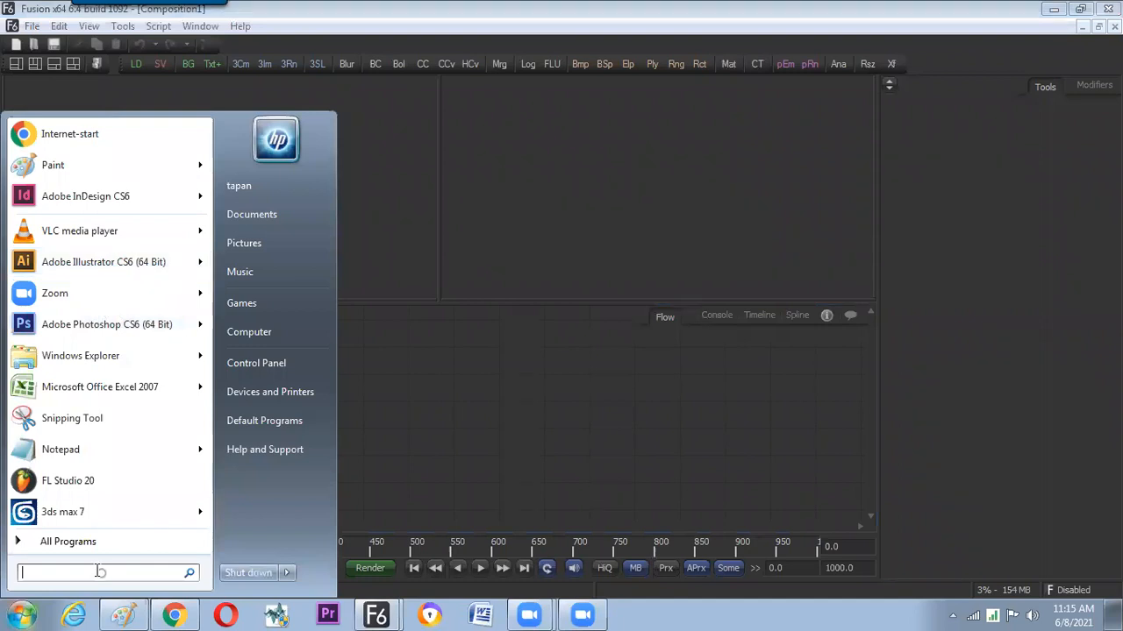
Launch Adobe After Effects CS6 and minimise the Fusion window to reach the blank Paint canvas.
text(afte)
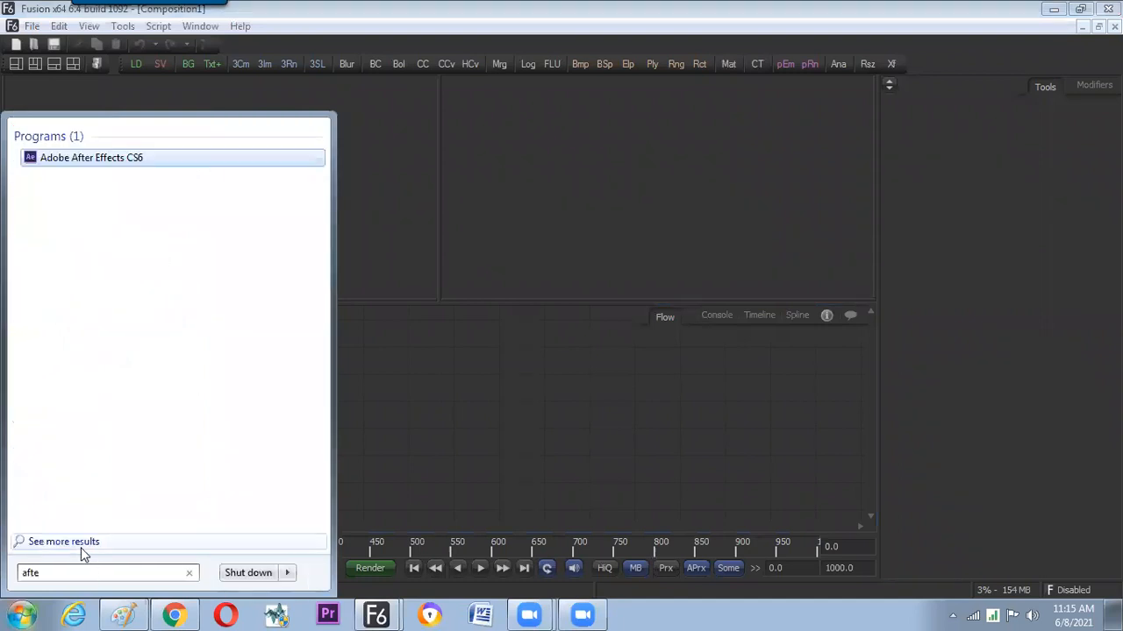
key(Return)
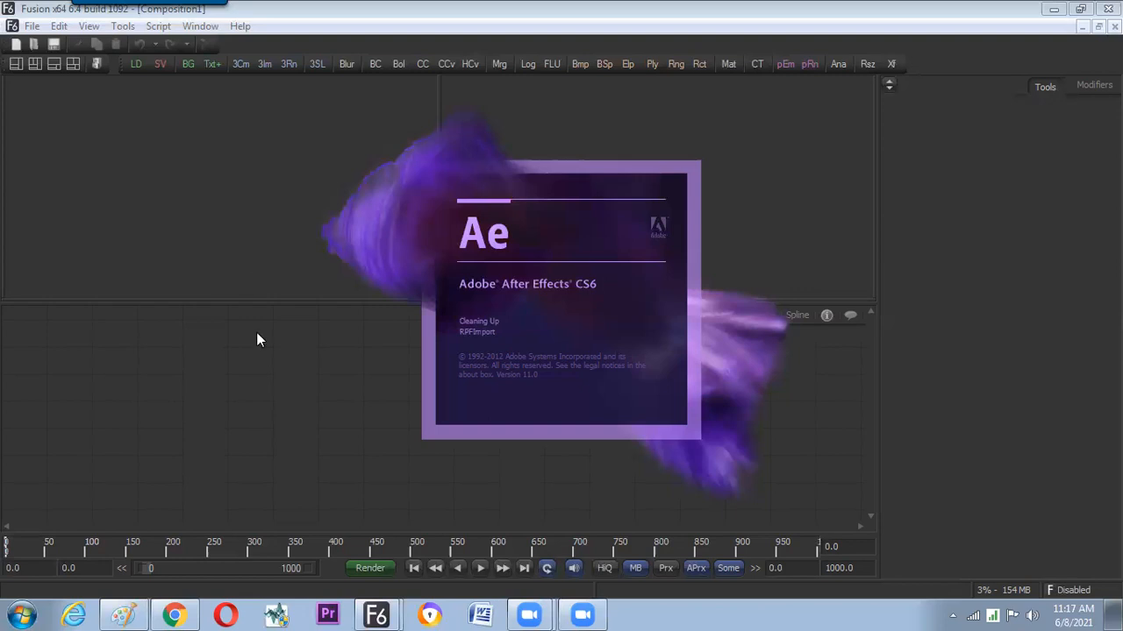
click(292, 453)
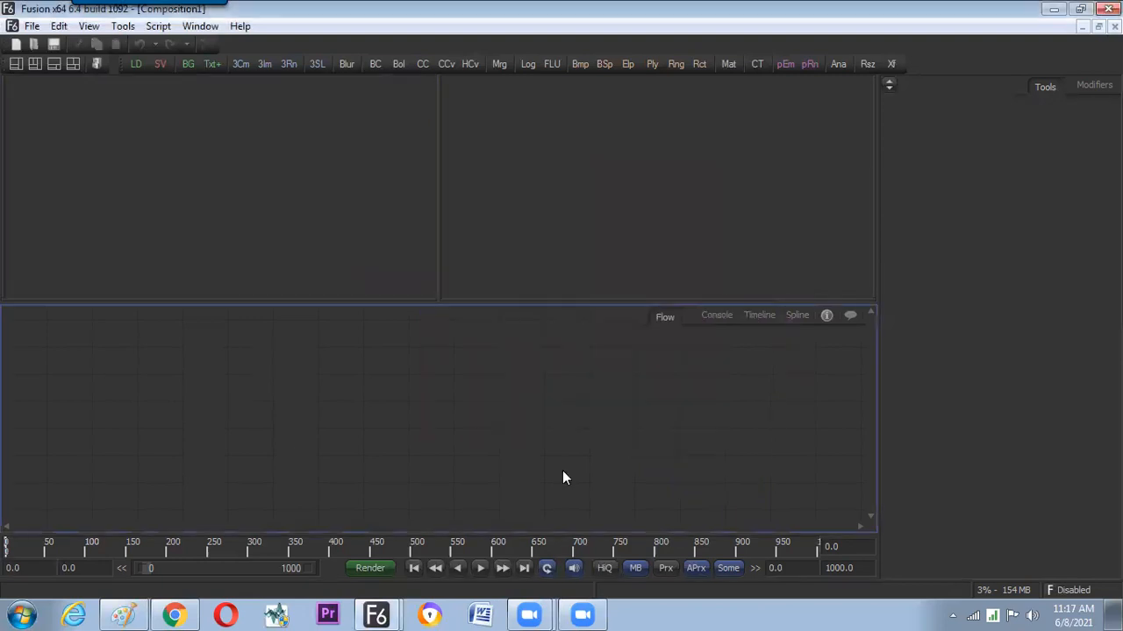
click(1052, 14)
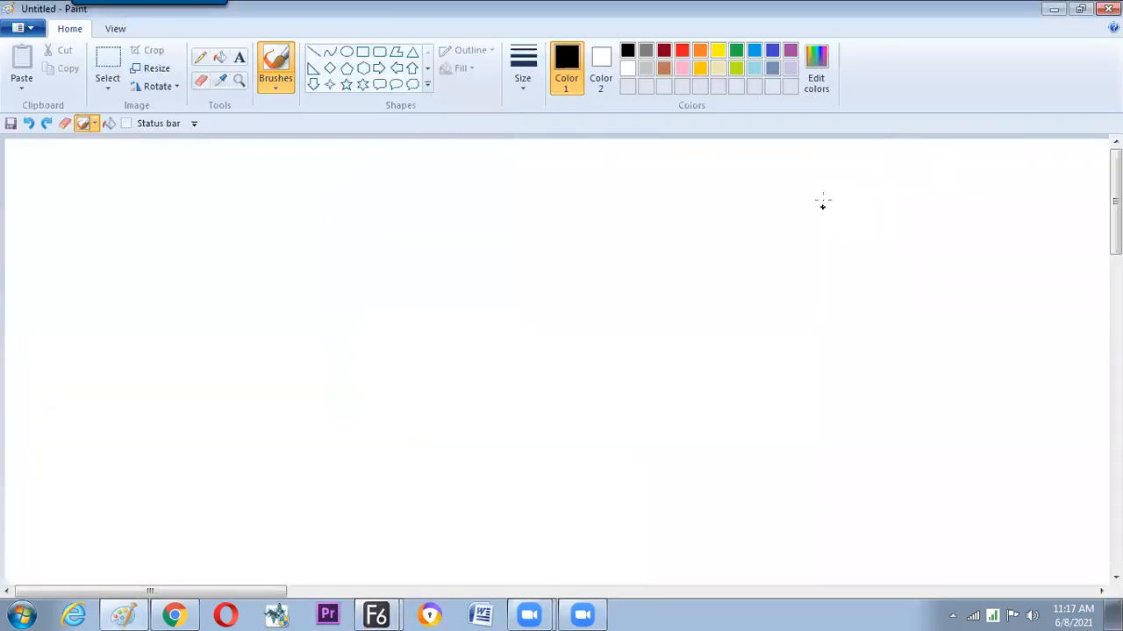
Handwrite "Aft" near the top of the Paint canvas and draw a vertical divider line after it.
mouse_move(383, 247)
mouse_down()
mouse_move(386, 233)
mouse_move(432, 243)
mouse_up()
mouse_move(430, 214)
mouse_down()
mouse_move(463, 221)
mouse_move(451, 218)
mouse_up()
drag(462, 216, 486, 230)
click(553, 188)
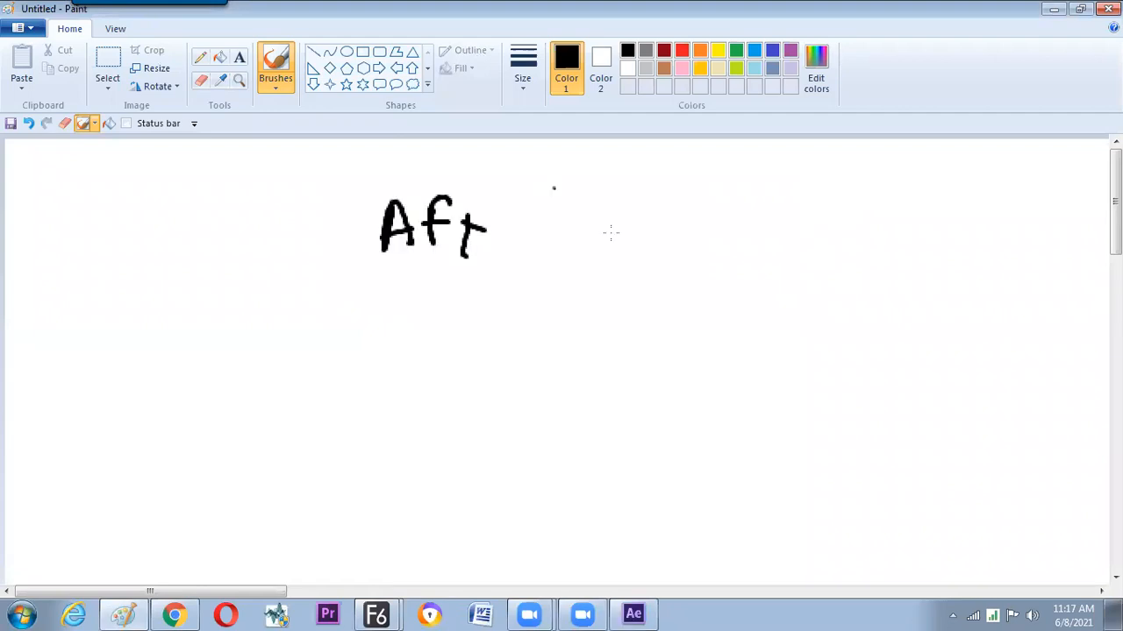
drag(554, 187, 540, 280)
Handwrite "Fusion" after the divider and underline the whole heading with one long stroke.
drag(650, 205, 620, 253)
click(651, 236)
drag(614, 233, 672, 226)
drag(691, 216, 685, 245)
drag(717, 213, 721, 239)
drag(756, 222, 796, 232)
drag(719, 187, 724, 188)
drag(351, 311, 821, 274)
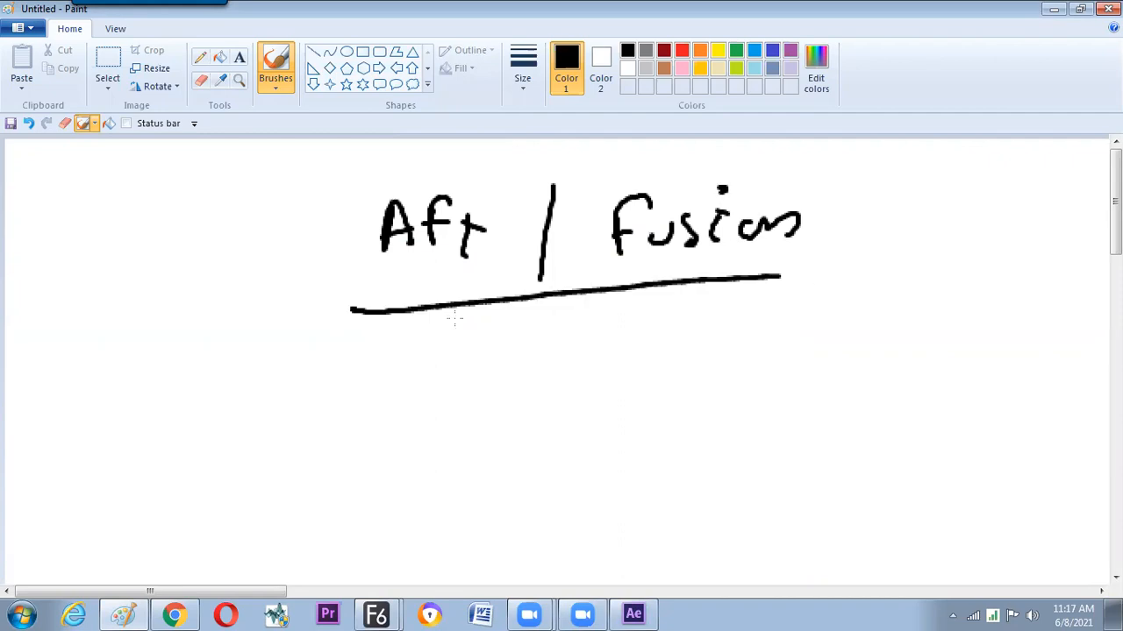
click(115, 28)
click(55, 57)
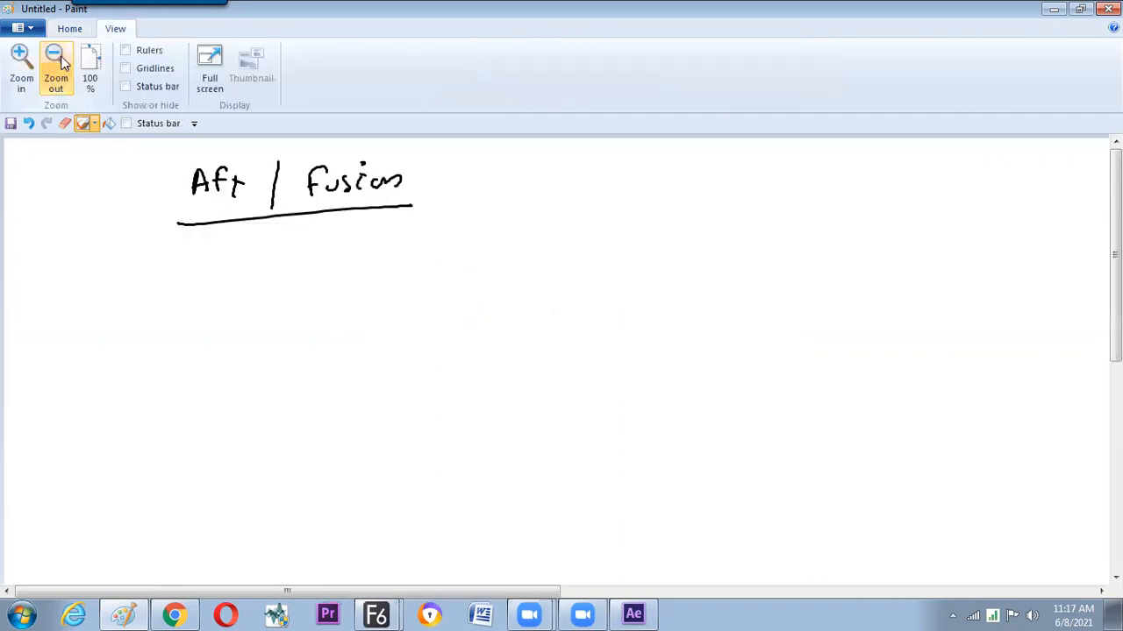
click(69, 28)
Switch to After Effects and examine the preset list in a new composition's settings, leaving without creating the composition.
key(alt+Tab)
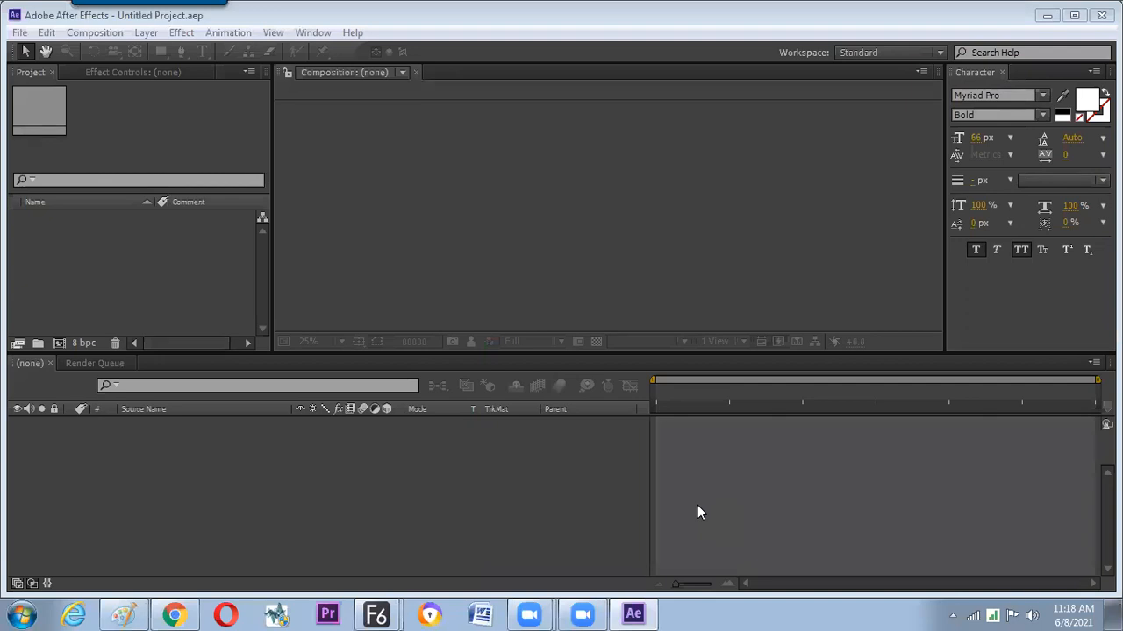
click(654, 255)
click(770, 450)
click(286, 335)
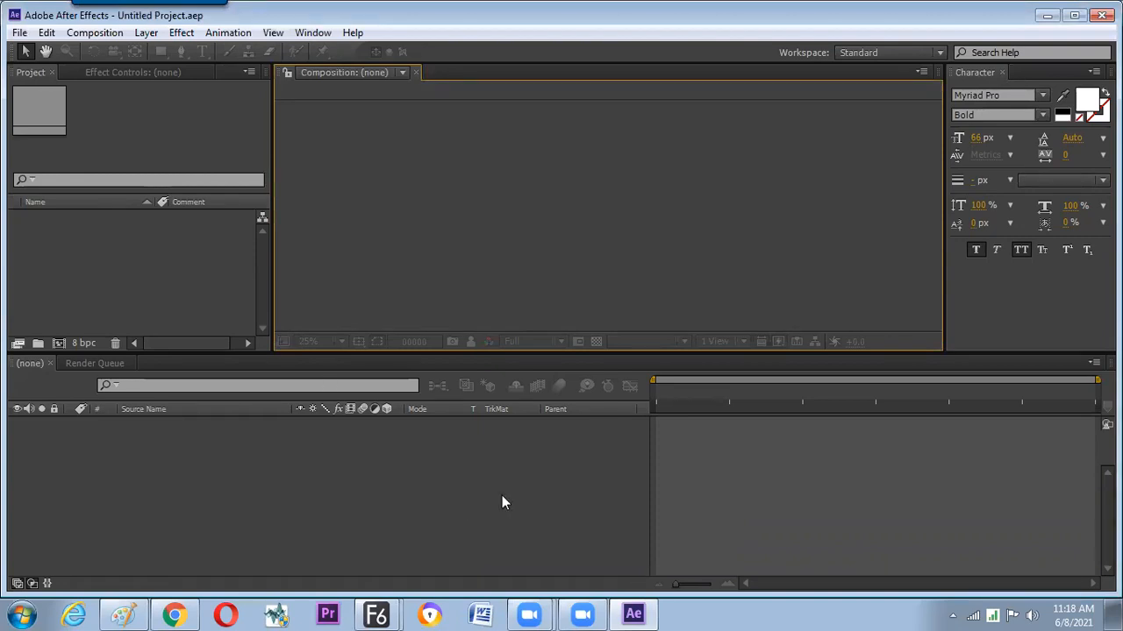
click(250, 296)
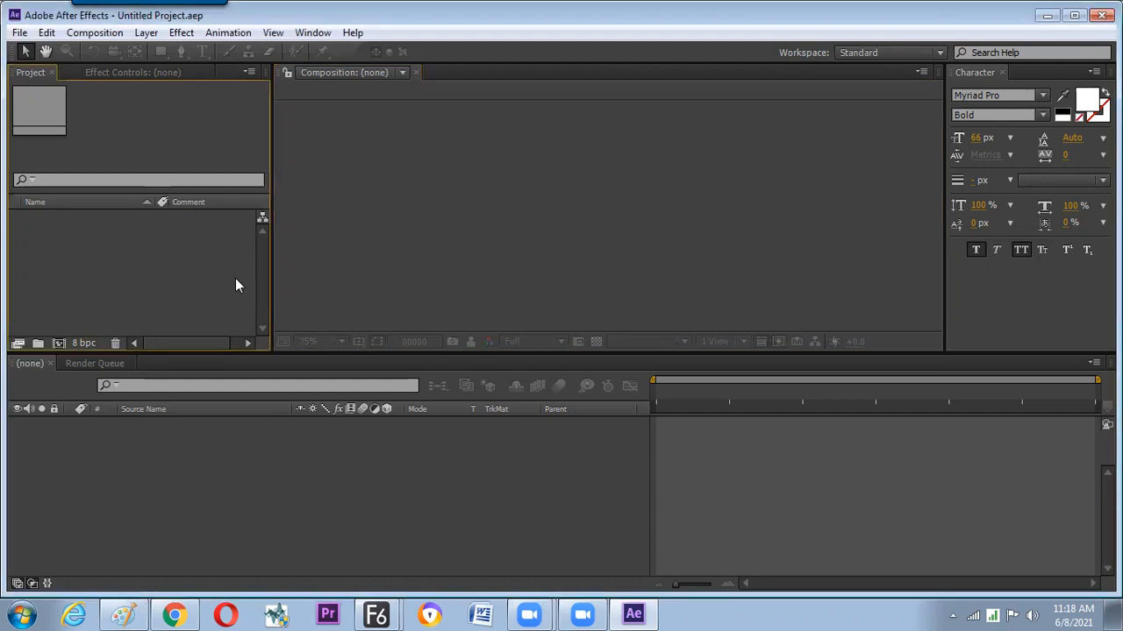
key(ctrl+n)
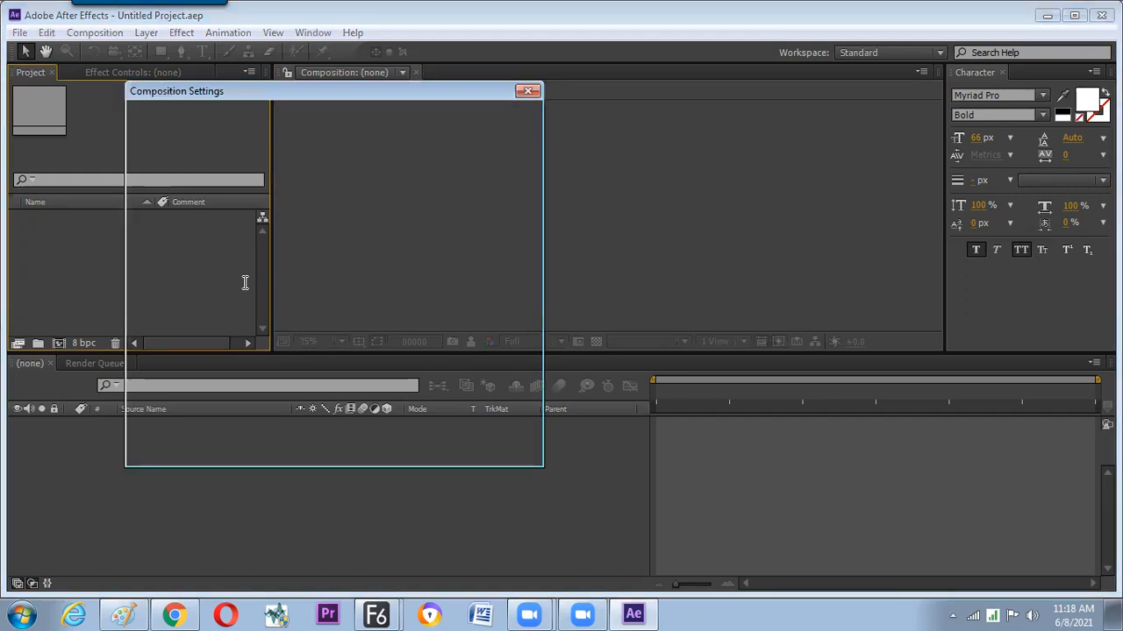
click(371, 171)
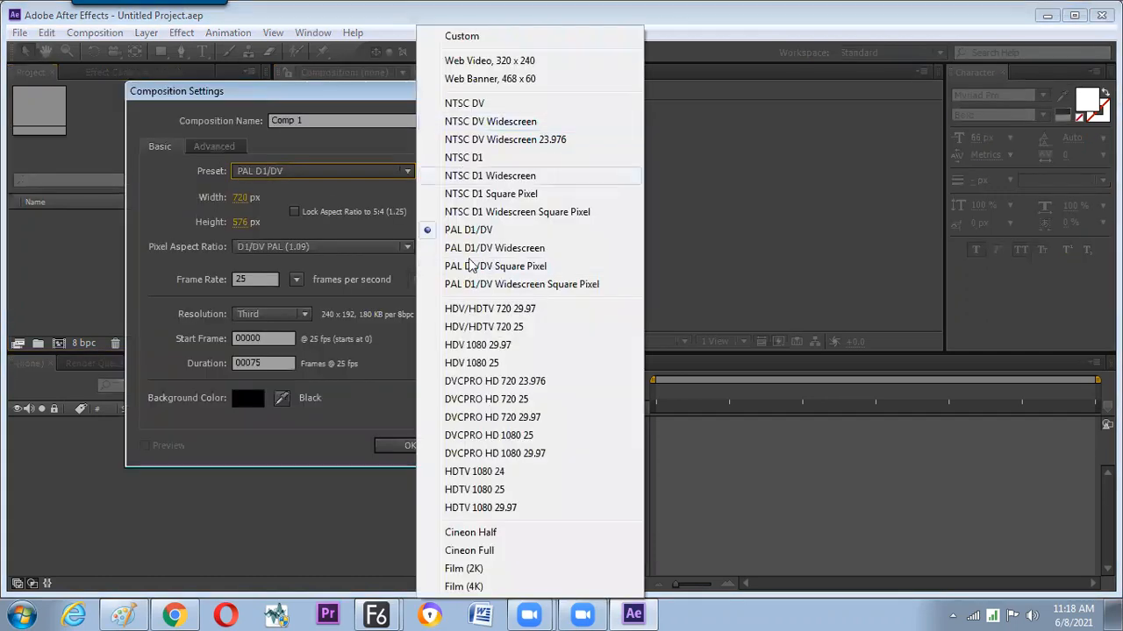
click(360, 105)
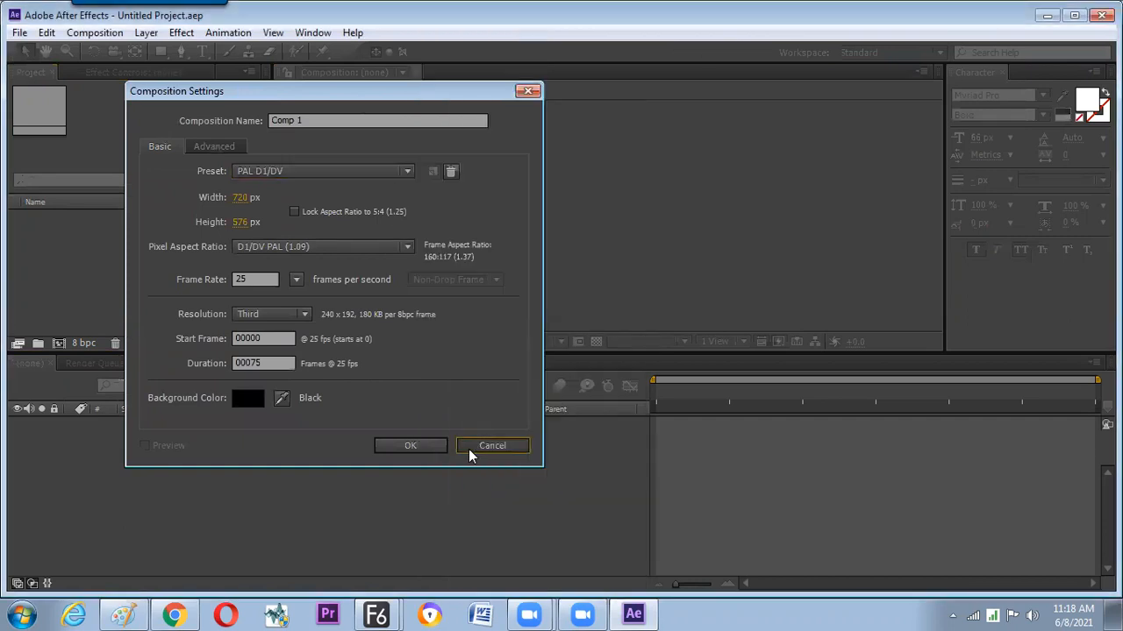
click(492, 446)
Switch to Fusion, look at the preferences of Composition1, and close the composition.
mouse_move(377, 614)
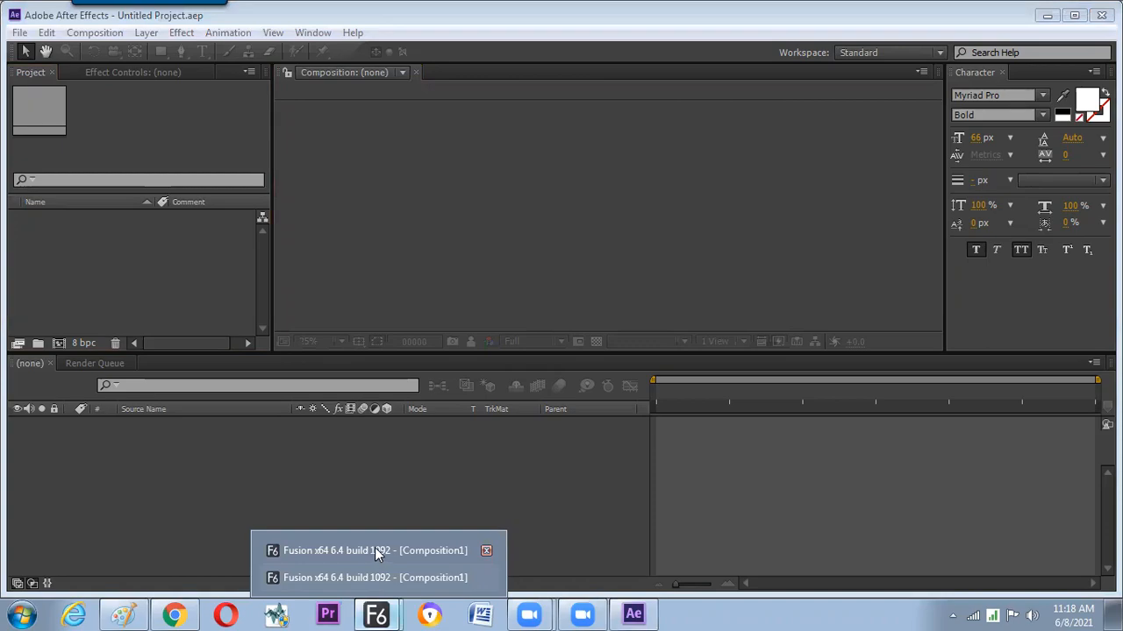
click(373, 550)
click(35, 26)
click(49, 245)
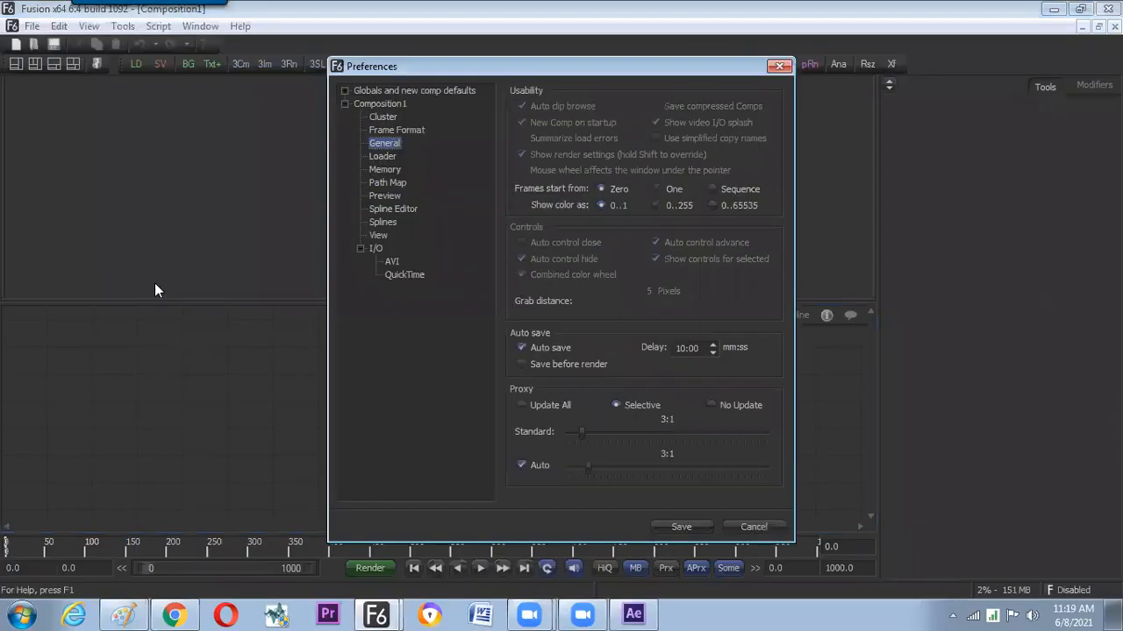
click(379, 106)
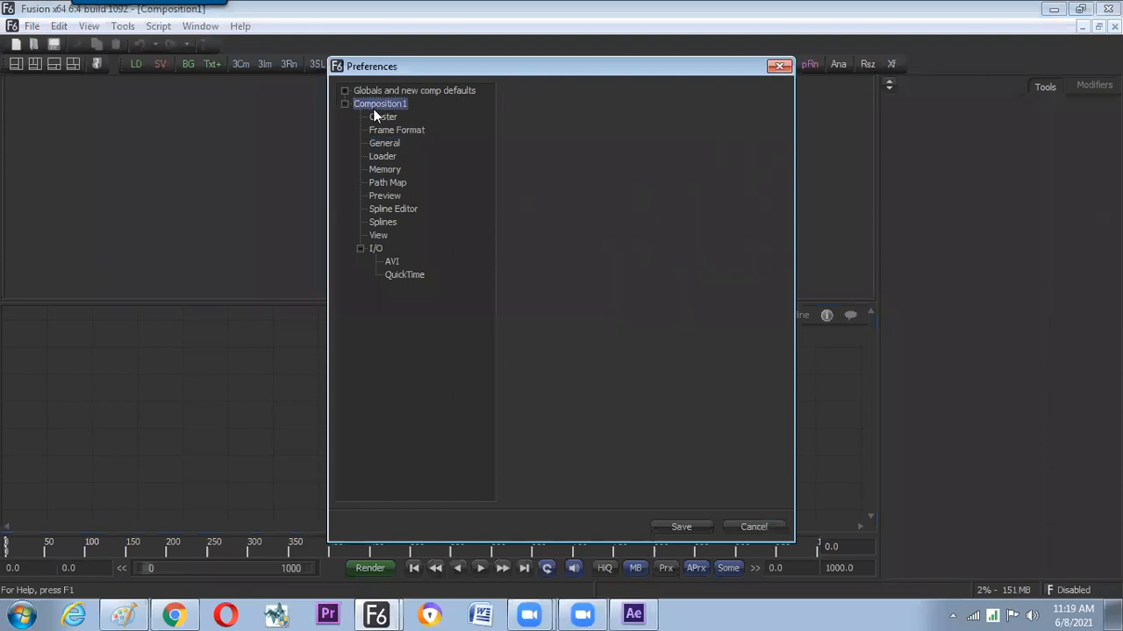
click(780, 67)
click(1114, 27)
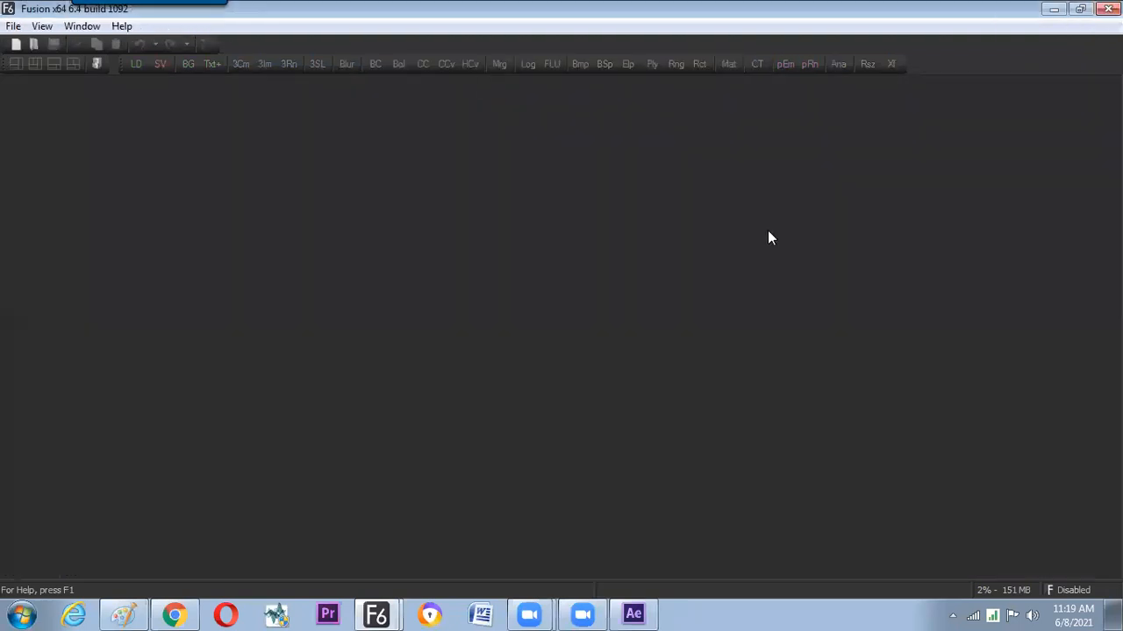
Look through the default format choices in the Frame Format section of Fusion's global preferences.
click(12, 27)
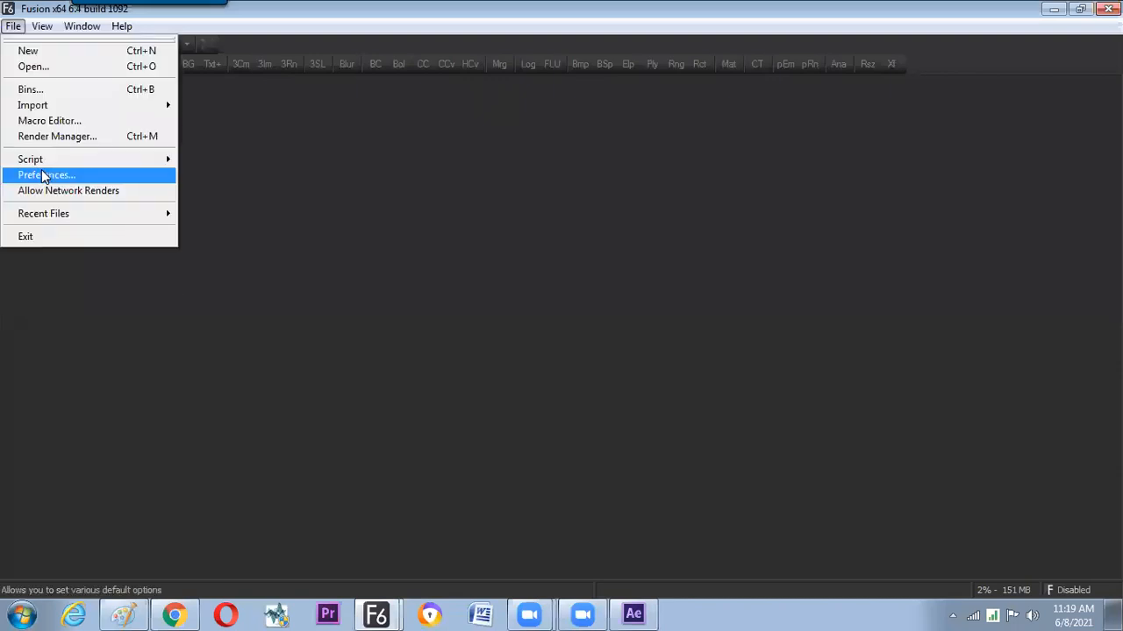
click(83, 177)
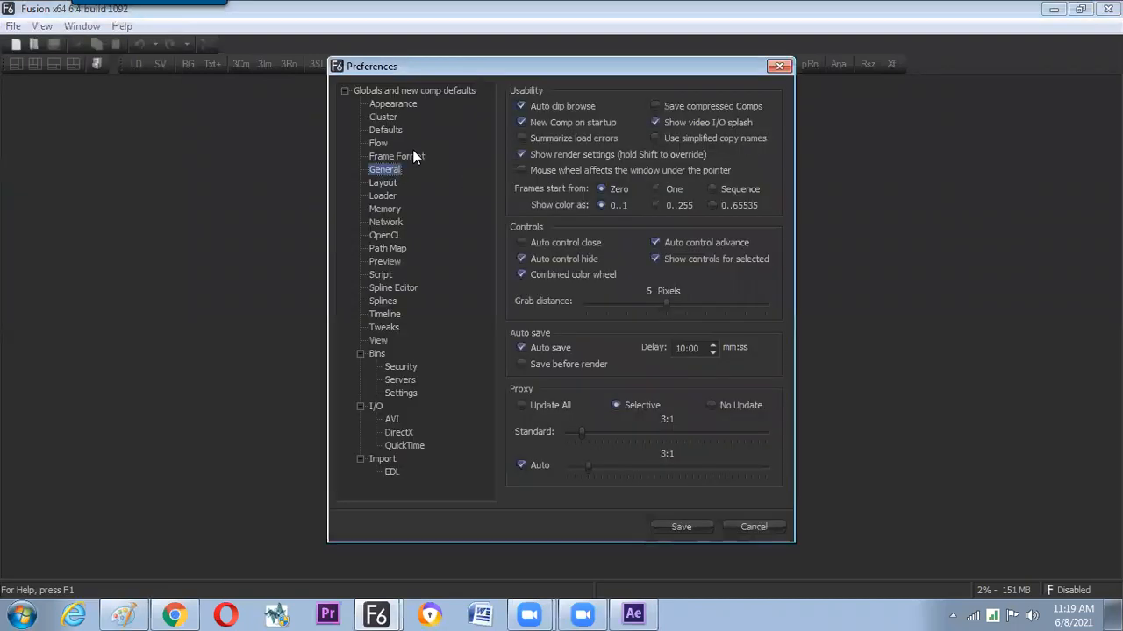
click(409, 158)
click(635, 97)
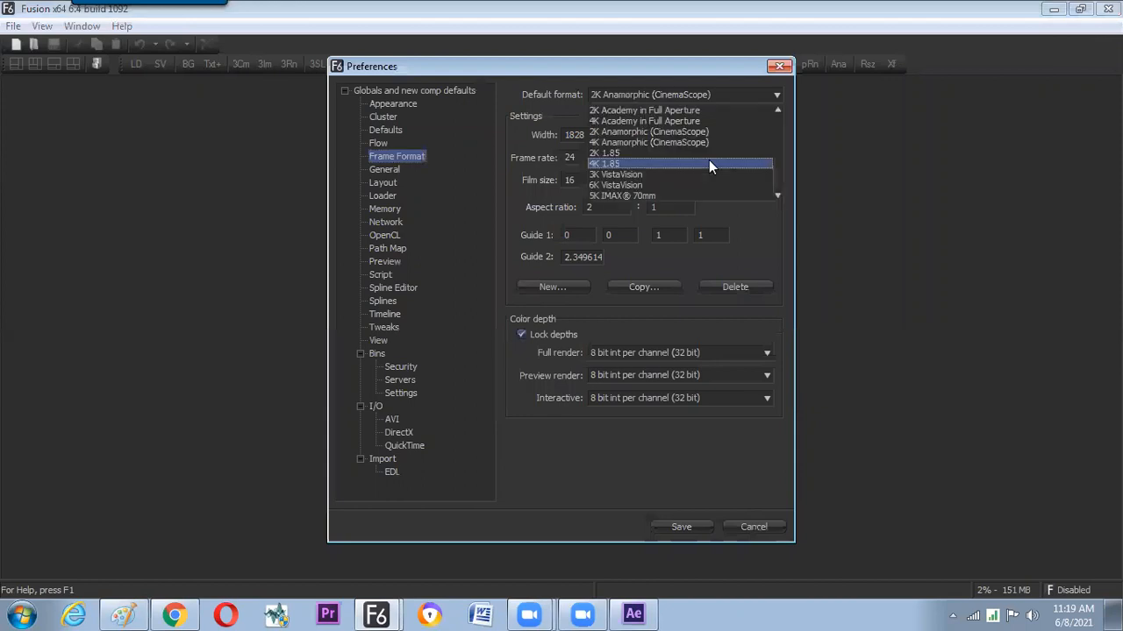
drag(777, 165, 776, 118)
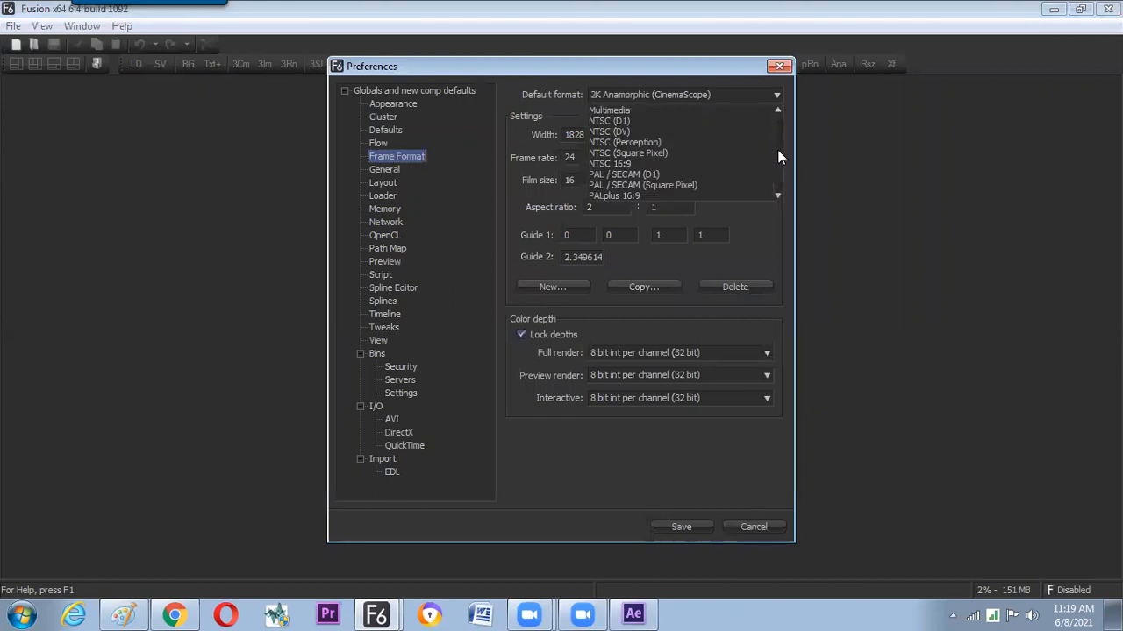
drag(775, 175, 768, 207)
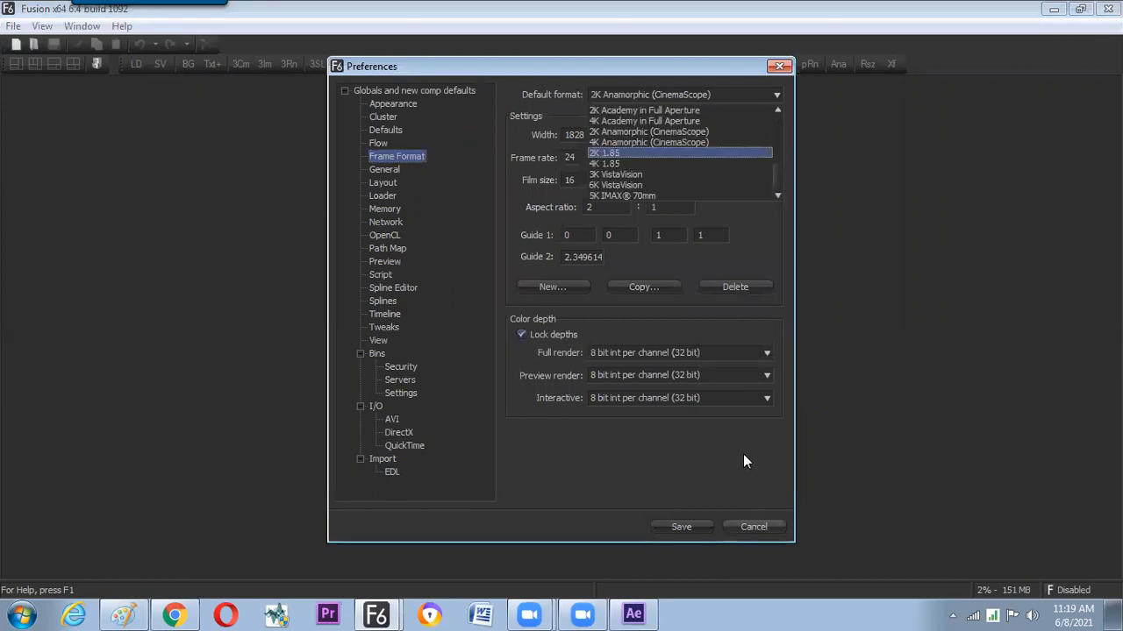
Switch to After Effects and open the settings for a new composition to check its size and frame rate.
click(634, 614)
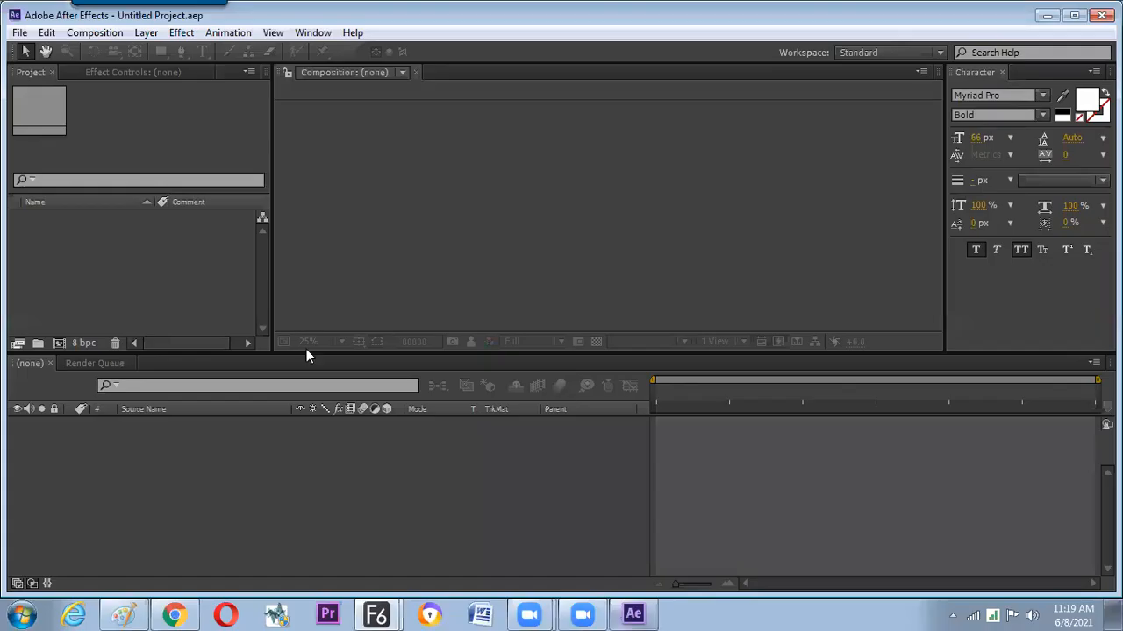
click(223, 278)
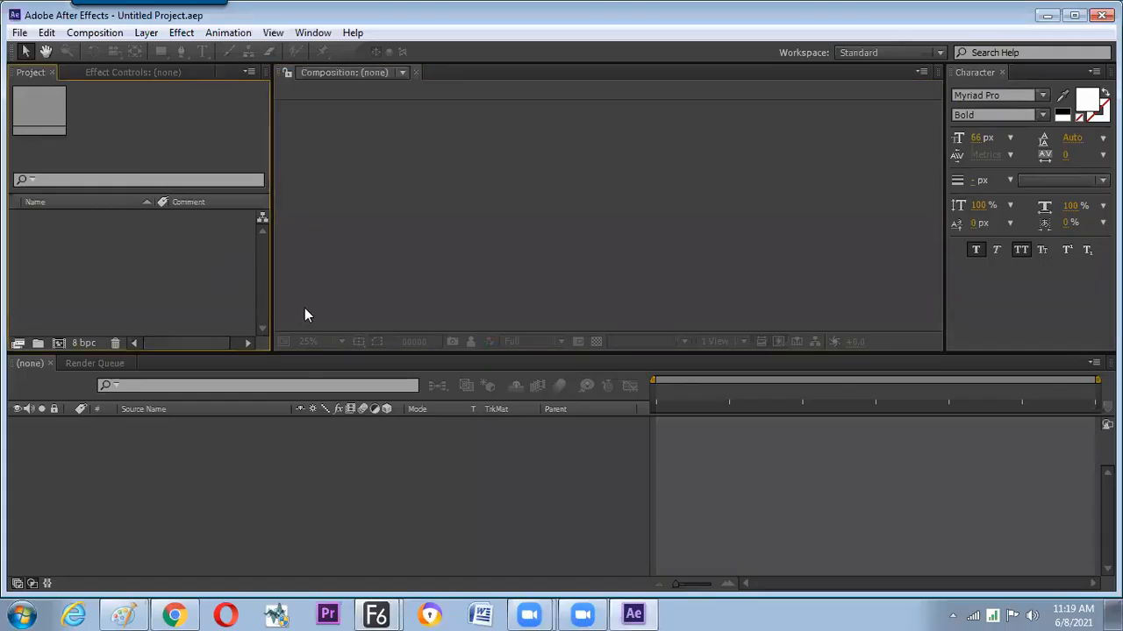
key(ctrl+n)
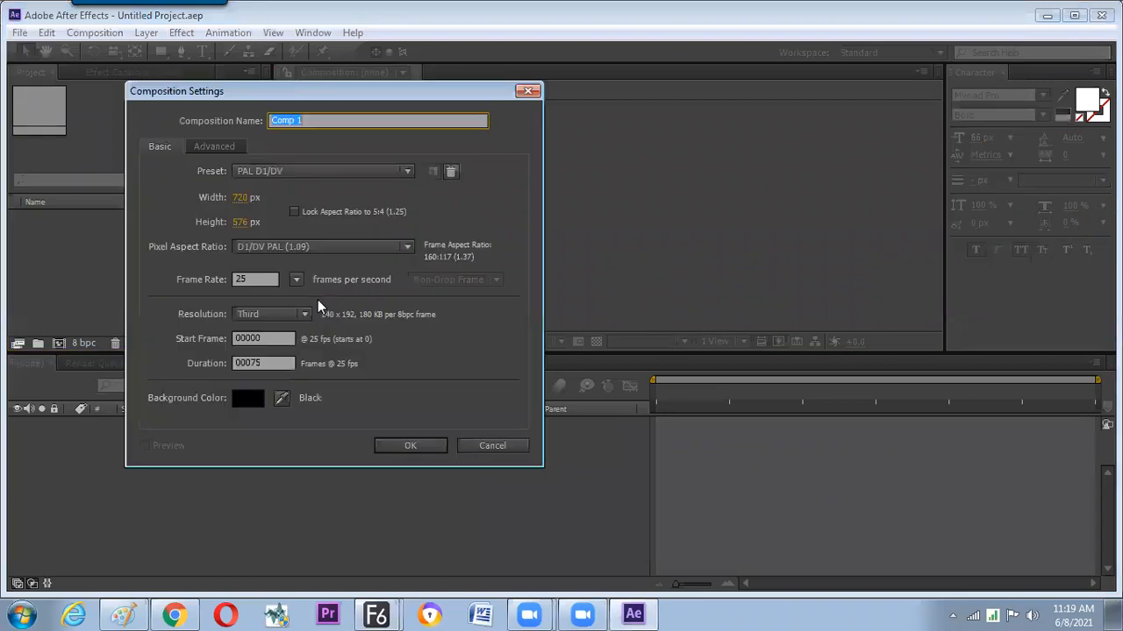
Switch back to Fusion and choose PAL / SECAM (D1) as the default frame format in the global preferences.
click(376, 614)
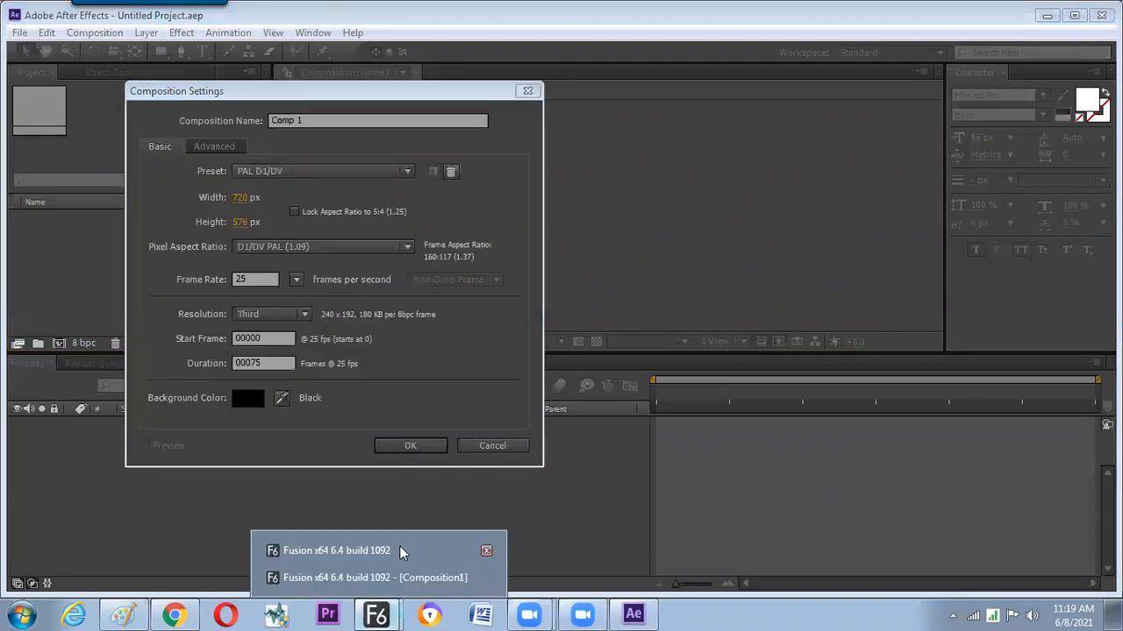
click(381, 550)
click(779, 66)
click(13, 25)
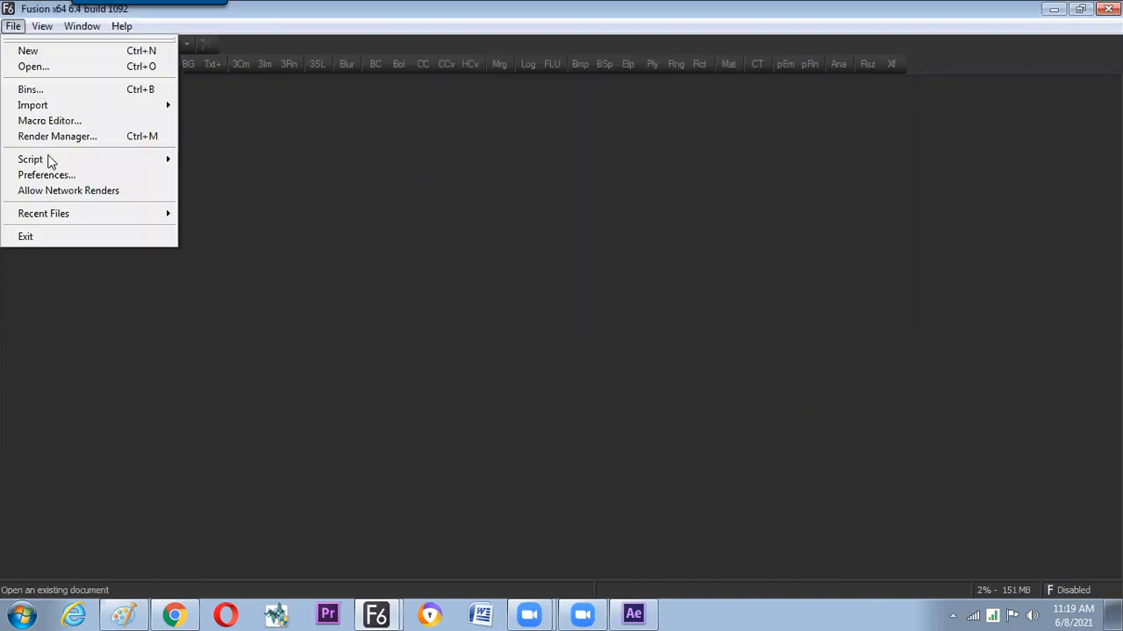
click(51, 173)
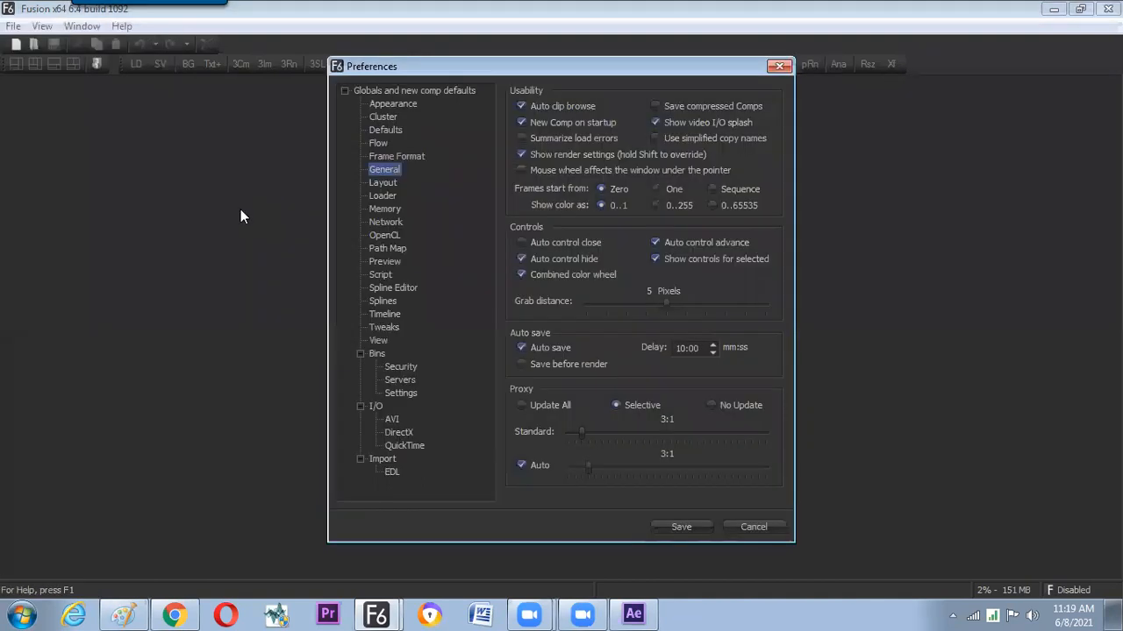
click(383, 156)
click(637, 93)
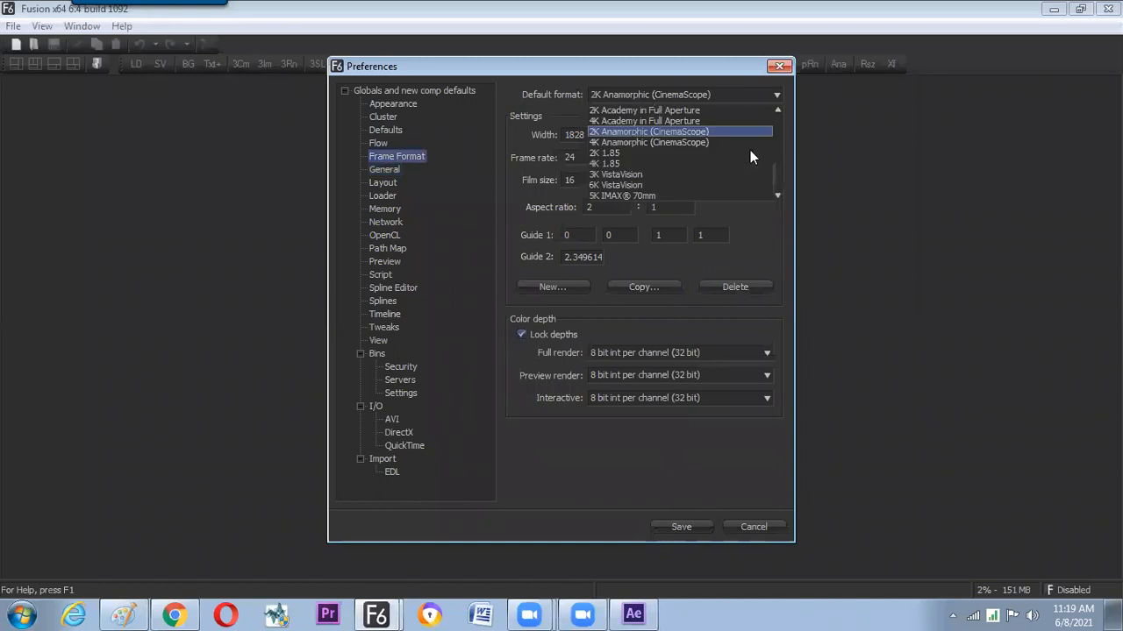
scroll(777, 142, up, 3)
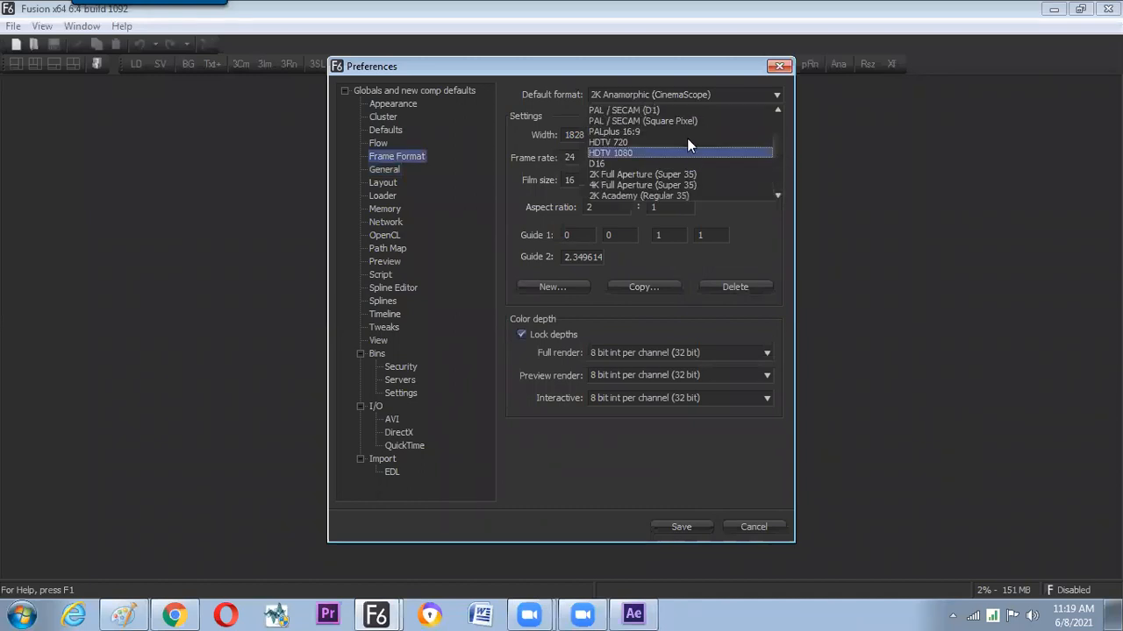
click(690, 111)
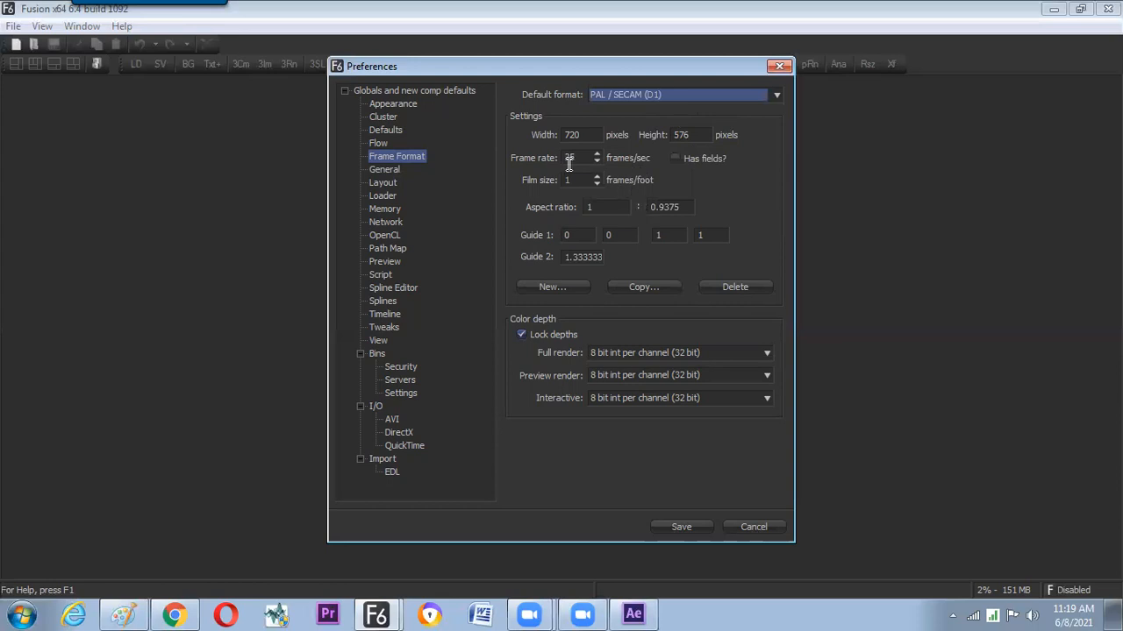
Review the General and Defaults preferences and return to the Frame Format settings.
click(386, 171)
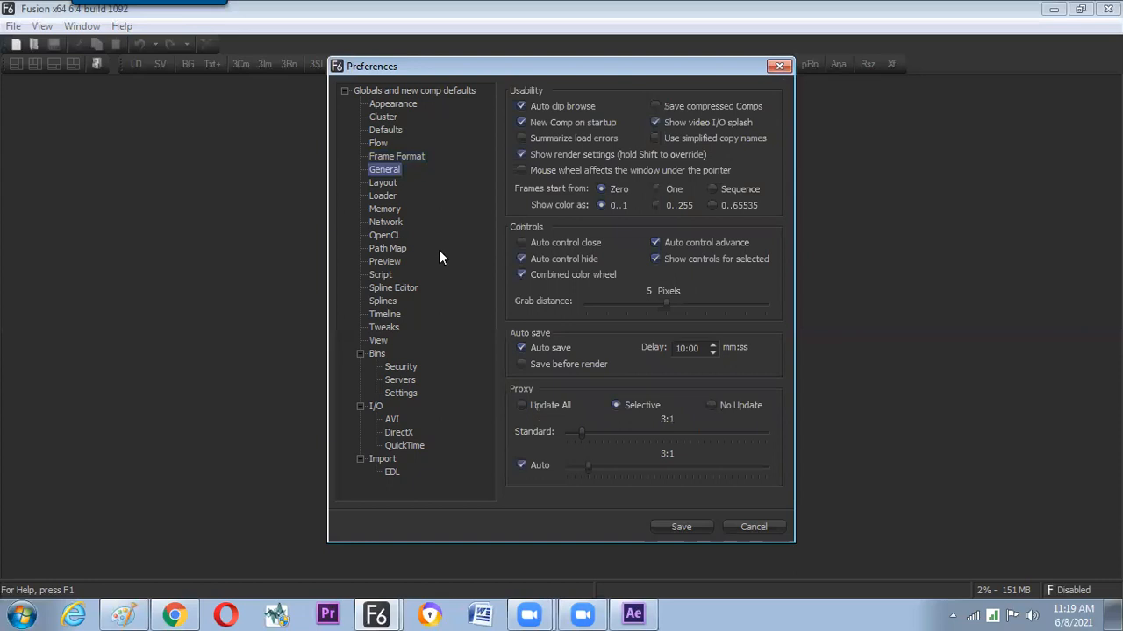
click(406, 156)
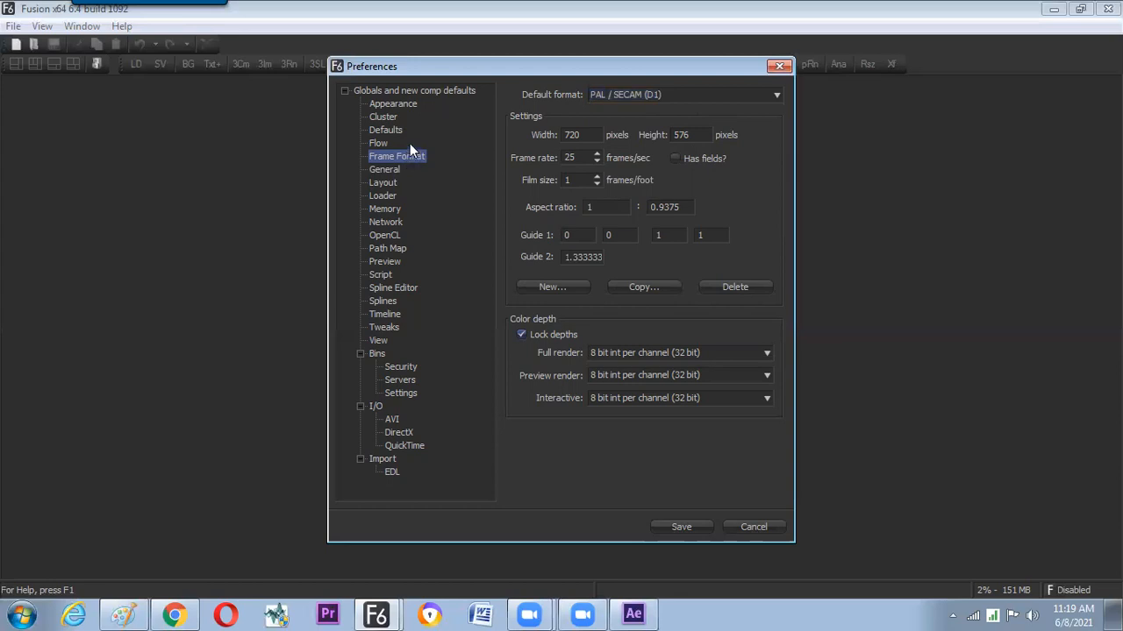
click(386, 129)
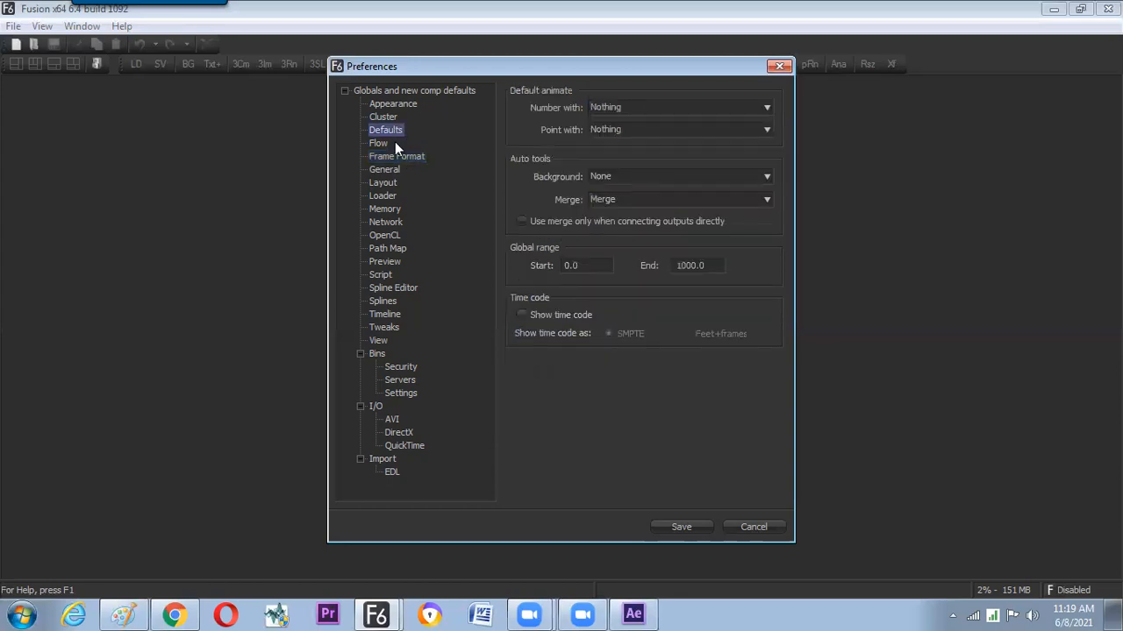
click(399, 154)
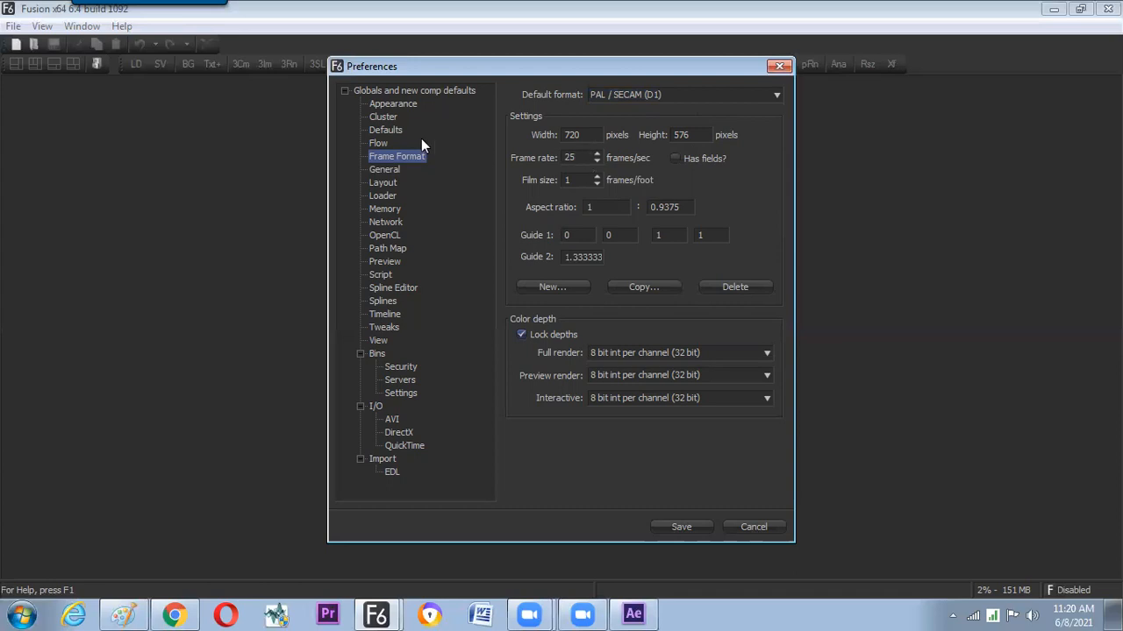
Check the global range in Fusion's Defaults preferences, and compare it with the preset, frame rate and duration in After Effects' composition settings.
click(392, 133)
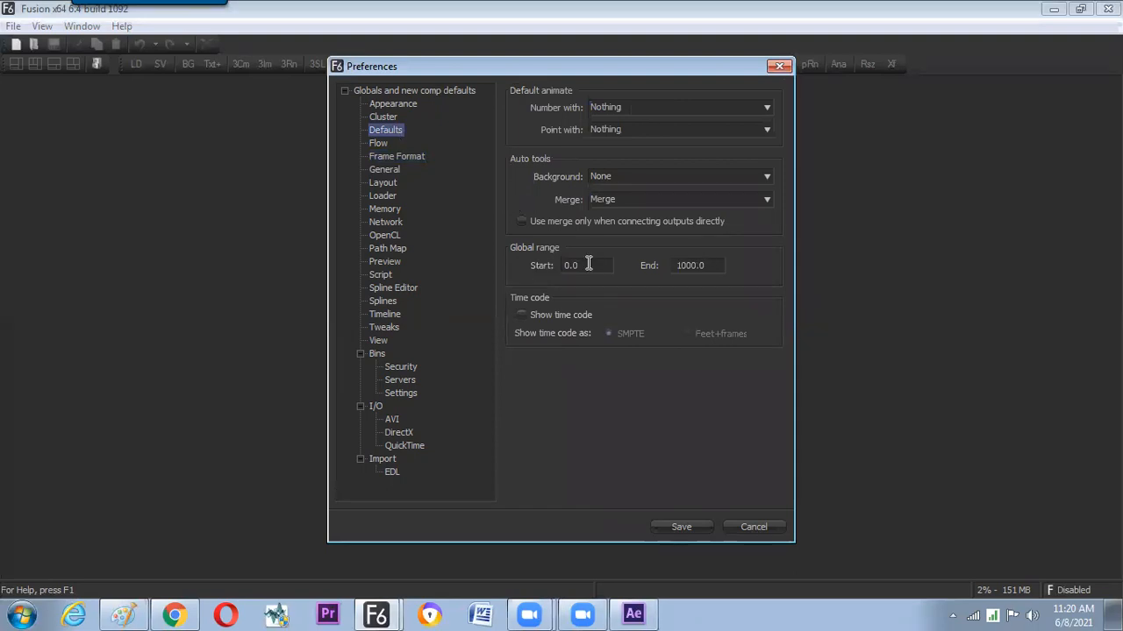
click(633, 614)
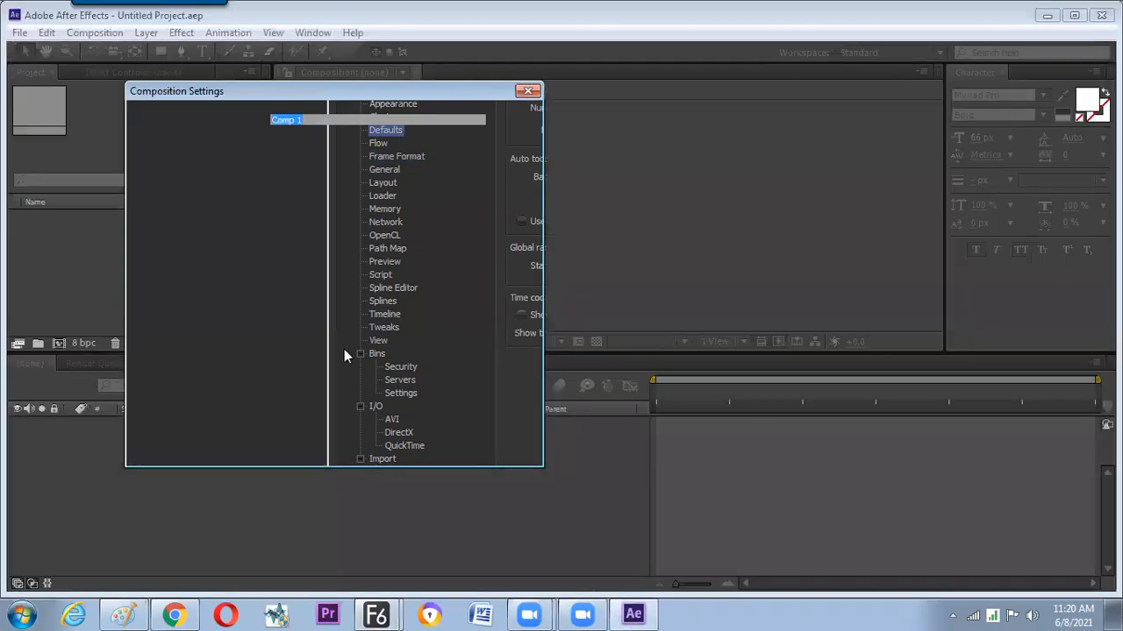
click(271, 363)
drag(225, 363, 269, 363)
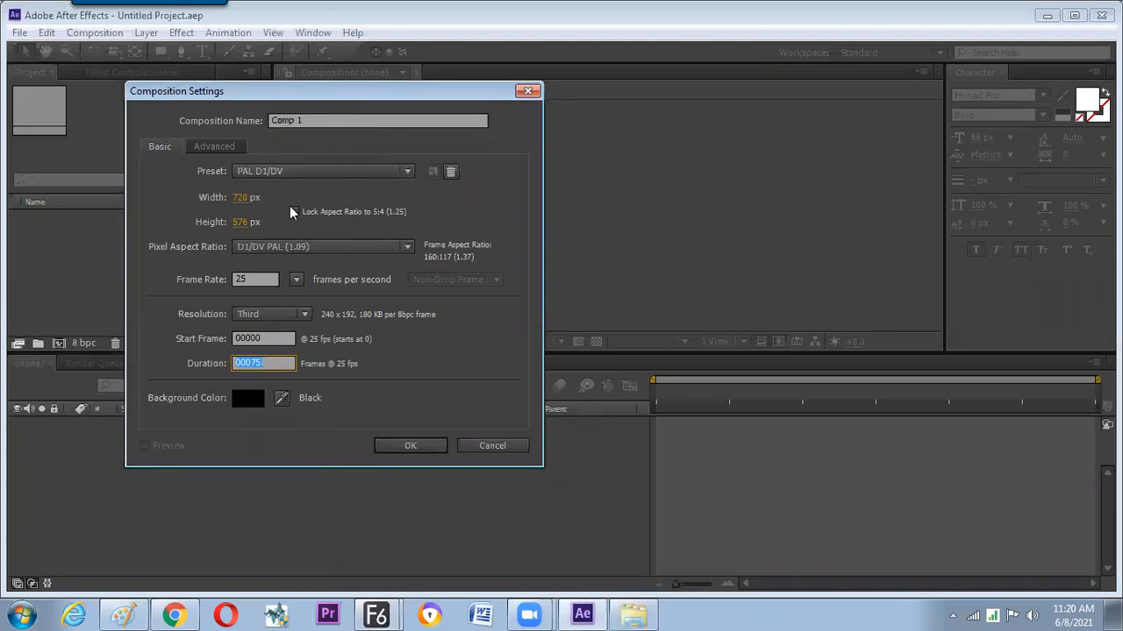
click(301, 171)
click(254, 279)
click(270, 363)
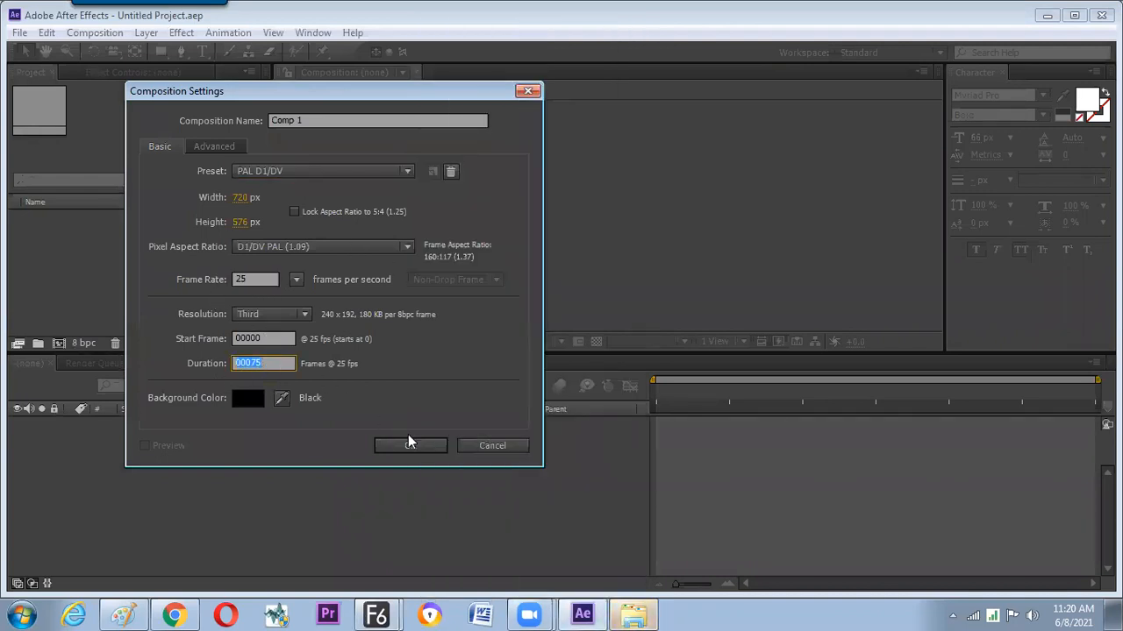
click(478, 449)
Switch back to Fusion's global preferences and review the Frame Format and Defaults sections.
click(386, 613)
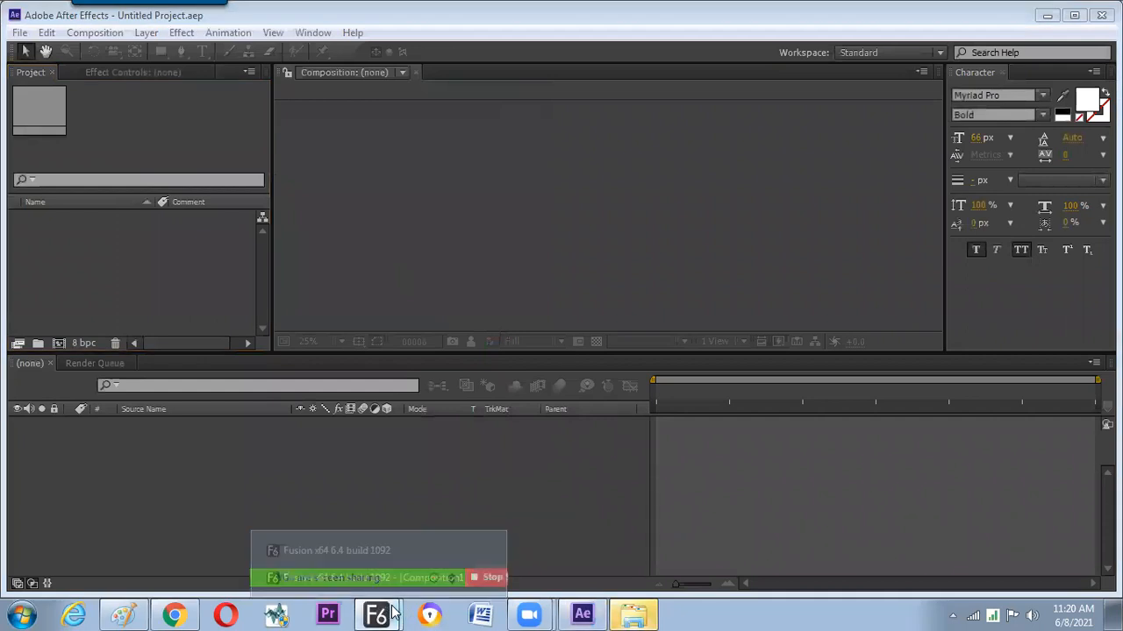
click(375, 612)
click(433, 430)
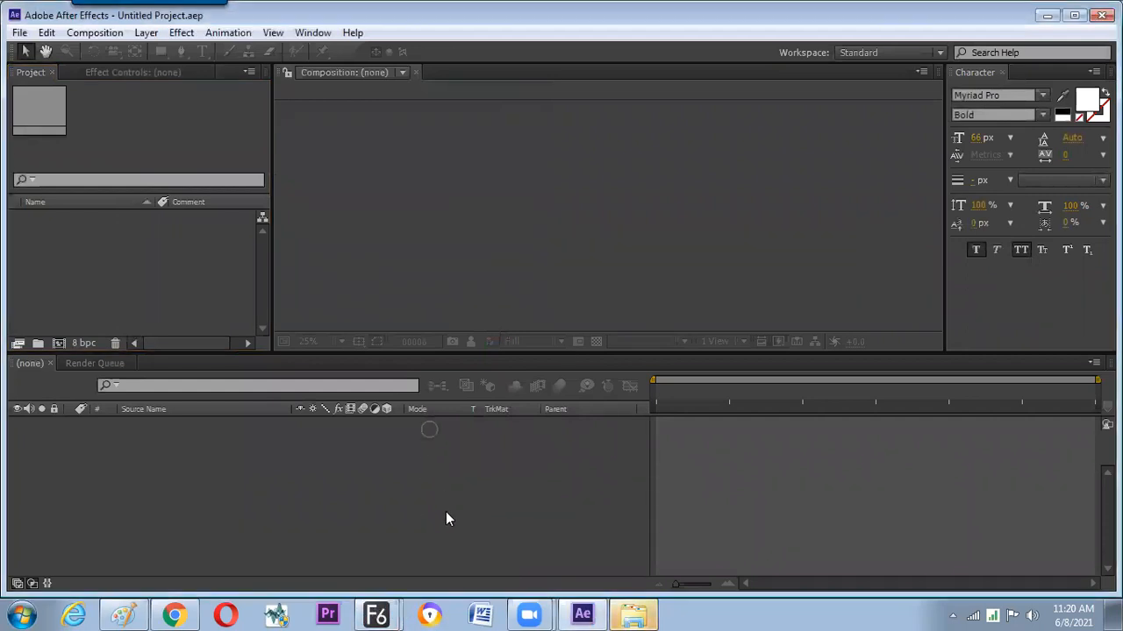
click(377, 610)
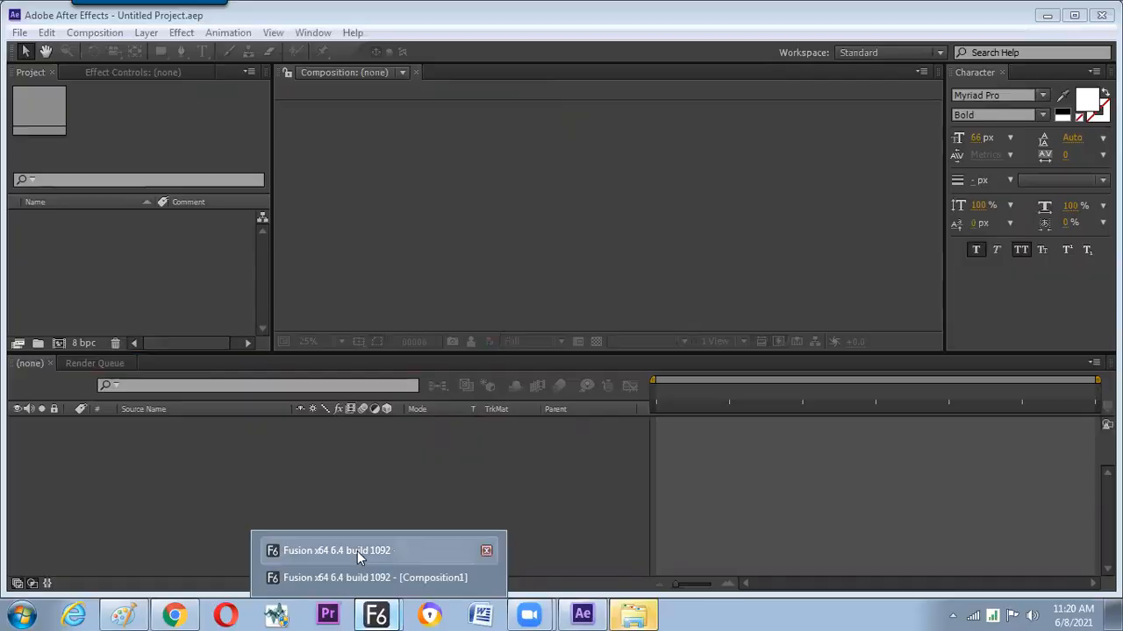
click(357, 551)
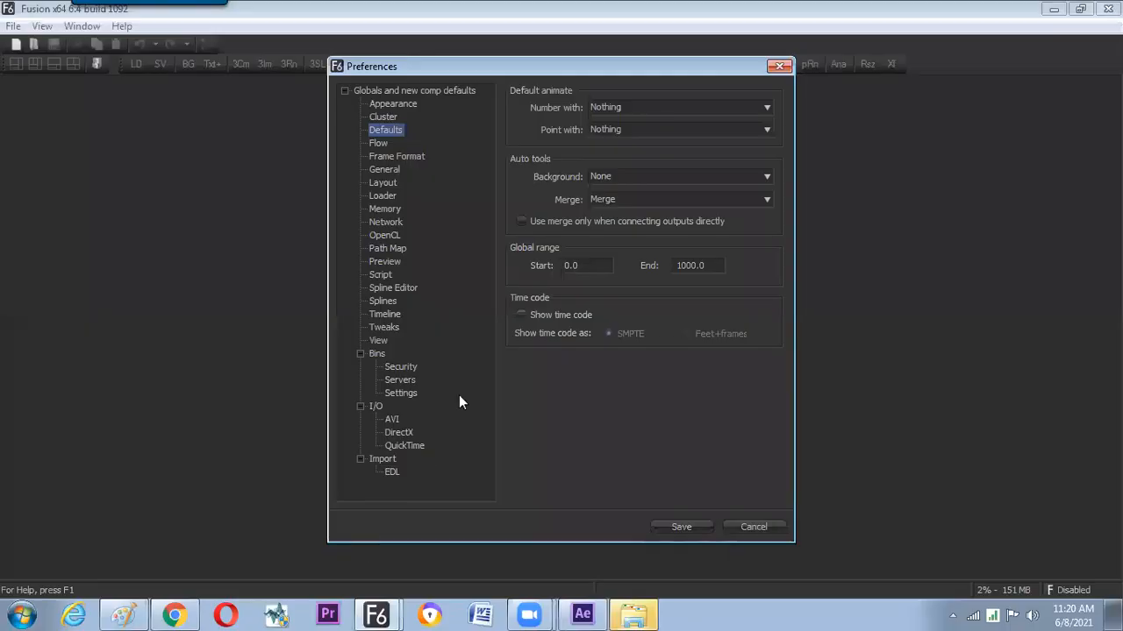
click(397, 157)
click(390, 128)
click(400, 157)
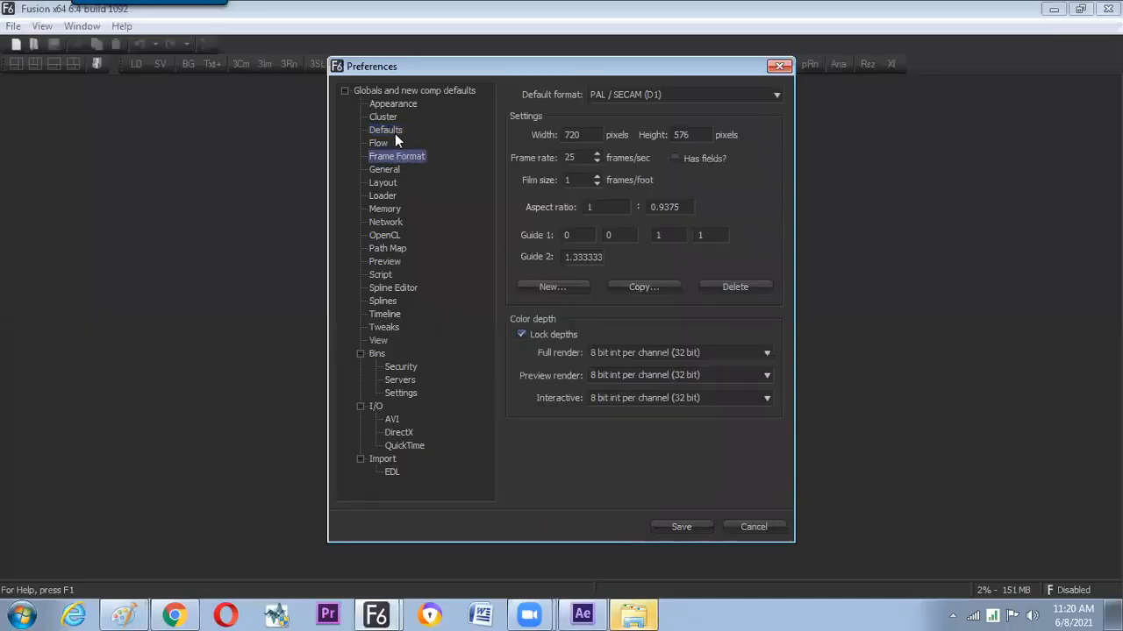
click(345, 90)
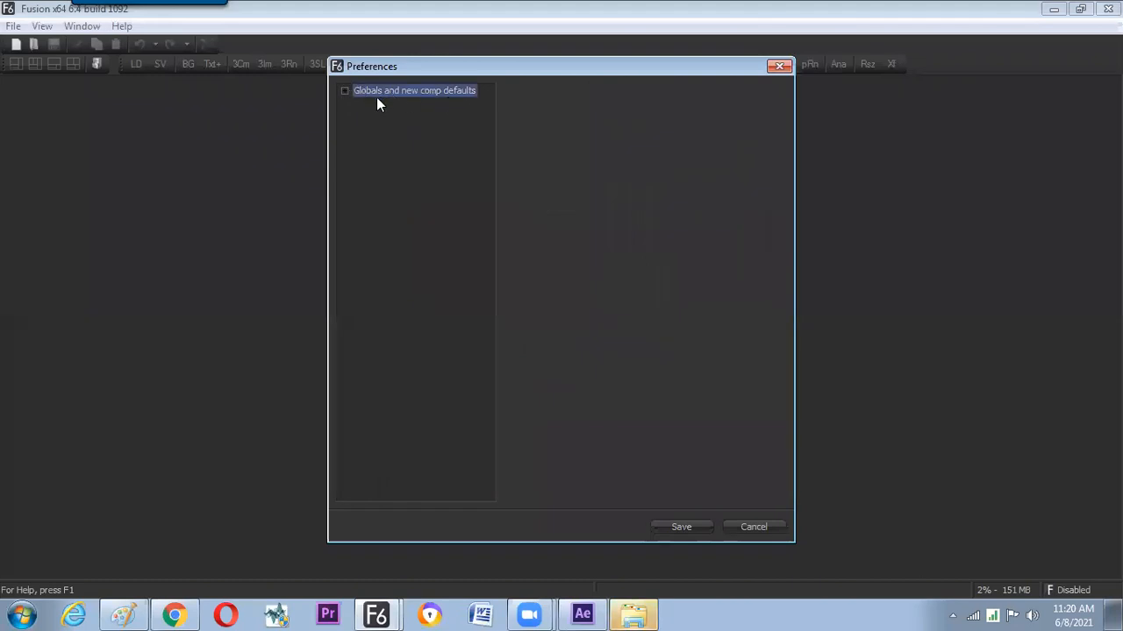
click(344, 91)
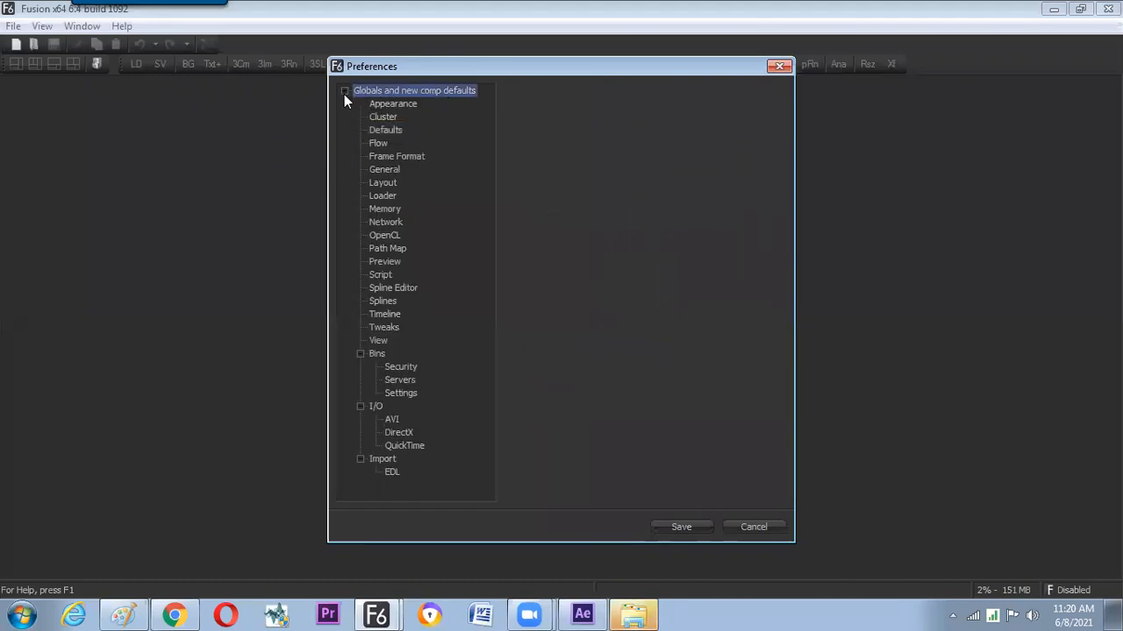
click(391, 131)
click(400, 158)
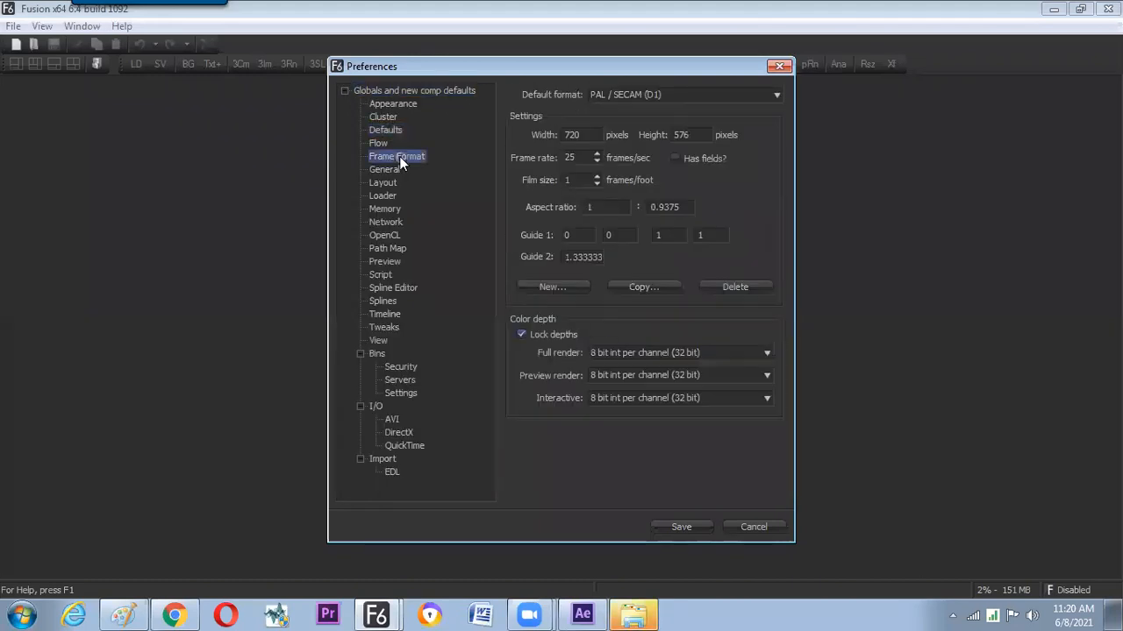
Keep PAL / SECAM (D1) as the default frame format and save the global preferences.
click(622, 100)
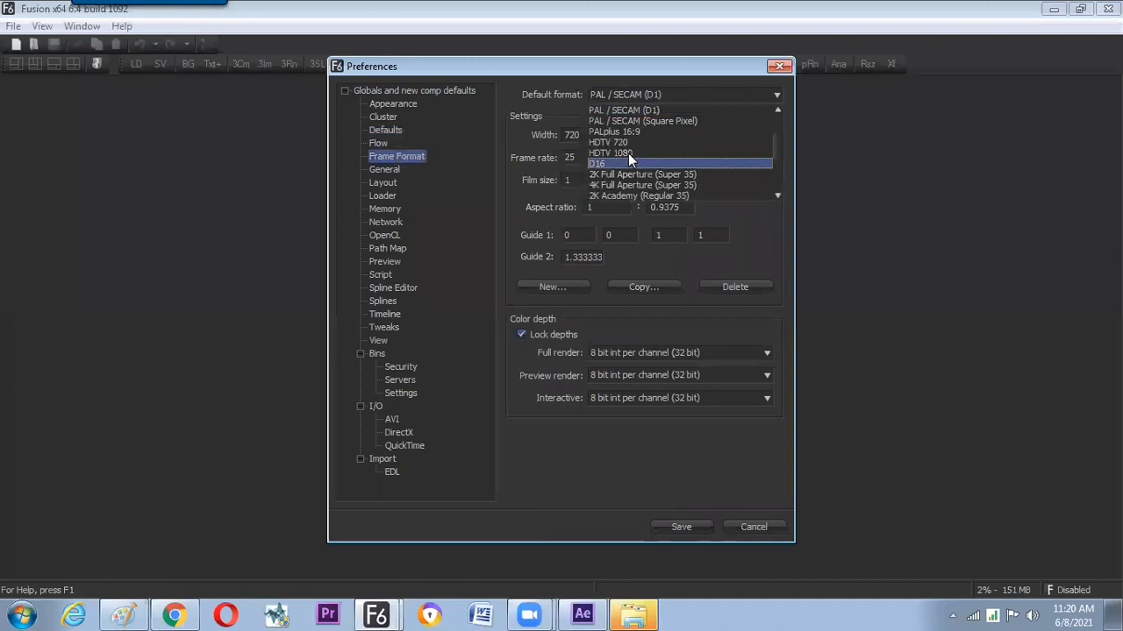
click(520, 157)
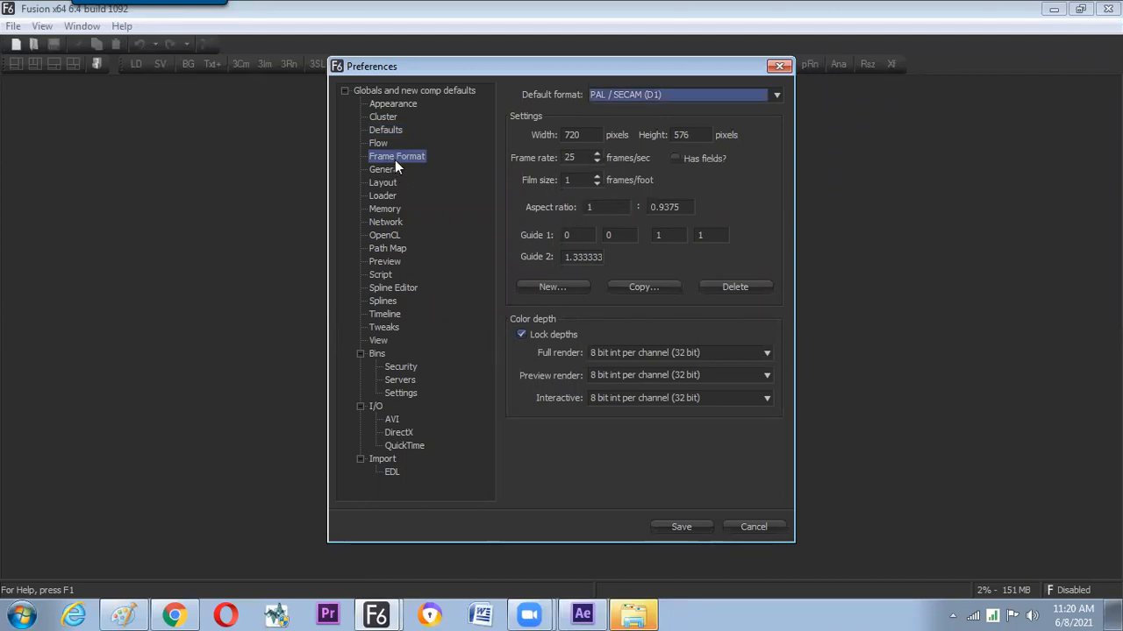
click(389, 130)
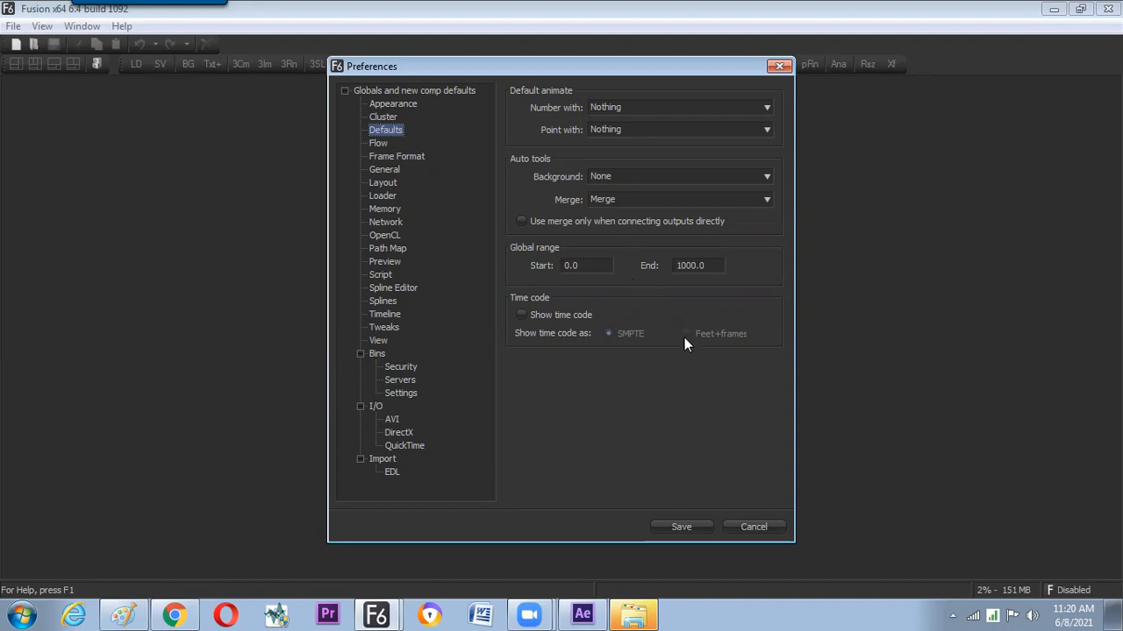
click(693, 526)
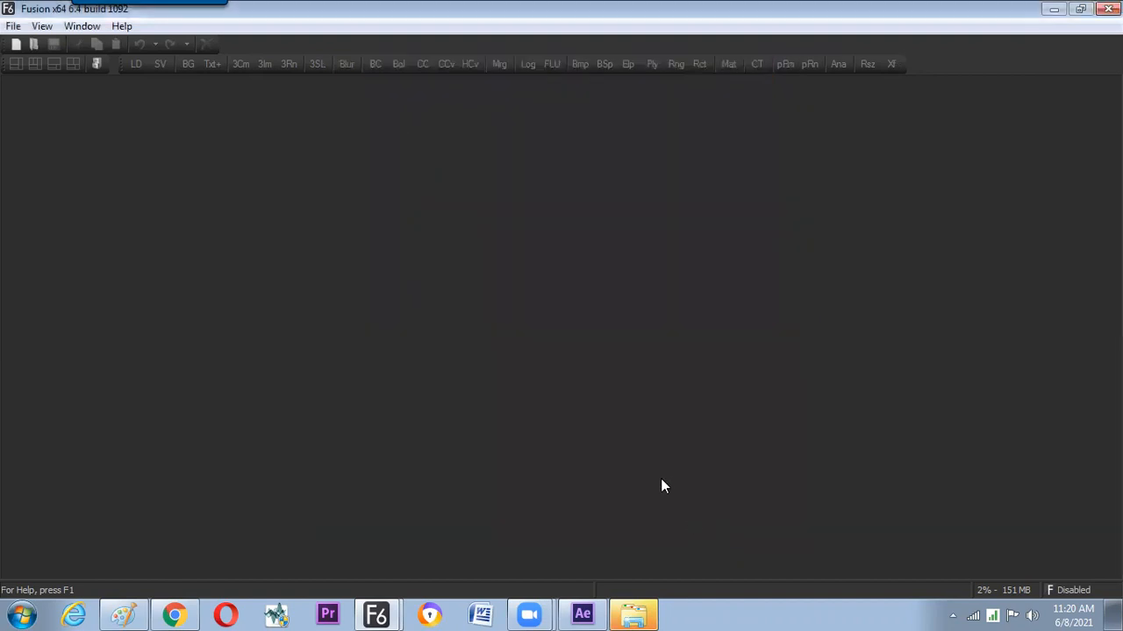
Reopen the global preferences to check the saved frame format, and close them without changes.
click(13, 26)
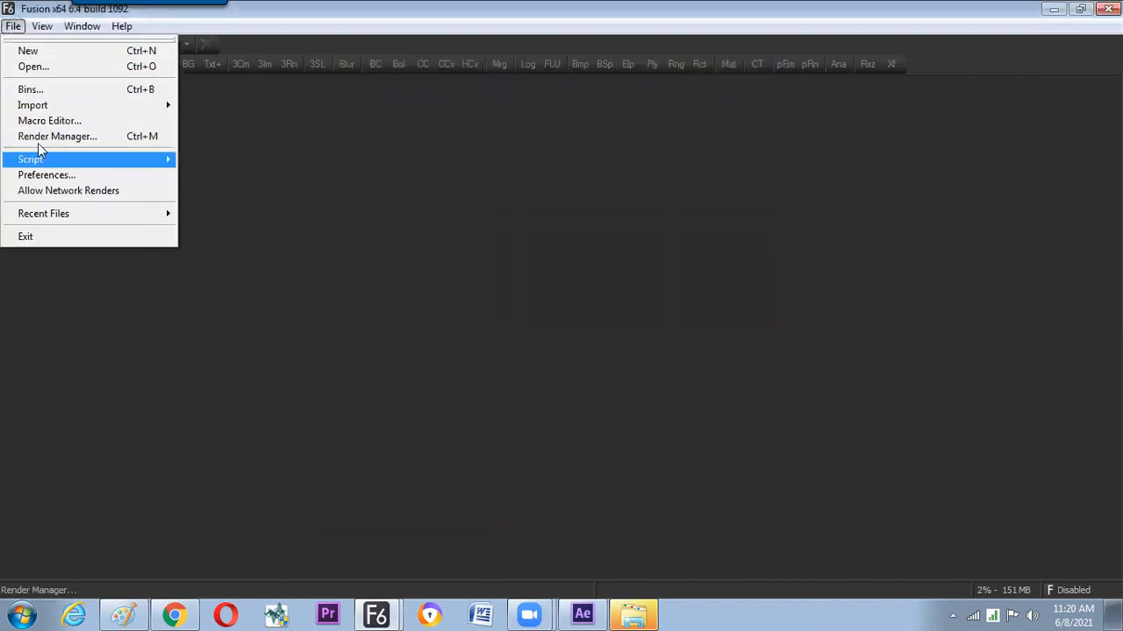
click(48, 178)
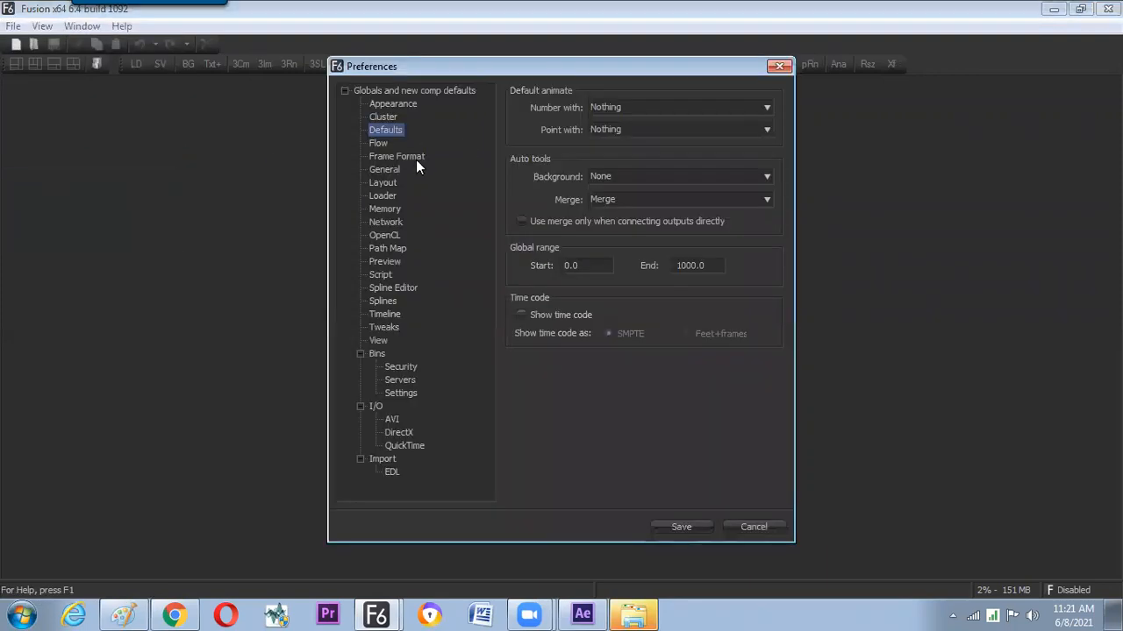
click(415, 161)
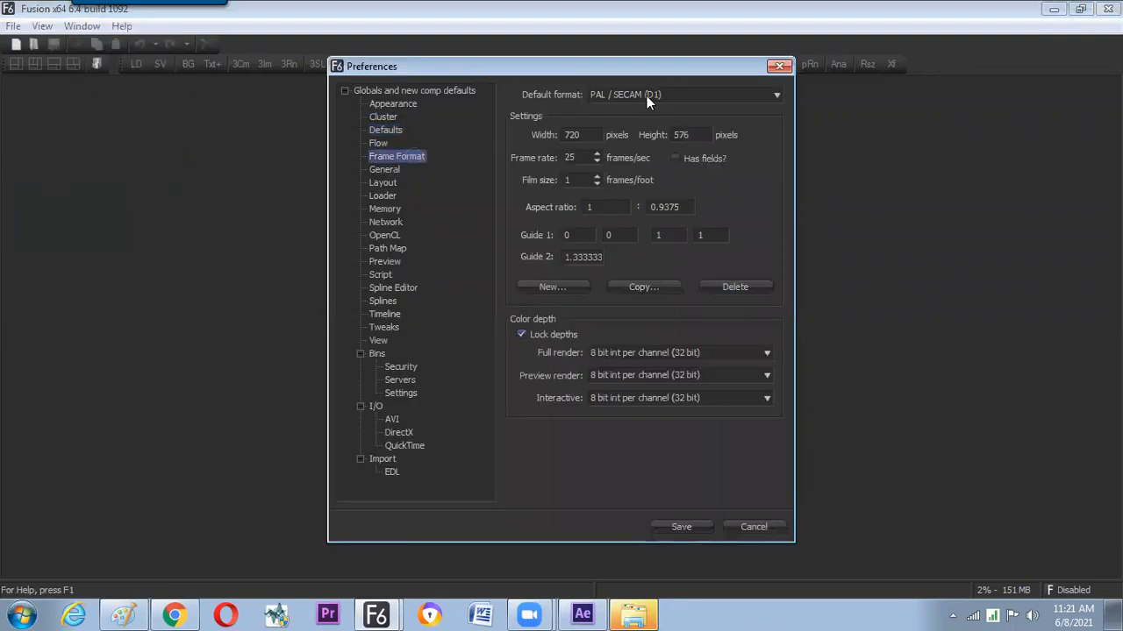
click(764, 526)
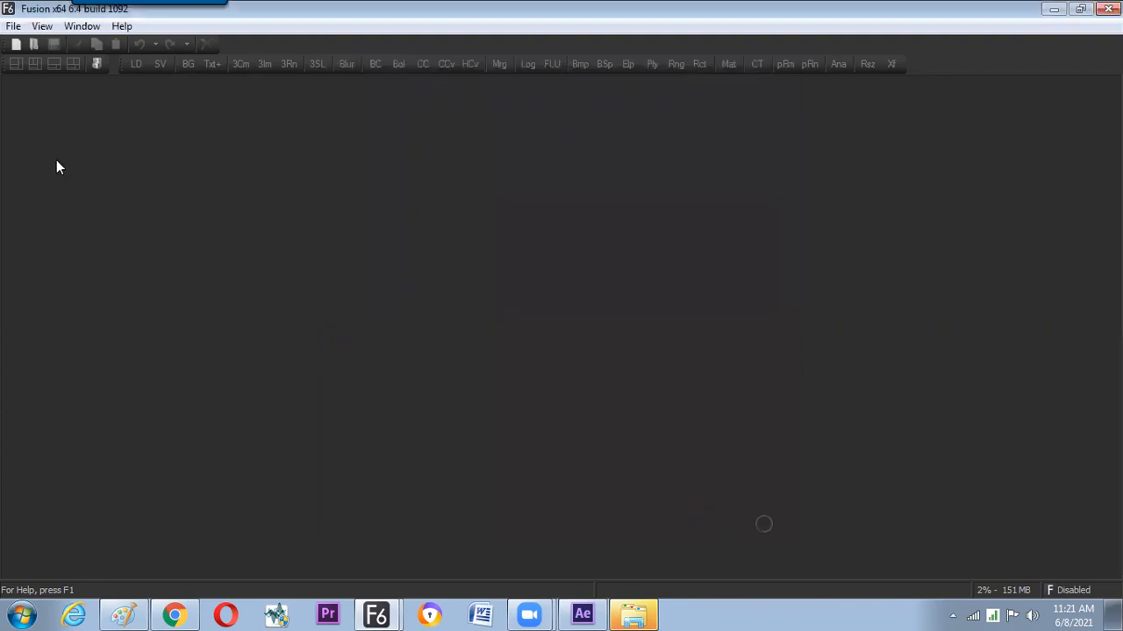
Create a new composition, add a Background tool shown in the first viewer, and display its image size settings.
click(18, 48)
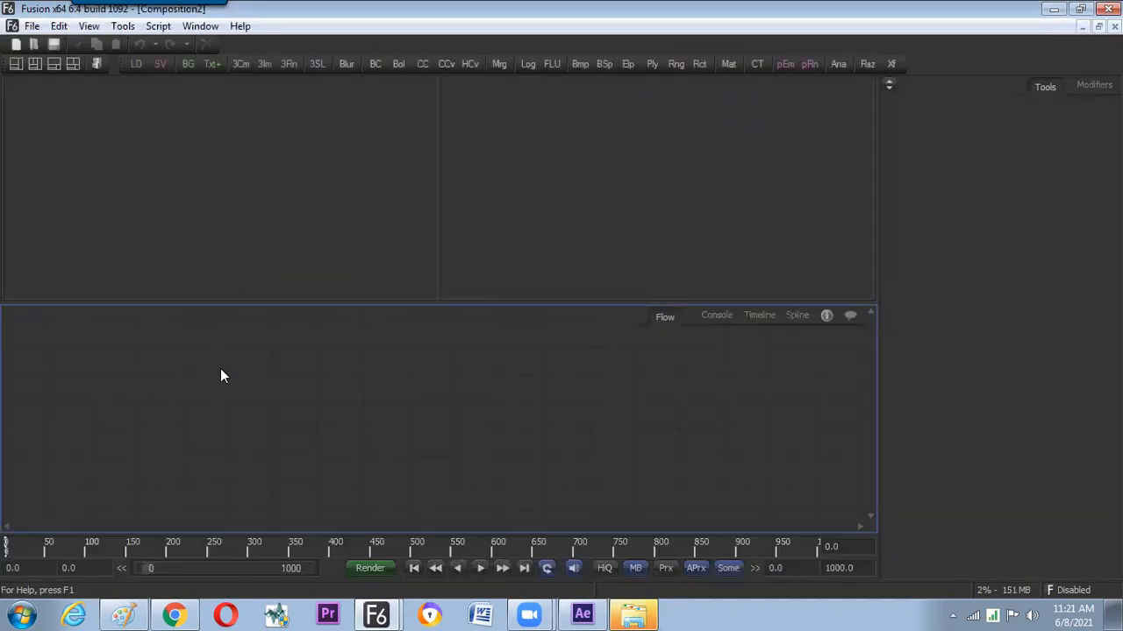
drag(188, 64, 209, 342)
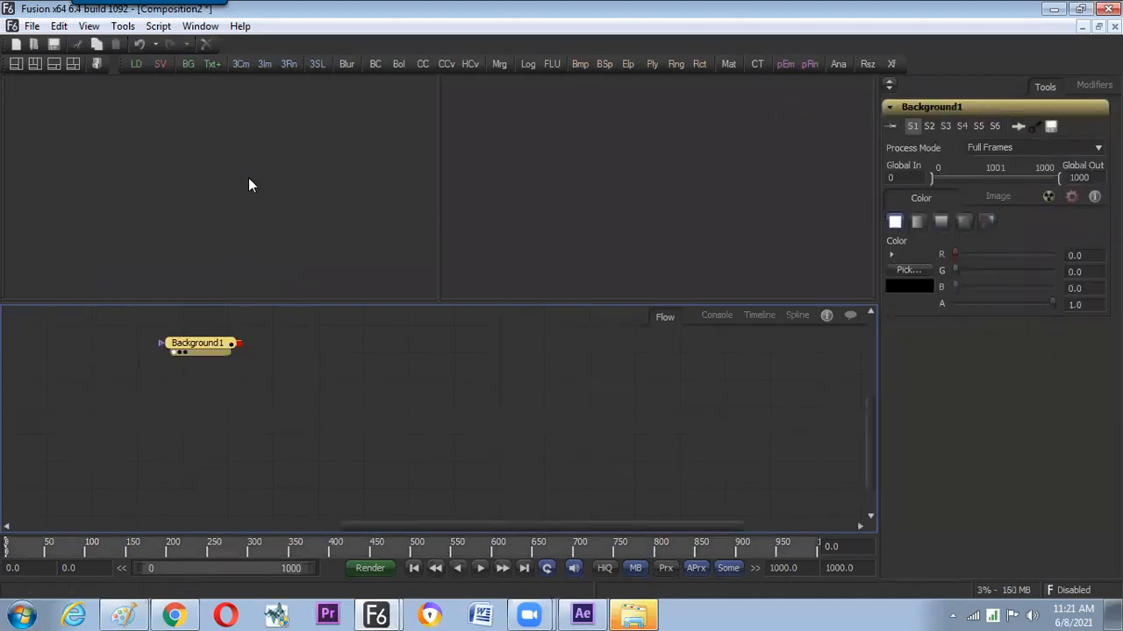
key(1)
click(90, 274)
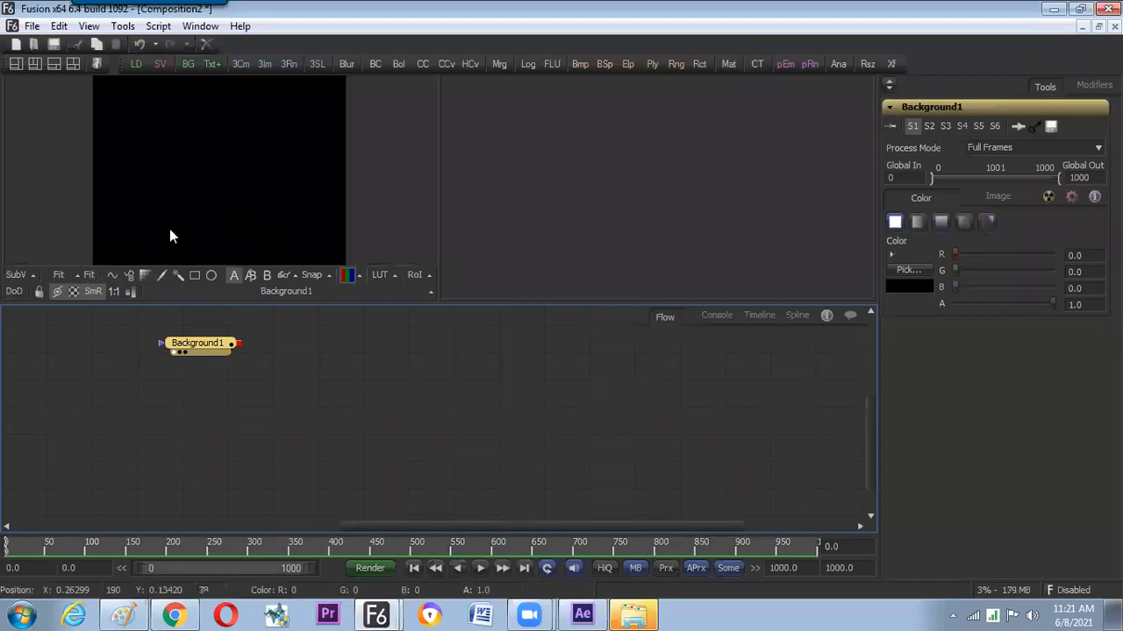
click(998, 197)
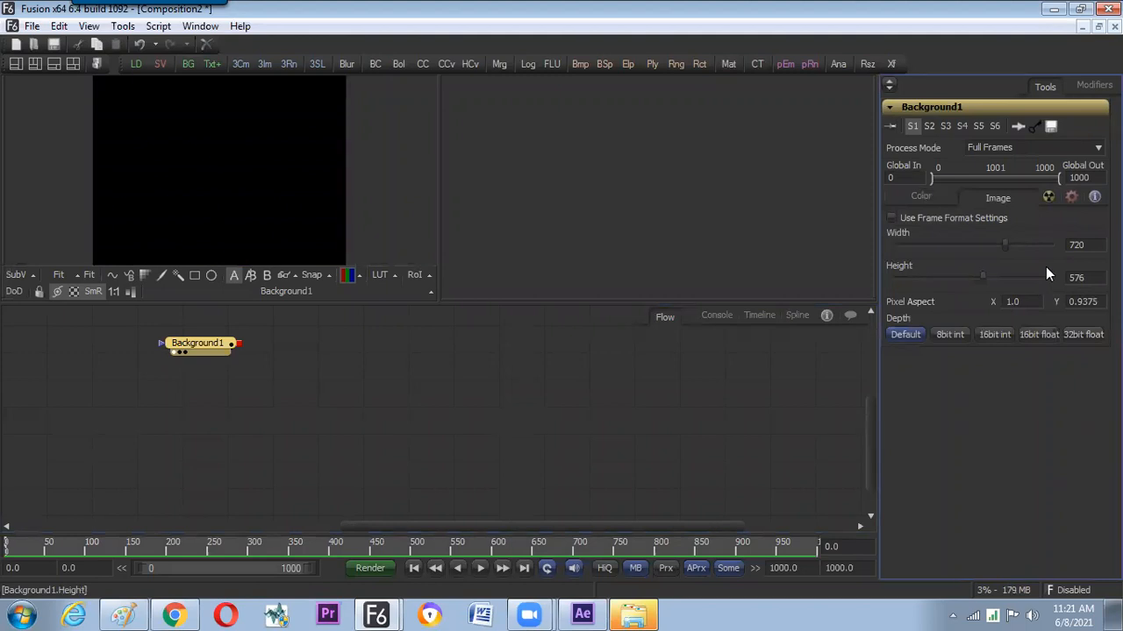
Switch to After Effects, create a 720 x 576 PAL D1/DV composition at 25 fps, and turn on its transparency grid.
key(alt+Tab)
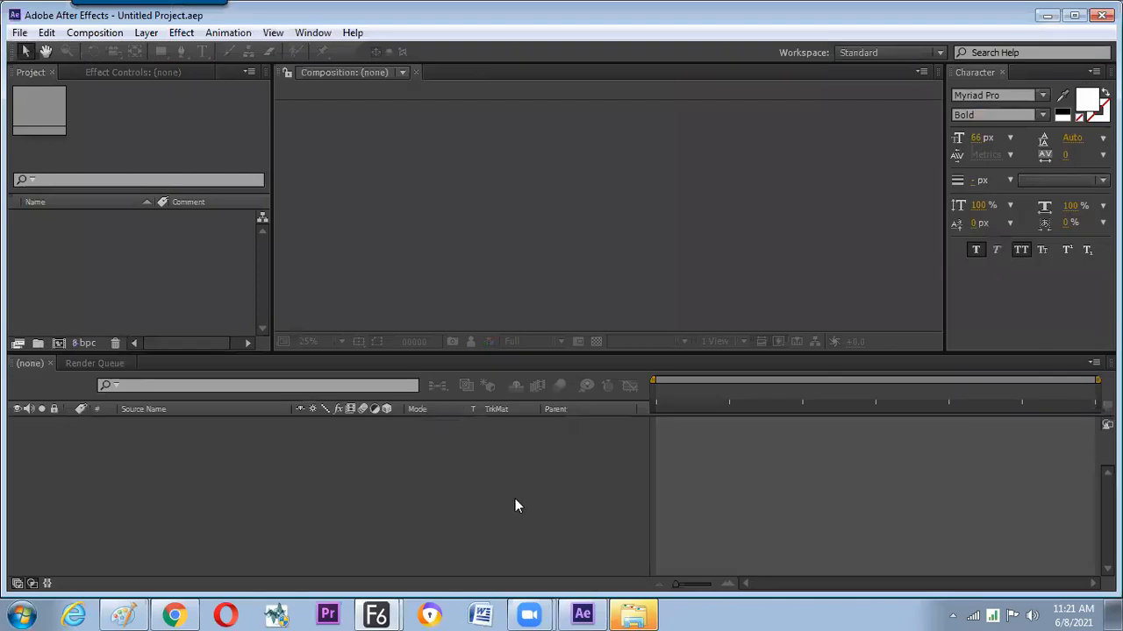
key(ctrl+n)
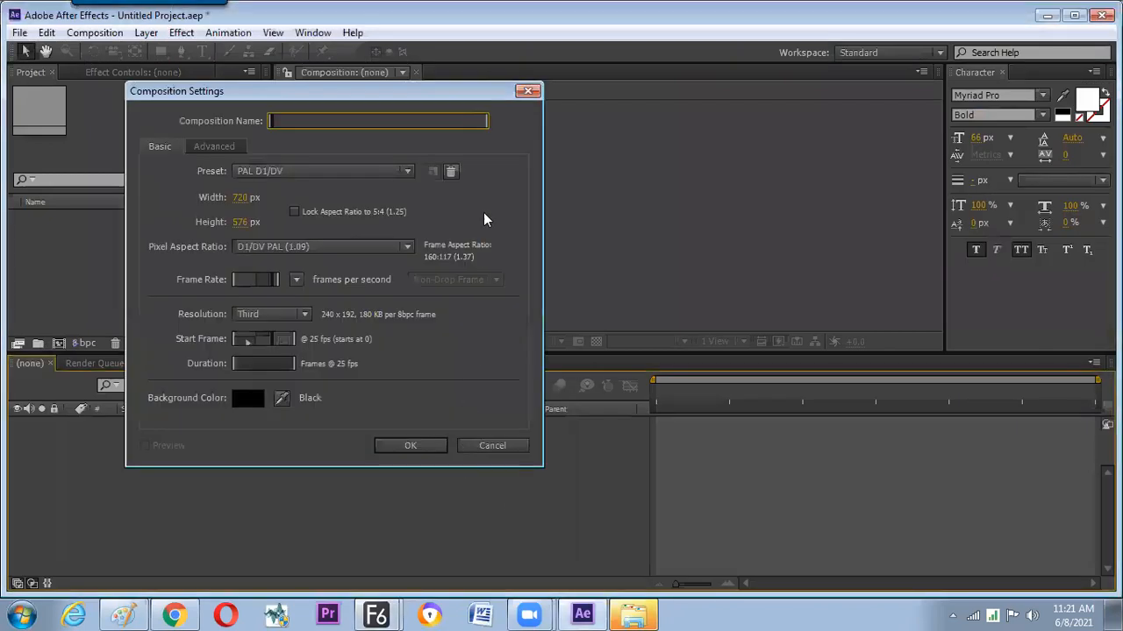
key(Return)
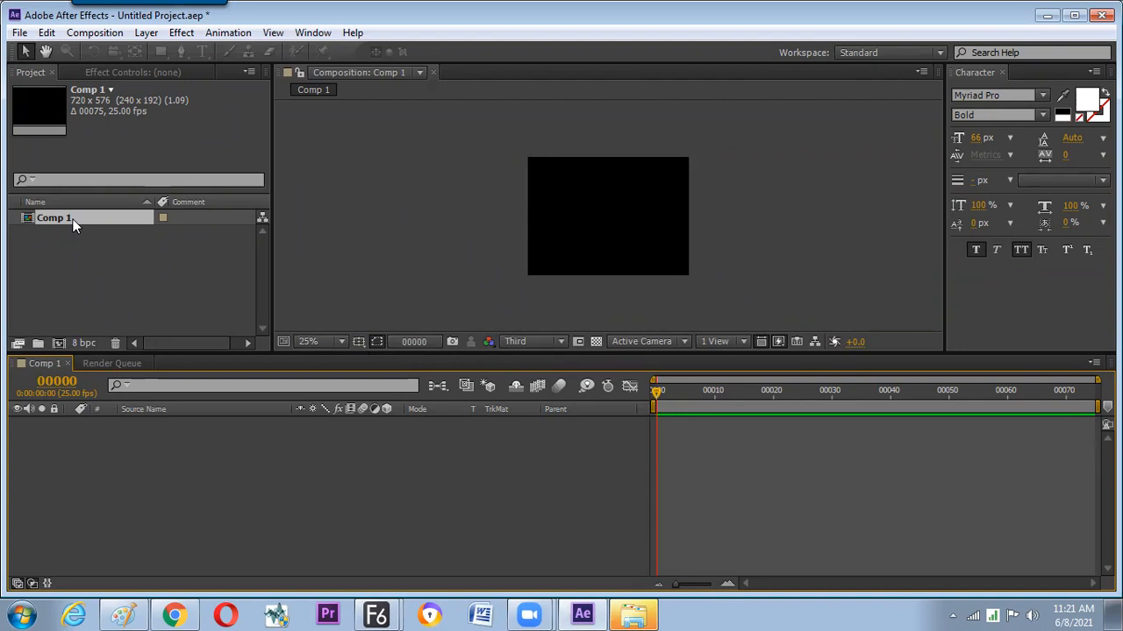
click(596, 341)
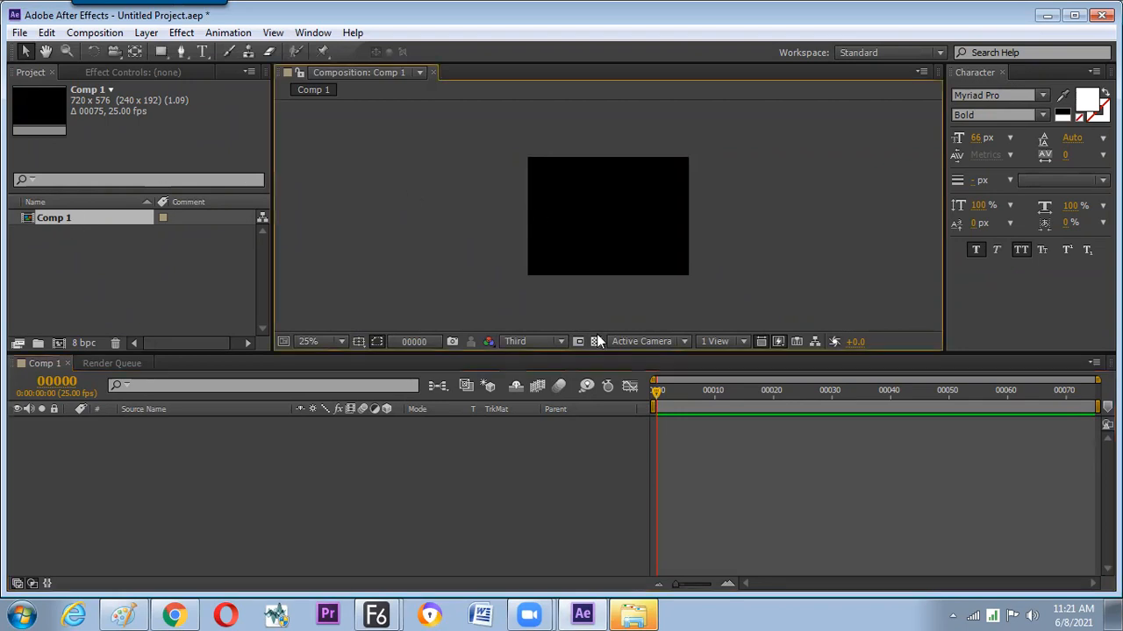
Show the Background tool's color settings in Fusion, and return to After Effects to add a red 720 x 576 solid layer.
key(alt+Tab)
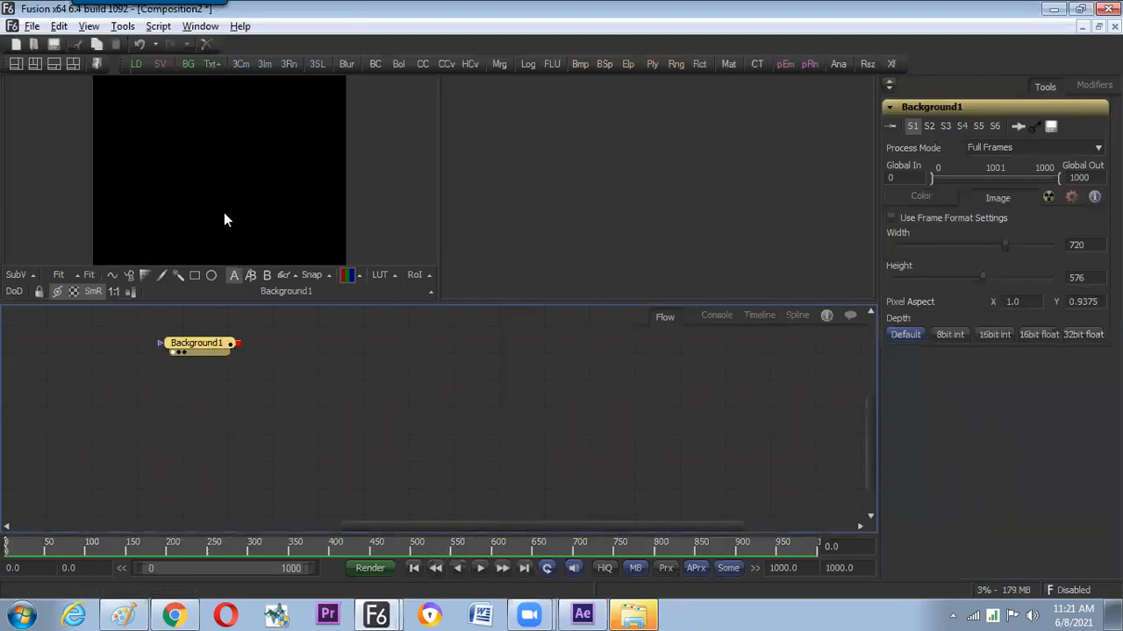
click(918, 196)
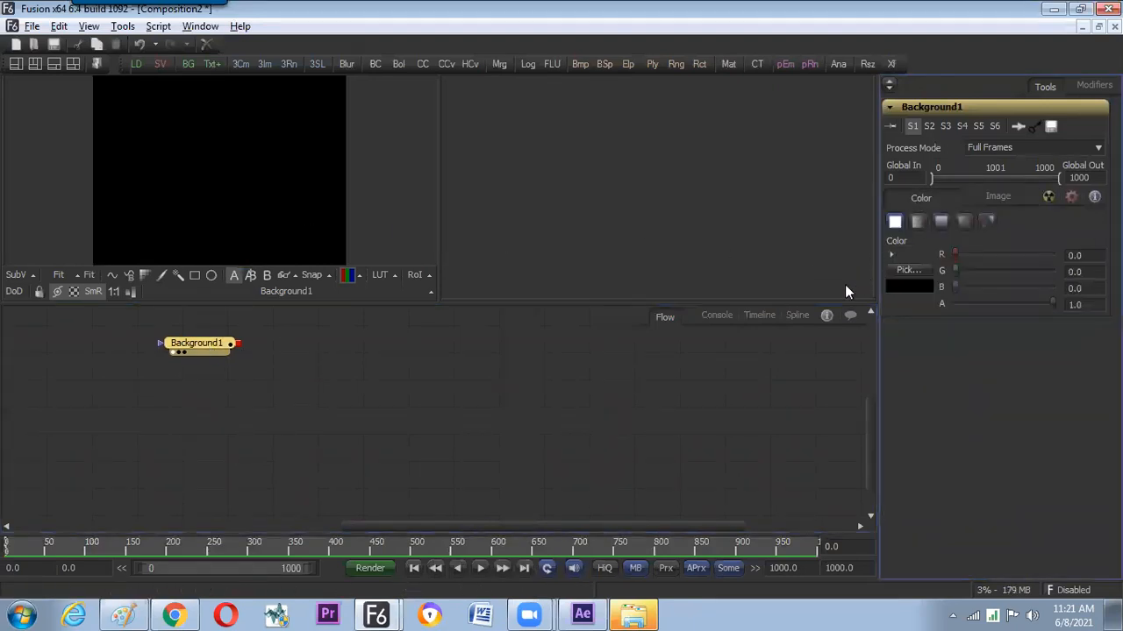
key(alt+Tab)
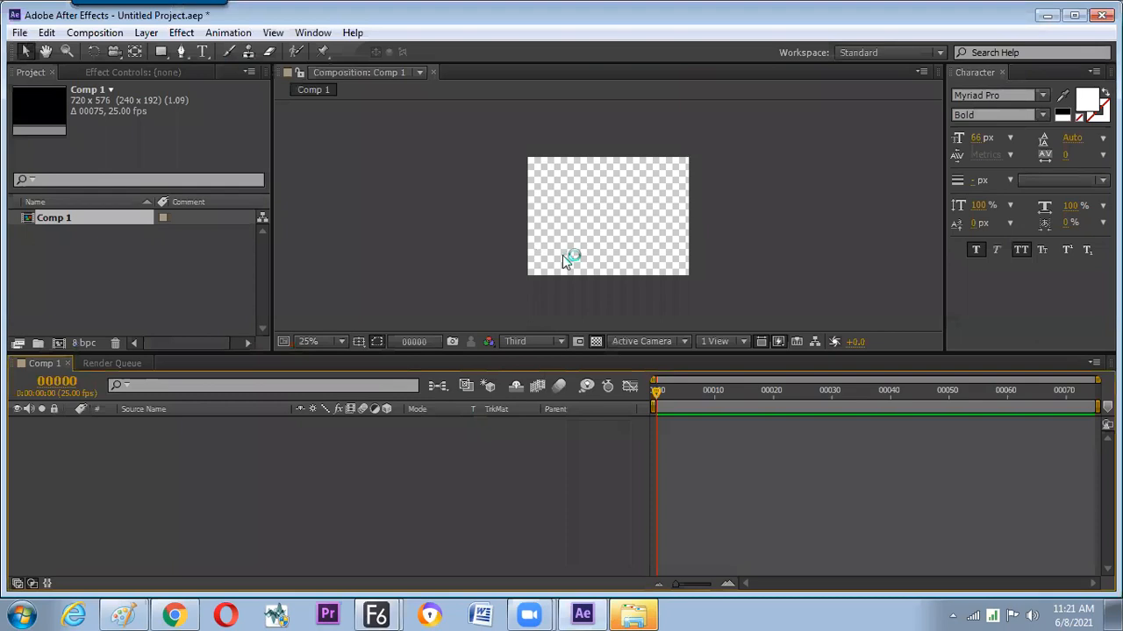
click(146, 33)
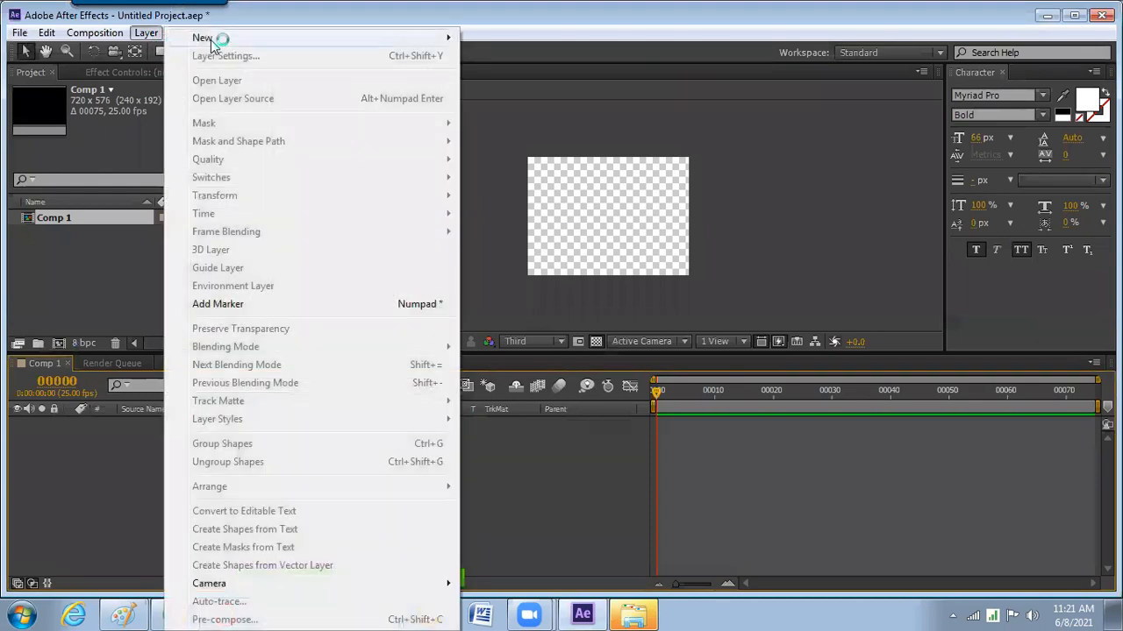
mouse_move(219, 37)
click(535, 56)
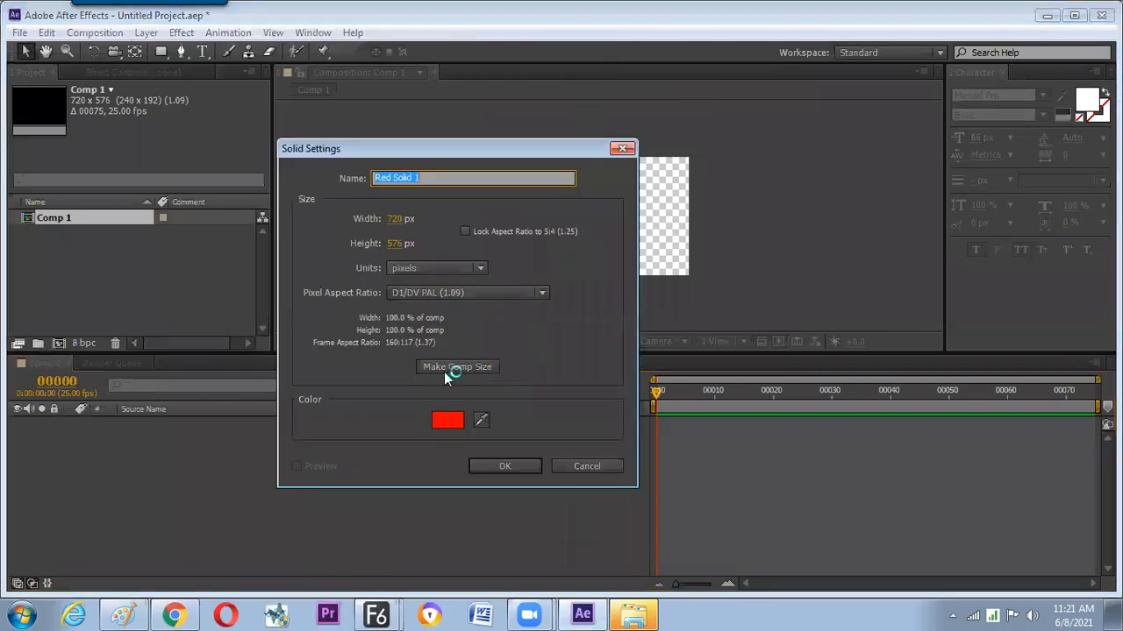
click(504, 466)
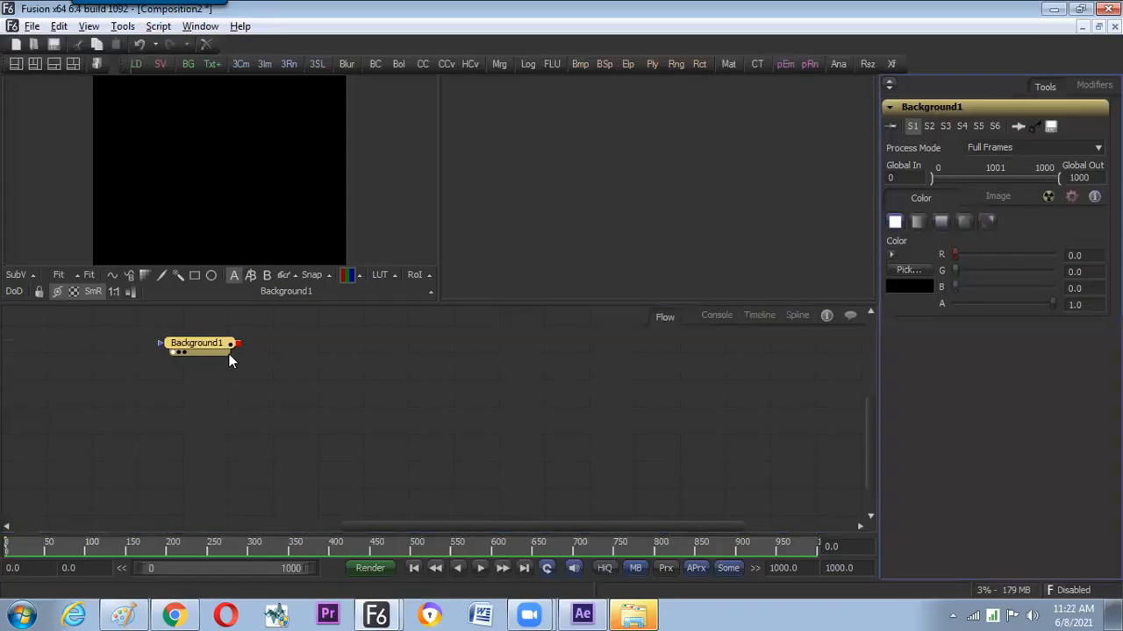
Switch back to Fusion and move the Background tool slightly within the flow.
drag(228, 356, 232, 363)
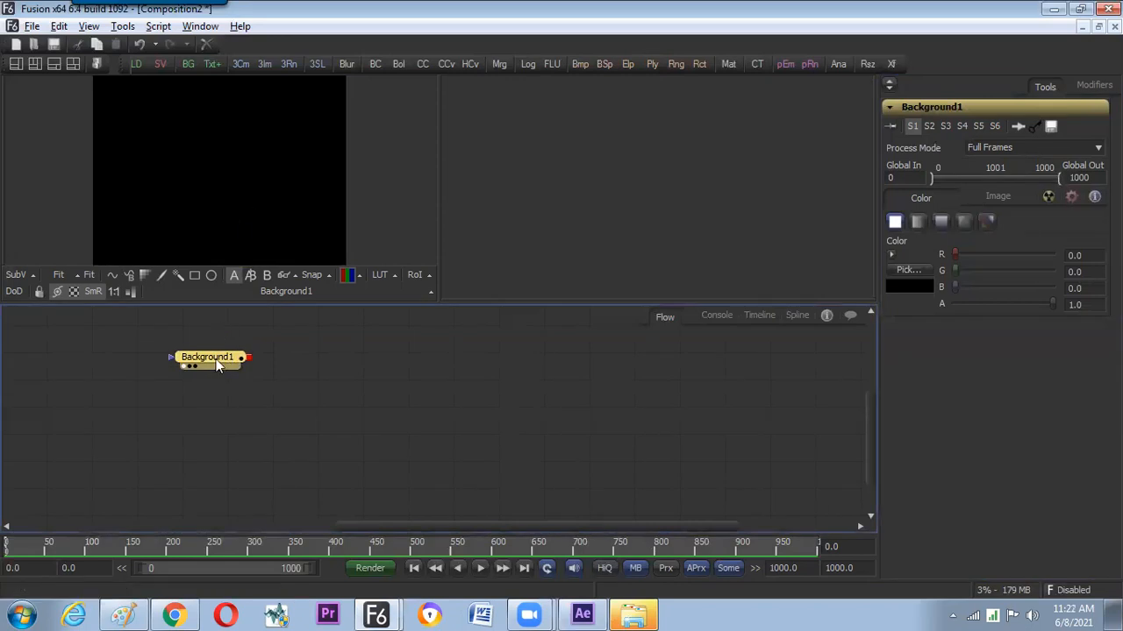
Nudge the Background tool in the flow, and switch to After Effects to select Comp 1 in the project.
drag(215, 363, 228, 355)
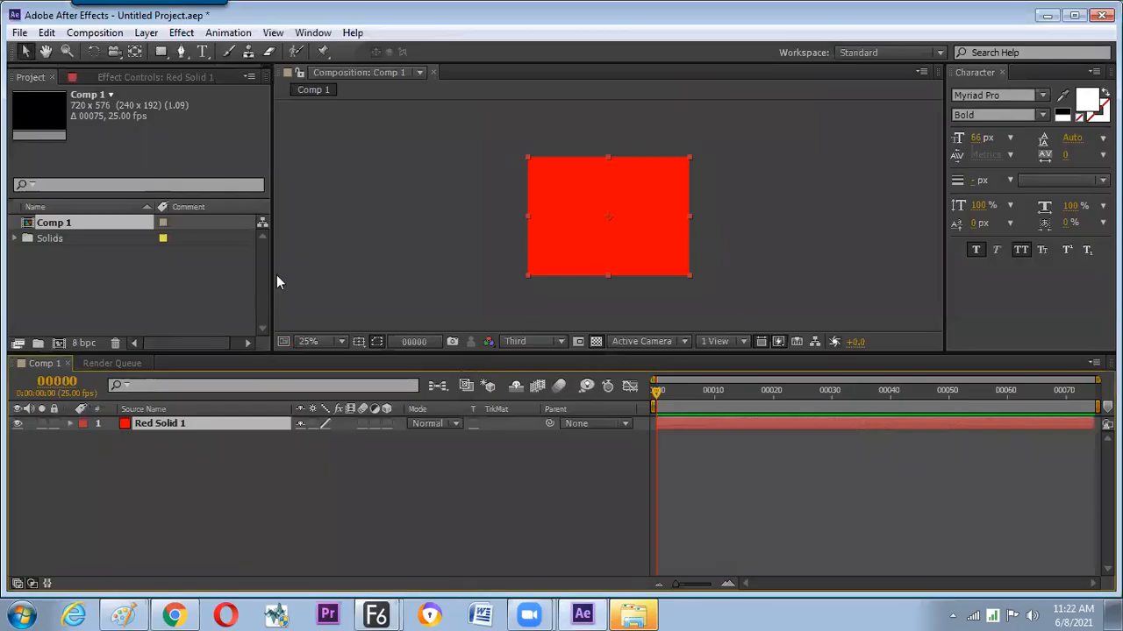
click(146, 272)
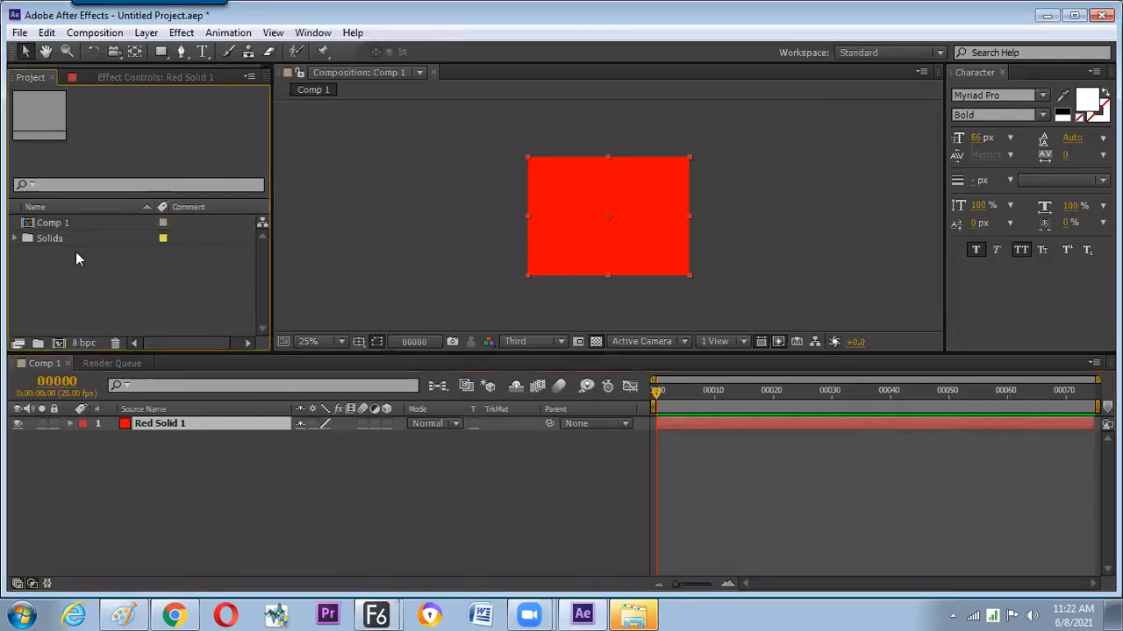
click(84, 223)
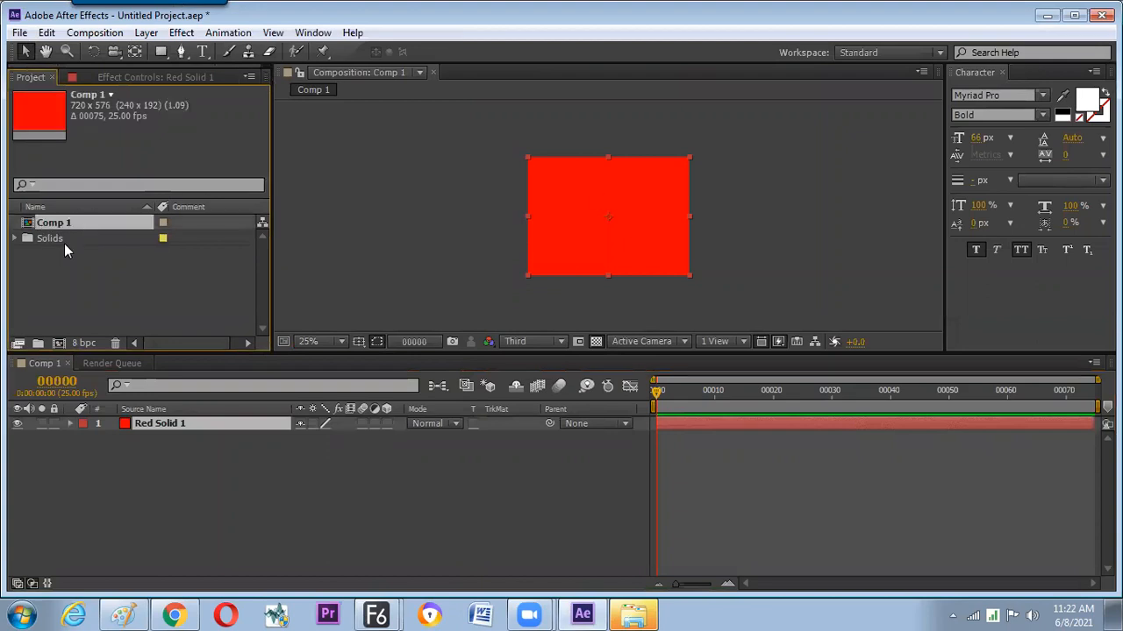
Switch to Fusion and delete the Background tool, leaving the empty flow active.
key(alt+Tab)
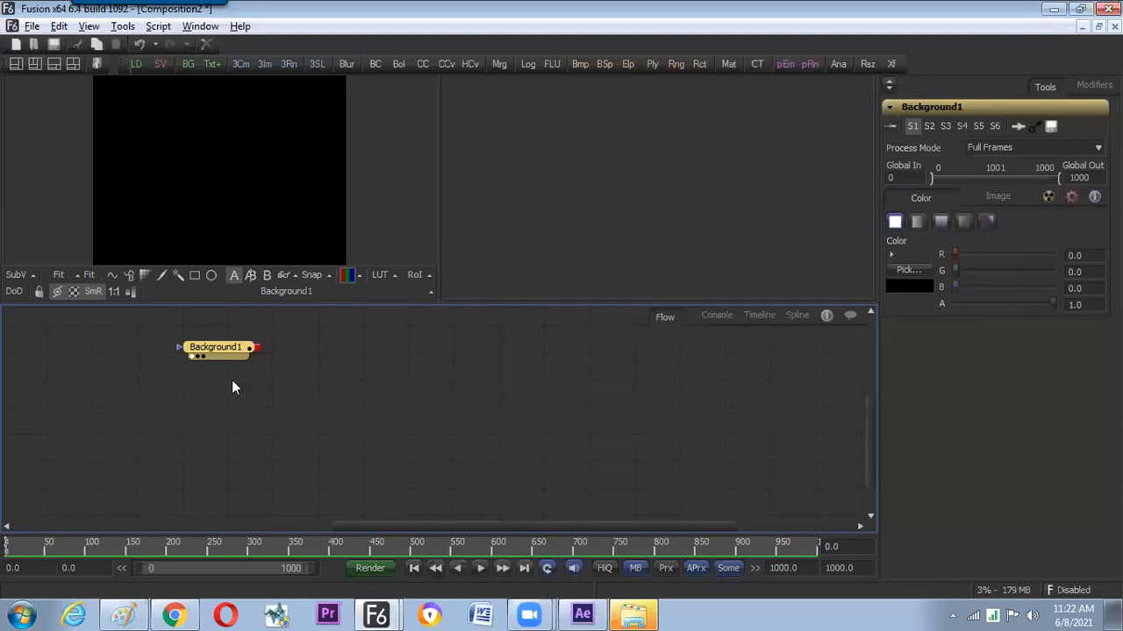
key(Delete)
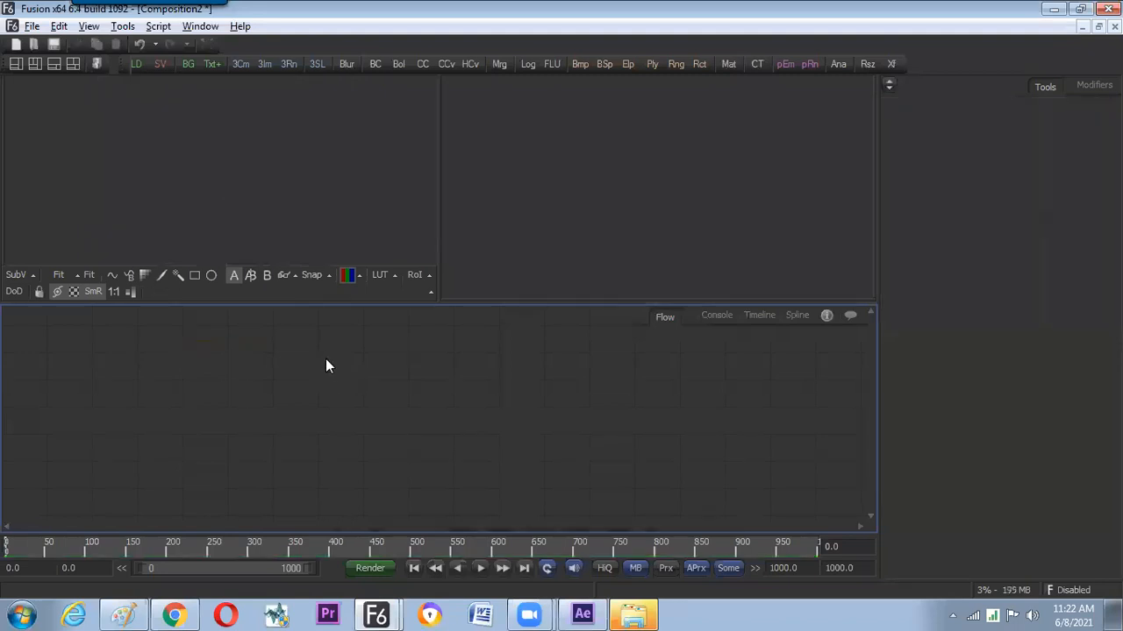
click(267, 199)
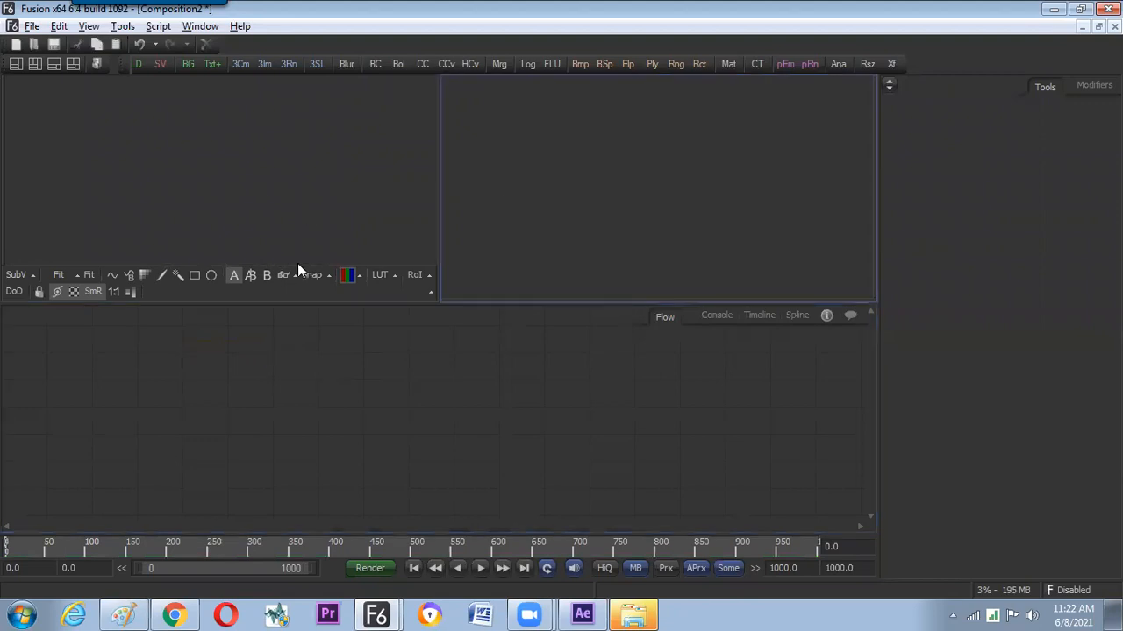
click(282, 399)
click(487, 194)
click(298, 386)
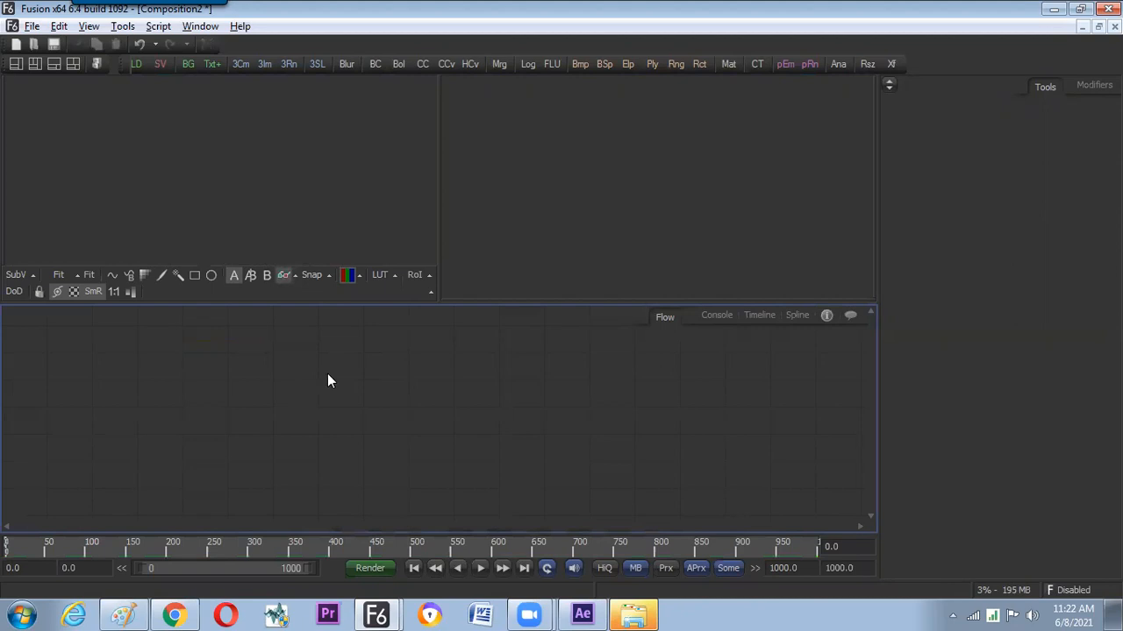
Add a new Background tool to the flow and show it in the first viewer.
key(shift+space)
text(b)
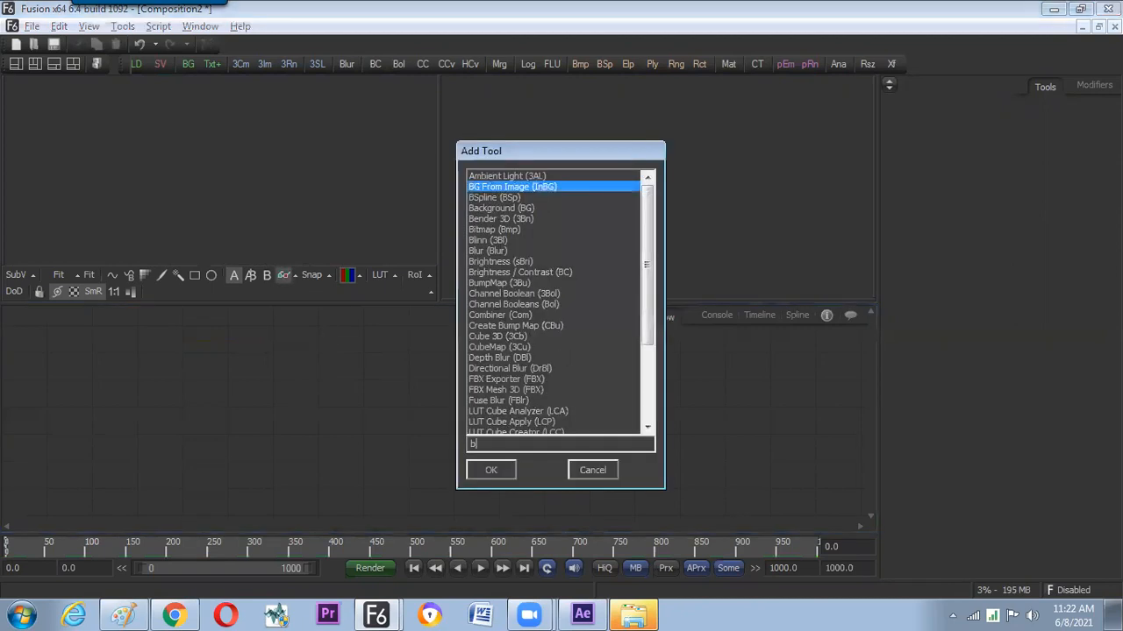
text(g)
key(Return)
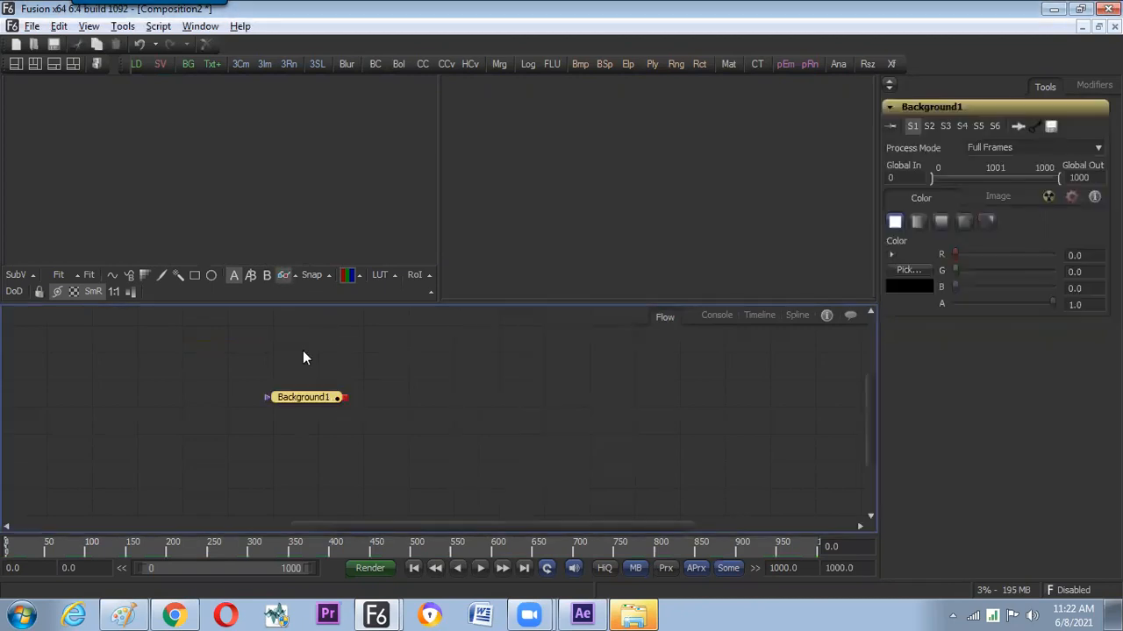
key(1)
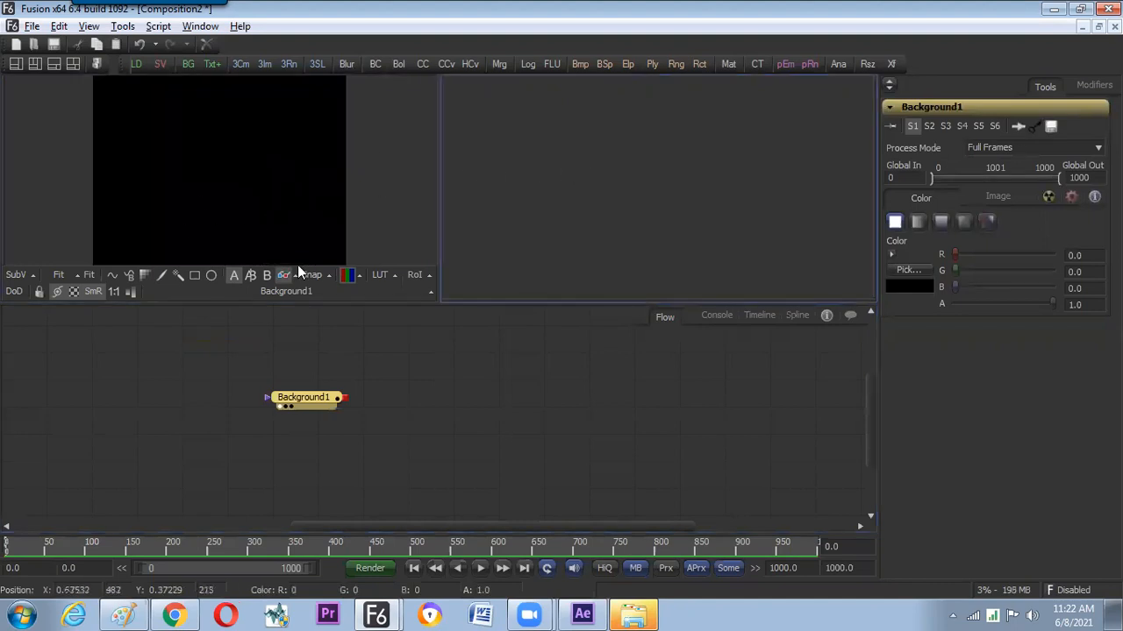
Switch to After Effects and delete the Solids folder with its contents from the project.
key(alt+Tab)
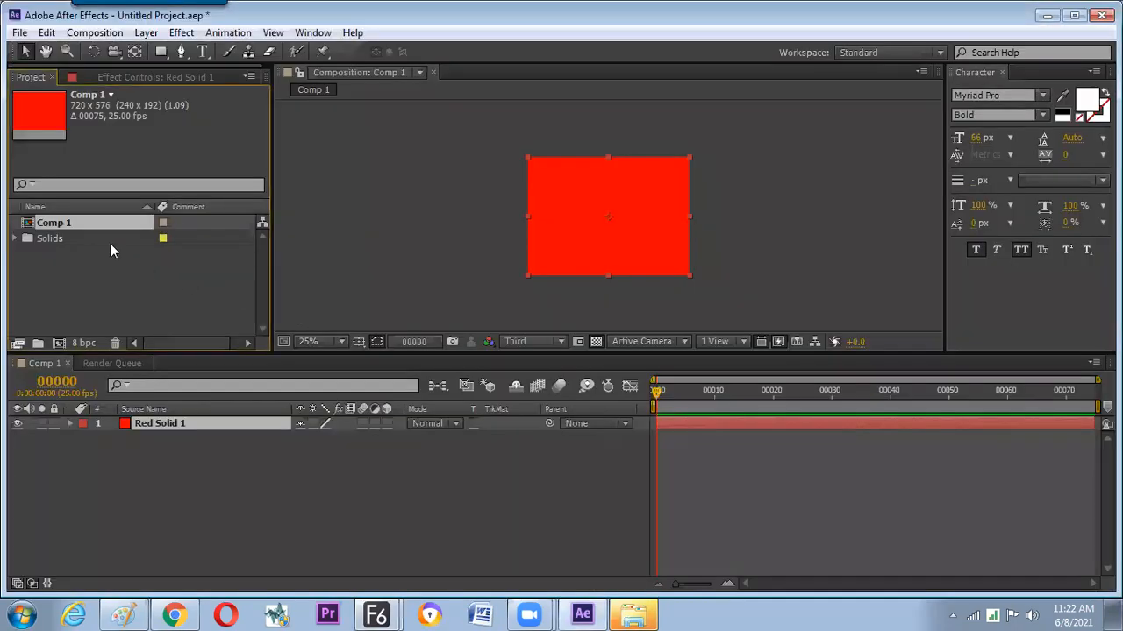
click(45, 238)
key(Delete)
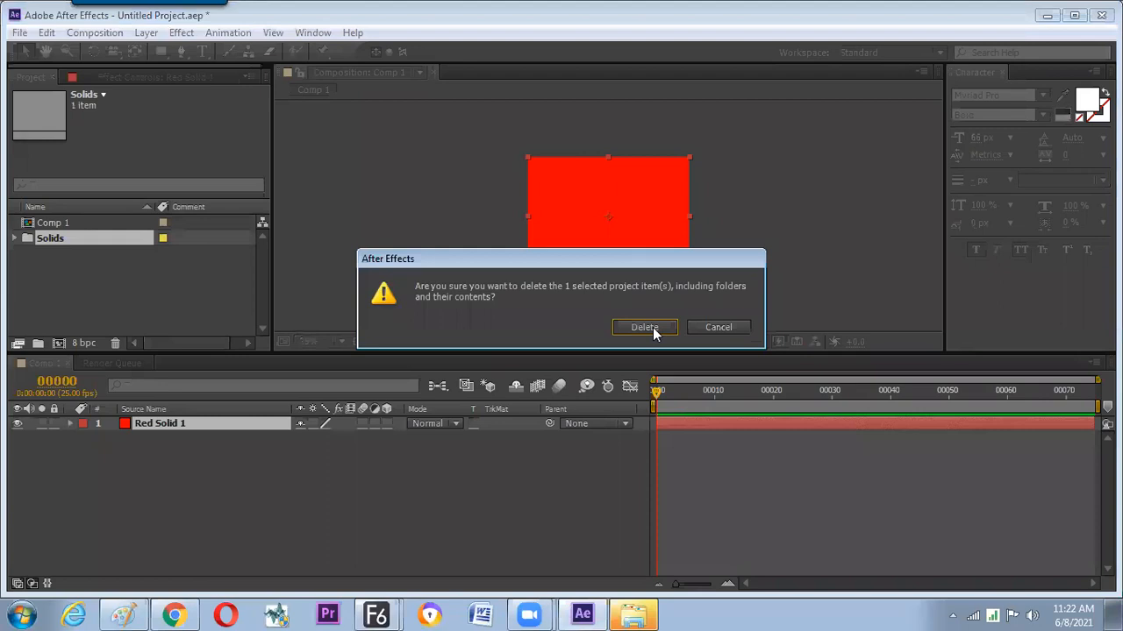
click(649, 327)
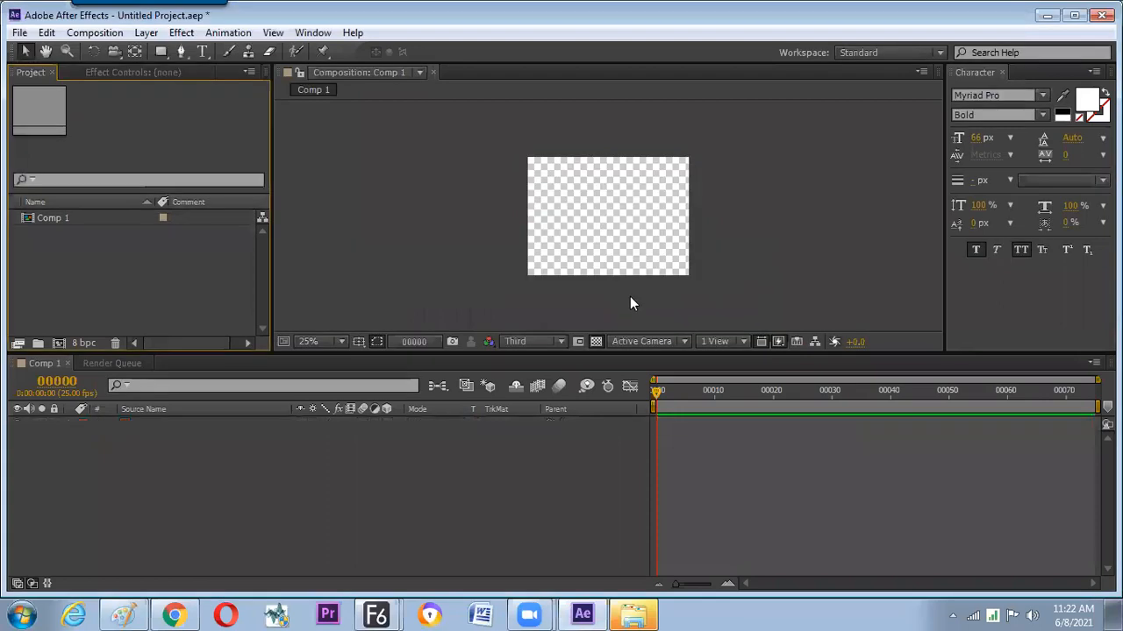
Turn off the composition's transparency grid and add a new red solid layer with the current settings.
click(596, 342)
click(596, 341)
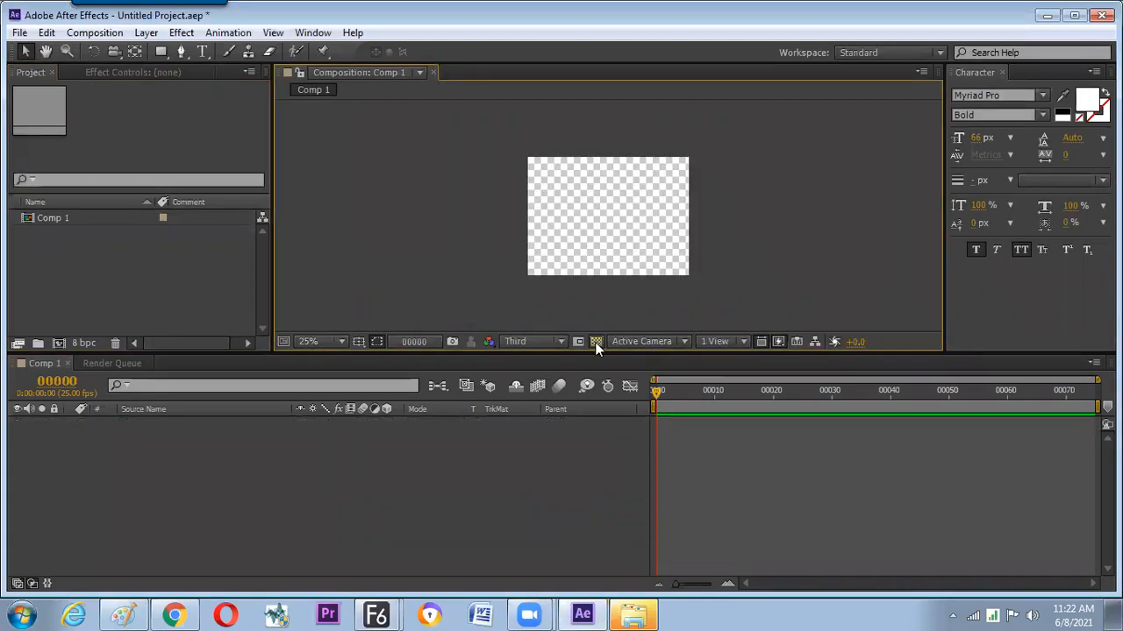
click(596, 342)
click(596, 342)
click(596, 341)
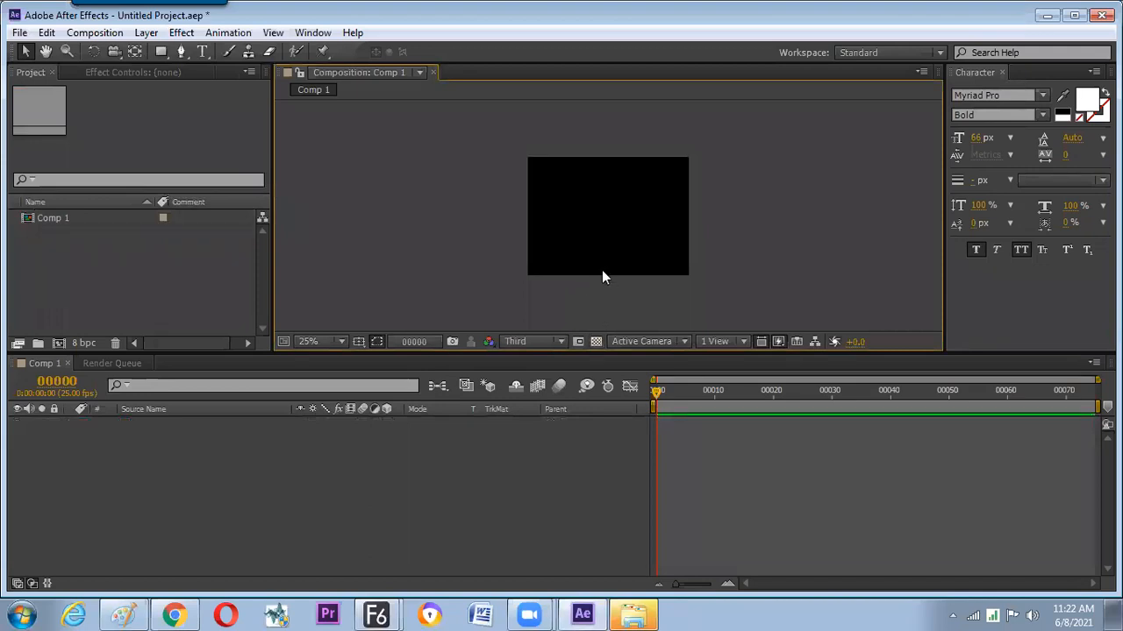
key(ctrl+y)
key(Return)
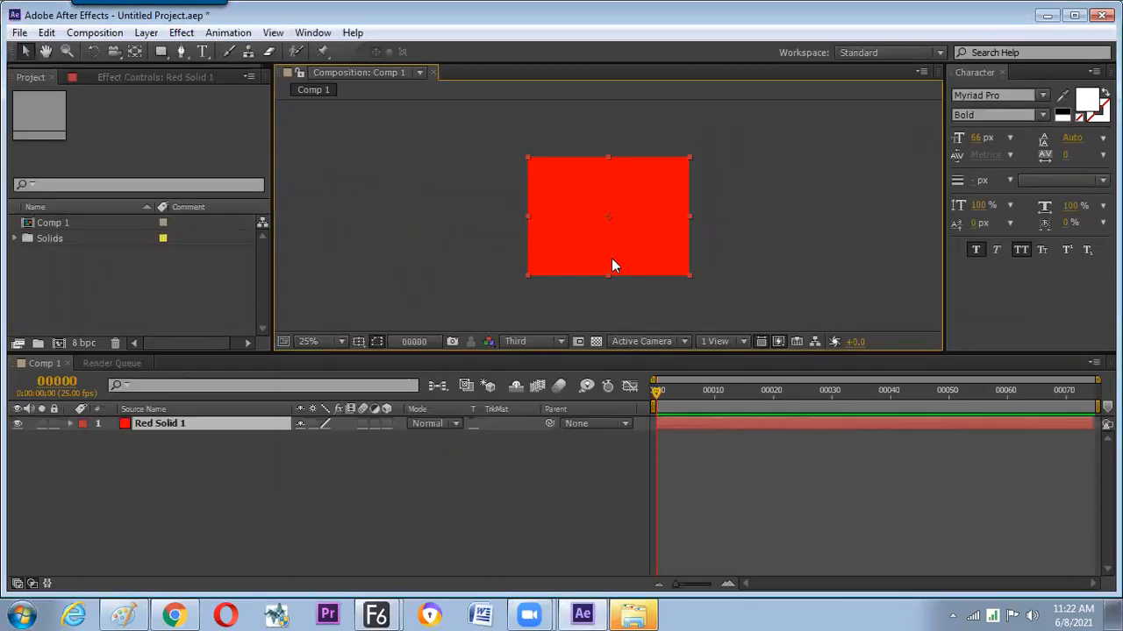
Switch to Fusion and reposition the Background tool toward the upper part of the flow.
key(alt+Tab)
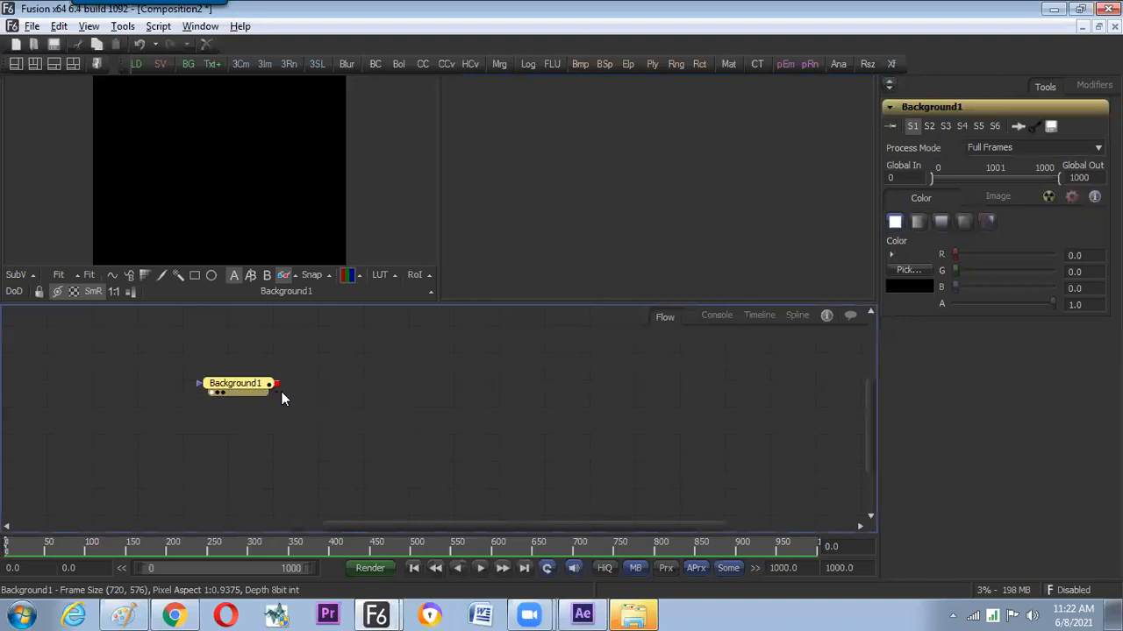
key(ctrl+space)
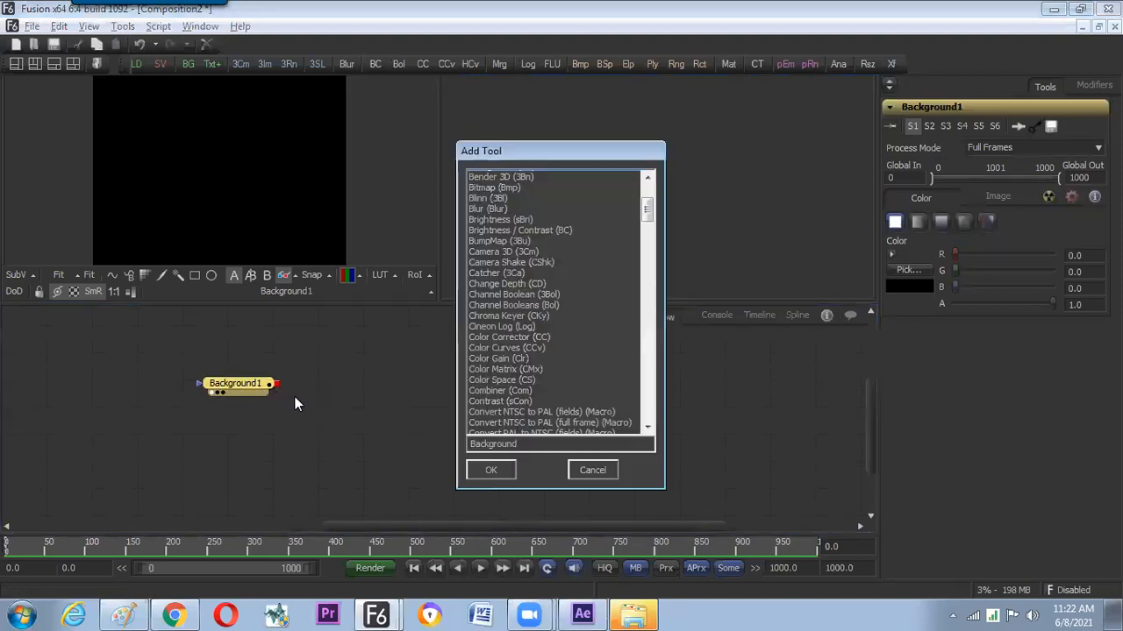
click(592, 470)
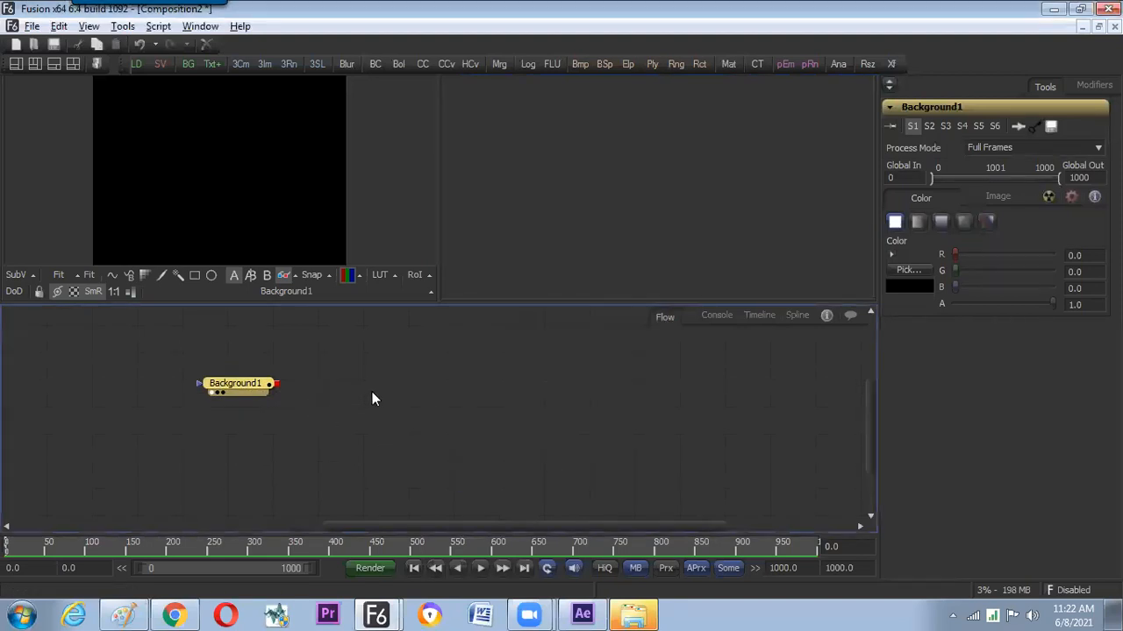
click(248, 387)
mouse_move(248, 388)
mouse_down()
mouse_move(268, 378)
mouse_move(233, 376)
mouse_up()
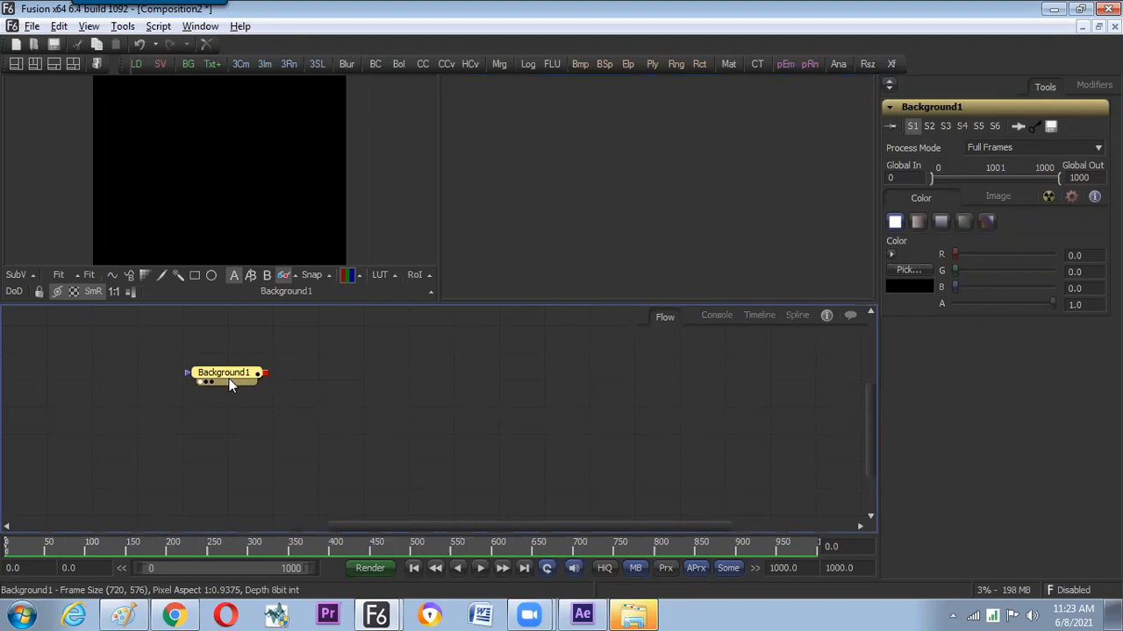
drag(231, 376, 233, 370)
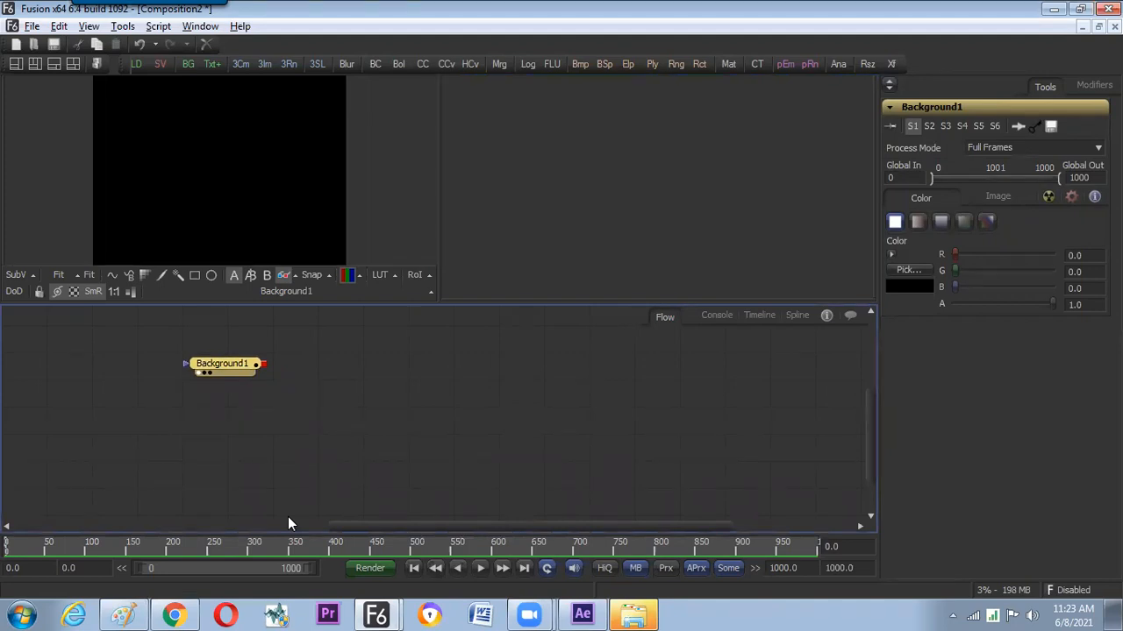
click(248, 380)
mouse_move(241, 364)
mouse_down()
mouse_move(271, 357)
mouse_move(238, 361)
mouse_move(269, 352)
mouse_move(233, 381)
mouse_up()
click(261, 372)
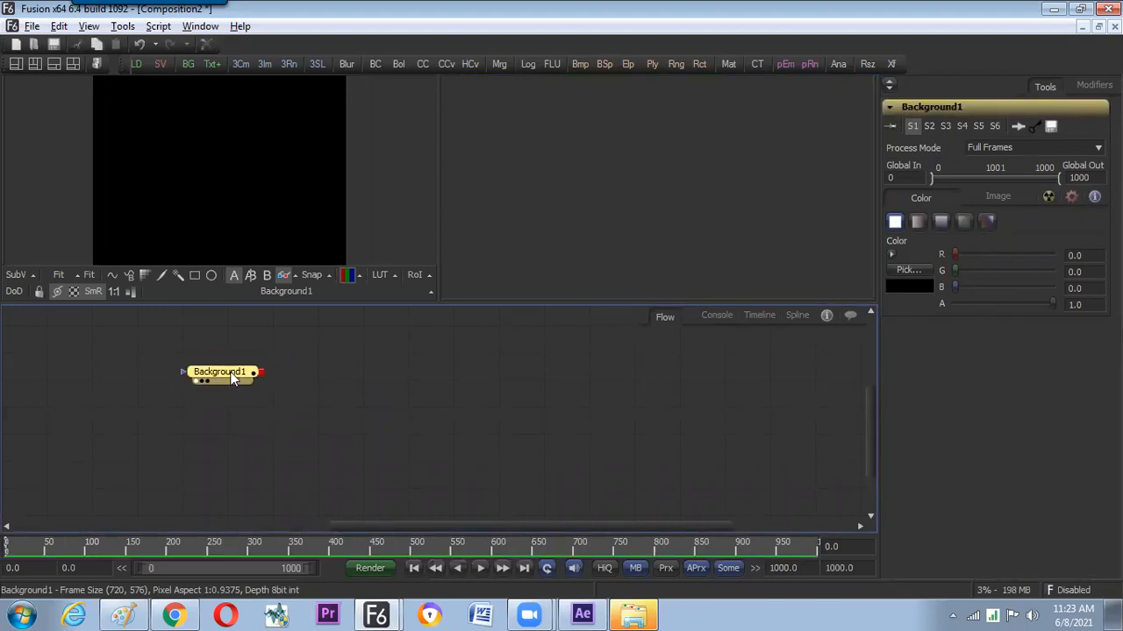
Deselect the Background tool, select it again, and move it slightly higher in the flow.
click(163, 345)
mouse_move(163, 345)
mouse_down()
mouse_move(251, 404)
mouse_move(269, 391)
mouse_up()
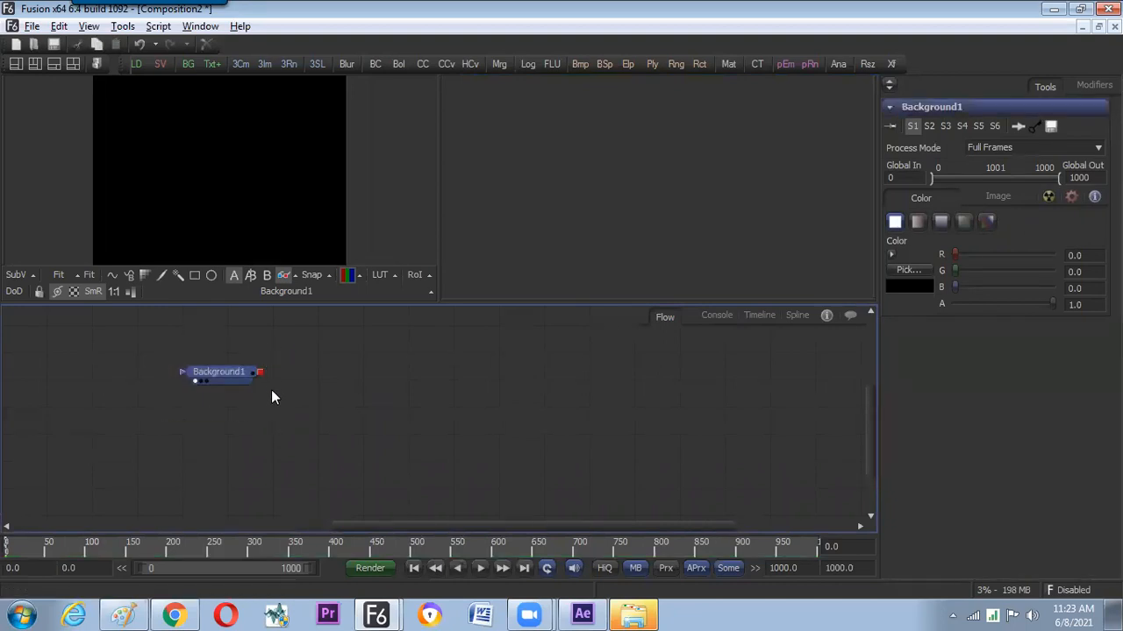
click(204, 382)
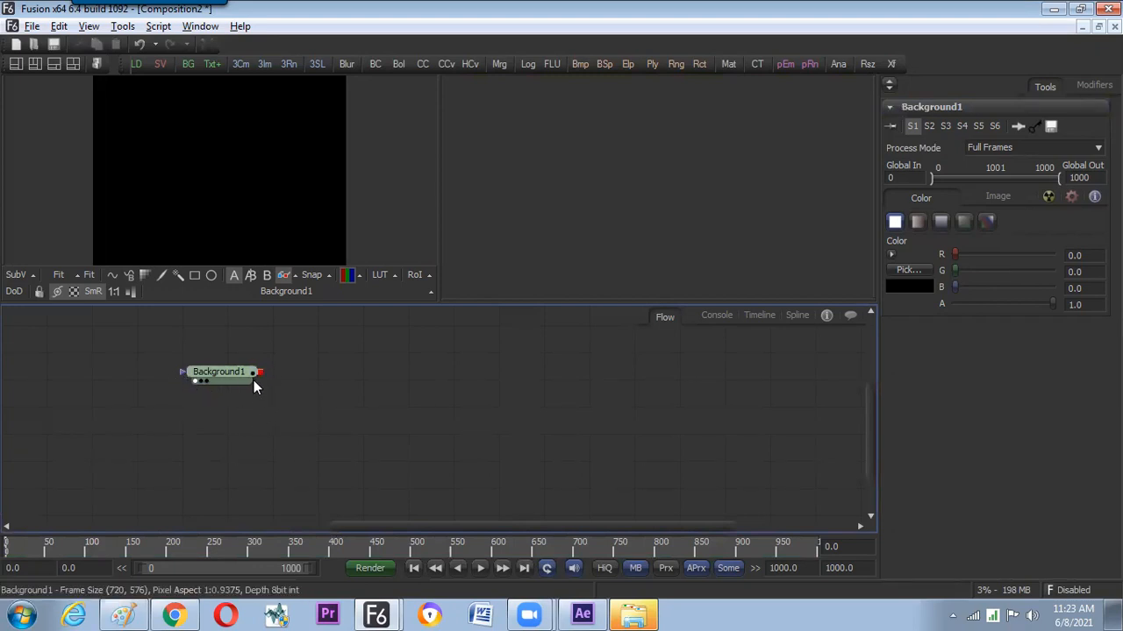
click(239, 375)
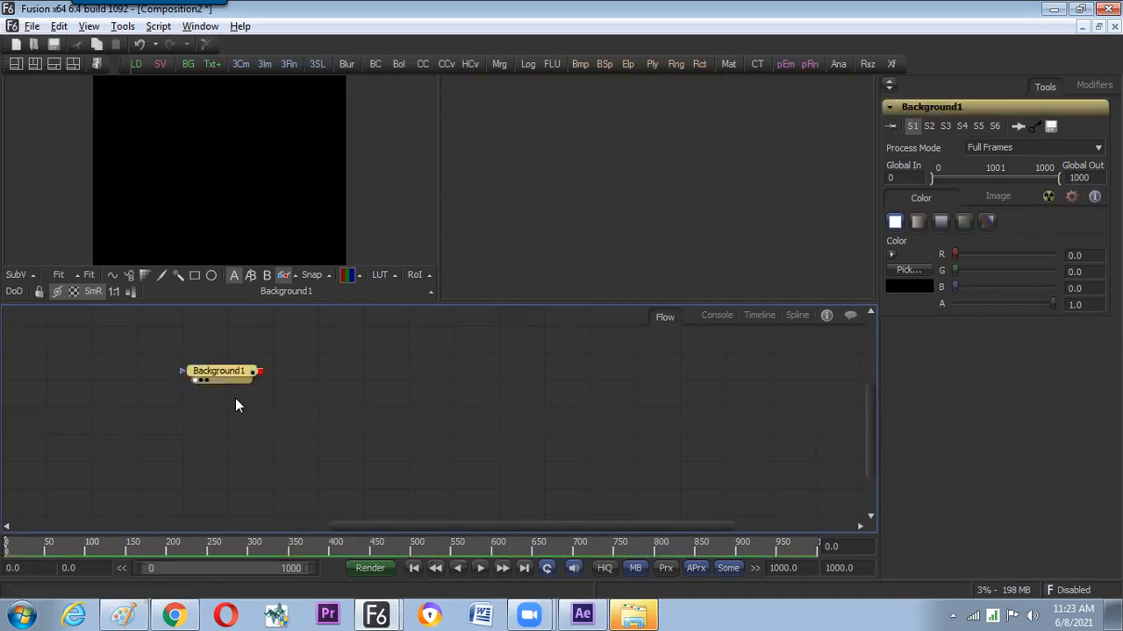
drag(236, 377, 247, 362)
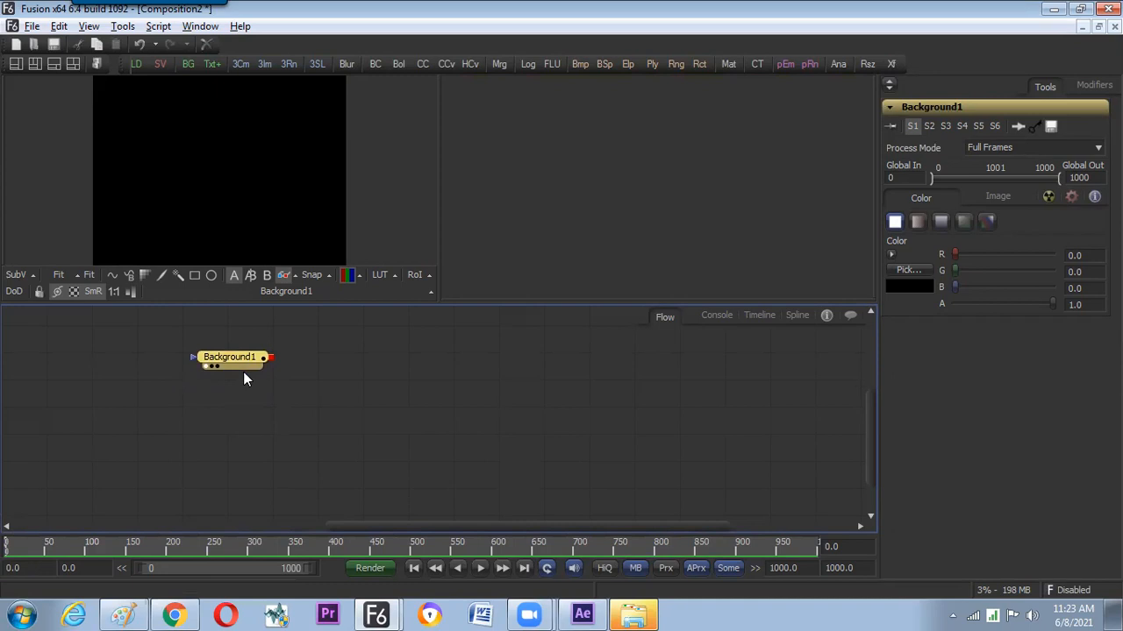
Select the Red Solid 1 layer in After Effects, and return to Fusion to add an unconnected Merge tool below the Background tool.
key(alt+Tab)
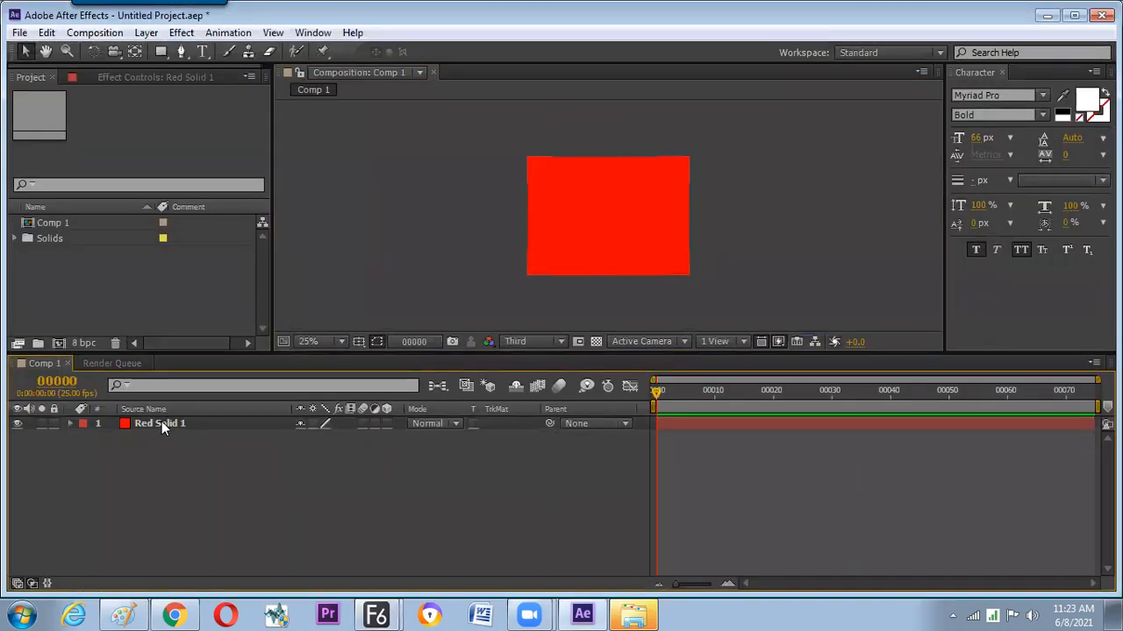
click(161, 424)
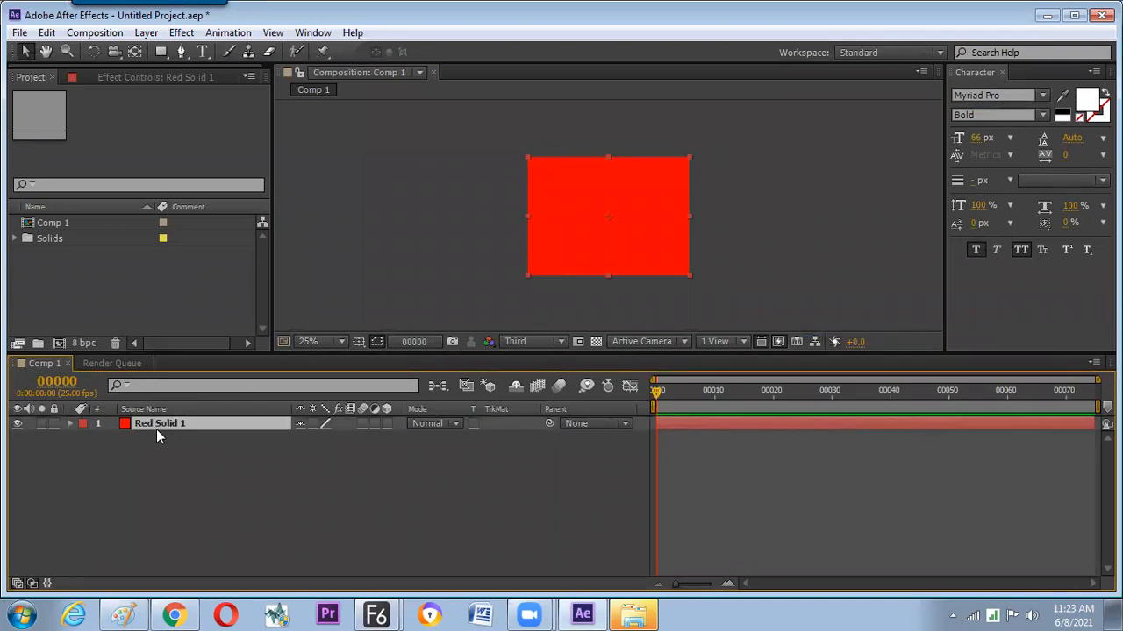
key(alt+Tab)
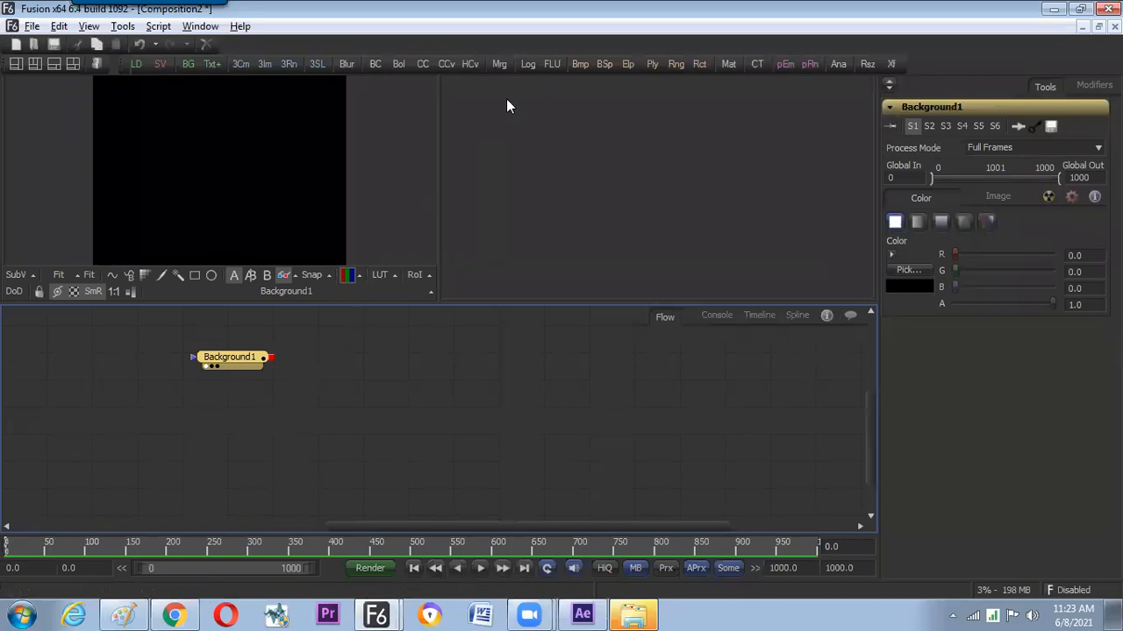
drag(501, 64, 231, 410)
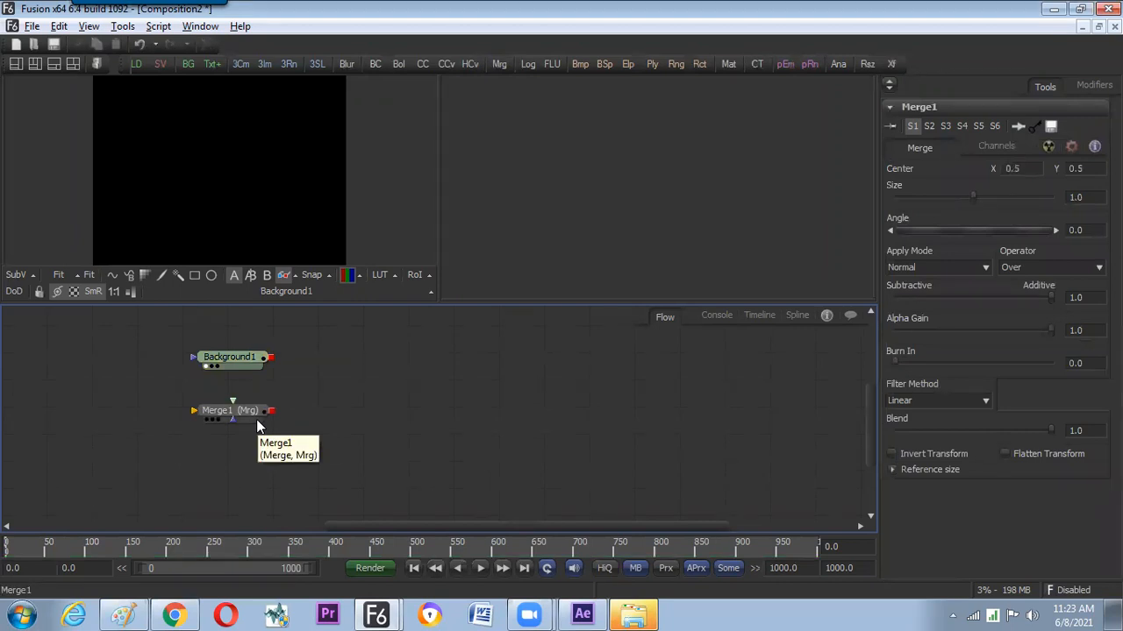
mouse_move(255, 415)
mouse_down()
mouse_move(332, 404)
mouse_move(239, 428)
mouse_up()
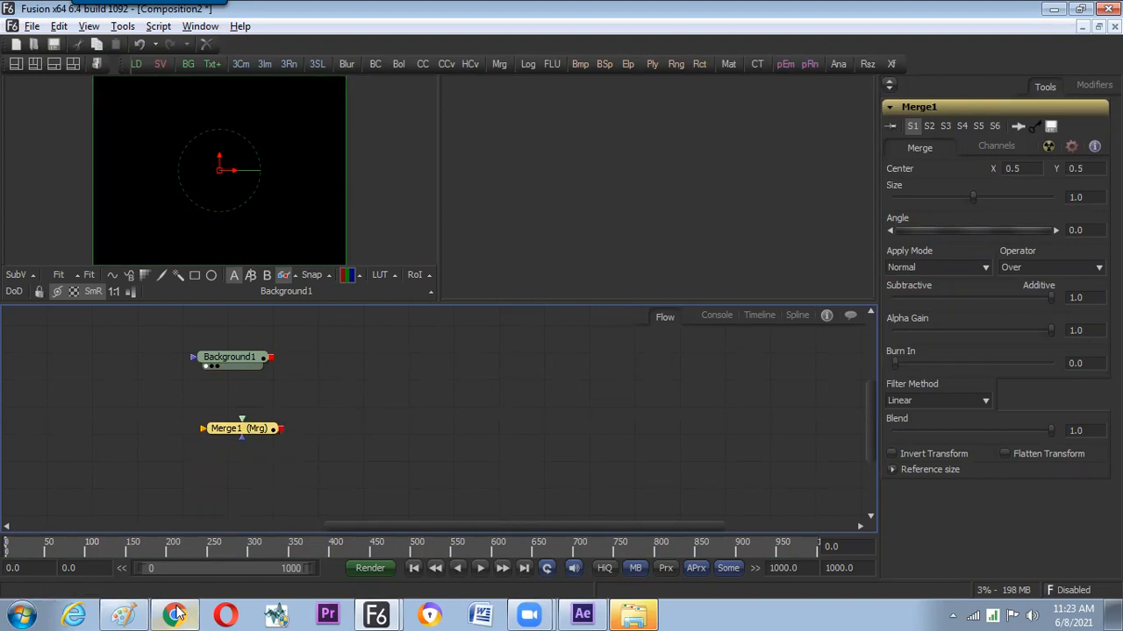
Switch to Paint, brush an orange spot and a green spot below the Aft / Fusion heading, and undo both.
click(126, 614)
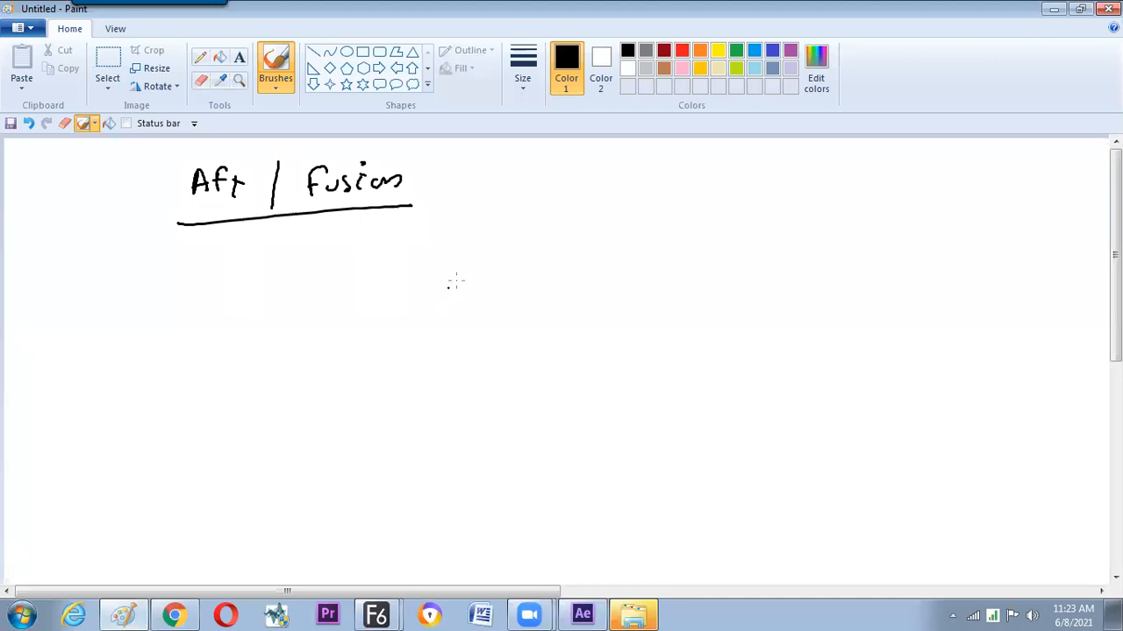
click(701, 69)
click(699, 50)
drag(478, 322, 485, 326)
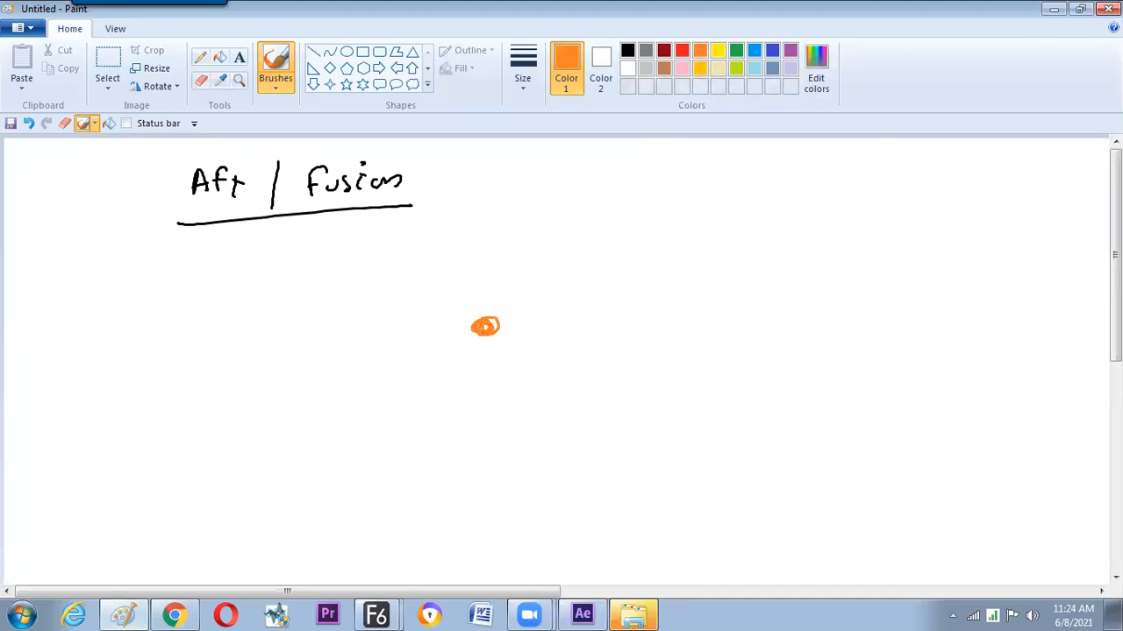
click(736, 50)
drag(588, 271, 579, 277)
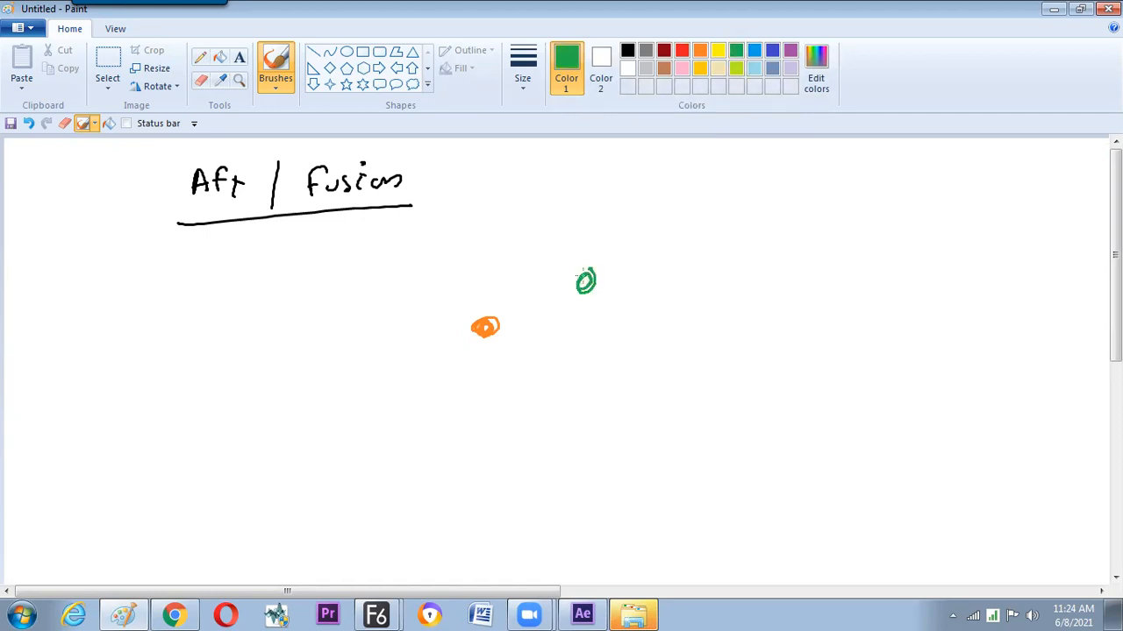
key(ctrl+z)
key(ctrl+z)
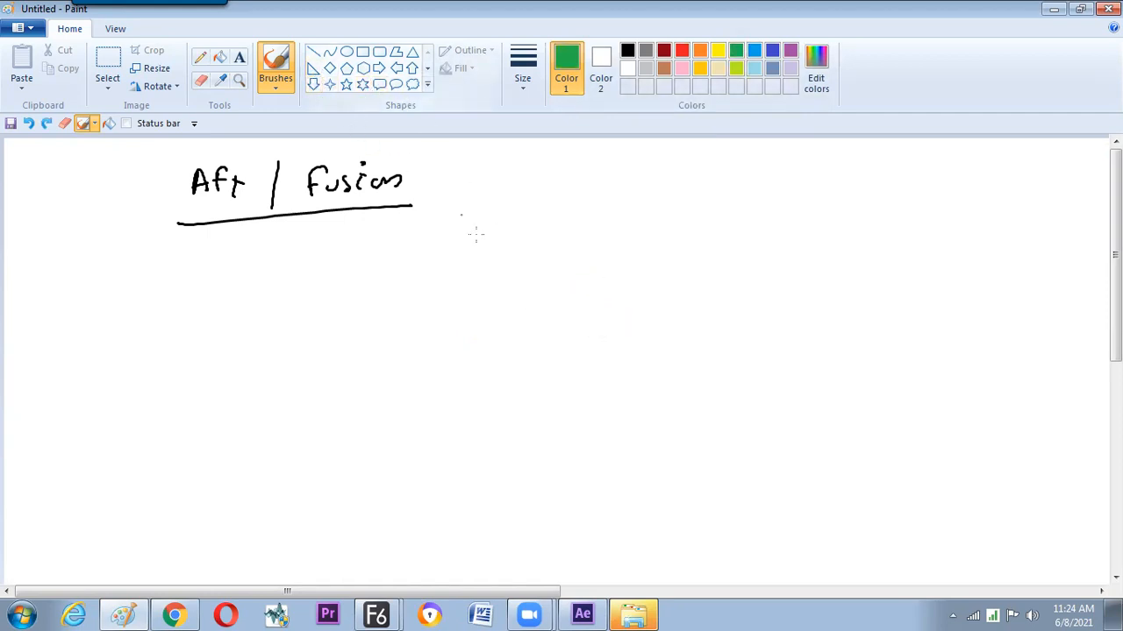
Brush a solid green triangle pointing right and a solid orange triangle pointing down in the blank area below the heading.
mouse_move(489, 318)
mouse_down()
mouse_move(507, 326)
mouse_move(484, 338)
mouse_move(489, 321)
mouse_move(498, 326)
mouse_up()
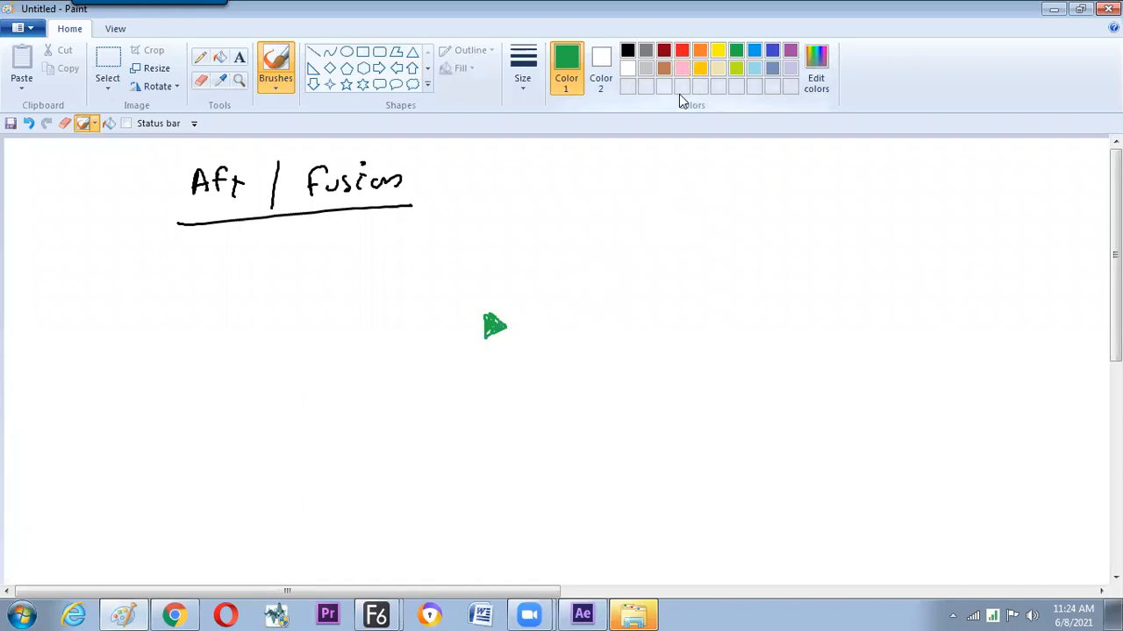
click(700, 50)
mouse_move(579, 268)
mouse_down()
mouse_move(589, 286)
mouse_move(601, 283)
mouse_move(579, 271)
mouse_move(588, 281)
mouse_up()
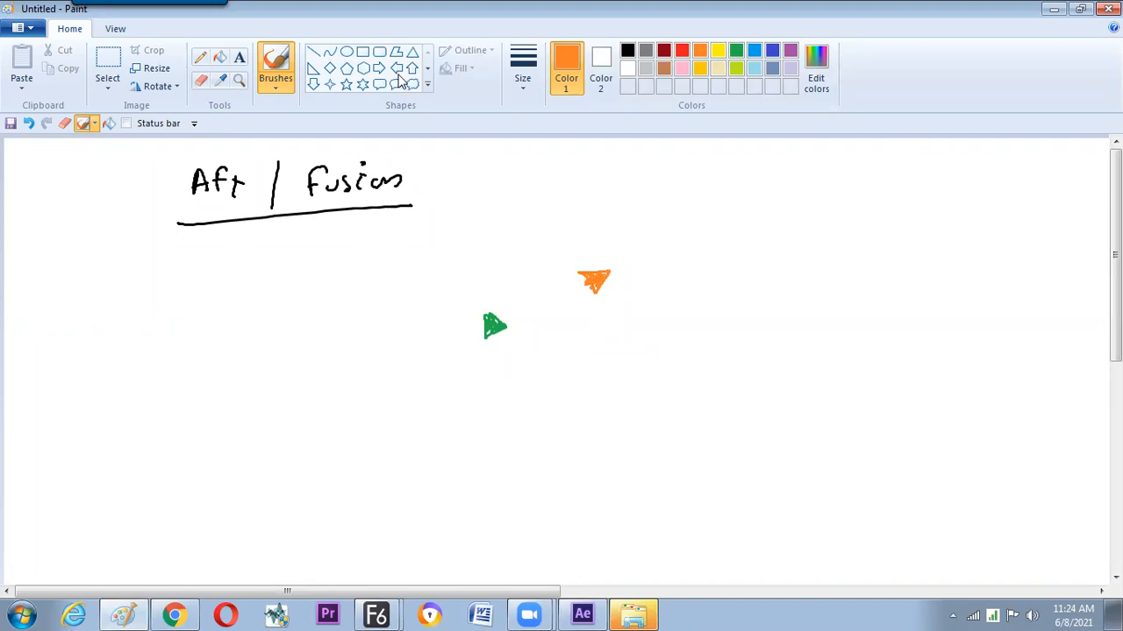
Draw a grey rounded rectangle to the right of the green triangle and directly beneath the orange one.
click(379, 51)
drag(521, 301, 687, 354)
key(ctrl+z)
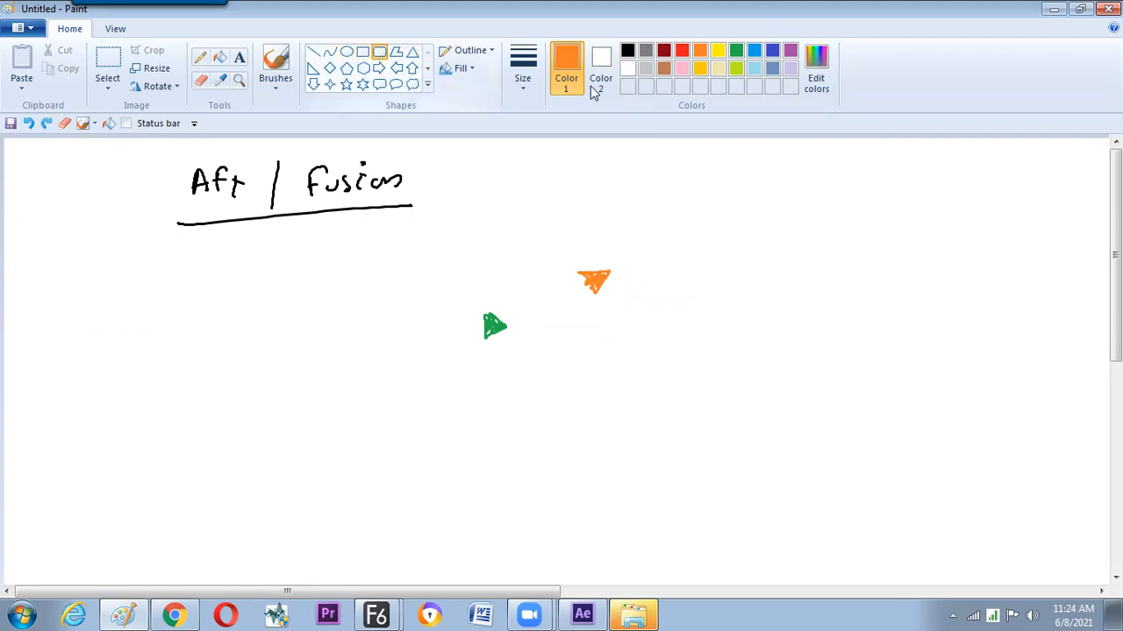
click(646, 50)
drag(521, 301, 689, 350)
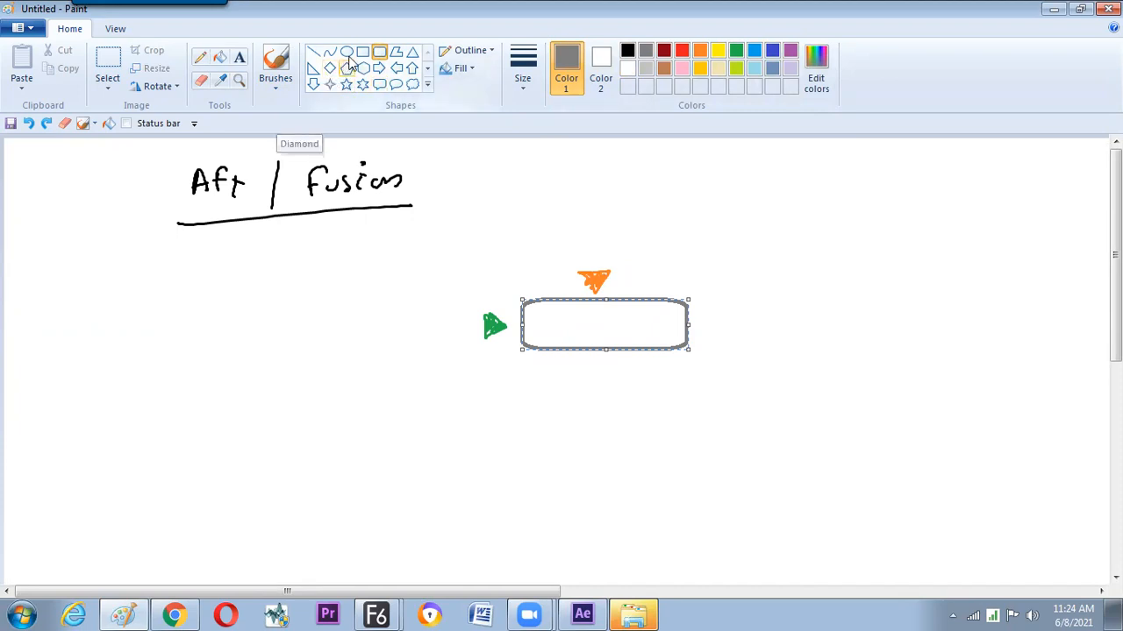
click(534, 172)
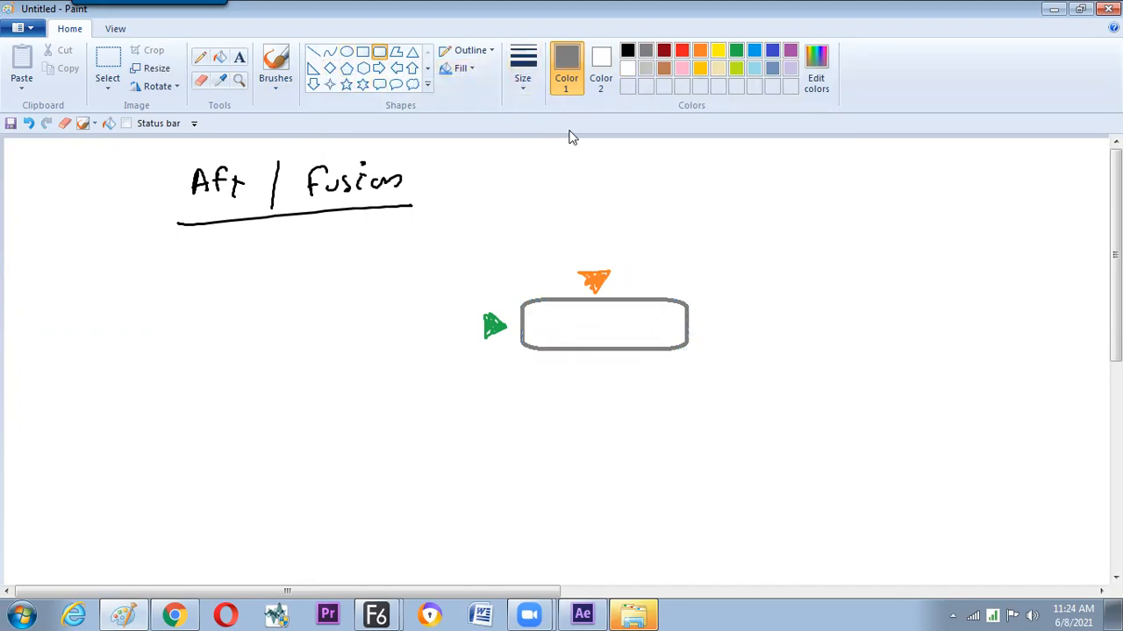
Brush a blue triangle pointing up beneath the rounded rectangle and a red square at its right end.
click(770, 51)
click(276, 63)
mouse_move(587, 356)
mouse_down()
mouse_move(579, 375)
mouse_move(605, 375)
mouse_move(586, 359)
mouse_move(588, 372)
mouse_up()
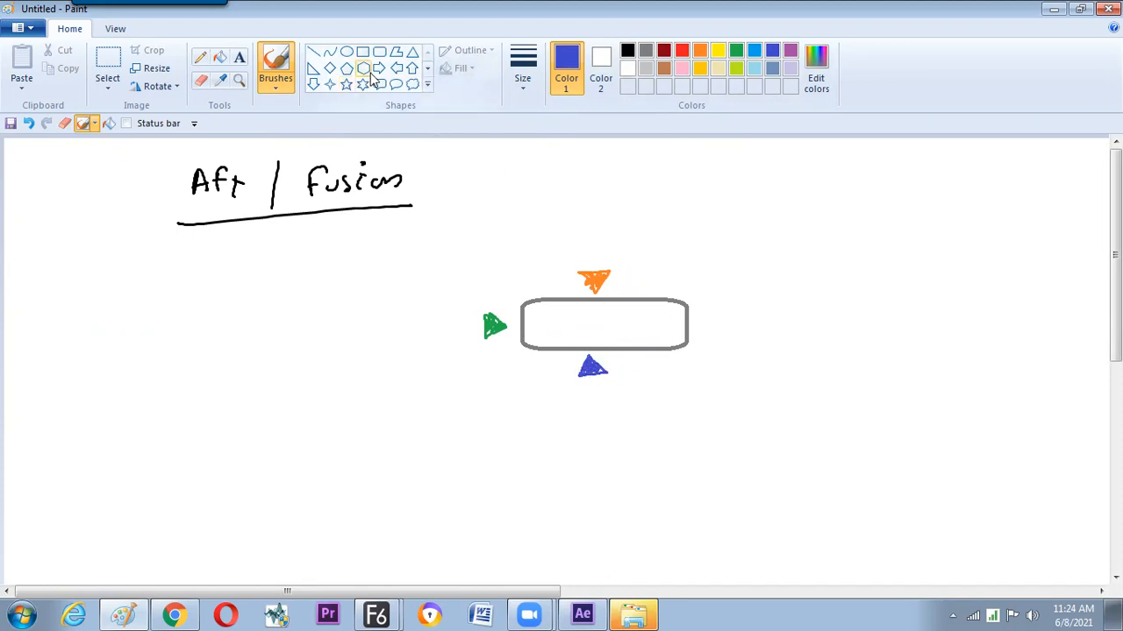
click(681, 50)
mouse_move(692, 315)
mouse_down()
mouse_move(693, 335)
mouse_move(713, 326)
mouse_up()
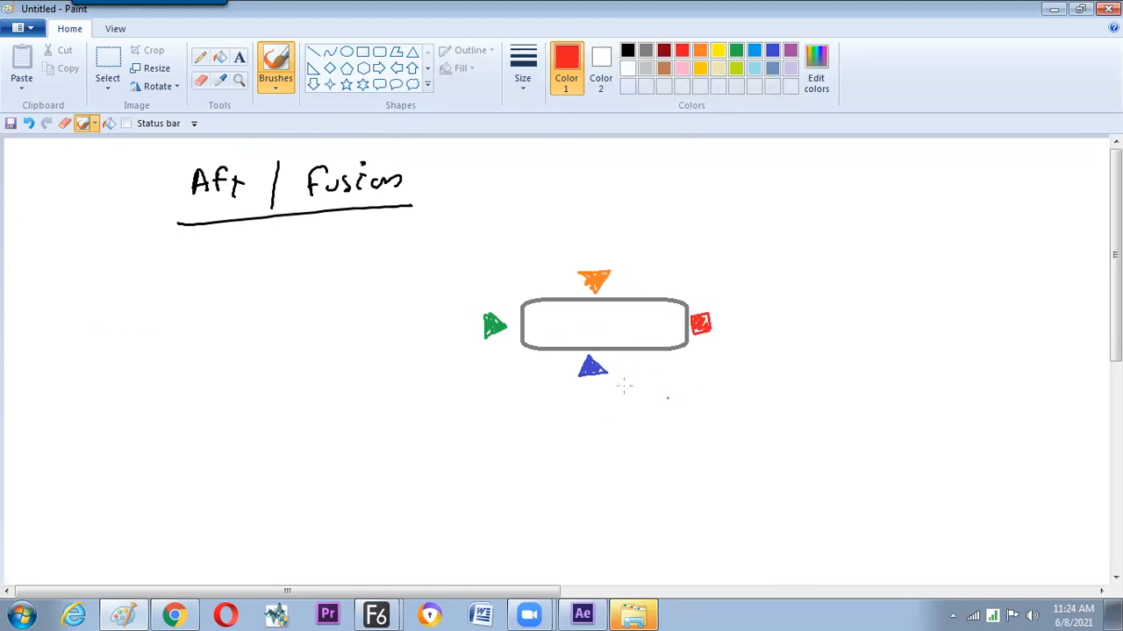
drag(439, 331, 455, 331)
drag(586, 244, 582, 257)
key(ctrl+z)
key(ctrl+z)
key(ctrl+z)
Handwrite MERGE in black inside the rounded rectangle, and extend the green triangle's tip to the right in green.
click(628, 50)
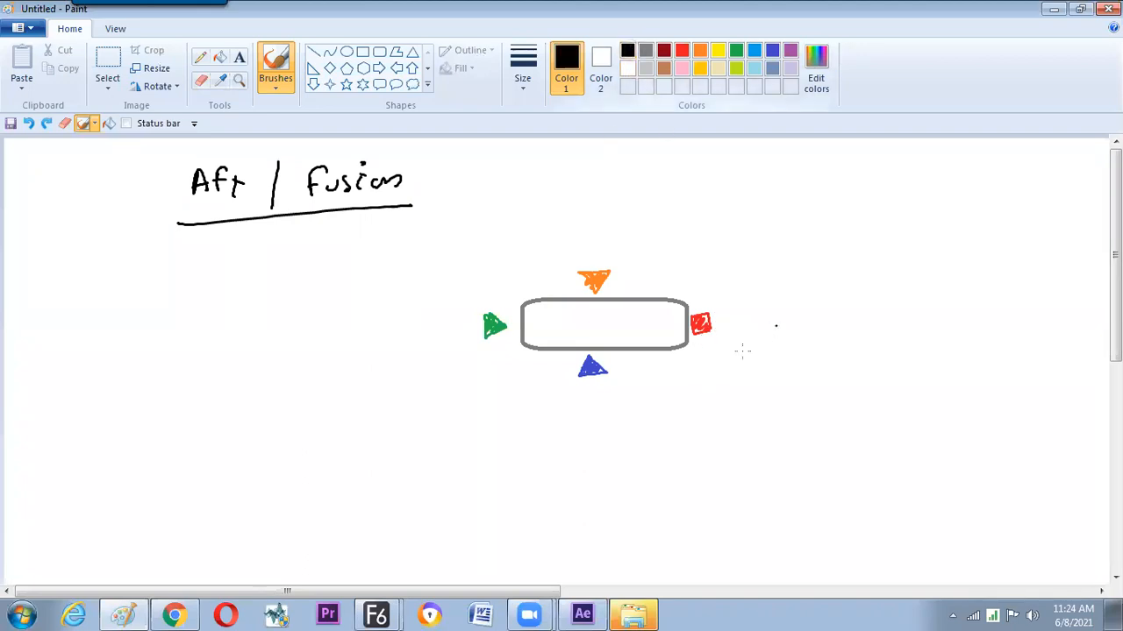
mouse_move(544, 334)
mouse_down()
mouse_move(553, 321)
mouse_move(581, 333)
mouse_move(580, 314)
mouse_up()
mouse_move(568, 325)
mouse_down()
mouse_move(596, 333)
mouse_move(606, 317)
mouse_move(614, 334)
mouse_move(625, 324)
mouse_move(620, 309)
mouse_move(632, 333)
mouse_up()
drag(619, 324, 629, 324)
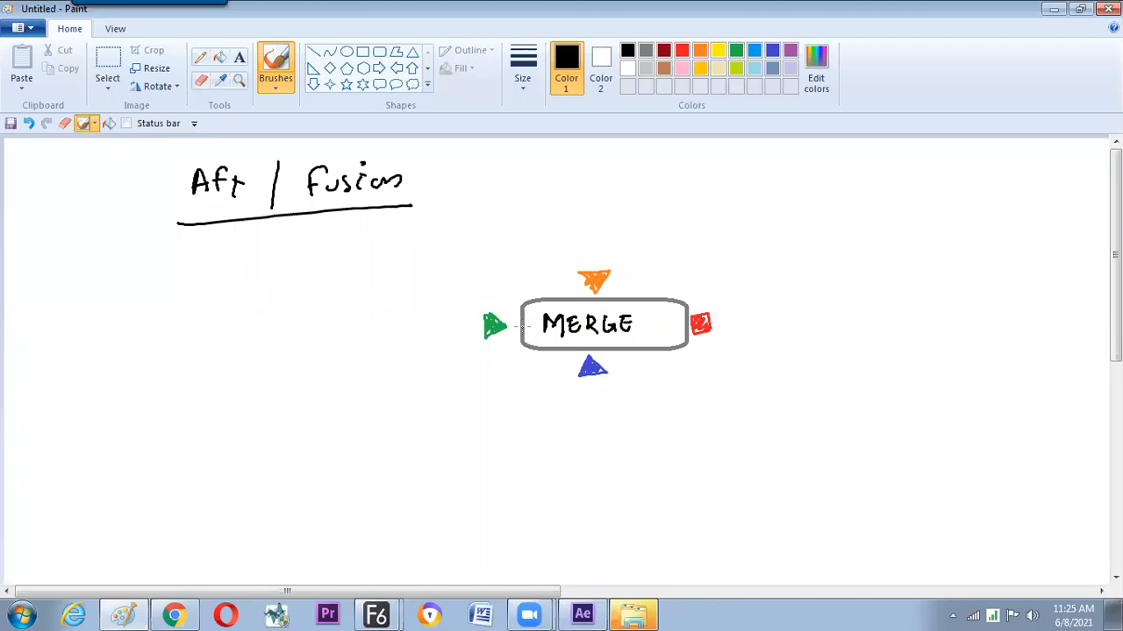
click(736, 50)
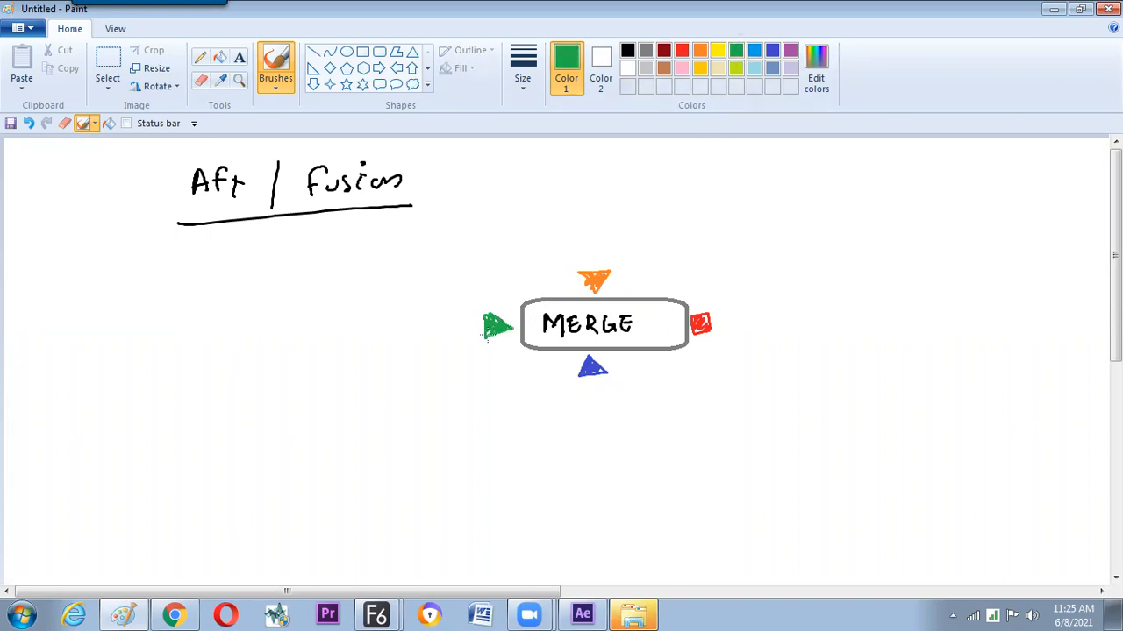
drag(486, 314, 509, 326)
Label the red square "out" in black, linked to it by a short leader line.
mouse_move(713, 326)
mouse_down()
mouse_move(764, 340)
mouse_move(735, 331)
mouse_move(745, 335)
mouse_up()
key(ctrl+z)
click(627, 50)
drag(763, 325, 791, 332)
drag(786, 323, 798, 321)
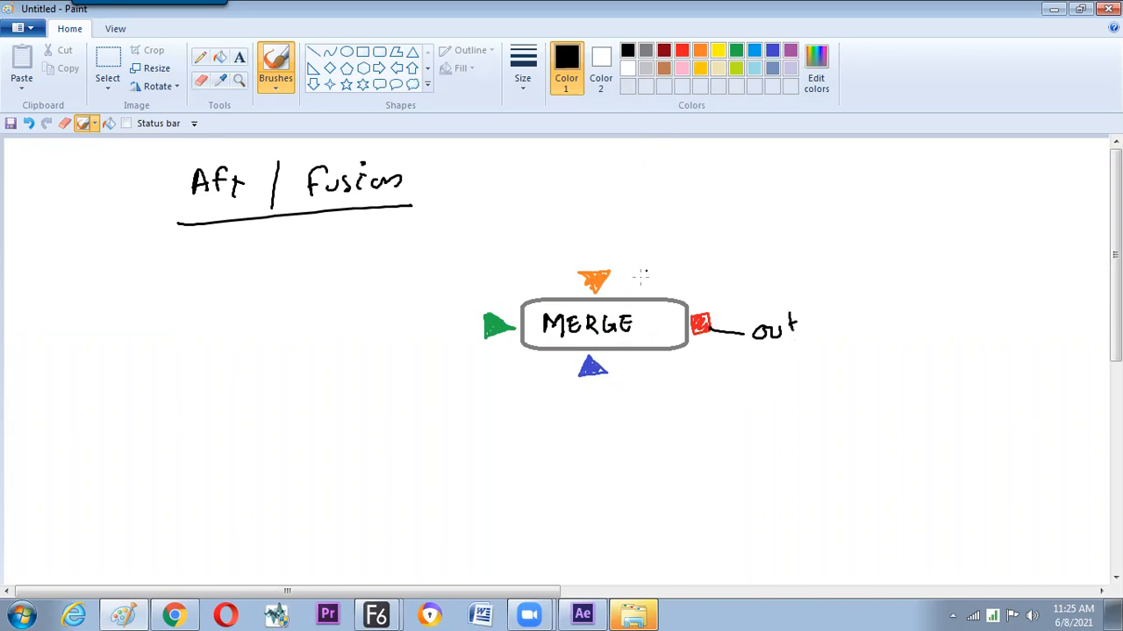
Label the orange triangle "Background" in black, linked to it by a slanted leader line.
mouse_move(597, 280)
mouse_down()
mouse_move(656, 251)
mouse_move(719, 248)
mouse_move(720, 262)
mouse_move(722, 240)
mouse_up()
key(ctrl+z)
key(ctrl+z)
drag(730, 229, 731, 254)
mouse_move(737, 224)
mouse_down()
mouse_move(796, 211)
mouse_move(775, 191)
mouse_up()
Label the green triangle "foreground" and the blue triangle "MASK IN", each with a short black leader line.
drag(481, 321, 463, 321)
mouse_move(387, 290)
mouse_down()
mouse_move(370, 331)
mouse_move(421, 303)
mouse_move(437, 321)
mouse_move(483, 268)
mouse_move(461, 262)
mouse_up()
mouse_move(592, 379)
mouse_down()
mouse_move(586, 442)
mouse_move(601, 422)
mouse_move(634, 432)
mouse_up()
drag(644, 417, 654, 433)
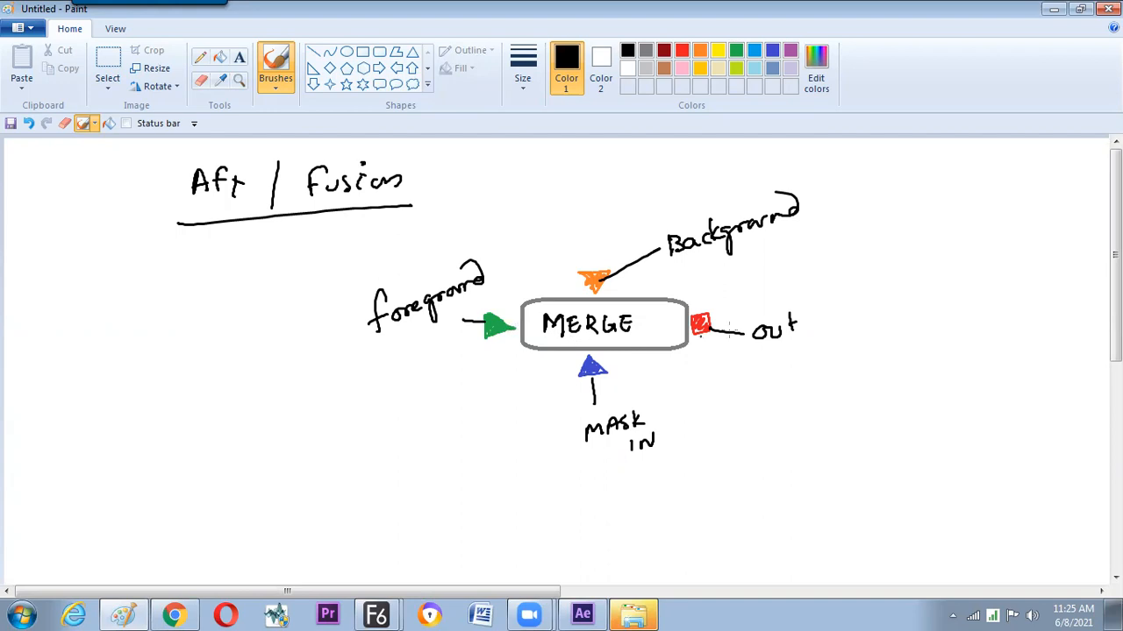
Handwrite "Layer" in black to the right of the out label, with an arrow pointing up from it.
drag(904, 293, 912, 331)
mouse_move(928, 314)
mouse_down()
mouse_move(921, 322)
mouse_move(933, 329)
mouse_move(968, 328)
mouse_up()
mouse_move(970, 314)
mouse_down()
mouse_move(975, 329)
mouse_move(986, 314)
mouse_move(934, 272)
mouse_up()
mouse_move(928, 284)
mouse_down()
mouse_move(935, 273)
mouse_move(945, 282)
mouse_up()
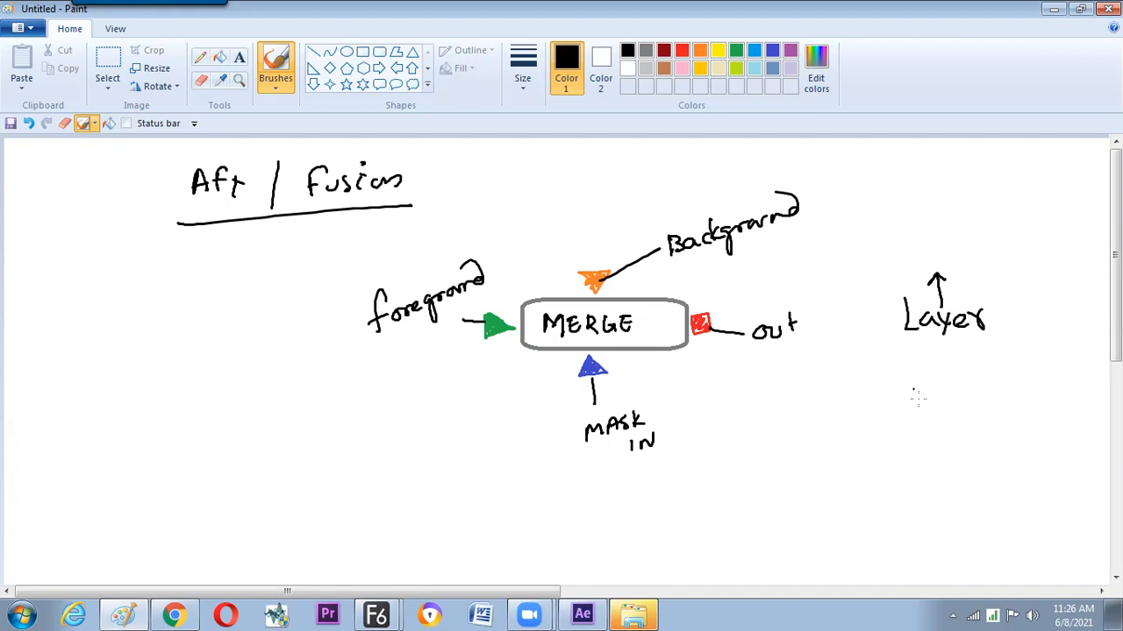
Sketch two overlapping rectangles with arrows below the word Layer, and circle the orange triangle above the MERGE box.
mouse_move(915, 408)
mouse_down()
mouse_move(967, 426)
mouse_move(909, 414)
mouse_move(915, 407)
mouse_move(896, 424)
mouse_up()
mouse_move(892, 378)
mouse_down()
mouse_move(896, 409)
mouse_move(949, 372)
mouse_move(956, 403)
mouse_move(900, 419)
mouse_up()
mouse_move(955, 389)
mouse_down()
mouse_move(959, 404)
mouse_move(924, 405)
mouse_up()
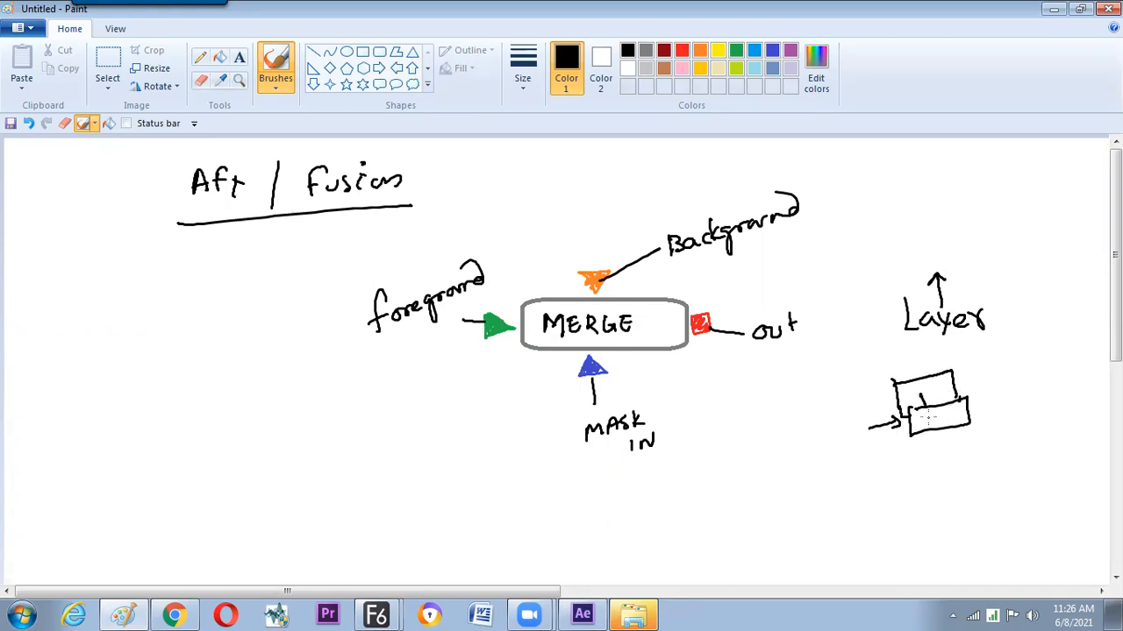
mouse_move(916, 406)
mouse_down()
mouse_move(923, 393)
mouse_move(933, 403)
mouse_up()
drag(869, 428, 914, 425)
mouse_move(600, 254)
mouse_down()
mouse_move(578, 259)
mouse_move(586, 300)
mouse_move(618, 285)
mouse_move(605, 253)
mouse_move(577, 263)
mouse_up()
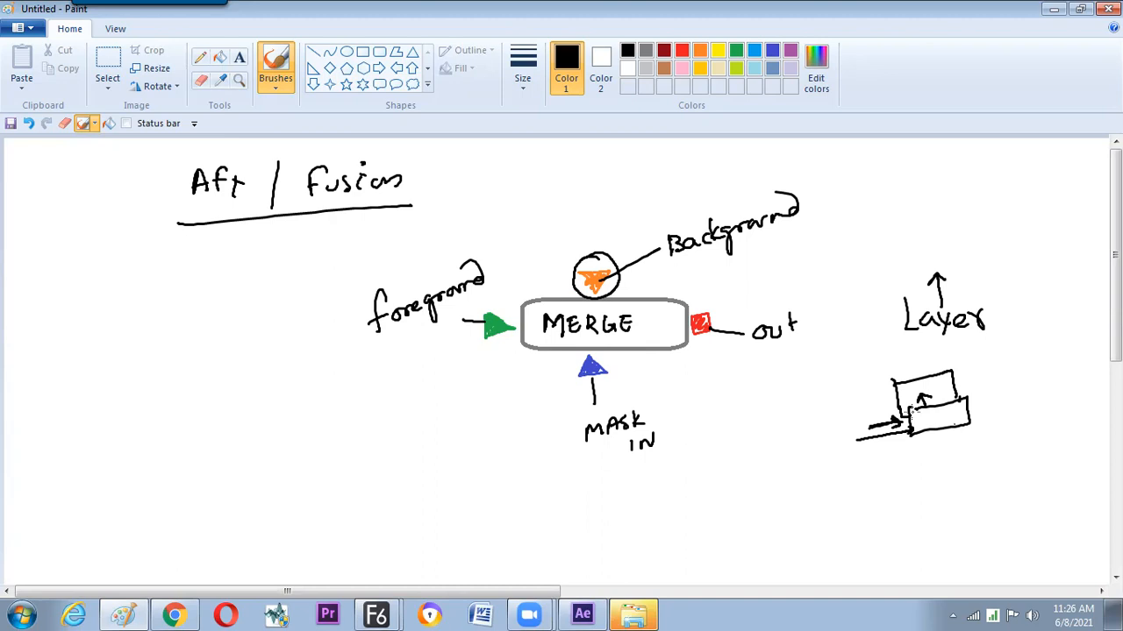
Switch to Fusion to look at the Background and Merge tools in the flow, and return to Paint.
key(alt)
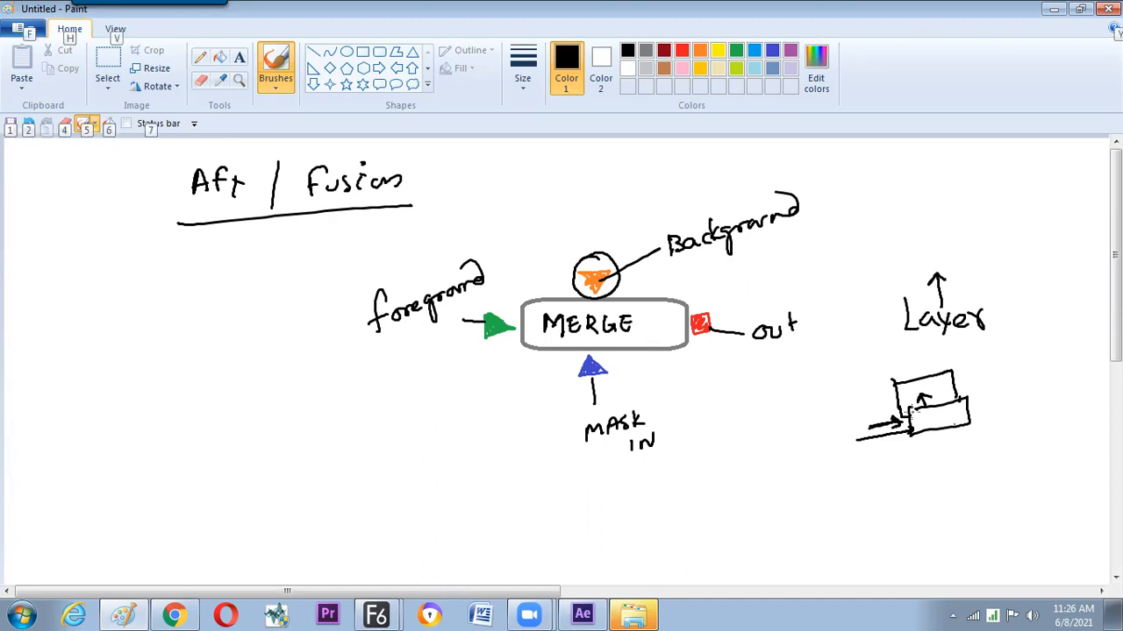
key(alt+Tab)
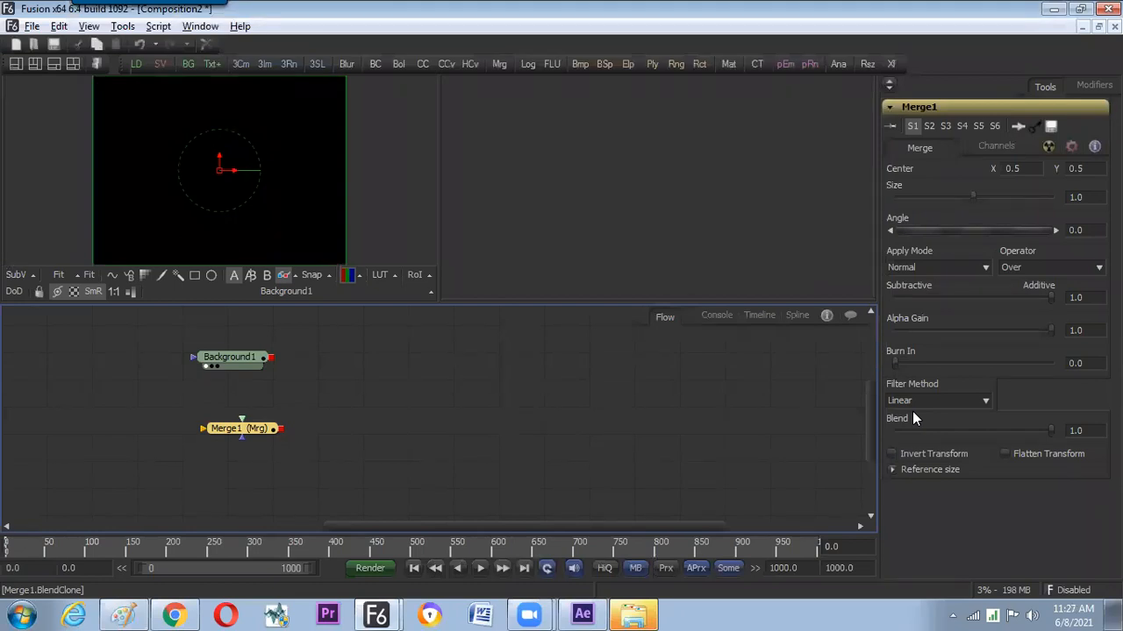
key(alt+Tab)
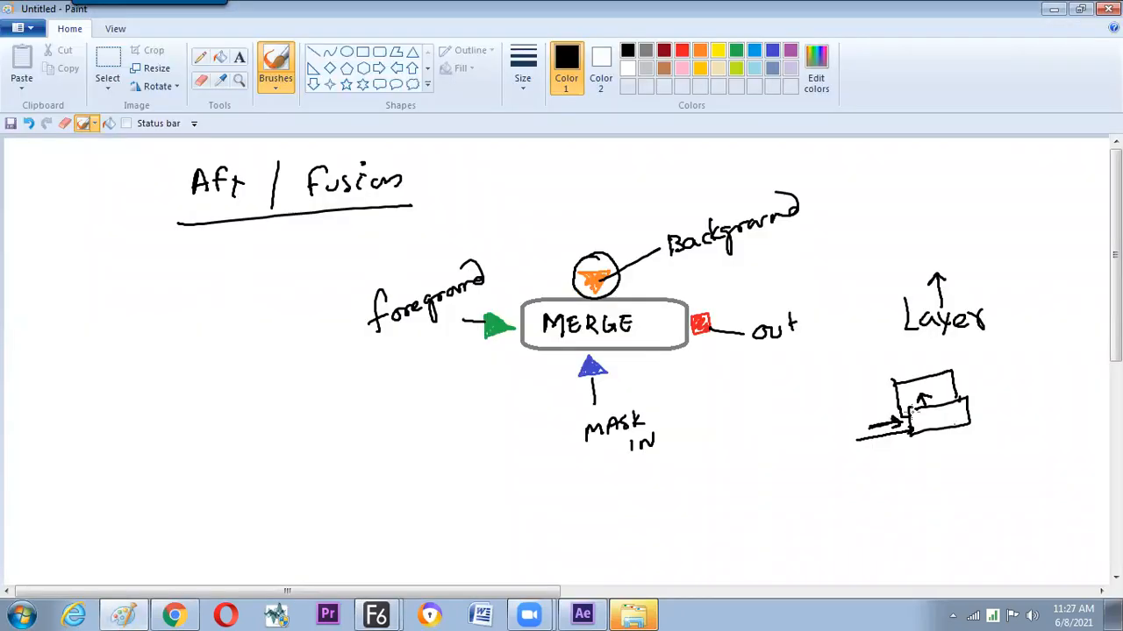
Draw a black rounded rectangle to the lower left of the MERGE diagram and handwrite "Bacground (BG)" inside it.
click(379, 51)
drag(92, 383, 274, 434)
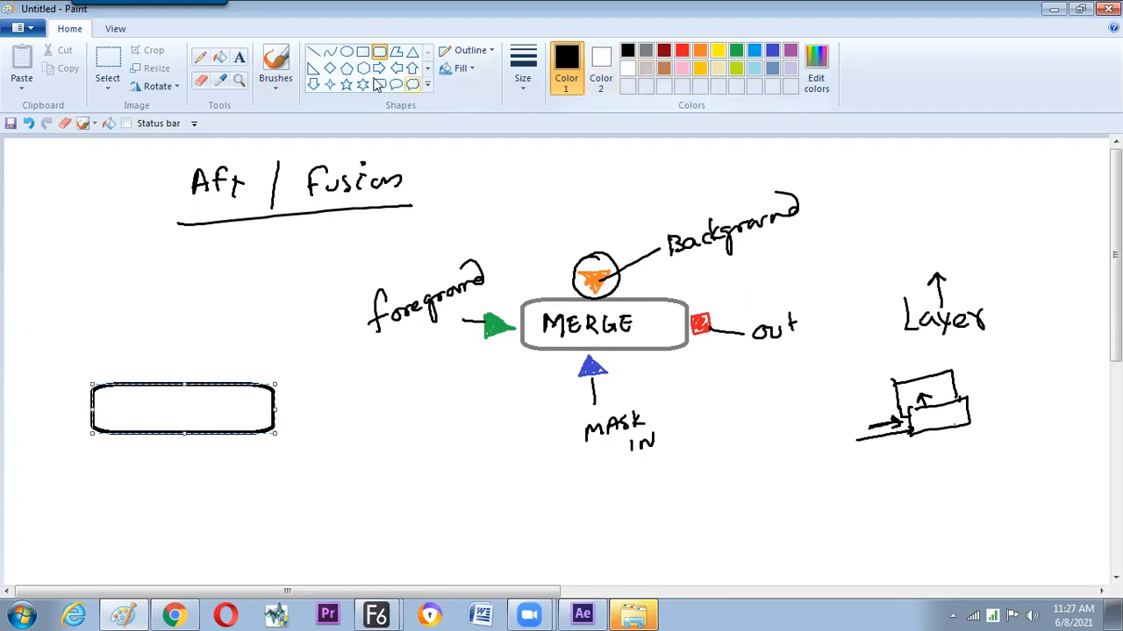
click(275, 79)
click(122, 412)
click(276, 61)
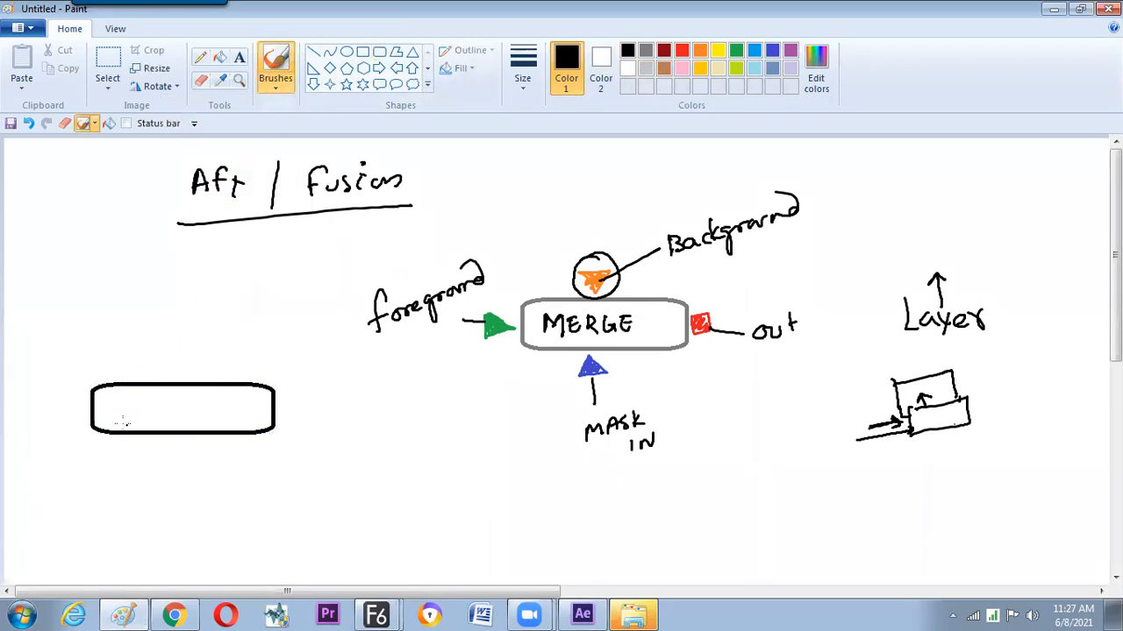
mouse_move(105, 400)
mouse_down()
mouse_move(116, 414)
mouse_move(151, 404)
mouse_move(167, 423)
mouse_move(174, 399)
mouse_move(211, 405)
mouse_move(216, 395)
mouse_move(231, 426)
mouse_move(250, 417)
mouse_move(258, 430)
mouse_up()
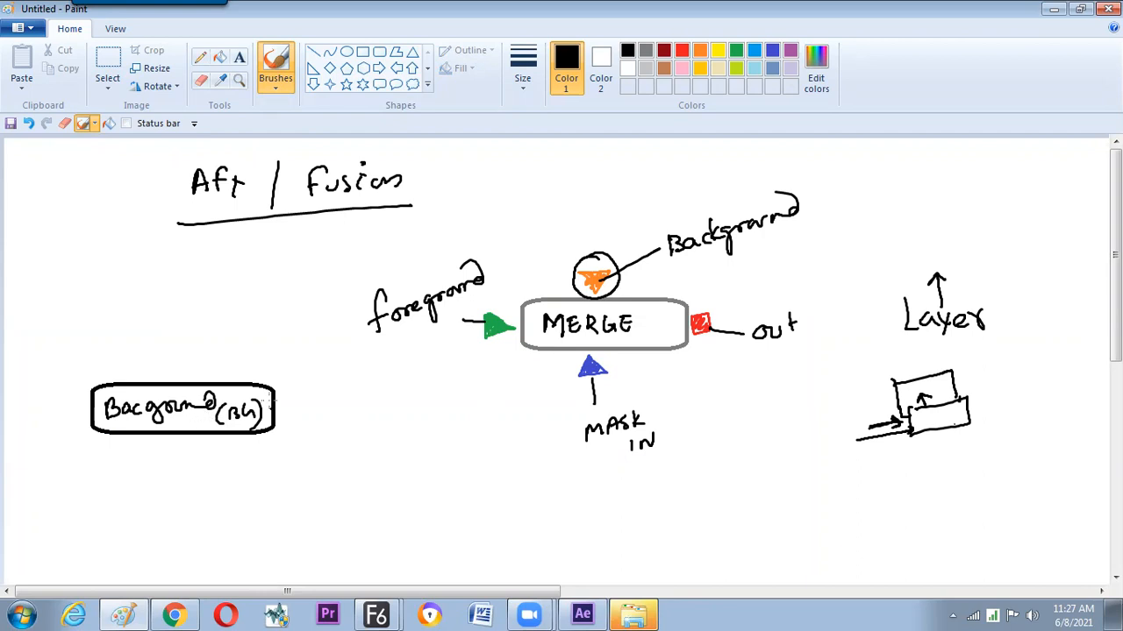
Brush a red square at the right end of the Background box and a blue triangle at its left end.
click(681, 50)
mouse_move(281, 402)
mouse_down()
mouse_move(282, 419)
mouse_move(298, 405)
mouse_move(277, 415)
mouse_up()
click(753, 50)
mouse_move(67, 401)
mouse_down()
mouse_move(87, 407)
mouse_move(66, 427)
mouse_move(63, 398)
mouse_move(70, 418)
mouse_move(84, 409)
mouse_move(62, 405)
mouse_move(70, 416)
mouse_up()
click(772, 51)
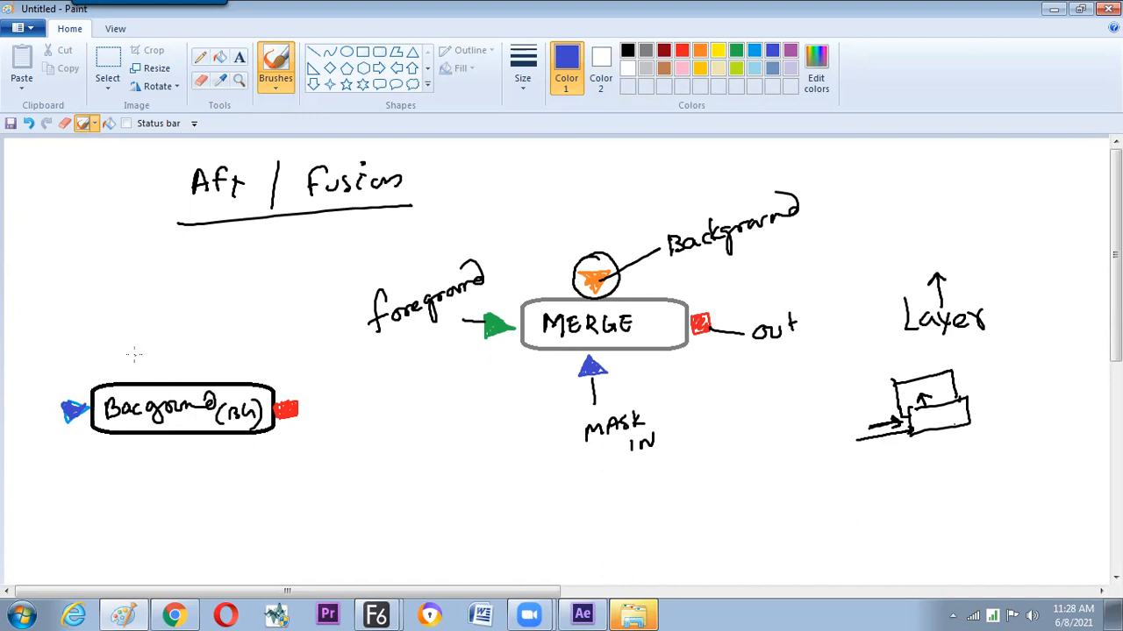
Handwrite "(Solid | Gradient)" in blue above the Background box, with a line above and below the text.
mouse_move(146, 343)
mouse_down()
mouse_move(131, 358)
mouse_move(169, 352)
mouse_up()
mouse_move(188, 337)
mouse_down()
mouse_move(122, 356)
mouse_move(151, 369)
mouse_up()
mouse_move(206, 334)
mouse_down()
mouse_move(215, 332)
mouse_move(199, 358)
mouse_move(272, 312)
mouse_move(278, 332)
mouse_up()
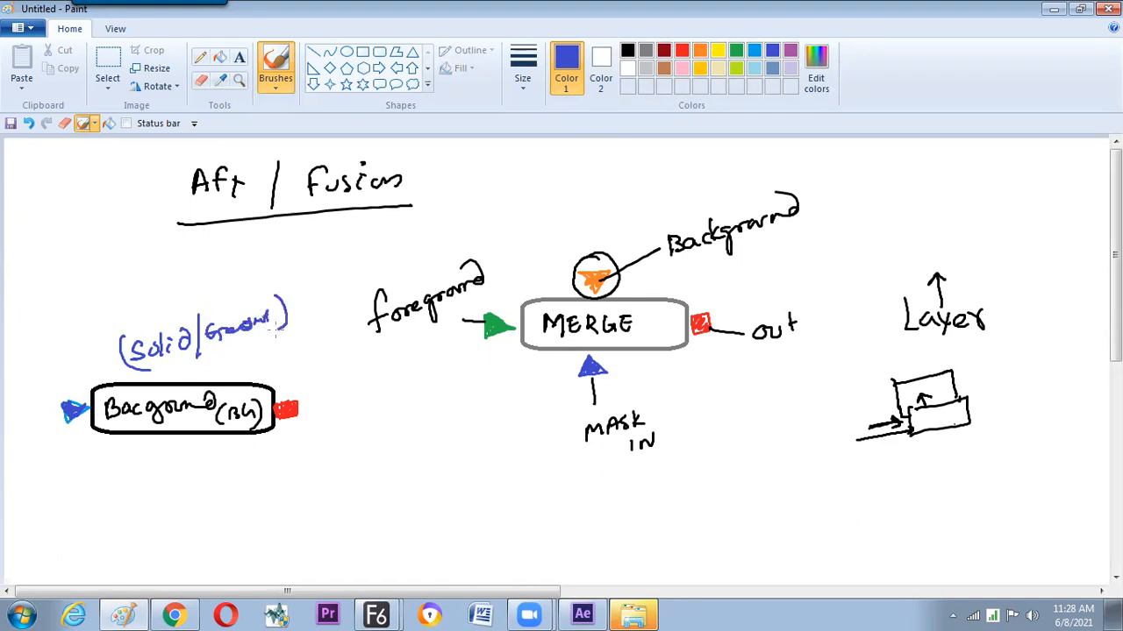
drag(149, 383, 279, 344)
drag(107, 336, 259, 300)
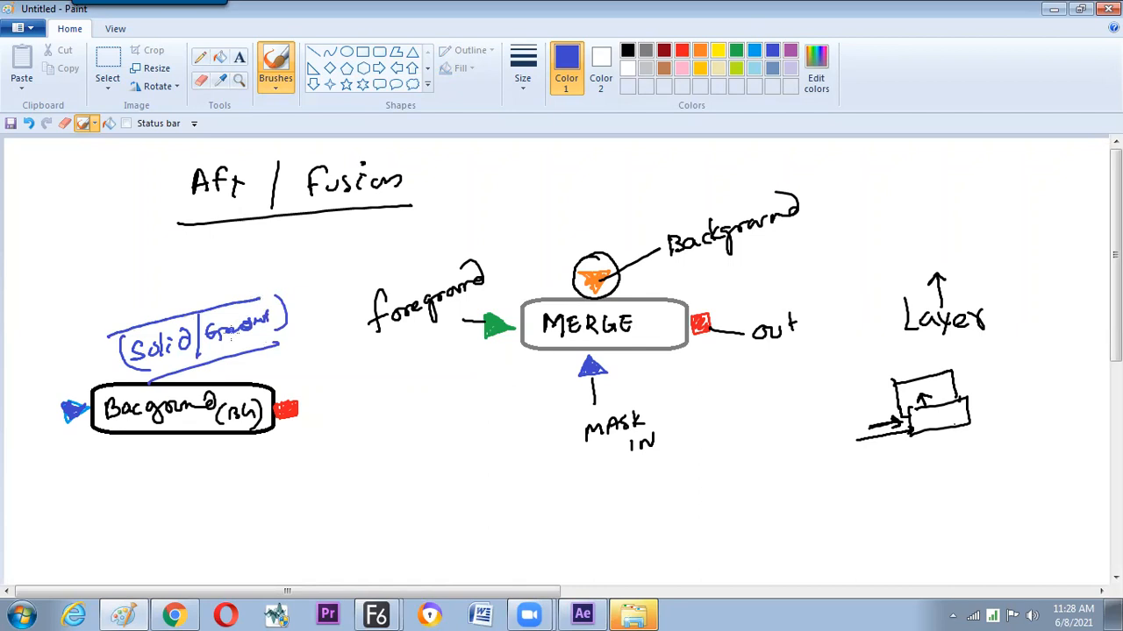
Handwrite "Composition" in a blue frame above the Solid | Gradient note, and put a check mark beside both notes.
mouse_move(132, 303)
mouse_down()
mouse_move(124, 317)
mouse_move(139, 308)
mouse_up()
mouse_move(147, 316)
mouse_down()
mouse_move(205, 287)
mouse_move(242, 275)
mouse_up()
mouse_move(102, 301)
mouse_down()
mouse_move(259, 284)
mouse_move(151, 327)
mouse_move(81, 335)
mouse_move(93, 319)
mouse_up()
drag(86, 351, 106, 348)
Draw a blue arrow from out toward Layer and a long vertical divider between the Background and MERGE diagrams.
drag(822, 326, 867, 325)
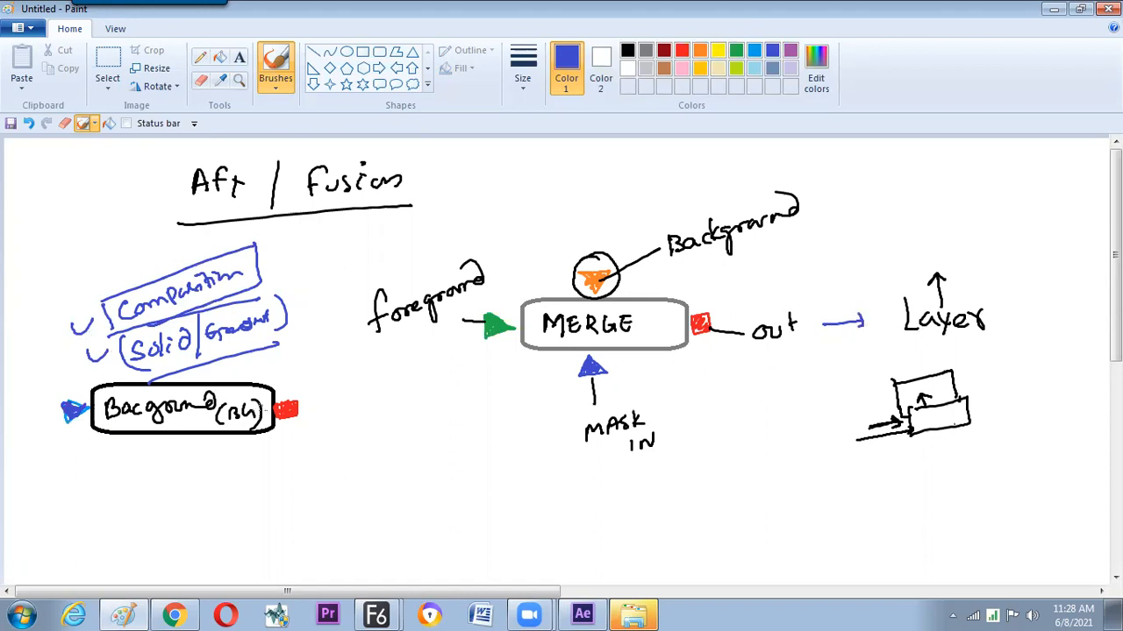
drag(358, 256, 335, 508)
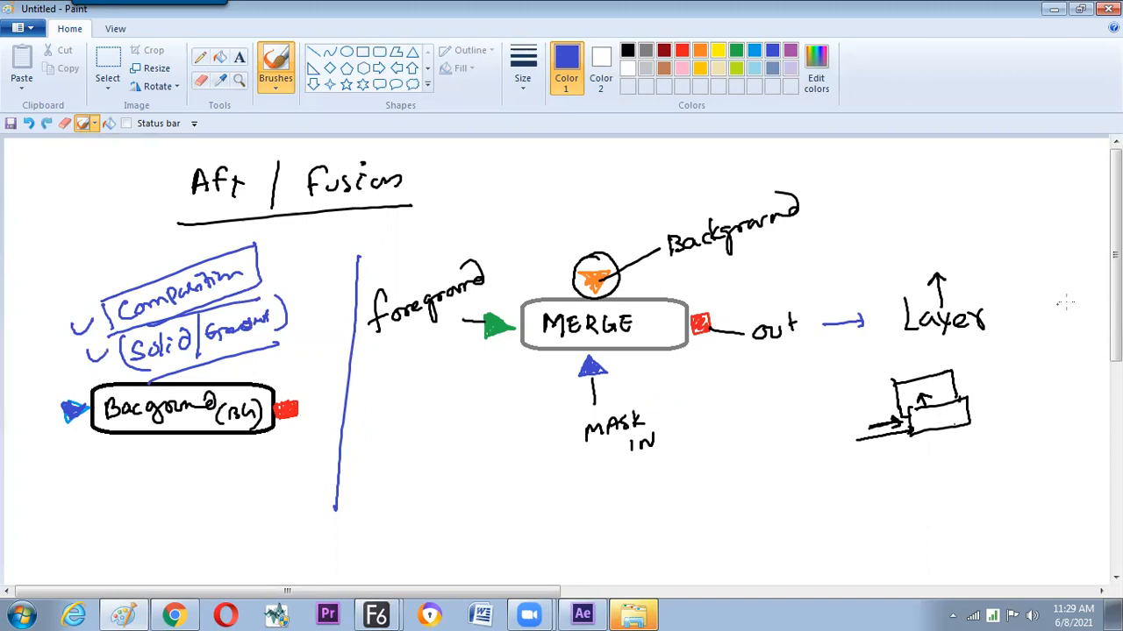
Handwrite "Tool → Creat" in blue below the Background box, with an arrow pointing up to the box.
scroll(1105, 333, down, 3)
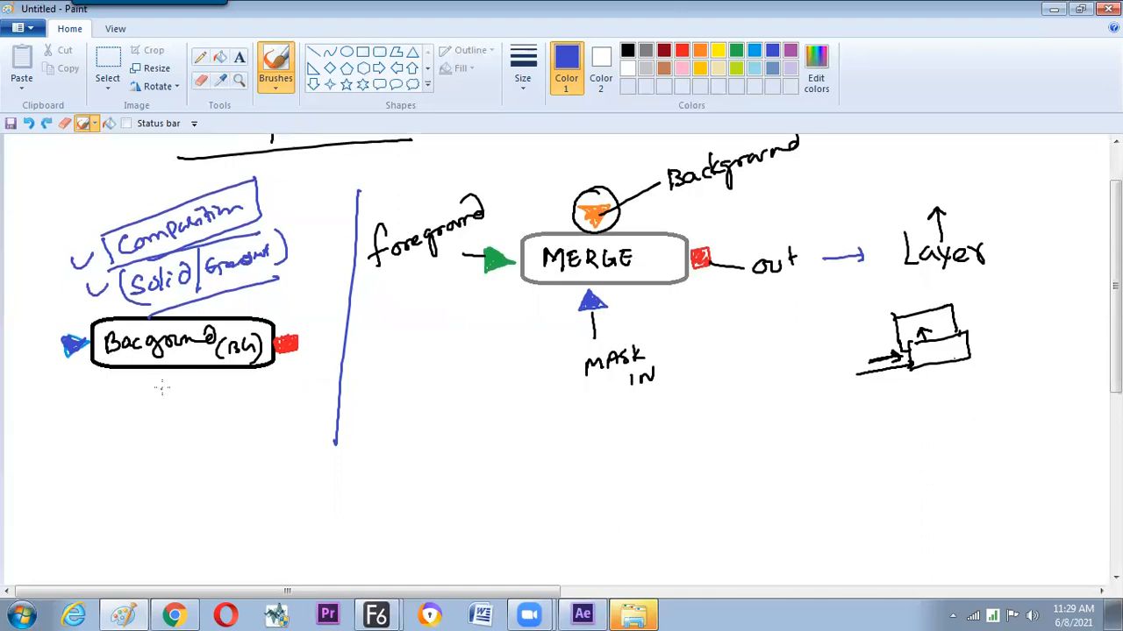
mouse_move(65, 437)
mouse_down()
mouse_move(122, 430)
mouse_move(132, 450)
mouse_move(151, 422)
mouse_move(155, 435)
mouse_move(218, 412)
mouse_move(184, 390)
mouse_up()
mouse_move(180, 399)
mouse_down()
mouse_move(185, 389)
mouse_move(194, 399)
mouse_up()
click(225, 417)
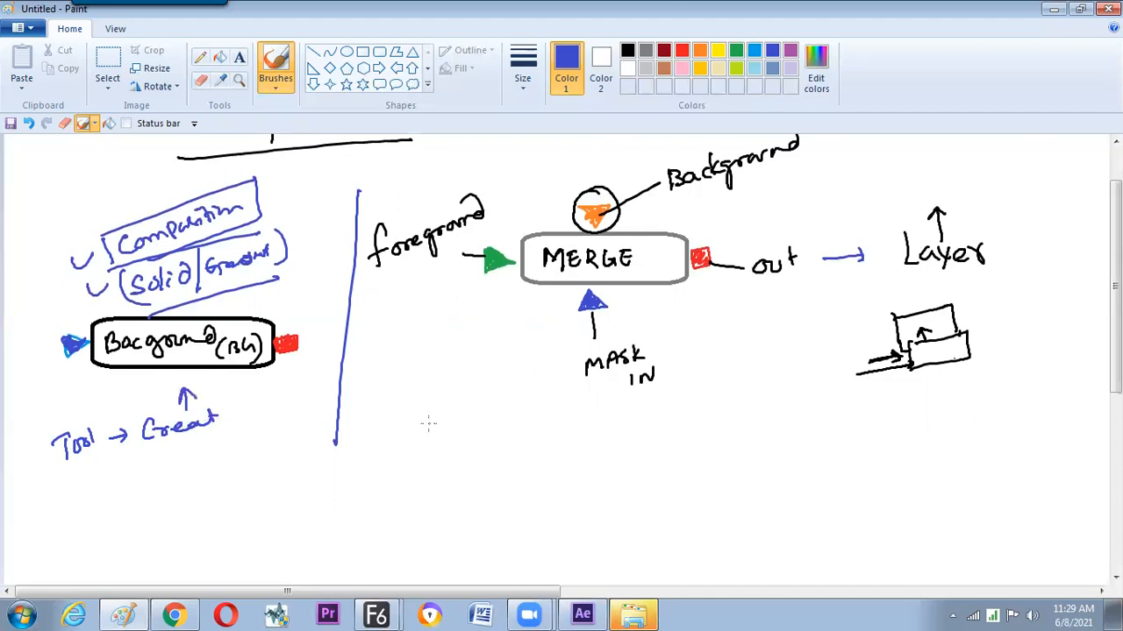
Handwrite "Tool → Comp." with an up arrow below the MERGE diagram, and add "menu" under both Tool notes.
mouse_move(430, 417)
mouse_down()
mouse_move(516, 424)
mouse_move(508, 437)
mouse_up()
mouse_move(550, 407)
mouse_down()
mouse_move(547, 434)
mouse_move(596, 425)
mouse_move(570, 379)
mouse_move(577, 388)
mouse_up()
click(604, 422)
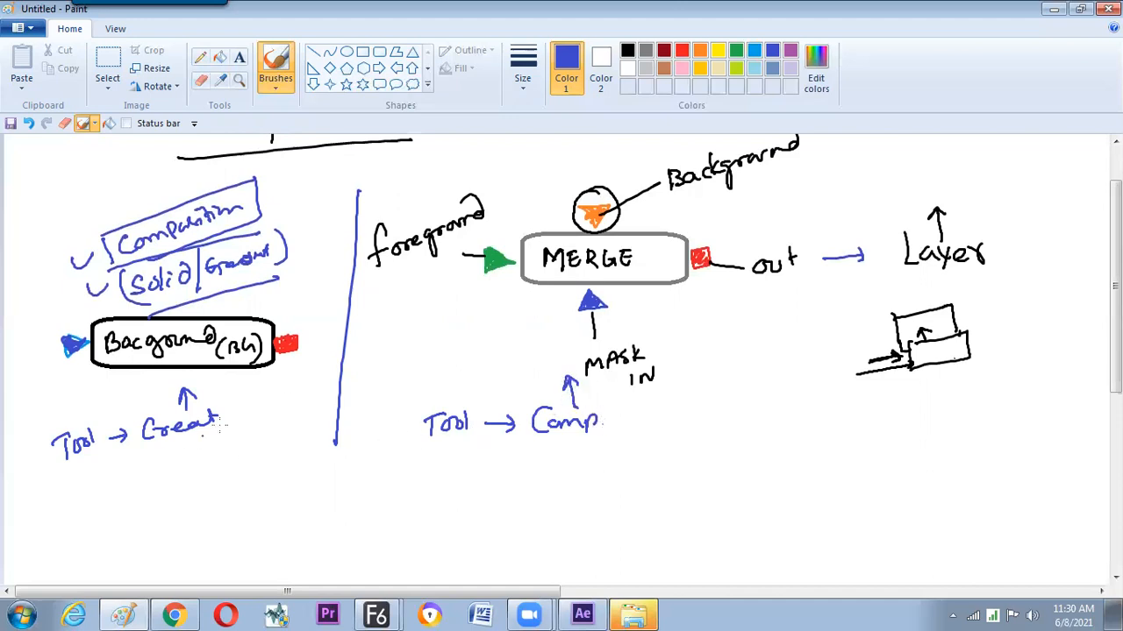
drag(420, 467, 475, 453)
drag(61, 475, 113, 465)
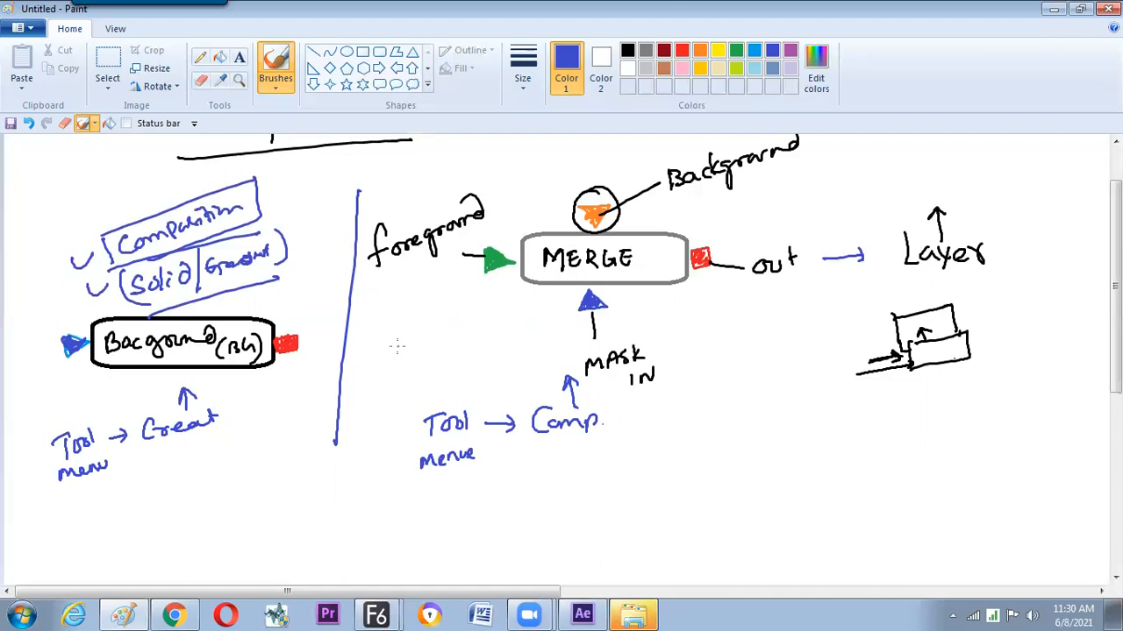
Switch to Fusion and move the Background and Merge tools to the right, with the Background just above the Merge.
key(alt+Tab)
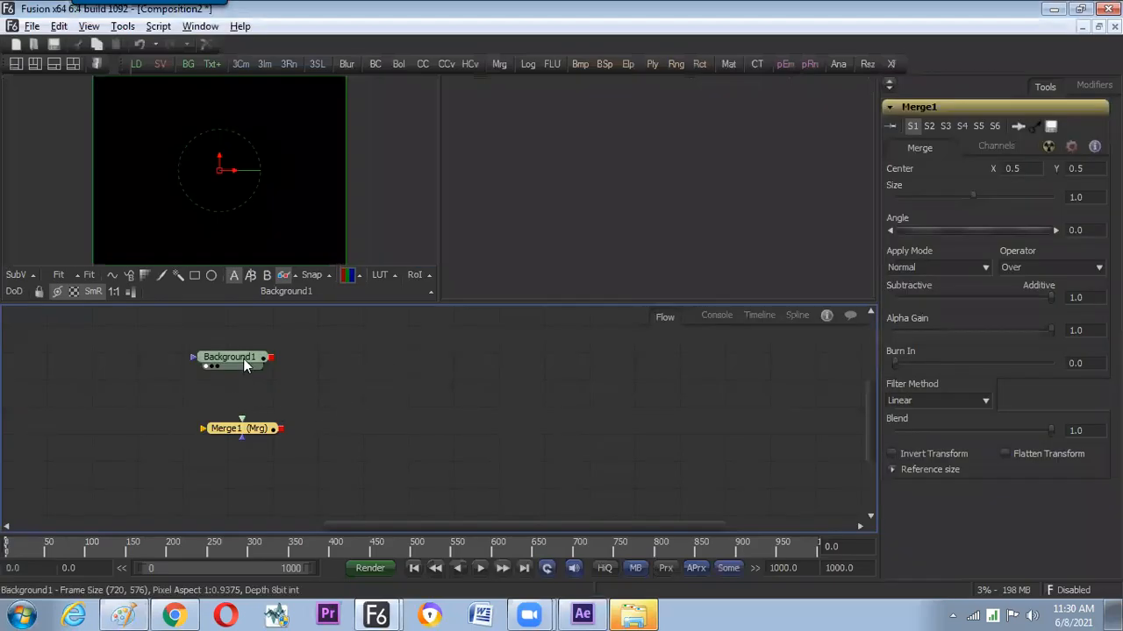
drag(245, 366, 336, 362)
drag(246, 433, 351, 408)
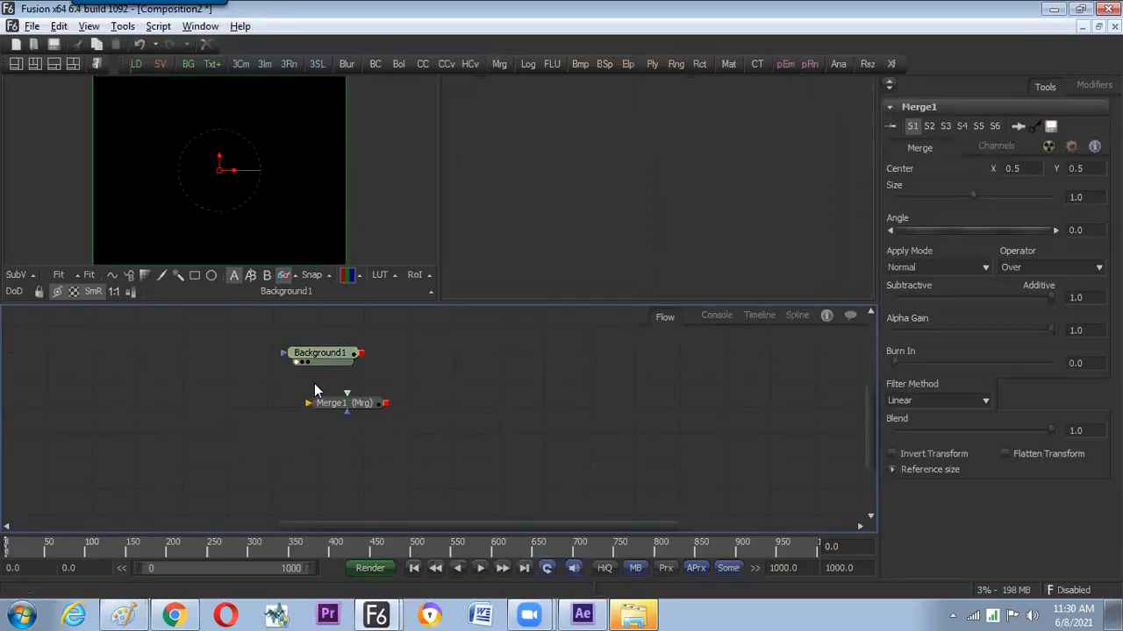
click(327, 359)
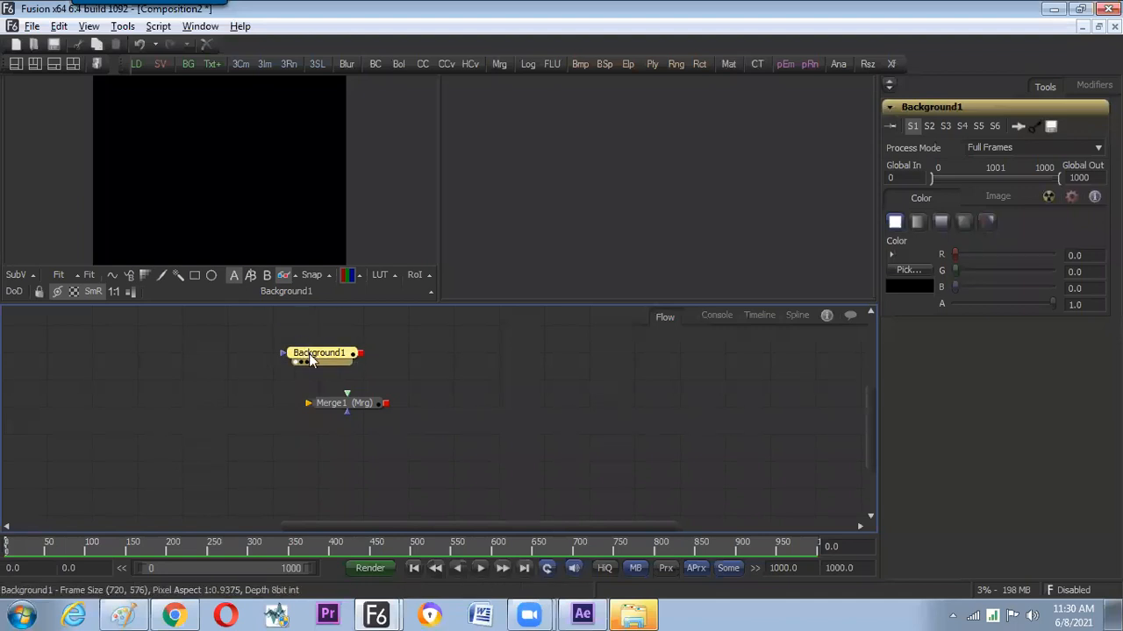
drag(320, 350, 332, 359)
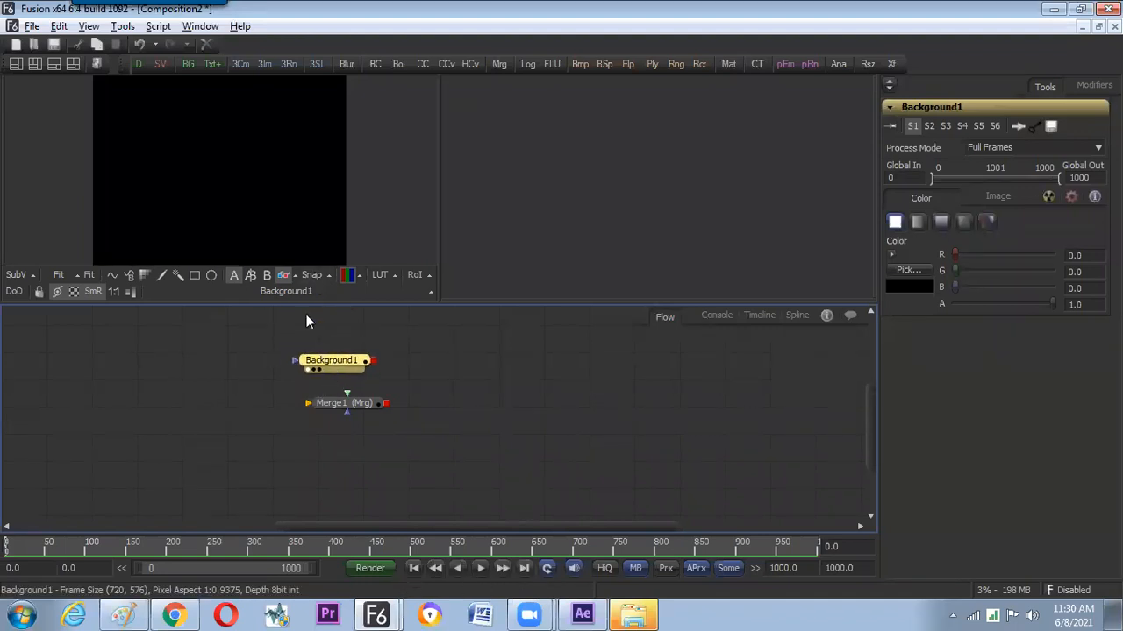
Add a second, unconnected Background tool to the flow, to the lower left of the Merge tool.
drag(188, 64, 163, 434)
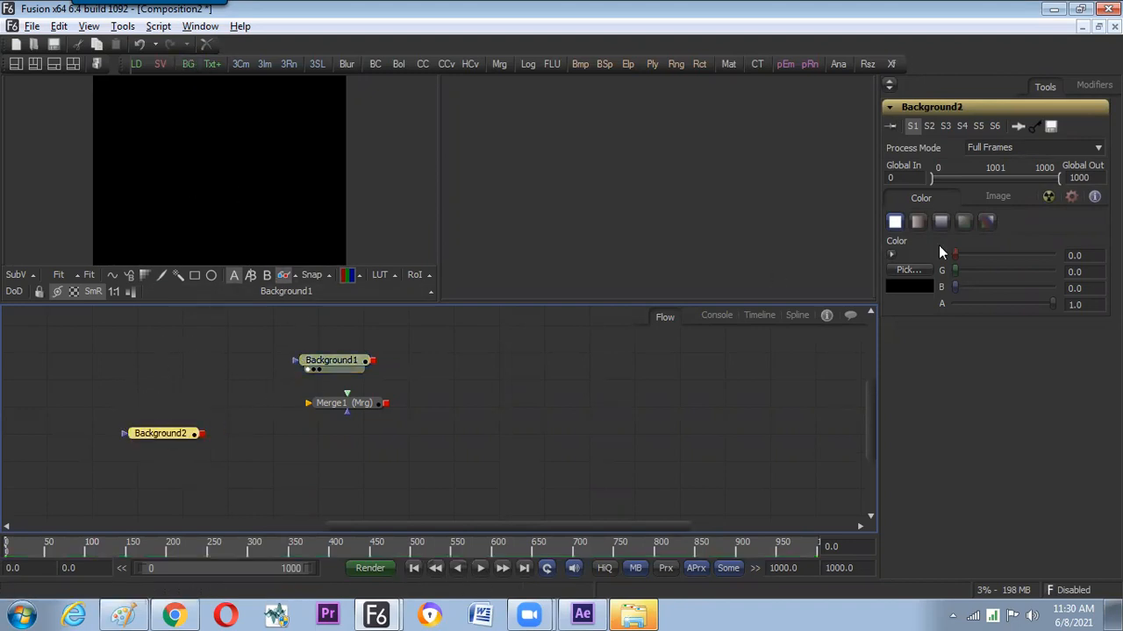
Halve the second Background's image size by dividing its width and height by 2, to 360 by 288.
click(1009, 196)
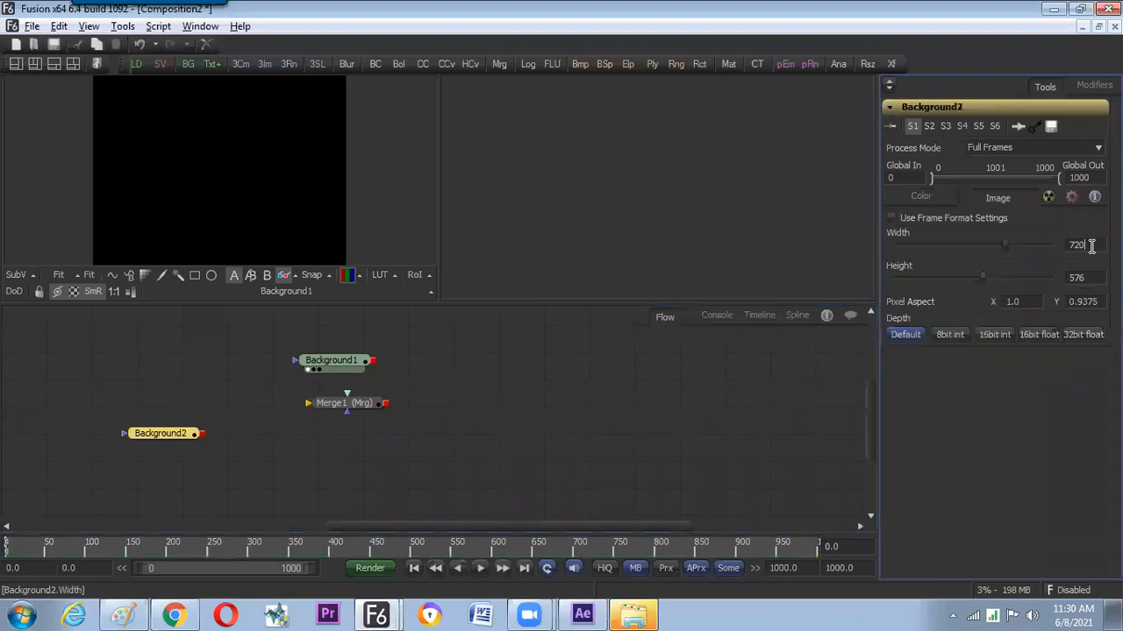
drag(1093, 246, 894, 231)
click(1091, 244)
text(/2)
key(Tab)
click(1094, 279)
text(/2)
key(Tab)
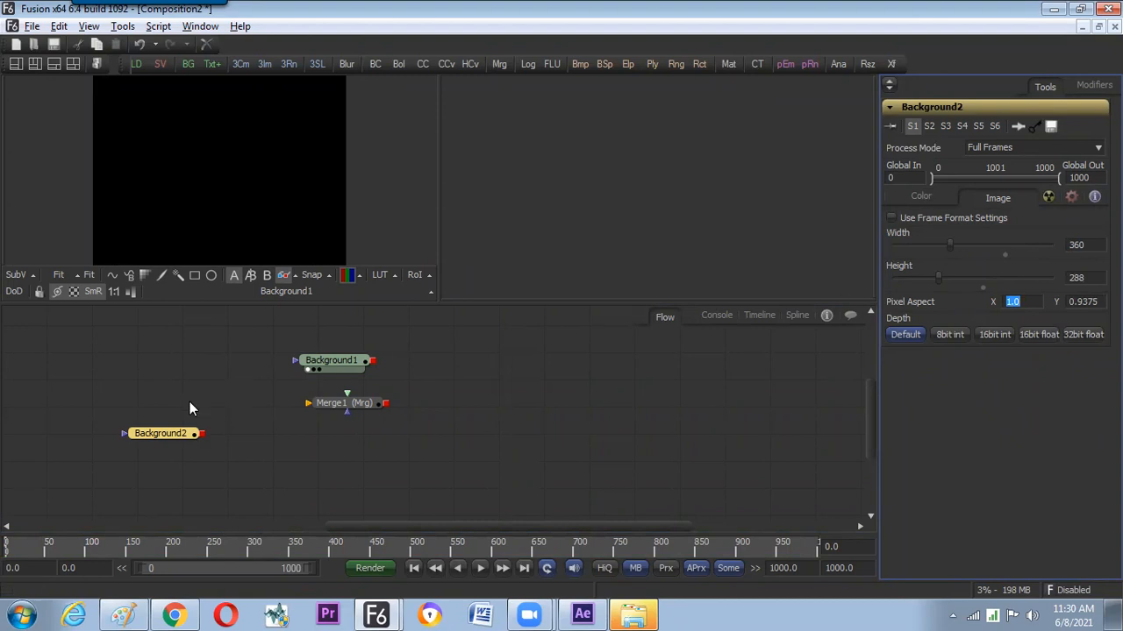
Move the second Background up slightly in the flow and make it pure red with R at 1.0.
drag(180, 438, 183, 426)
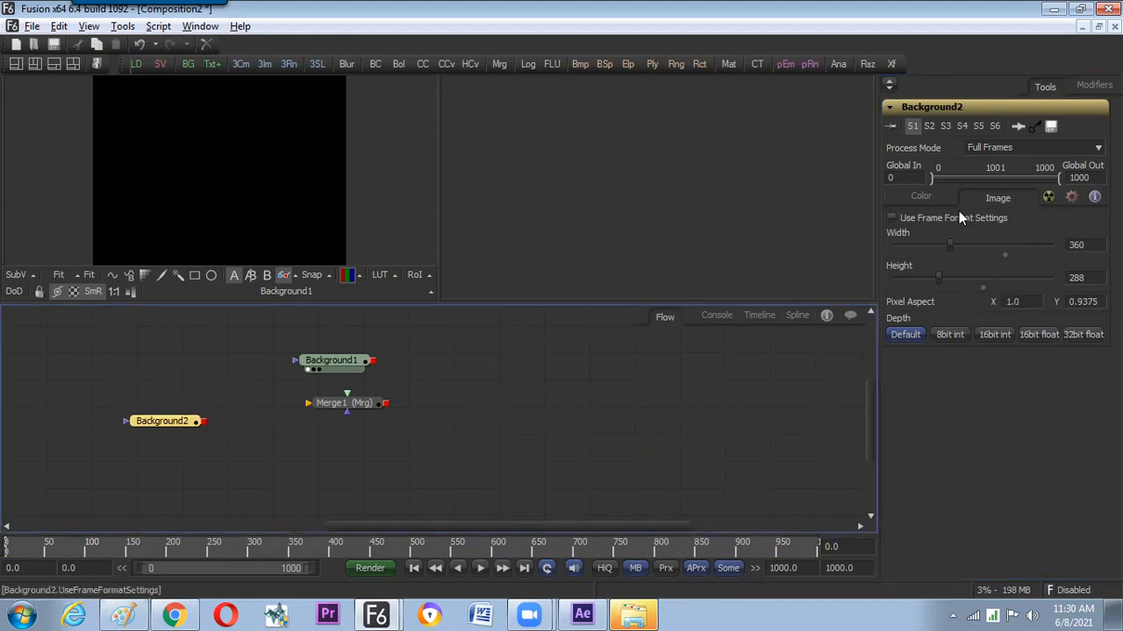
click(921, 198)
drag(955, 255, 1097, 261)
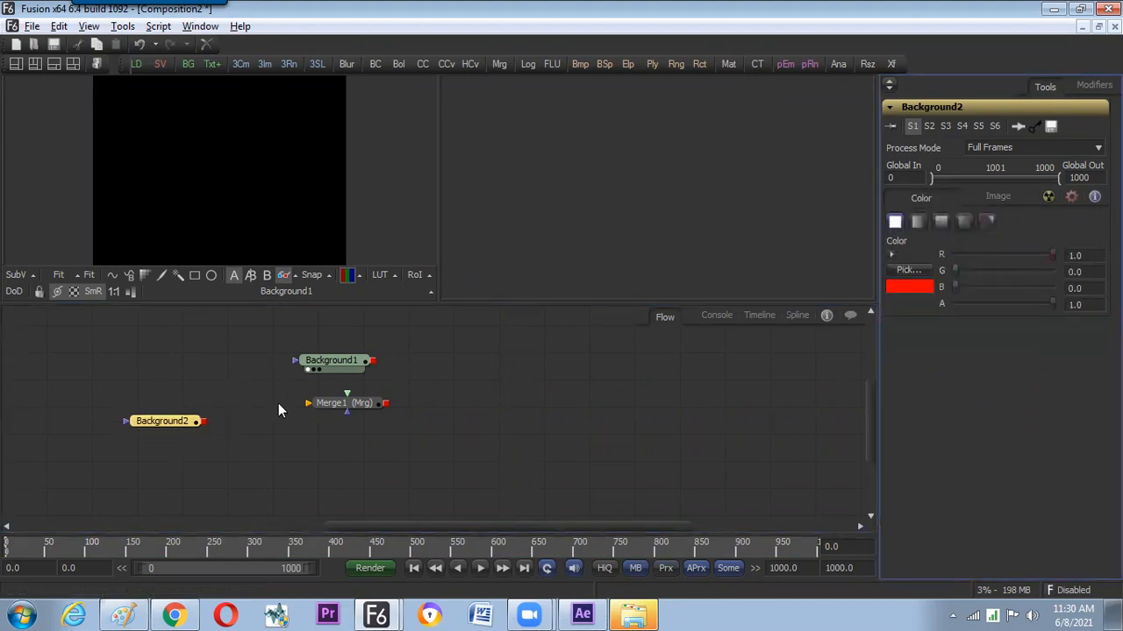
Show Background2 in the second viewer, and rearrange the flow with Background1 above Merge1 and Background2 to its lower left.
drag(346, 406, 345, 414)
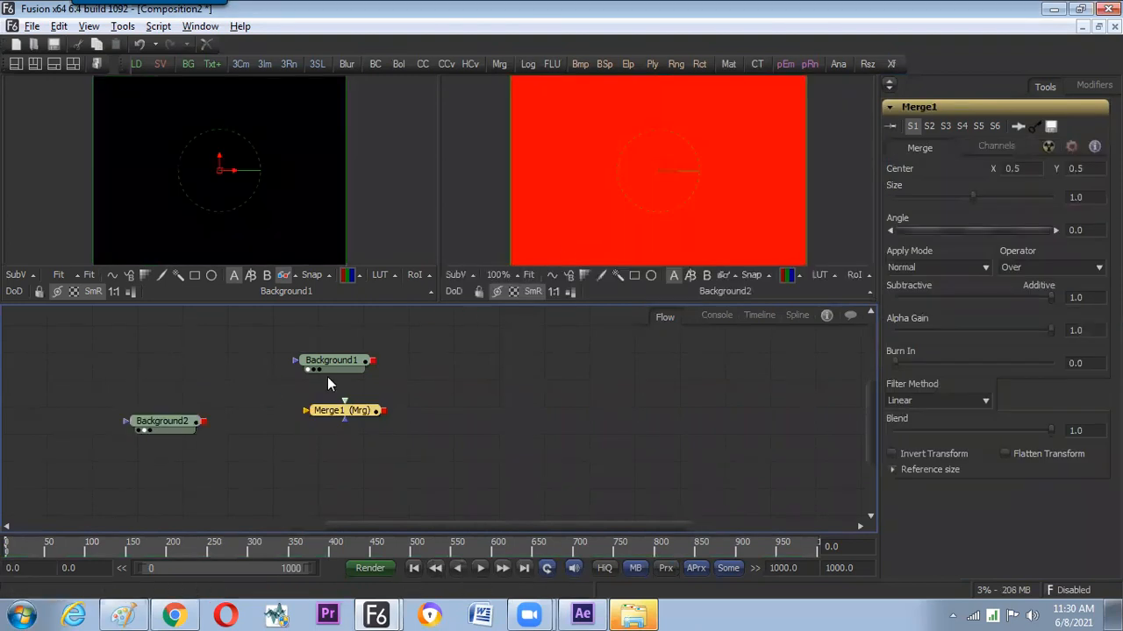
drag(322, 361, 306, 360)
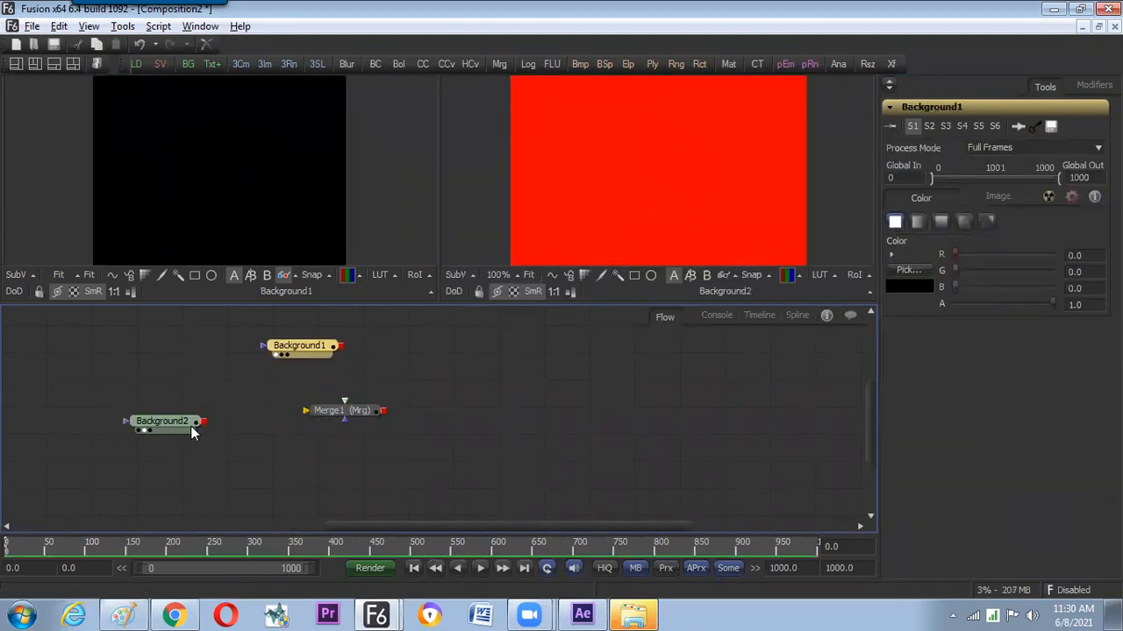
drag(190, 424, 210, 444)
mouse_move(348, 409)
mouse_down()
mouse_move(320, 417)
mouse_move(337, 416)
mouse_up()
click(287, 435)
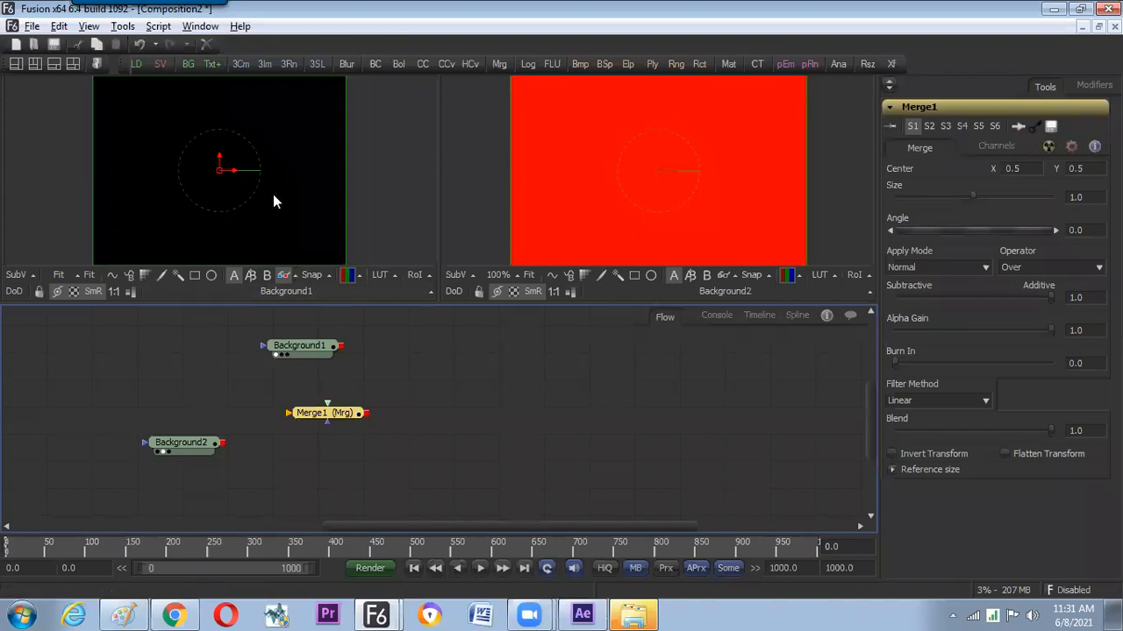
Rename the upper Background tool, Background1, as "black".
click(303, 348)
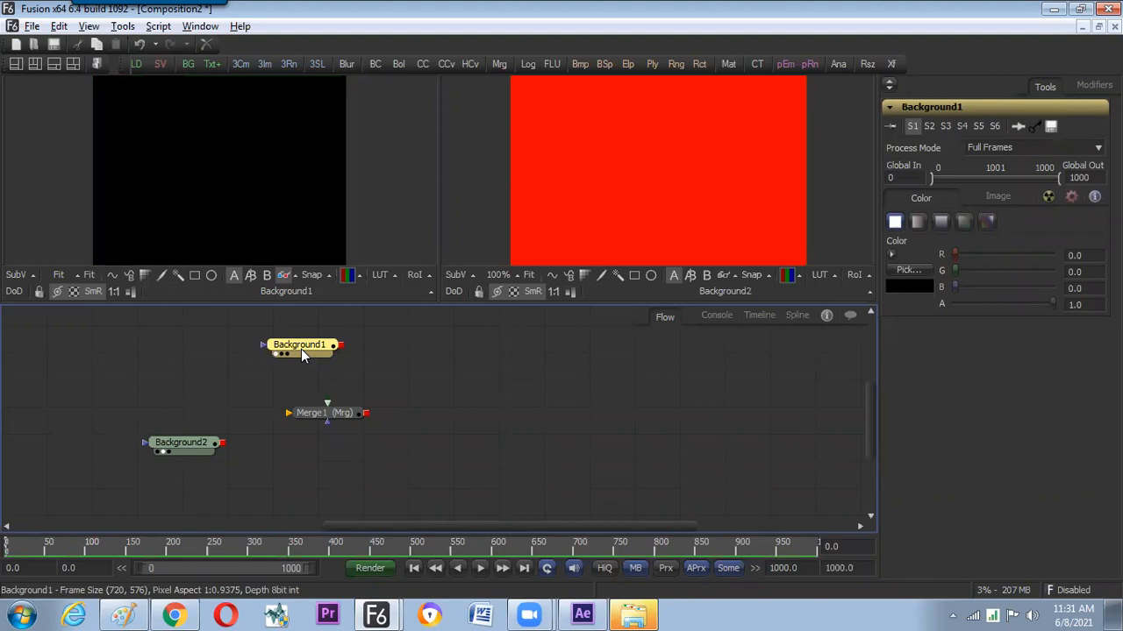
key(F2)
text(black)
key(Return)
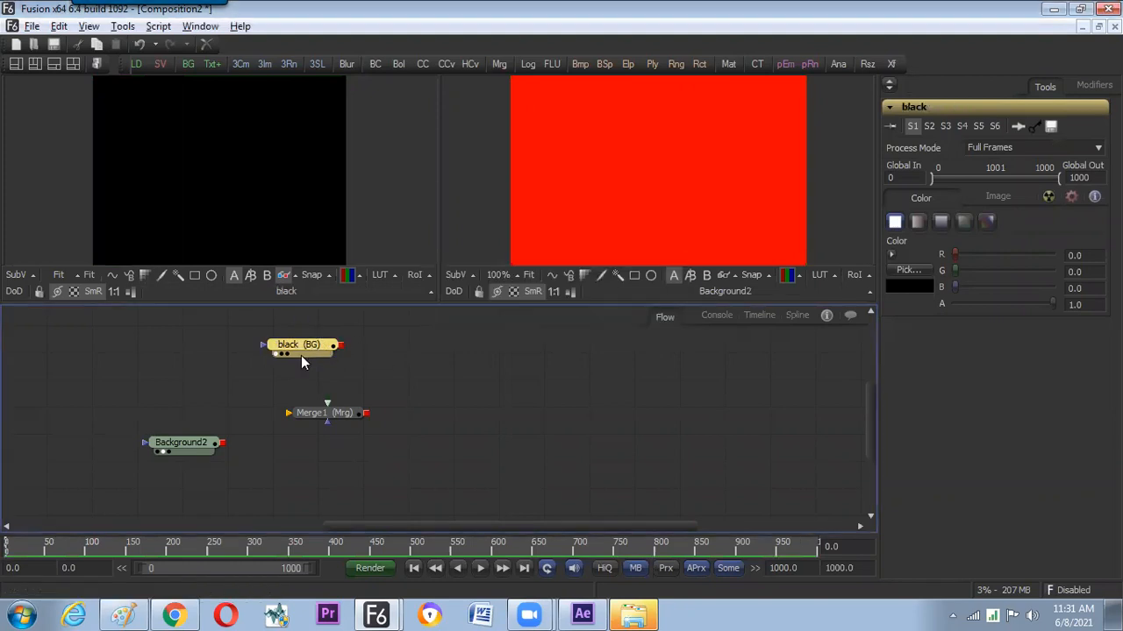
Show Merge1 in the first viewer, and connect the black Background to Merge1's background input, placing it directly above.
click(321, 408)
click(316, 415)
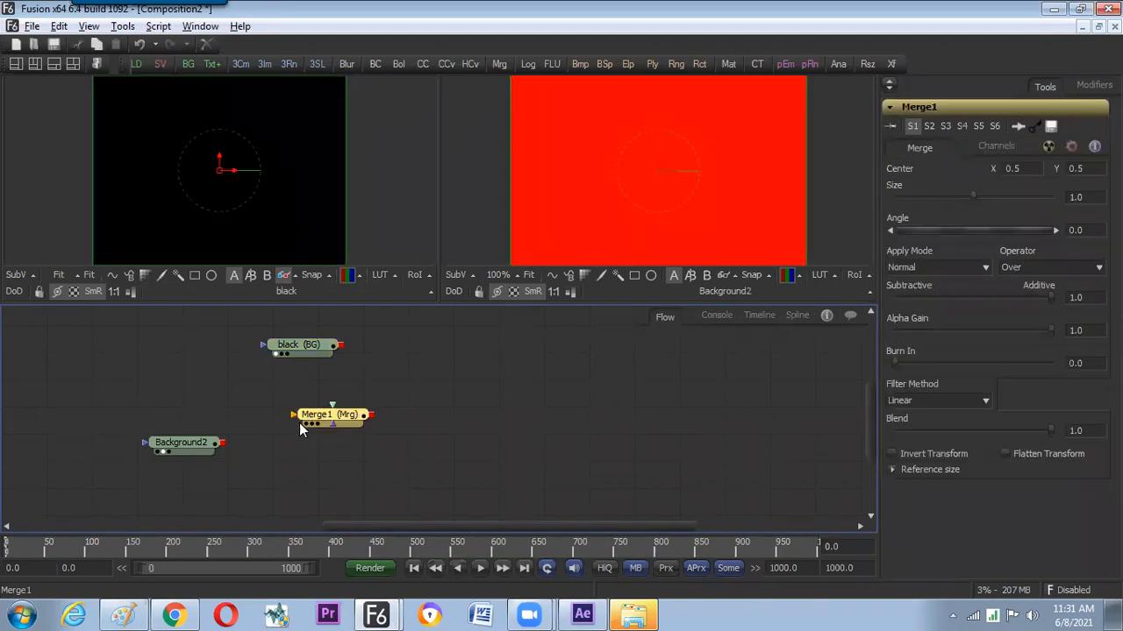
drag(340, 345, 297, 215)
drag(307, 346, 336, 276)
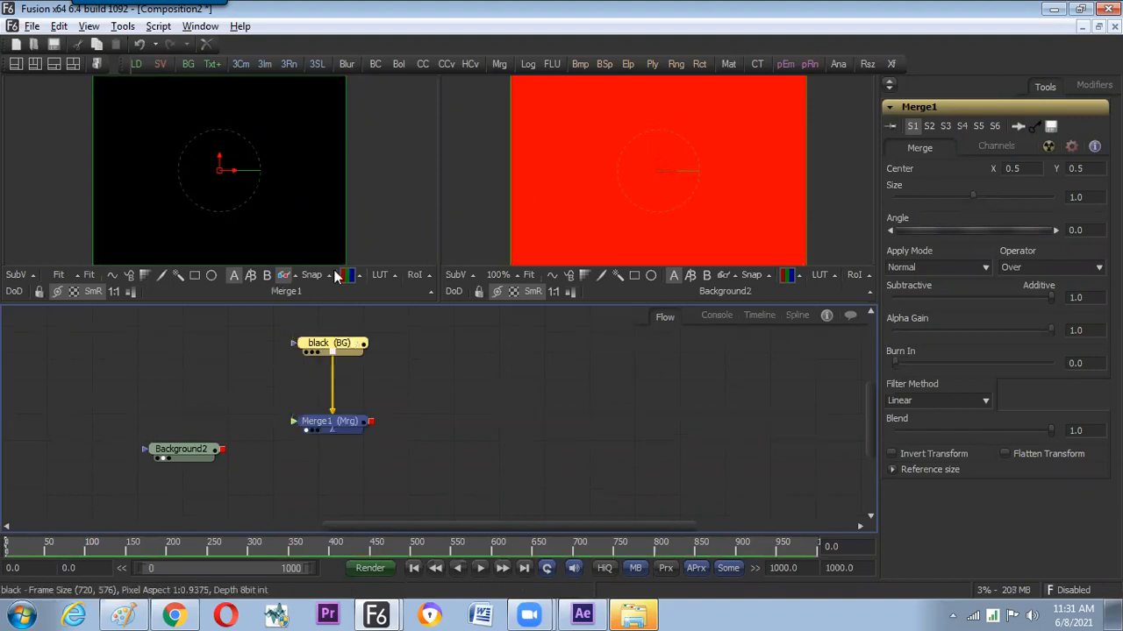
Connect Background2 to Merge1's foreground input and move Background2 level with Merge1.
drag(222, 451, 297, 423)
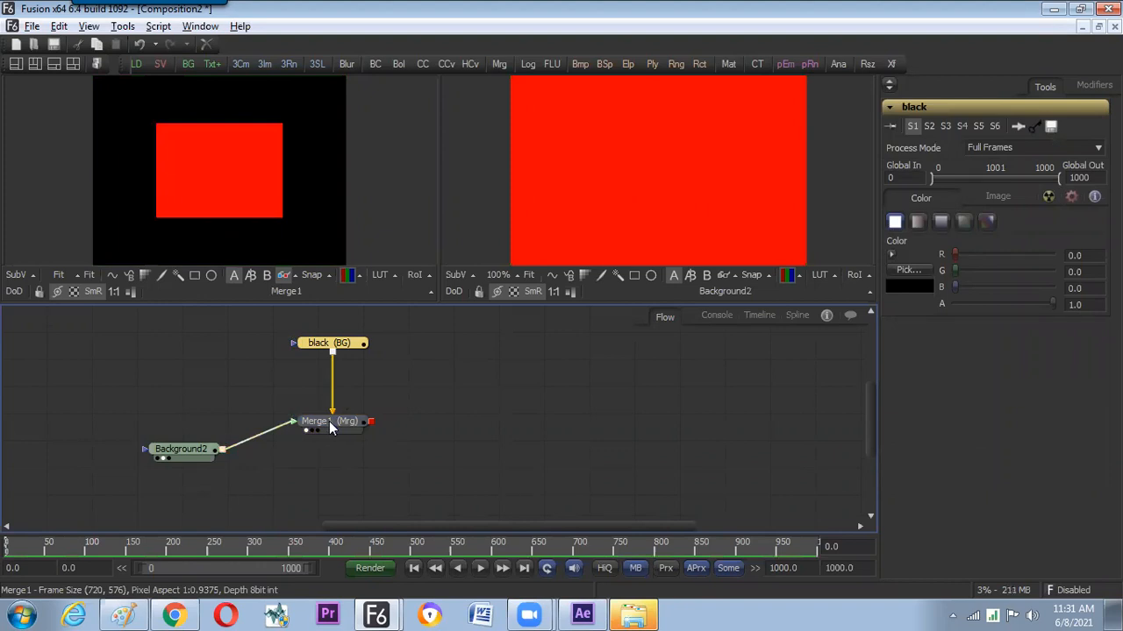
click(397, 385)
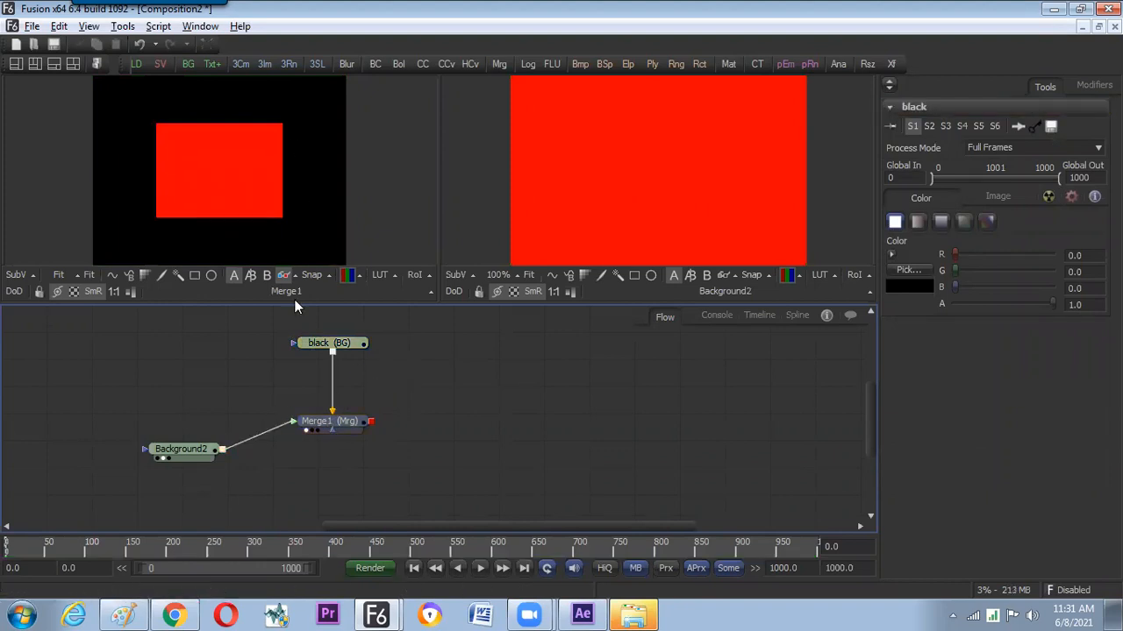
drag(210, 445, 204, 417)
drag(155, 343, 394, 434)
click(435, 405)
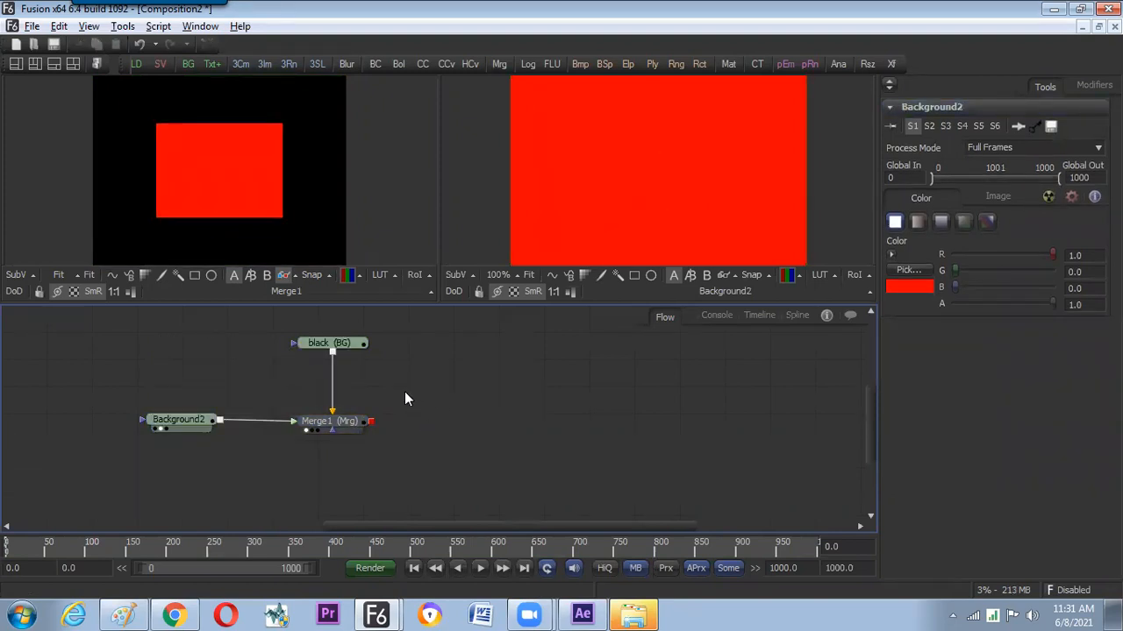
Switch to Paint and draw a vertical blue divider line to the right of the Layer sketch.
click(132, 611)
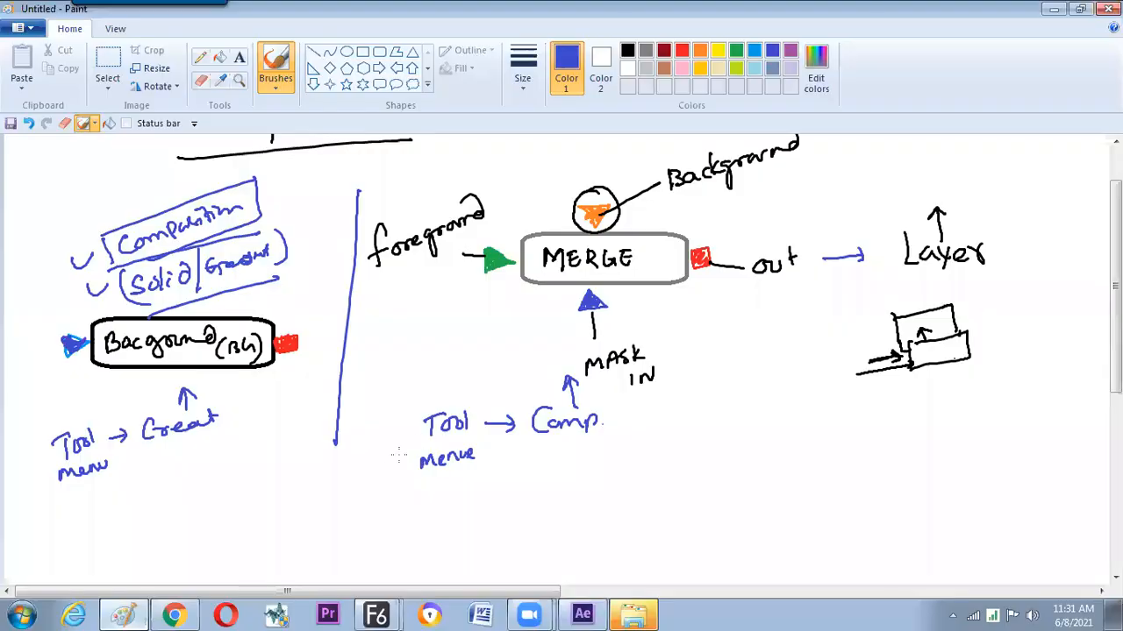
scroll(579, 421, right, 6)
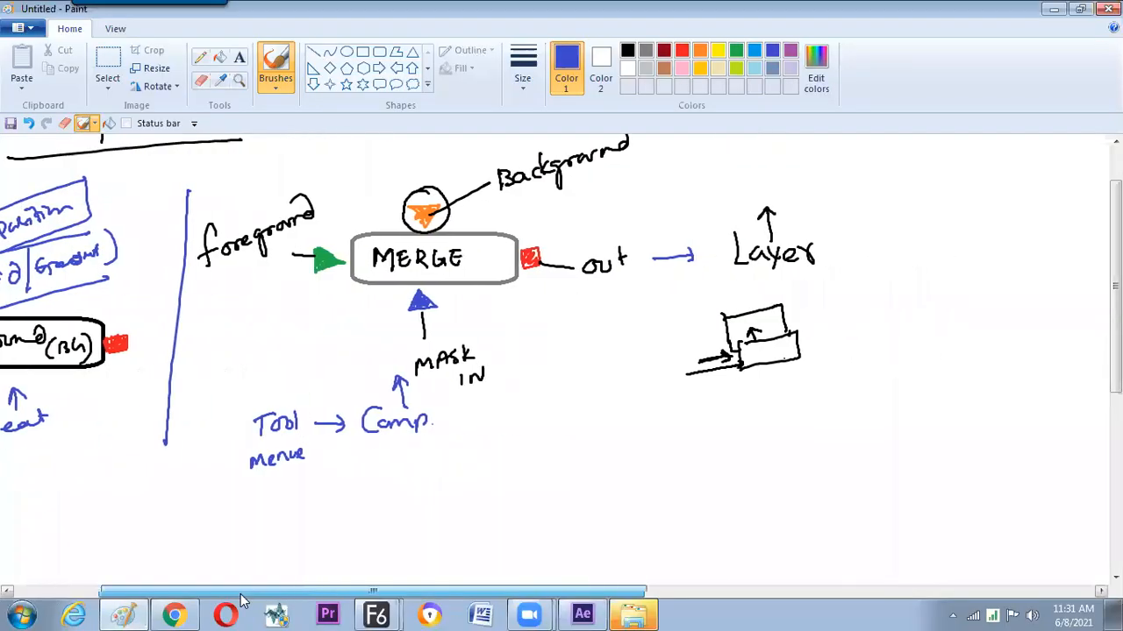
drag(729, 333, 721, 452)
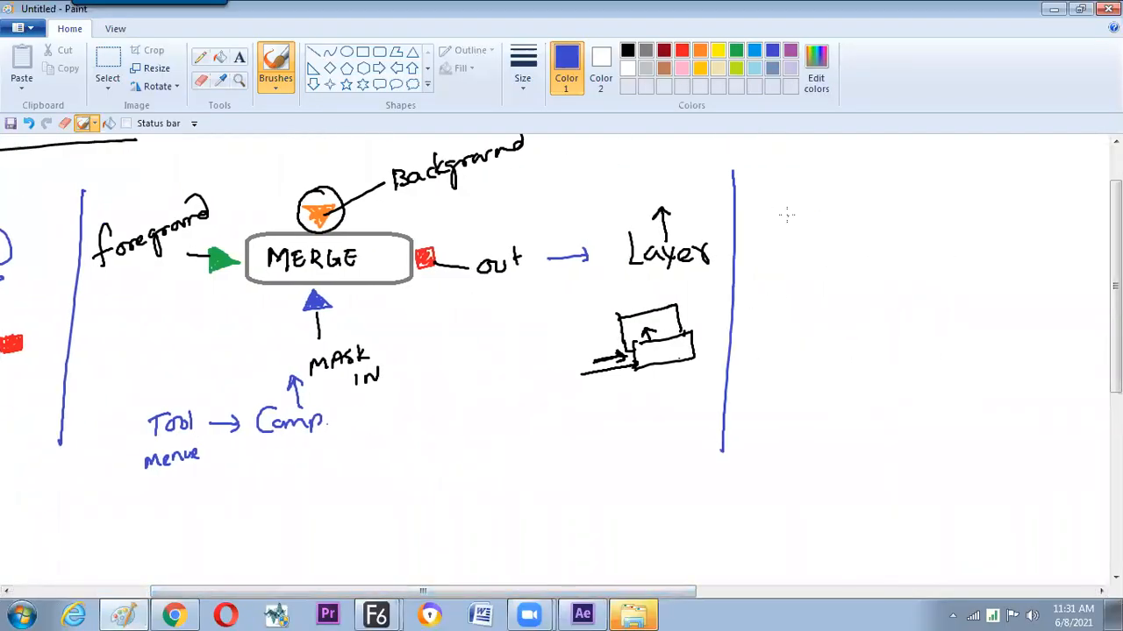
Handwrite "Math operations allowed. in Input Box" in blue to the right of the new divider line.
mouse_move(784, 214)
mouse_down()
mouse_move(785, 237)
mouse_move(842, 231)
mouse_up()
mouse_move(832, 216)
mouse_down()
mouse_move(870, 230)
mouse_move(901, 212)
mouse_up()
mouse_move(912, 209)
mouse_down()
mouse_move(912, 234)
mouse_move(970, 207)
mouse_move(1038, 198)
mouse_up()
mouse_move(858, 260)
mouse_down()
mouse_move(860, 273)
mouse_move(956, 235)
mouse_up()
drag(863, 312, 887, 316)
click(856, 296)
mouse_move(830, 339)
mouse_down()
mouse_move(829, 356)
mouse_move(856, 340)
mouse_move(863, 360)
mouse_move(922, 328)
mouse_move(936, 331)
mouse_move(922, 338)
mouse_move(972, 337)
mouse_up()
drag(972, 325, 960, 339)
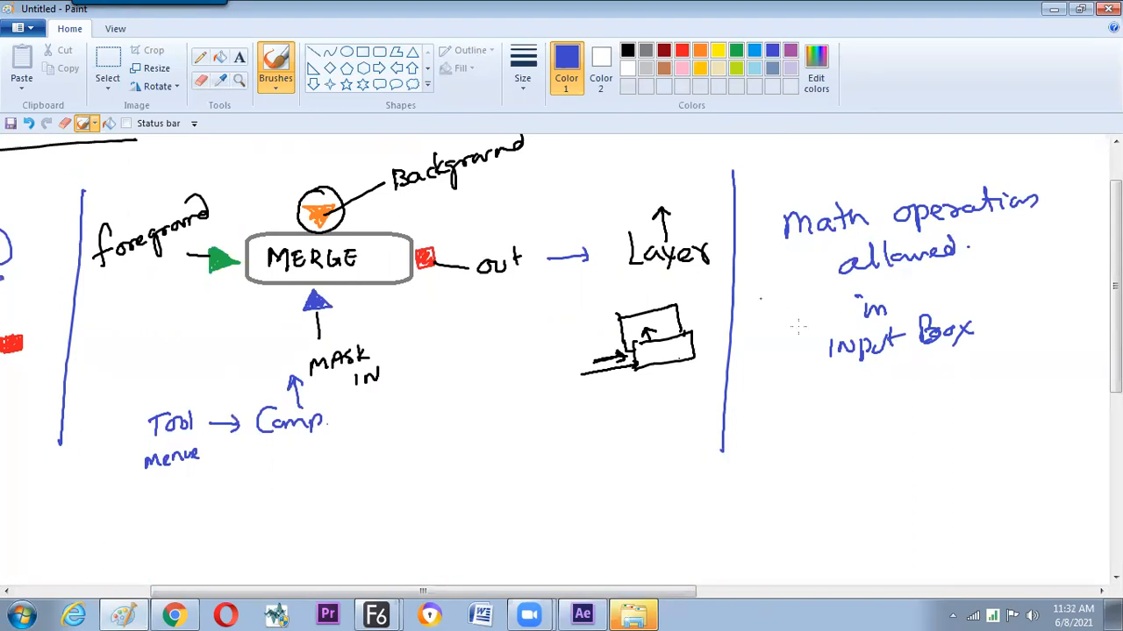
Draw a blue division sign below the "Input Box" note.
drag(794, 405, 815, 405)
click(805, 395)
click(804, 415)
Switch to Fusion and set Background2's image width to 720.
key(alt+Tab)
click(186, 424)
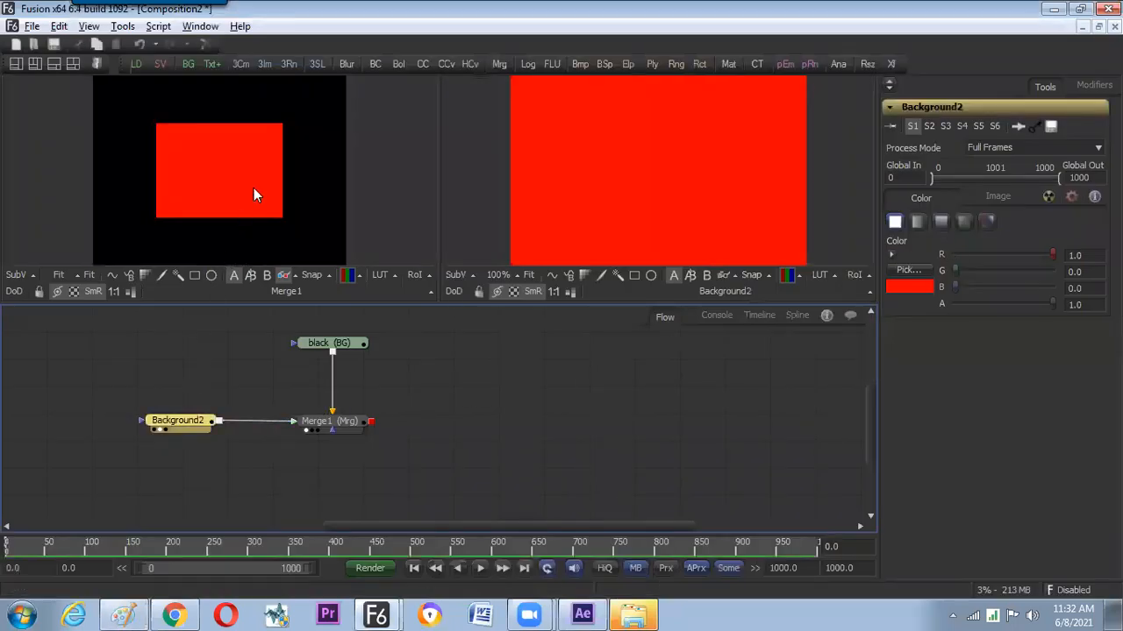
click(1000, 197)
click(1091, 245)
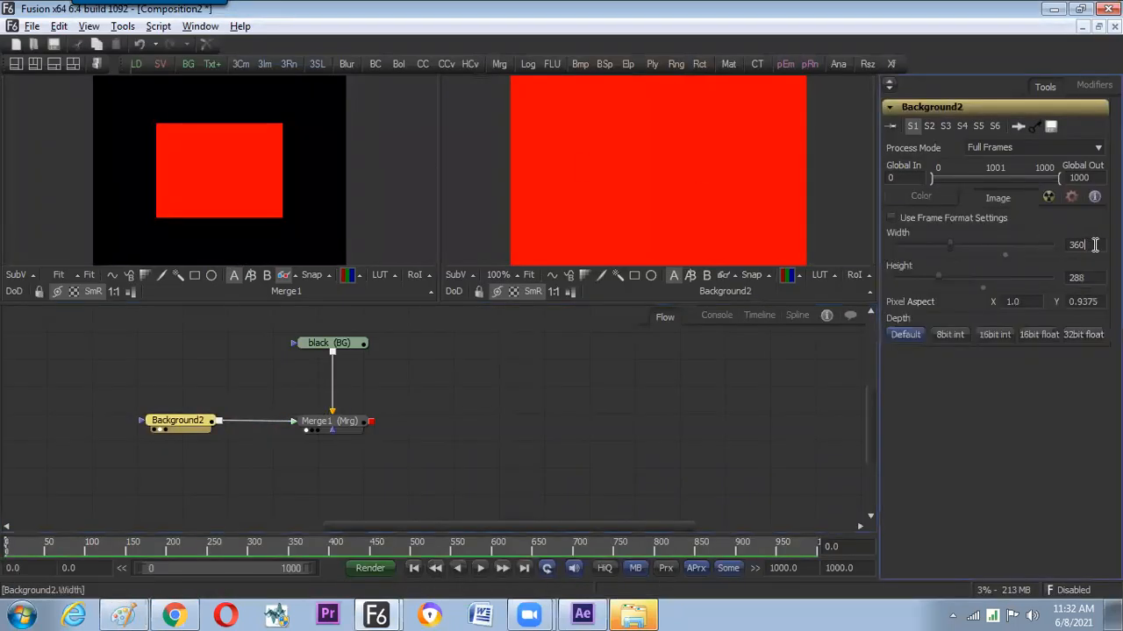
key(BackSpace)
key(BackSpace)
key(BackSpace)
text(720)
key(Tab)
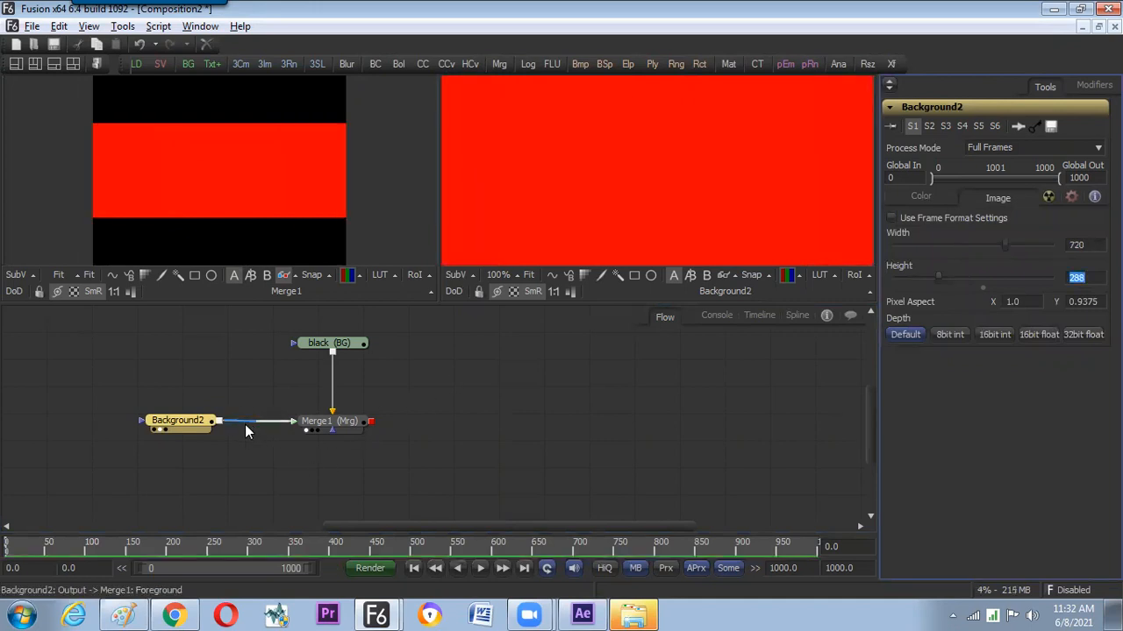
Draw a multiplication sign beside the division sign in Paint, and subtract 100 from Background2's width in Fusion.
key(alt+Tab)
mouse_move(850, 392)
mouse_down()
mouse_move(870, 404)
mouse_move(856, 408)
mouse_up()
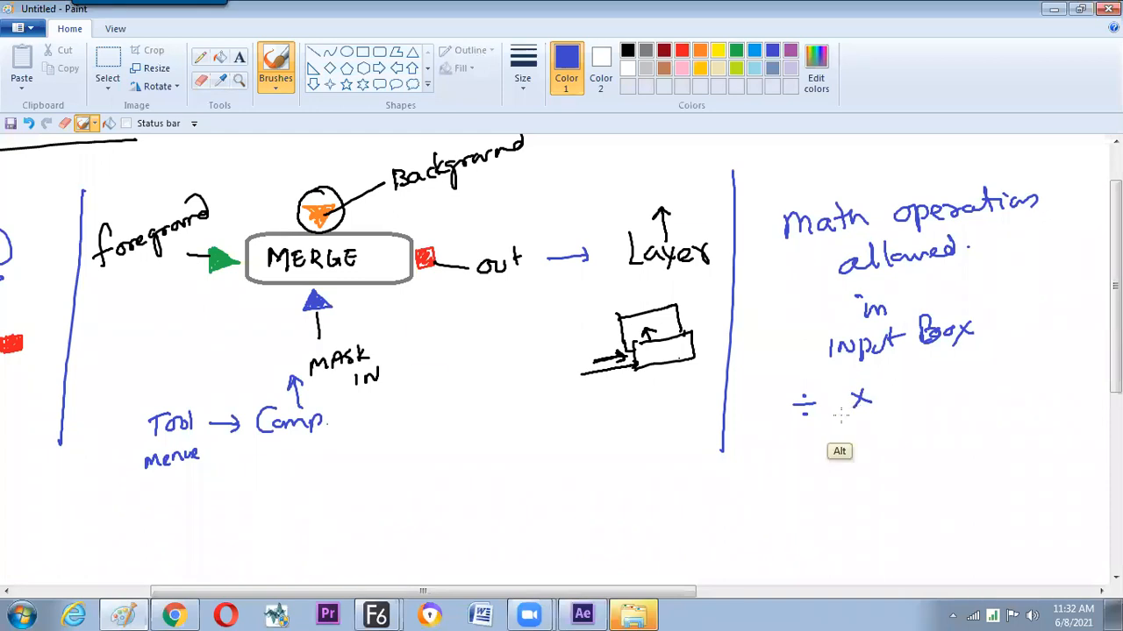
key(alt+Tab)
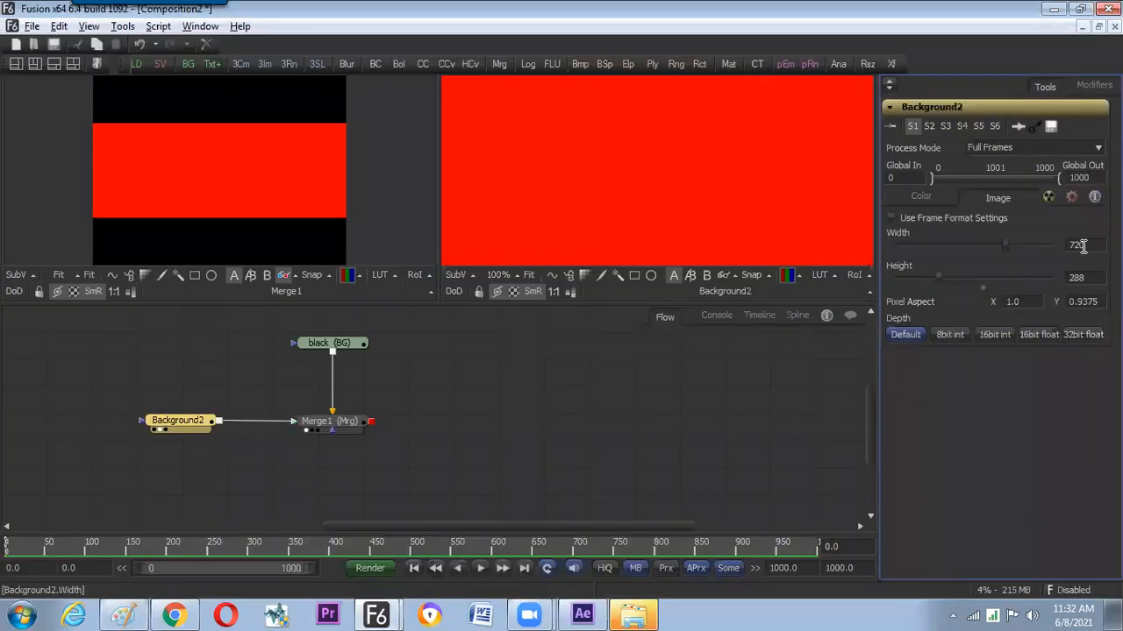
text(-100)
key(Tab)
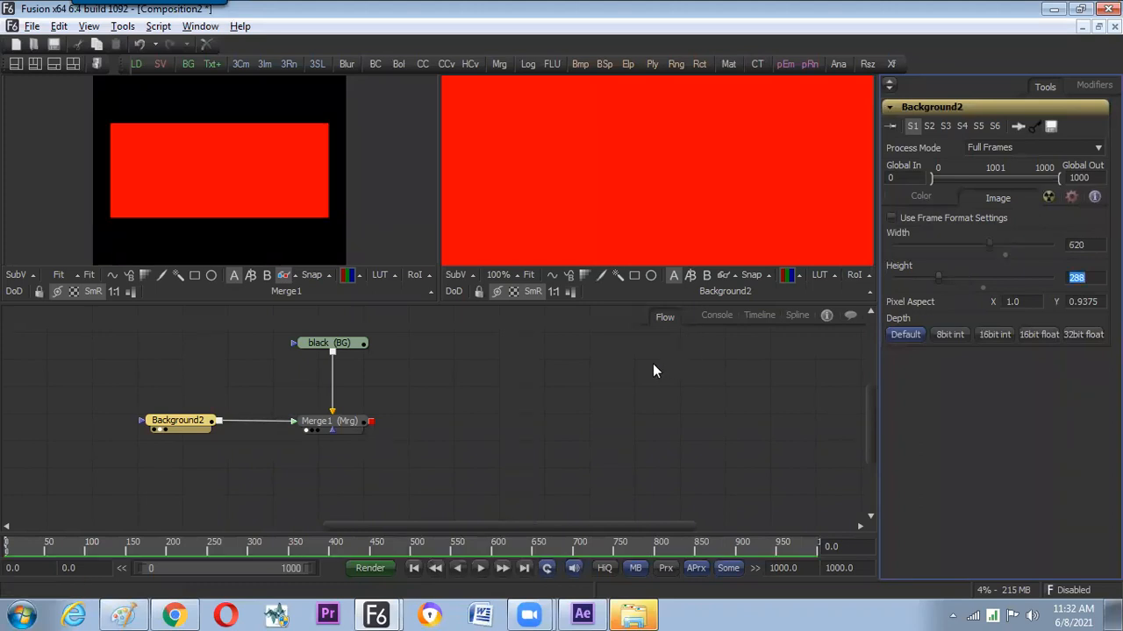
Draw a minus sign beside the multiplication sign in Paint, and set Background2's width to 720 in Fusion.
key(alt+Tab)
drag(912, 402, 944, 402)
key(alt+Tab)
click(1087, 243)
key(BackSpace)
key(BackSpace)
key(BackSpace)
text(720)
key(Tab)
Switch to Paint, draw a plus sign after the minus, and separate the four operator signs with slashes.
key(alt+Tab)
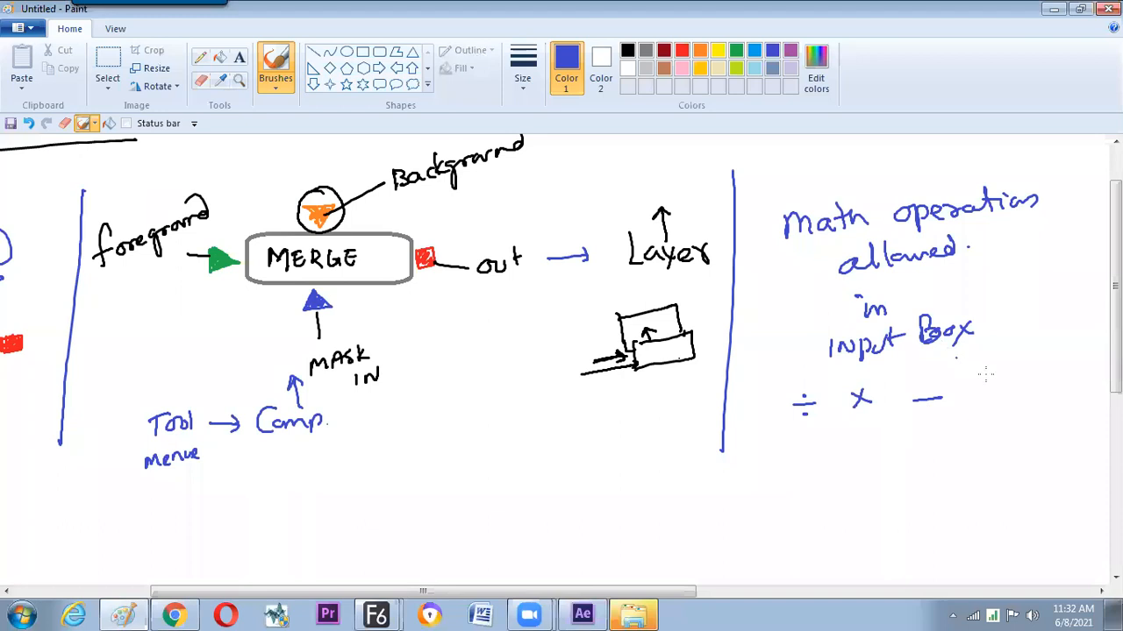
drag(1010, 393, 1013, 392)
drag(1000, 382, 999, 404)
drag(846, 376, 826, 437)
drag(902, 373, 875, 438)
drag(982, 363, 948, 434)
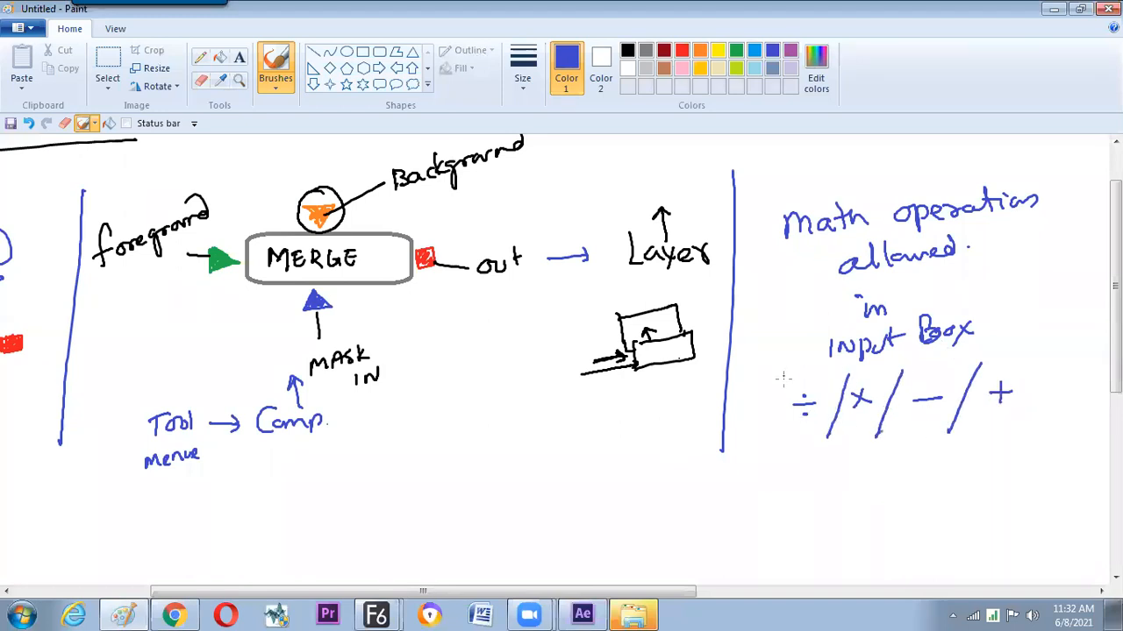
drag(765, 383, 788, 379)
key(ctrl+z)
key(ctrl+z)
key(ctrl+z)
key(ctrl+z)
Switch to Chrome, search for "hdfc logo" in a new tab, and open the square HDFC Bank logo image from LogoDix.
key(alt+Tab)
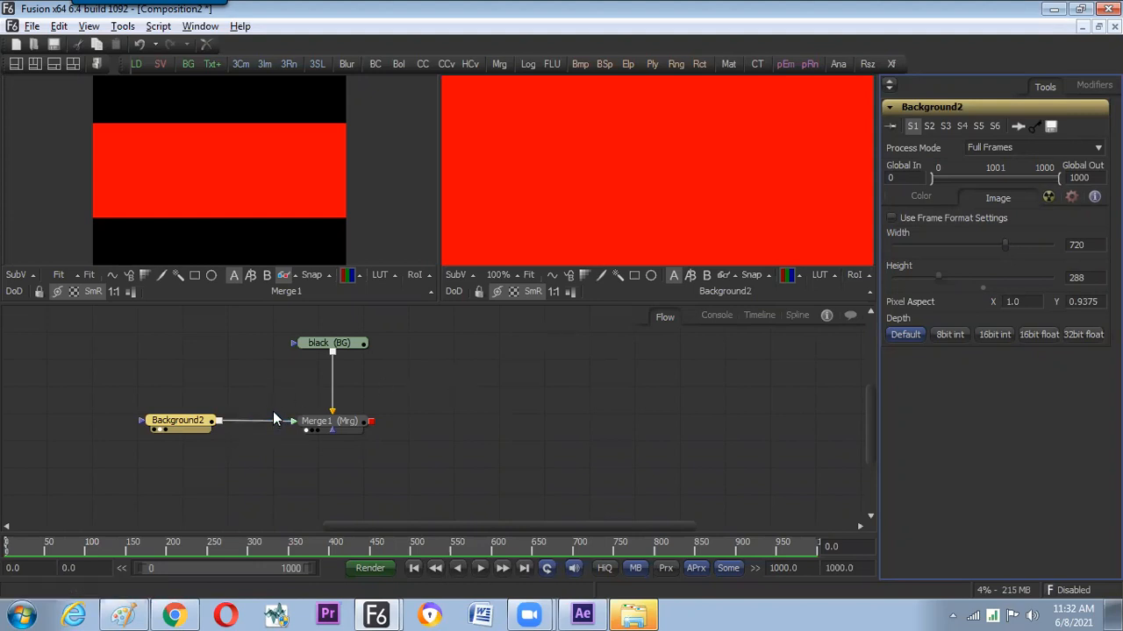
click(175, 613)
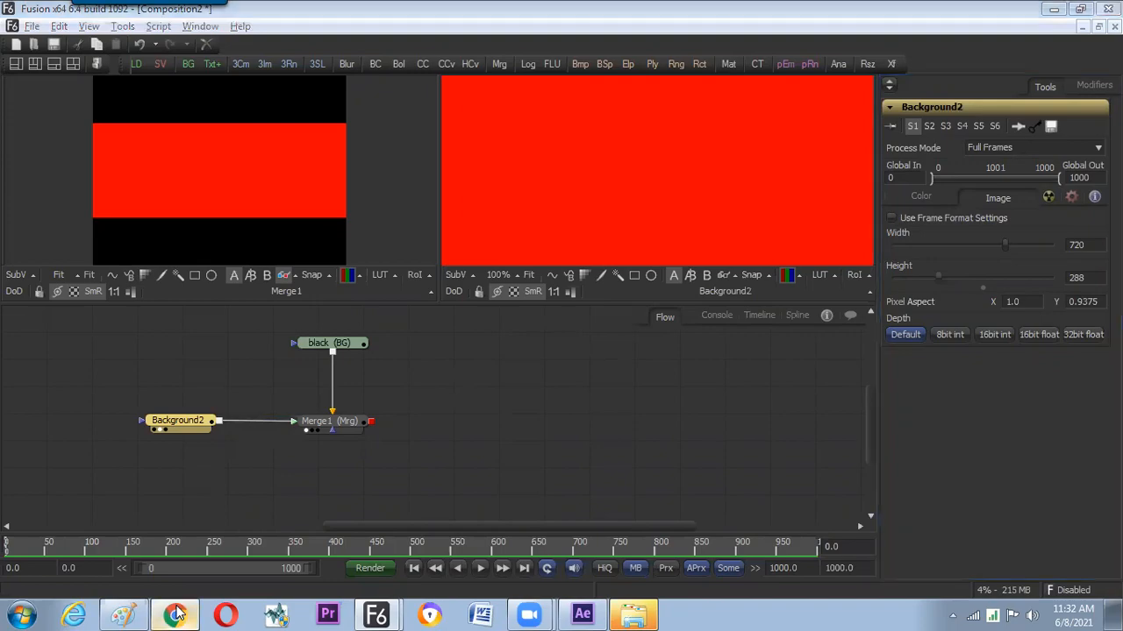
click(363, 17)
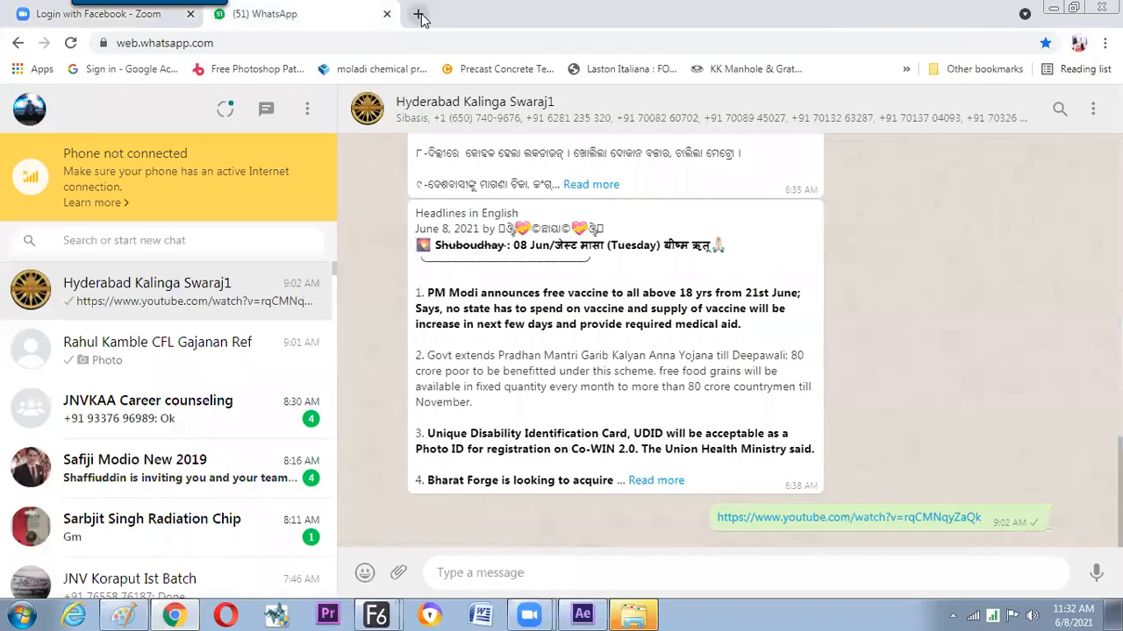
click(419, 14)
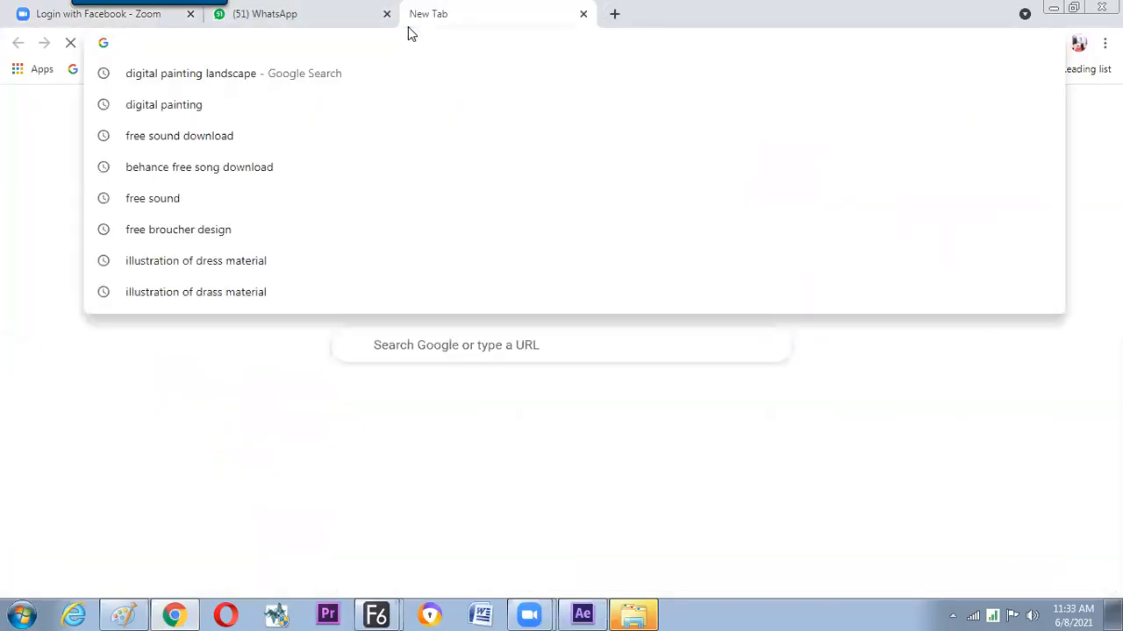
text(hdfc )
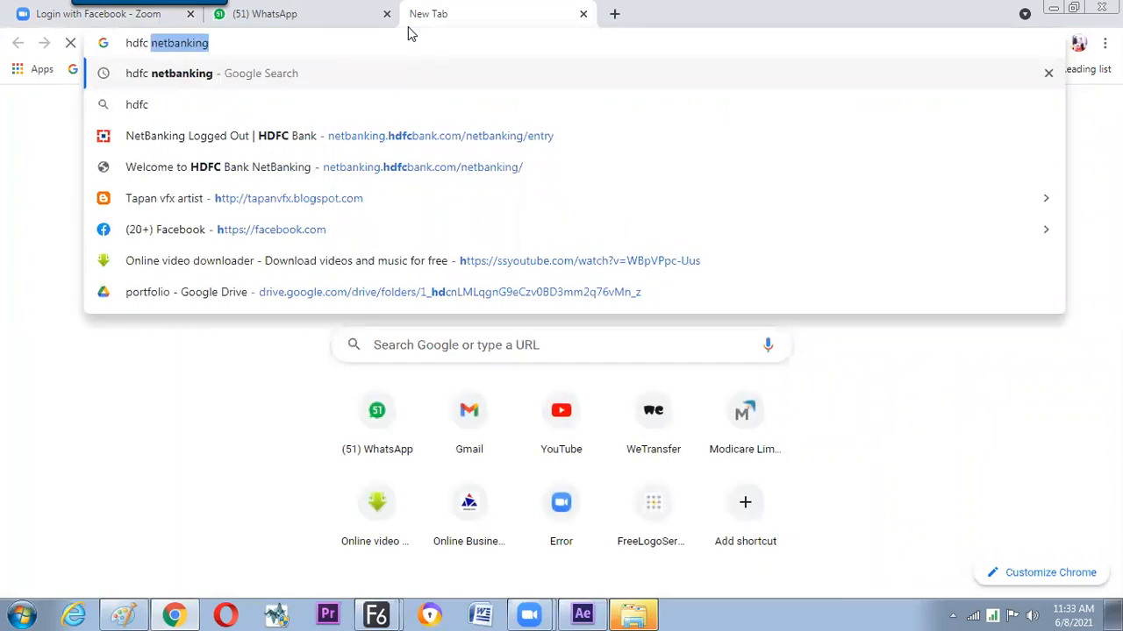
text(logo)
key(Return)
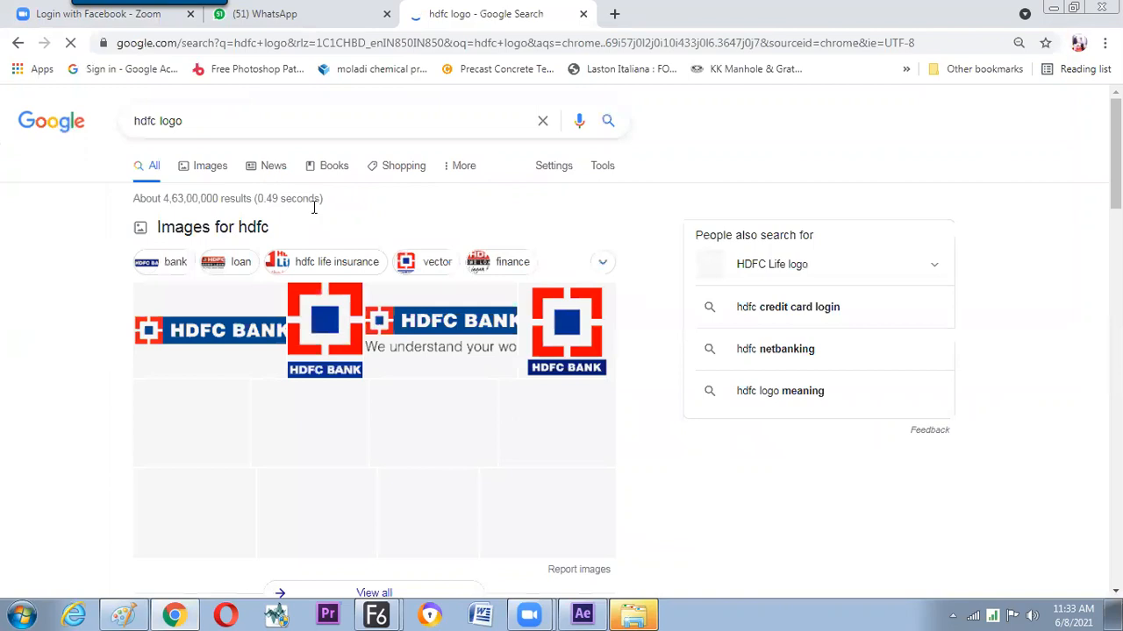
click(566, 344)
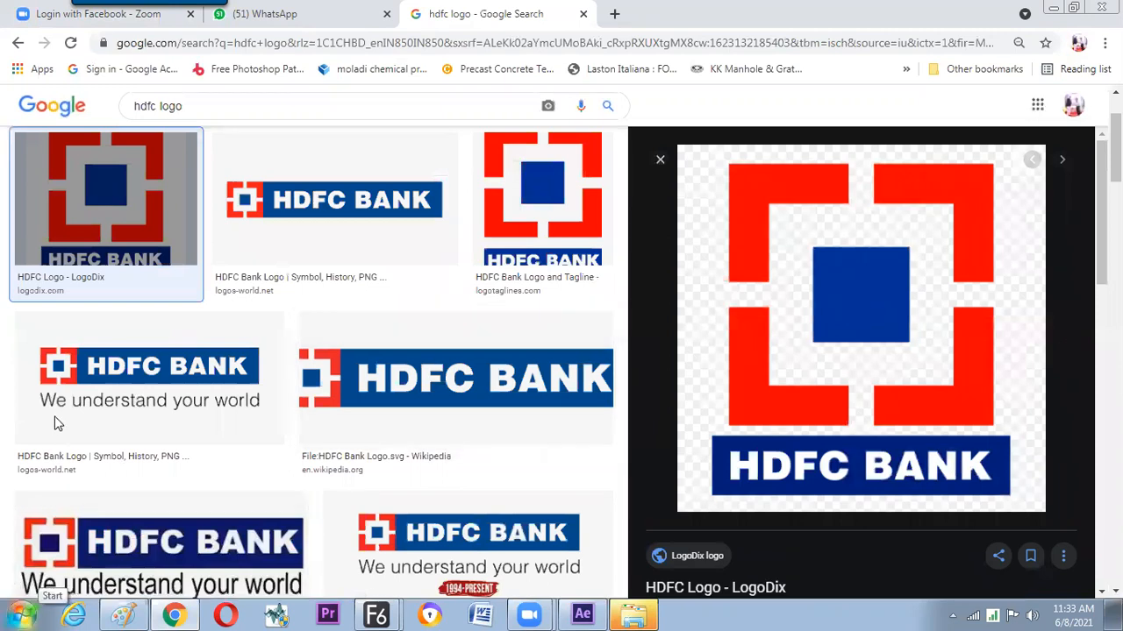
Snip the HDFC logo symbol without the bank name and paste it in Paint beside the math operation notes.
drag(716, 148, 1003, 431)
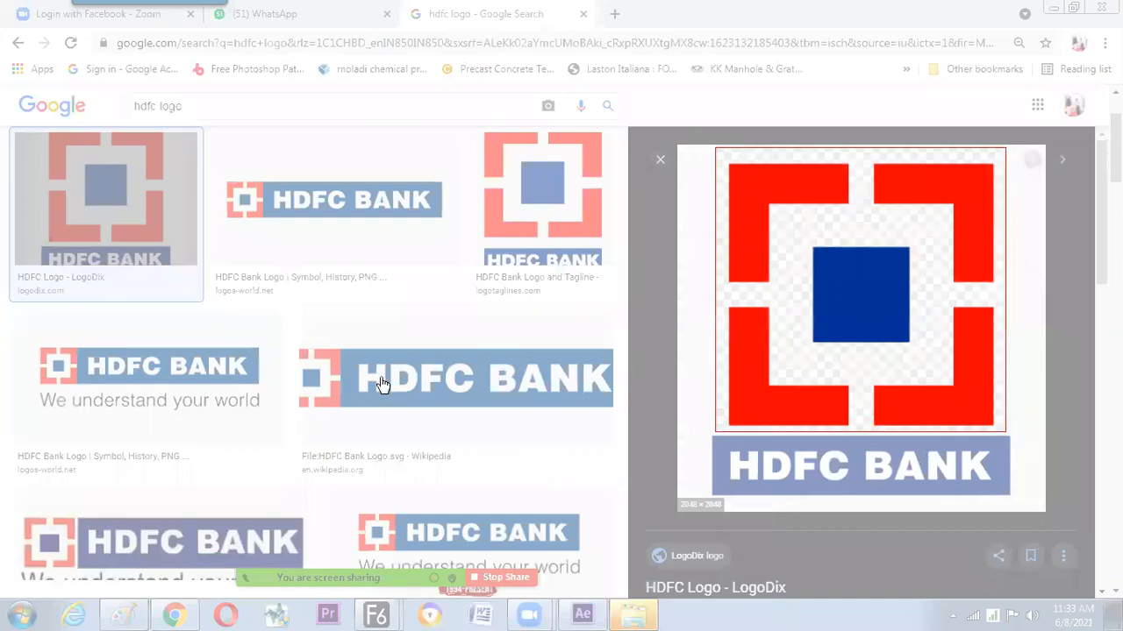
click(133, 614)
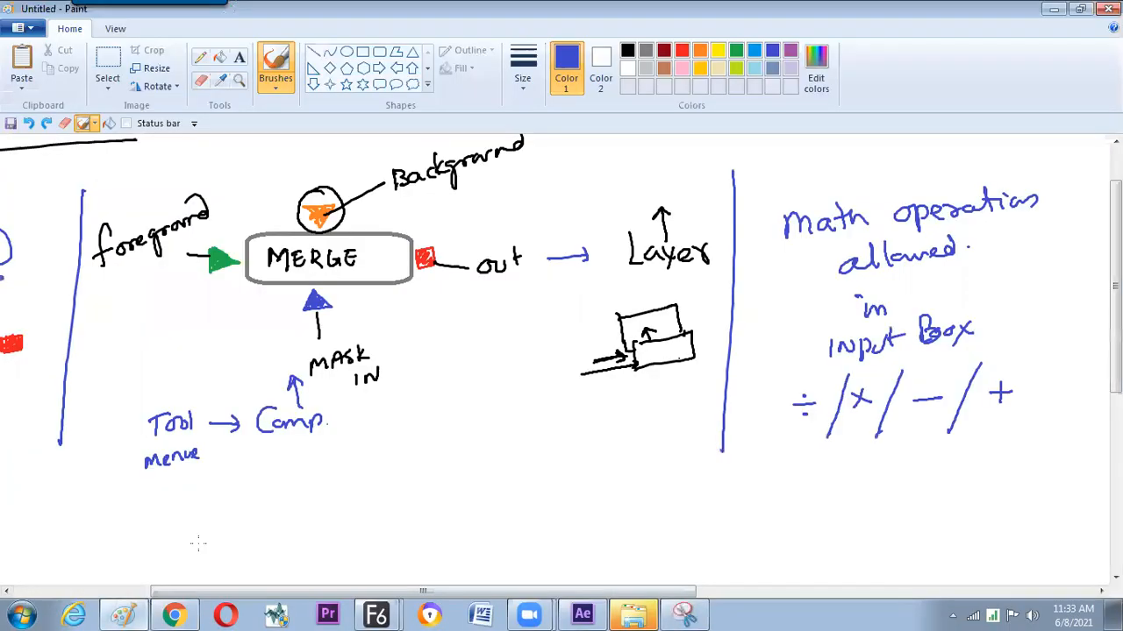
scroll(221, 593, right, 3)
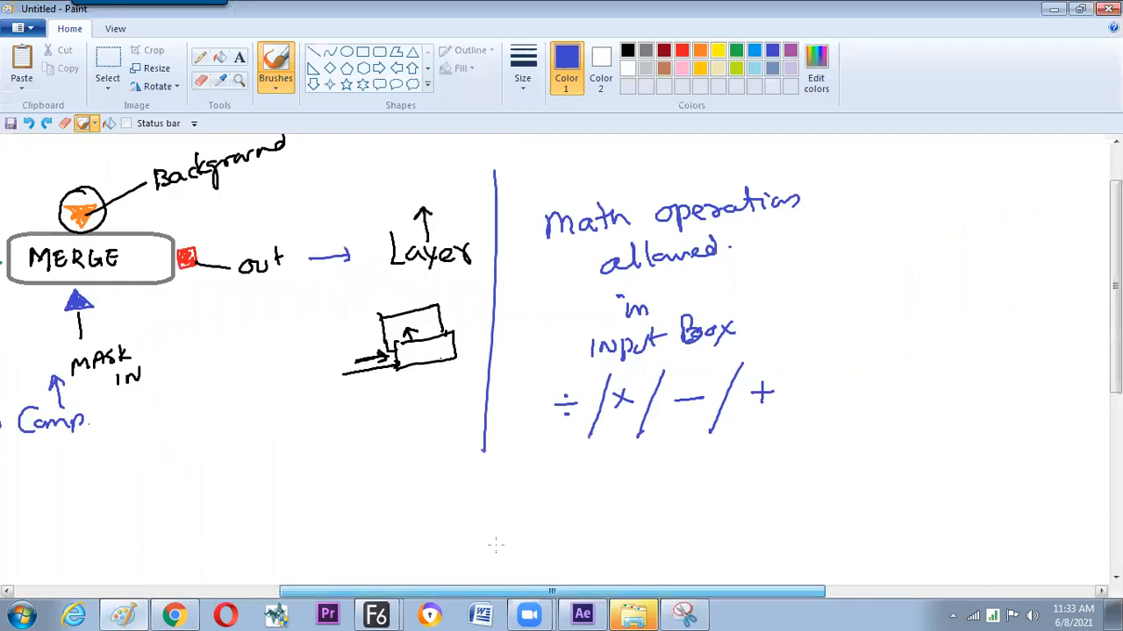
scroll(496, 545, right, 5)
key(ctrl+v)
drag(145, 263, 627, 307)
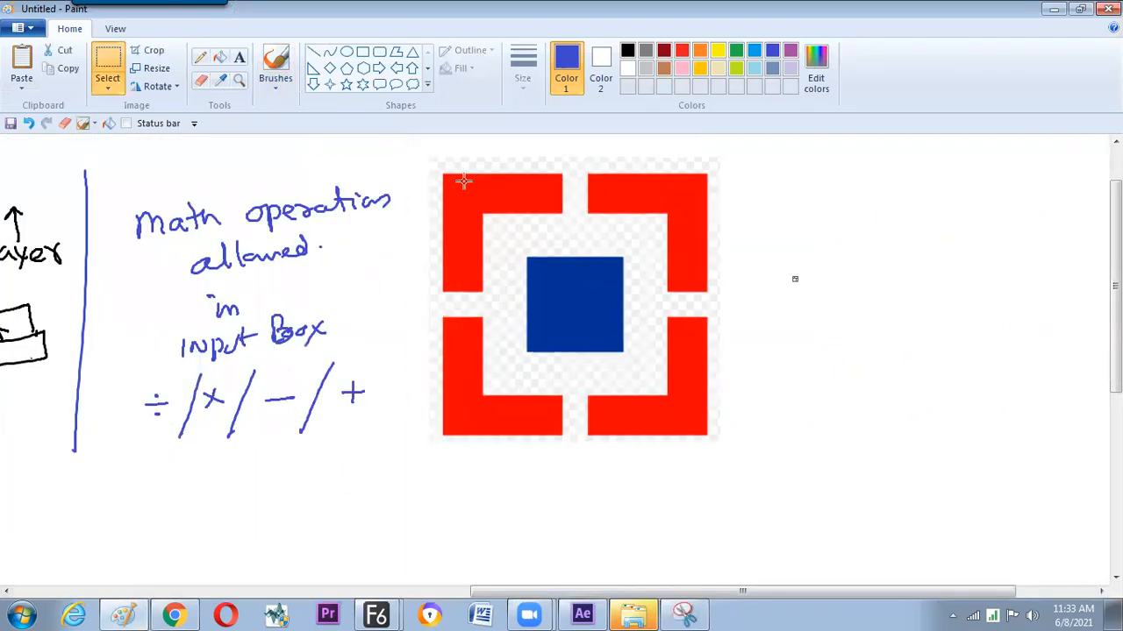
Annotate the logo with blue leader lines, labelling the inner area White 1 and the frame Red 2.
click(276, 66)
mouse_move(652, 241)
mouse_down()
mouse_move(772, 232)
mouse_move(789, 218)
mouse_move(797, 228)
mouse_move(838, 219)
mouse_move(863, 214)
mouse_up()
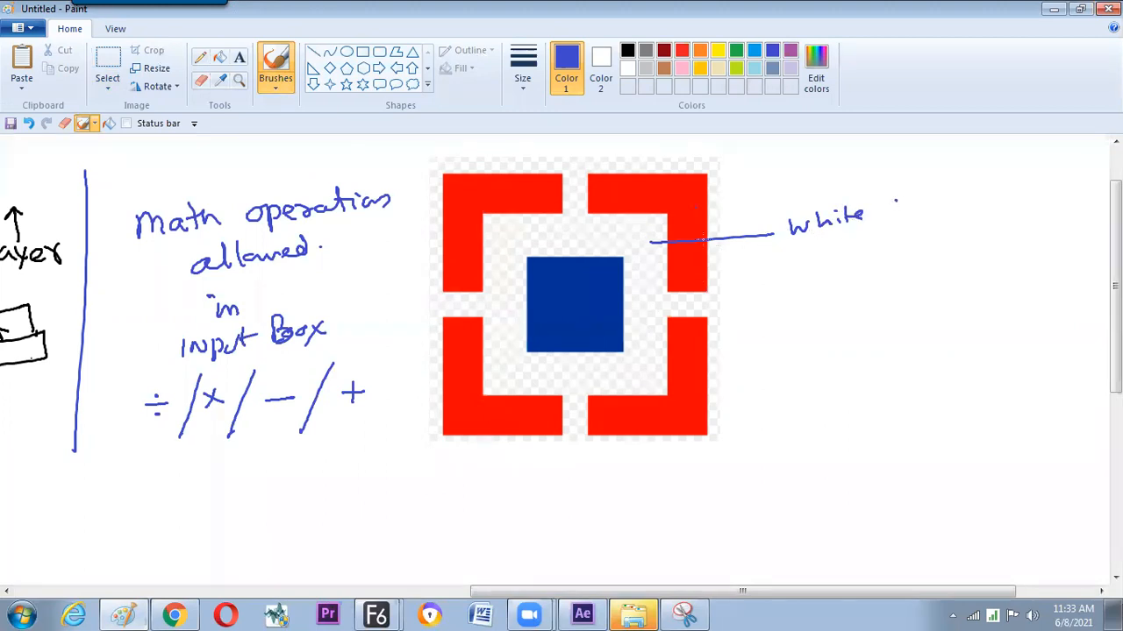
drag(698, 358, 873, 355)
drag(884, 349, 887, 339)
mouse_move(924, 189)
mouse_down()
mouse_move(925, 212)
mouse_move(946, 198)
mouse_move(928, 182)
mouse_up()
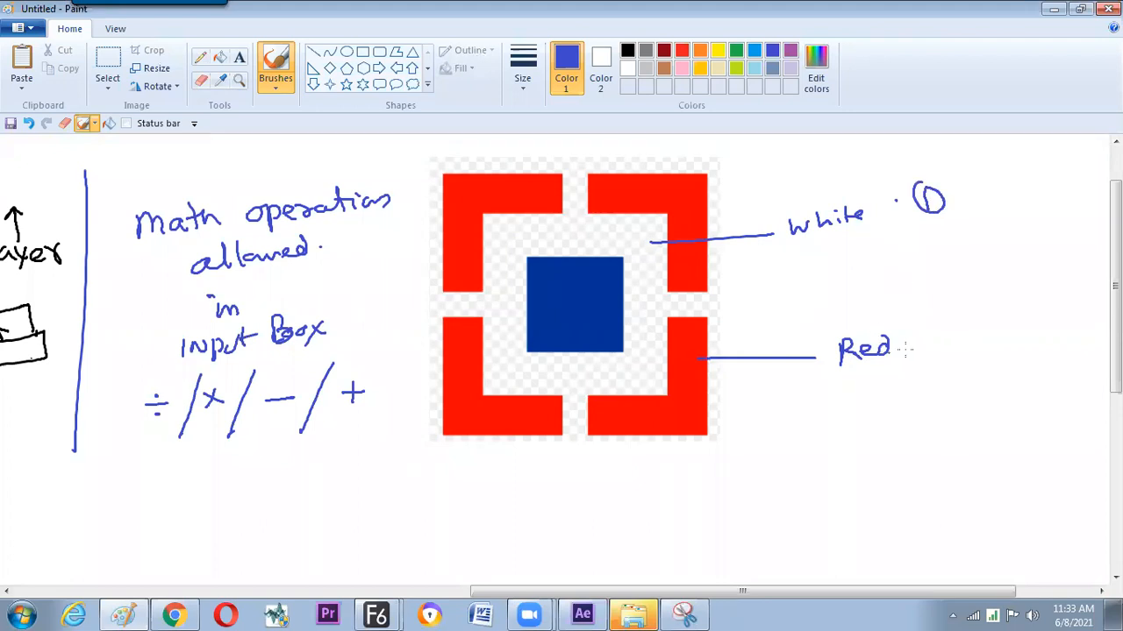
drag(914, 334, 903, 333)
Draw leader lines from the logo's vertical and horizontal gaps and label them as white layers 3 and 4.
mouse_move(575, 432)
mouse_down()
mouse_move(580, 464)
mouse_move(734, 475)
mouse_move(801, 464)
mouse_up()
mouse_move(902, 454)
mouse_down()
mouse_move(929, 467)
mouse_move(904, 446)
mouse_up()
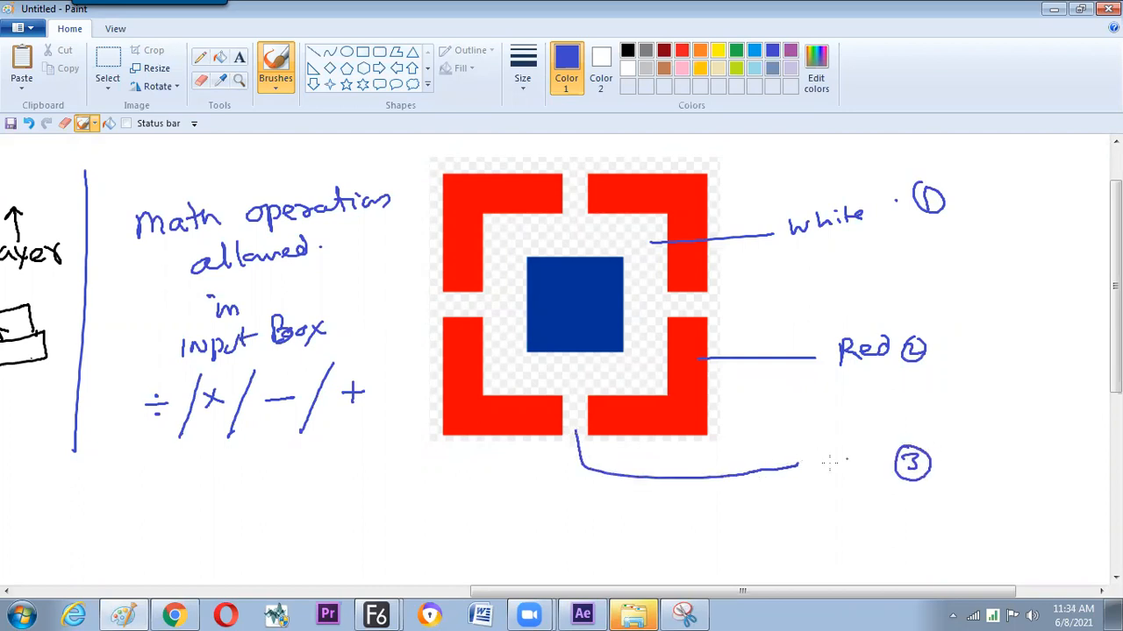
mouse_move(455, 303)
mouse_down()
mouse_move(492, 510)
mouse_move(819, 498)
mouse_move(917, 493)
mouse_up()
mouse_move(937, 449)
mouse_down()
mouse_move(956, 456)
mouse_move(968, 436)
mouse_up()
drag(971, 435, 1000, 456)
mouse_move(1007, 442)
mouse_down()
mouse_move(1008, 456)
mouse_move(1032, 445)
mouse_up()
drag(946, 503, 969, 500)
mouse_move(972, 489)
mouse_down()
mouse_move(987, 510)
mouse_move(1007, 496)
mouse_up()
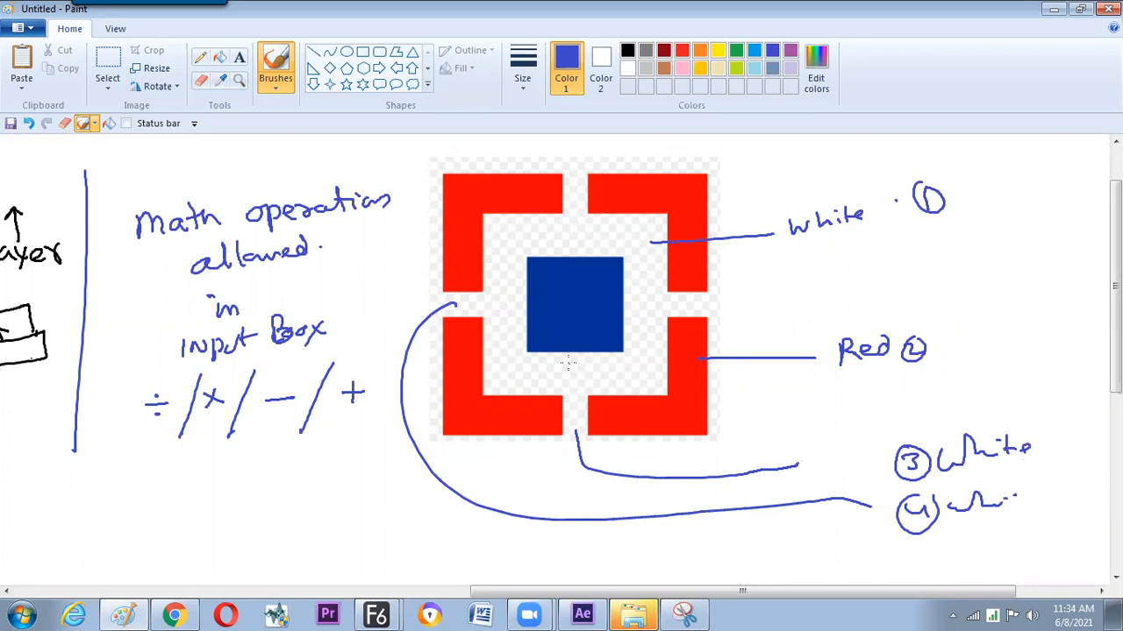
Draw a leader line from the central square of the logo and label it 5 Blue.
mouse_move(554, 357)
mouse_down()
mouse_move(565, 506)
mouse_move(635, 555)
mouse_move(916, 568)
mouse_move(935, 554)
mouse_move(922, 567)
mouse_move(942, 546)
mouse_move(919, 563)
mouse_move(956, 550)
mouse_up()
mouse_move(972, 545)
mouse_down()
mouse_move(975, 560)
mouse_move(1000, 554)
mouse_up()
drag(1000, 545, 1044, 545)
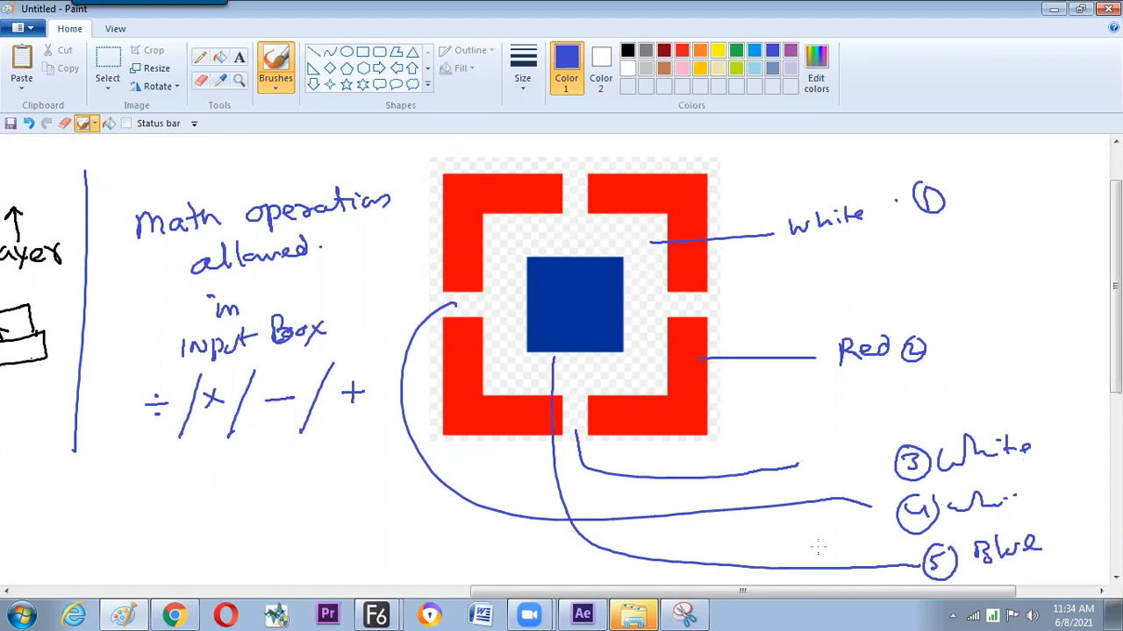
Sketch a White box beside the layer labels, with a Red box and an empty box below it.
drag(823, 591, 895, 591)
drag(1115, 272, 1116, 282)
mouse_move(898, 168)
mouse_down()
mouse_move(902, 196)
mouse_move(898, 167)
mouse_move(1008, 161)
mouse_move(1006, 193)
mouse_move(898, 200)
mouse_move(902, 174)
mouse_move(976, 178)
mouse_up()
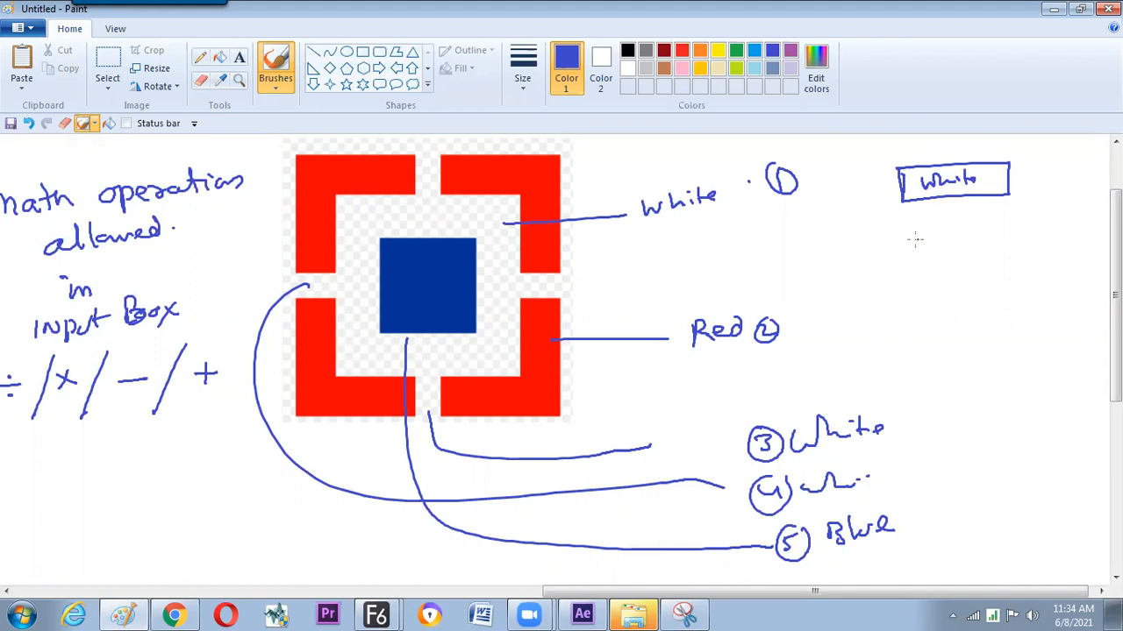
mouse_move(789, 242)
mouse_down()
mouse_move(851, 232)
mouse_move(786, 271)
mouse_move(803, 251)
mouse_move(838, 248)
mouse_up()
mouse_move(910, 226)
mouse_down()
mouse_move(1018, 219)
mouse_move(1016, 245)
mouse_move(910, 257)
mouse_up()
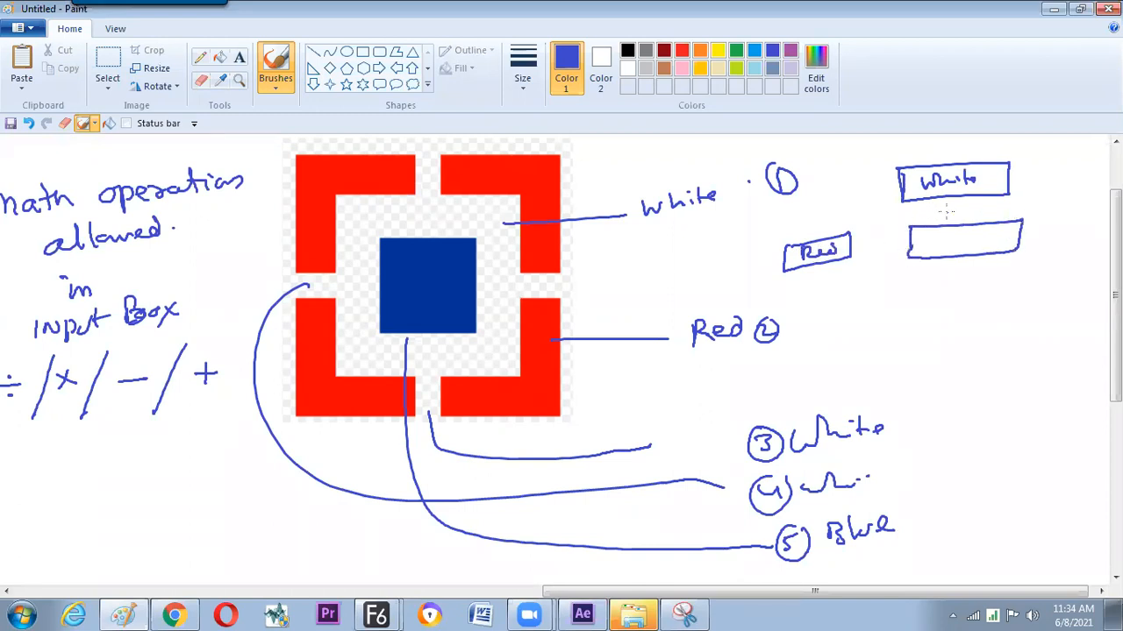
Connect White to the empty box with an orange arrow and Red with a green arrow, and label the box Merge.
click(699, 51)
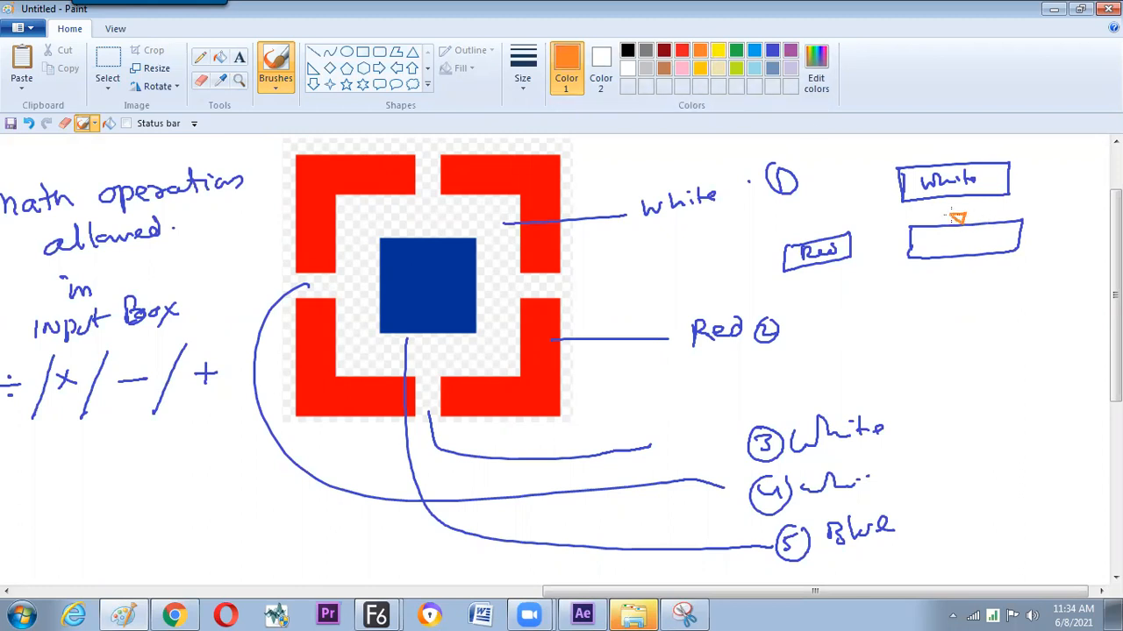
drag(954, 198, 956, 214)
click(736, 52)
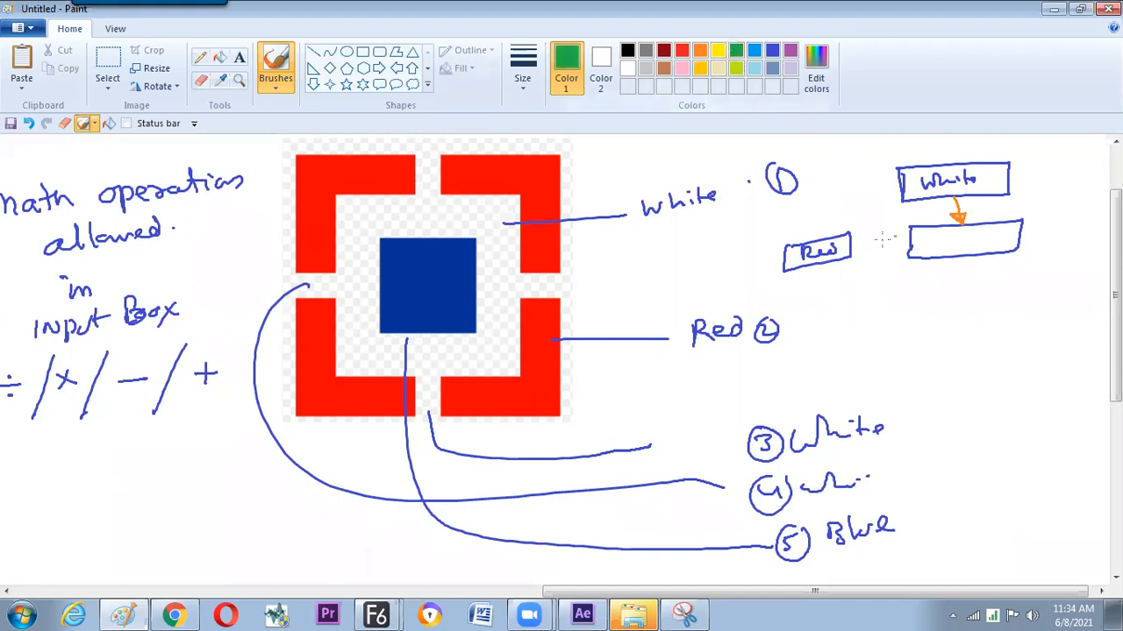
drag(852, 247, 1013, 241)
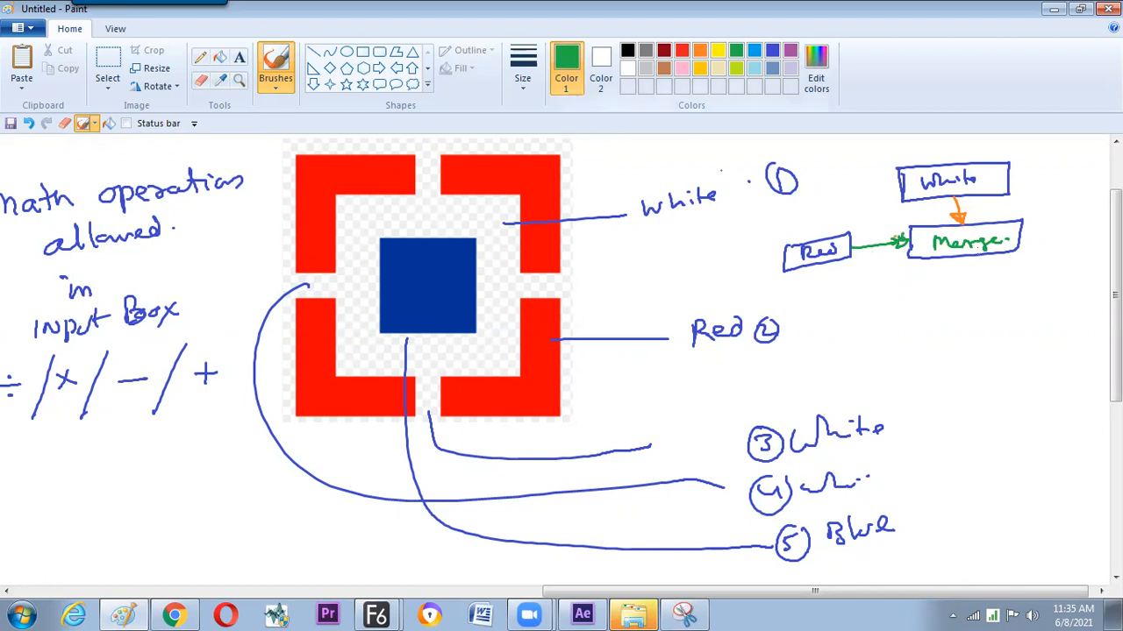
Copy the Red box and its Merge box with their arrows and place the duplicate below the original.
click(110, 75)
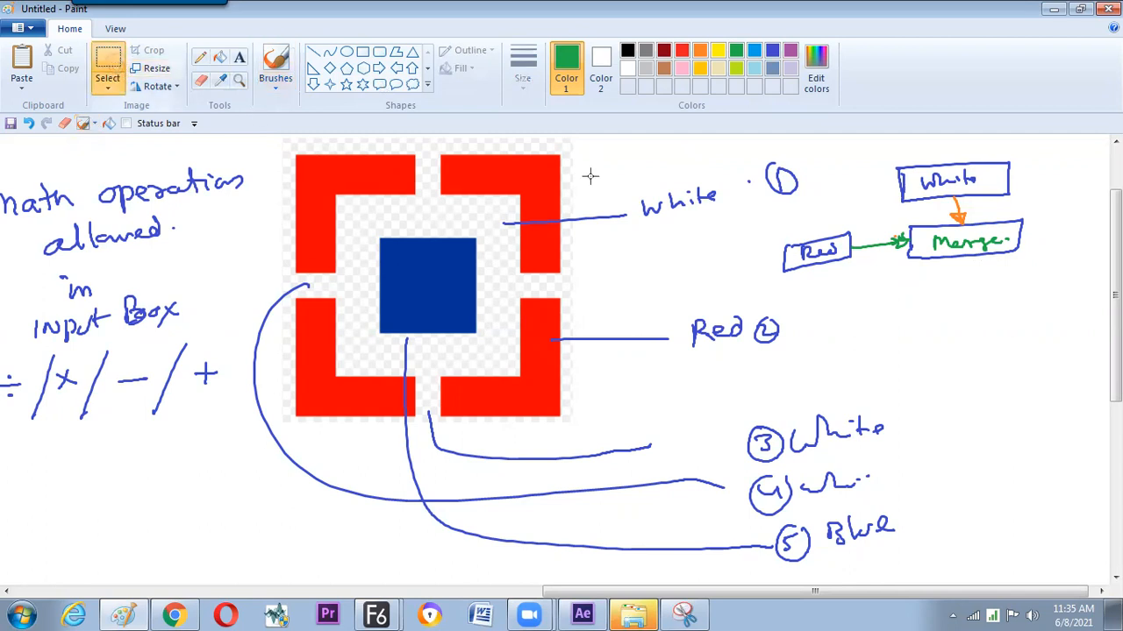
drag(1047, 300, 762, 202)
key(ctrl)
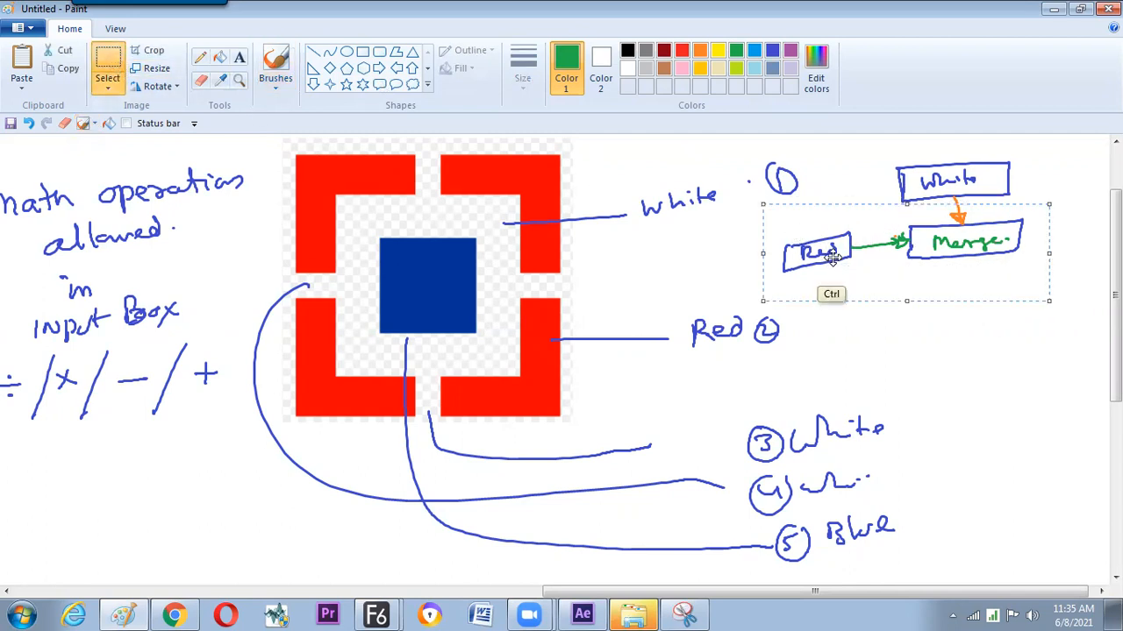
key(ctrl+c)
key(ctrl+v)
mouse_move(154, 181)
mouse_down()
mouse_move(978, 367)
mouse_move(950, 315)
mouse_up()
click(991, 396)
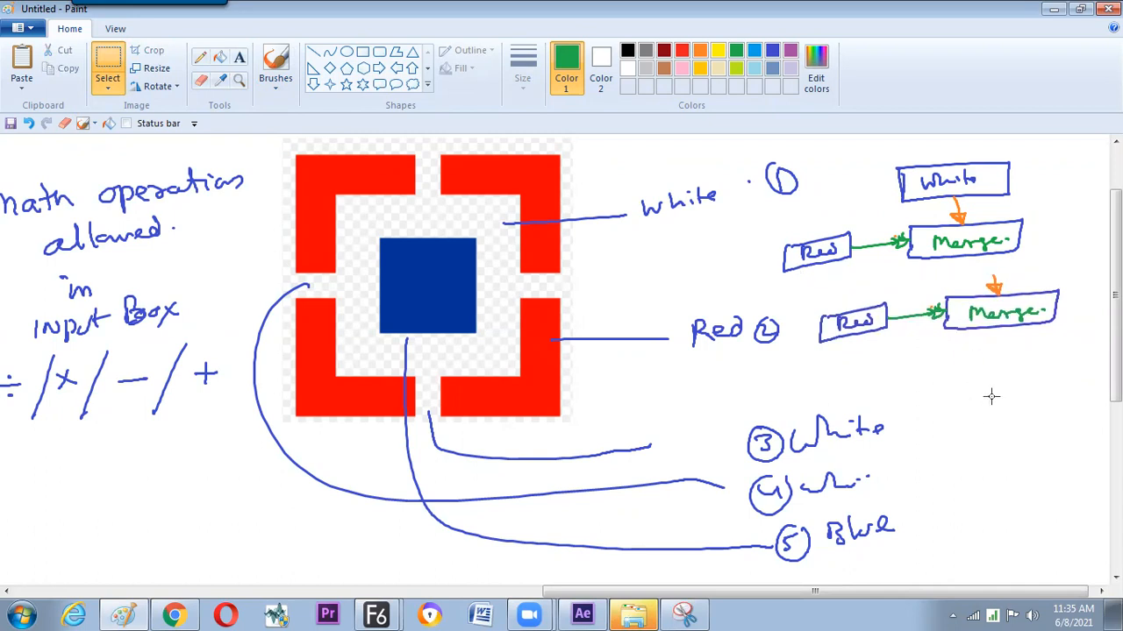
Link the first Merge to the second in orange, and overwrite the copied Red box with White, connected to label 3.
click(277, 66)
drag(995, 279, 987, 258)
key(ctrl+z)
click(700, 50)
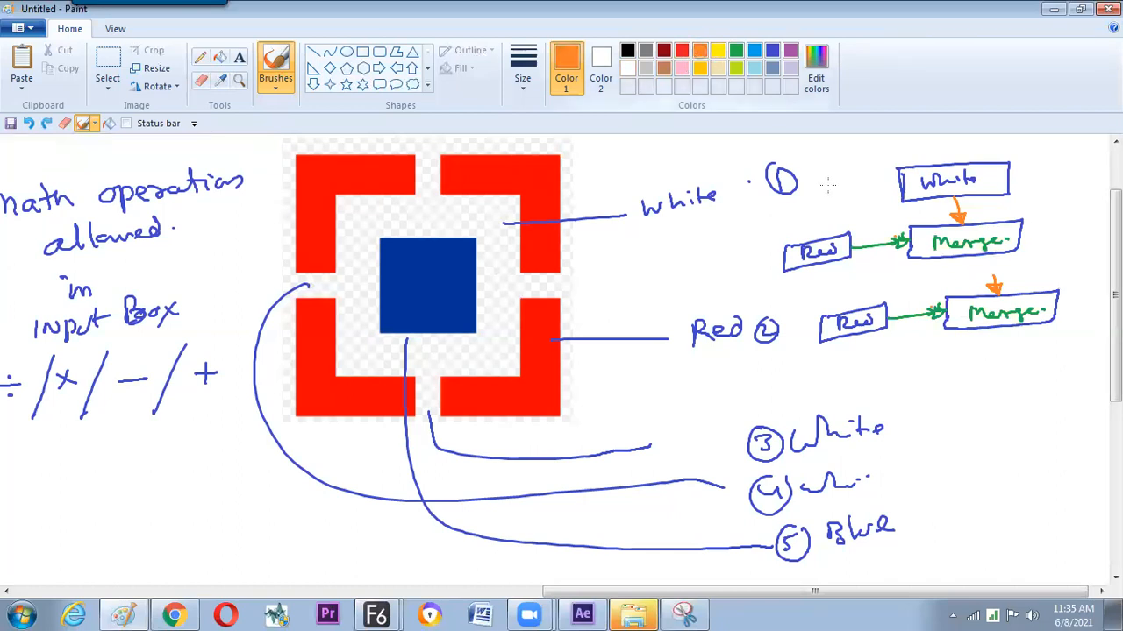
drag(988, 257, 993, 277)
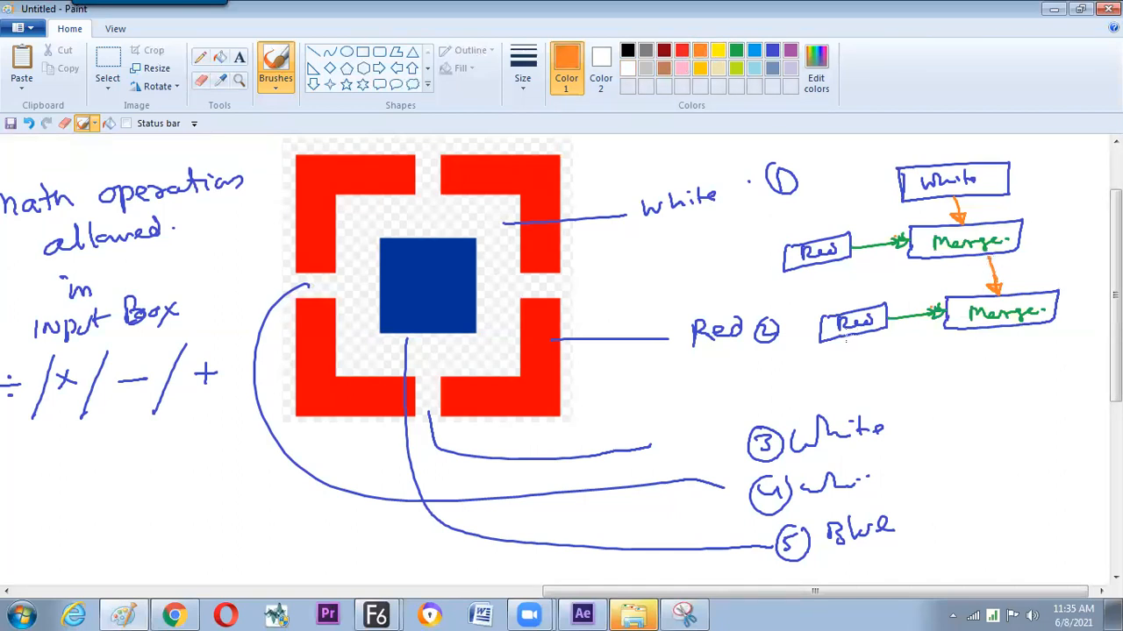
mouse_move(785, 425)
mouse_down()
mouse_move(829, 325)
mouse_move(887, 318)
mouse_up()
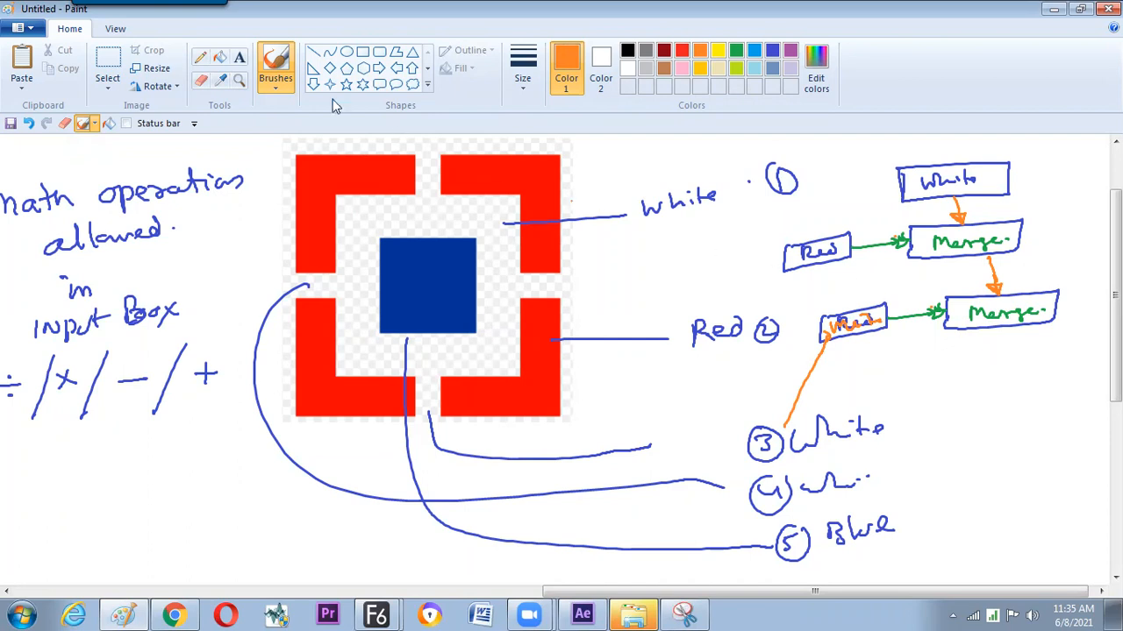
Duplicate the second Merge box with its incoming arrows and place the copy below as a third Merge.
click(108, 63)
drag(911, 265, 1090, 358)
key(ctrl+c)
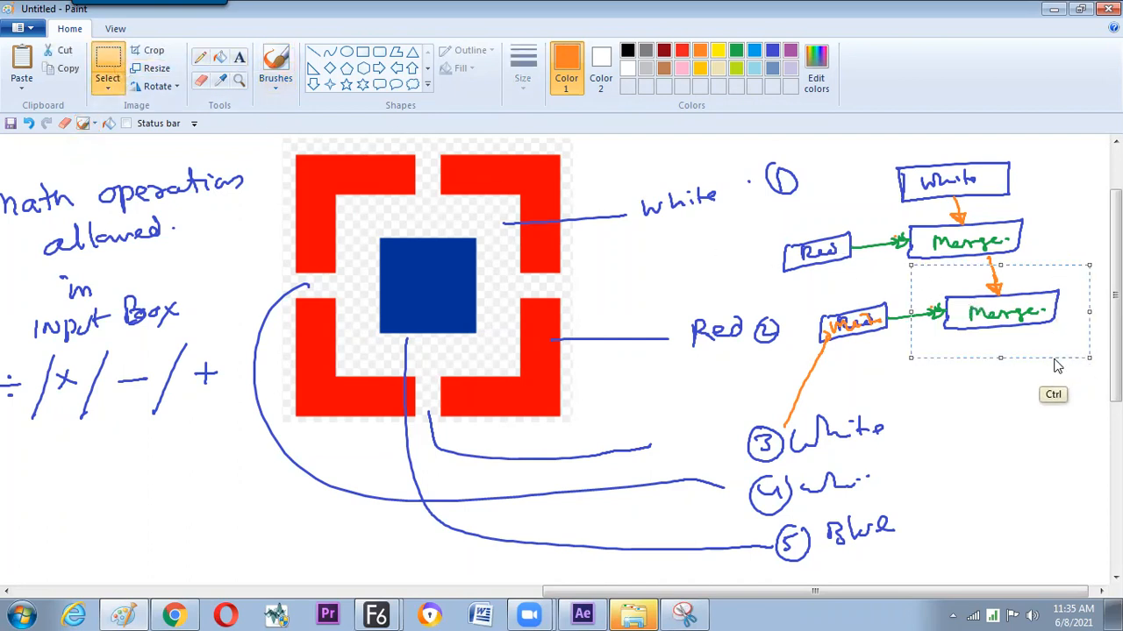
key(ctrl+v)
drag(114, 190, 1041, 381)
click(1029, 468)
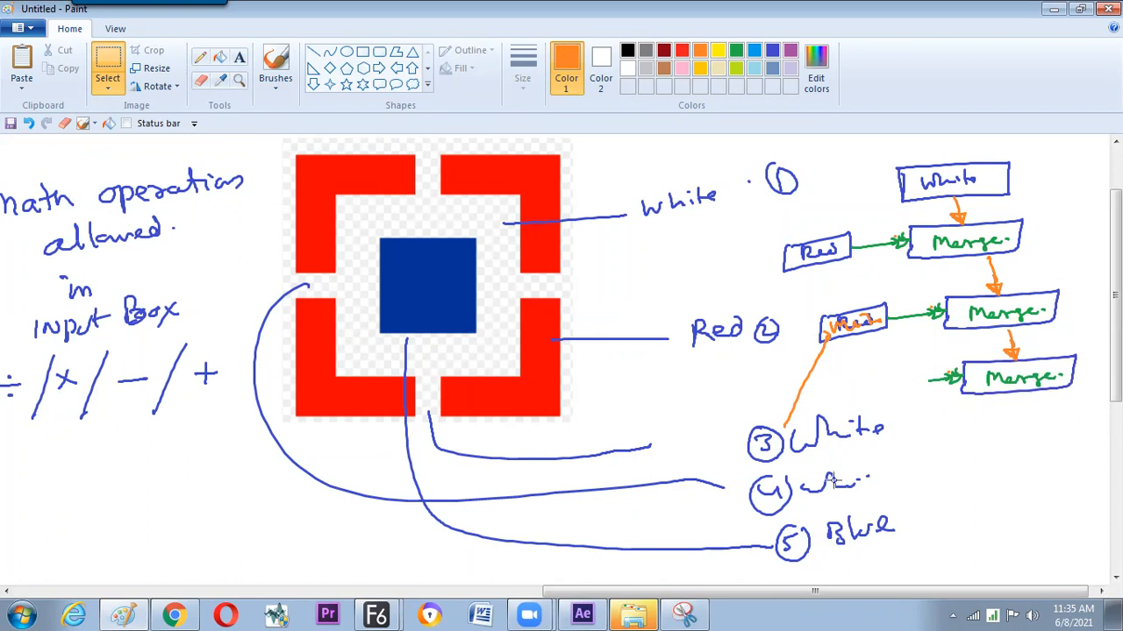
Link white layer 4 to the third Merge in orange and paste a fourth Merge box below it.
click(275, 67)
drag(898, 465, 933, 382)
key(ctrl+v)
drag(114, 186, 1072, 447)
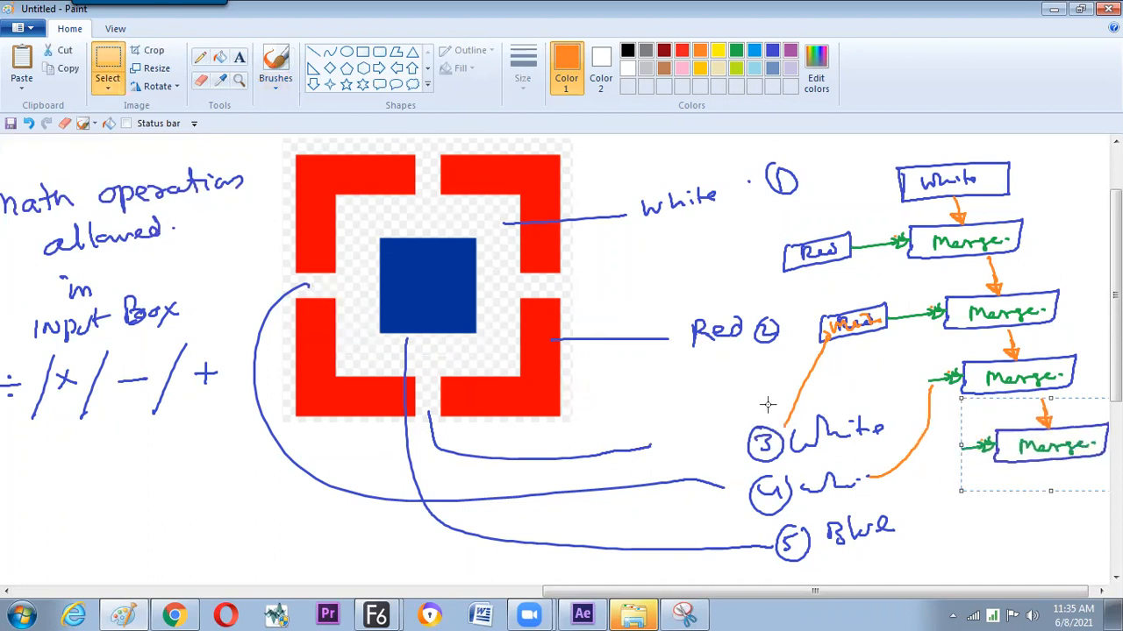
Link blue layer 5 to the fourth Merge, and draw a vertical orange divider between the math notes and the logo.
click(275, 66)
mouse_move(898, 518)
mouse_down()
mouse_move(942, 500)
mouse_move(980, 447)
mouse_up()
drag(928, 384, 940, 382)
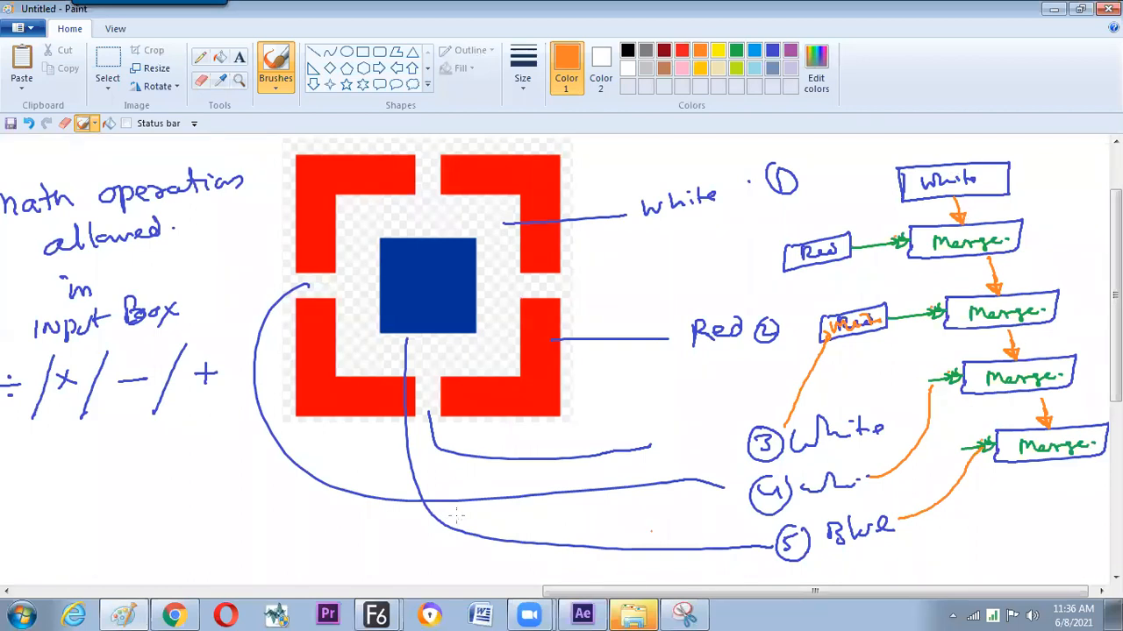
drag(649, 591, 685, 591)
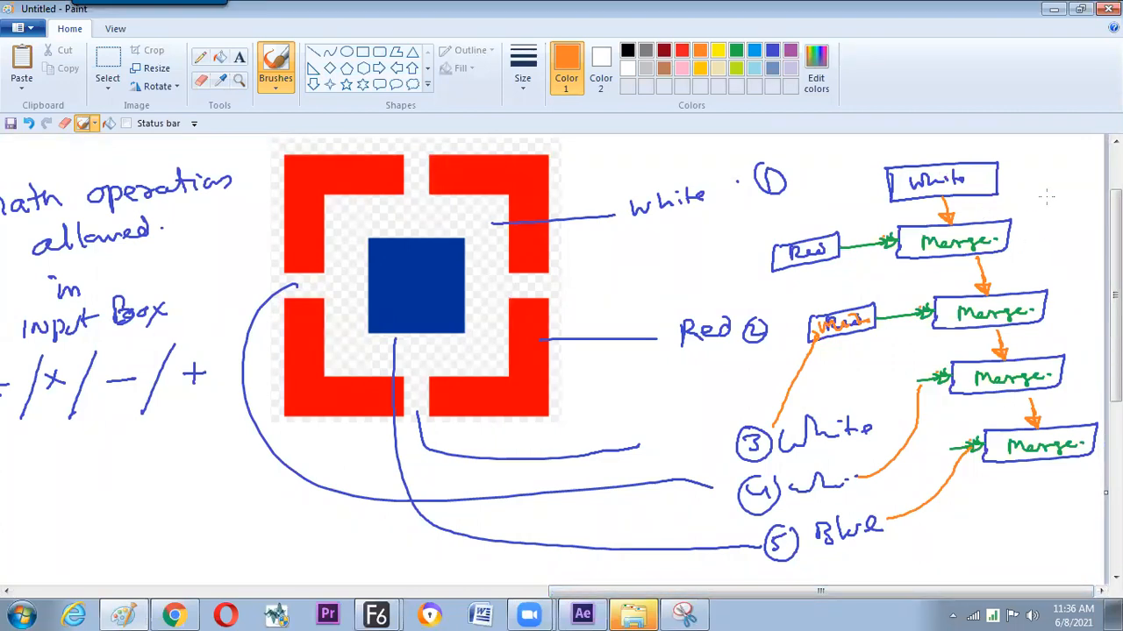
drag(250, 204, 253, 510)
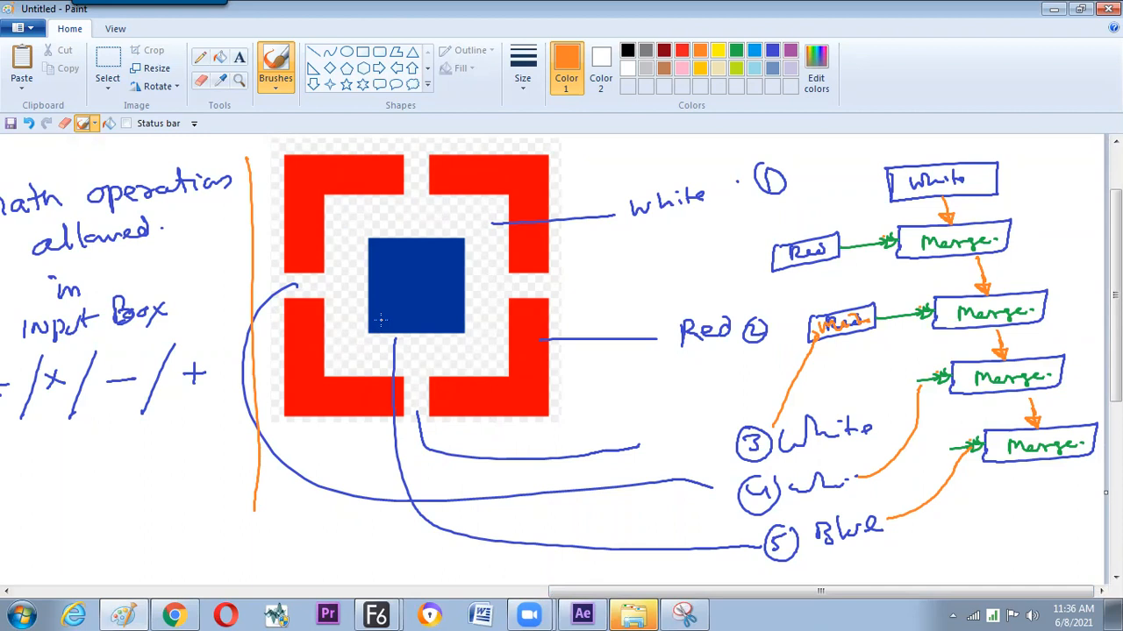
Switch to Composition2 in Fusion and delete all the nodes in the flow.
key(alt+Tab)
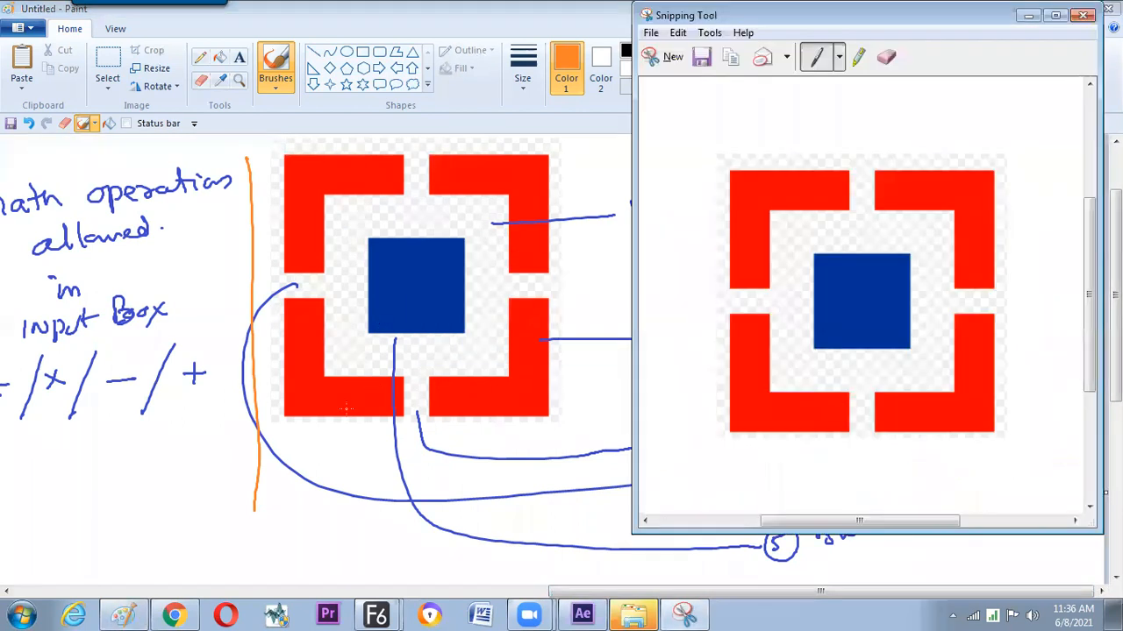
click(377, 614)
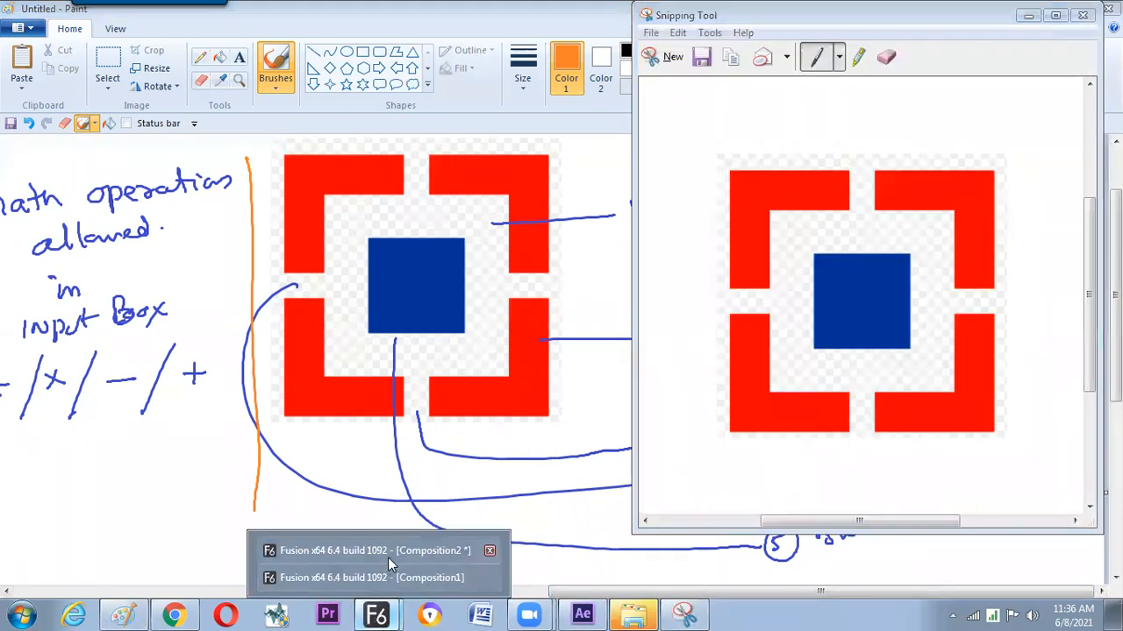
click(386, 560)
drag(126, 338, 396, 474)
key(Delete)
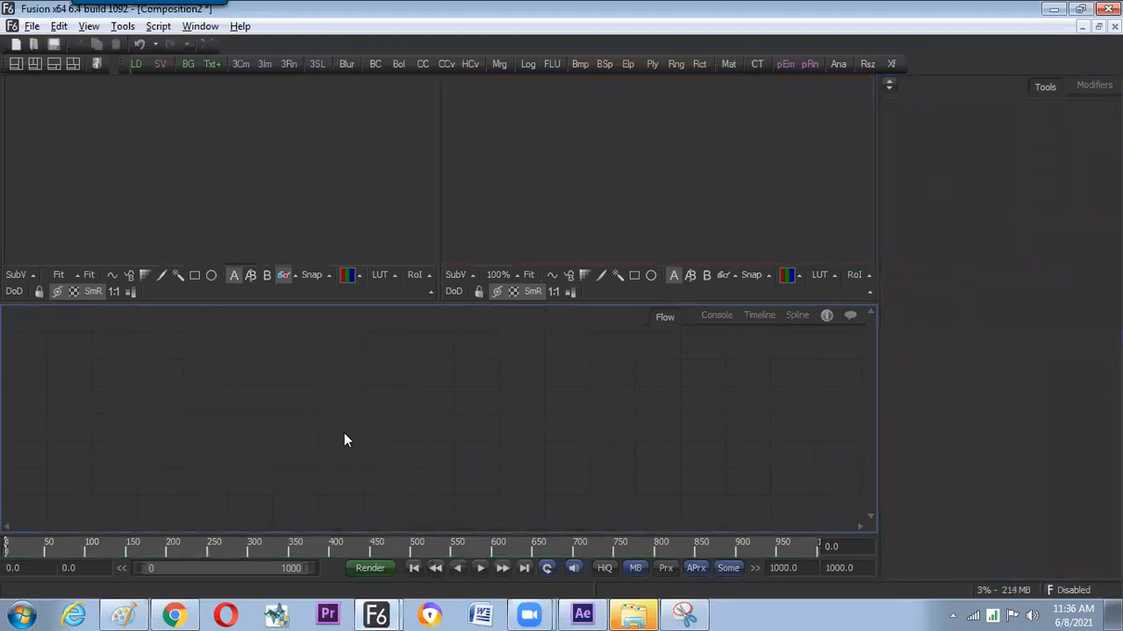
Add a Background node to the flow and set its width and height to 800.
drag(186, 66, 220, 373)
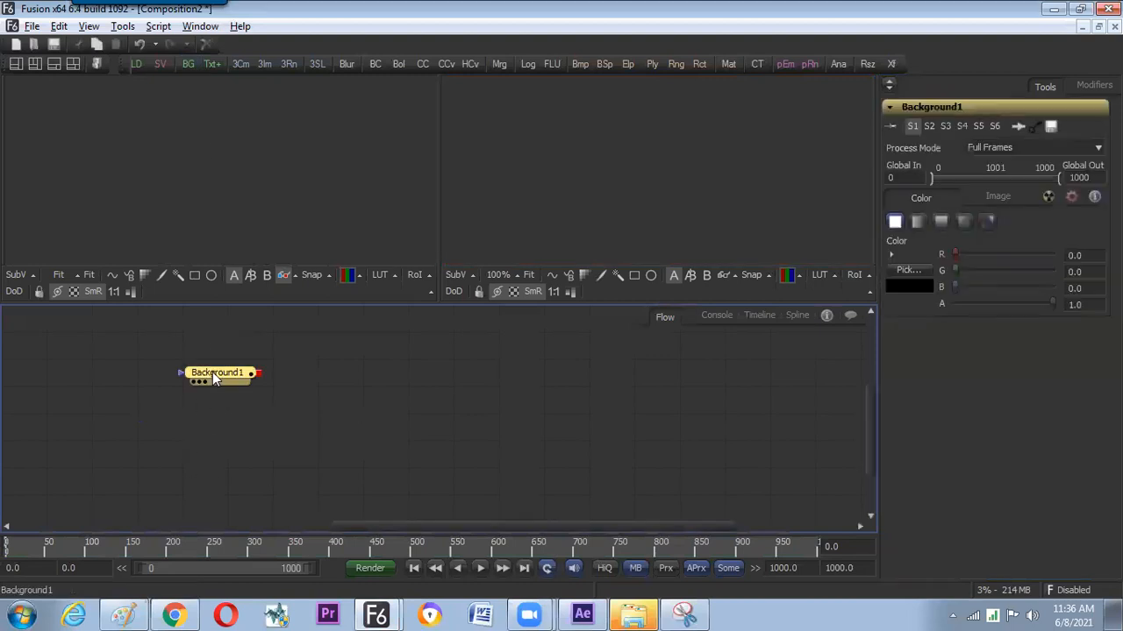
click(997, 197)
click(1077, 244)
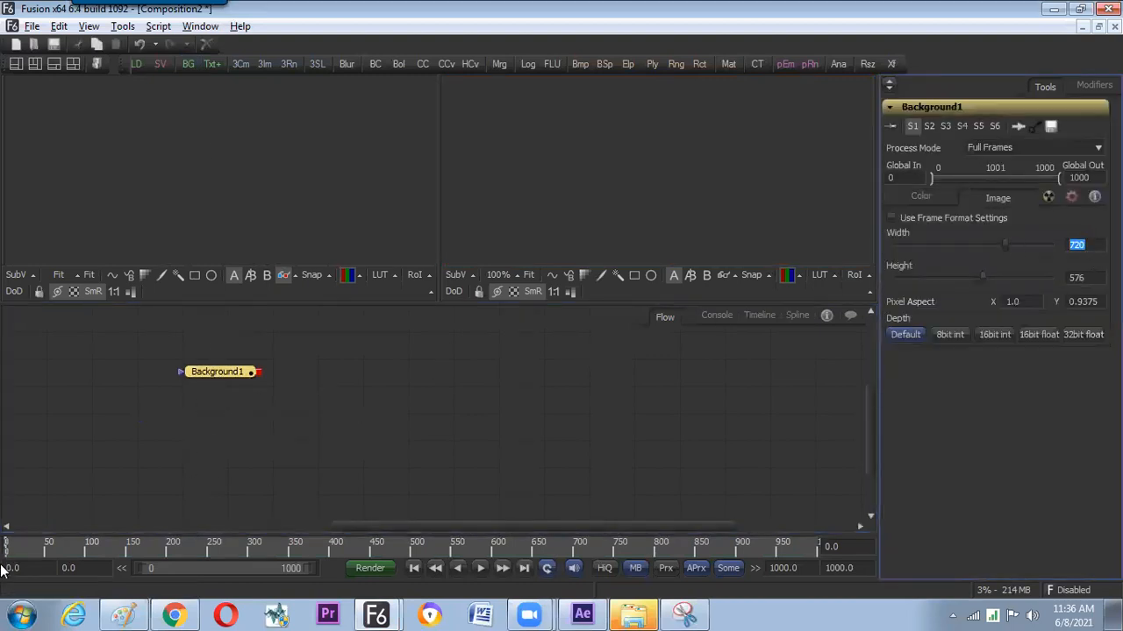
text(800)
key(Tab)
text(800)
key(Tab)
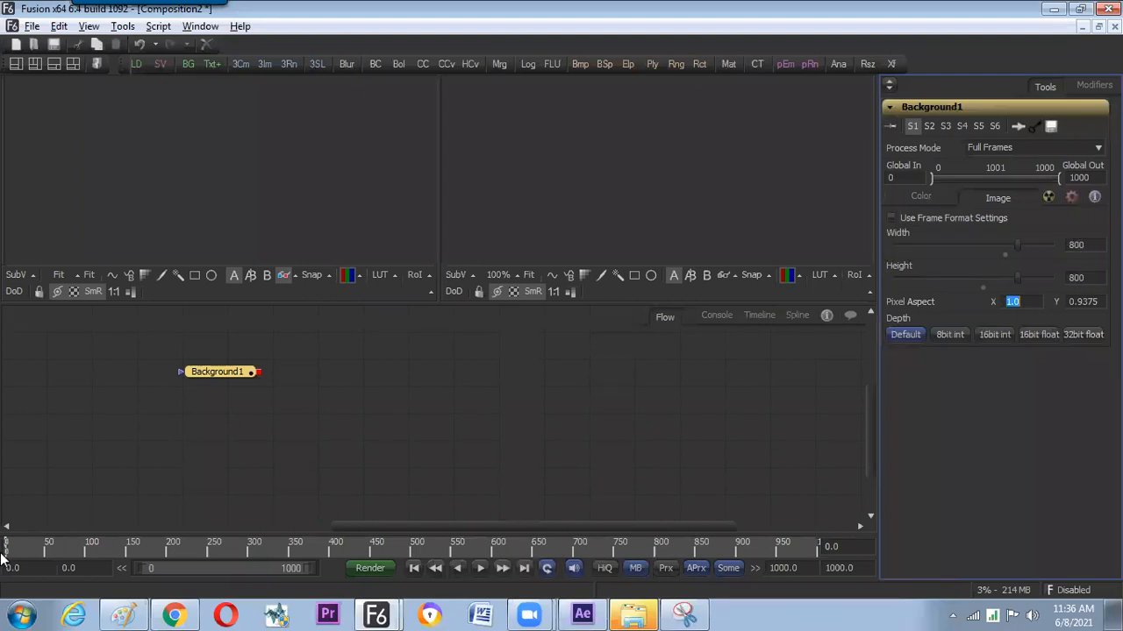
Set the Background node's colour to white using the colour wheel's value control.
click(914, 196)
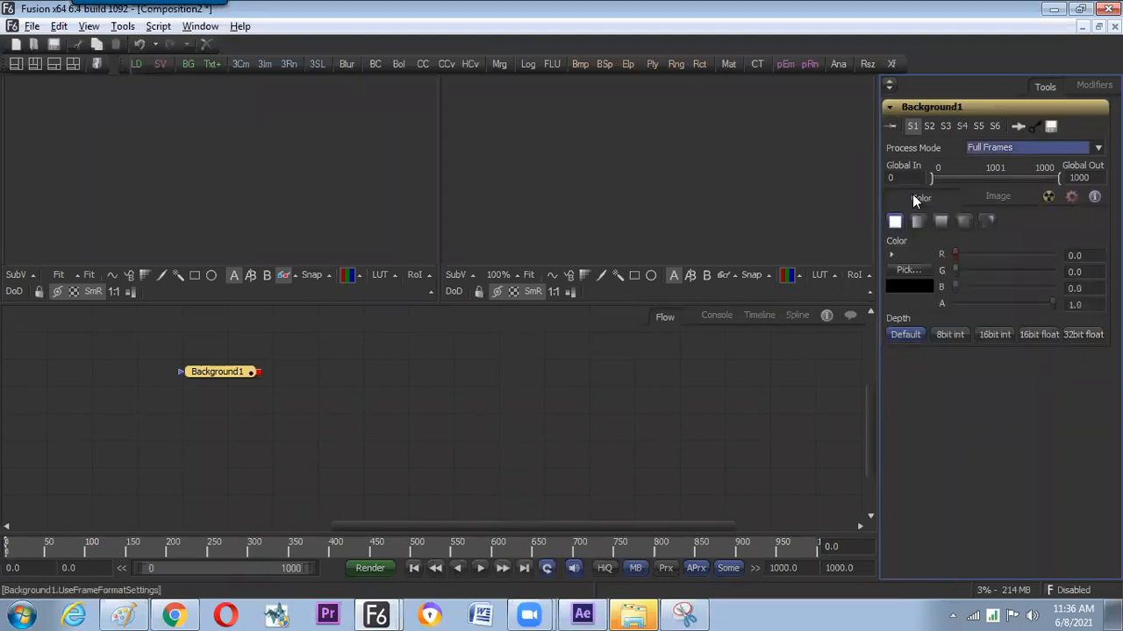
click(955, 254)
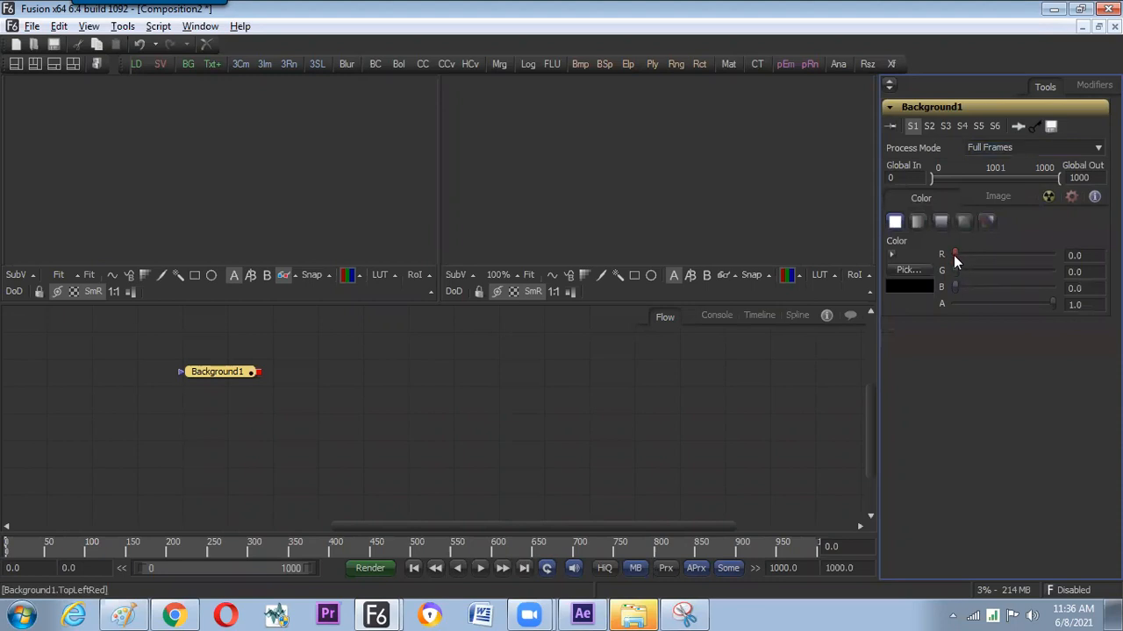
click(891, 255)
click(1040, 286)
click(1042, 260)
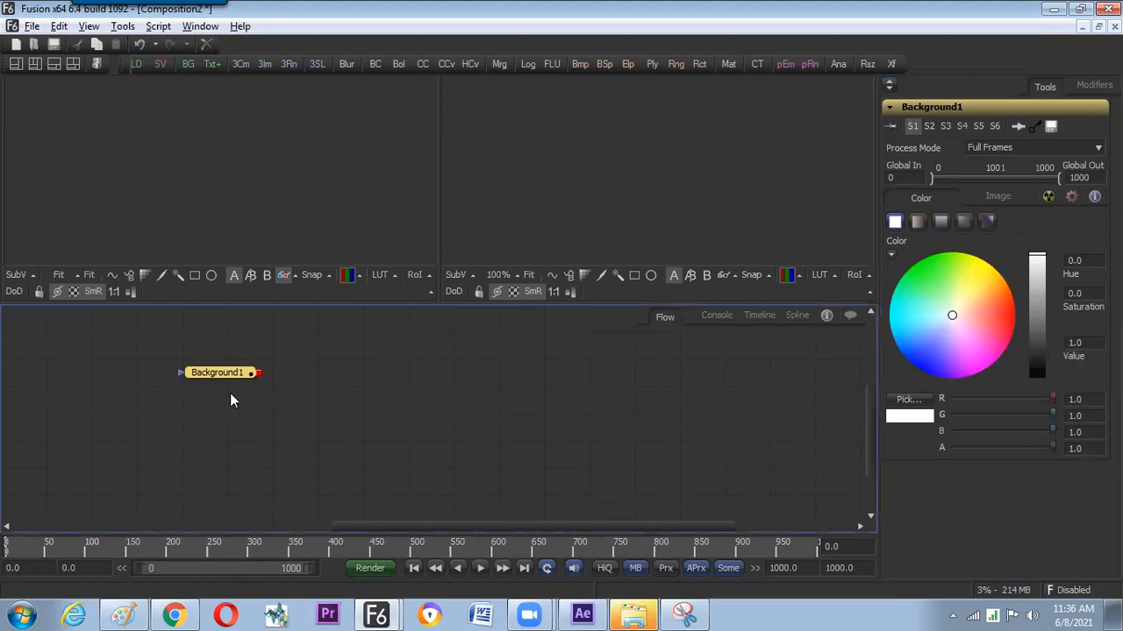
Display the white Background1 node in the first viewer and shift the node slightly up and across in the flow.
key(1)
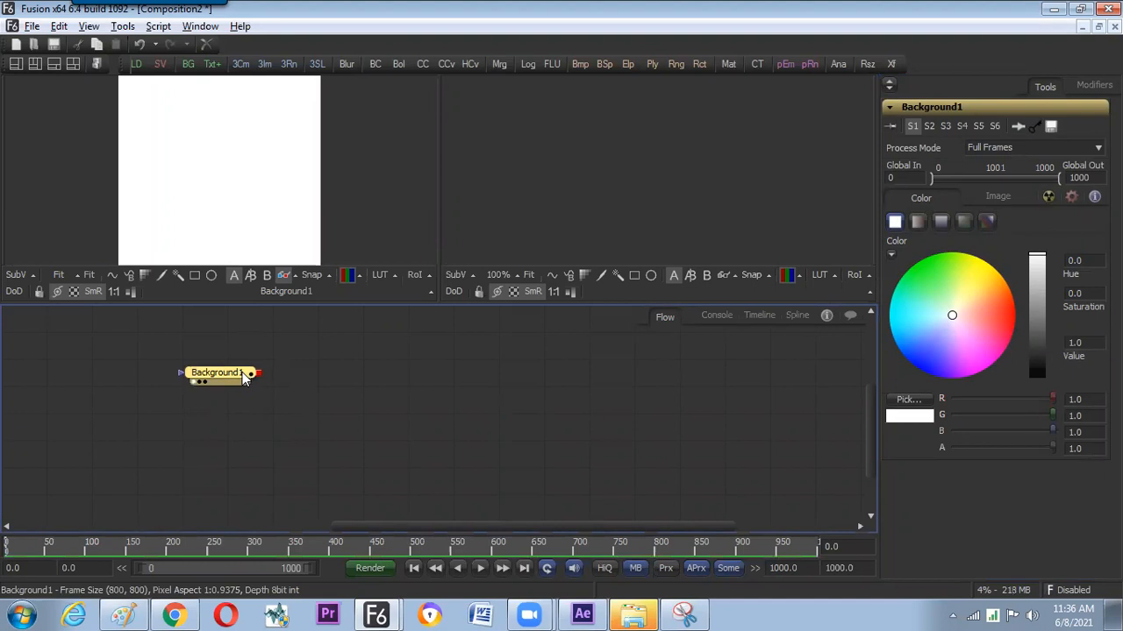
drag(237, 381, 268, 357)
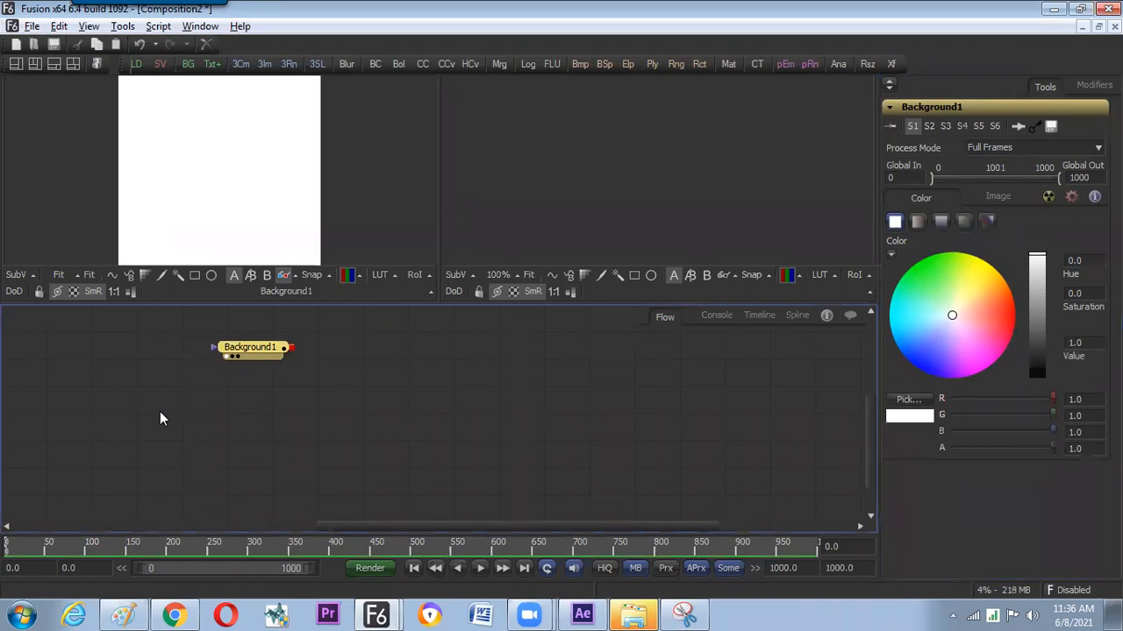
click(120, 403)
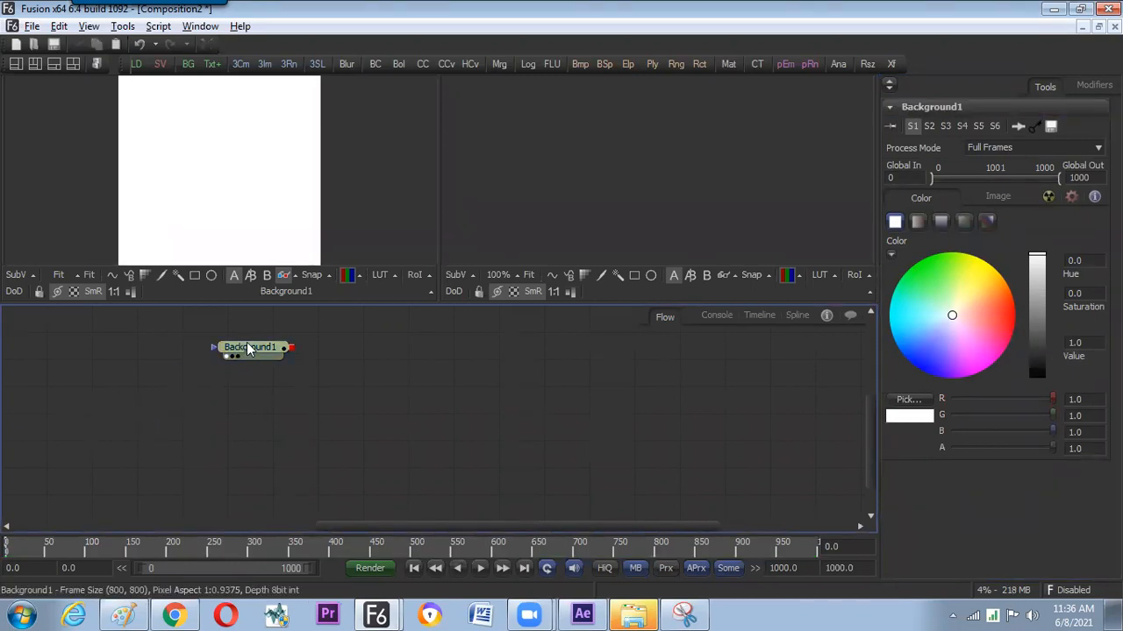
Duplicate the Background1 node, display the copy in the second viewer and fit its image to that viewer.
key(ctrl+v)
drag(88, 408, 294, 354)
drag(367, 338, 571, 190)
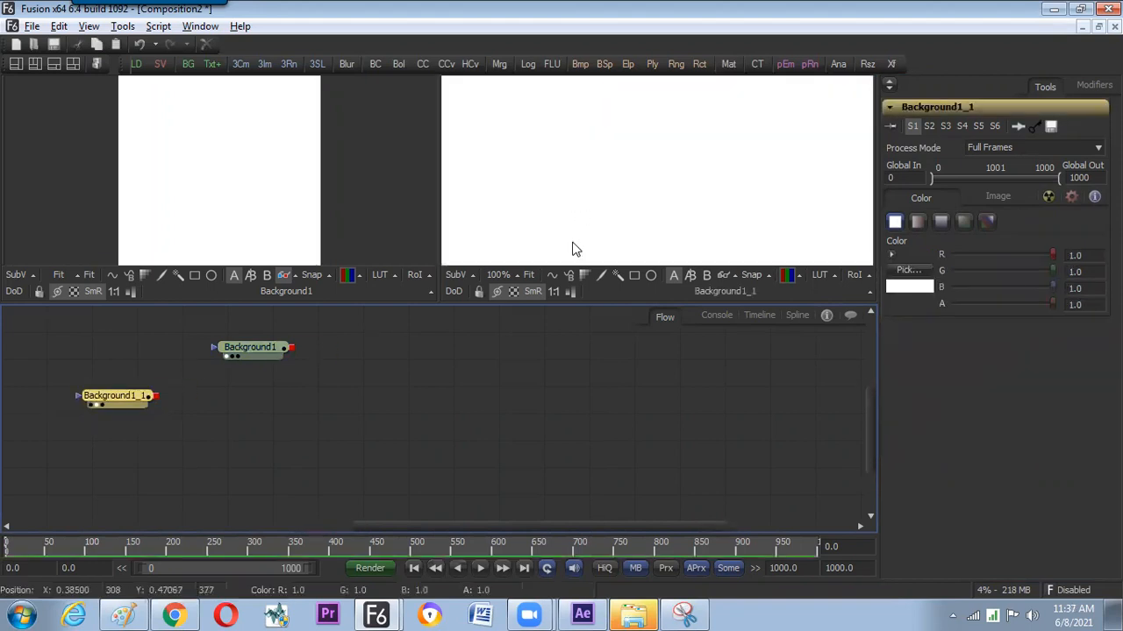
click(530, 276)
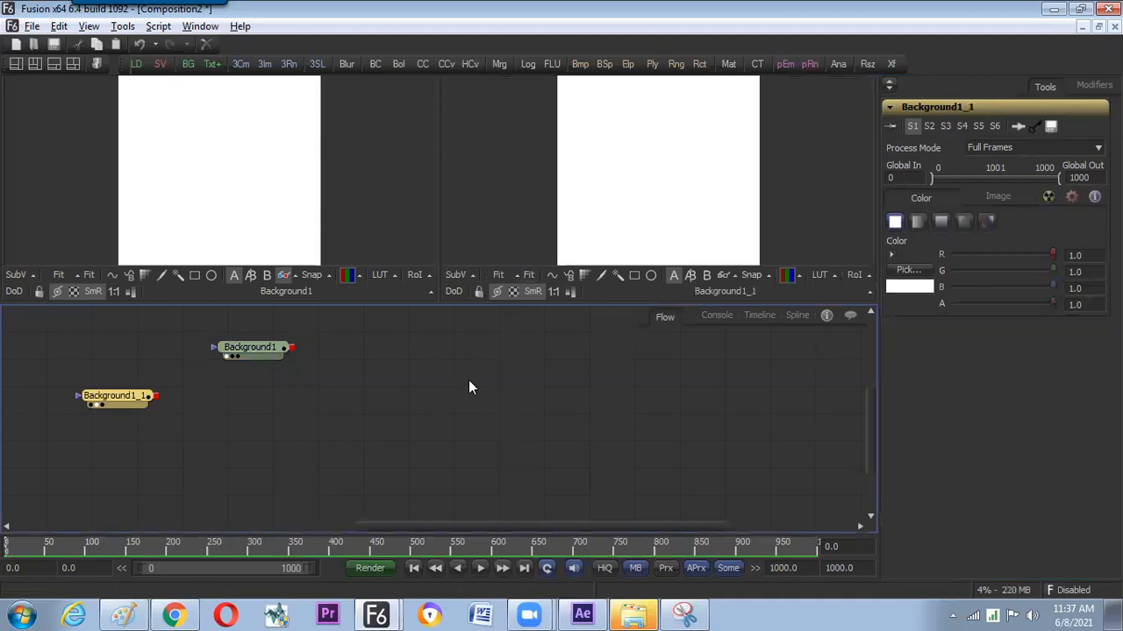
Review the reference logo and the Paint layer plan, and make the duplicated Background red in Fusion by setting green and blue to 0.0.
key(alt+Tab)
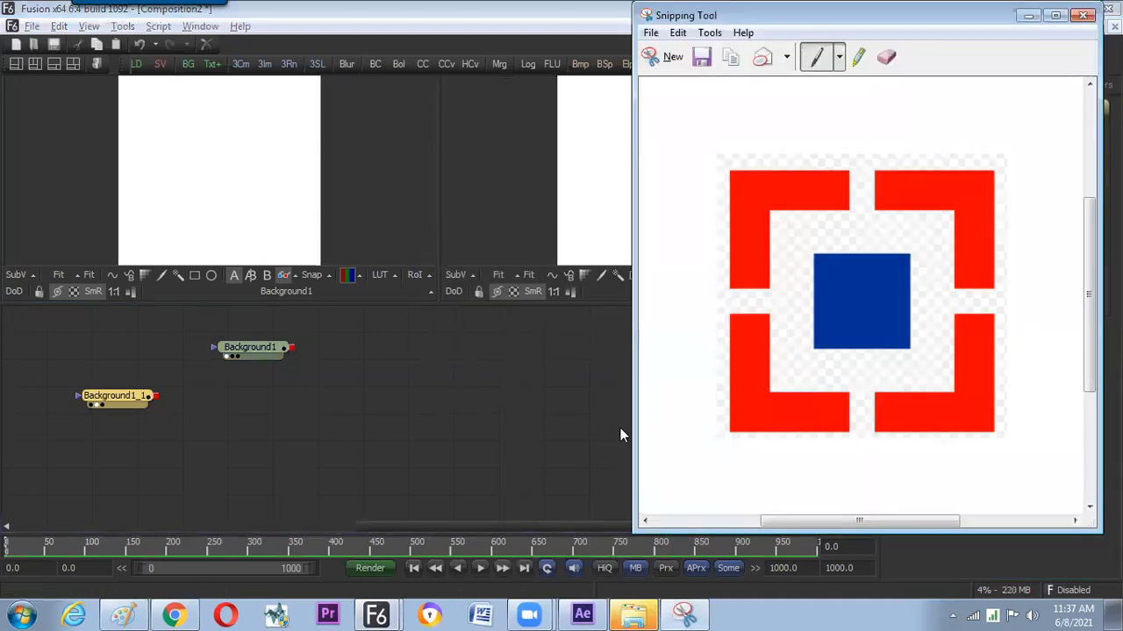
click(126, 614)
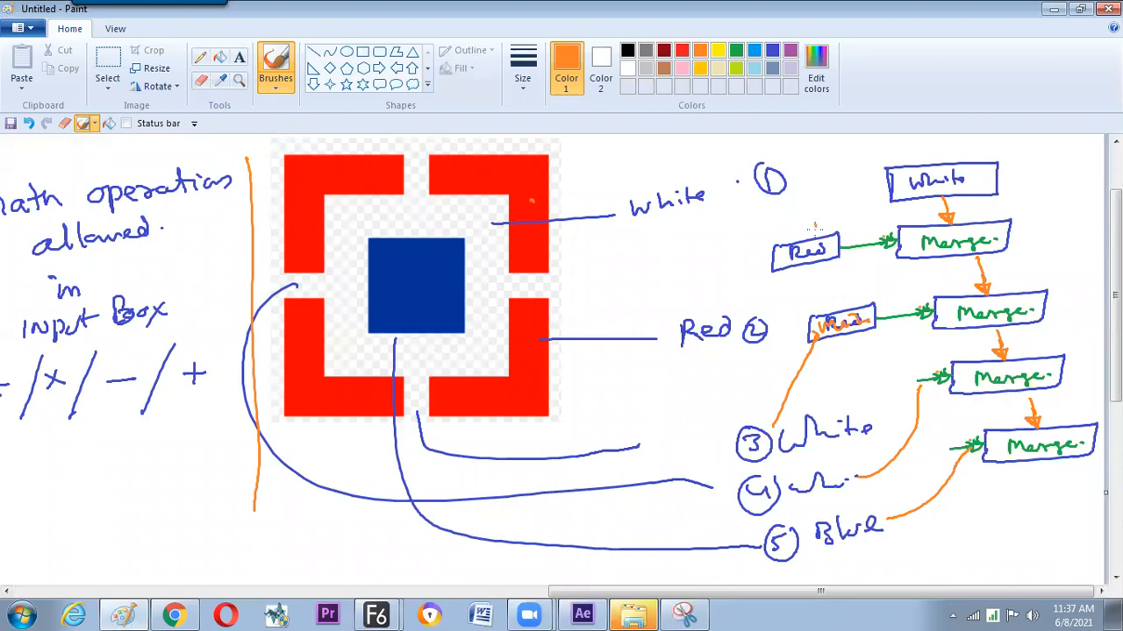
key(alt+Tab)
key(alt+Tab)
key(alt+Tab)
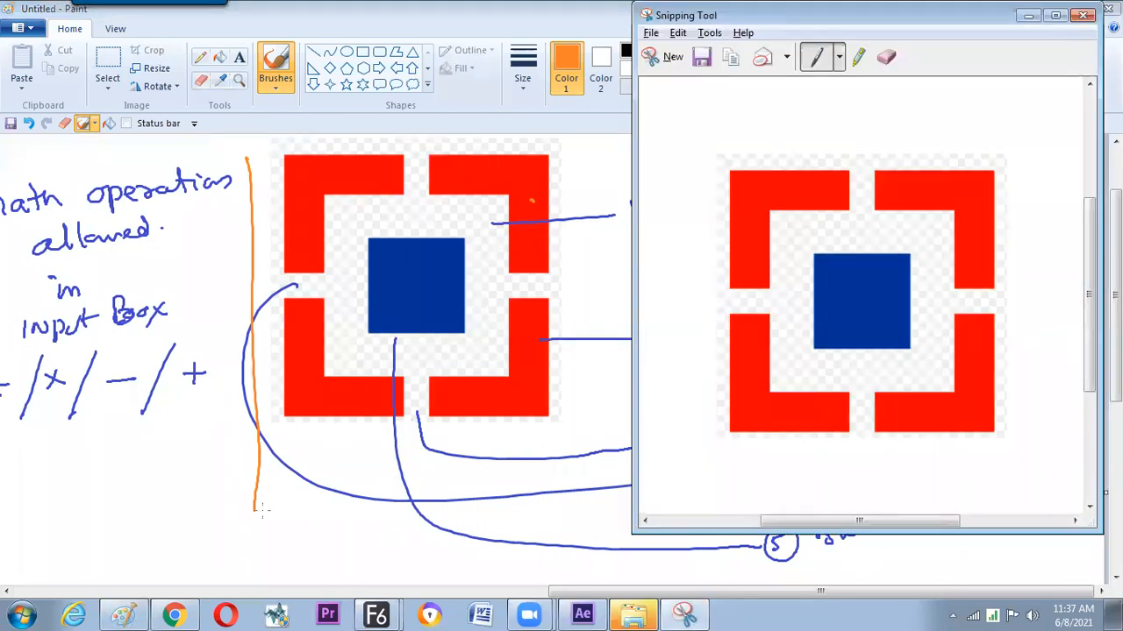
click(376, 614)
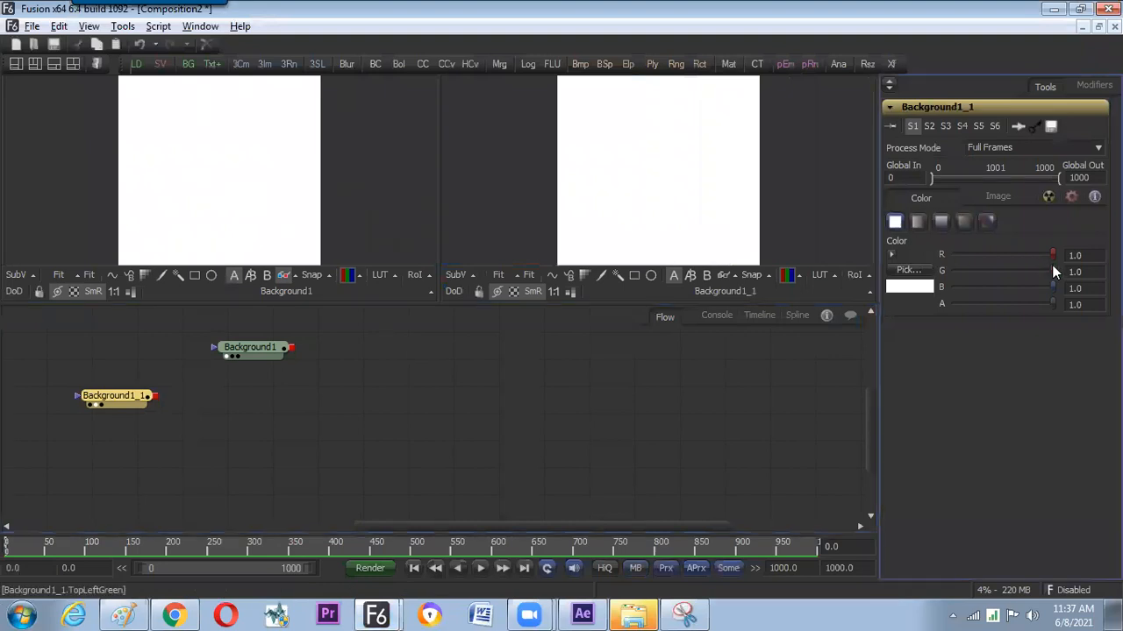
drag(1052, 268, 896, 277)
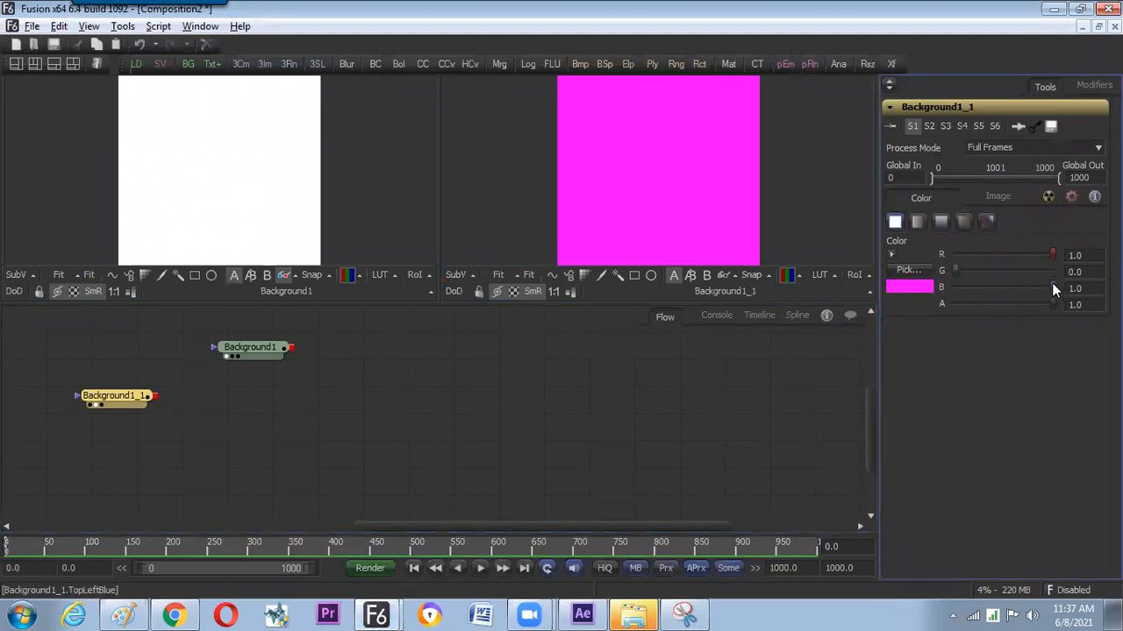
drag(1053, 287, 904, 290)
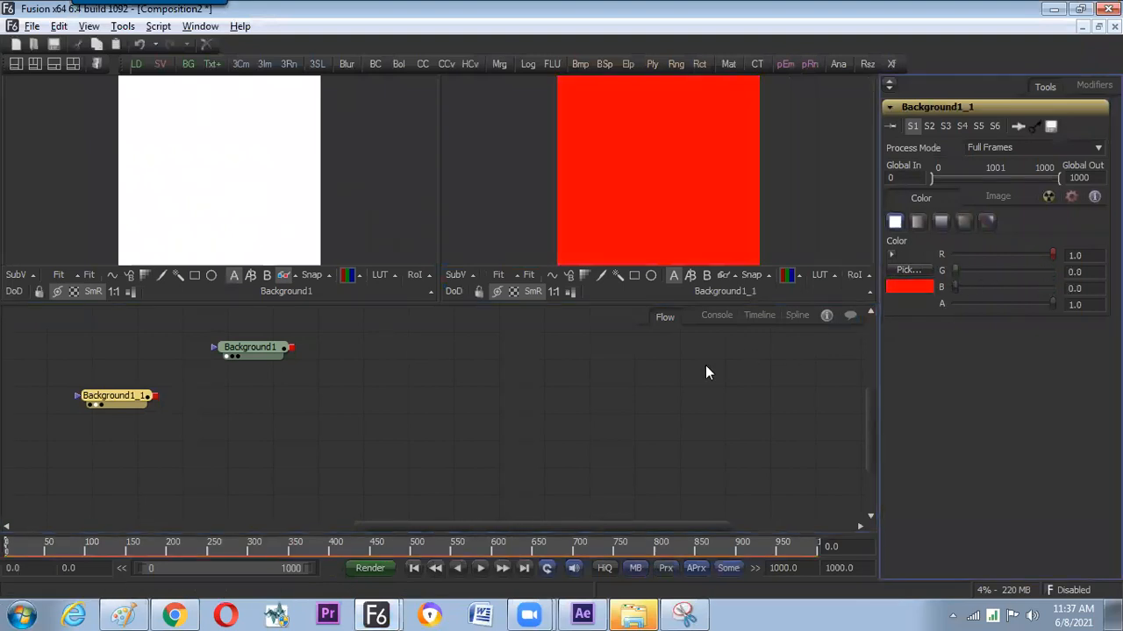
Add a Merge node to the flow and place it directly below the white Background1 node.
click(251, 357)
click(249, 422)
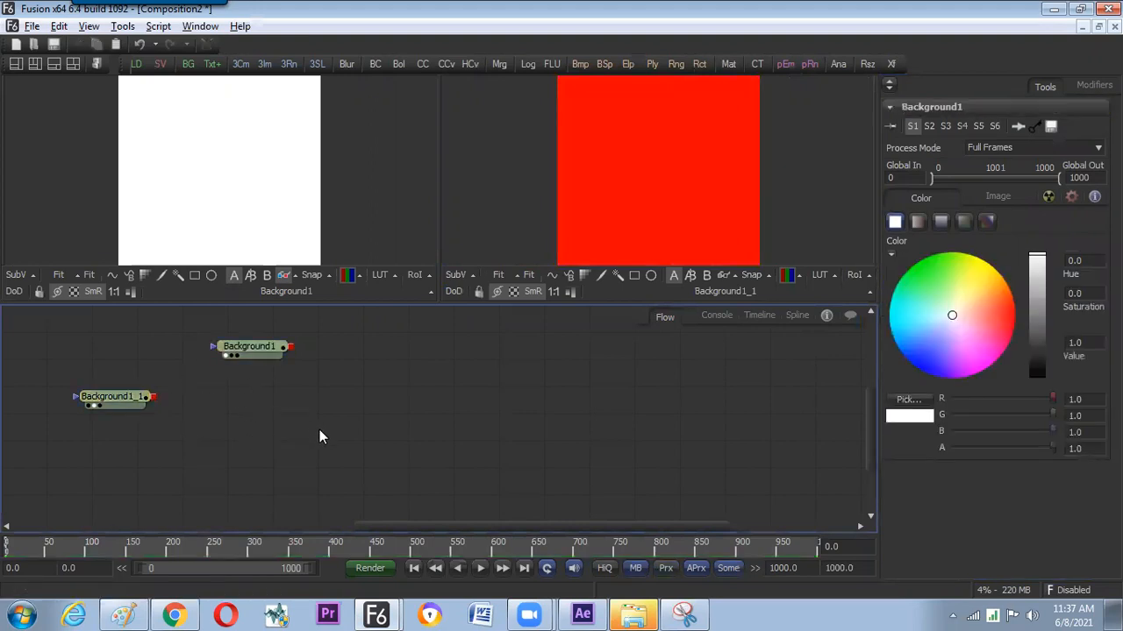
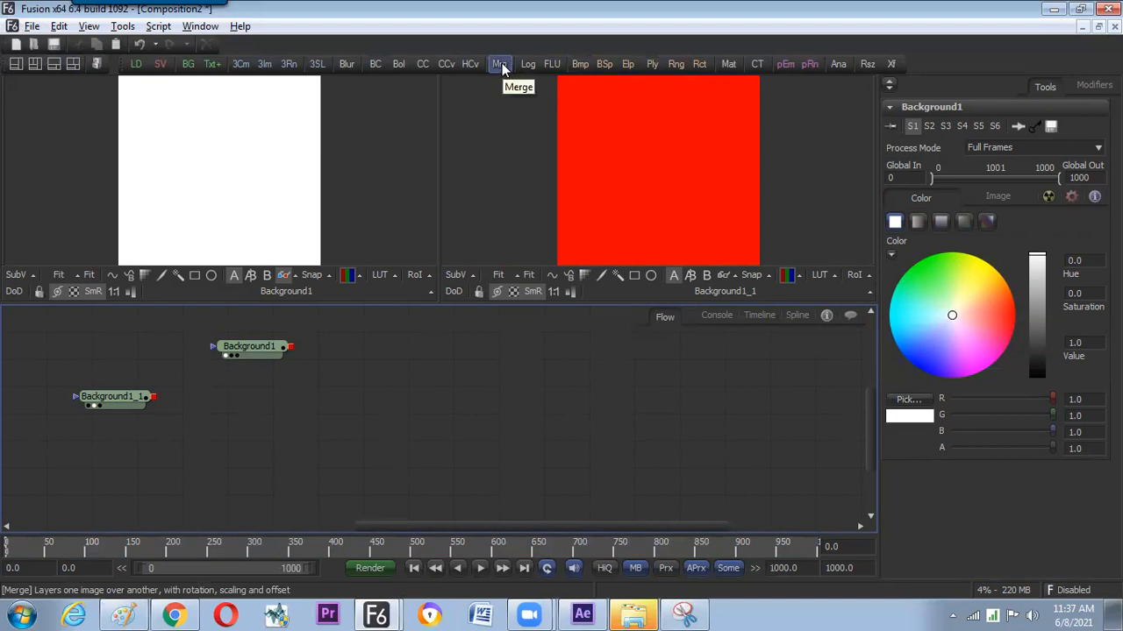
click(121, 27)
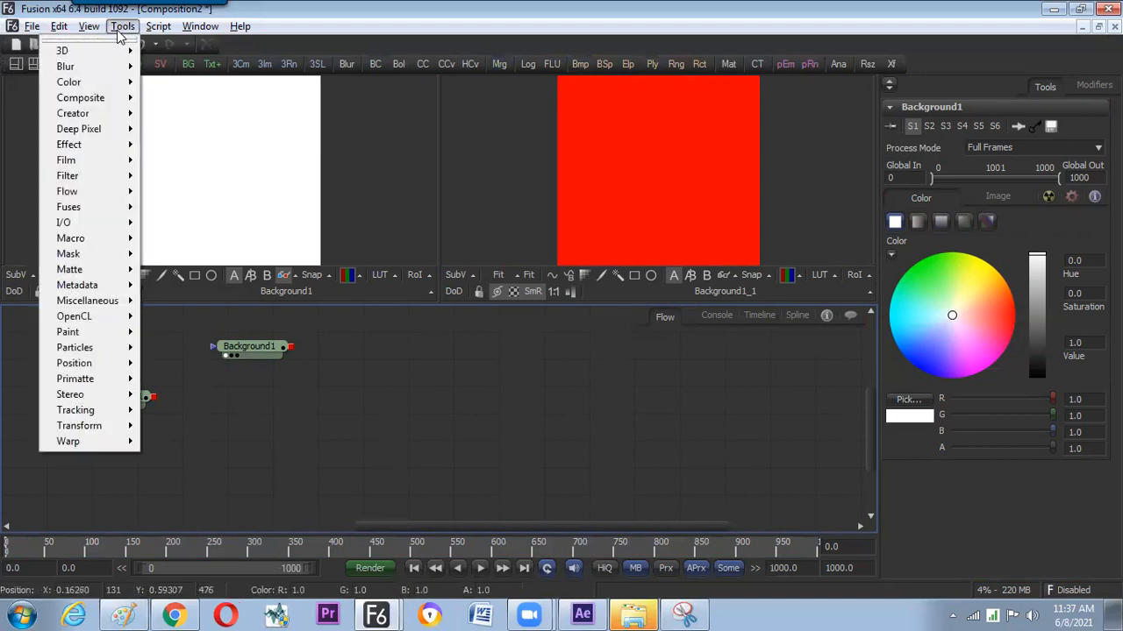
mouse_move(120, 103)
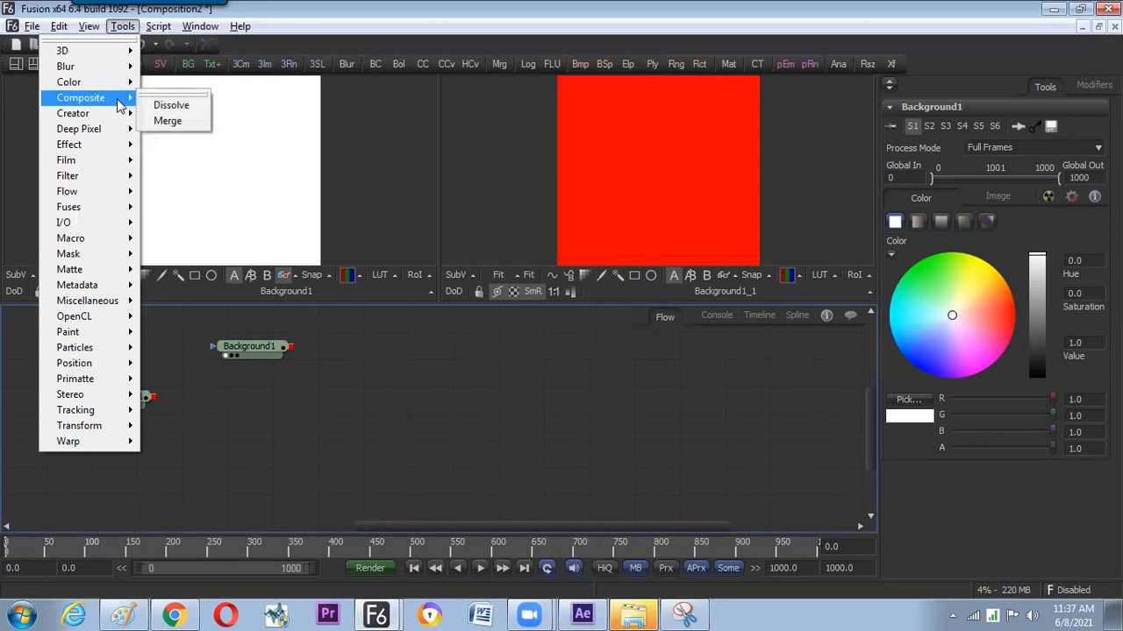
click(172, 123)
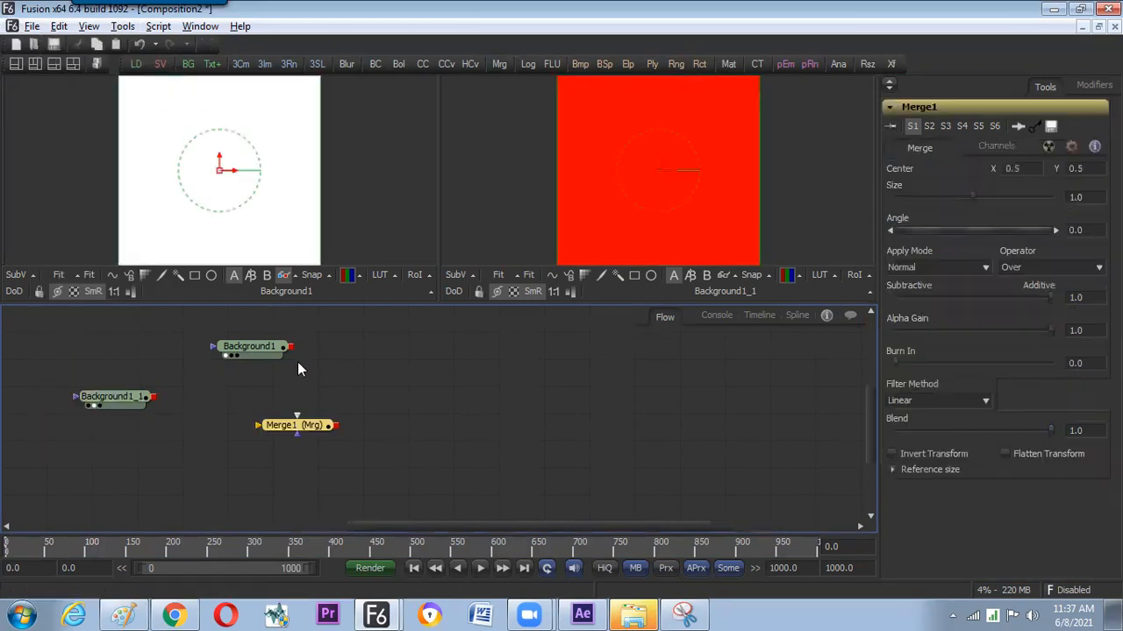
drag(260, 408, 255, 403)
click(260, 449)
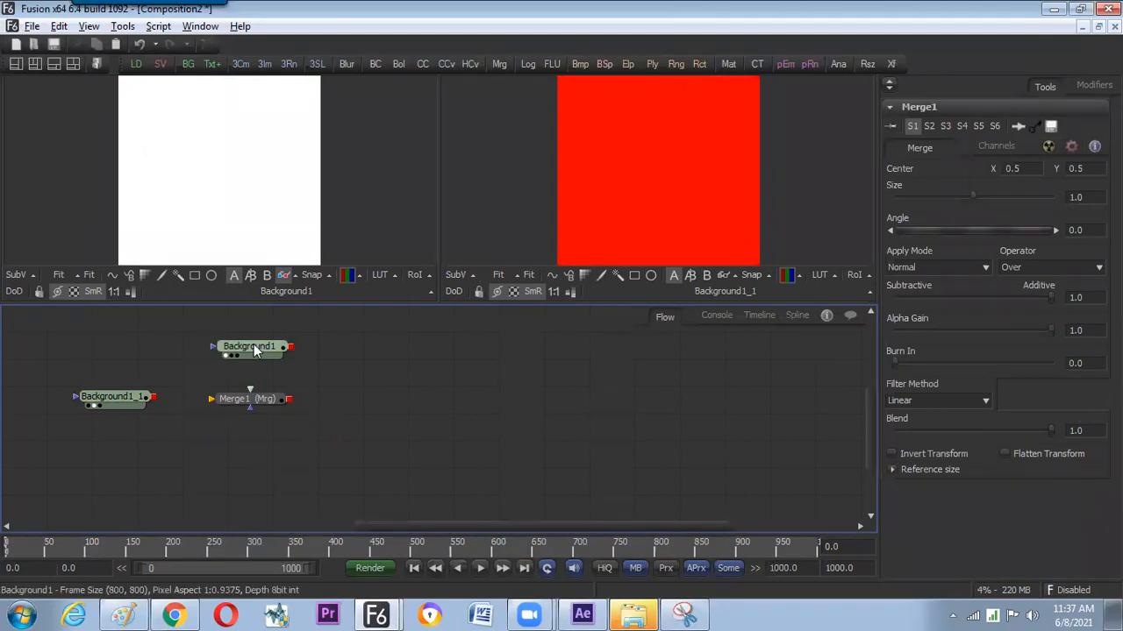
Connect Background1 as the Merge's background and the red Background1_1 as its foreground, and display the Merge in the first viewer.
drag(291, 347, 211, 400)
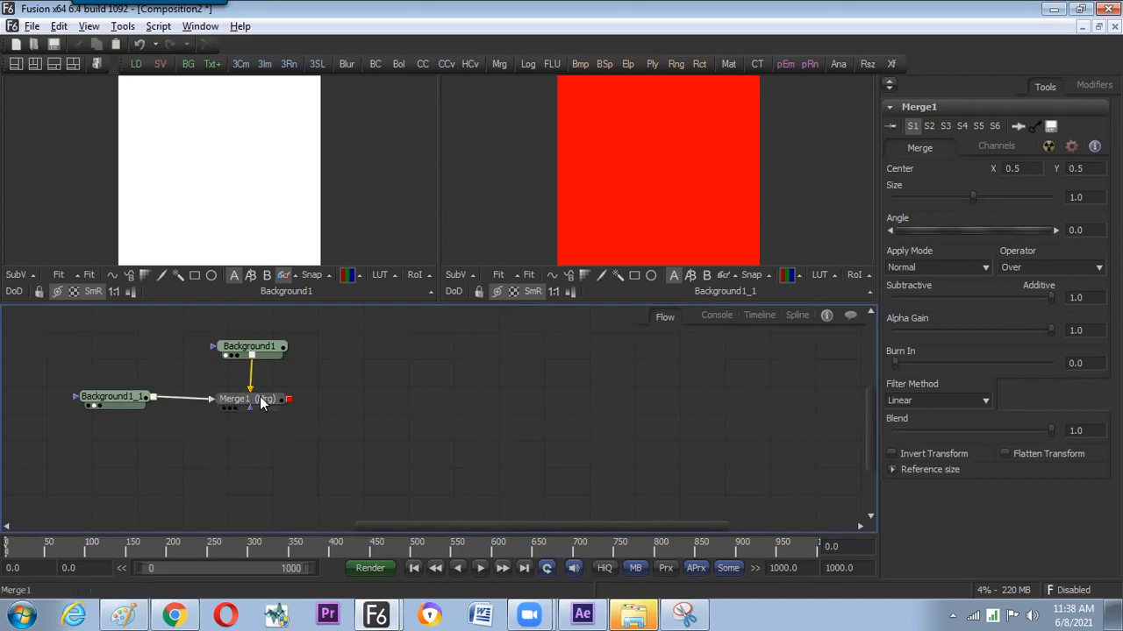
click(262, 402)
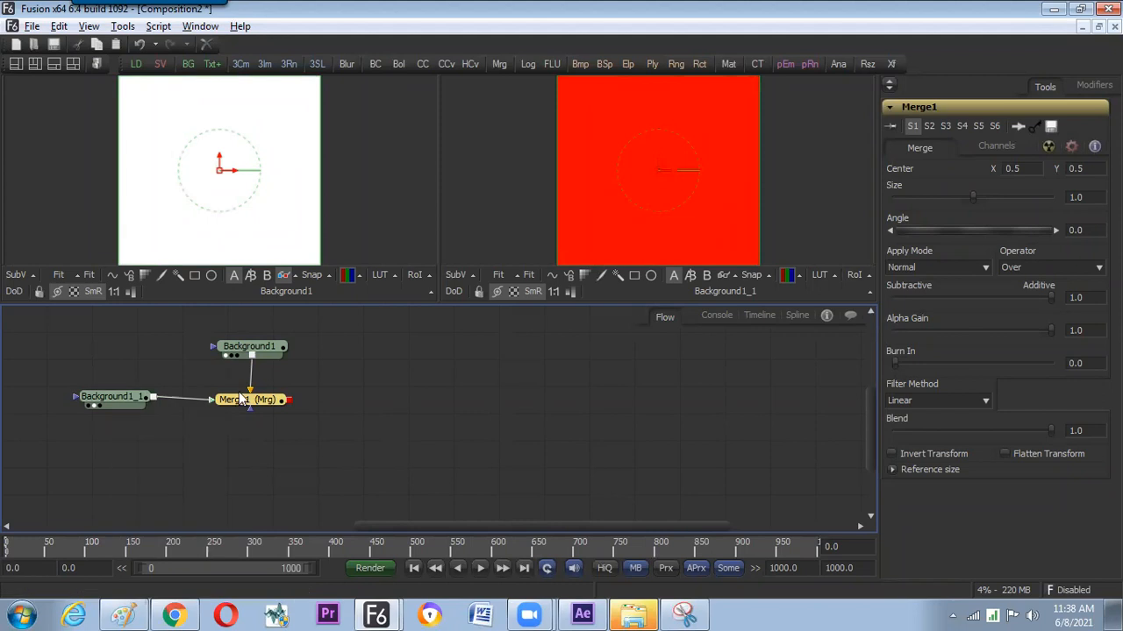
drag(250, 402, 228, 184)
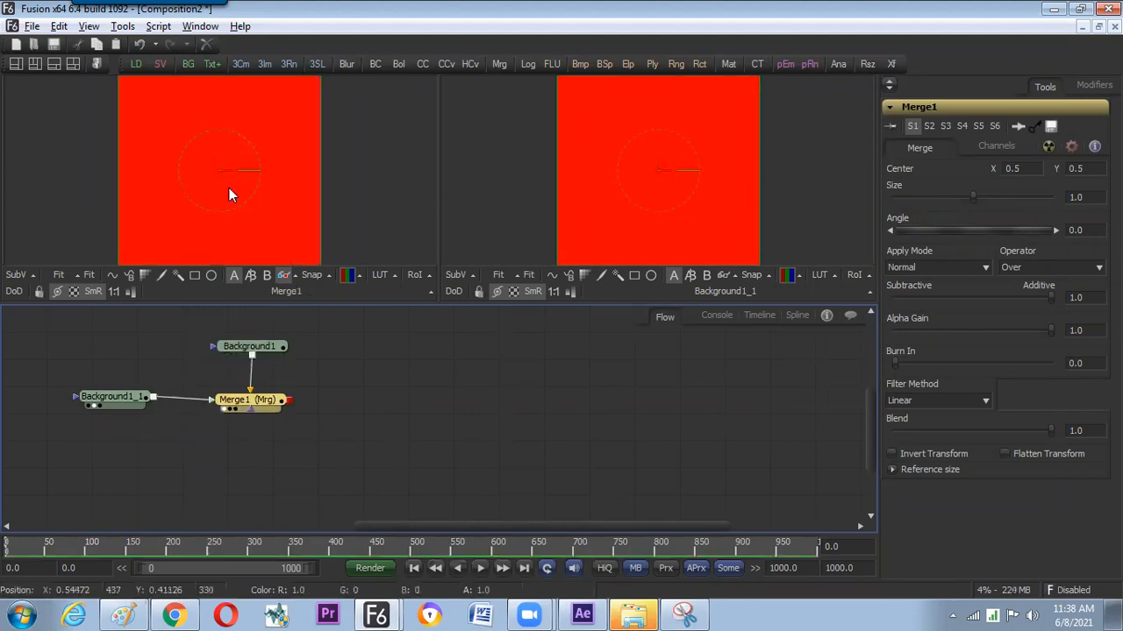
click(255, 348)
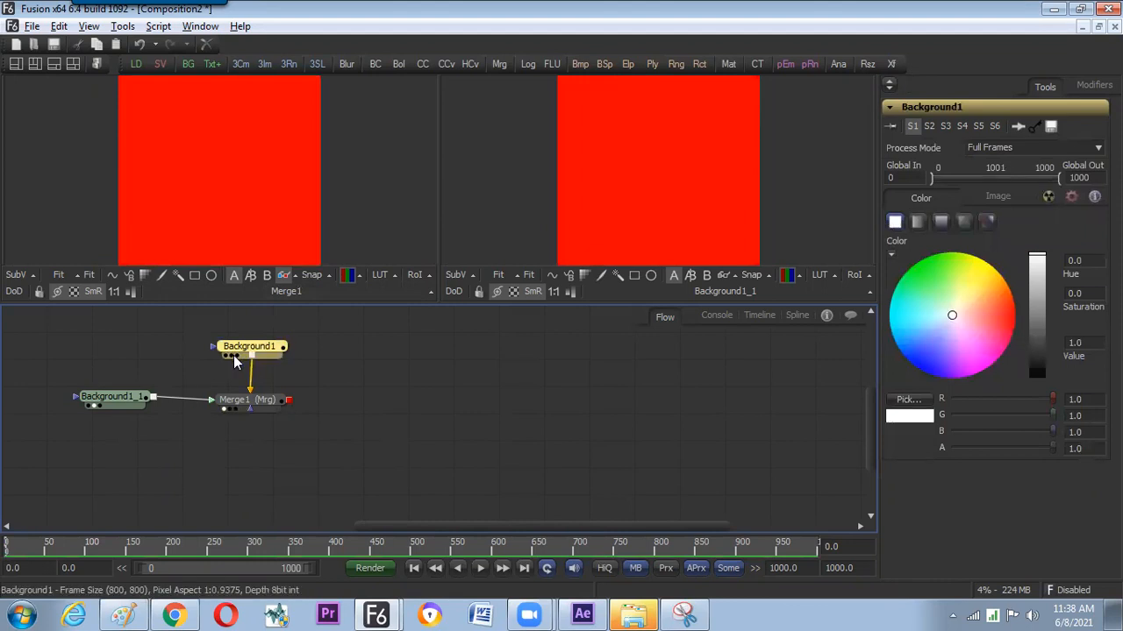
drag(76, 332, 290, 443)
click(337, 435)
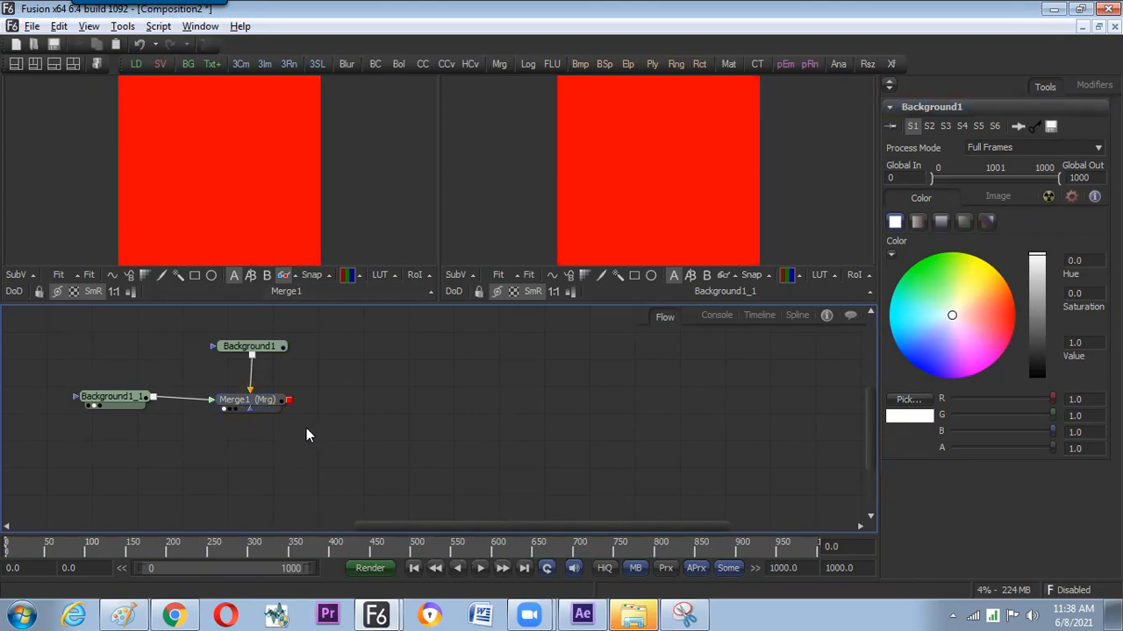
Switch to the Paint plan, mark the lines leading to layers 3 and 4 in orange, and write a 4.1 white layer under layer 4.
click(684, 615)
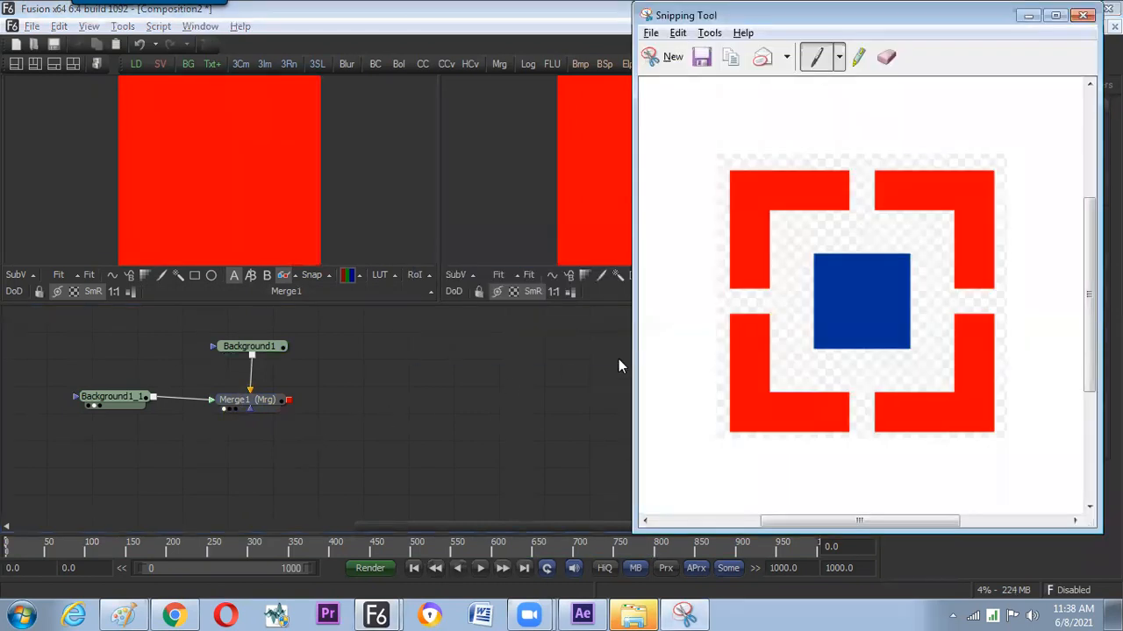
click(126, 615)
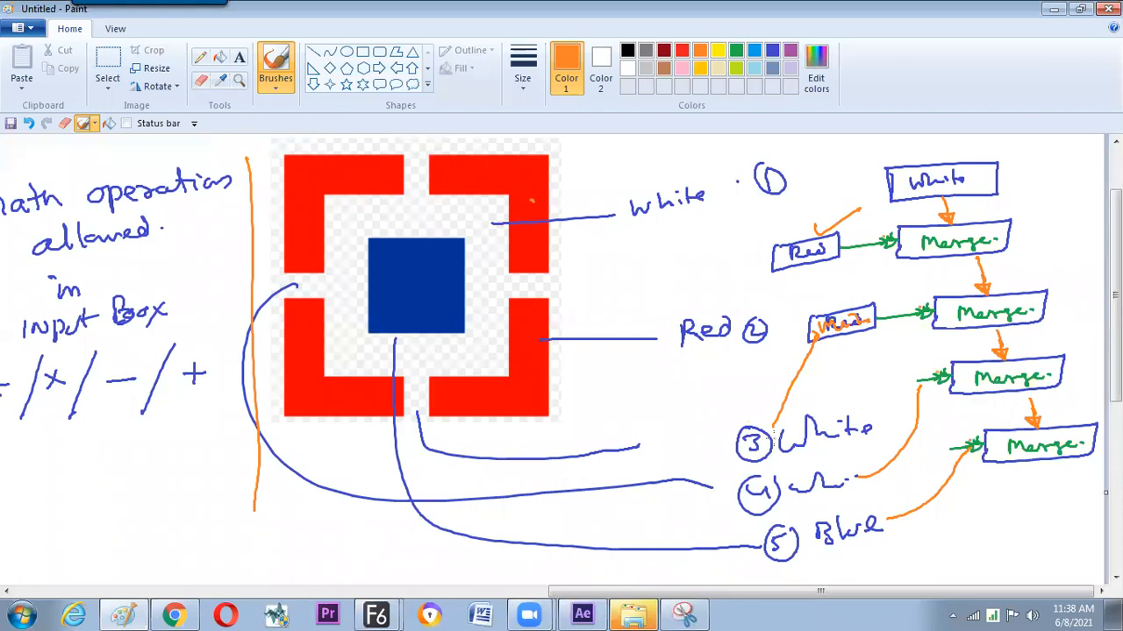
drag(674, 456, 713, 447)
drag(695, 485, 699, 516)
mouse_move(772, 505)
mouse_down()
mouse_move(776, 517)
mouse_move(871, 496)
mouse_move(873, 485)
mouse_up()
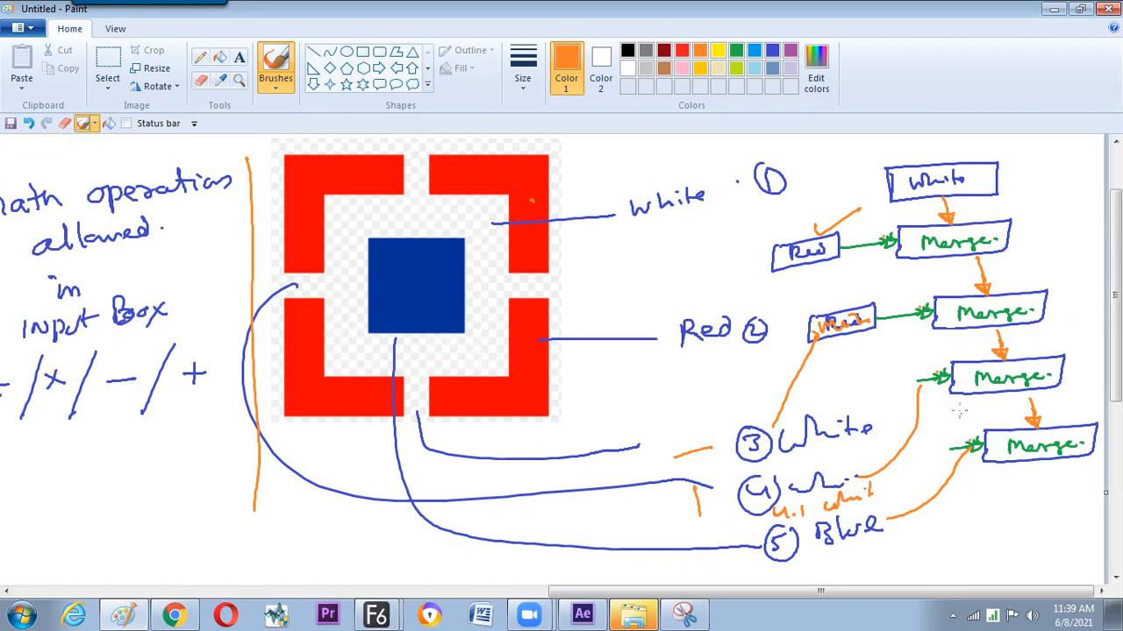
Draw an extra orange box between the third and fourth Merge boxes and link the 4.1 white layer to it.
mouse_move(965, 399)
mouse_down()
mouse_move(1049, 396)
mouse_move(1070, 417)
mouse_move(967, 421)
mouse_up()
mouse_move(880, 485)
mouse_down()
mouse_move(952, 414)
mouse_move(1032, 408)
mouse_up()
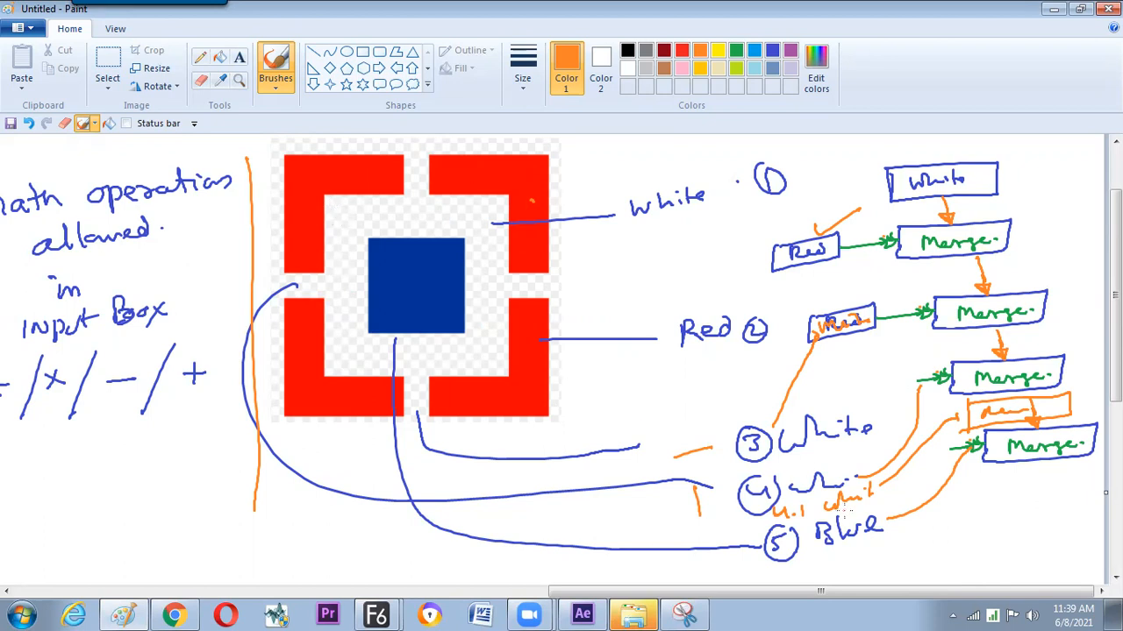
mouse_move(843, 512)
mouse_down()
mouse_move(870, 474)
mouse_move(816, 509)
mouse_up()
Switch back to Fusion and display the white Background1 node in the first viewer.
key(alt+Tab)
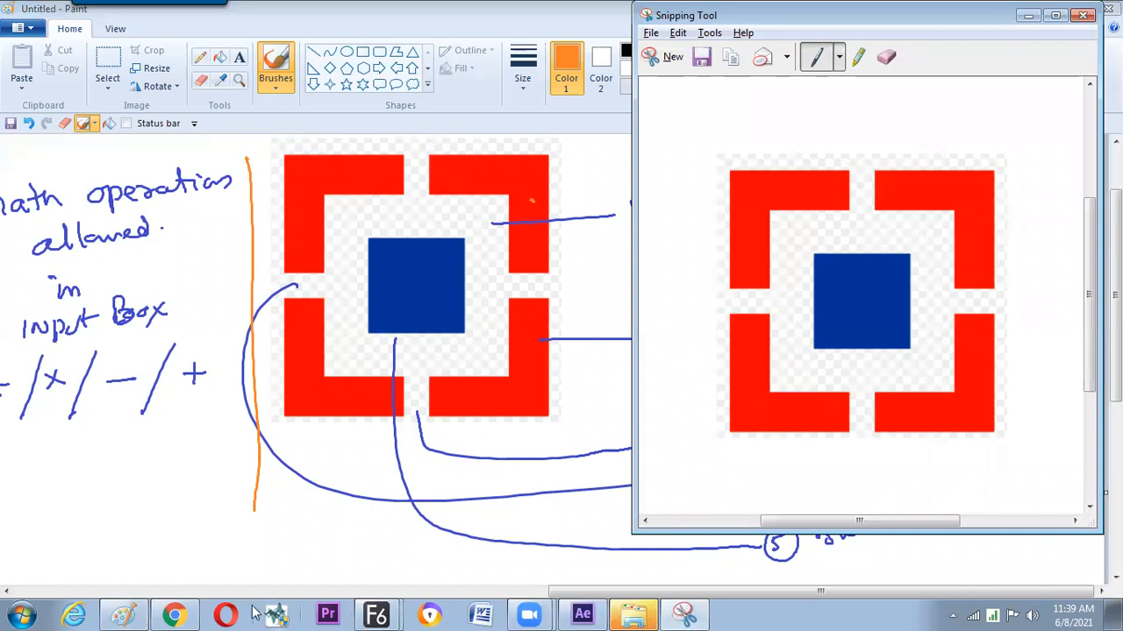
click(173, 614)
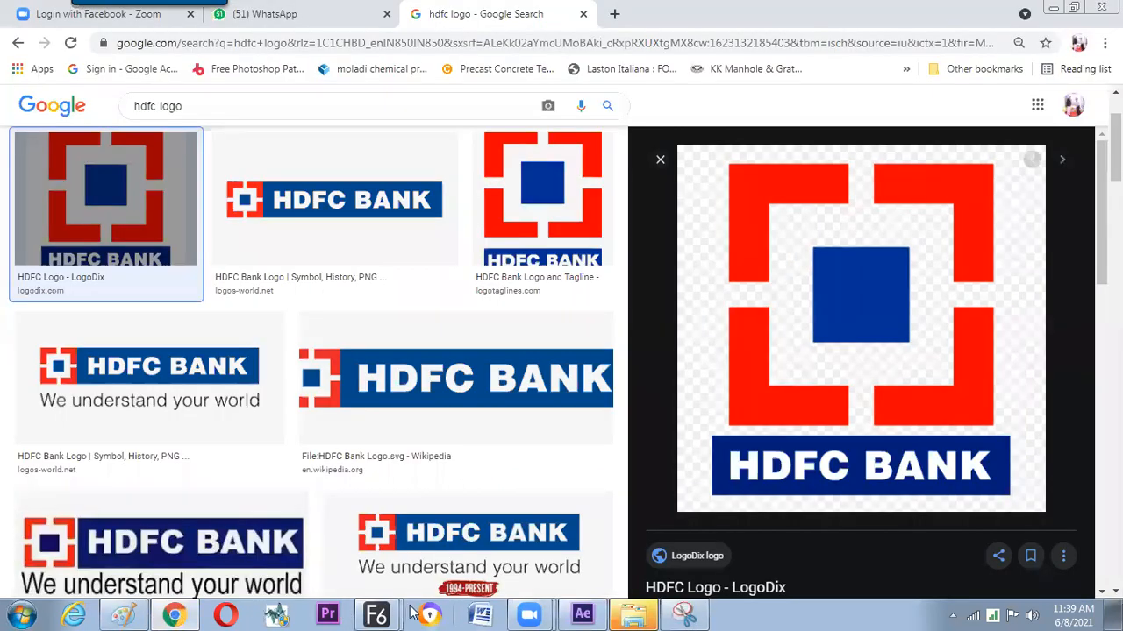
mouse_move(377, 613)
click(385, 547)
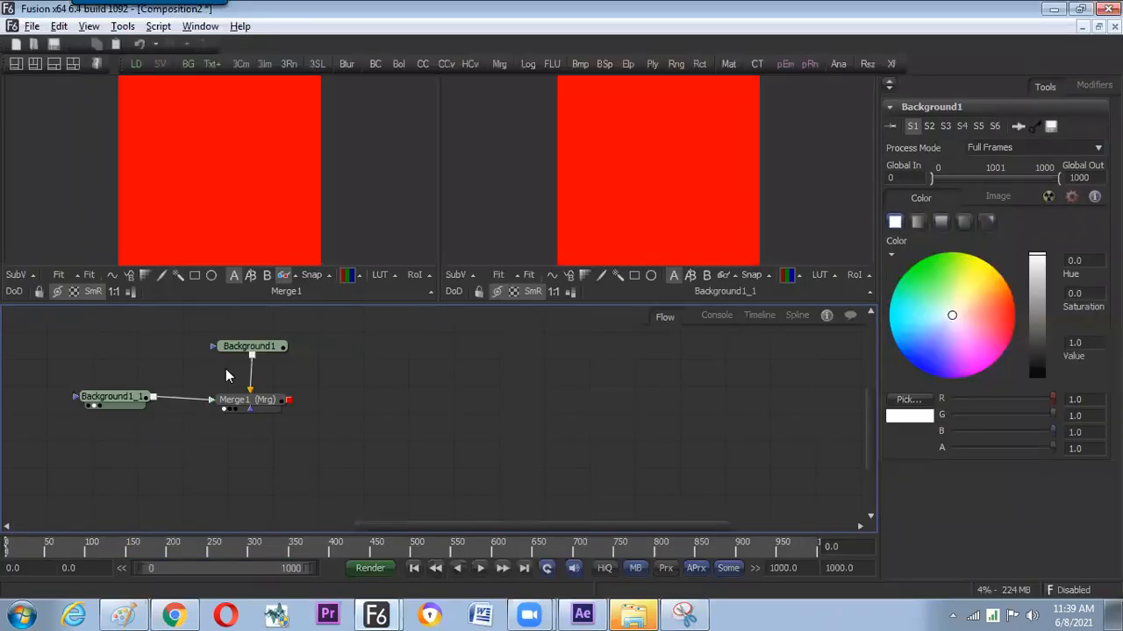
click(244, 349)
drag(244, 351, 221, 188)
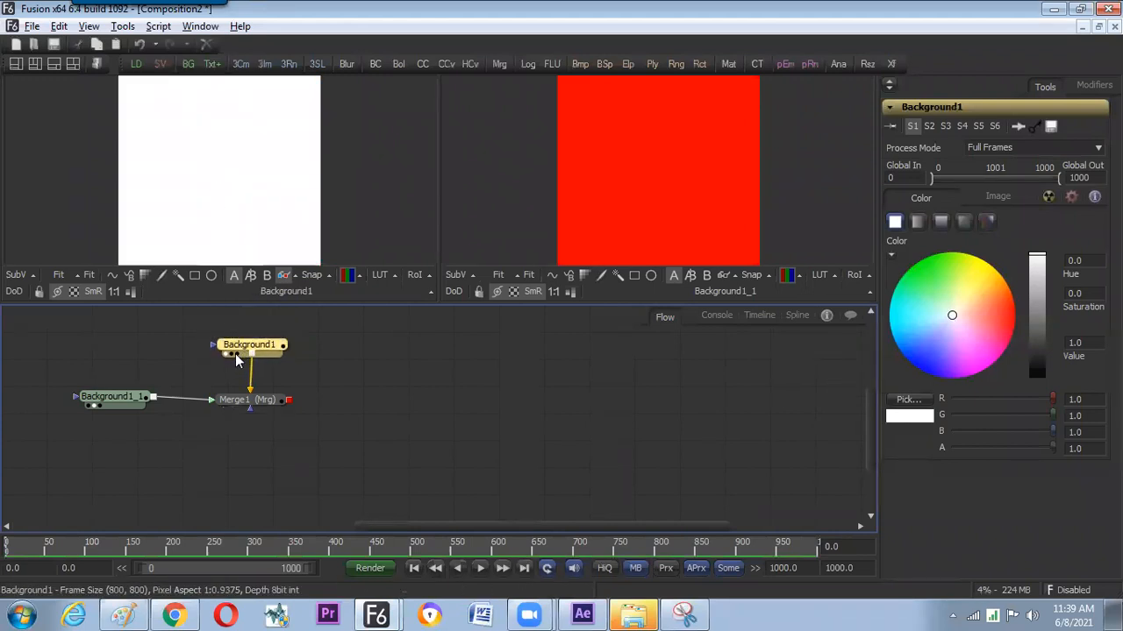
Paste three more white copies of the Background1 node and stack them below the red Background1_1 node.
click(90, 468)
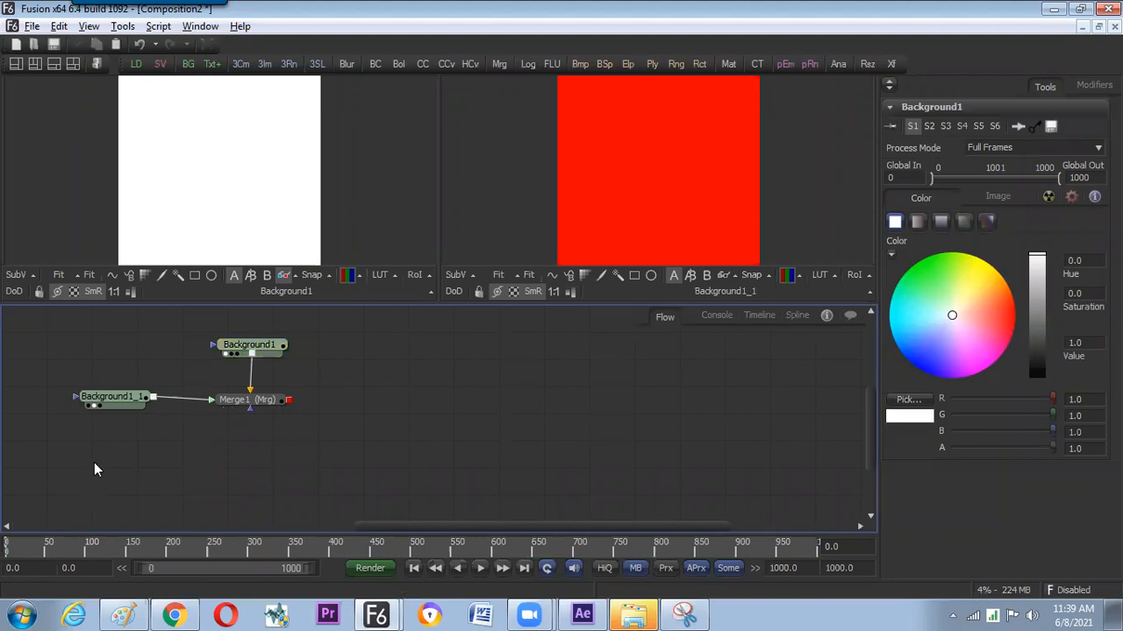
key(ctrl+v)
drag(101, 467, 120, 446)
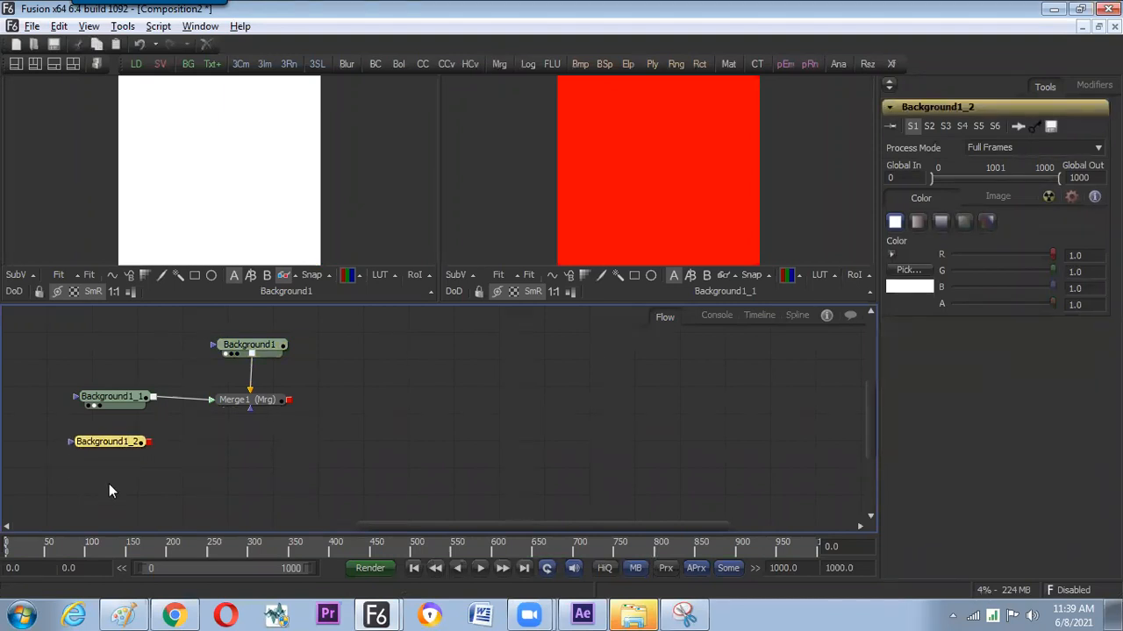
click(107, 485)
key(ctrl+v)
key(ctrl+v)
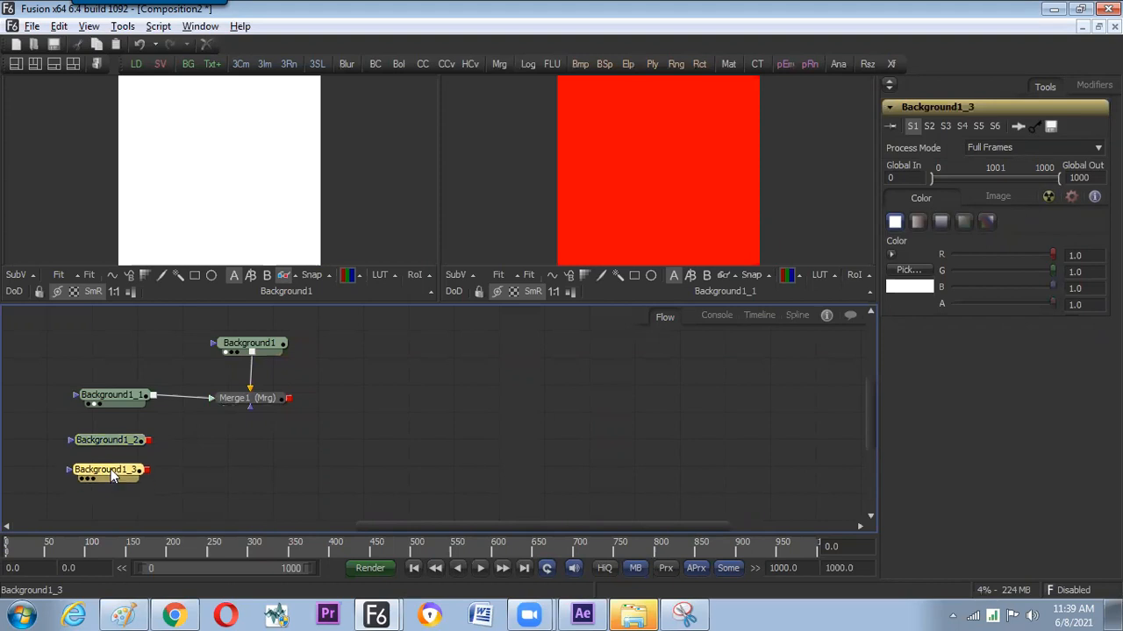
drag(115, 486, 109, 486)
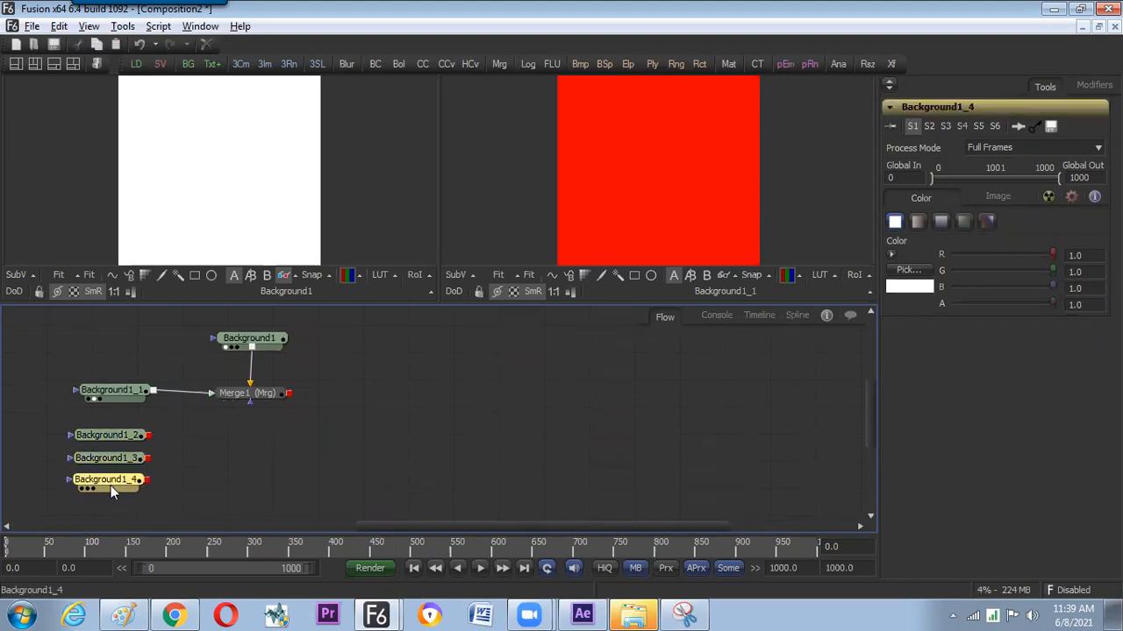
click(175, 459)
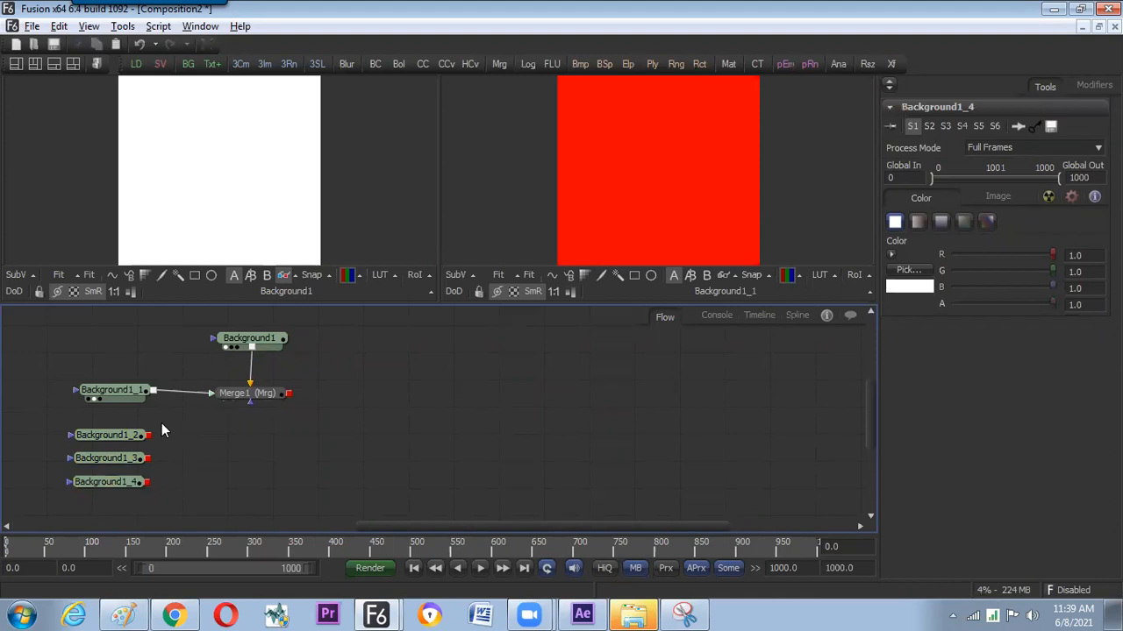
Switch to the browser to review the HDFC logo reference image, and return to Fusion.
drag(158, 424, 102, 491)
click(163, 449)
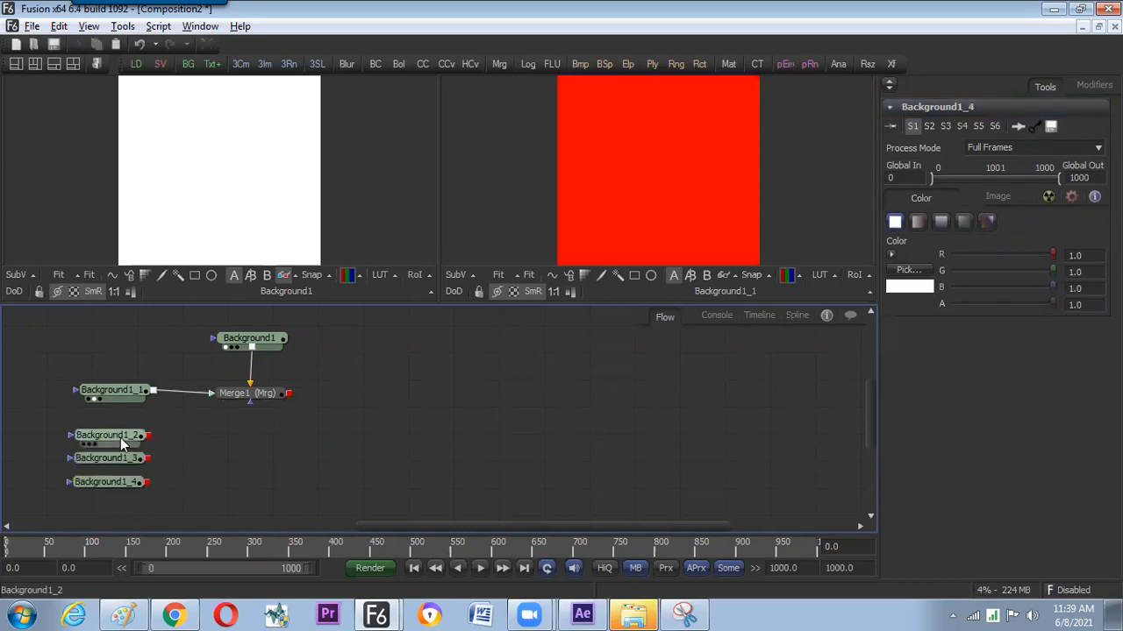
click(174, 615)
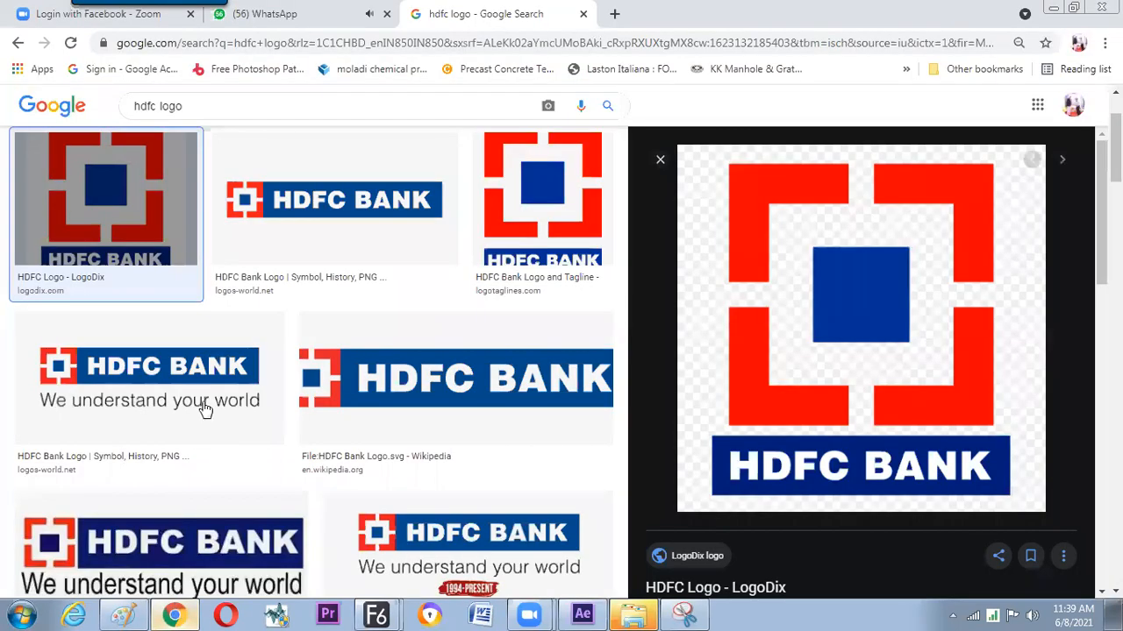
click(314, 16)
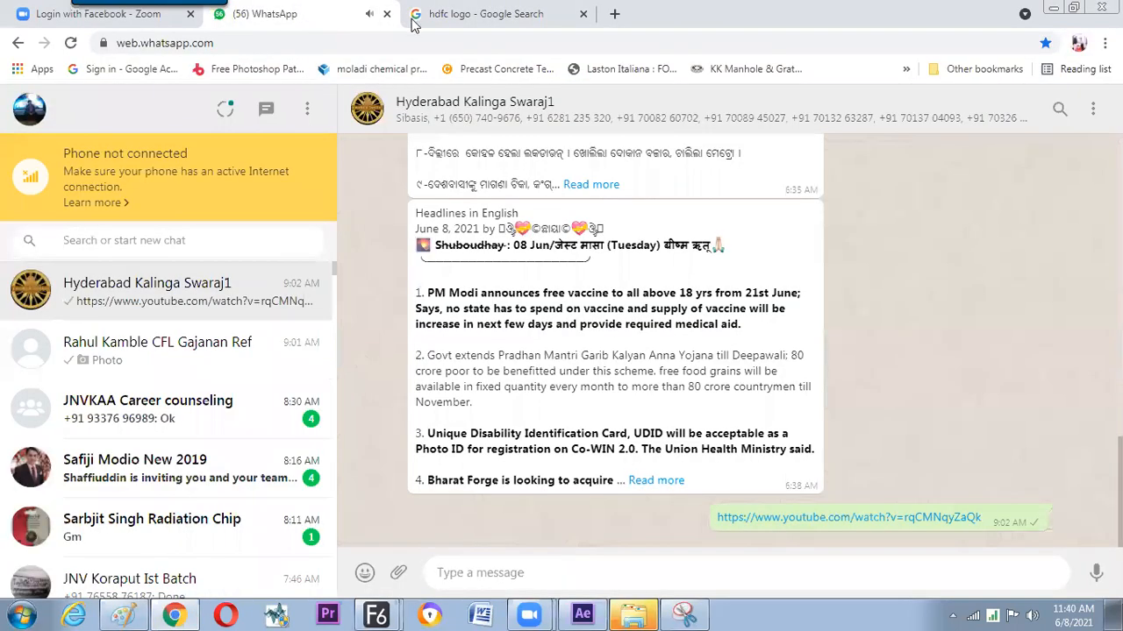
click(441, 18)
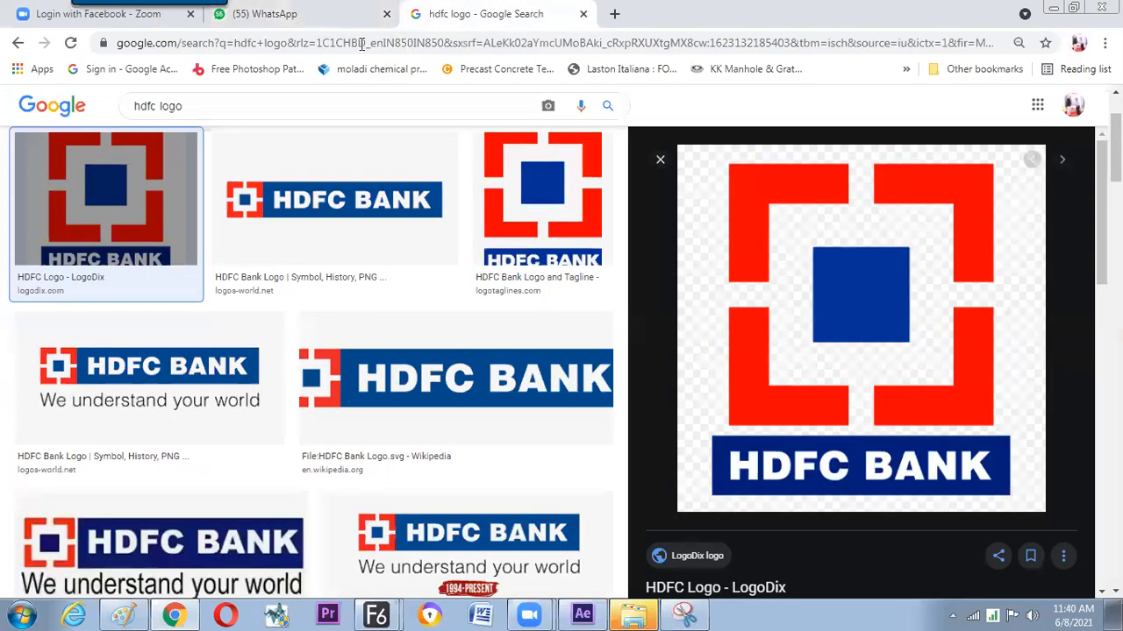
click(377, 615)
click(410, 549)
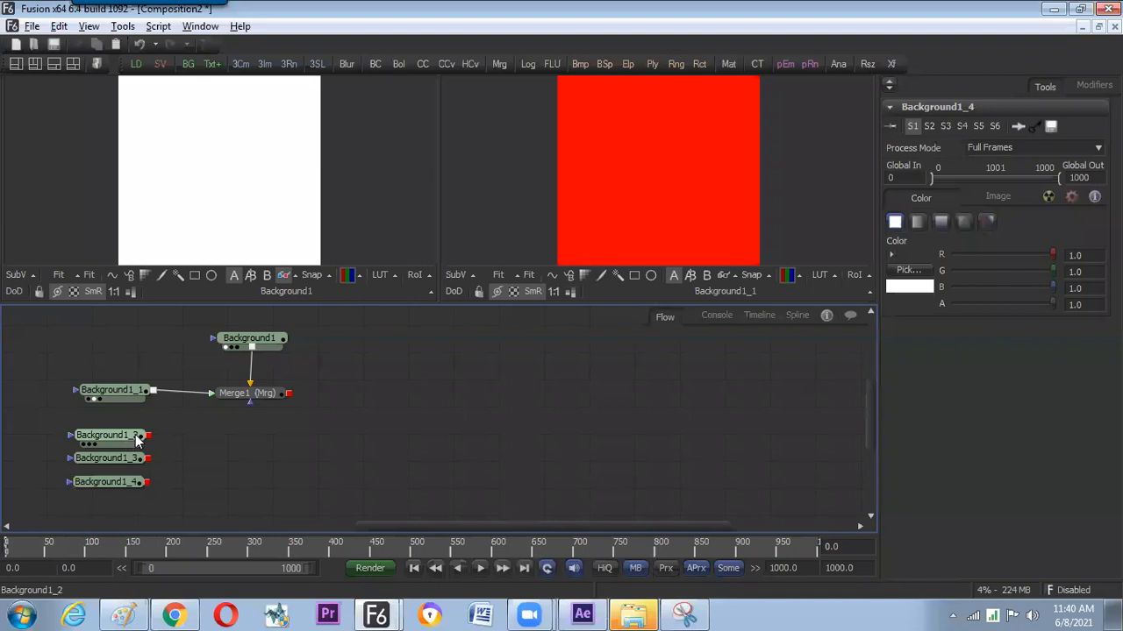
Display Background1_2 in the first viewer and set its image height to 100.
click(136, 441)
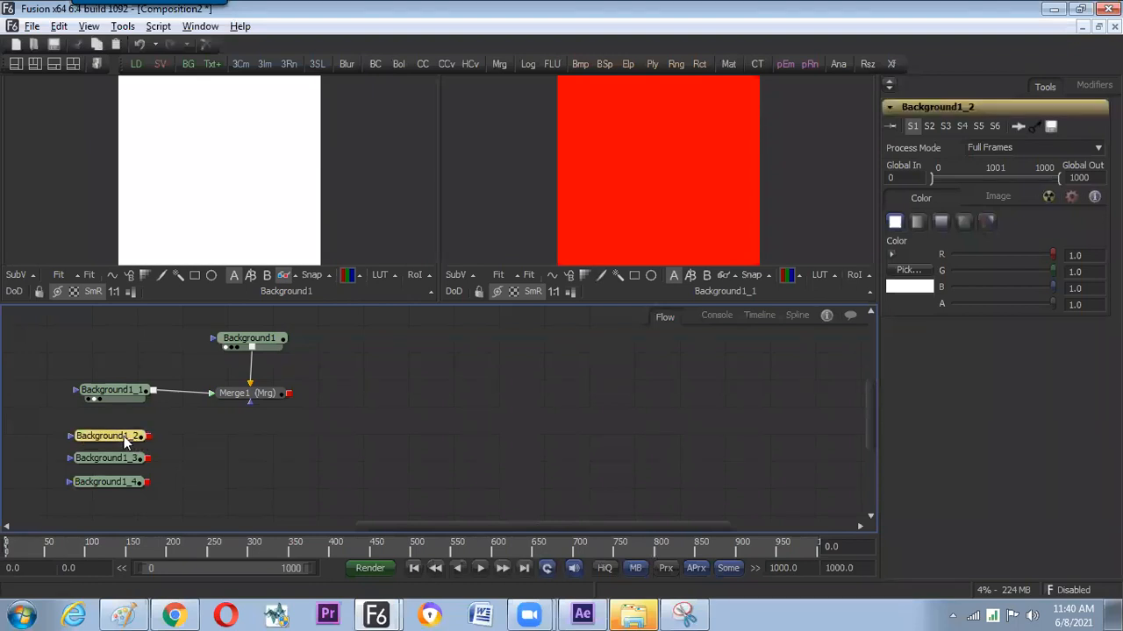
drag(148, 440, 145, 440)
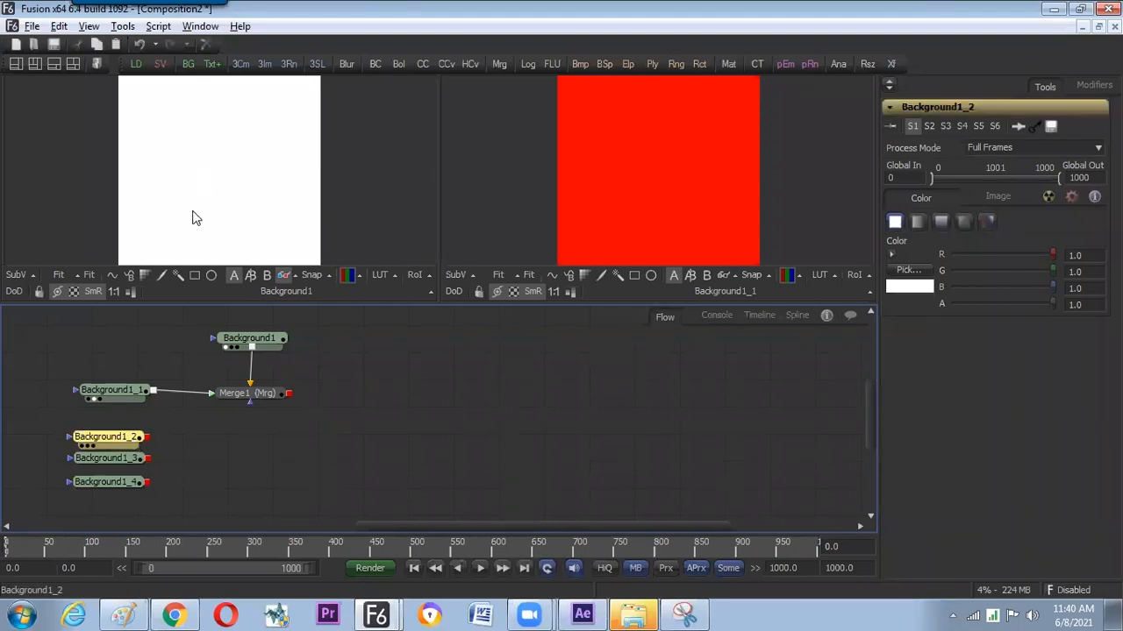
key(1)
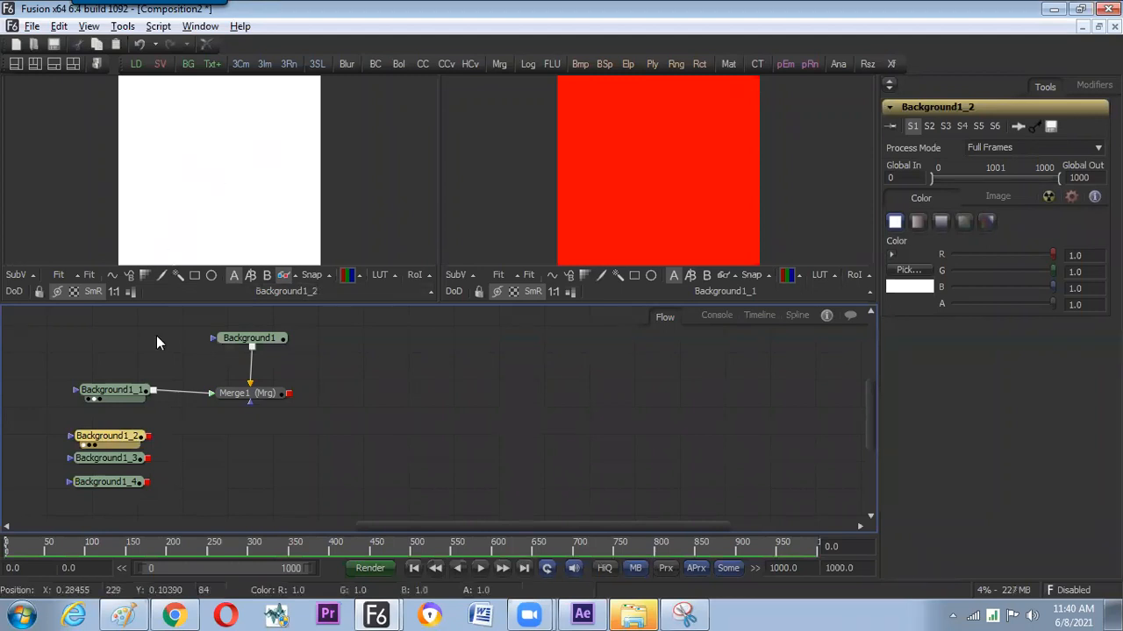
click(1004, 196)
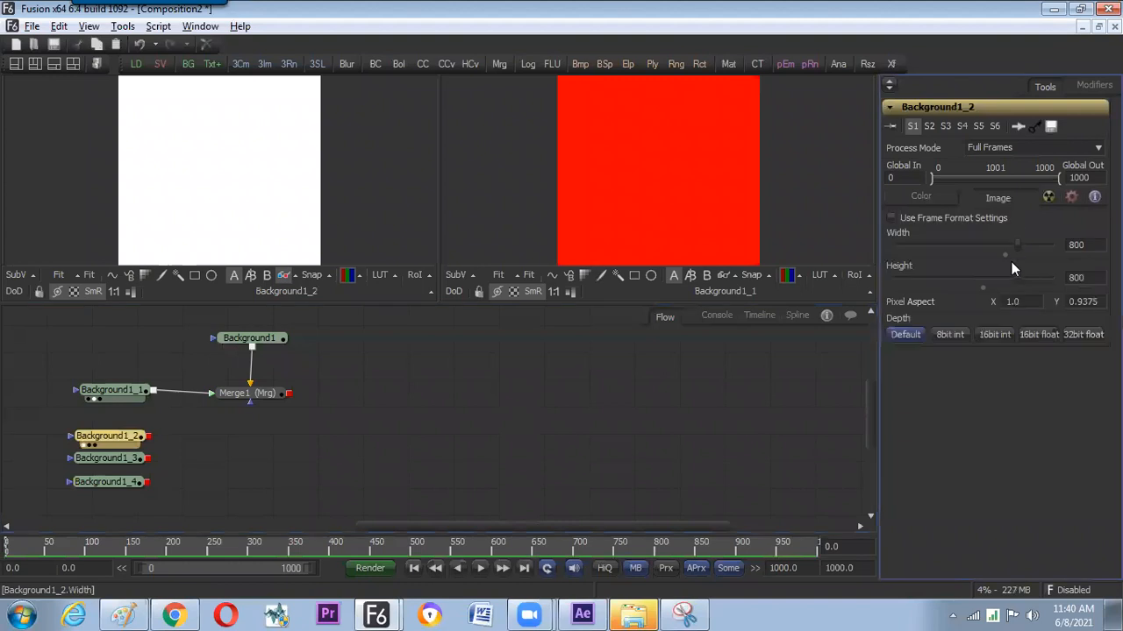
double_click(1087, 277)
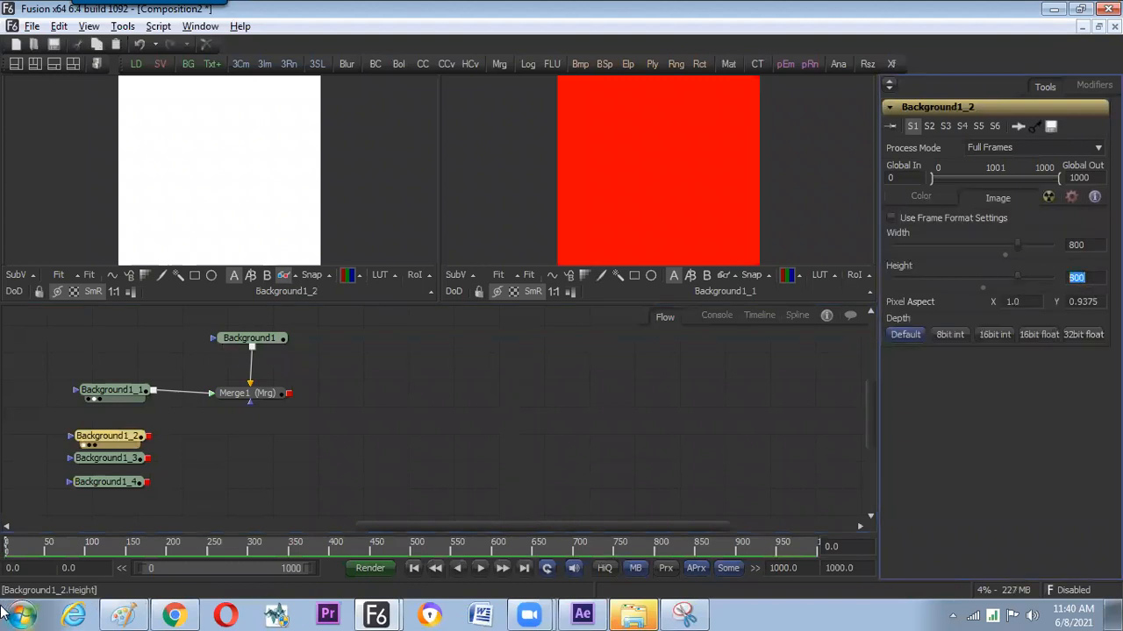
text(100)
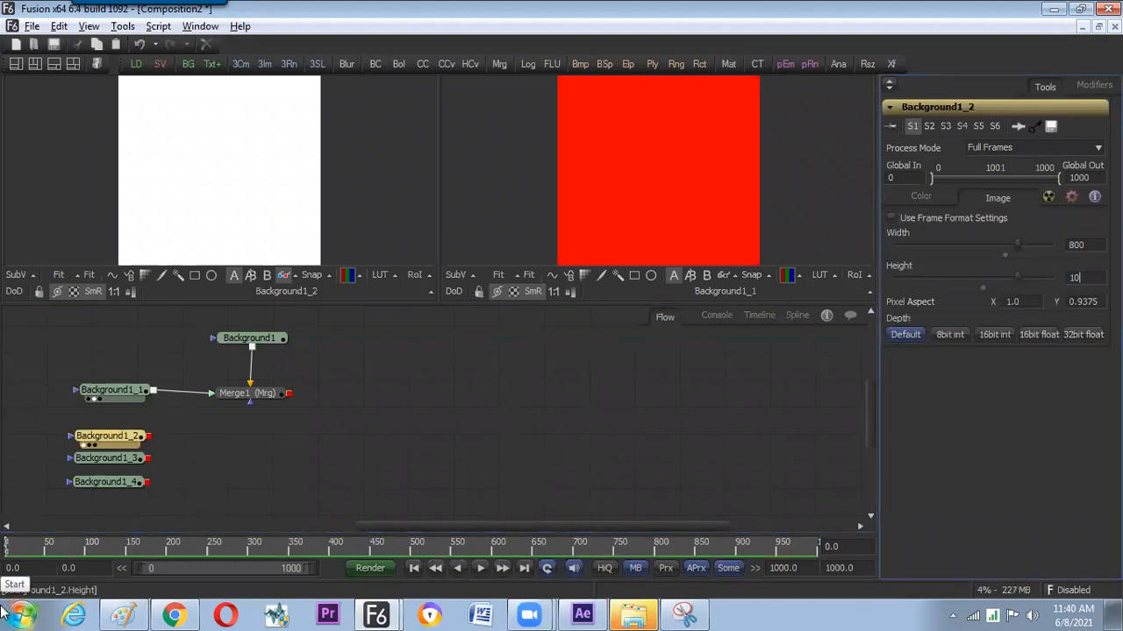
key(Tab)
Set the image width of Background1_3 to 100 and display it in the first viewer.
click(118, 458)
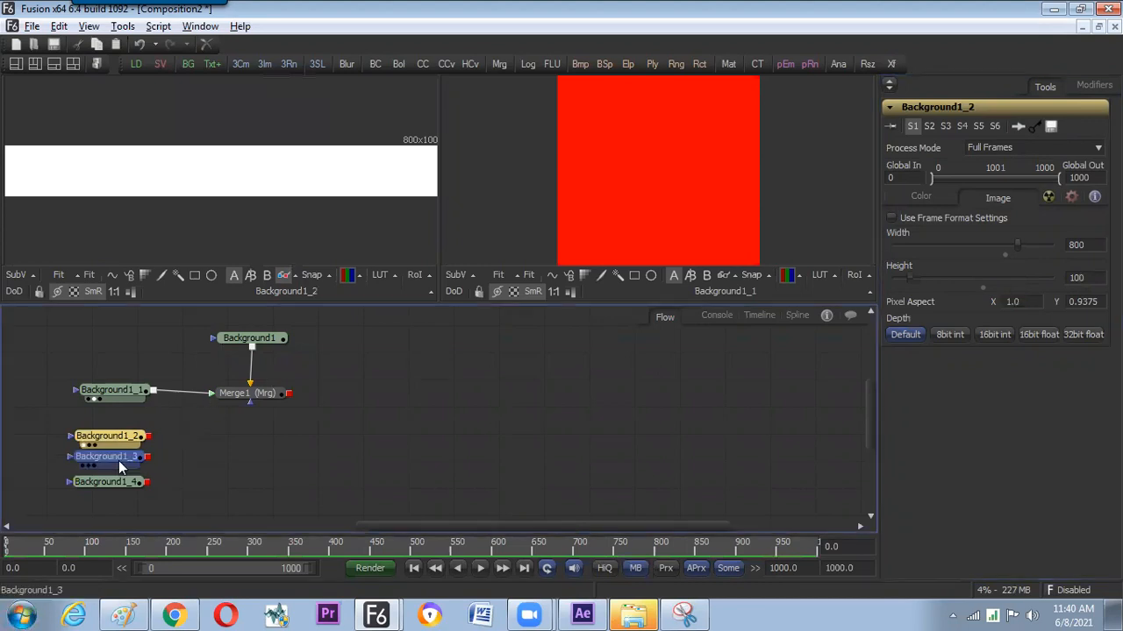
click(1031, 199)
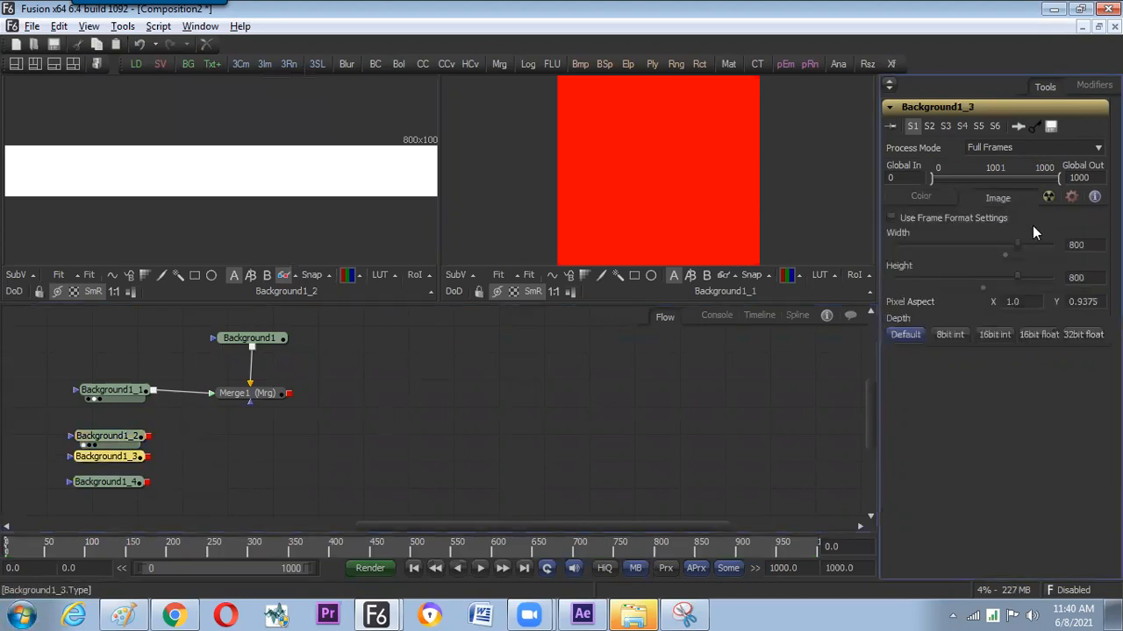
double_click(1087, 245)
text(100)
key(Tab)
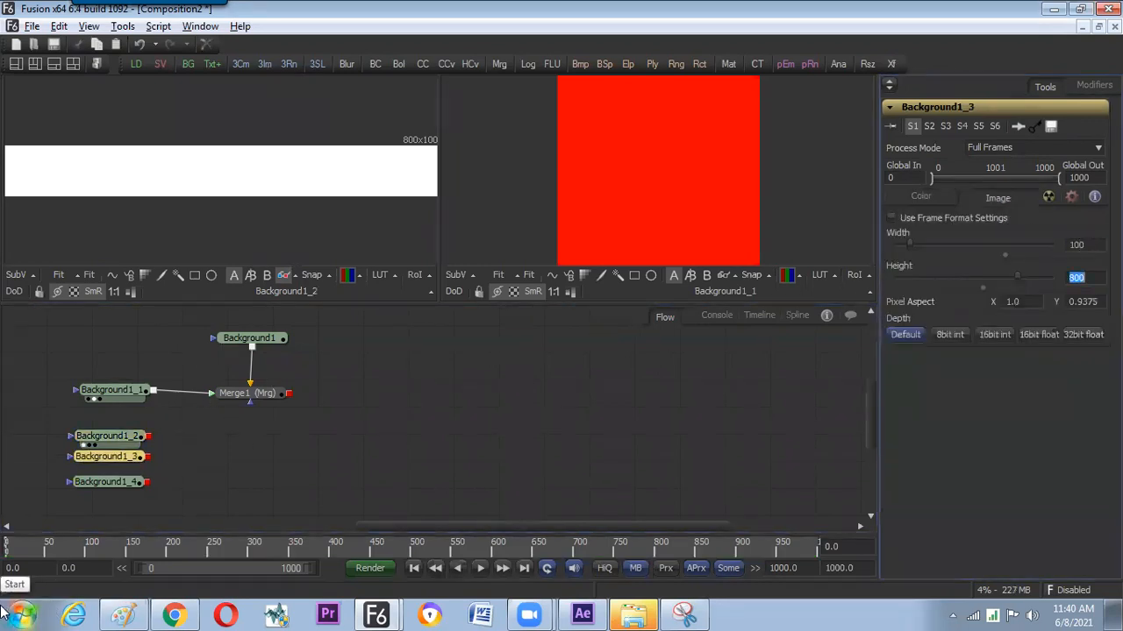
drag(118, 459, 188, 188)
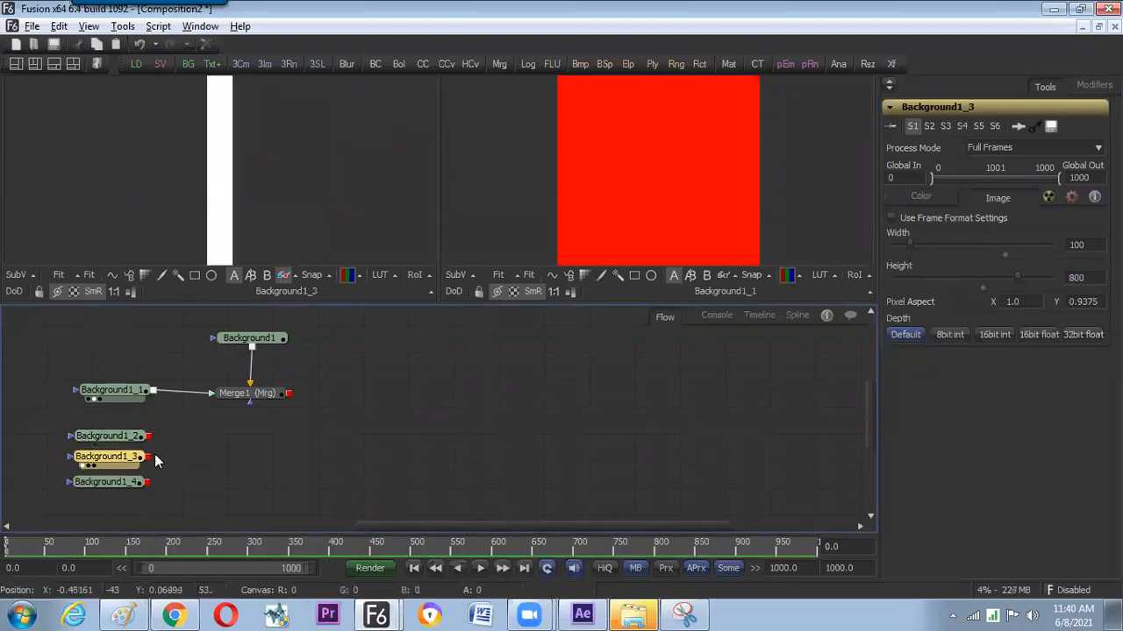
Add three more Merge nodes stacked below Merge1 in the flow.
click(221, 429)
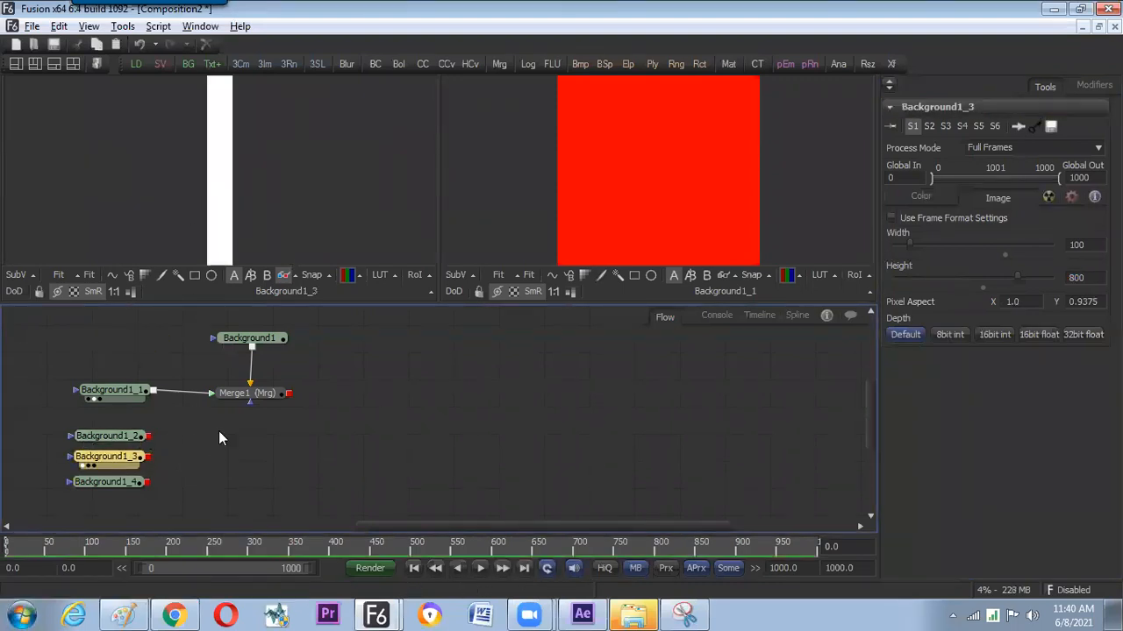
click(250, 393)
drag(504, 72, 241, 427)
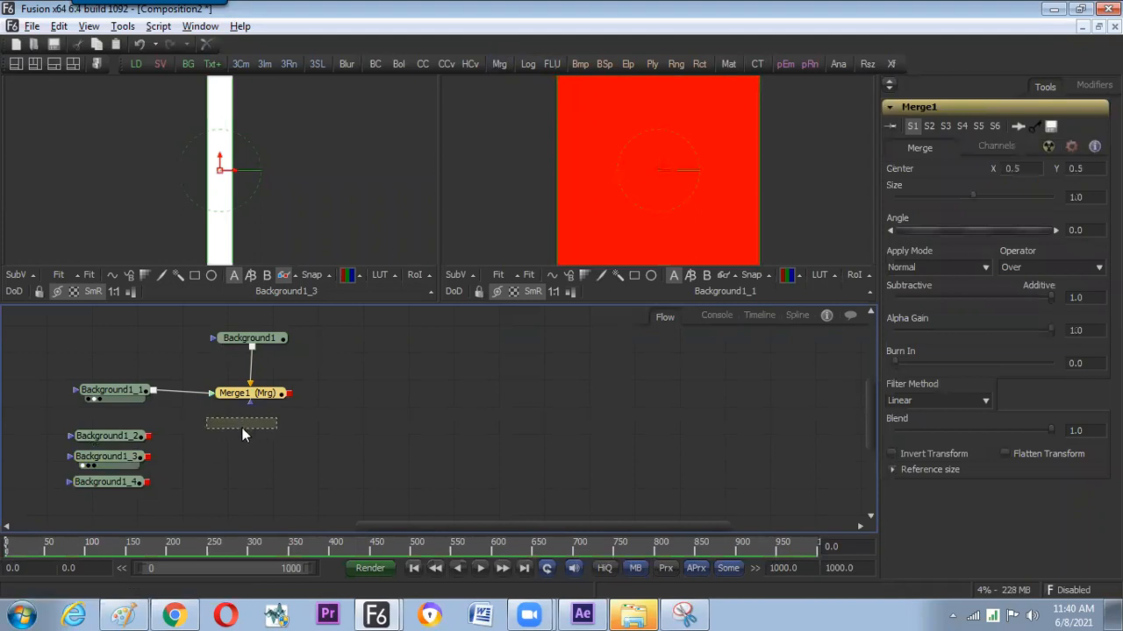
drag(498, 70, 241, 459)
drag(500, 70, 234, 490)
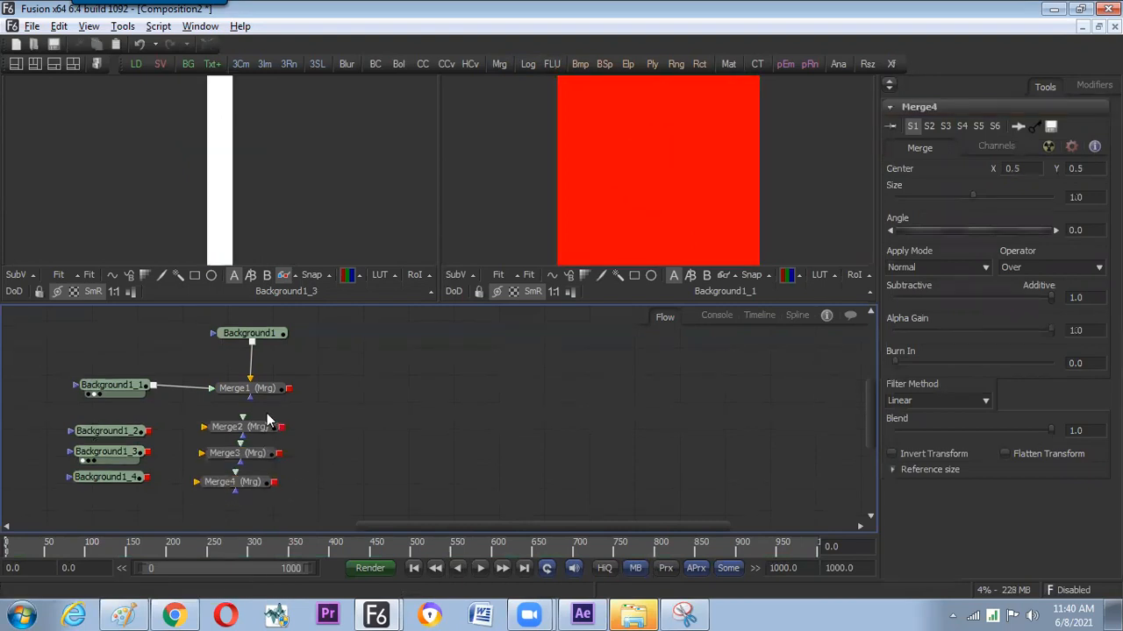
Feed Merge1 and Background1_2 into Merge2, display Merge2 in the first viewer, and line the nodes up.
drag(283, 392, 268, 277)
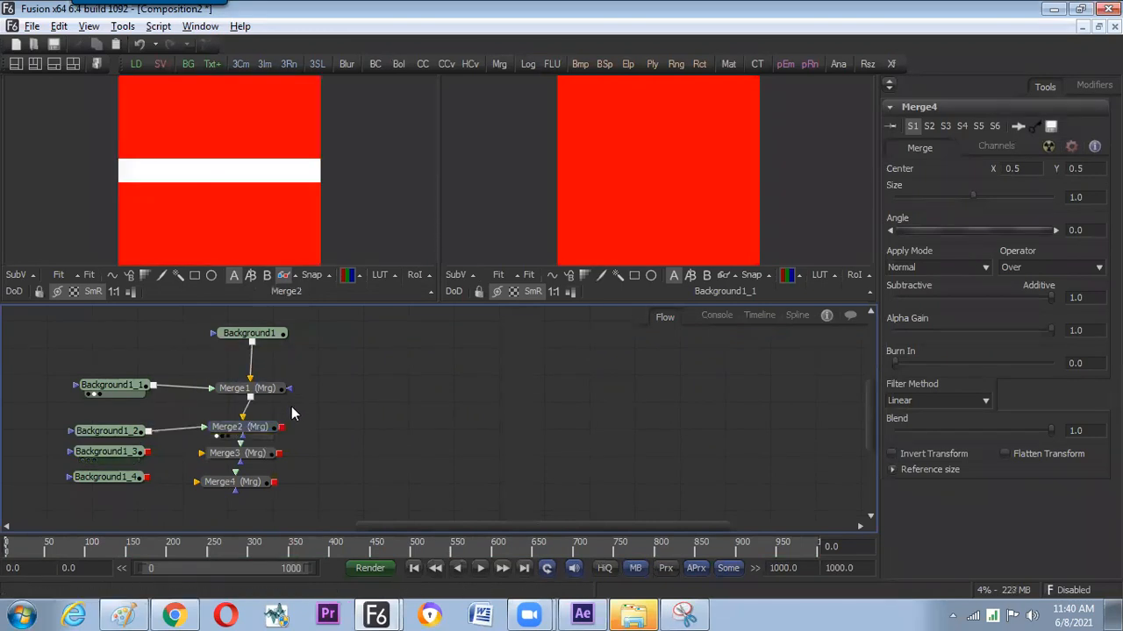
drag(249, 433, 253, 428)
drag(109, 428, 118, 417)
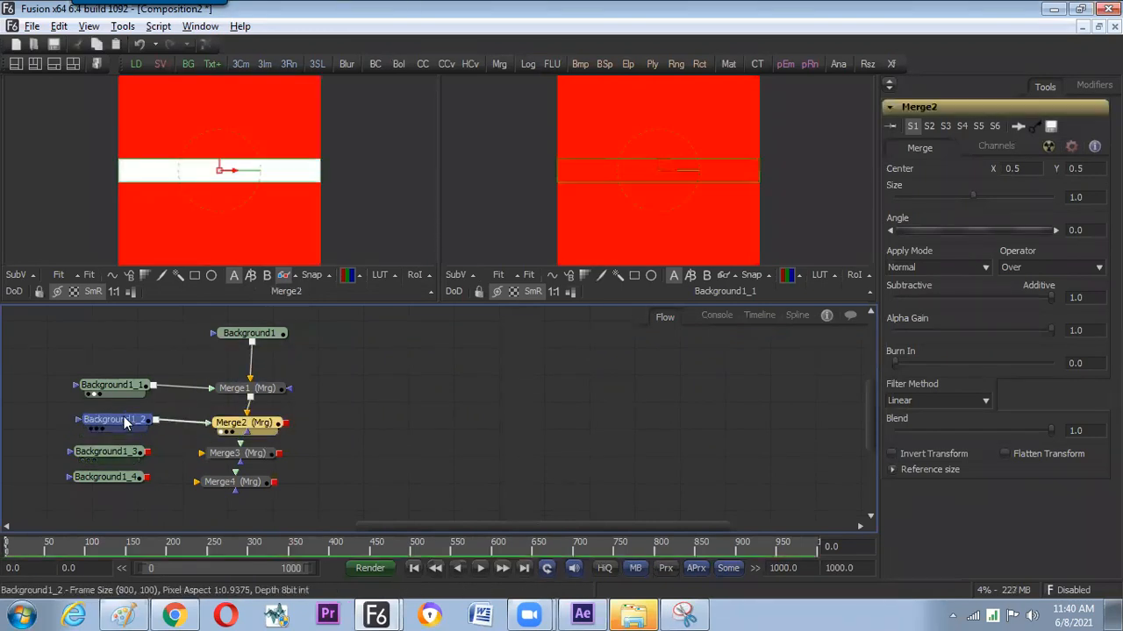
click(246, 422)
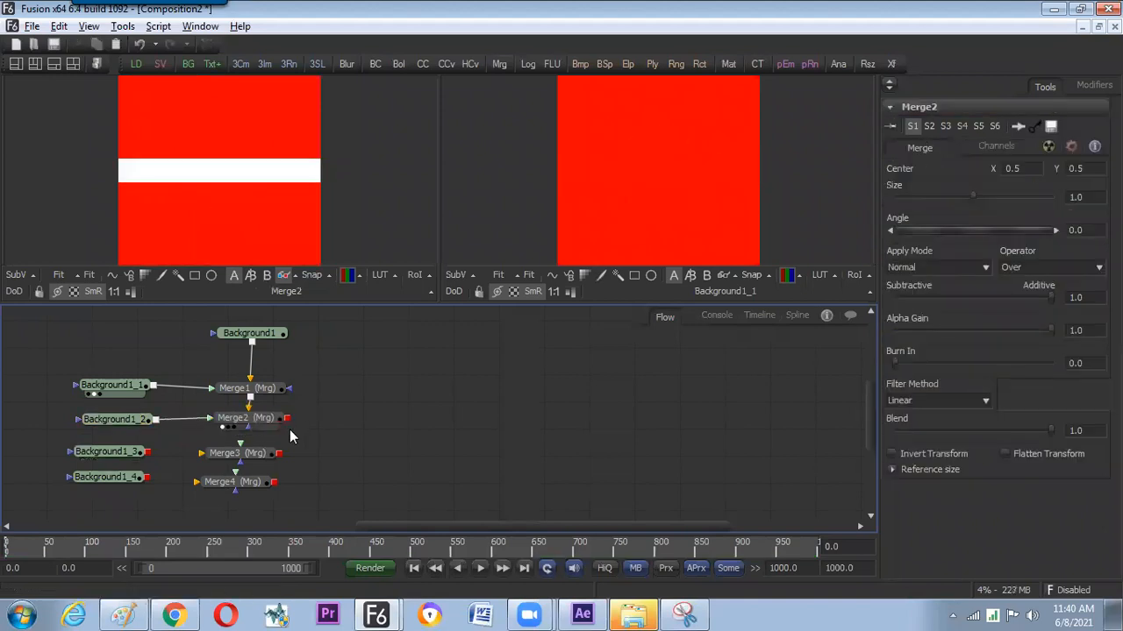
Connect Merge2 as background and Background1_3 as foreground of Merge3, and display Merge3 in the first viewer.
drag(262, 455, 218, 452)
drag(286, 420, 239, 452)
drag(147, 462, 239, 456)
click(363, 437)
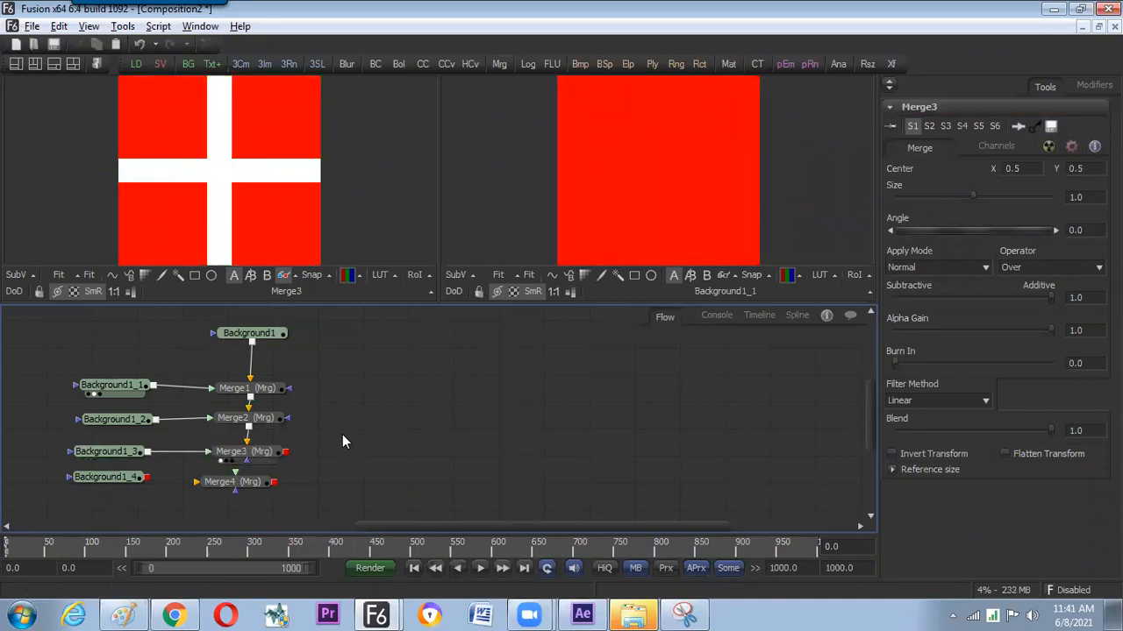
Set the image width and height of Background1_4 to 400 each by dividing 800 by 2.
click(237, 482)
click(125, 481)
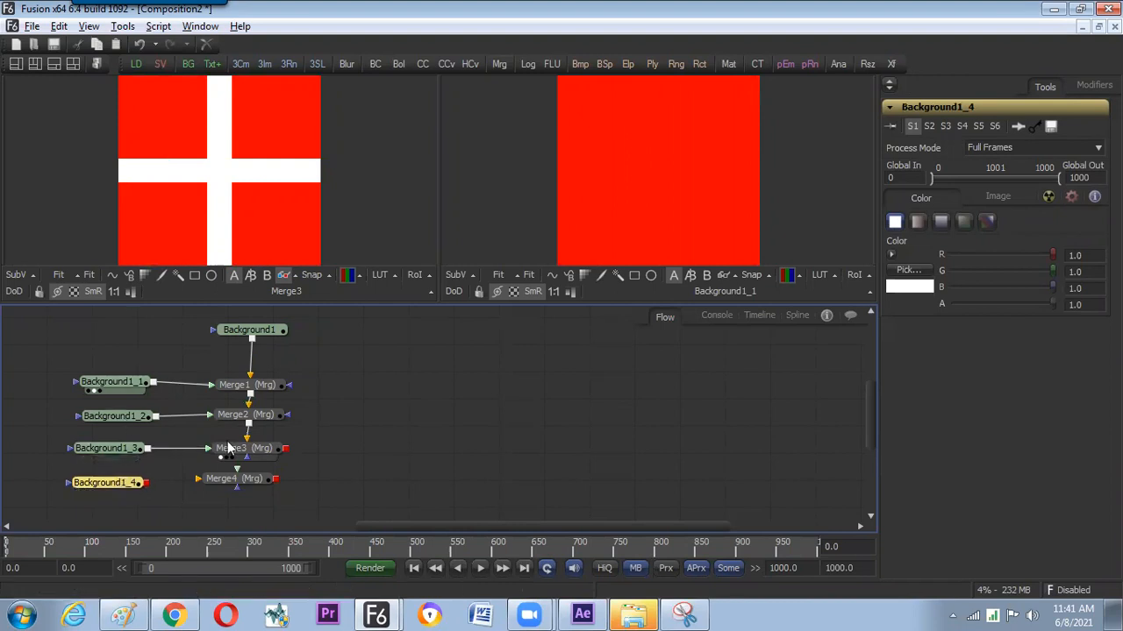
click(996, 198)
click(1087, 245)
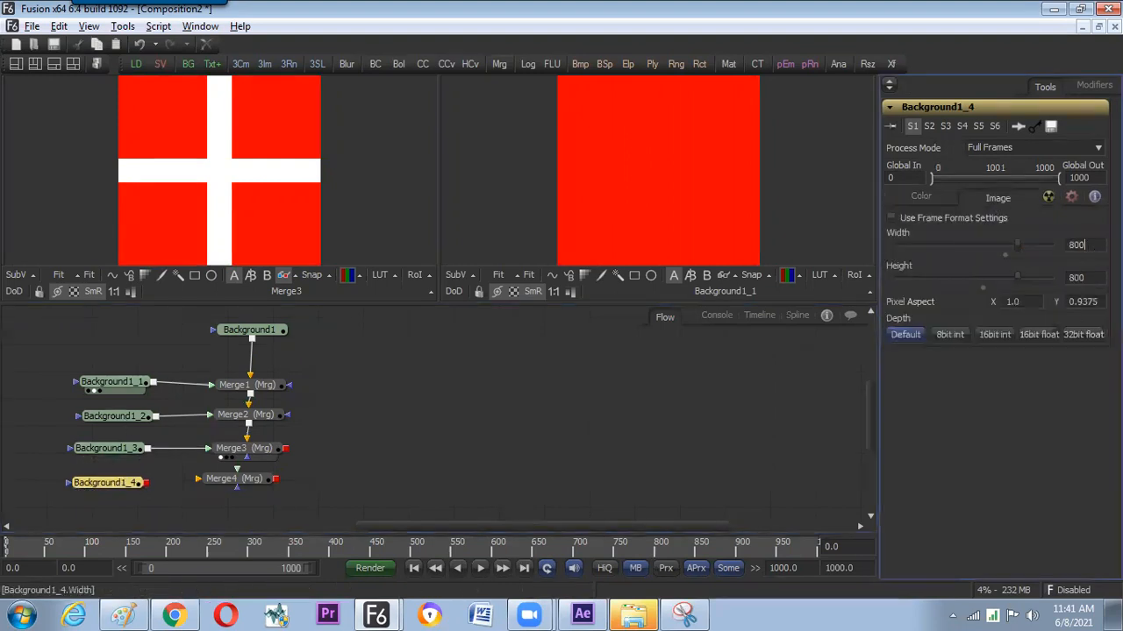
key(Tab)
key(Right)
text(/2)
key(Tab)
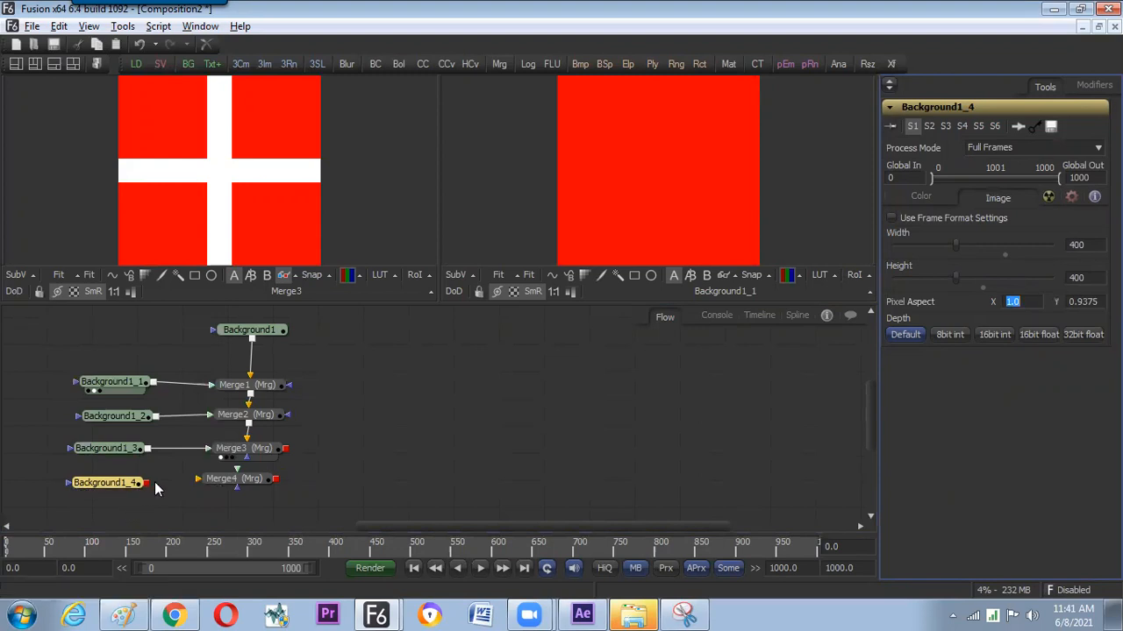
Connect Merge3 as background and Background1_4 as foreground of Merge4, and display Merge4 in the first viewer.
drag(237, 479, 241, 483)
drag(285, 448, 231, 489)
drag(146, 483, 235, 487)
key(1)
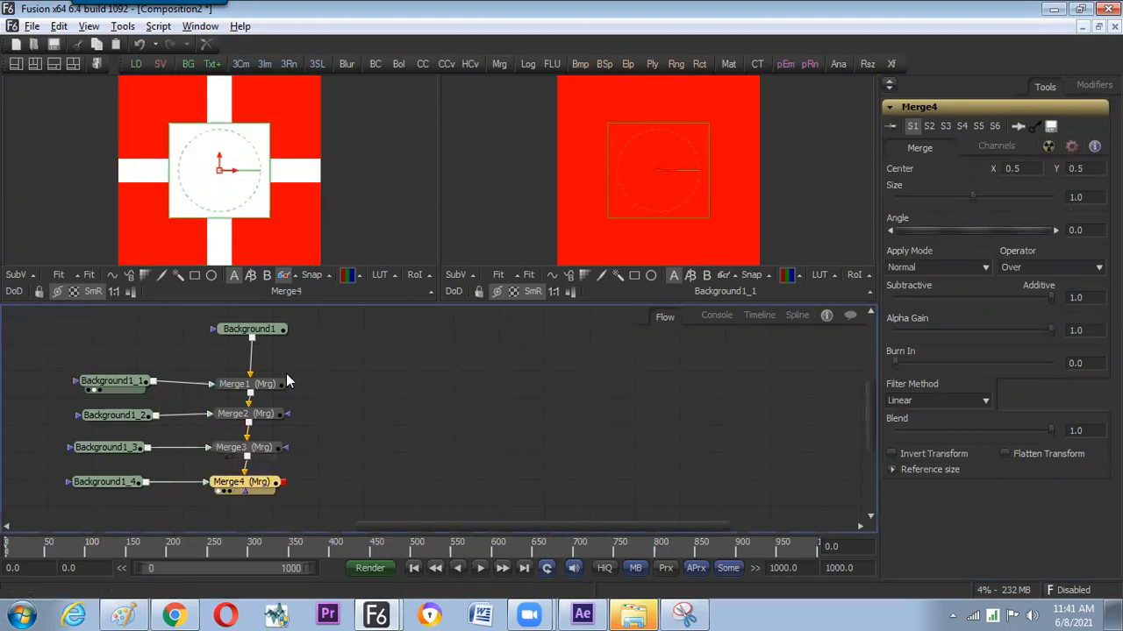
click(316, 434)
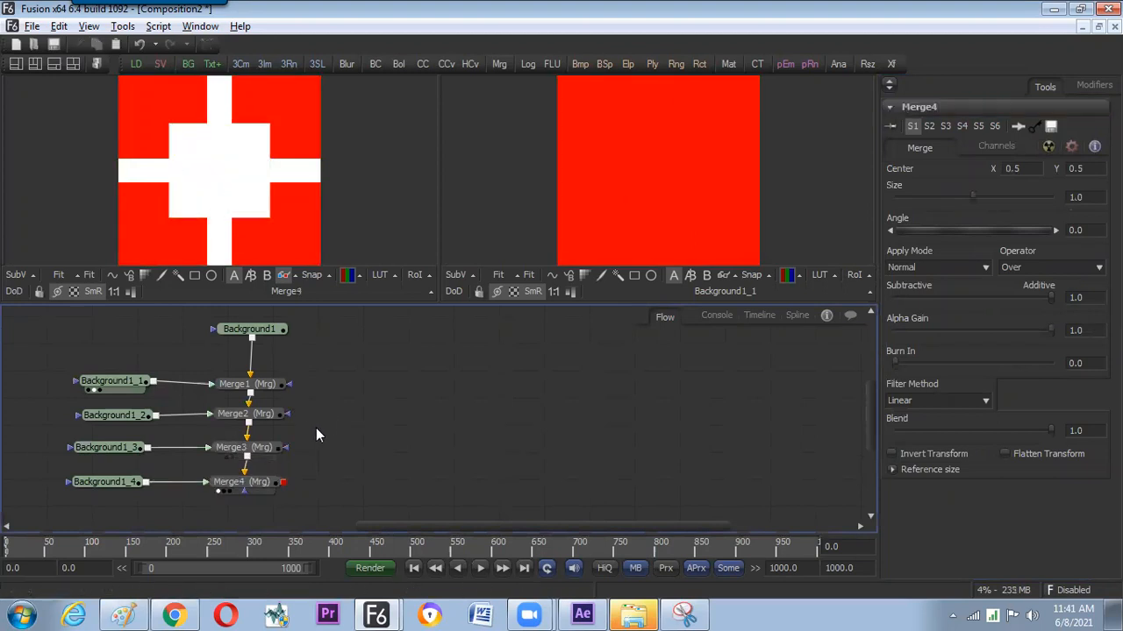
Align Merge4 beneath Merge3 and add another Merge node below it.
click(261, 488)
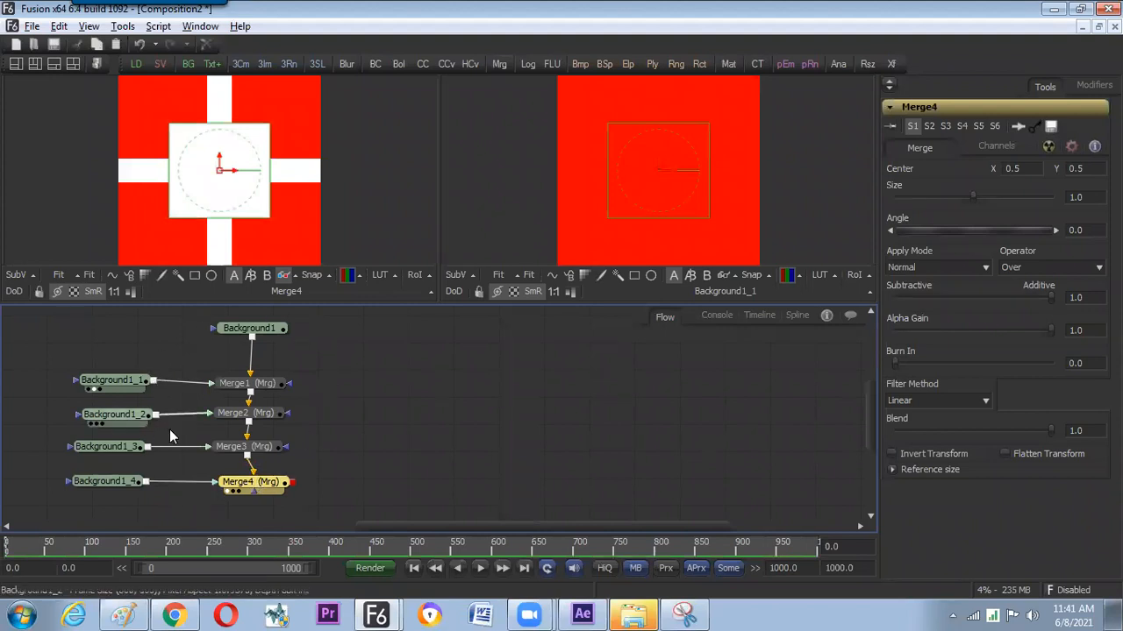
drag(256, 491, 250, 486)
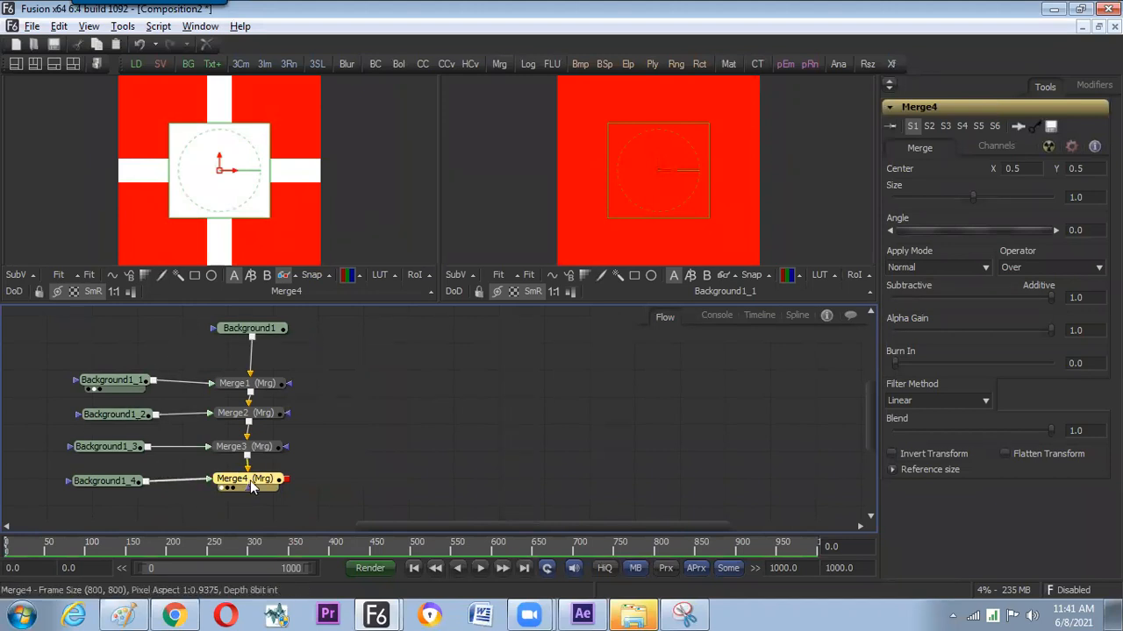
click(317, 471)
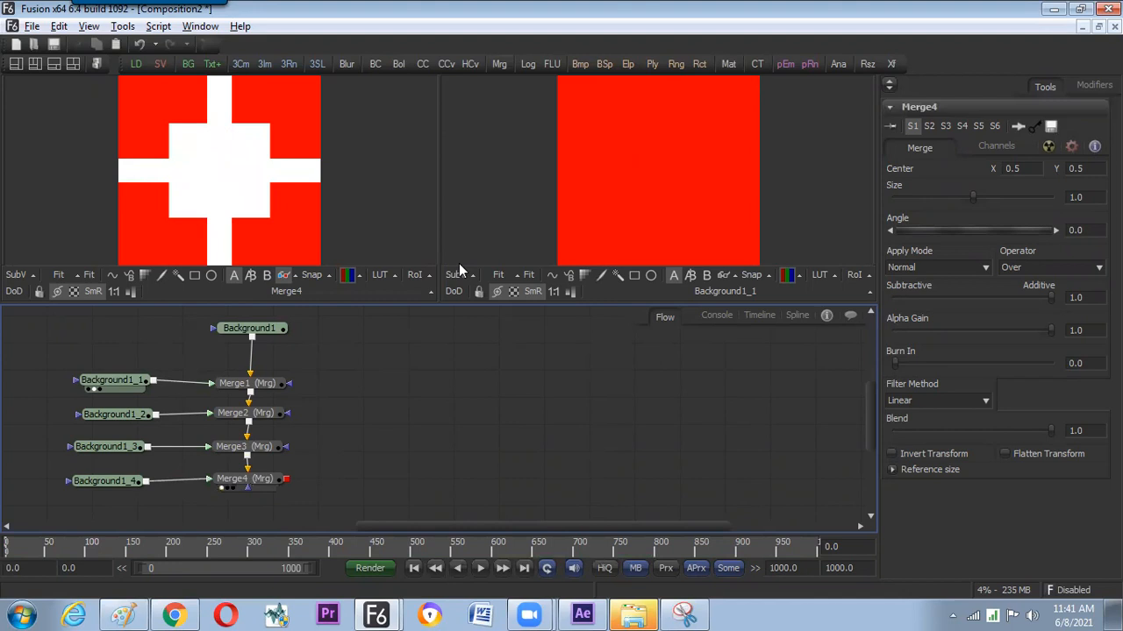
drag(502, 64, 251, 514)
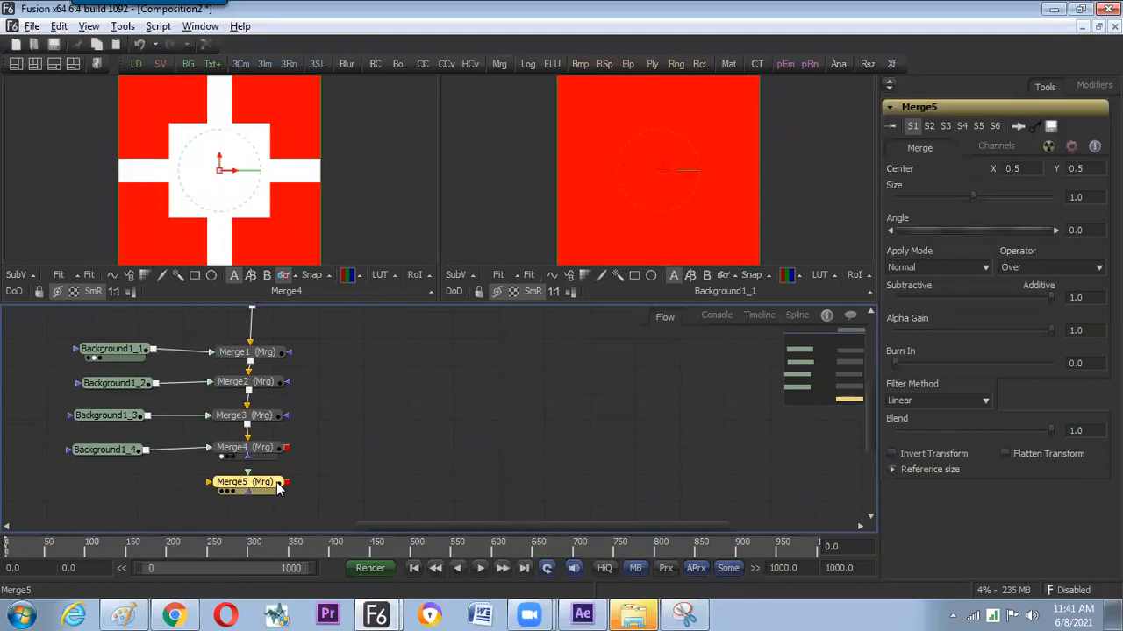
Paste a copy of Background1_4 below it in the flow and display the copy in the first viewer.
click(158, 472)
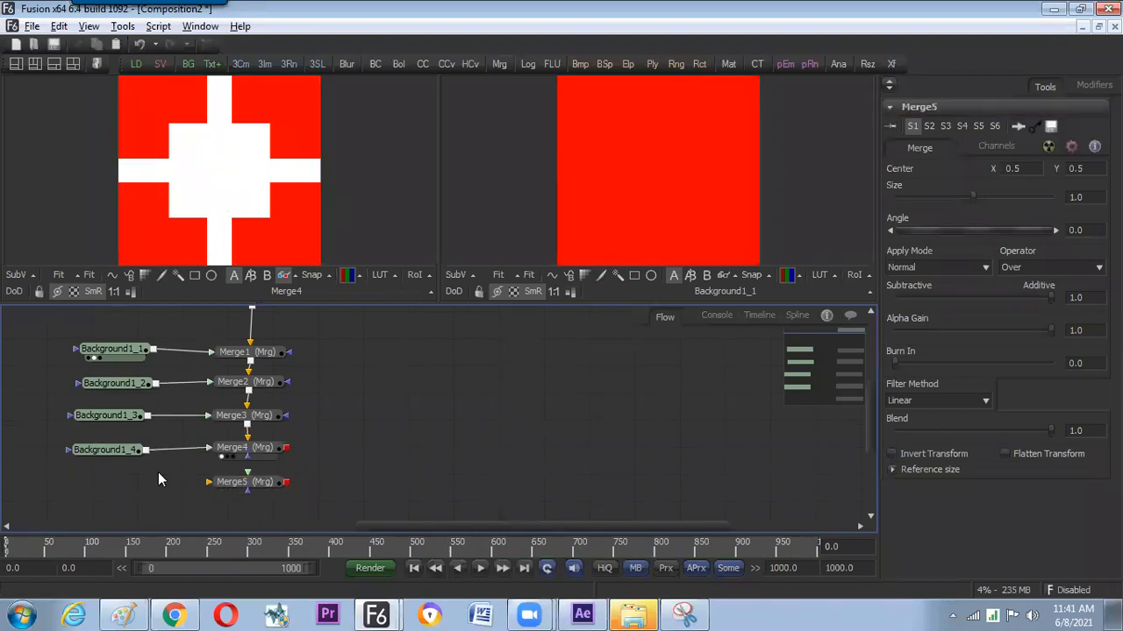
click(126, 452)
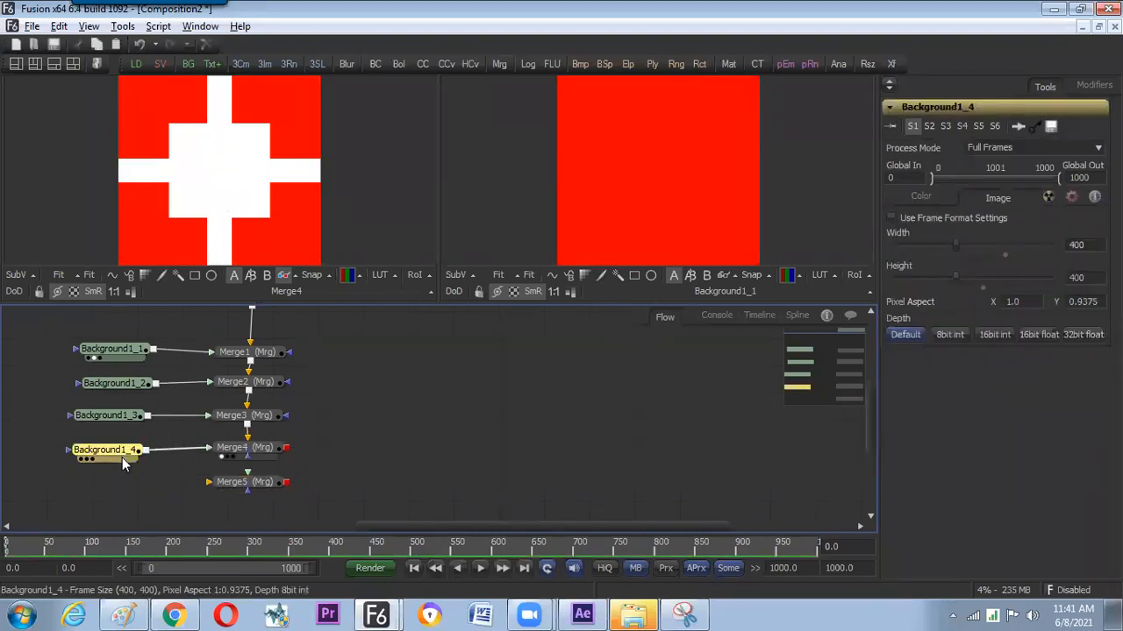
click(127, 476)
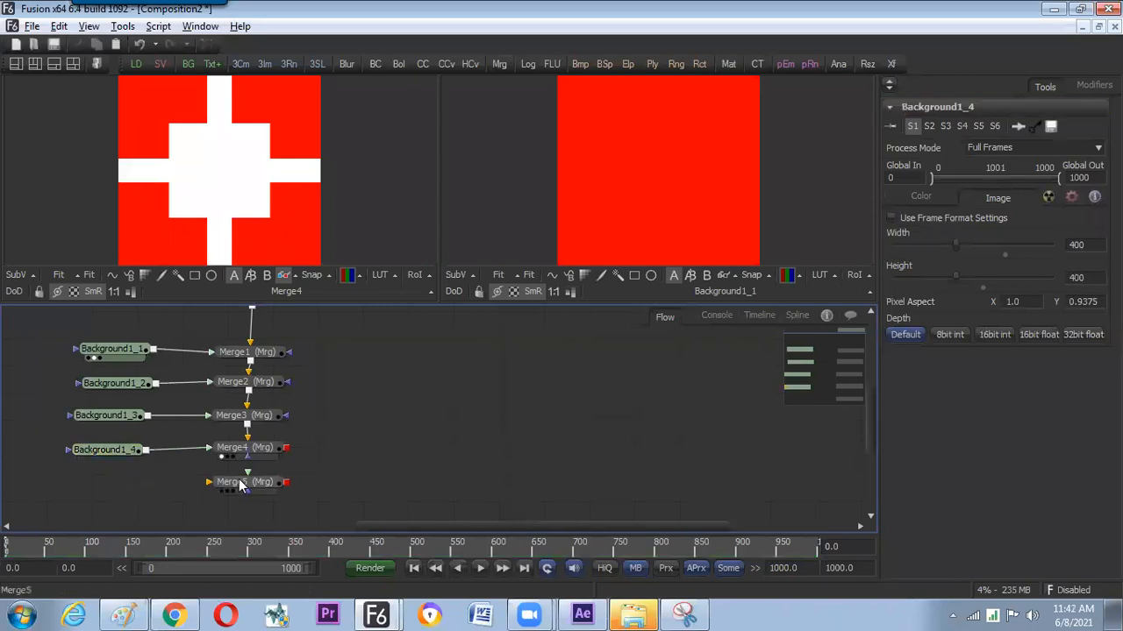
click(123, 454)
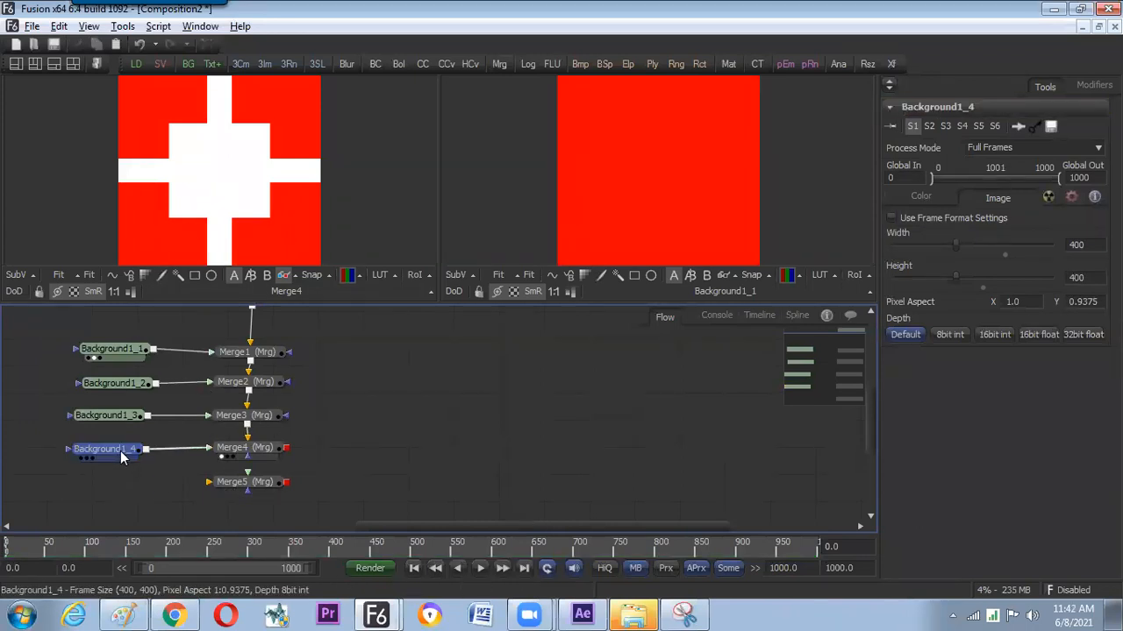
click(124, 454)
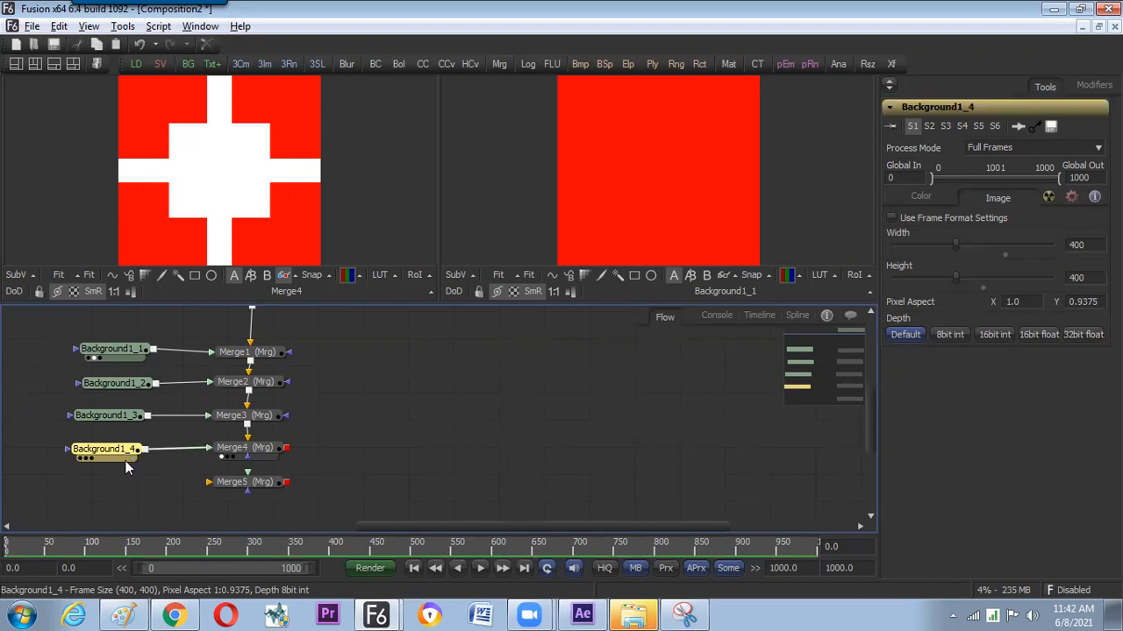
click(123, 500)
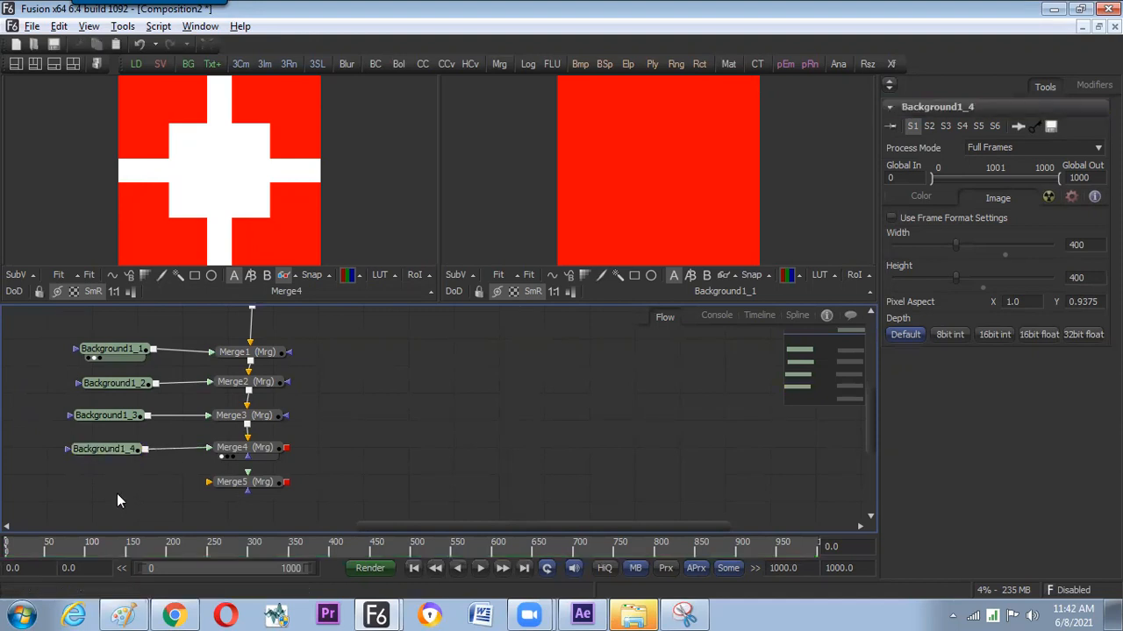
key(ctrl+v)
drag(118, 483, 195, 221)
Check the blue square in the browser's logo reference, and switch to the Paint plan to mark the layer 5 Blue label in orange.
key(alt+Tab)
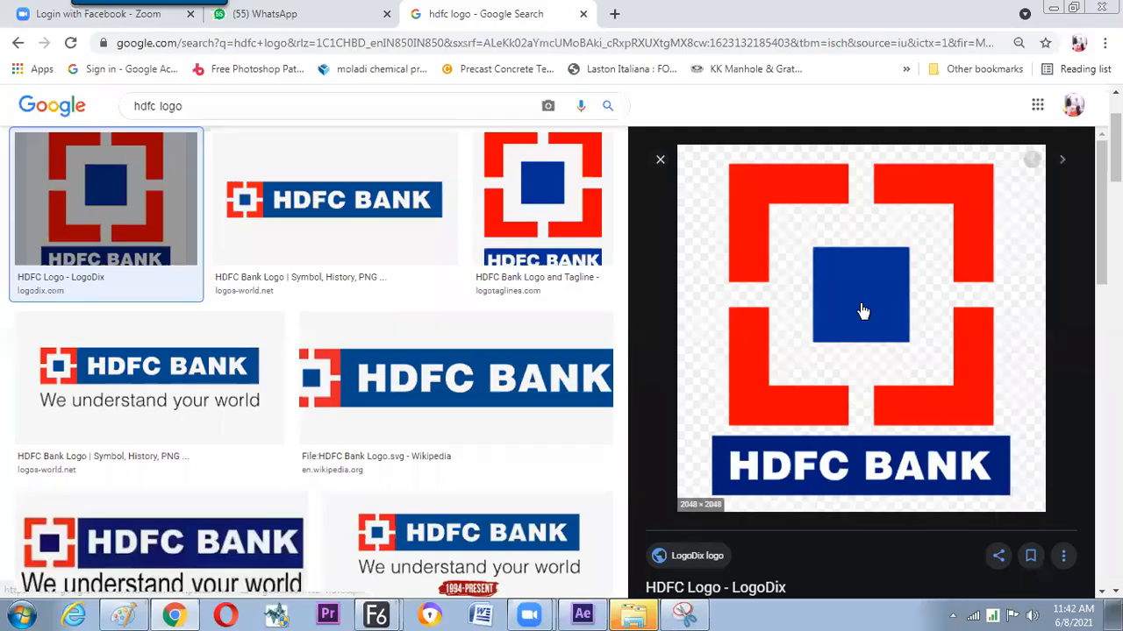
key(alt+Tab)
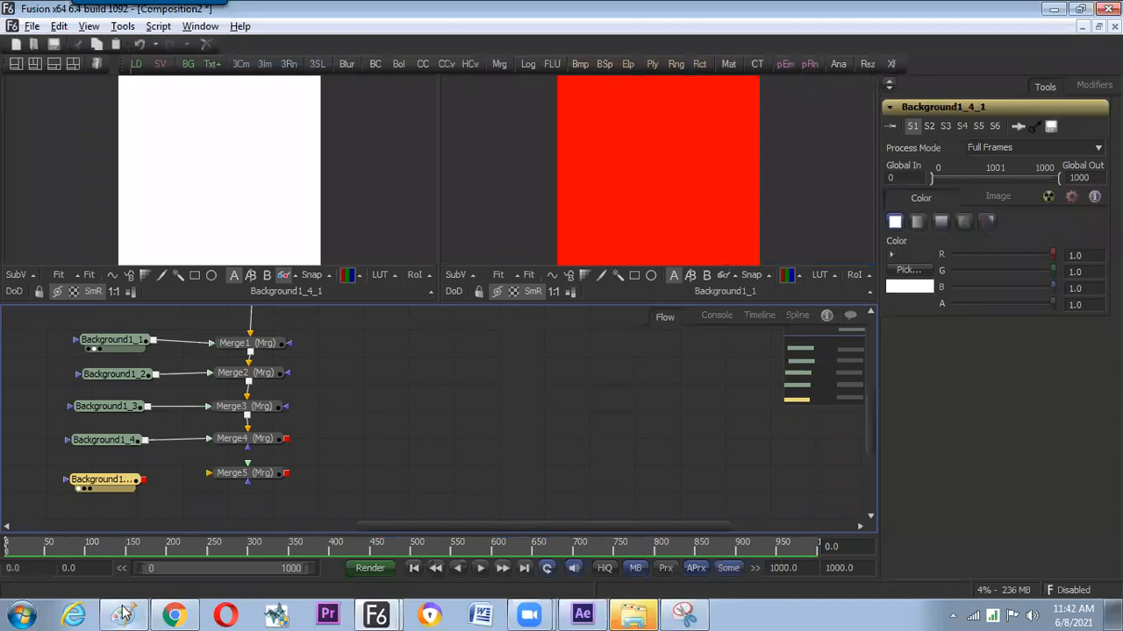
click(124, 614)
mouse_move(881, 542)
mouse_down()
mouse_move(872, 511)
mouse_move(803, 525)
mouse_move(815, 564)
mouse_up()
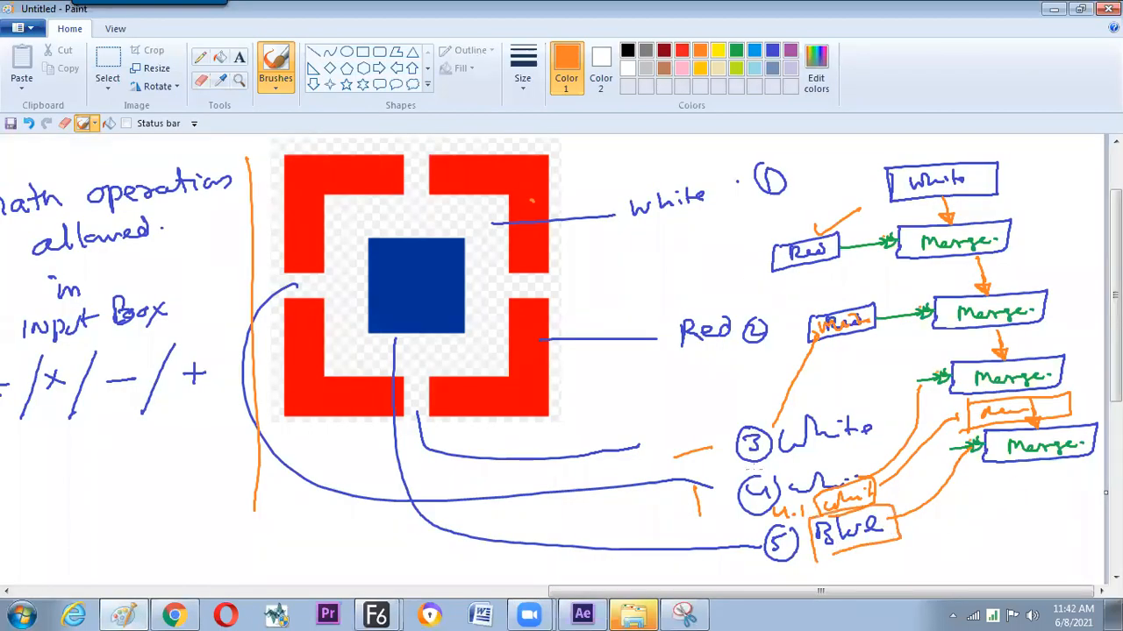
Switch to Fusion and colour the Background1_4_1 node pure blue by setting red and green to 0.0.
key(alt+Tab)
click(129, 482)
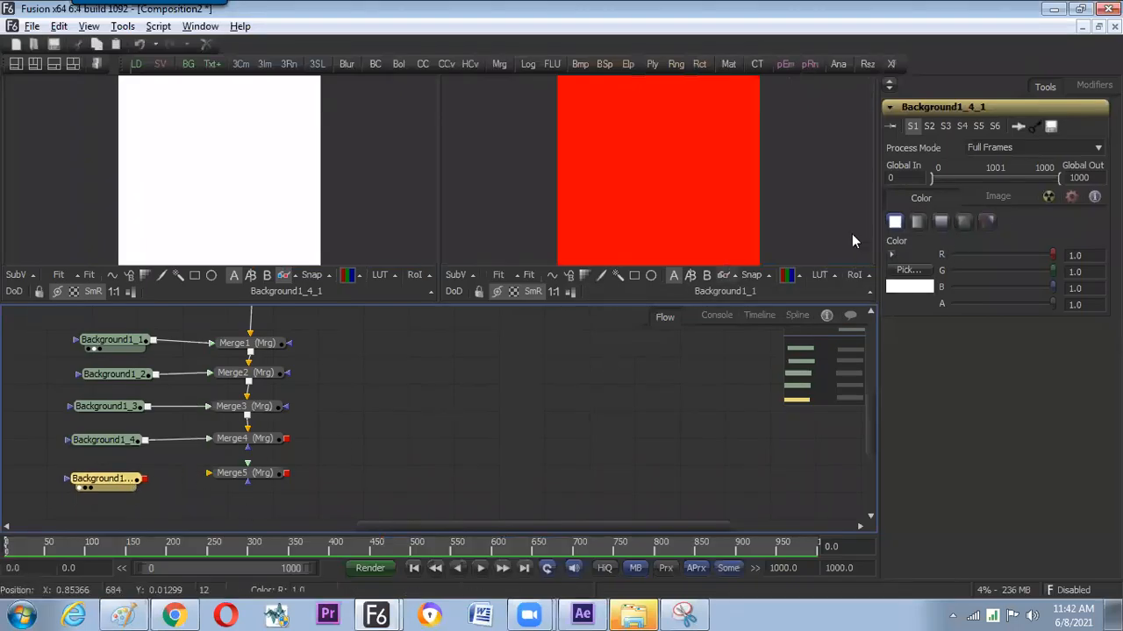
drag(1052, 271, 897, 287)
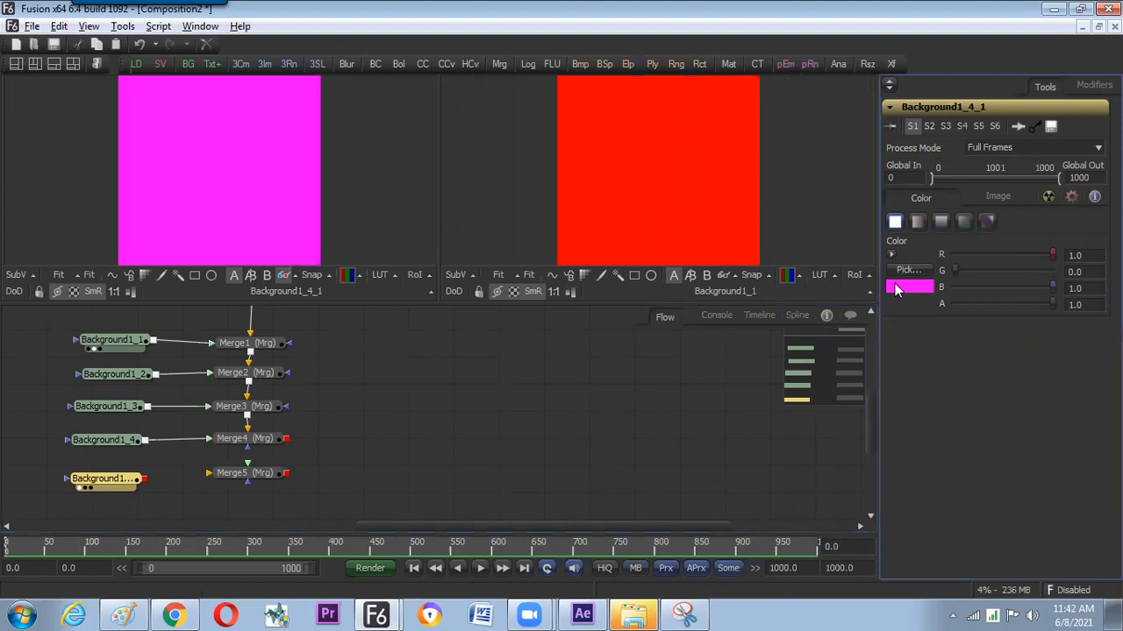
drag(1054, 254, 952, 255)
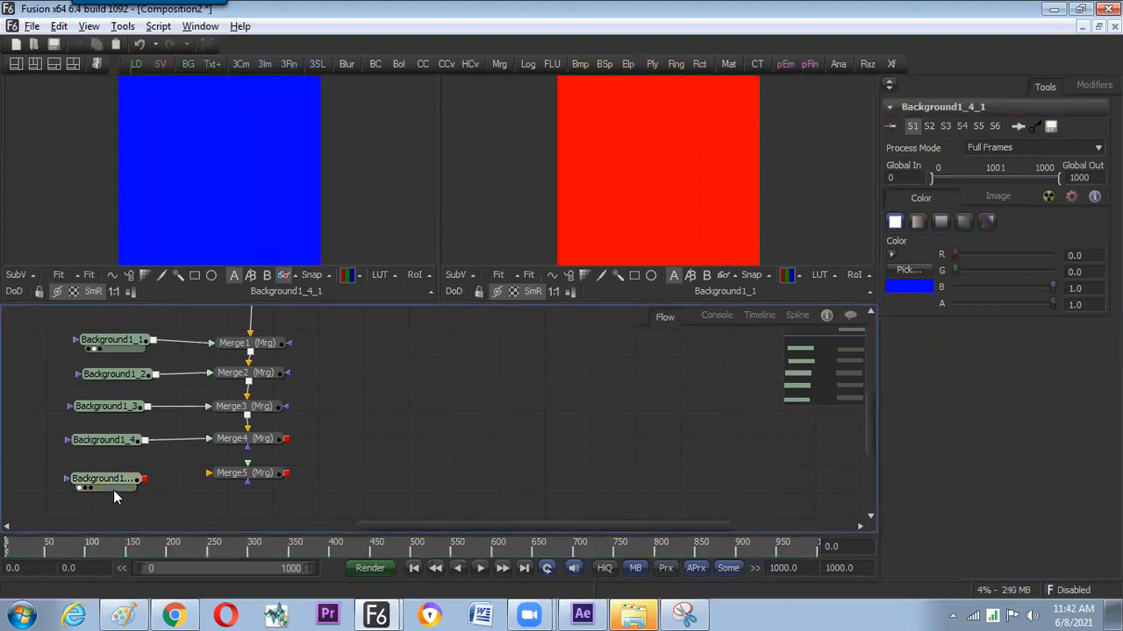
Set the blue background's image width and height to half of 400, making both 200.
click(992, 202)
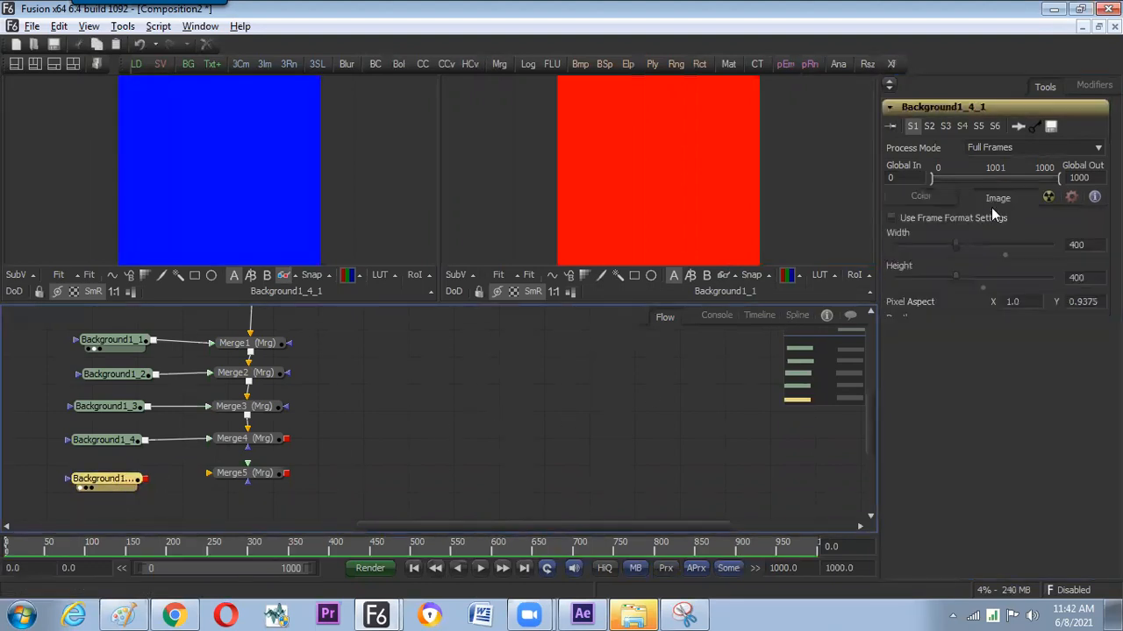
click(1084, 246)
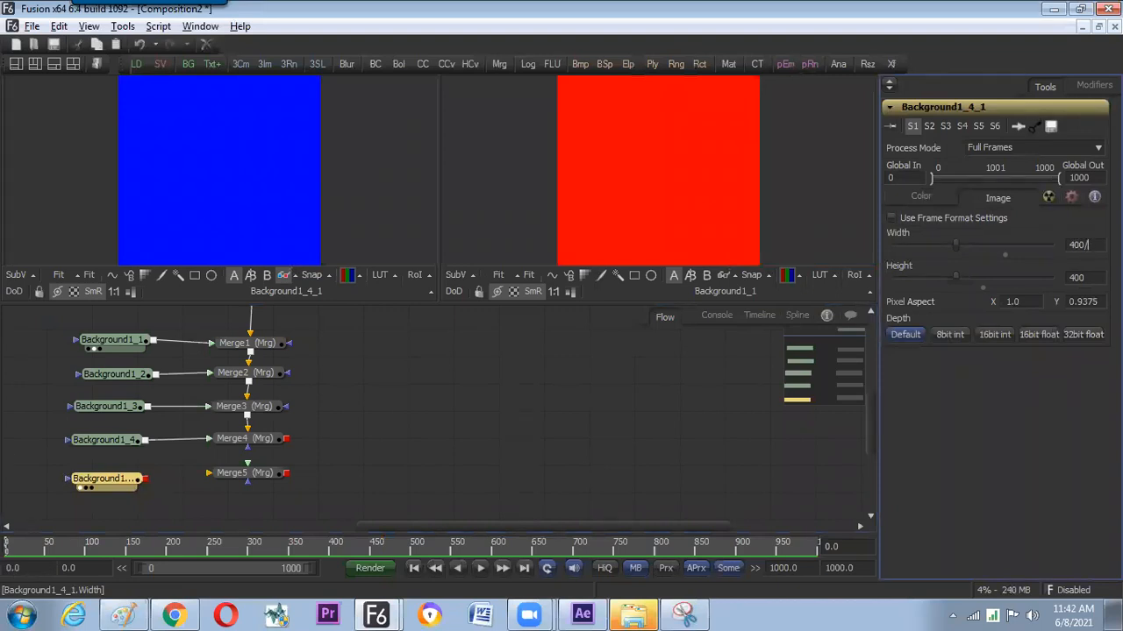
key(Tab)
key(Right)
text(/2)
key(Return)
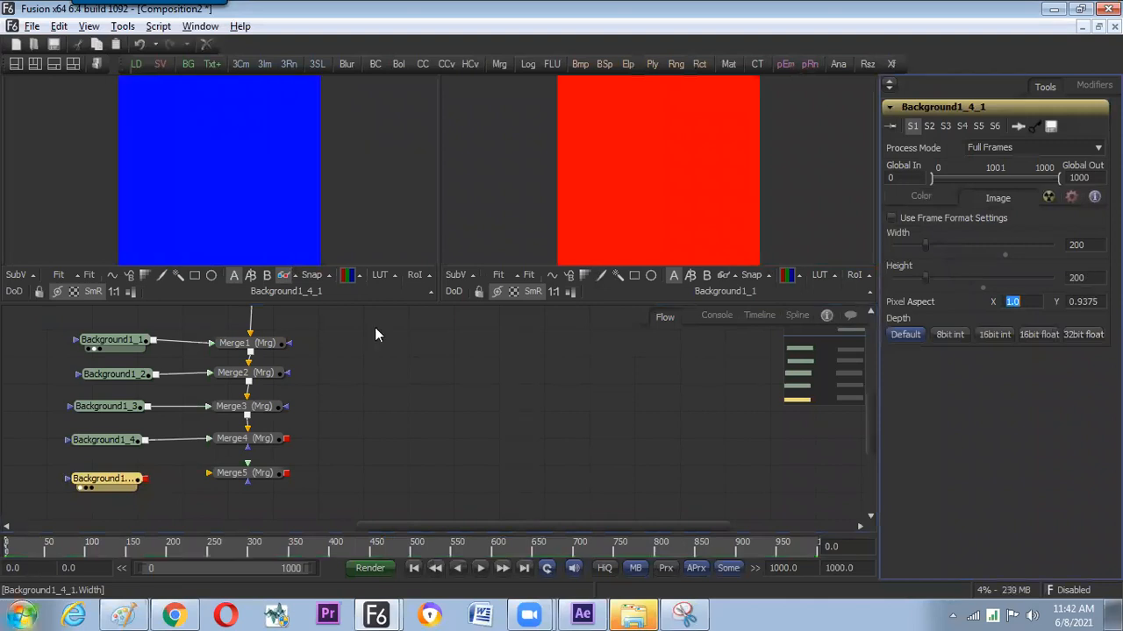
Connect Merge4 as background and the blue Background1_4_1 as foreground of Merge5, and show Merge5 in the first viewer.
drag(250, 477, 254, 481)
drag(285, 439, 224, 485)
drag(145, 479, 223, 476)
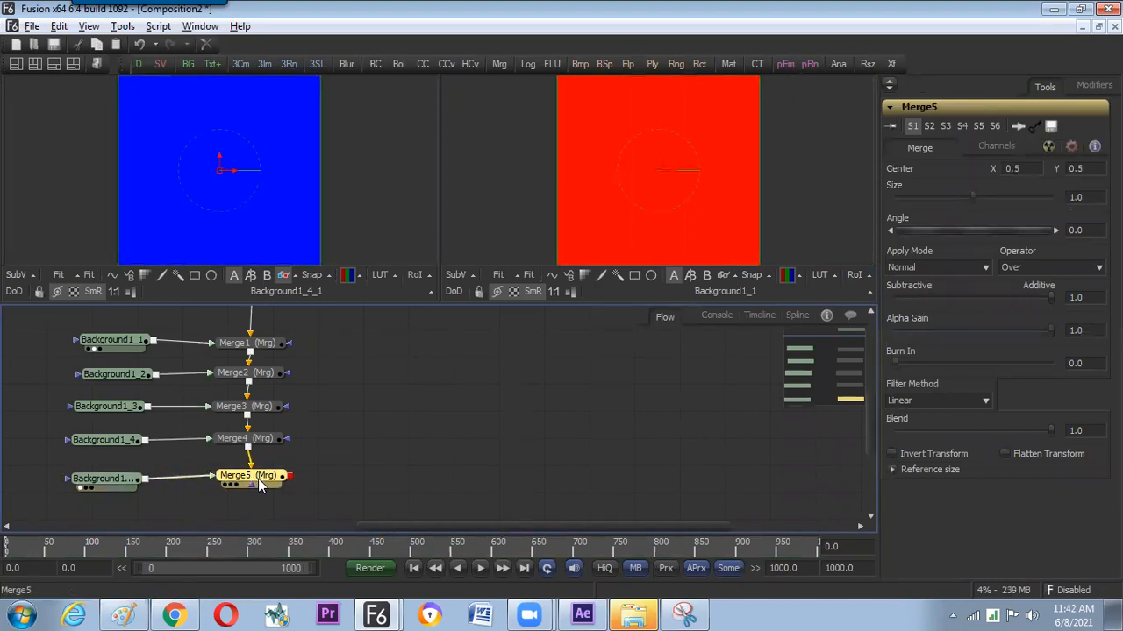
drag(252, 480, 218, 197)
click(354, 429)
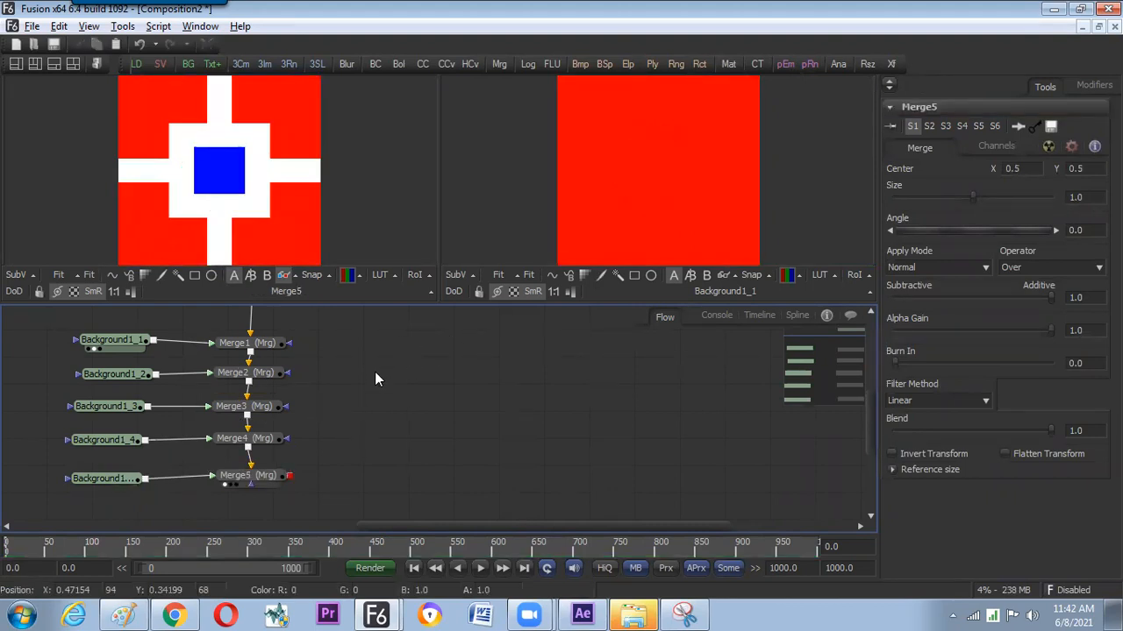
Examine the finished node tree, comparing the base Background1 with the final Merge5 in the first viewer.
scroll(380, 420, up, 2)
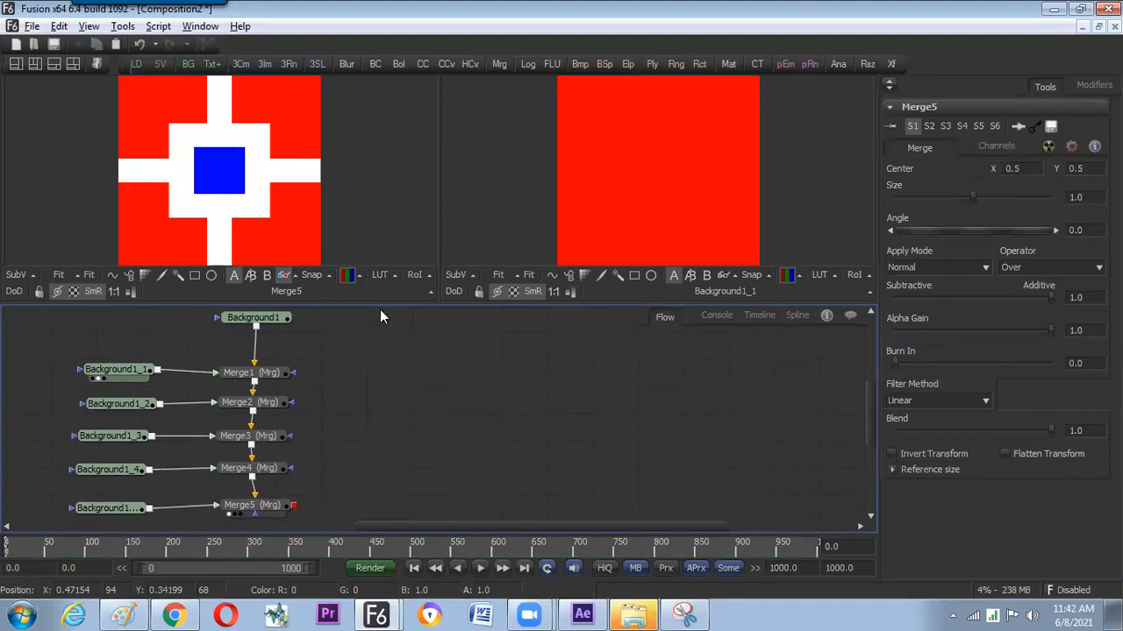
drag(381, 304, 382, 274)
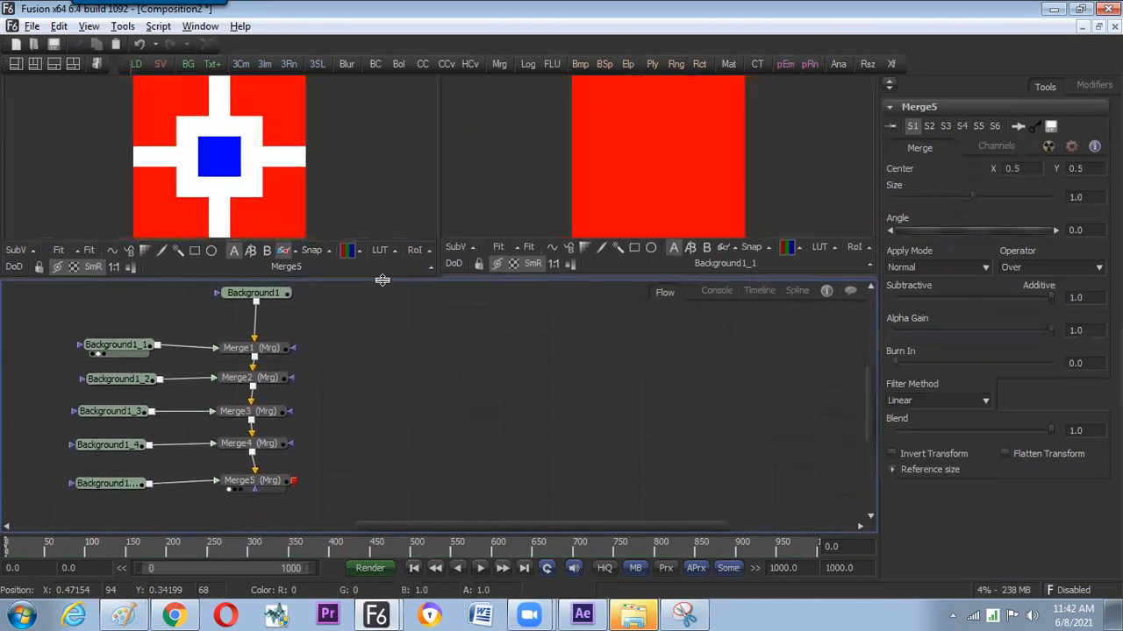
drag(327, 359, 330, 358)
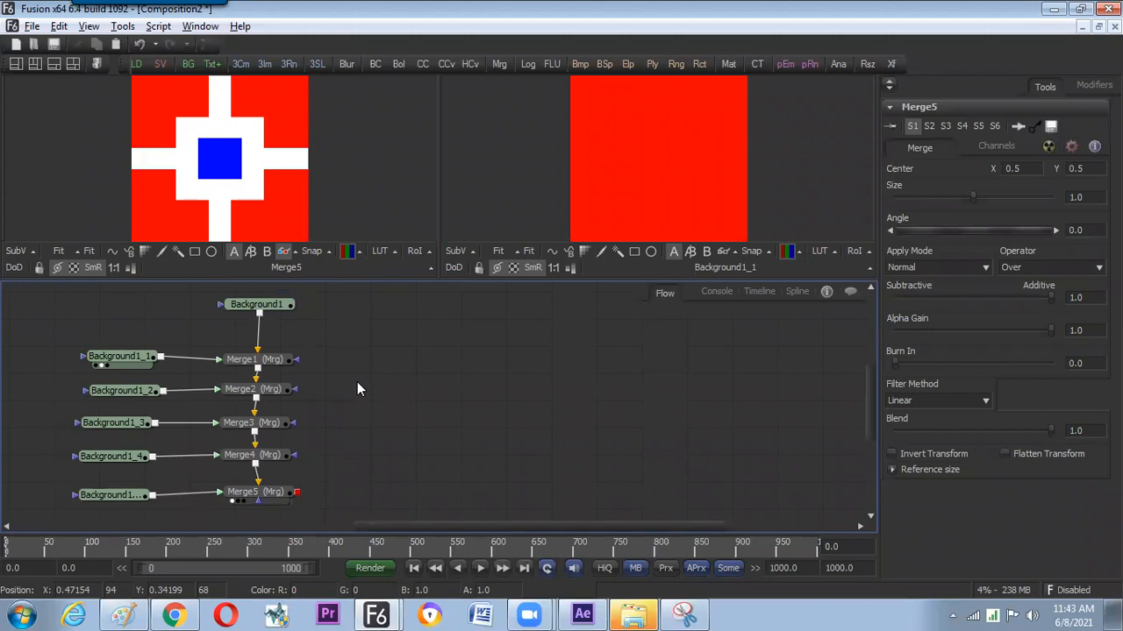
drag(282, 307, 221, 168)
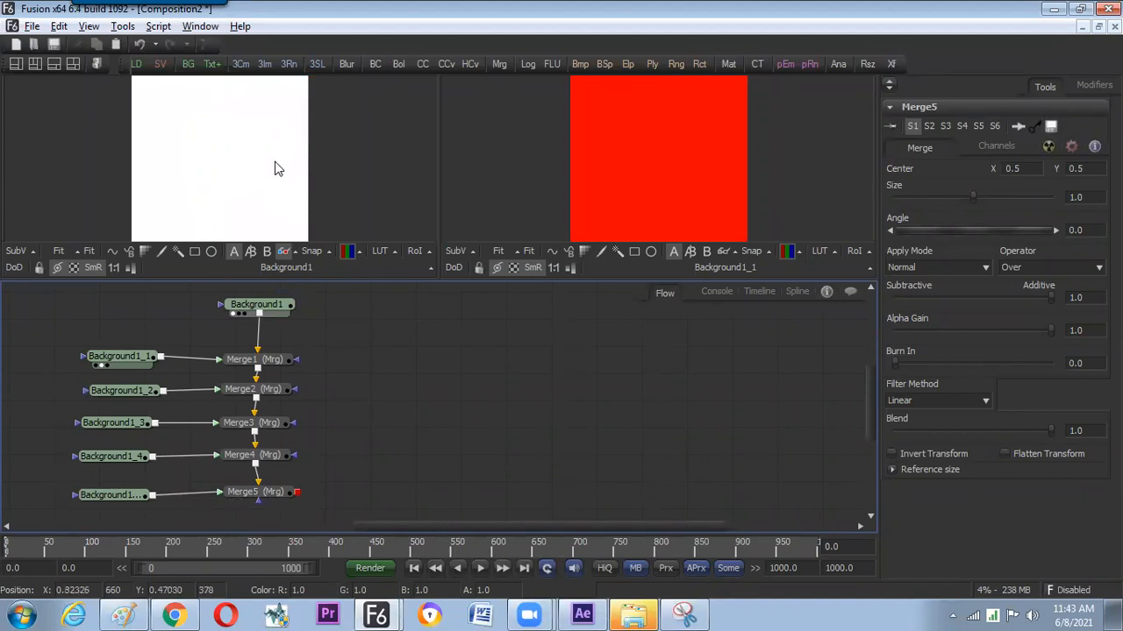
click(252, 304)
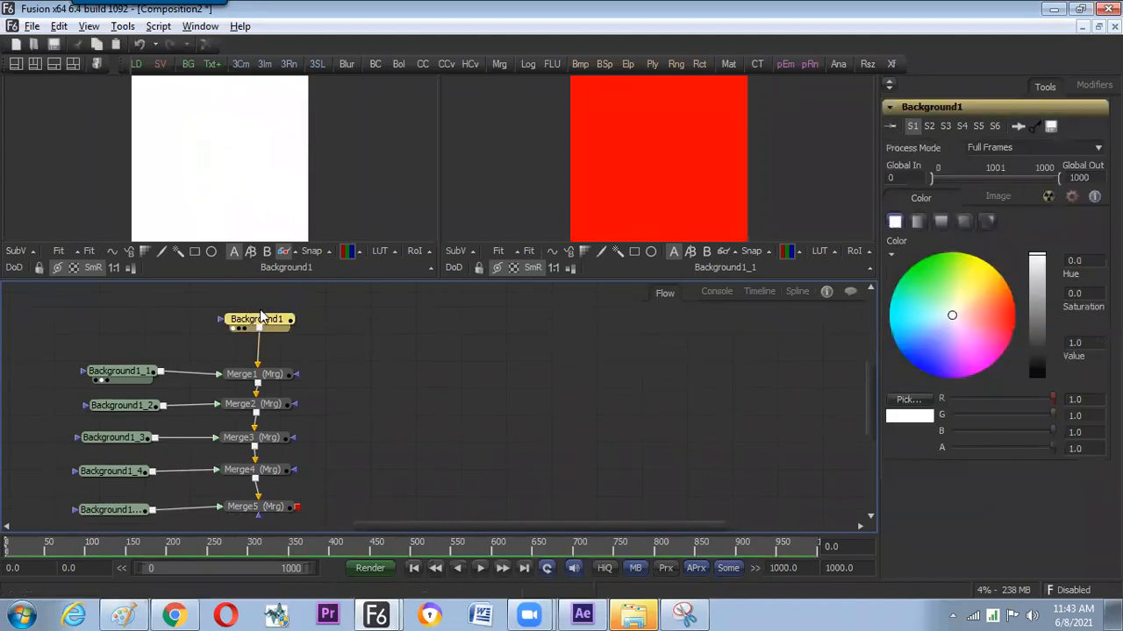
drag(271, 248, 286, 172)
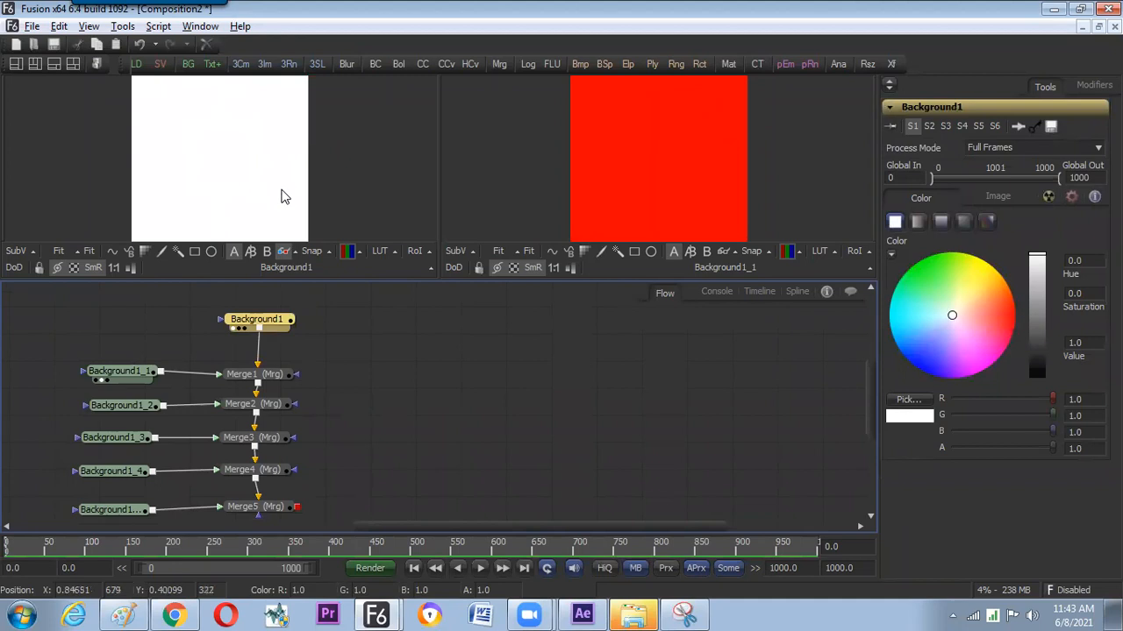
drag(343, 353, 318, 333)
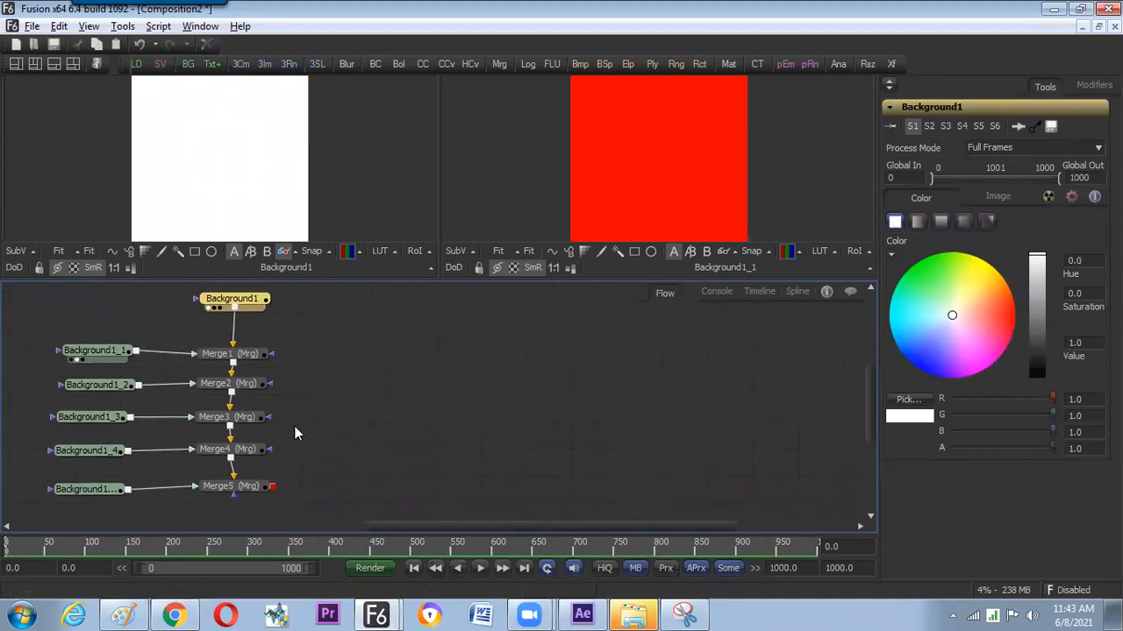
drag(250, 487, 258, 207)
click(295, 349)
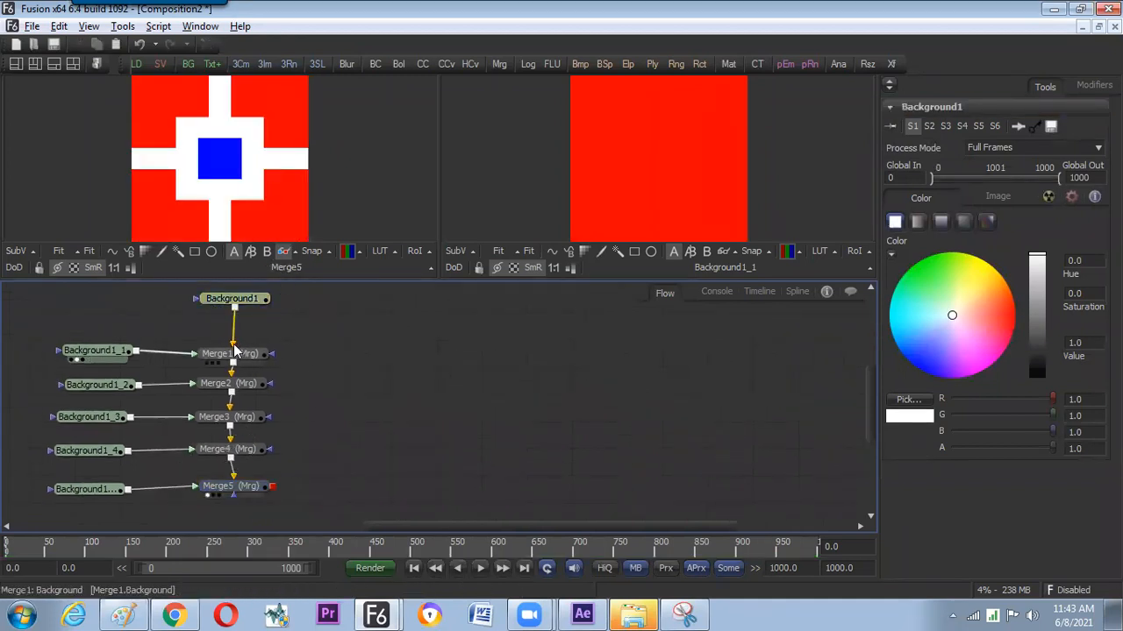
Disconnect Background1 from Merge1's background input and reconnect it, repeating this twice.
click(233, 344)
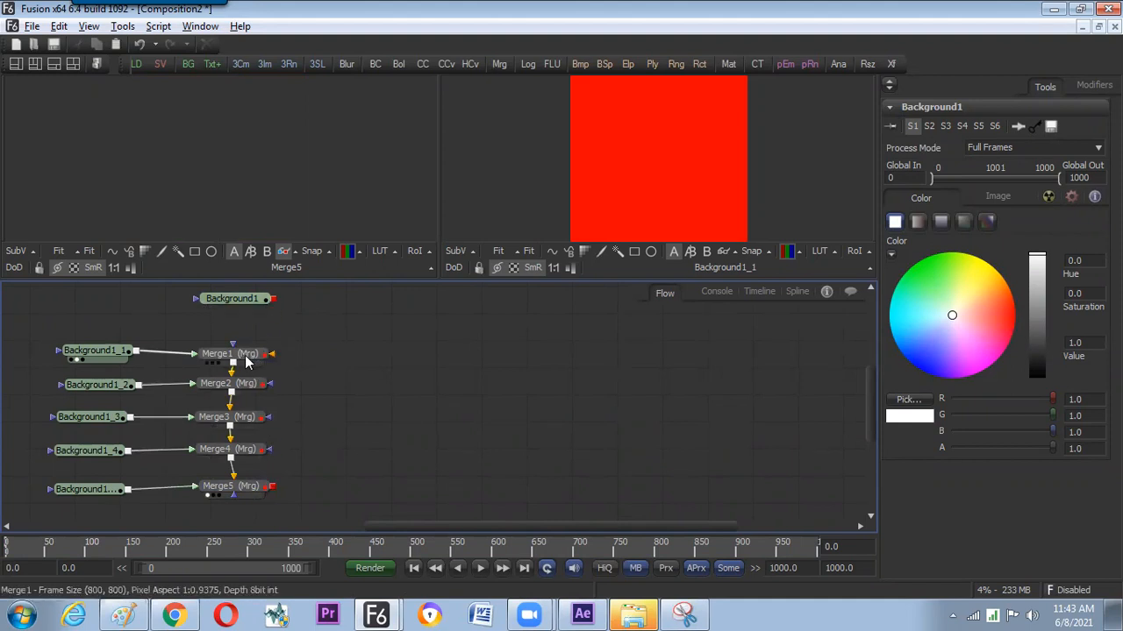
drag(272, 300, 275, 359)
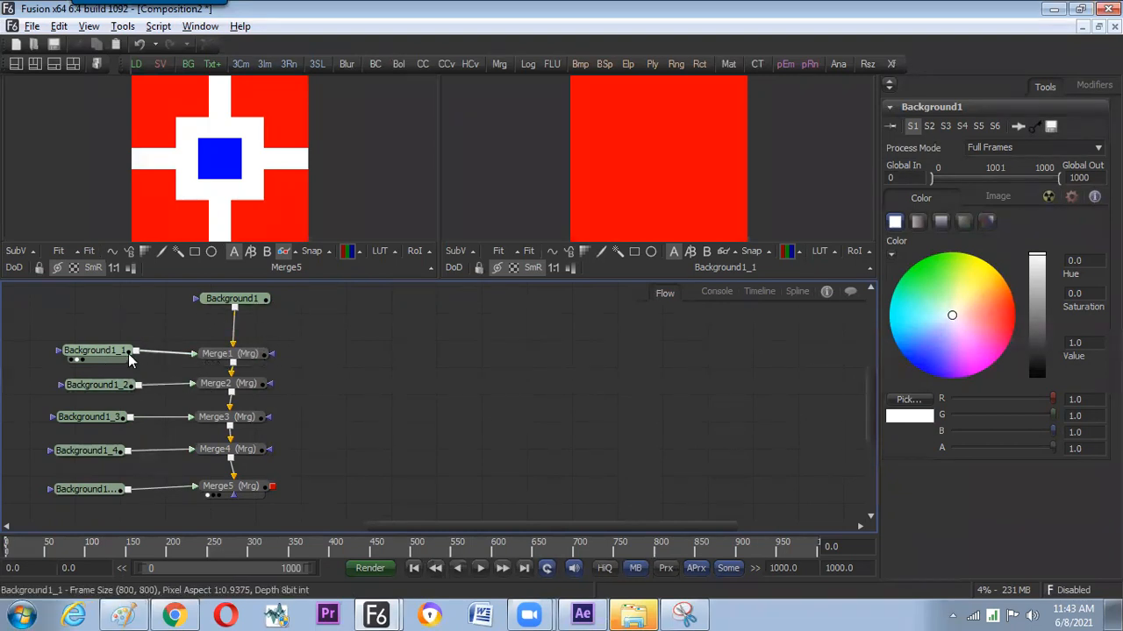
click(234, 341)
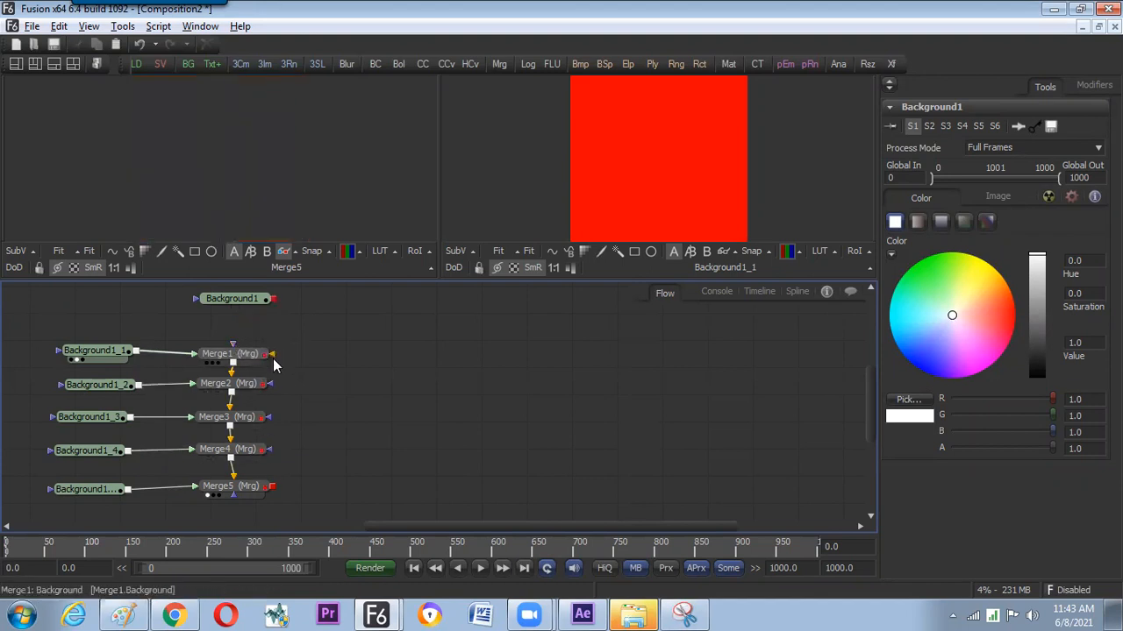
drag(268, 298, 274, 358)
drag(265, 320, 298, 372)
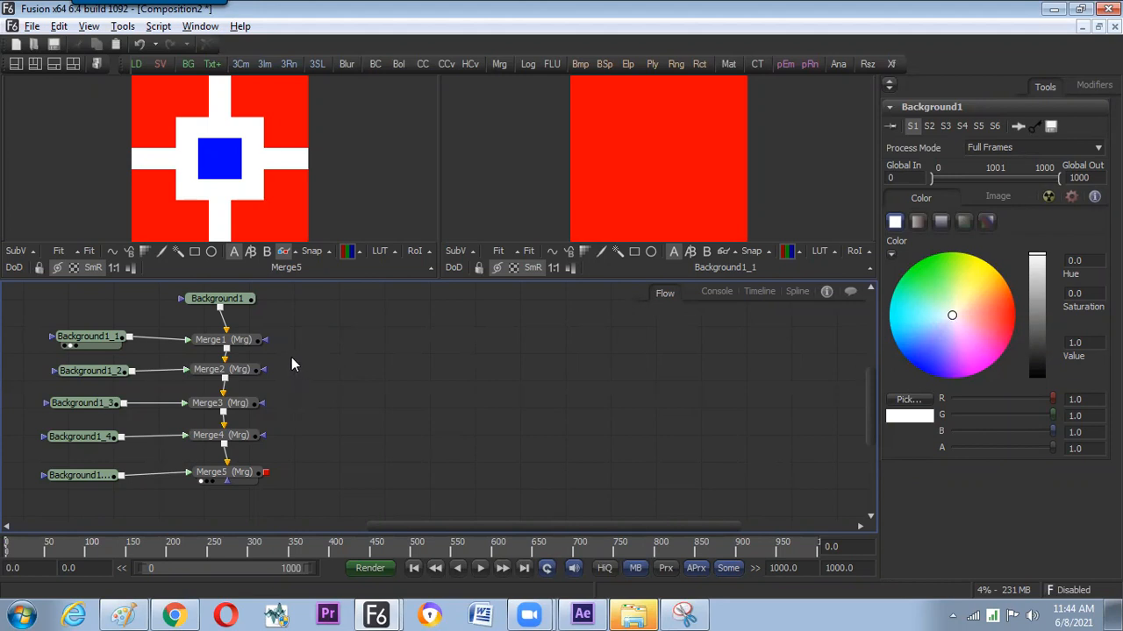
Duplicate the complete tree of background and merge nodes into the empty flow area beside the original.
drag(311, 295, 86, 512)
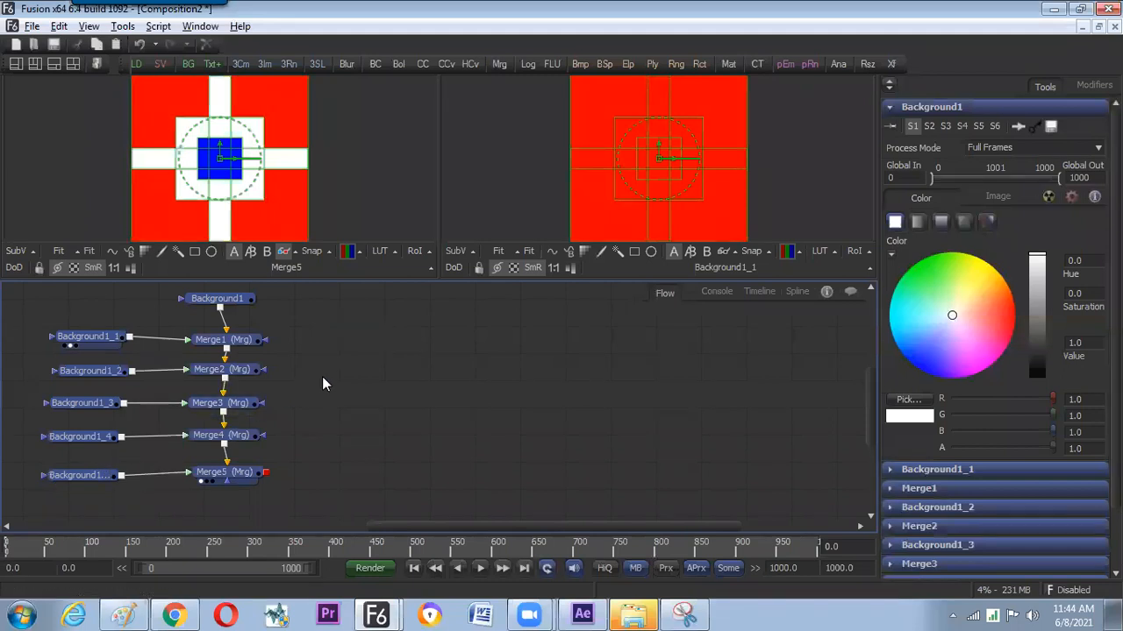
click(429, 335)
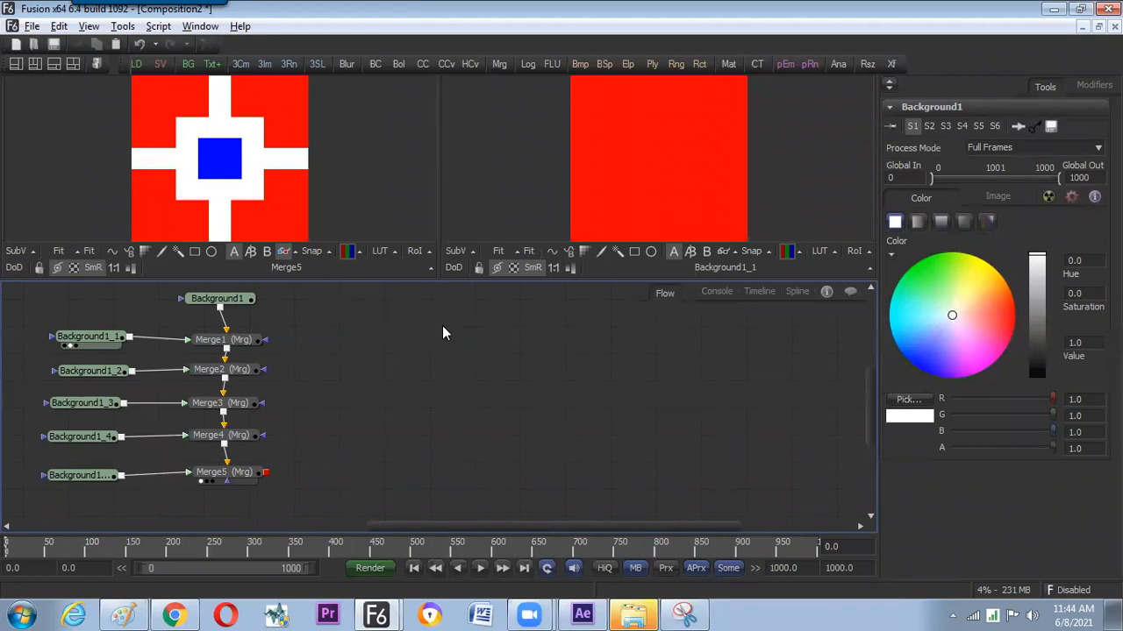
key(ctrl+v)
drag(457, 326, 561, 360)
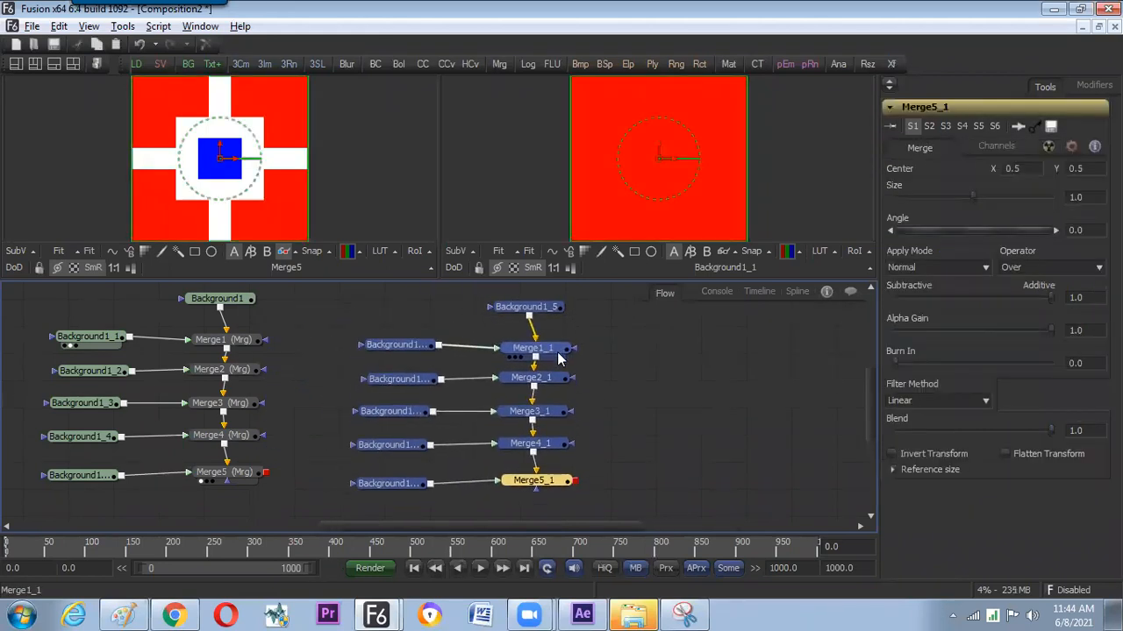
click(656, 395)
Delete the five merge nodes from the duplicated tree, keeping its six background nodes.
drag(532, 401, 394, 412)
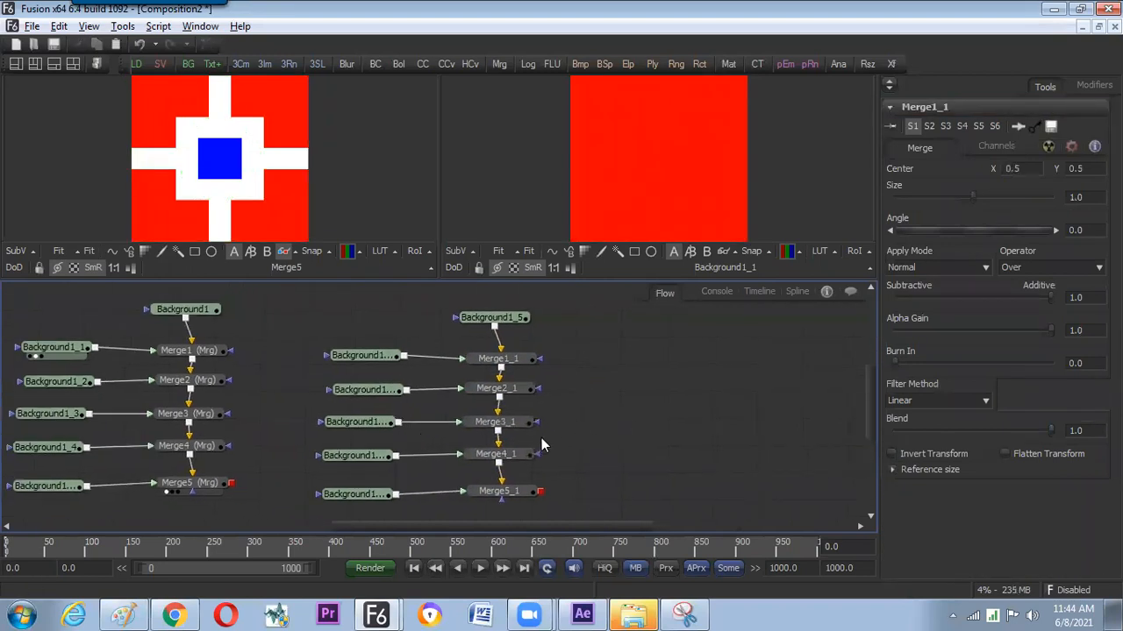
drag(577, 347, 466, 490)
key(Delete)
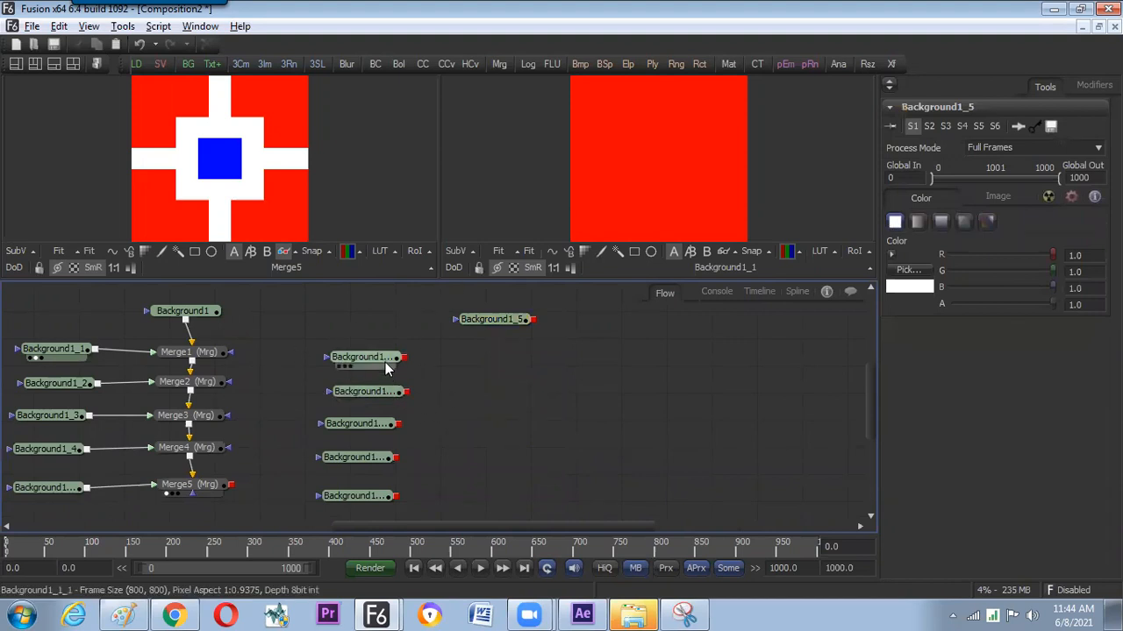
Merge the five duplicated backgrounds in order over Background1_5 by joining outputs, chaining five new merges and viewing the last one.
drag(402, 358, 532, 320)
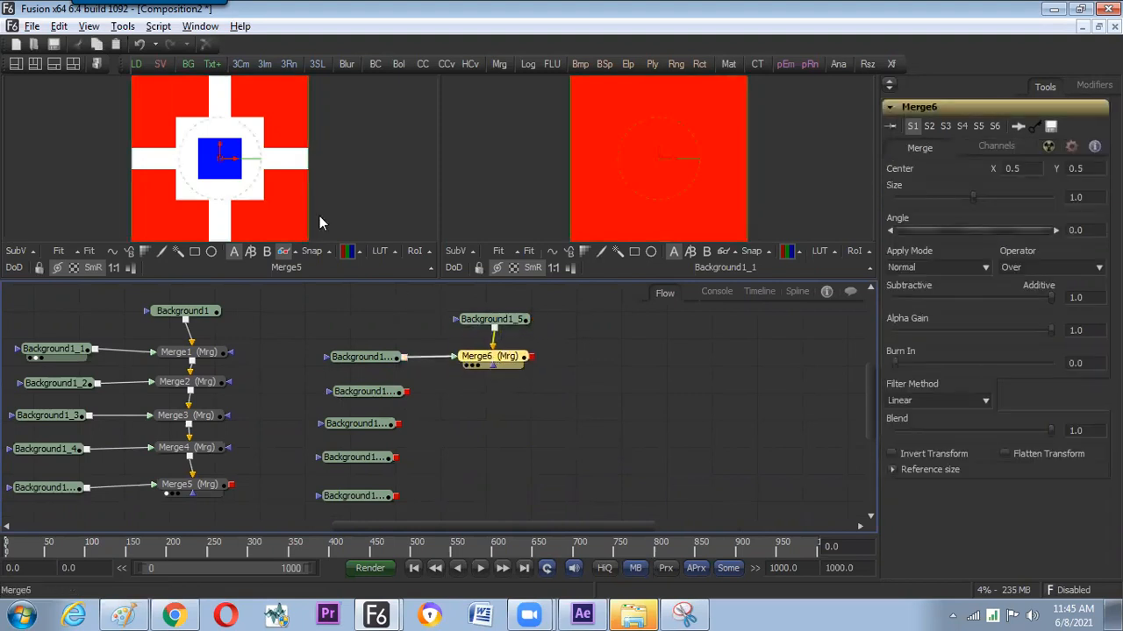
drag(406, 391, 512, 385)
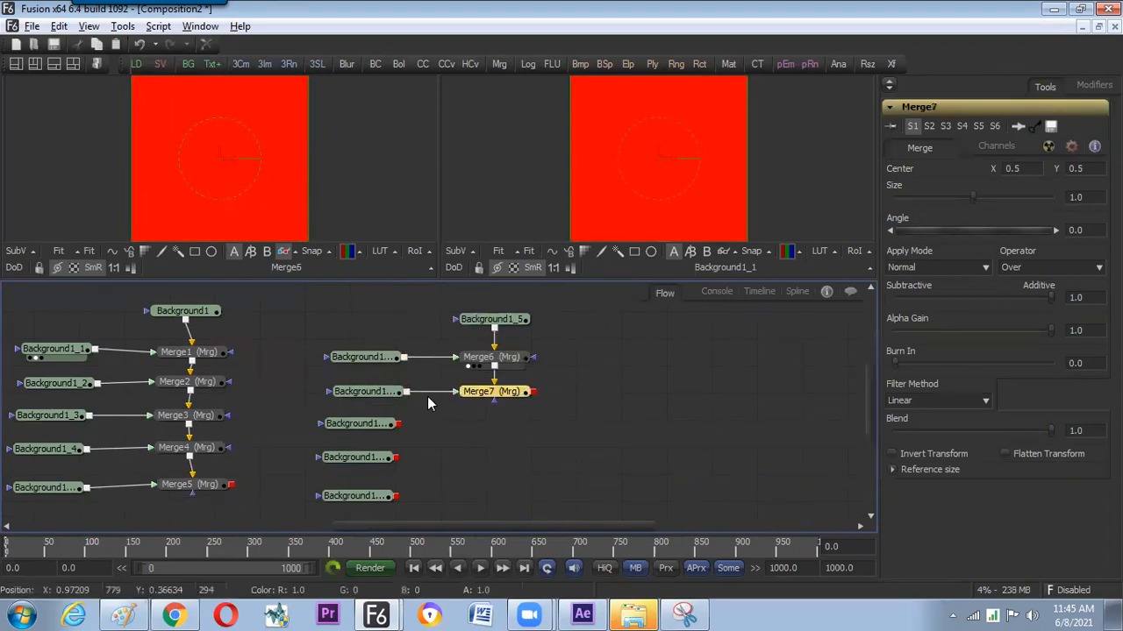
drag(397, 424, 517, 396)
click(469, 433)
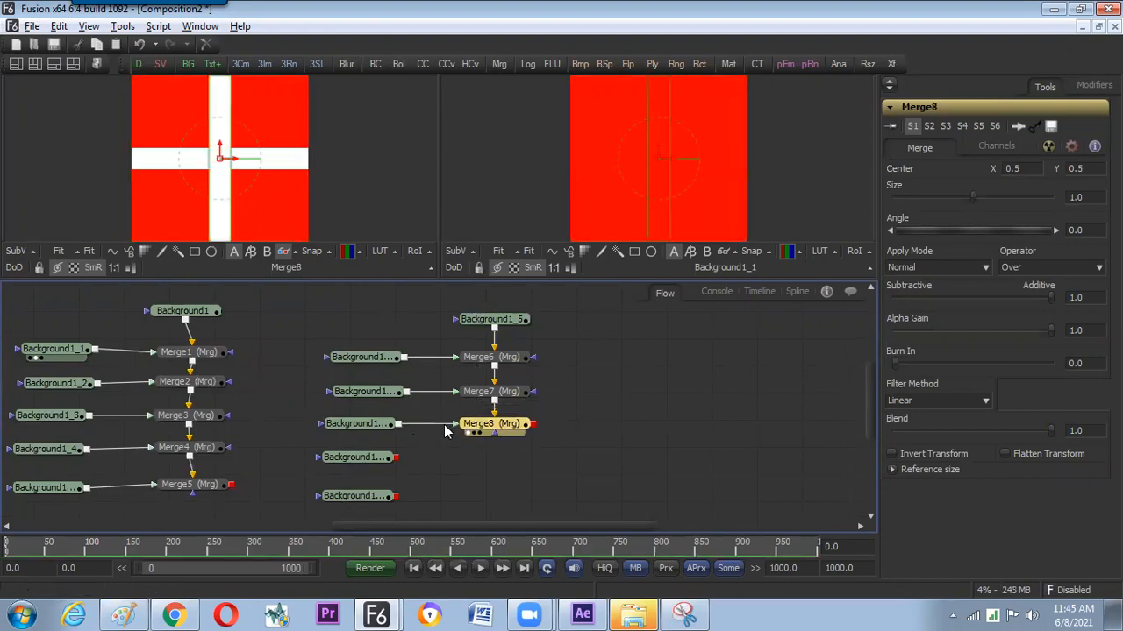
drag(396, 457, 535, 431)
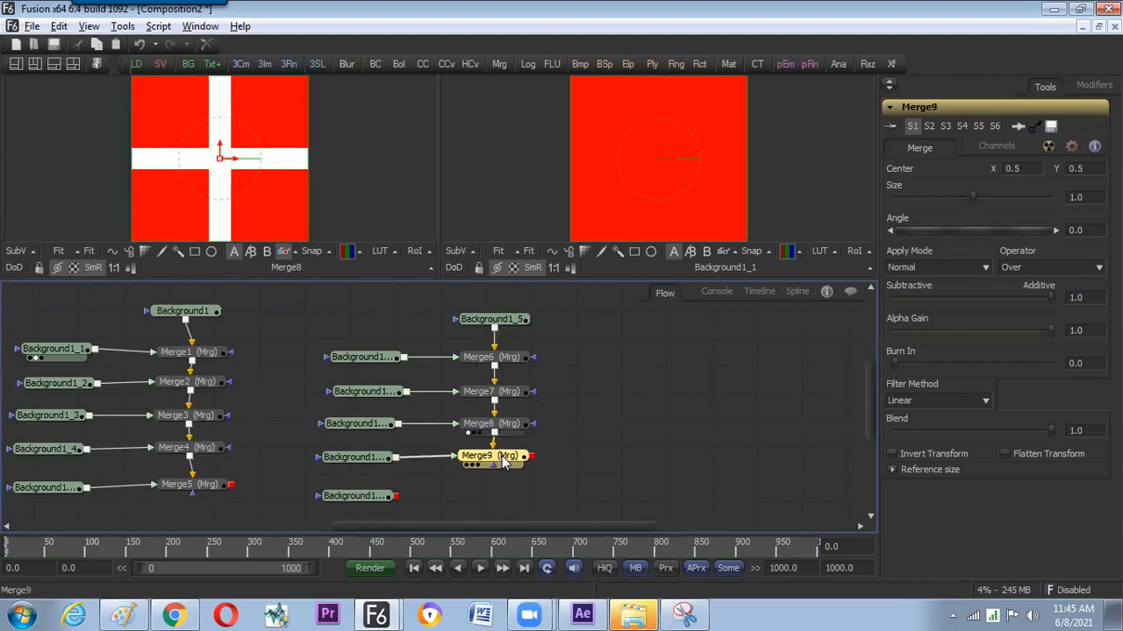
drag(396, 496, 535, 465)
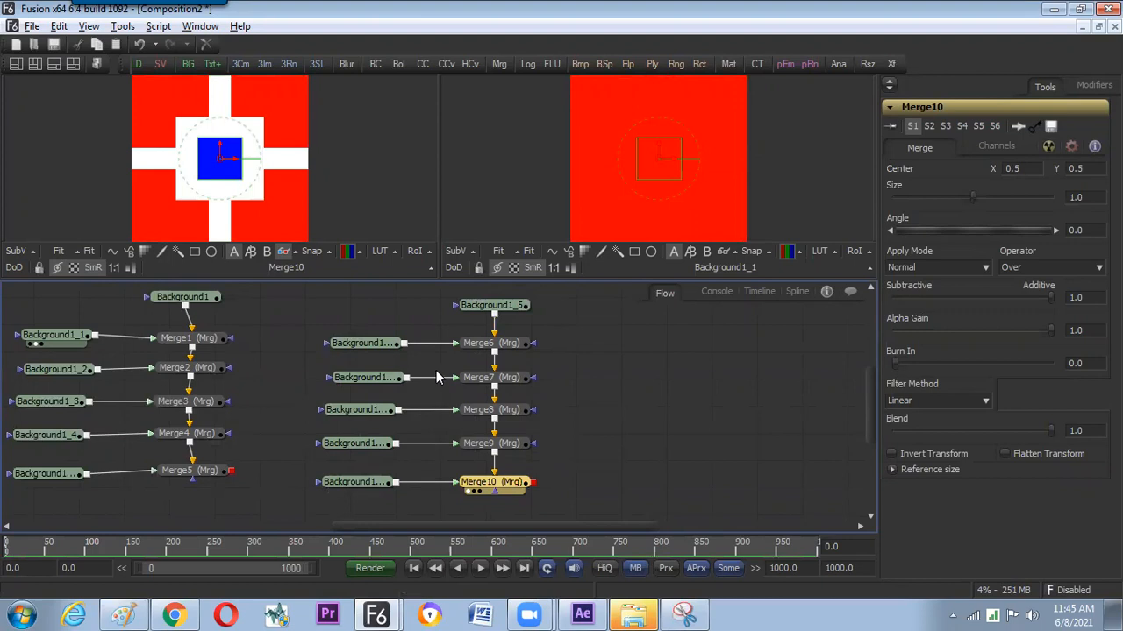
drag(359, 380, 195, 398)
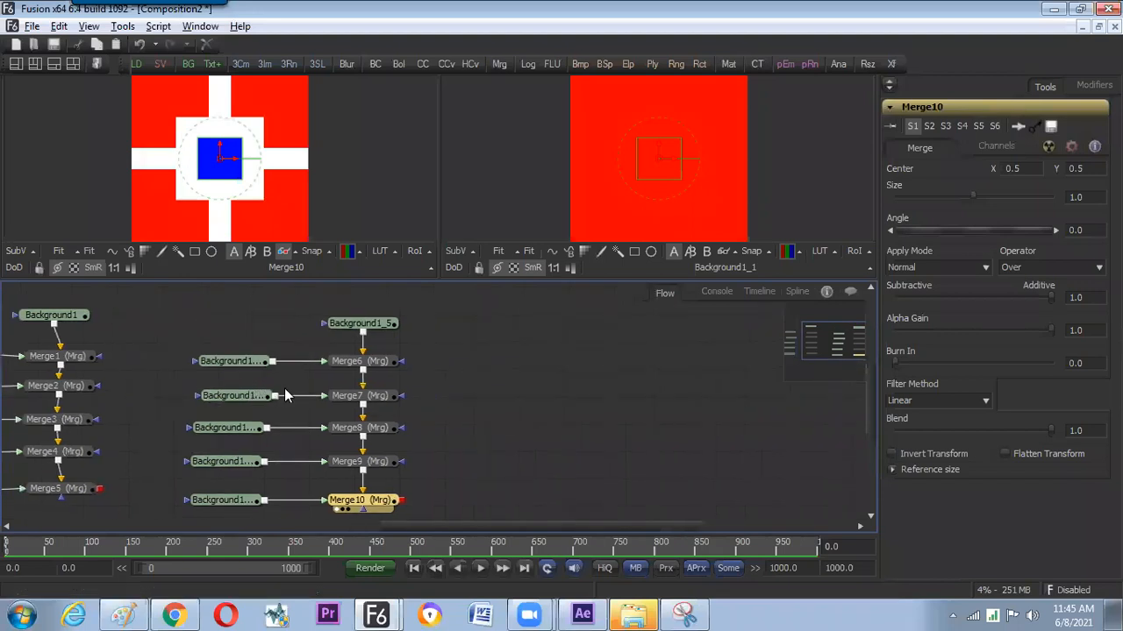
drag(322, 388, 321, 383)
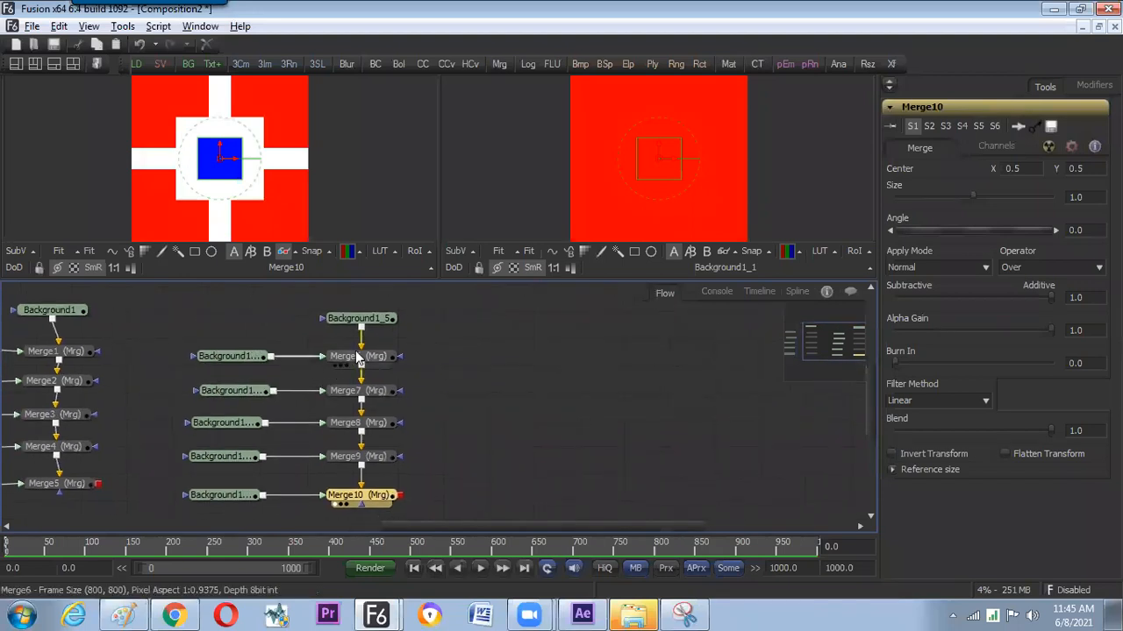
mouse_move(357, 357)
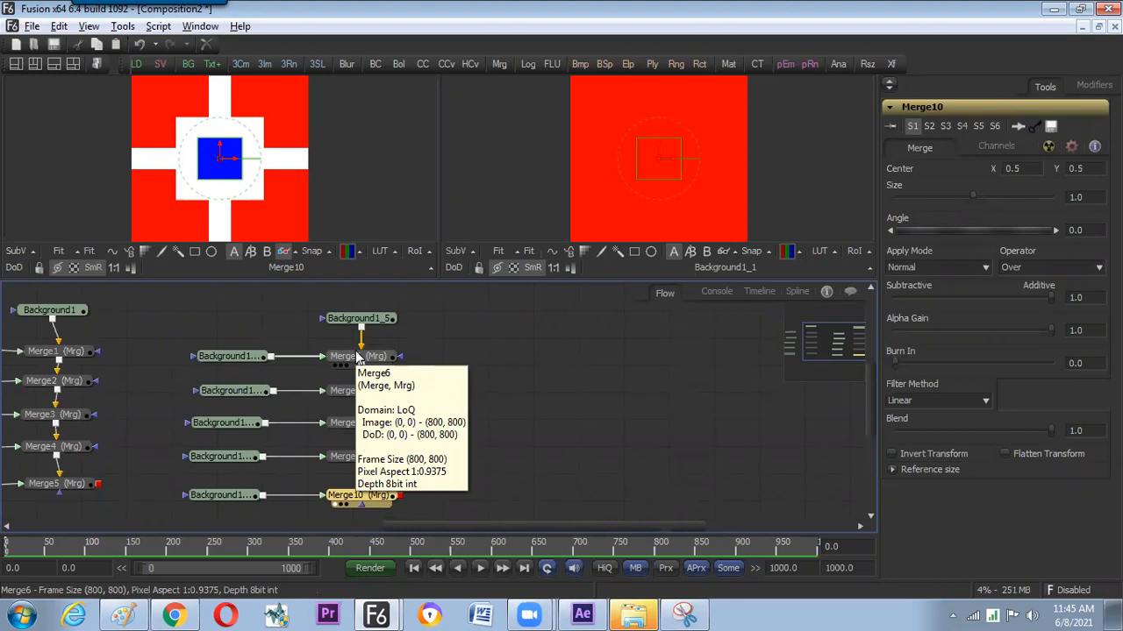
drag(482, 364, 547, 361)
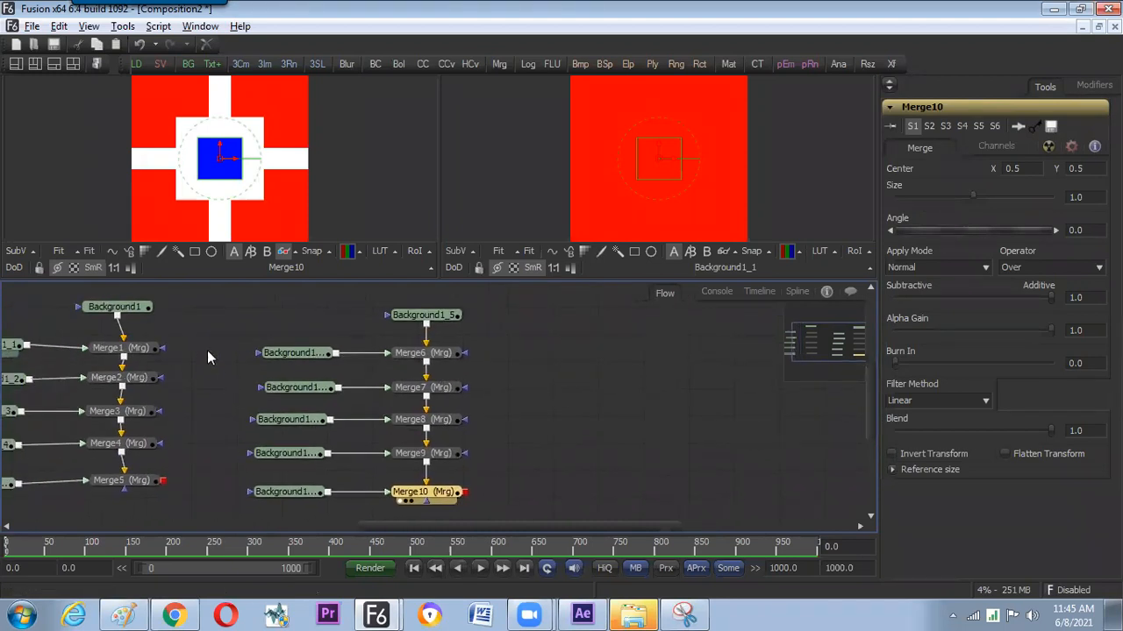
drag(418, 349, 332, 347)
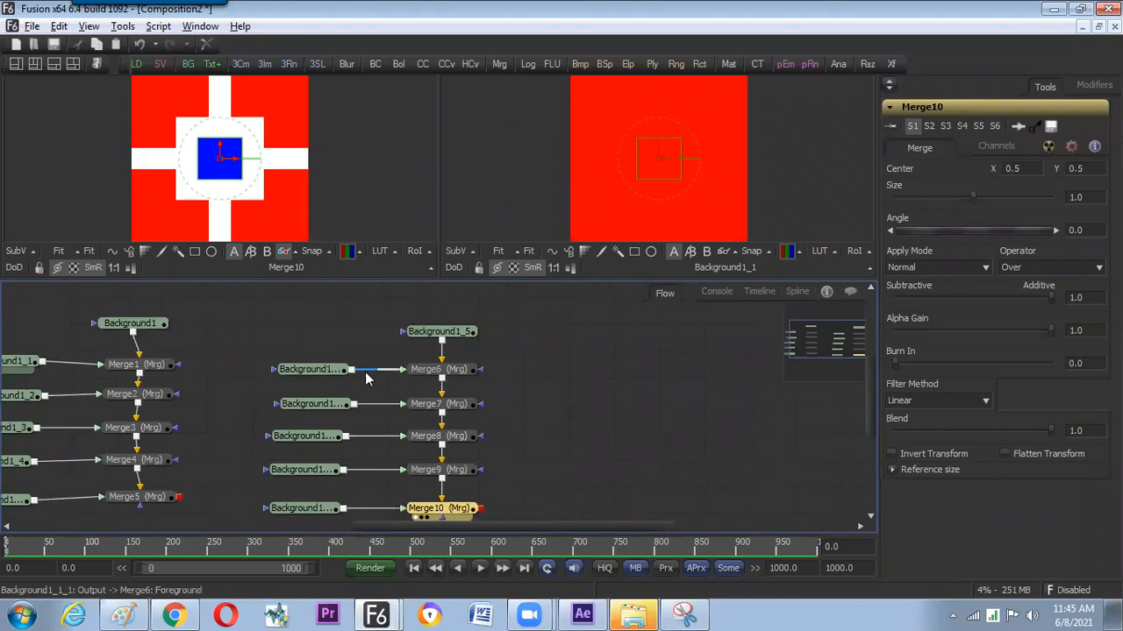
Duplicate the Background1_5 tree with Merge6 to Merge10 beside itself and show the copied Merge10_1 in both viewers.
drag(390, 279, 379, 210)
drag(358, 255, 306, 261)
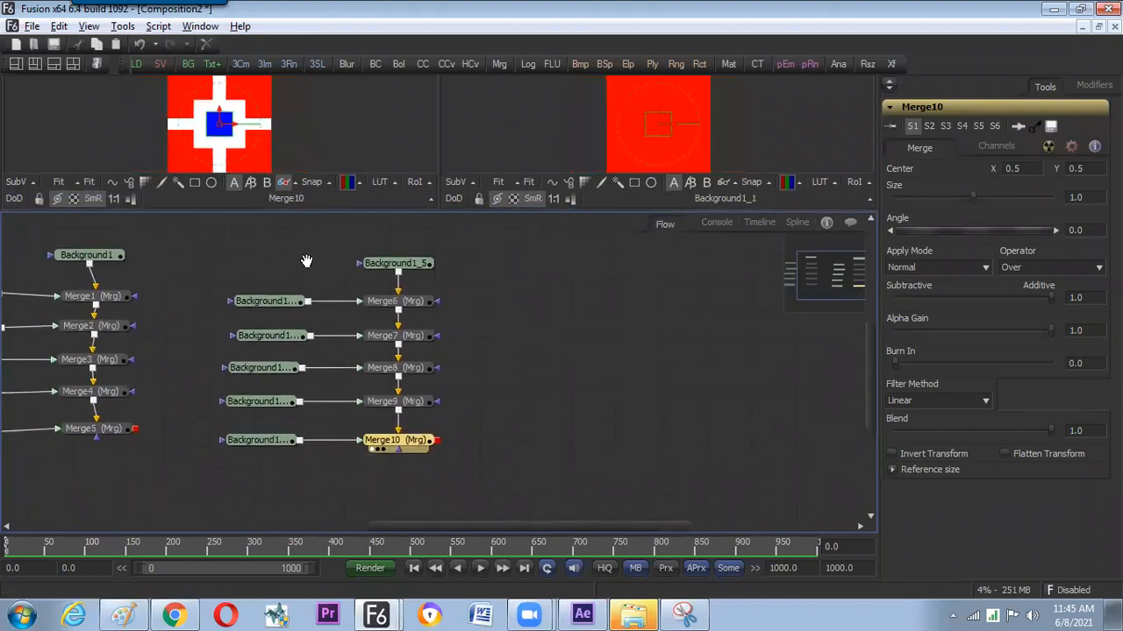
drag(201, 248, 464, 457)
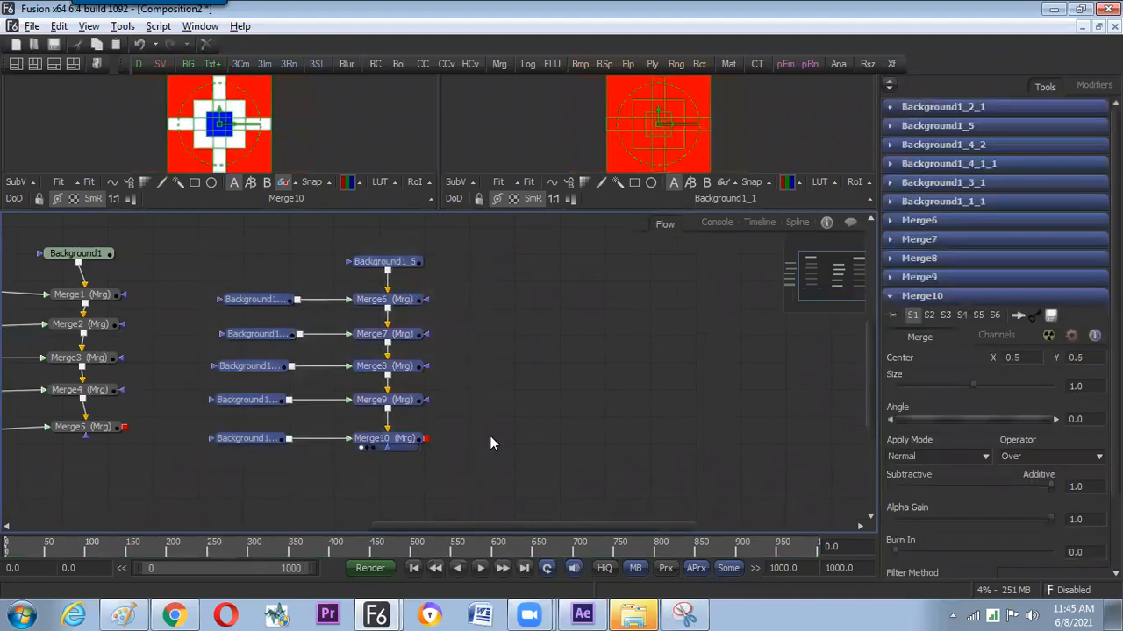
drag(494, 388, 335, 392)
key(ctrl+v)
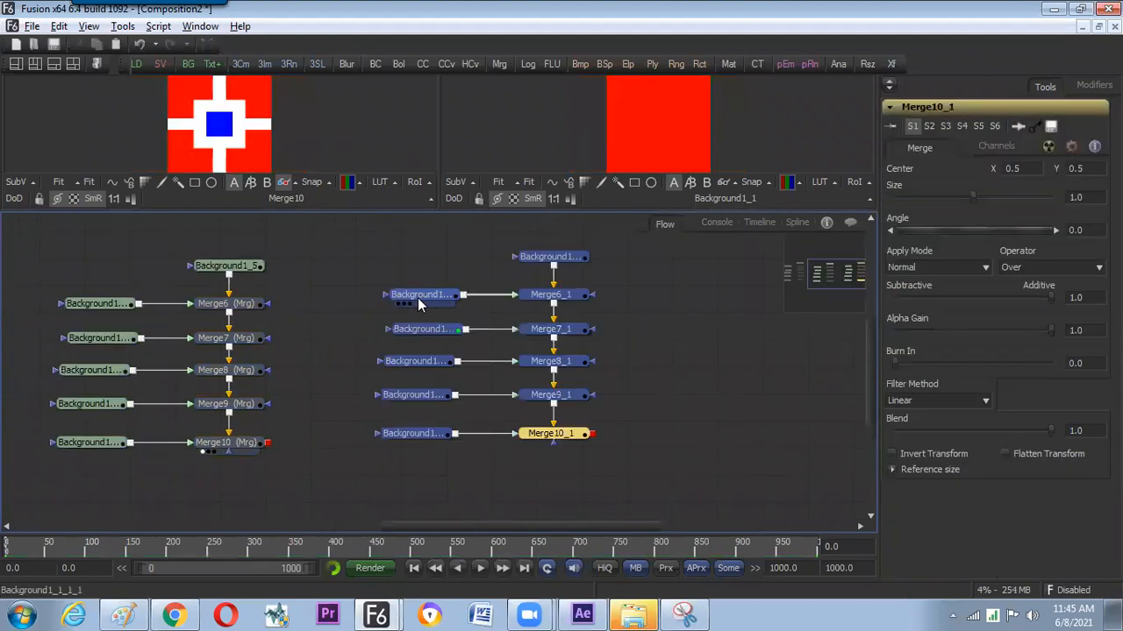
mouse_move(495, 309)
mouse_down()
mouse_move(527, 306)
mouse_move(515, 309)
mouse_up()
click(503, 262)
drag(638, 435, 303, 136)
drag(627, 437, 684, 149)
Scatter the copied tree's merges and backgrounds into a tangled, overlapping cluster while keeping their connections.
drag(630, 299, 505, 327)
drag(526, 366, 660, 283)
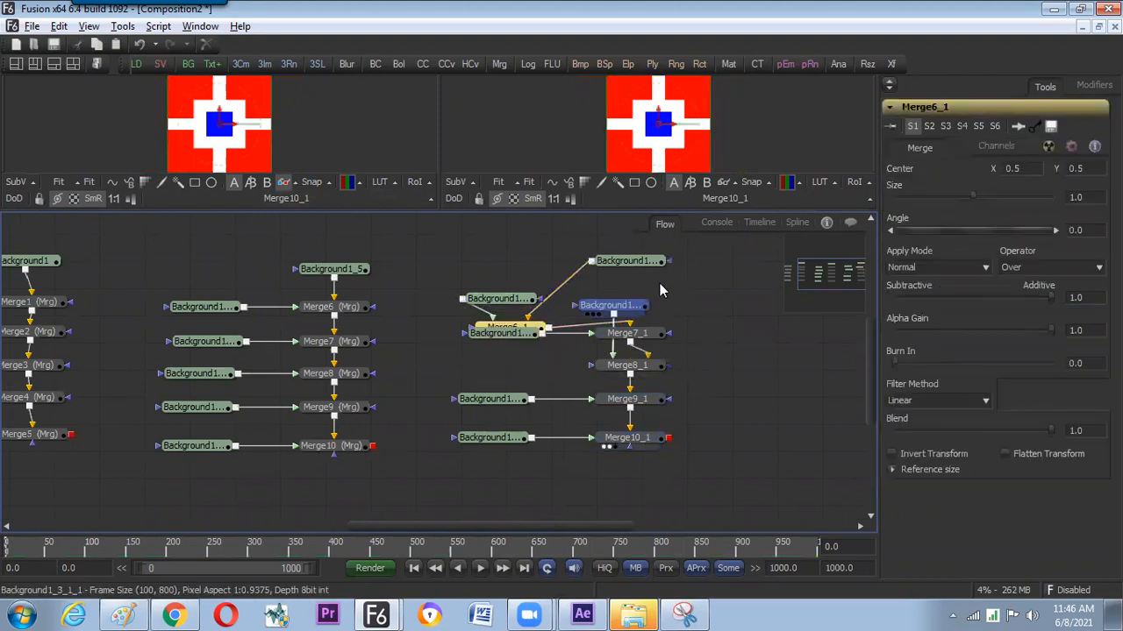
drag(630, 364, 507, 285)
drag(627, 400, 586, 283)
drag(515, 402, 678, 289)
drag(631, 439, 554, 254)
drag(521, 398, 609, 288)
drag(495, 441, 597, 281)
click(642, 426)
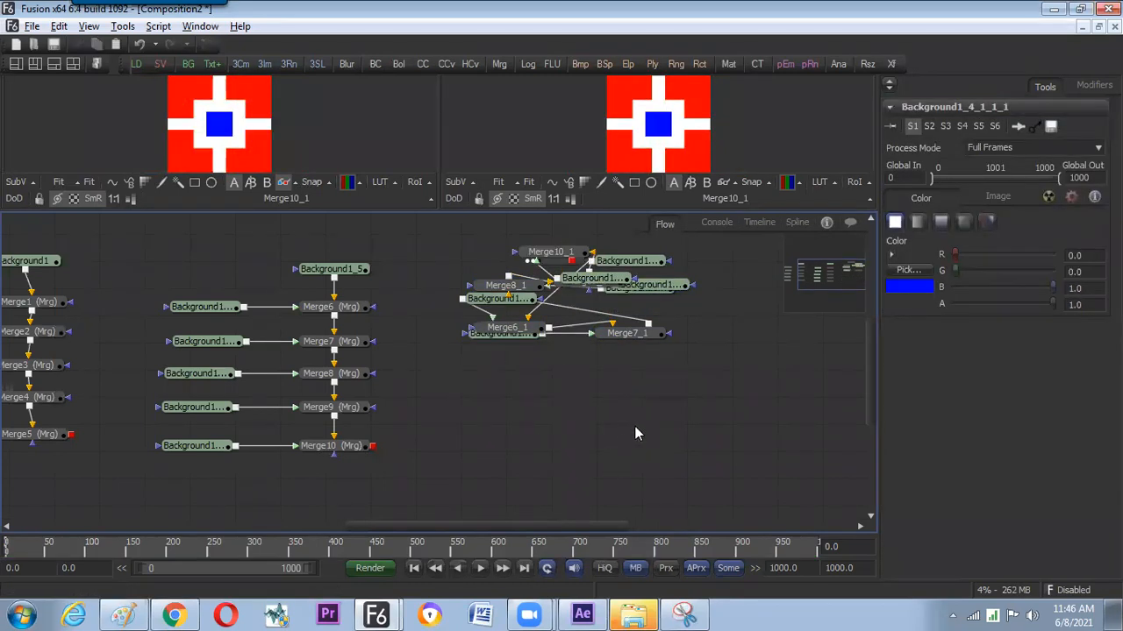
Duplicate the whole tangled node cluster into the empty flow area beside it.
drag(546, 348, 432, 336)
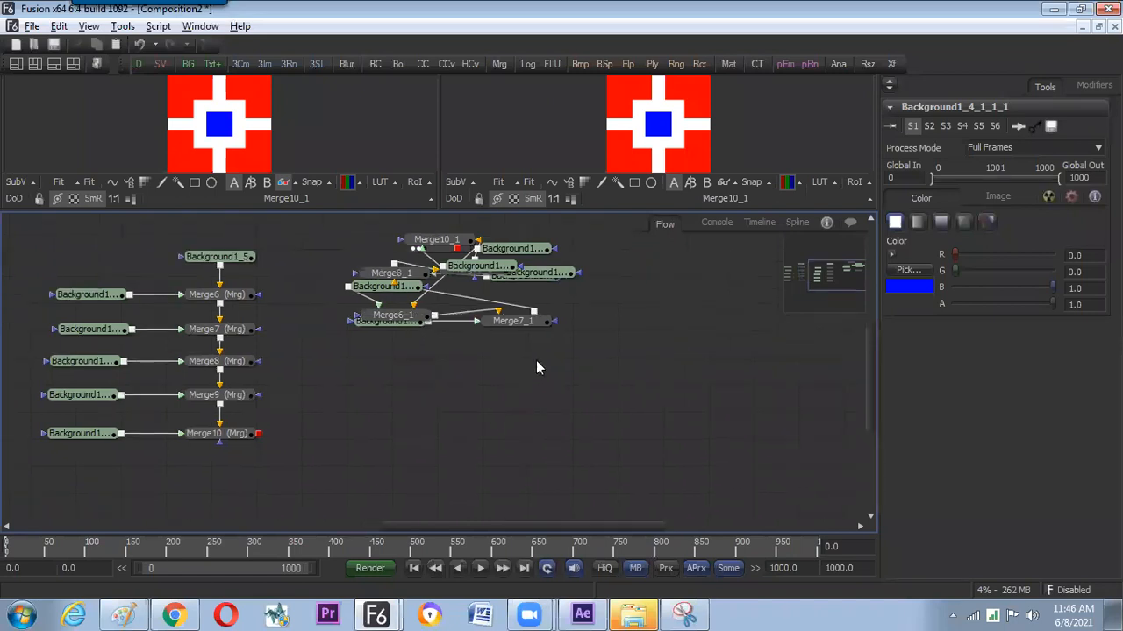
drag(569, 348, 450, 372)
drag(252, 246, 444, 369)
key(ctrl+c)
click(618, 355)
key(ctrl+v)
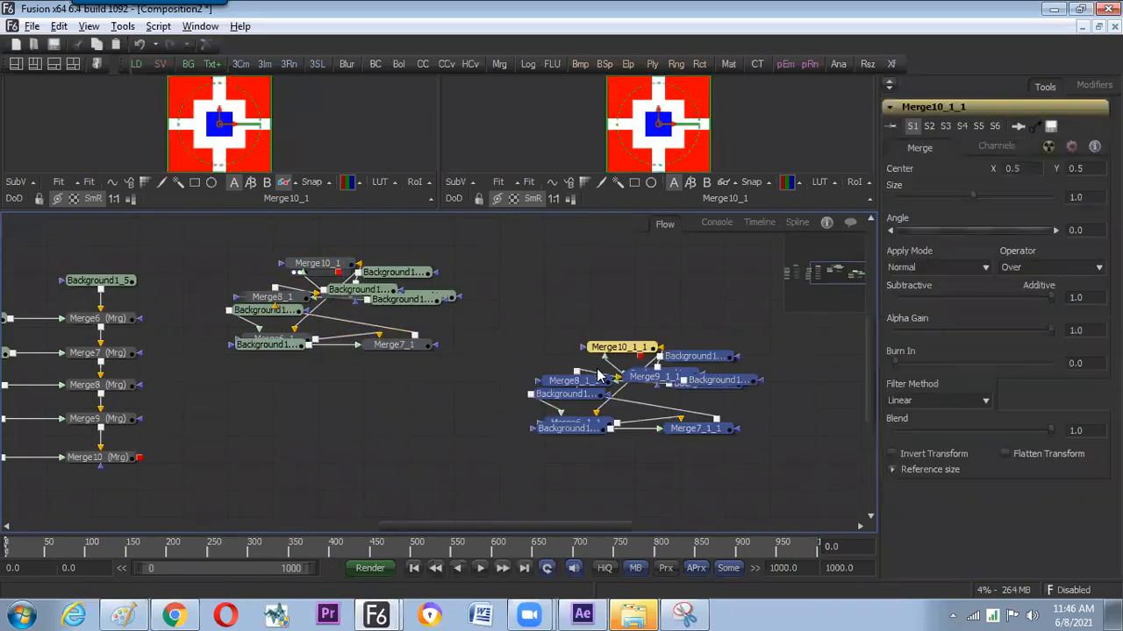
drag(628, 353, 605, 313)
click(567, 406)
drag(568, 406, 448, 380)
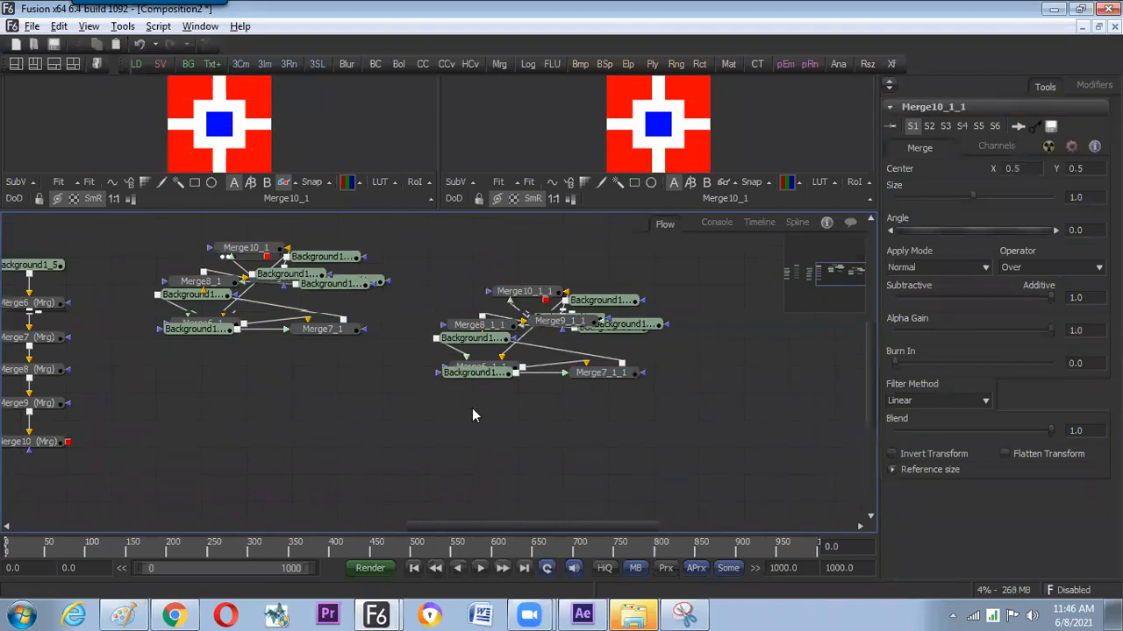
drag(422, 255, 585, 373)
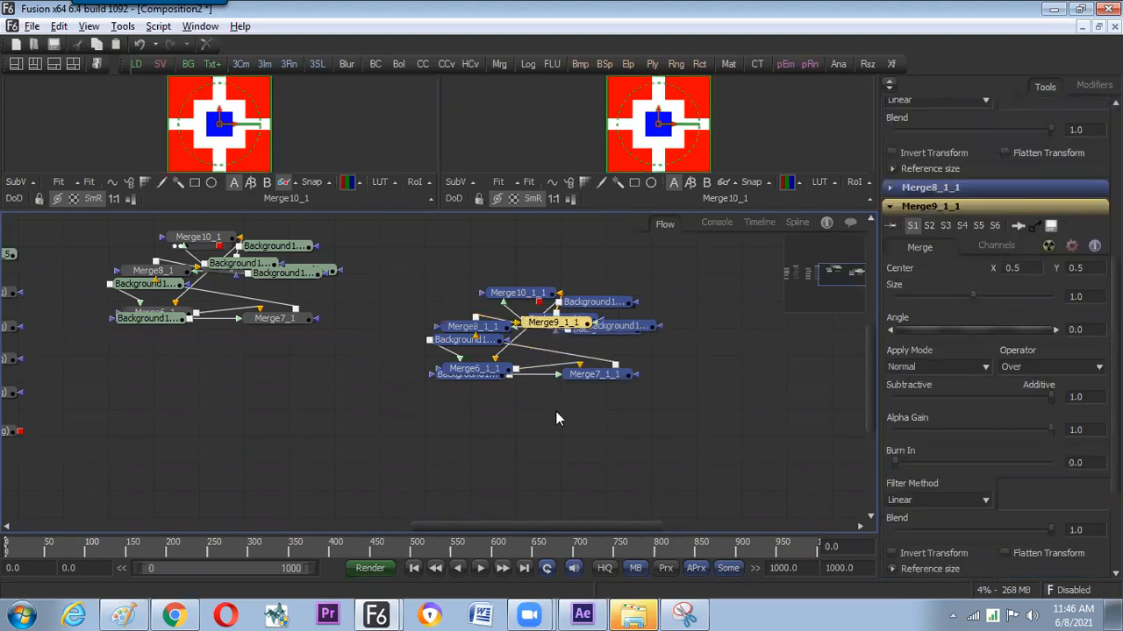
click(525, 441)
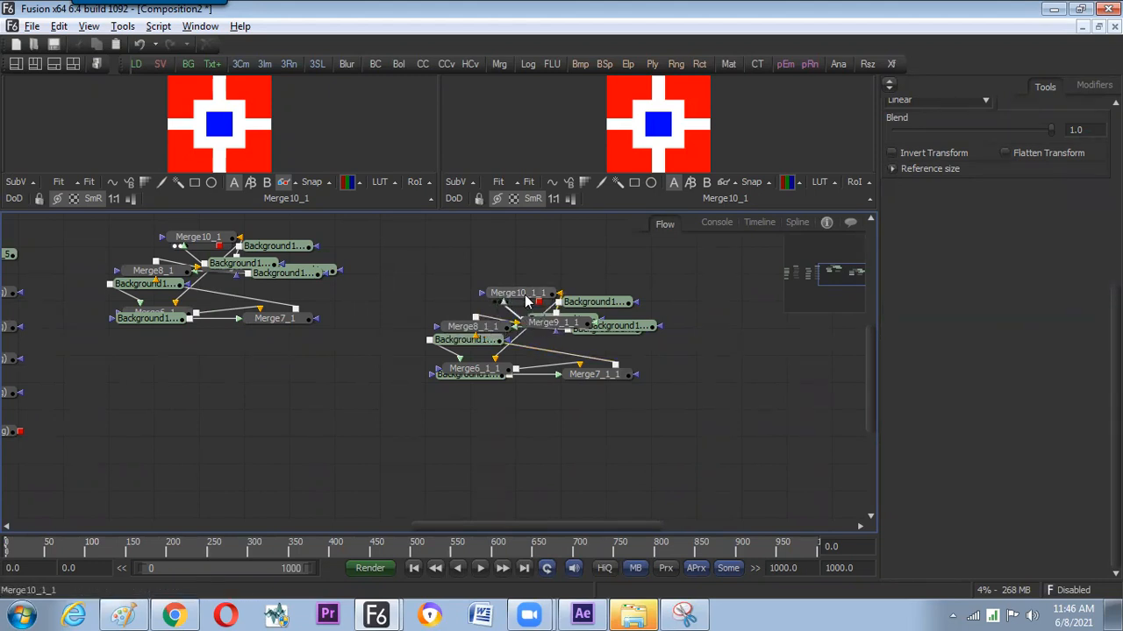
Pull the five merges out of the second tangled cluster, placing them to the right of its backgrounds.
drag(520, 299, 675, 297)
drag(557, 324, 690, 325)
drag(589, 374, 696, 368)
drag(706, 325, 760, 334)
drag(500, 387, 799, 418)
drag(473, 347, 781, 380)
Separate the five pulled-out merges as a group, and shift the six backgrounds together slightly towards them.
drag(583, 423, 399, 413)
drag(607, 375, 580, 372)
drag(526, 270, 633, 430)
drag(579, 371, 632, 374)
click(599, 433)
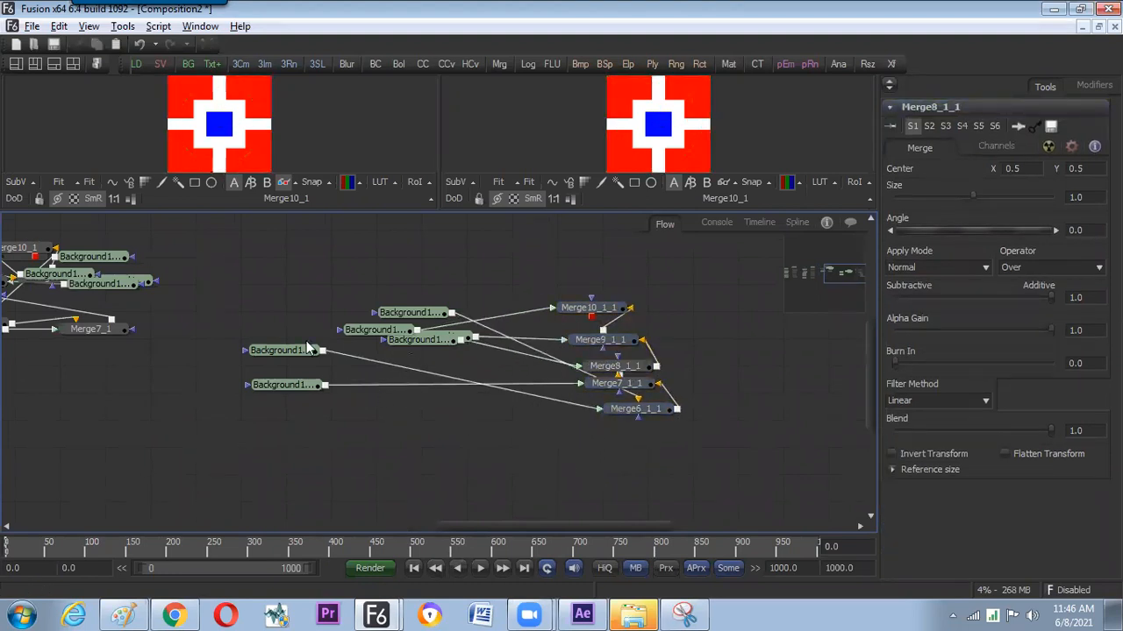
drag(246, 272, 649, 434)
click(282, 294)
drag(233, 274, 449, 412)
drag(440, 335, 485, 341)
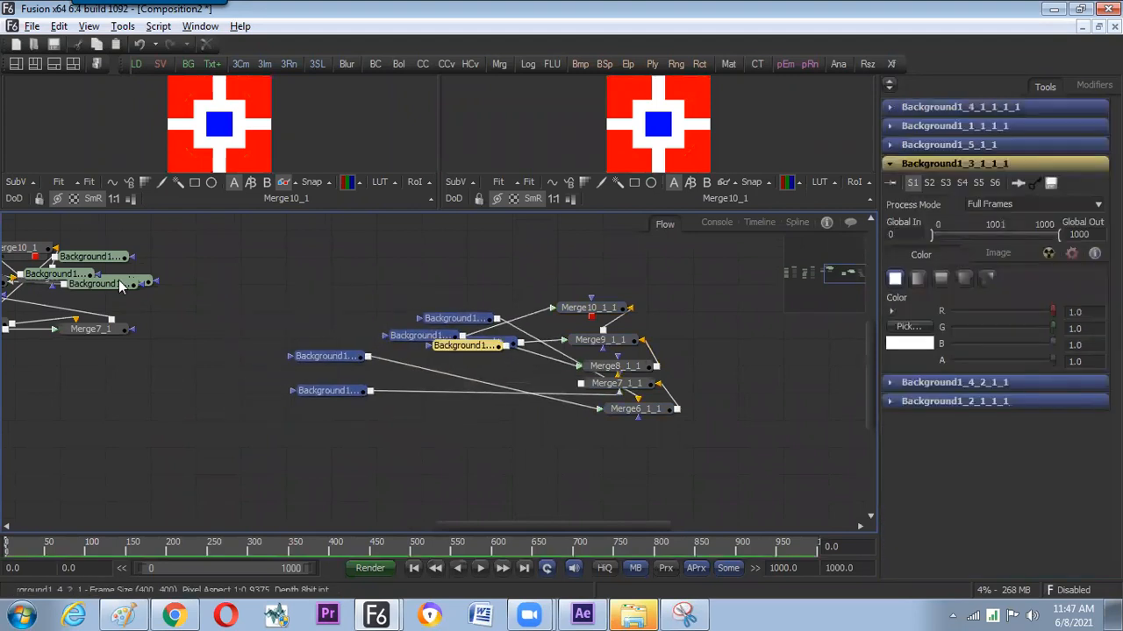
Duplicate the partly untangled tree of six backgrounds and five merges beside itself.
drag(288, 280, 566, 391)
click(618, 418)
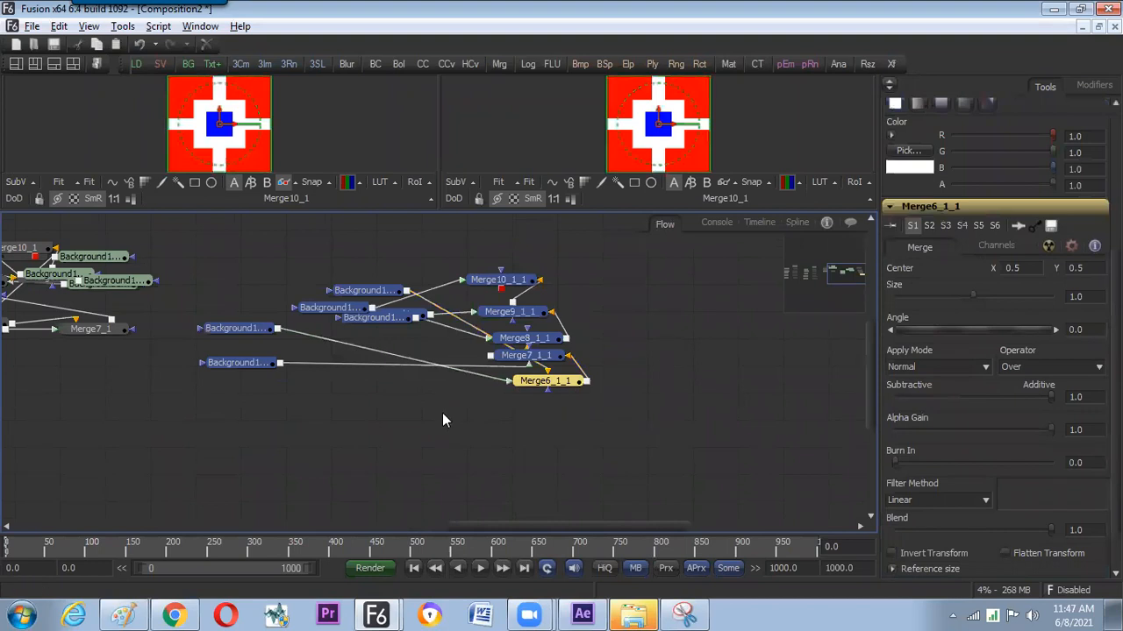
click(604, 344)
key(ctrl+v)
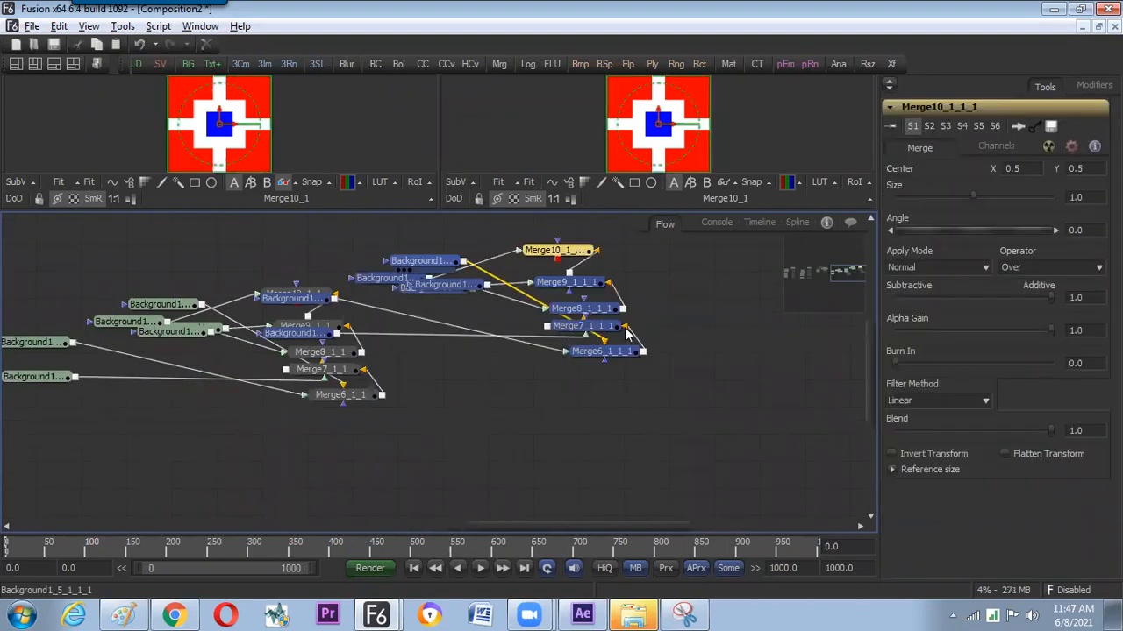
drag(447, 412, 418, 418)
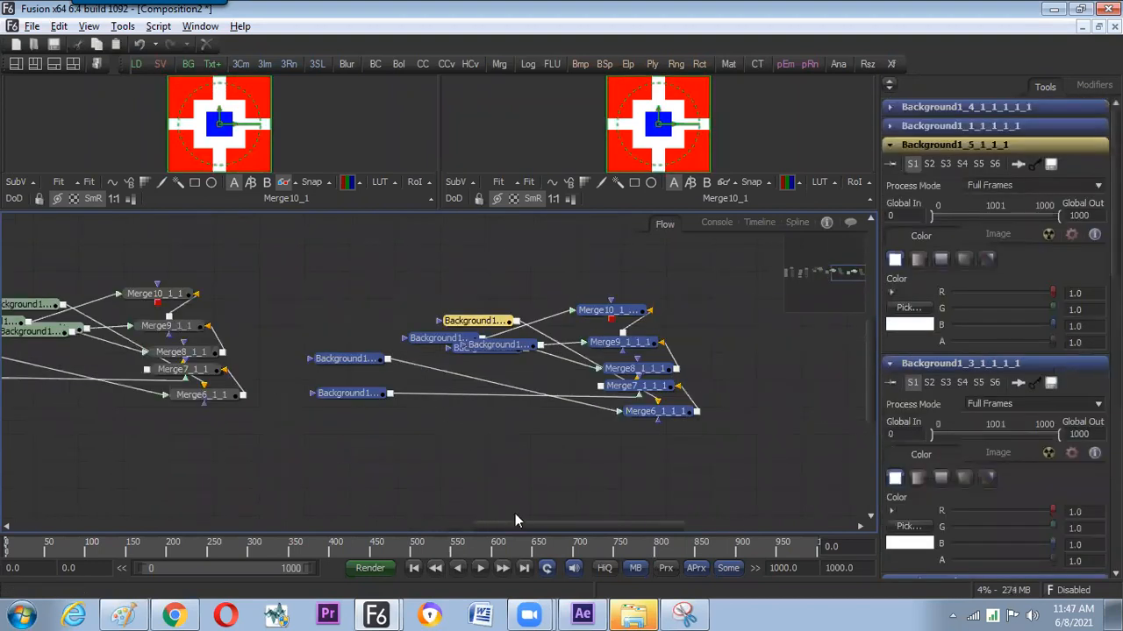
Select the first tangled cluster around Merge10_1 and shift it slightly down and to the left.
scroll(514, 513, left, 5)
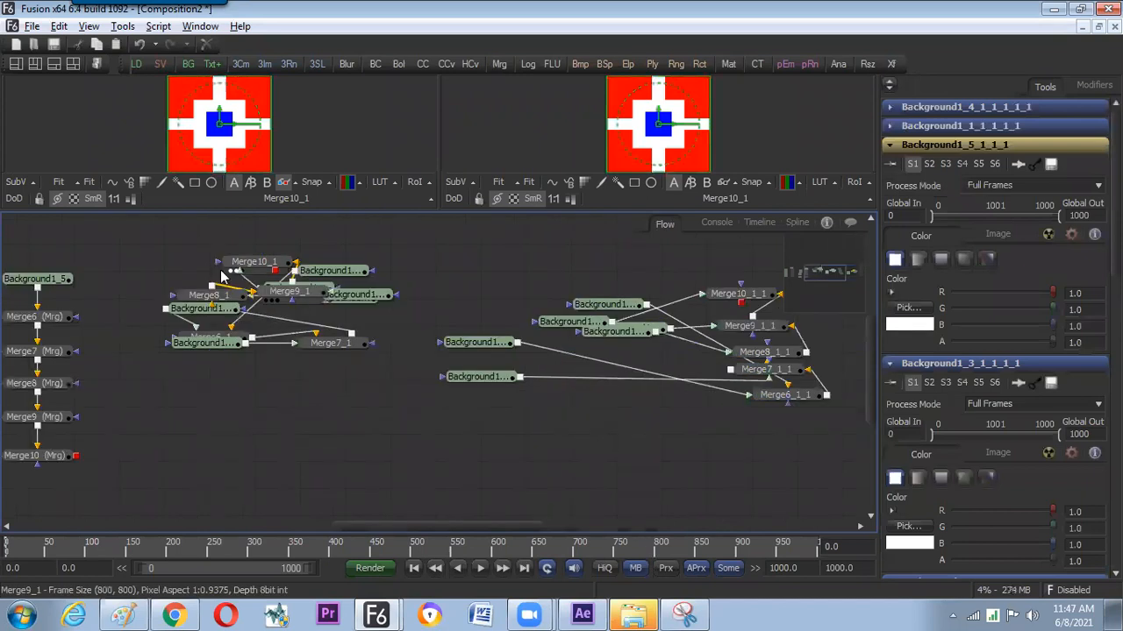
drag(178, 252, 258, 285)
drag(352, 351, 302, 374)
drag(432, 525, 494, 514)
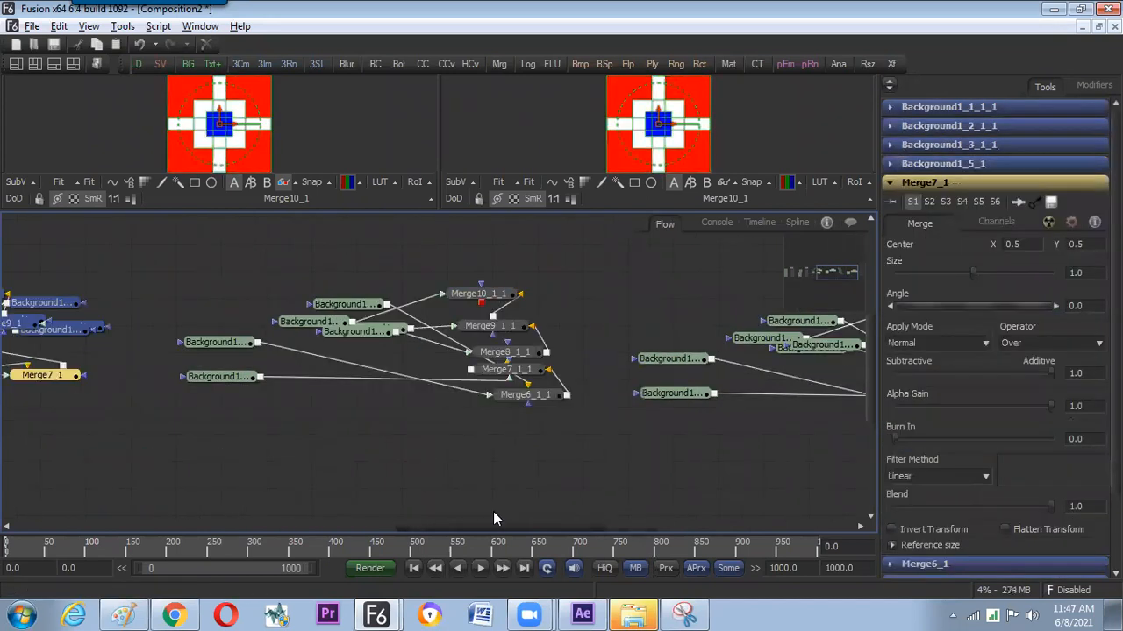
Line up the merges from Merge10_1_1 down to Merge6_1_1 in a single vertical column.
click(458, 266)
drag(533, 399, 517, 373)
drag(519, 348, 524, 306)
drag(578, 378, 359, 377)
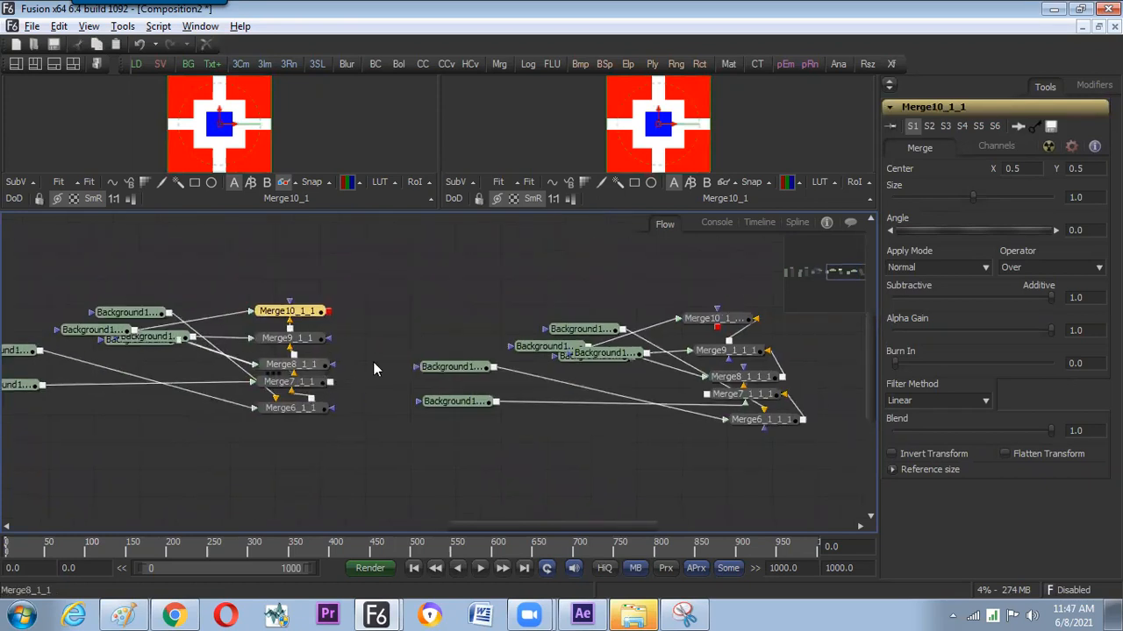
Delete the unaligned duplicate tree and replace it with a new copy of the tree with aligned merges.
drag(454, 290, 774, 475)
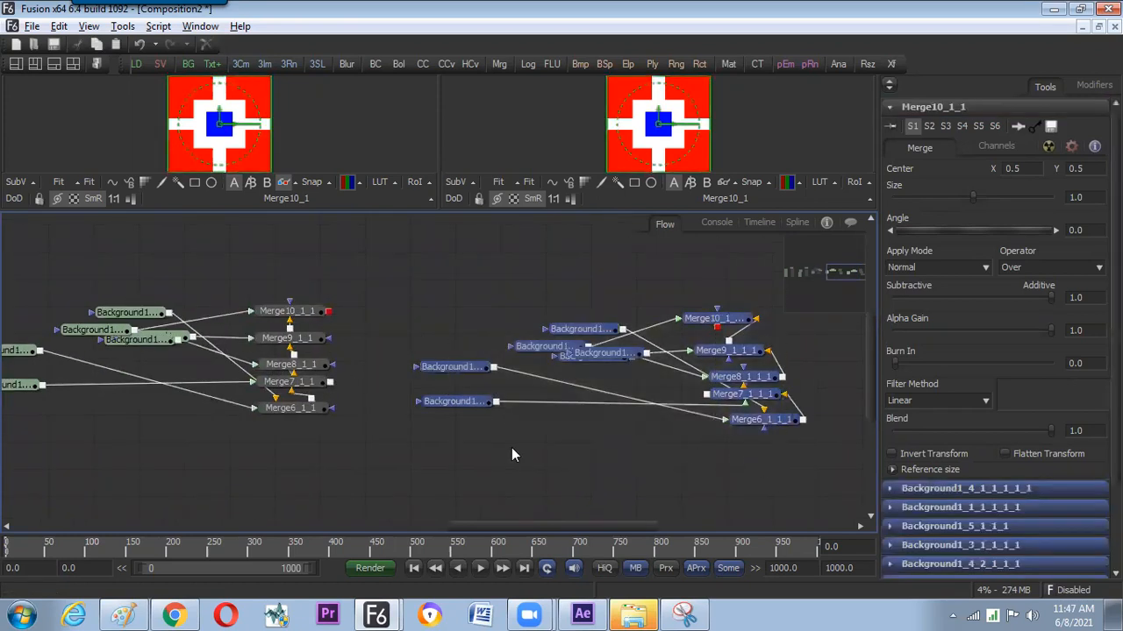
key(Delete)
drag(379, 288, 32, 426)
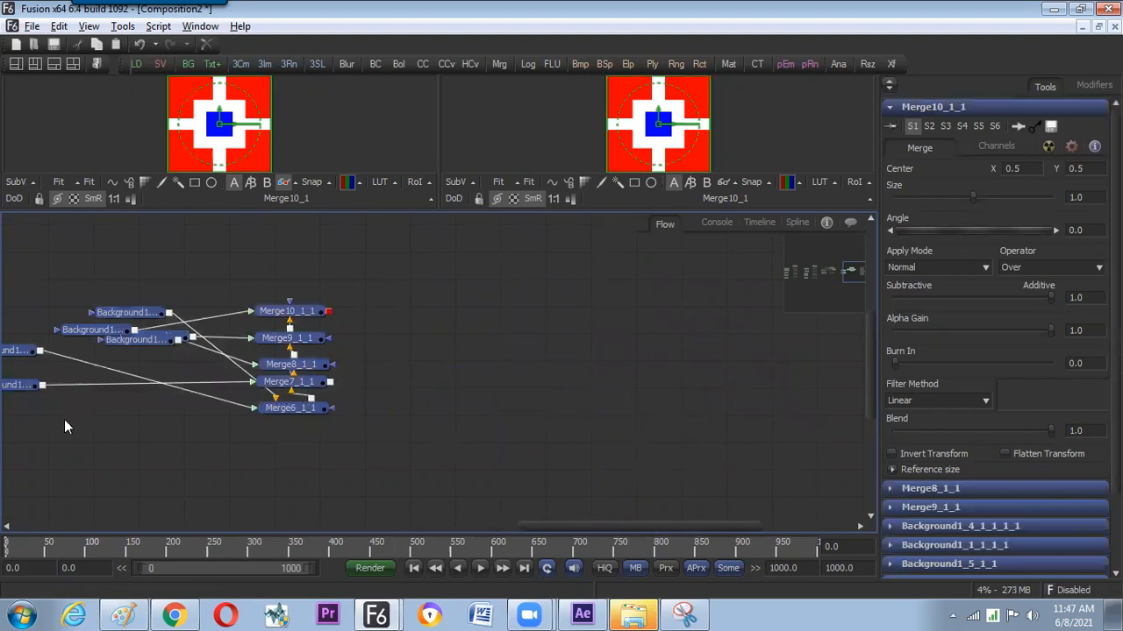
key(ctrl+v)
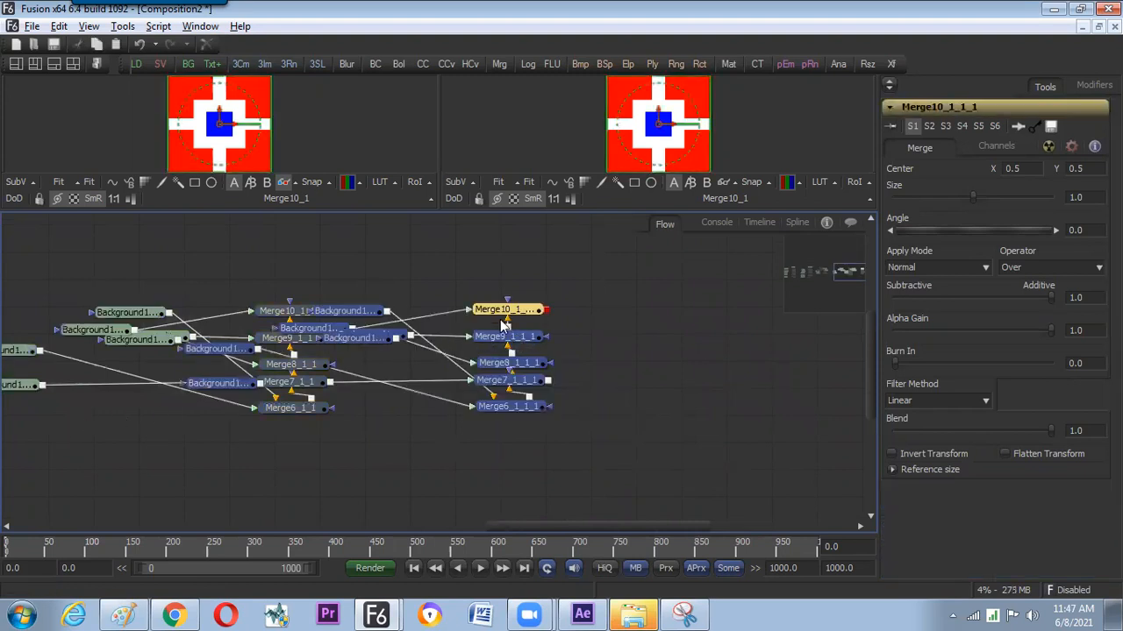
drag(571, 322, 756, 318)
drag(582, 395, 390, 389)
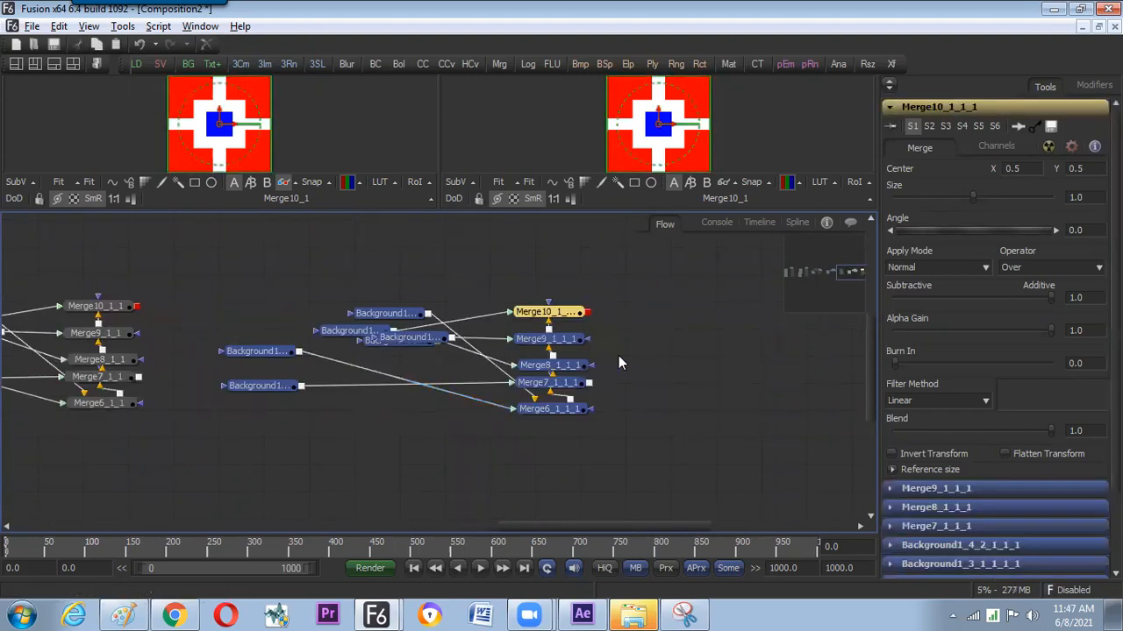
click(632, 360)
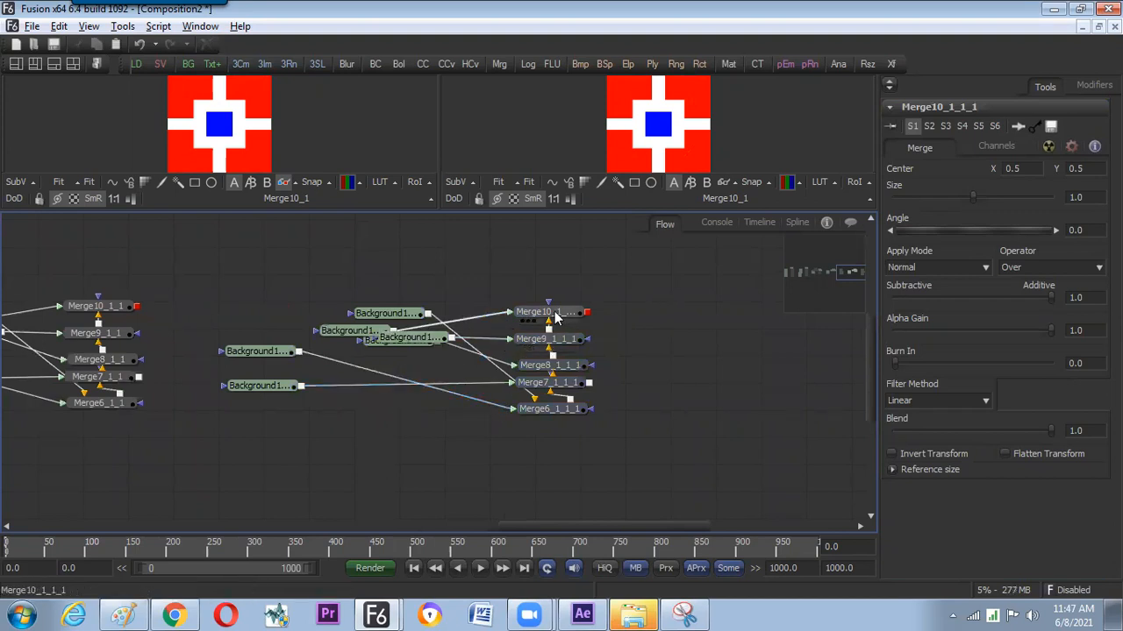
Place Background1_5_1_1_1 below Merge6_1_1_1 and line up the other five backgrounds in a column beside their merges.
drag(359, 331, 563, 451)
drag(292, 356, 399, 423)
drag(281, 387, 408, 392)
mouse_move(403, 339)
mouse_down()
mouse_move(406, 361)
mouse_move(385, 374)
mouse_move(389, 343)
mouse_up()
drag(390, 420, 401, 424)
click(392, 490)
click(558, 454)
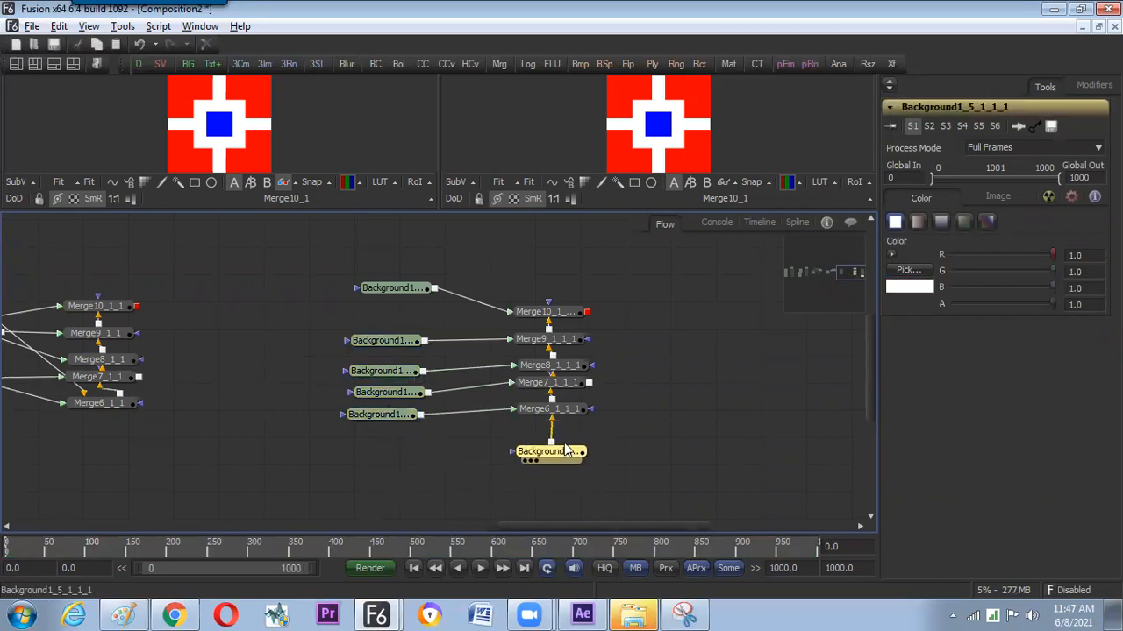
Move Background1_5_1_1_1 above the merges and reverse the column to run from Merge6_1_1_1 down to Merge10_1_1_1.
drag(560, 413, 567, 277)
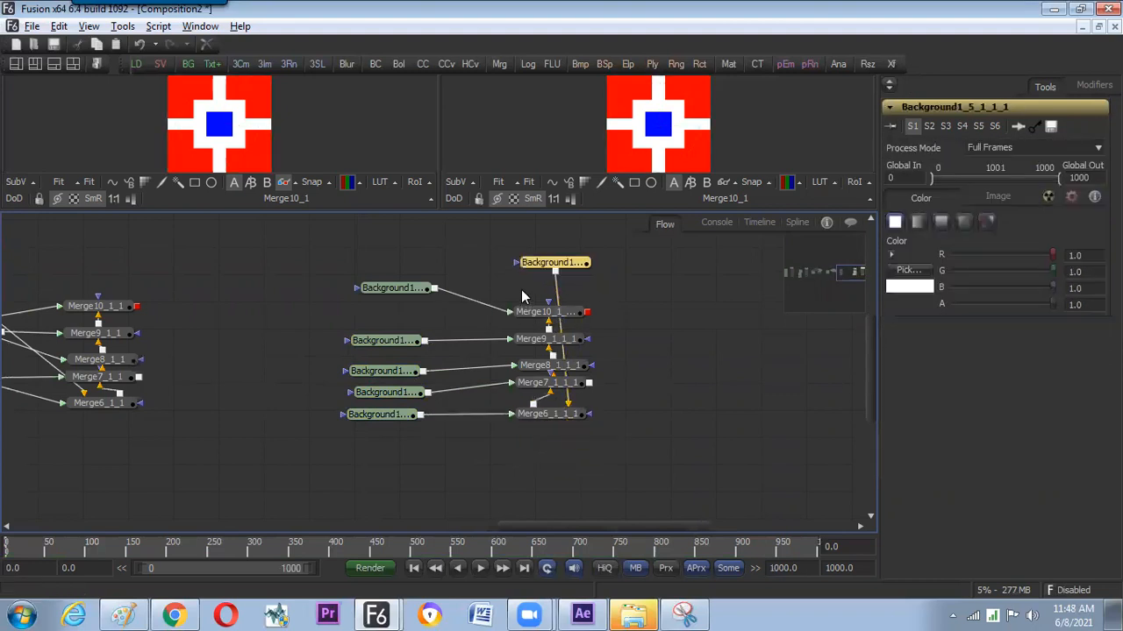
drag(539, 382, 542, 442)
drag(538, 369, 543, 465)
drag(534, 342, 546, 489)
drag(531, 313, 550, 513)
drag(629, 362, 526, 504)
drag(572, 383, 568, 279)
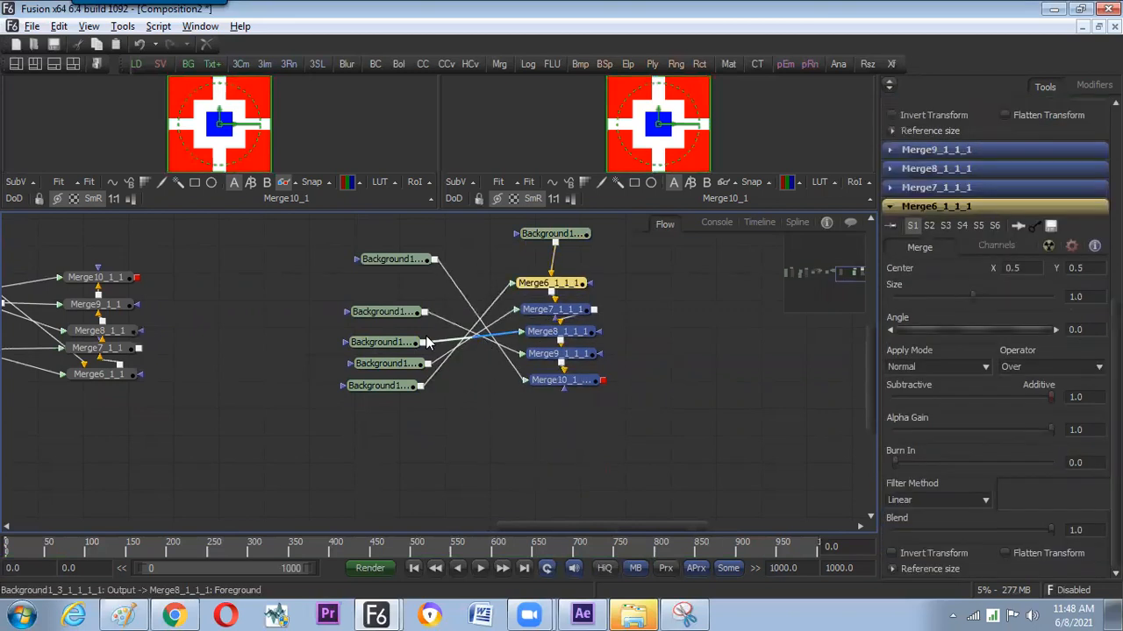
Reorder the five foreground backgrounds so each sits level with the merge it feeds, without crossing connections.
drag(394, 259, 403, 430)
drag(397, 312, 394, 283)
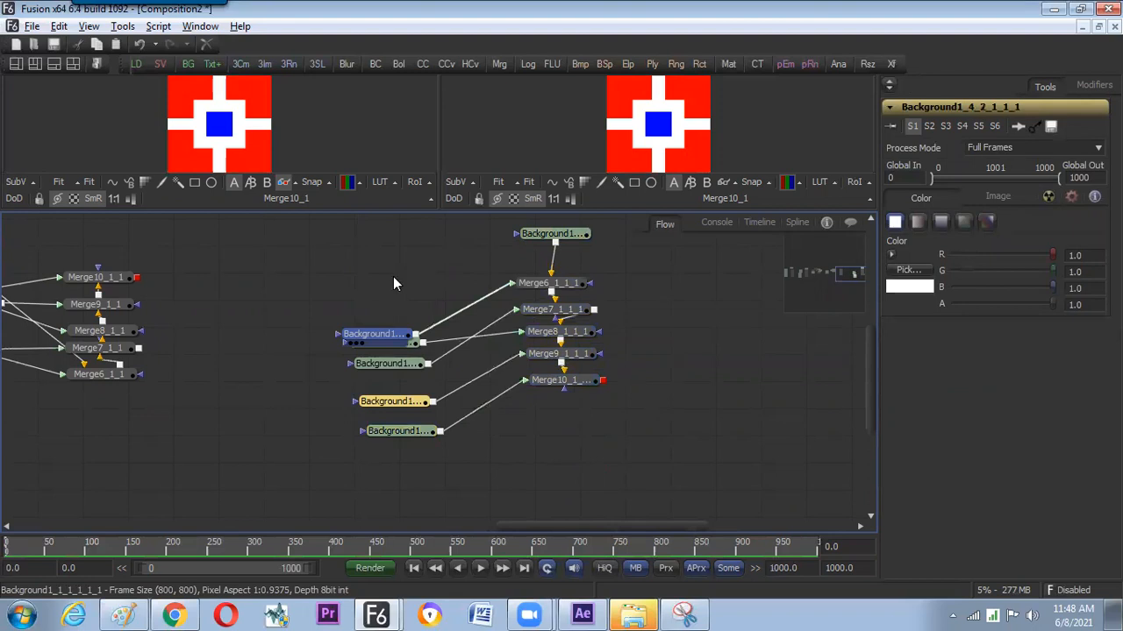
drag(391, 363, 391, 314)
drag(395, 402, 390, 366)
drag(403, 432, 493, 456)
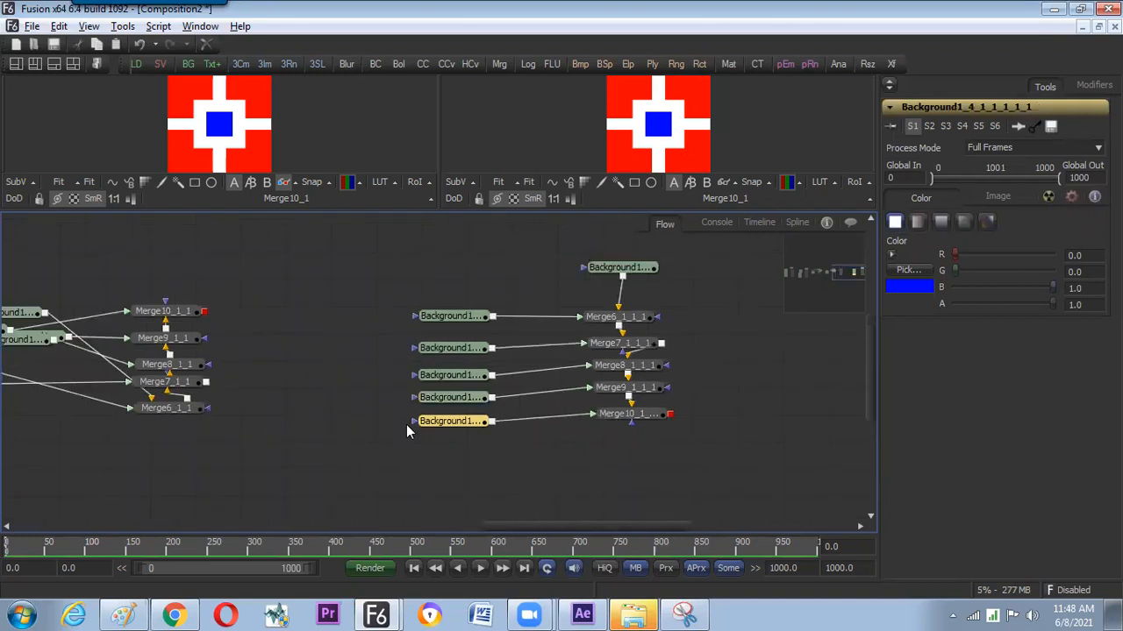
Compare the original straight tree, the tangled cluster and the rearranged copies across the flow.
drag(406, 425, 463, 441)
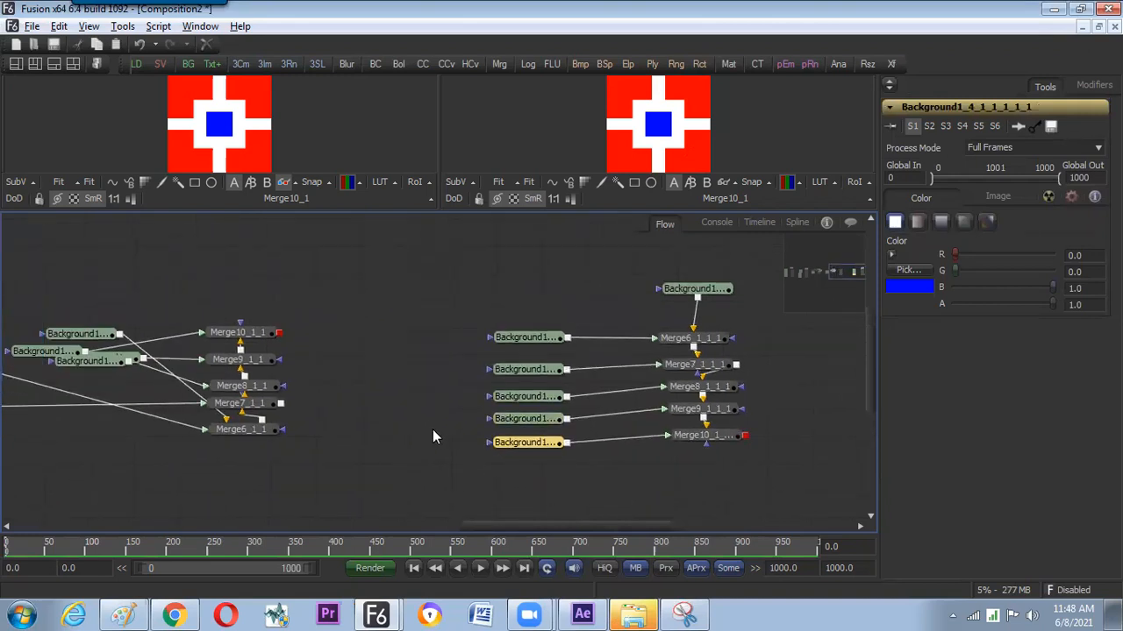
drag(374, 412, 571, 432)
drag(222, 442, 477, 435)
drag(169, 396, 282, 402)
mouse_move(108, 394)
mouse_down()
mouse_move(400, 362)
mouse_move(246, 382)
mouse_up()
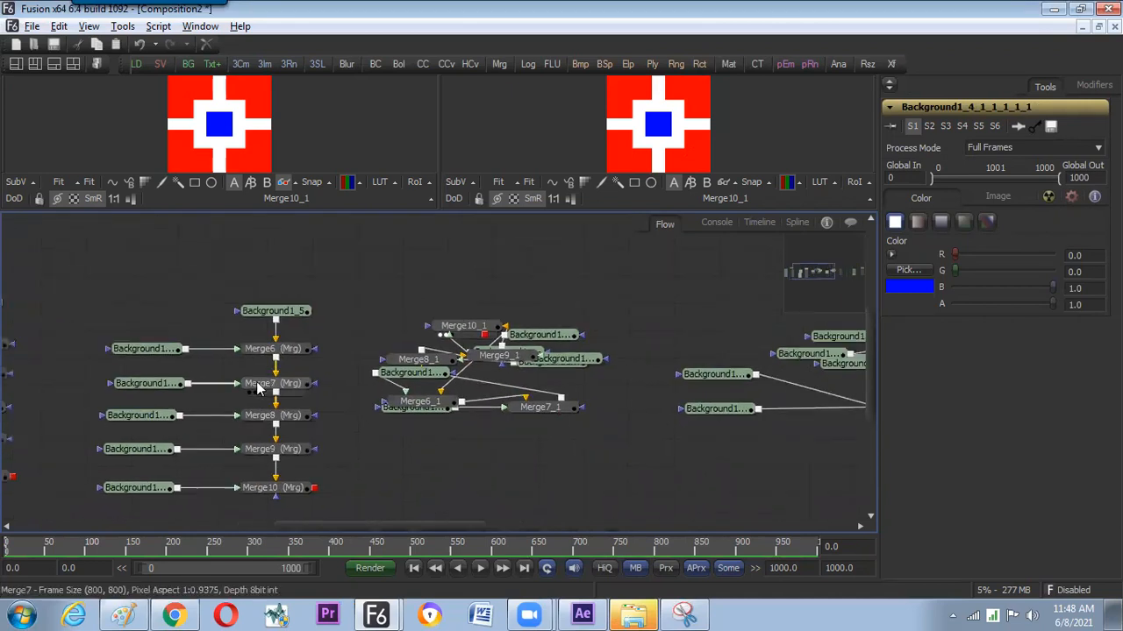
drag(505, 379, 366, 320)
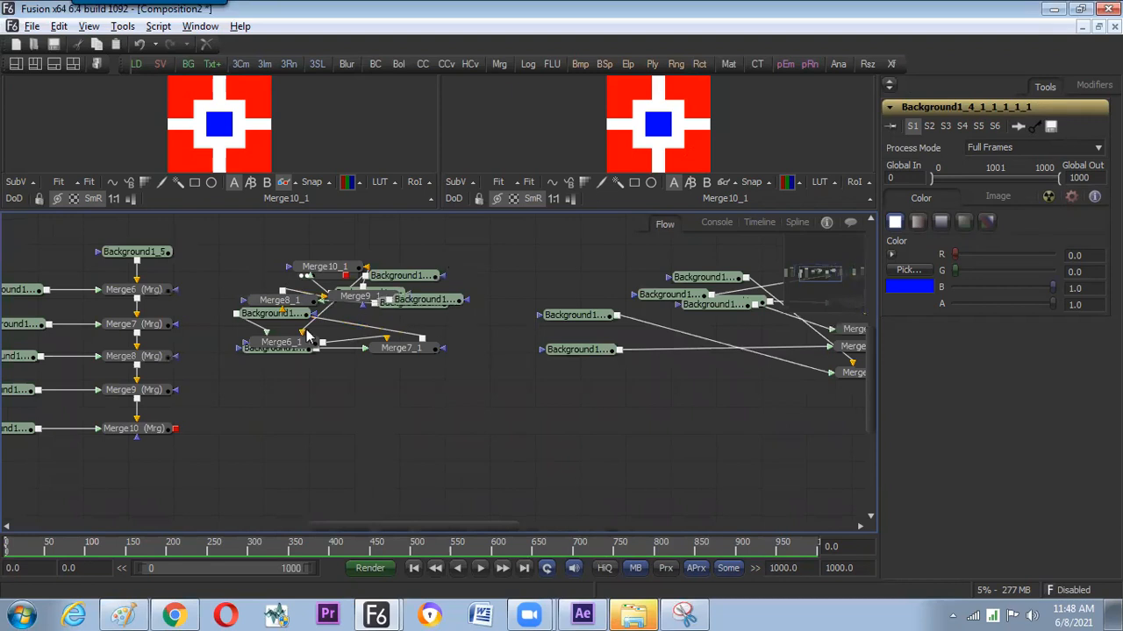
drag(506, 324, 319, 342)
drag(492, 349, 196, 349)
drag(614, 342, 377, 360)
Straighten the reordered merge column under its base background and show Merge10_1_1_1 in the first viewer.
click(563, 361)
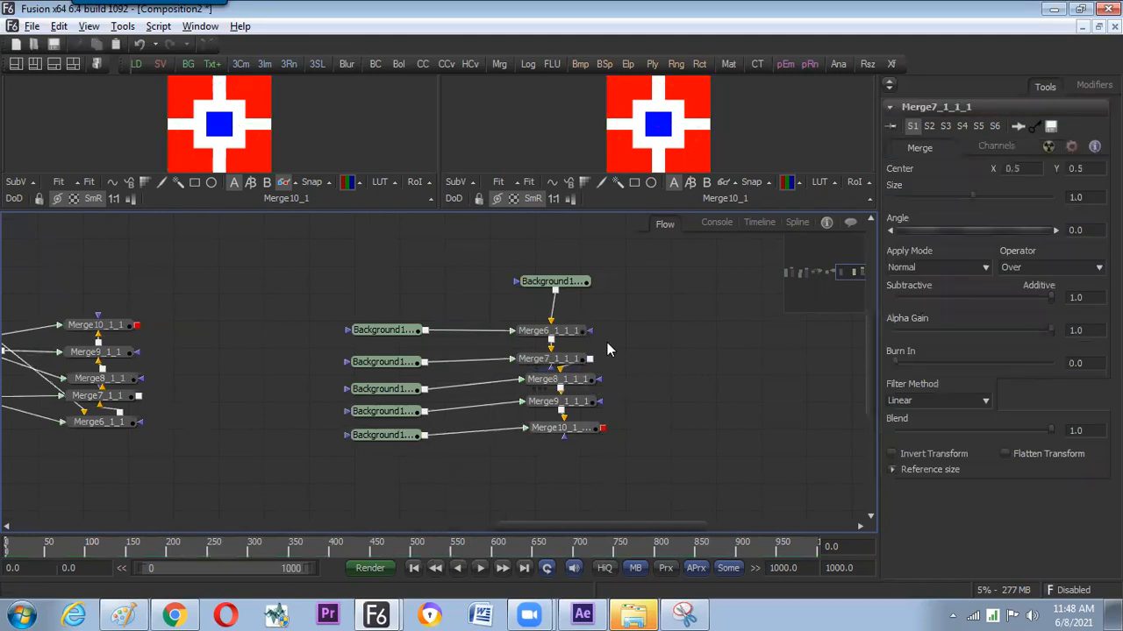
click(553, 379)
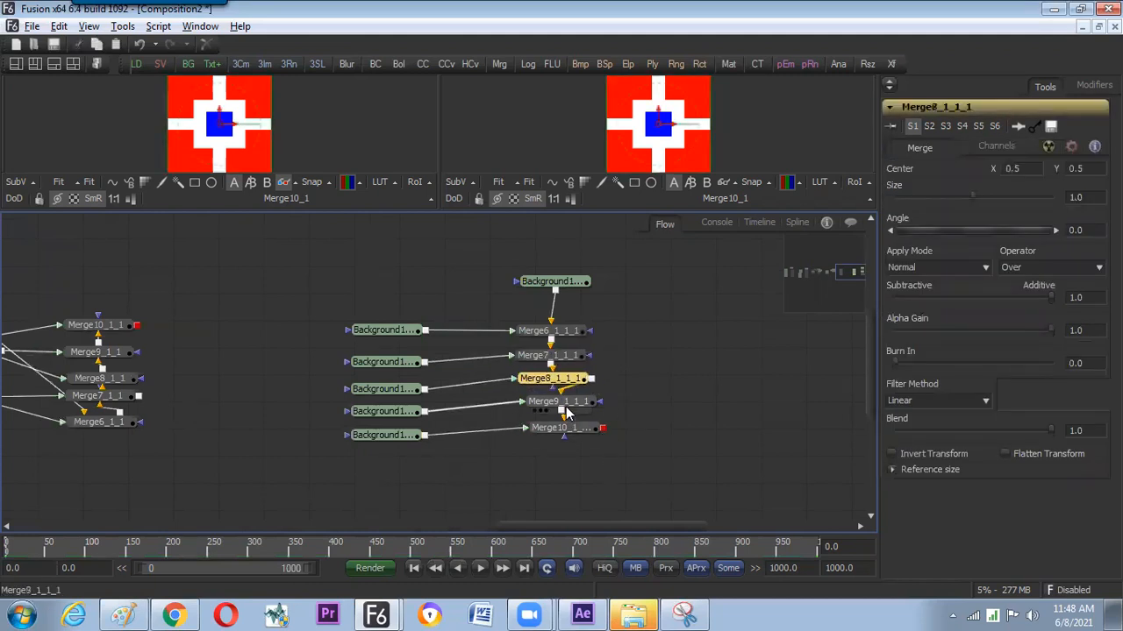
drag(568, 432, 554, 432)
drag(622, 395, 501, 415)
drag(444, 456, 285, 151)
click(565, 368)
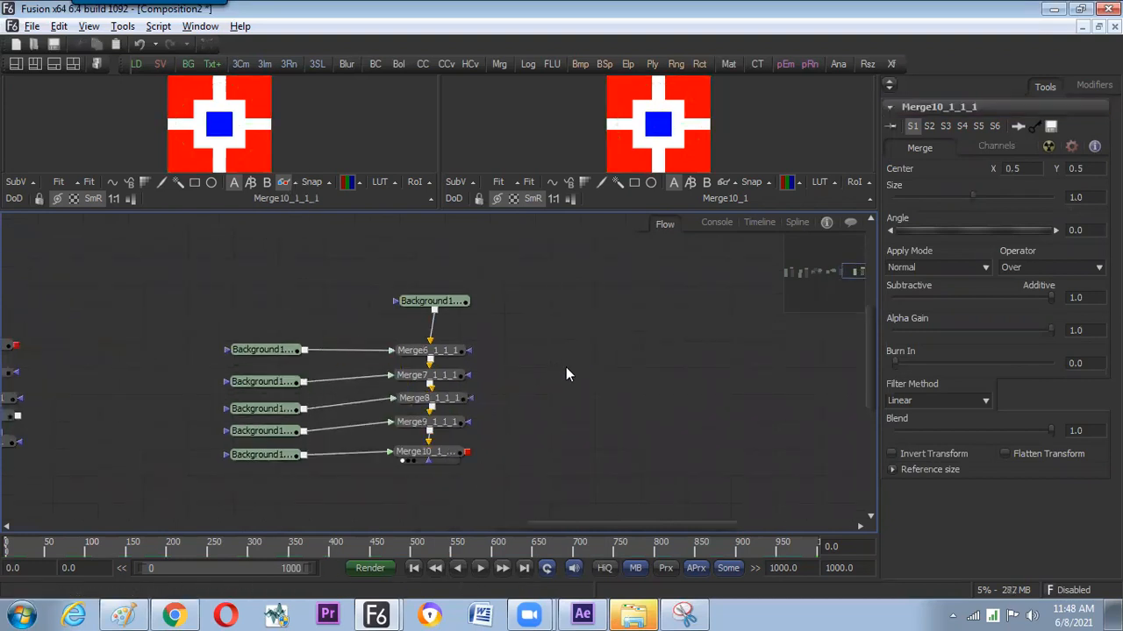
Duplicate the whole straightened vertical merge tree with its backgrounds into the empty flow area beside it.
drag(565, 369, 222, 367)
drag(56, 282, 351, 497)
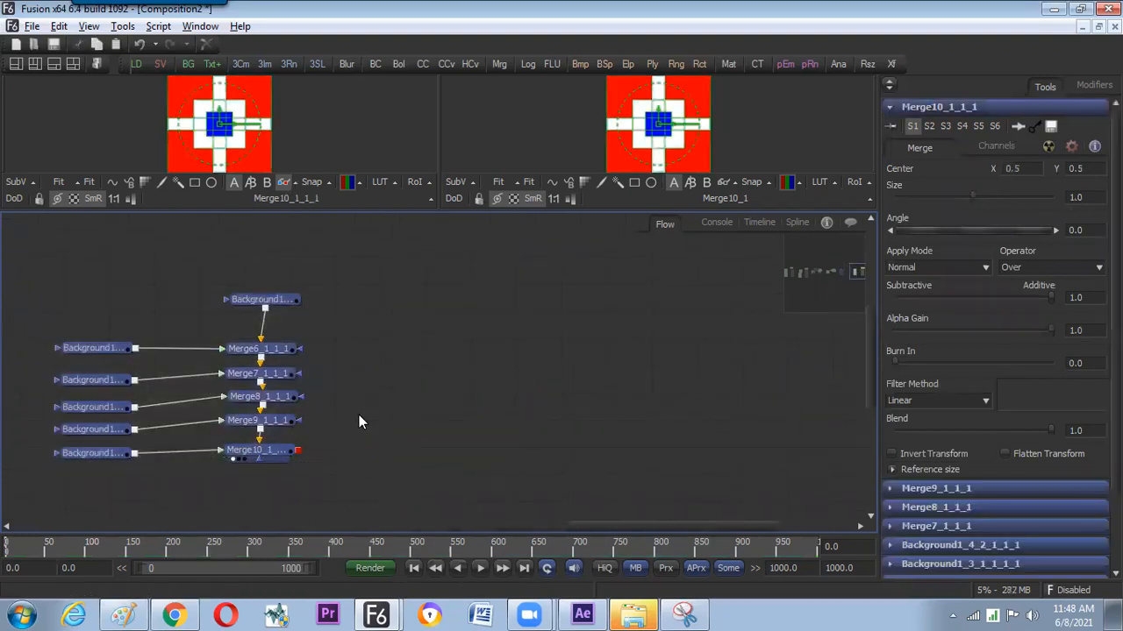
key(ctrl+c)
key(ctrl+v)
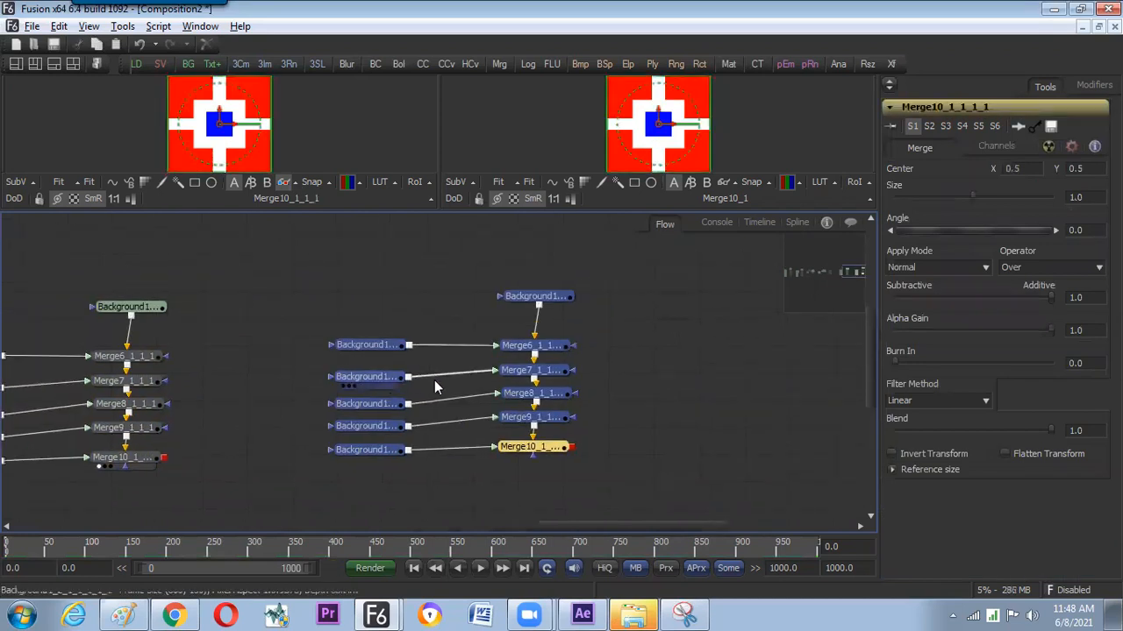
click(607, 392)
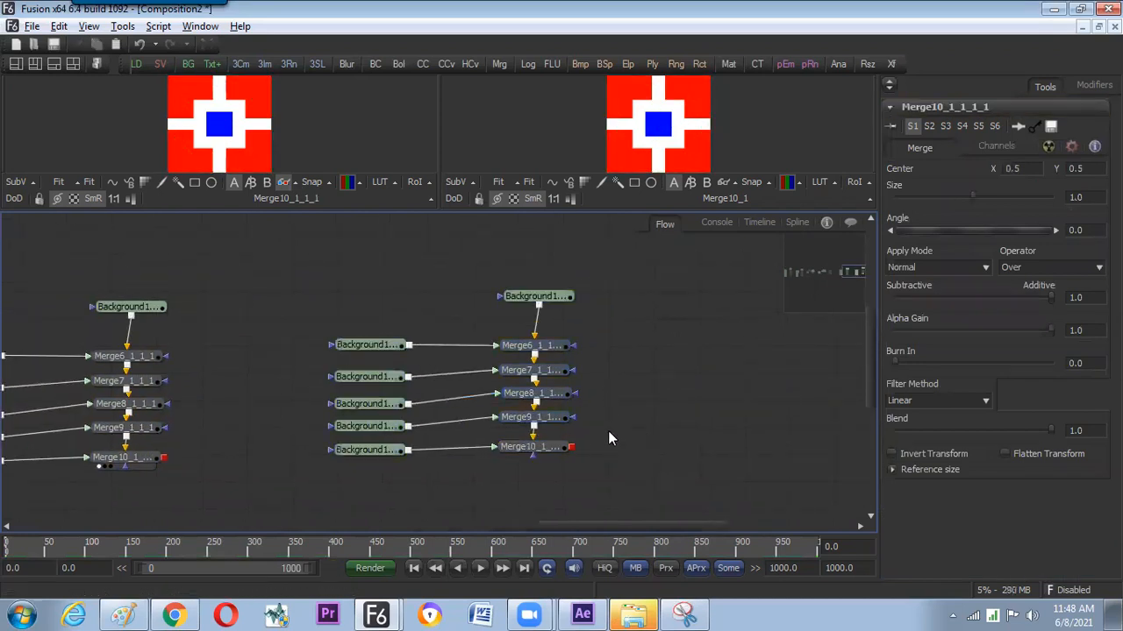
Lay out the copy's base background and its merges from Merge6 through Merge10 in one horizontal row.
drag(537, 296, 404, 318)
drag(524, 354, 500, 328)
drag(550, 373, 610, 328)
drag(423, 325, 400, 327)
drag(503, 323, 486, 319)
drag(594, 322, 586, 316)
drag(542, 394, 694, 319)
drag(561, 418, 805, 317)
drag(656, 397, 501, 390)
drag(393, 473, 761, 347)
Place the five foreground backgrounds in a row above the merges, each directly over the merge it feeds.
drag(229, 383, 345, 317)
drag(232, 417, 455, 317)
drag(226, 448, 545, 319)
drag(214, 466, 628, 316)
drag(225, 489, 756, 310)
drag(737, 391, 712, 391)
drag(517, 421, 473, 435)
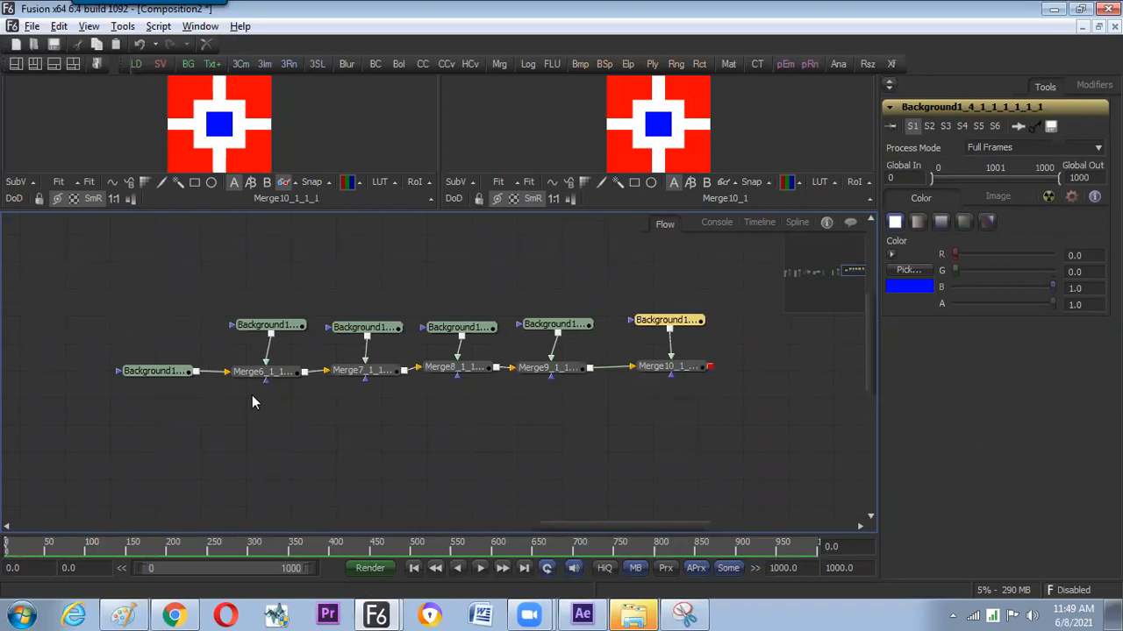
click(349, 442)
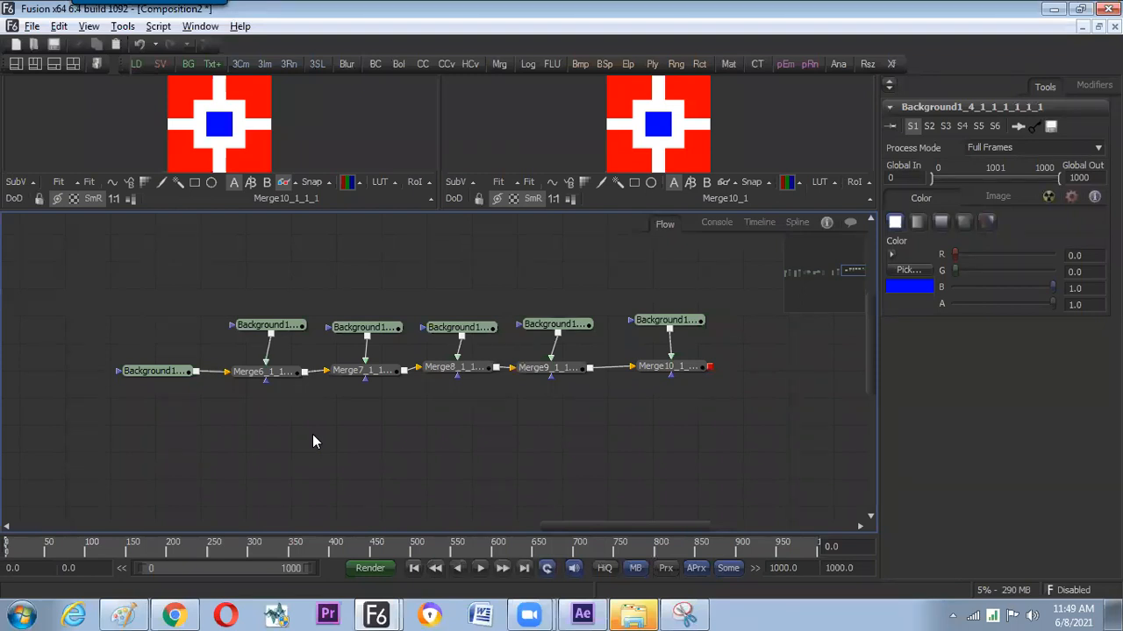
Compare the vertical merge tree with the horizontal layout.
drag(231, 430, 381, 411)
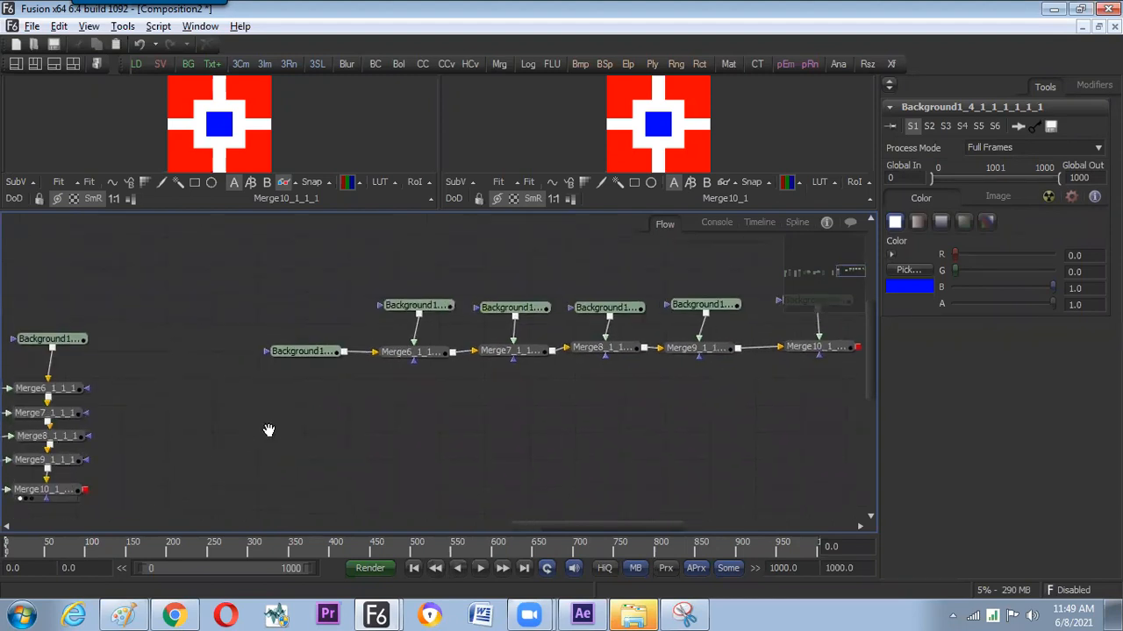
drag(268, 430, 377, 423)
drag(216, 415, 249, 408)
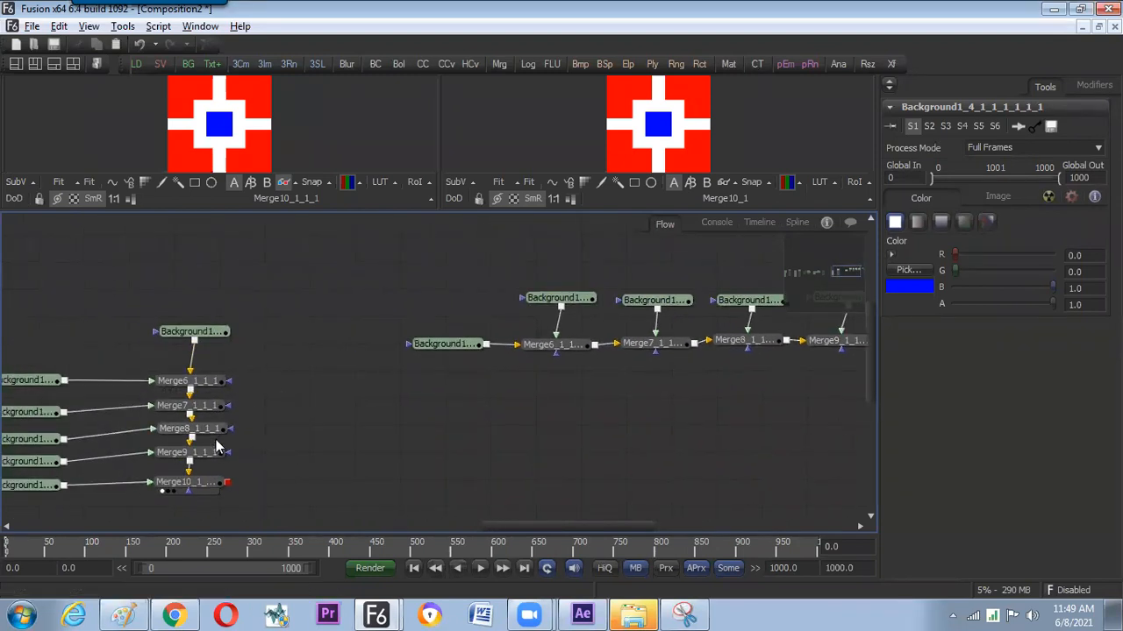
drag(434, 394, 241, 436)
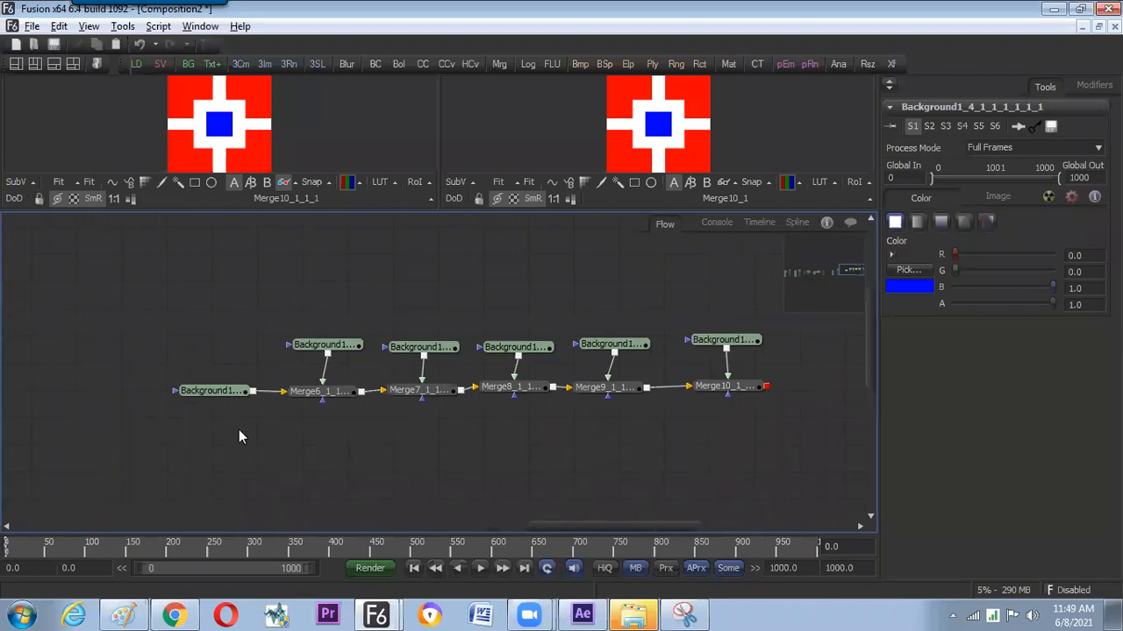
drag(719, 389, 251, 171)
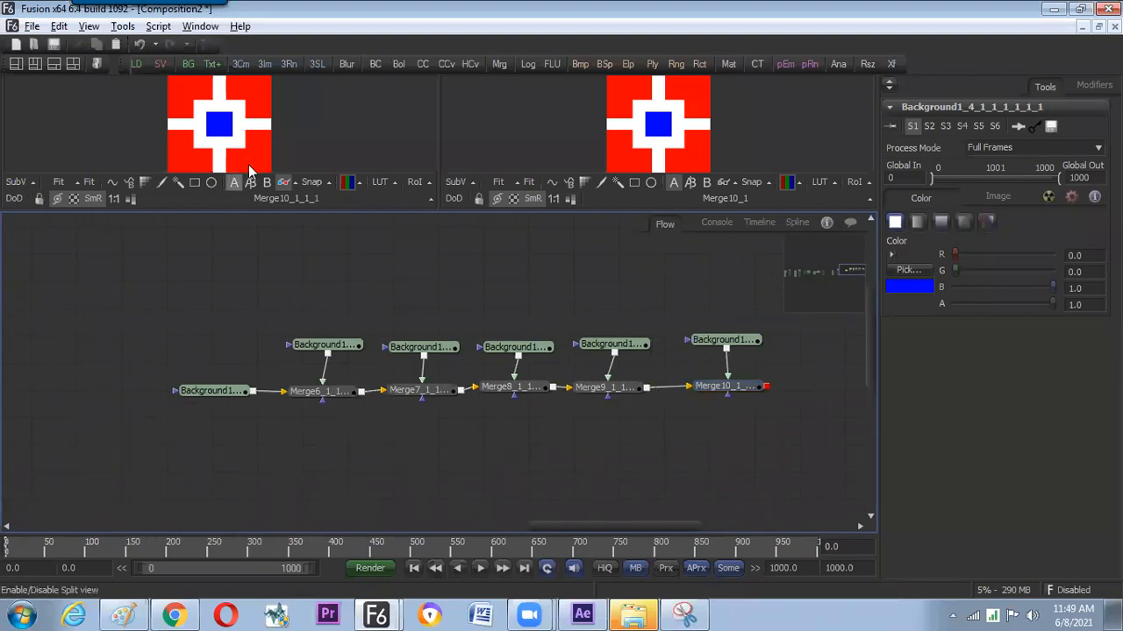
Nudge the base background Background1_5_1_1_1_1 level with the merge row and adjust the foreground backgrounds above Merge6 and Merge7.
drag(244, 392, 226, 397)
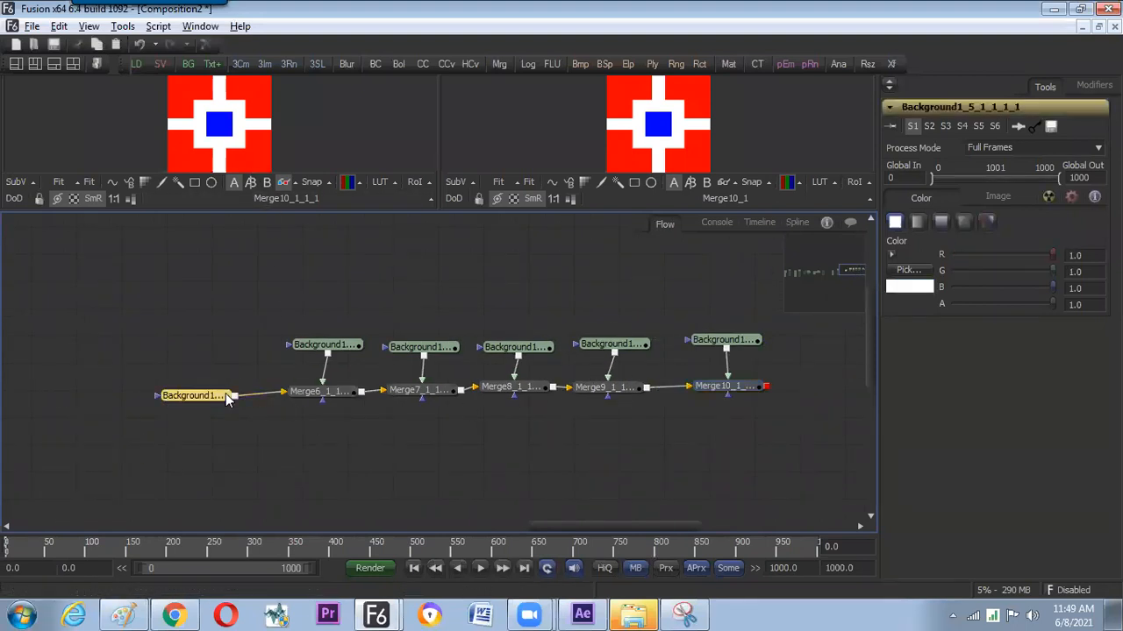
click(321, 346)
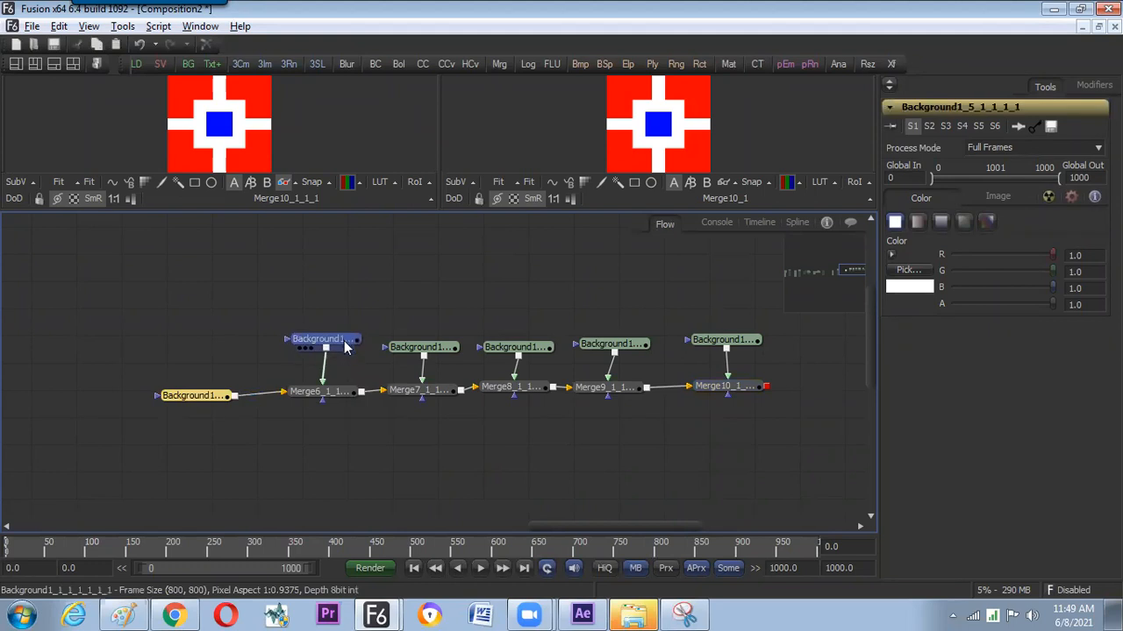
click(422, 347)
click(513, 387)
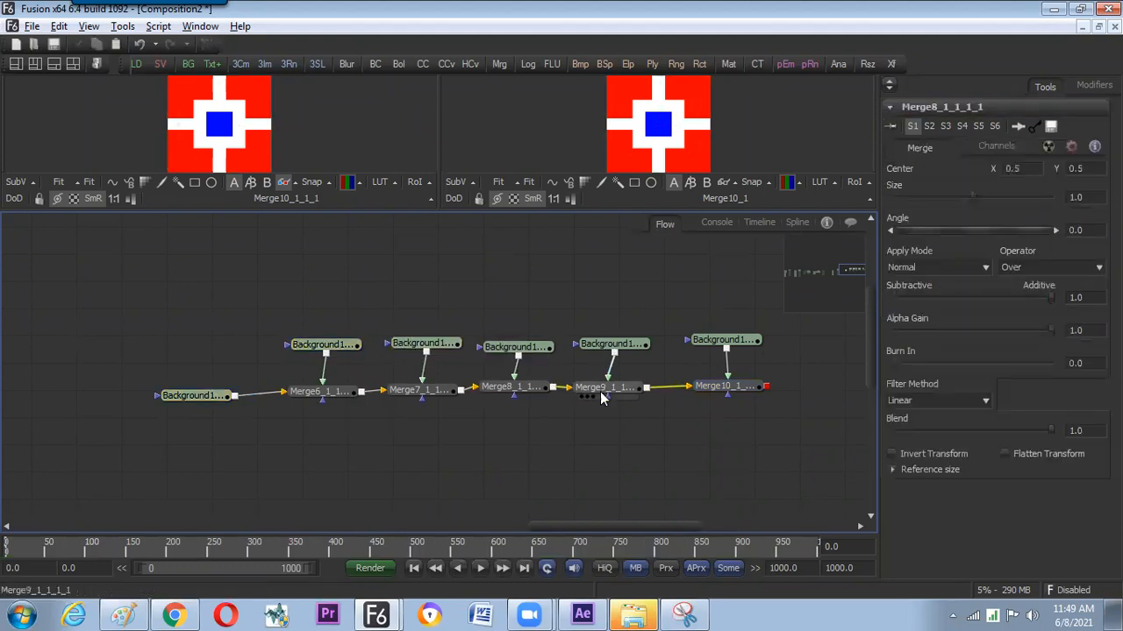
click(601, 390)
drag(208, 401, 194, 399)
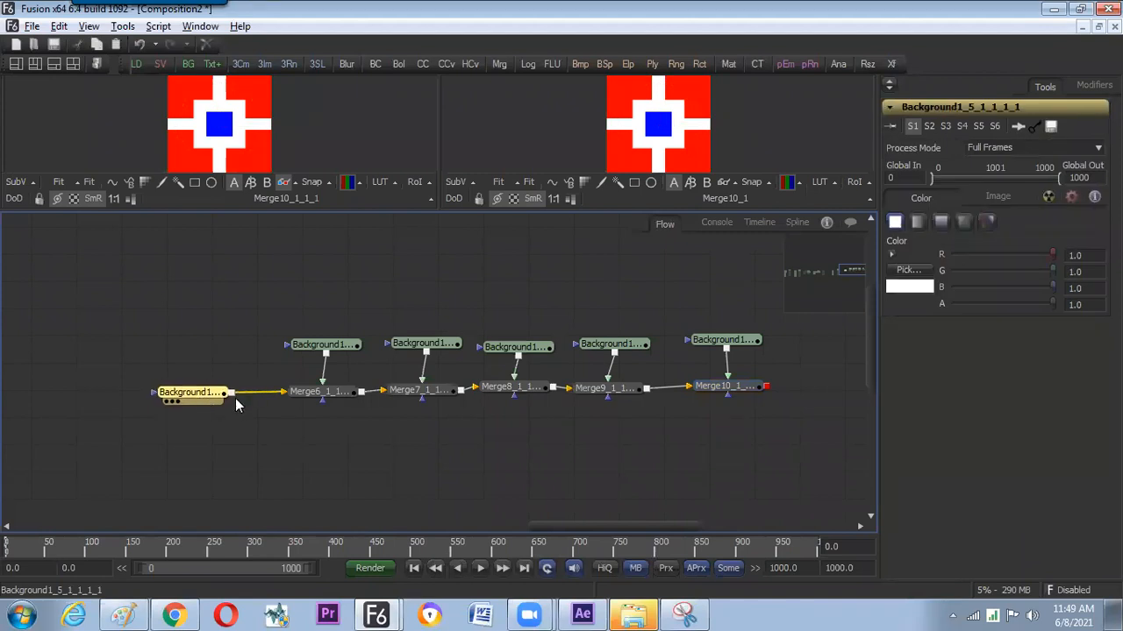
click(320, 392)
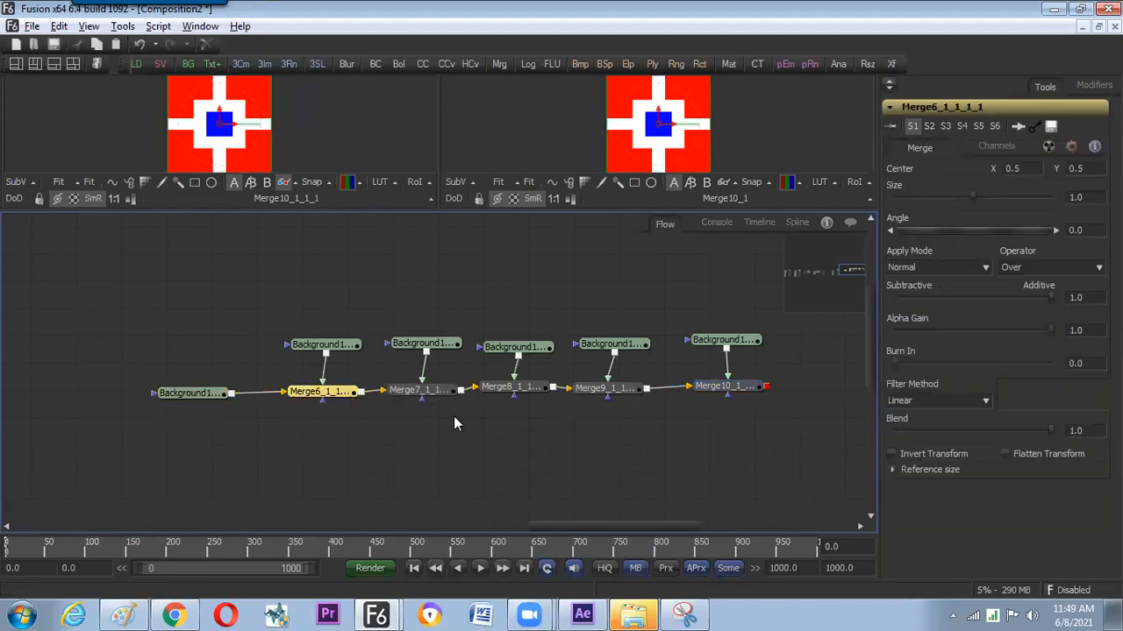
drag(340, 391, 321, 378)
Duplicate the entire horizontal tree below the original row and show the copy's Merge10 in the first viewer.
drag(121, 309, 731, 417)
drag(692, 365, 670, 321)
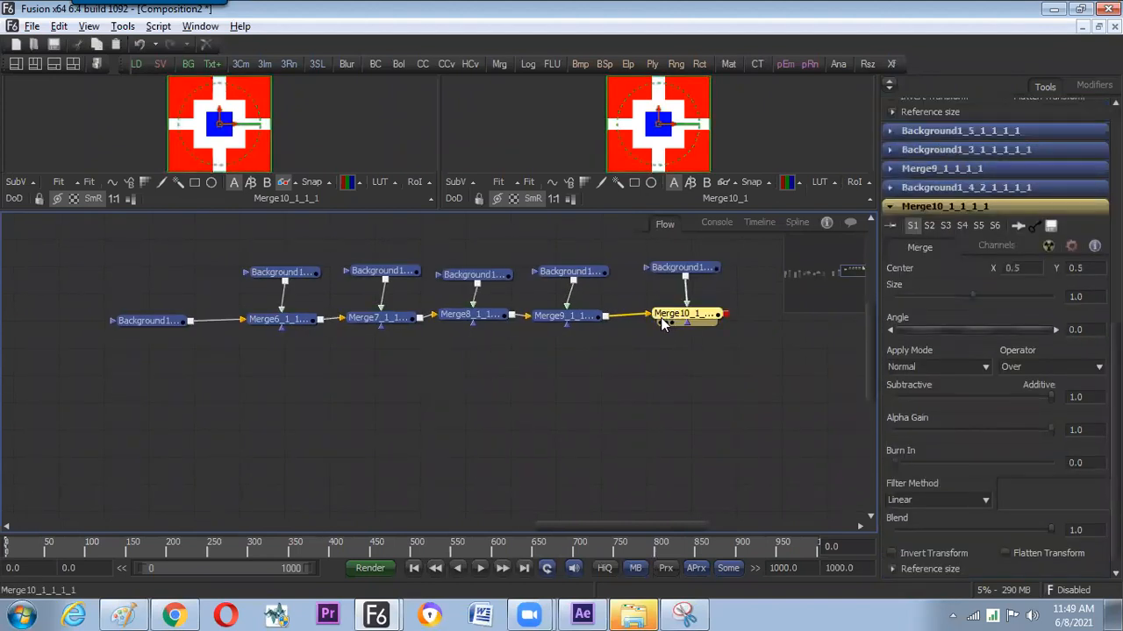
click(160, 427)
key(ctrl+v)
drag(157, 412, 272, 136)
click(745, 445)
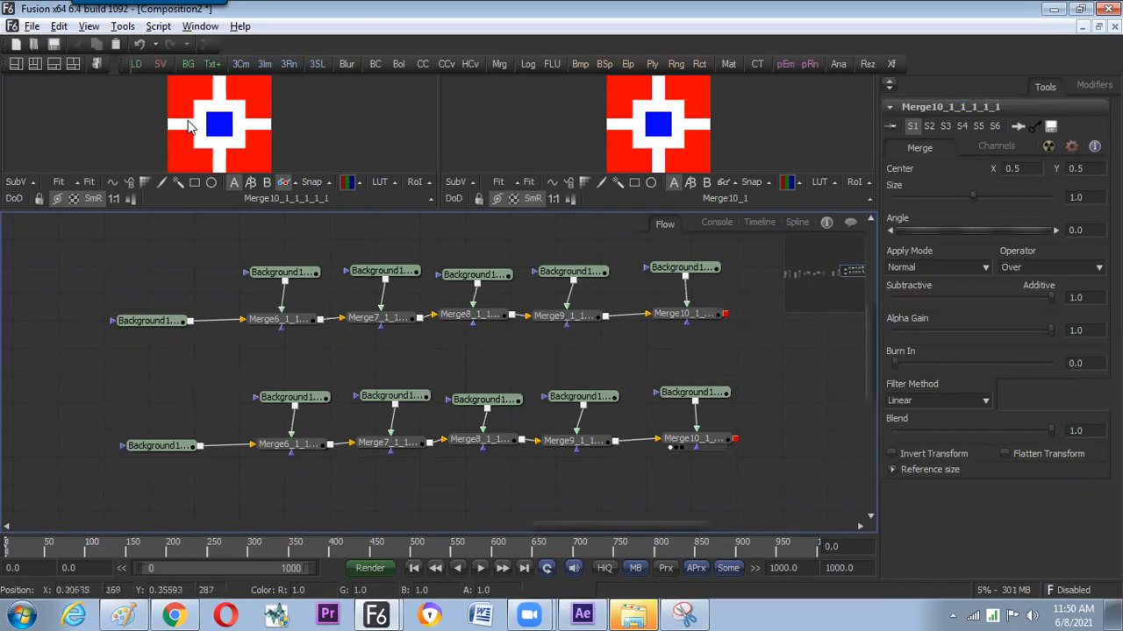
Review the layer sketch in Paint, return to Fusion and show the upper row's base background in the first viewer.
key(alt+Tab)
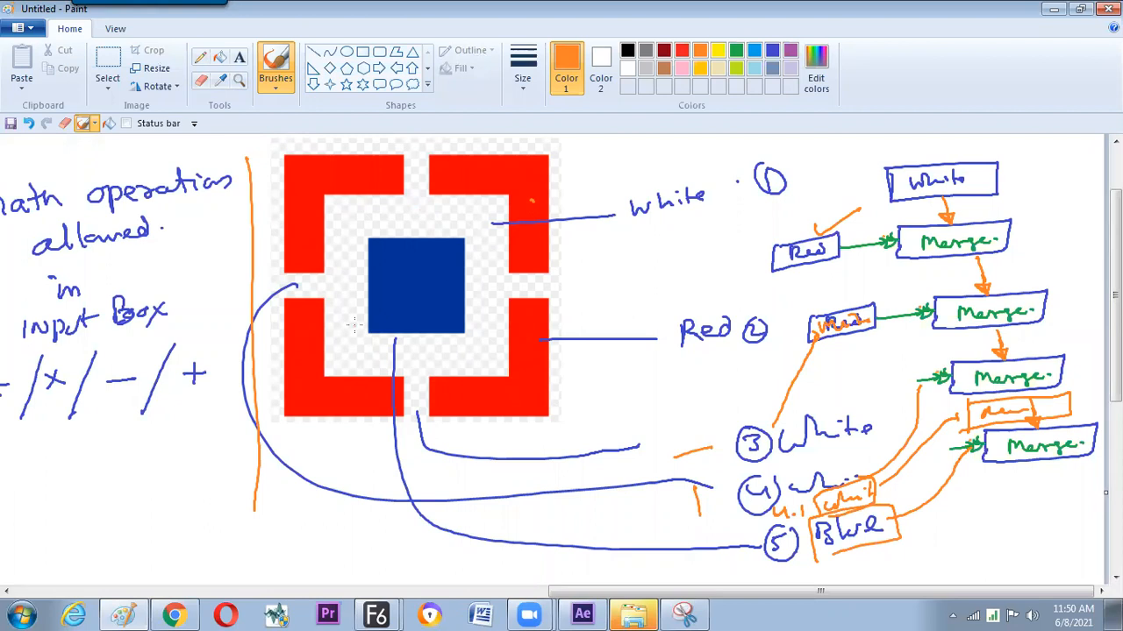
key(alt+Tab)
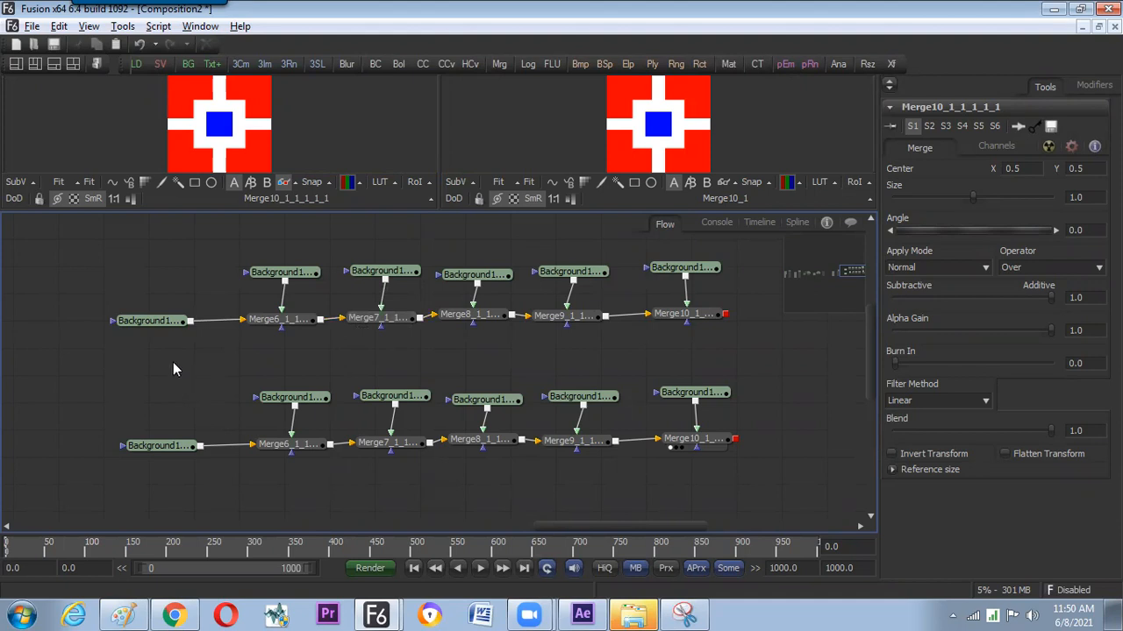
click(167, 322)
key(1)
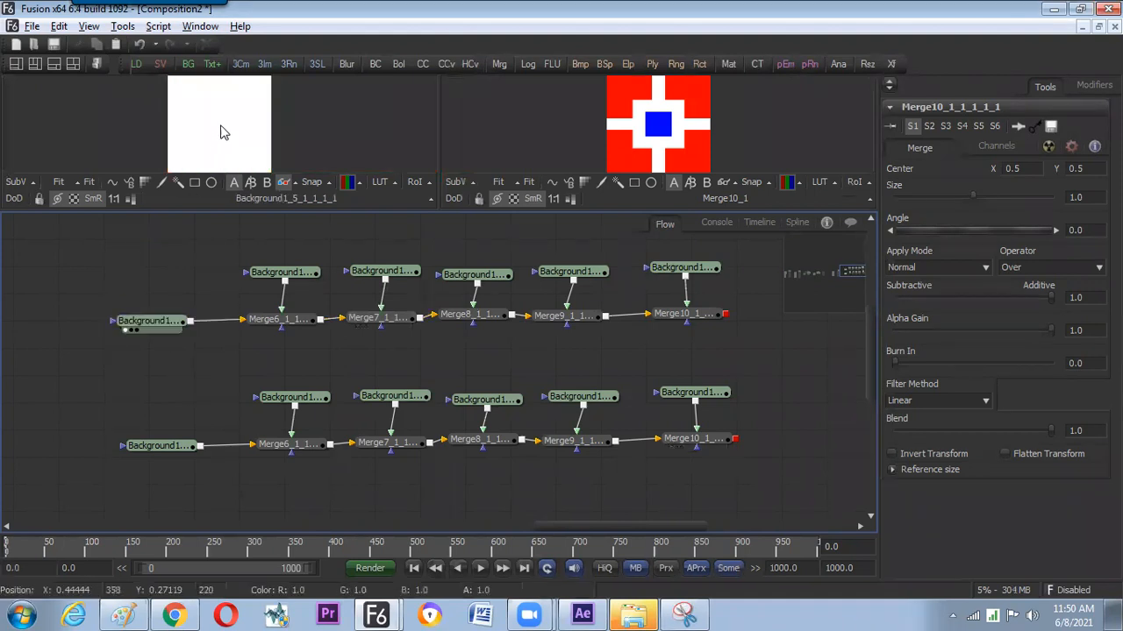
Set the upper row's base background to 0.0 in red, green, blue and alpha.
click(156, 321)
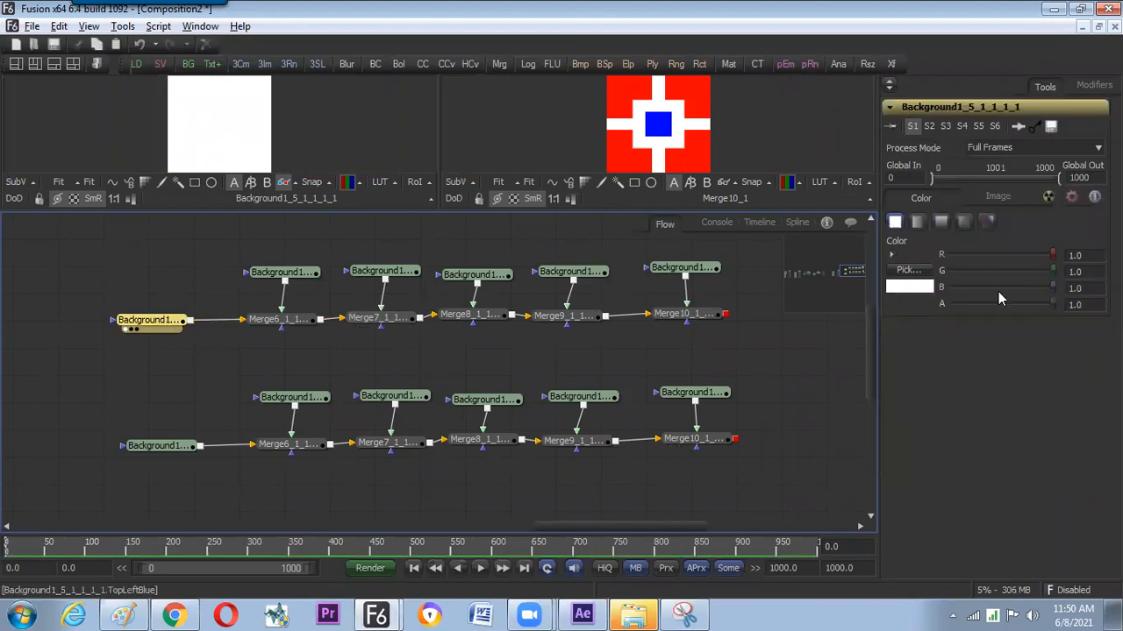
drag(1052, 286, 912, 294)
drag(1052, 271, 981, 263)
drag(1051, 253, 892, 271)
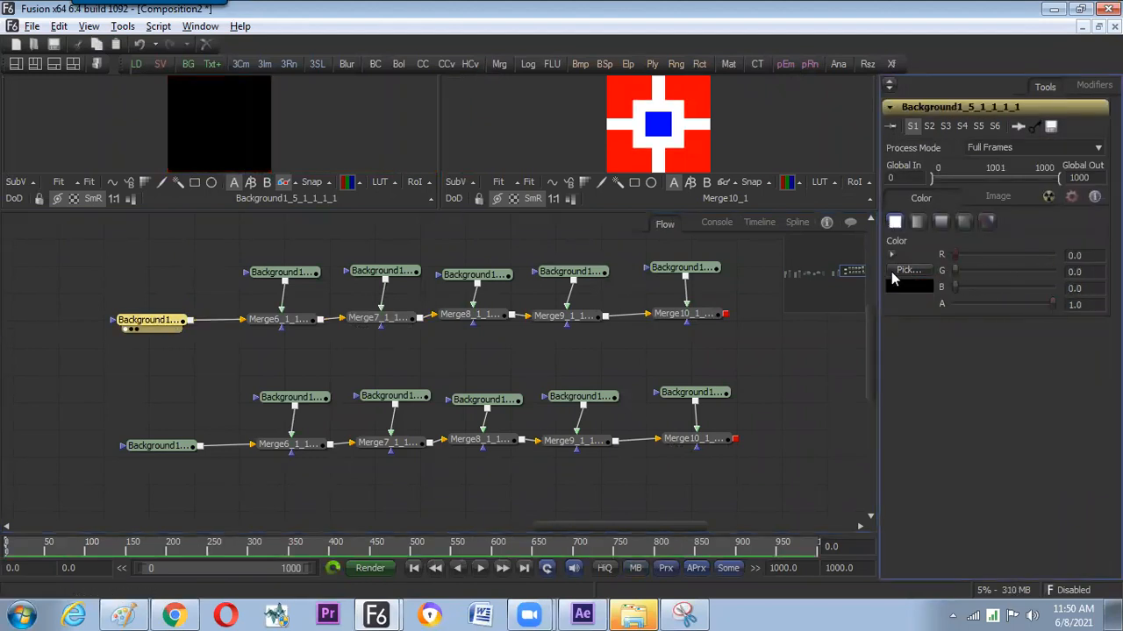
drag(1051, 302, 845, 322)
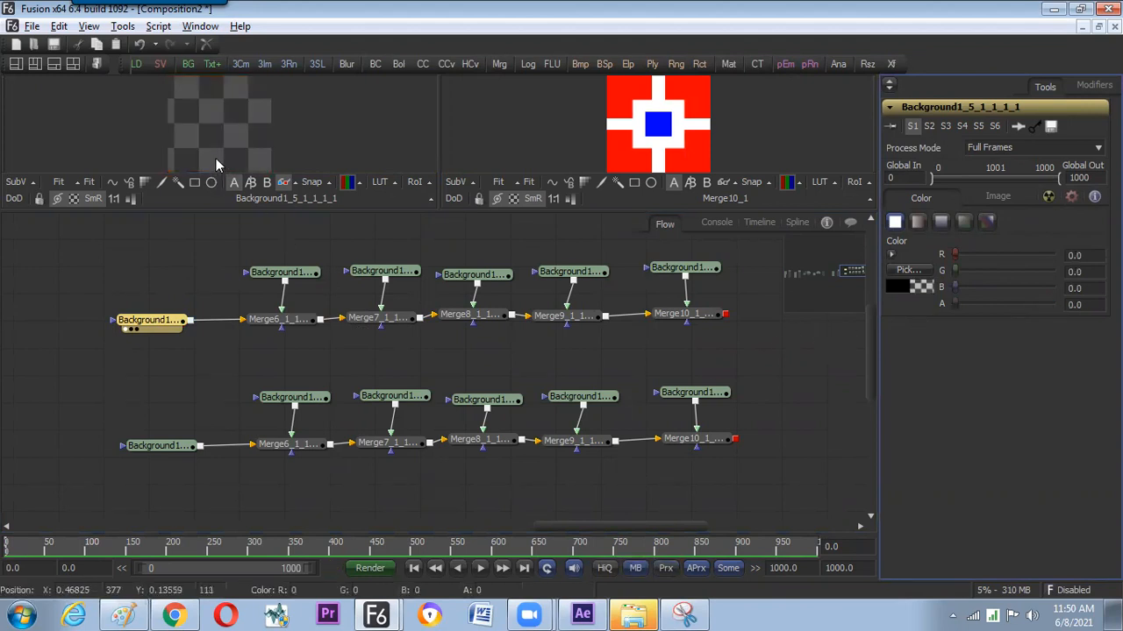
Restore the base background to opaque white with red, green, blue and alpha at 1.0.
drag(955, 308, 1079, 309)
drag(956, 287, 1047, 263)
drag(955, 254, 1079, 255)
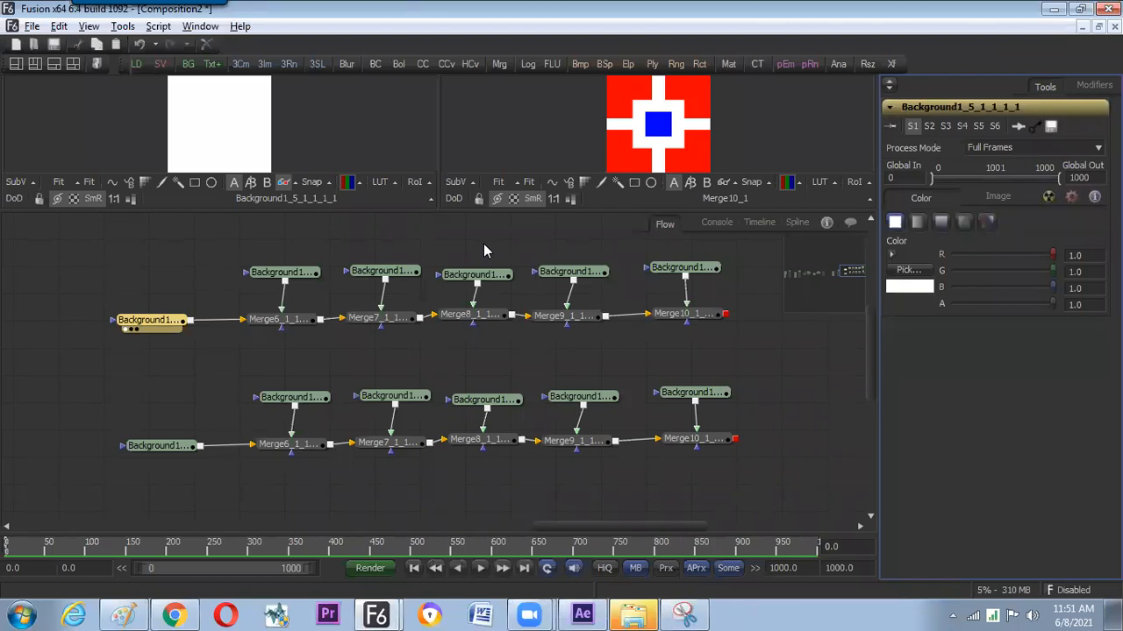
Switch to Paint, try an orange rectangle in the blank area below the notes, and undo it.
click(143, 612)
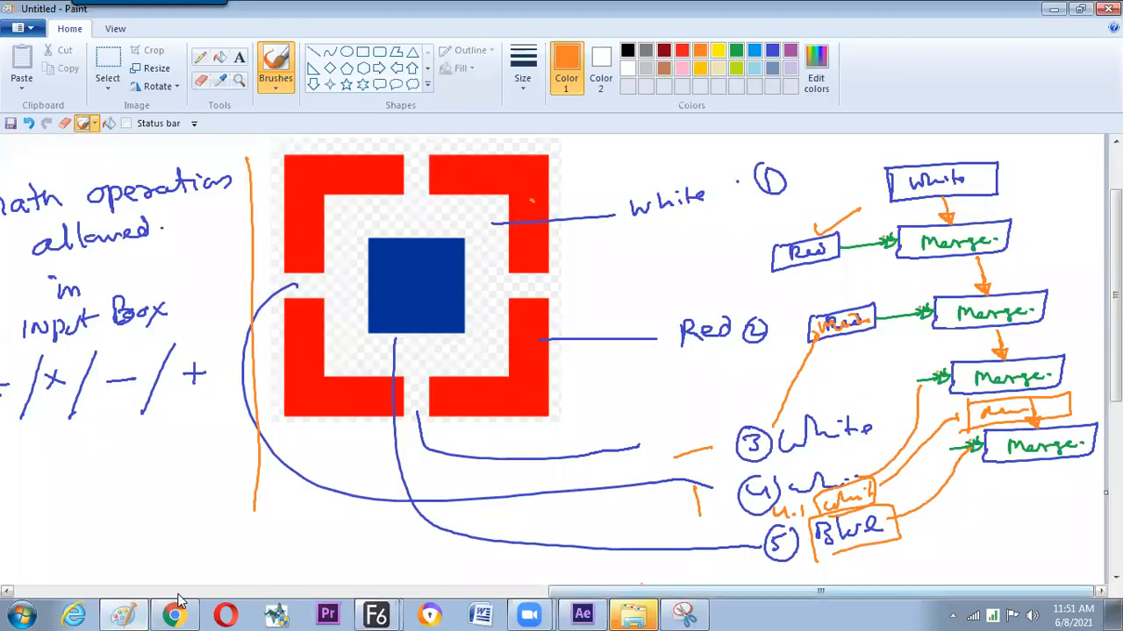
scroll(1092, 454, down, 3)
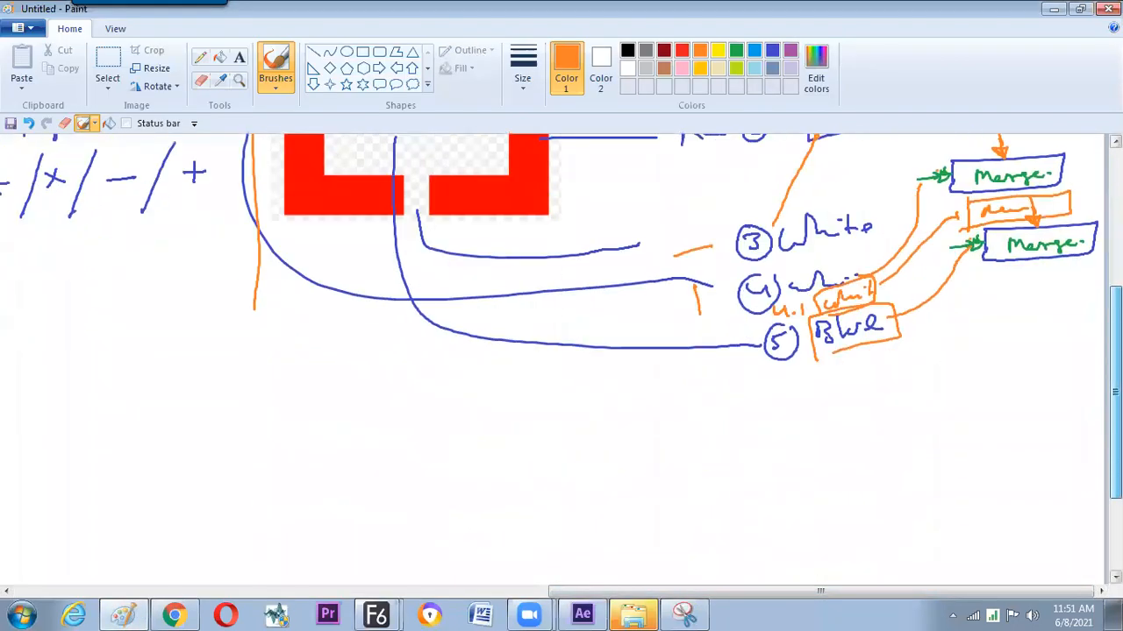
scroll(1092, 455, down, 2)
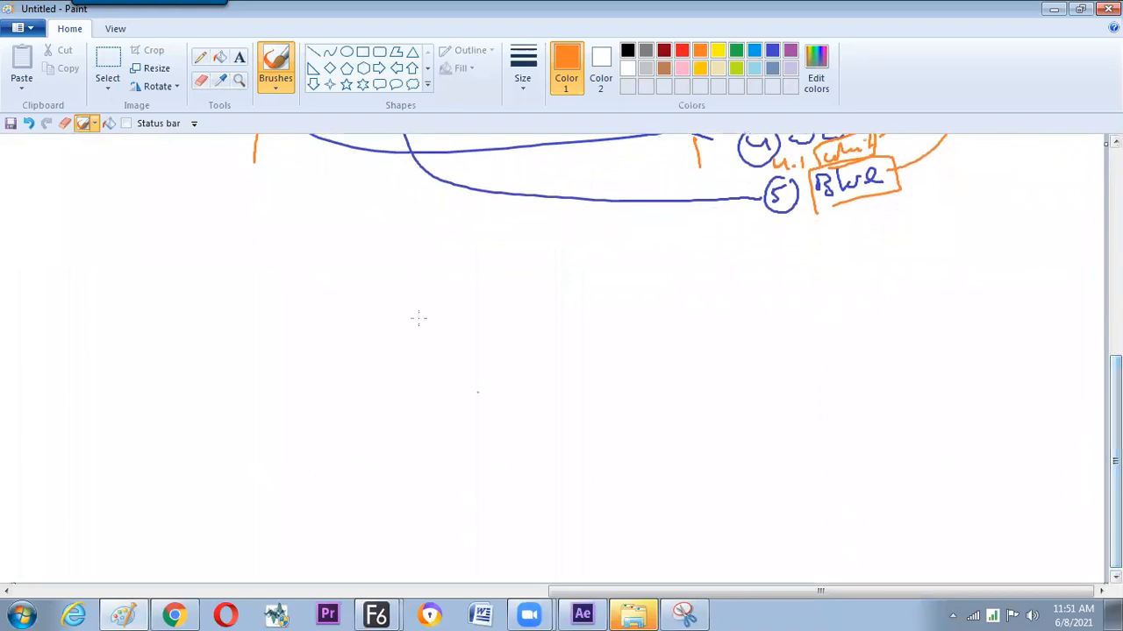
click(362, 51)
drag(260, 235, 349, 318)
key(ctrl+z)
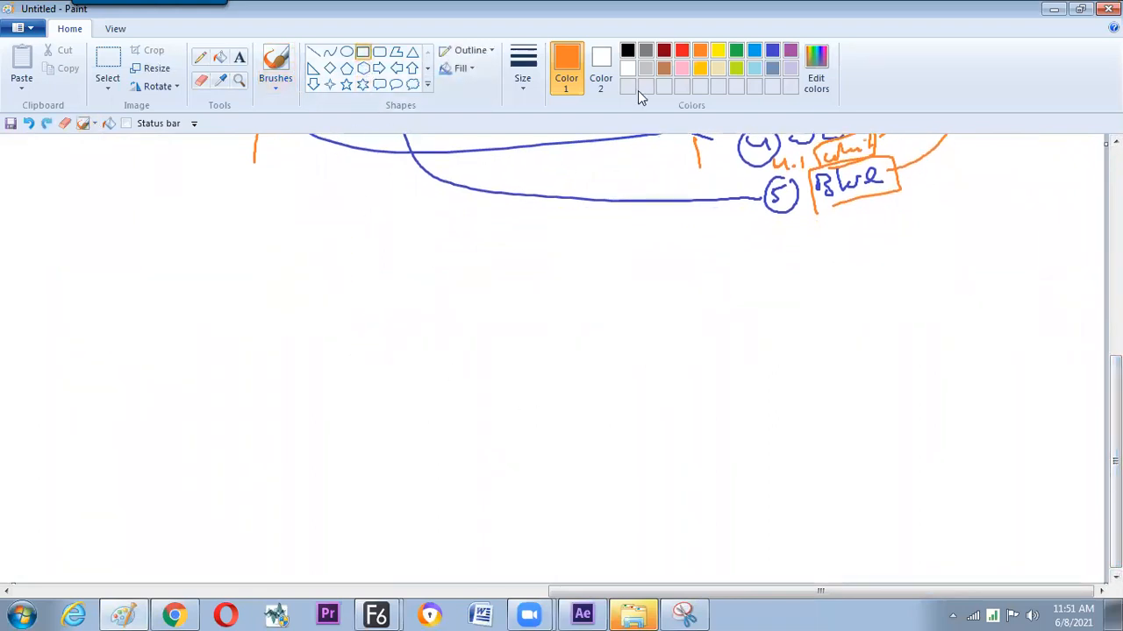
Set both drawing colours to black, try a rectangle in the blank area, and undo it.
click(627, 52)
click(601, 65)
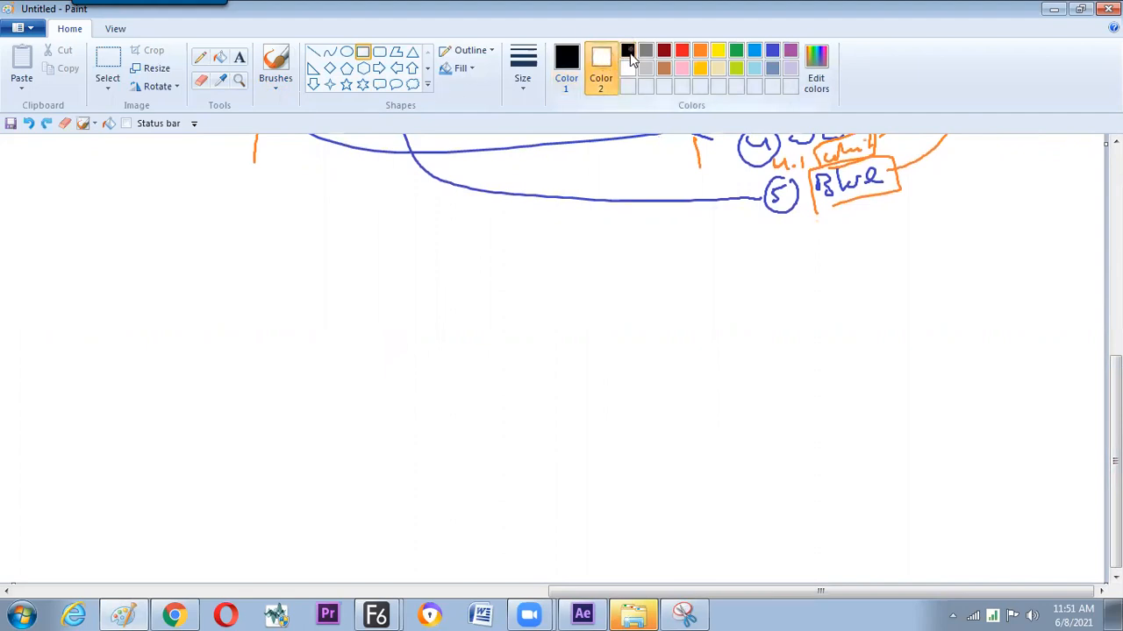
click(627, 53)
drag(260, 276, 363, 382)
key(ctrl+z)
Set the shape fill to solid color and draw a black square in the blank area below the notes.
click(465, 70)
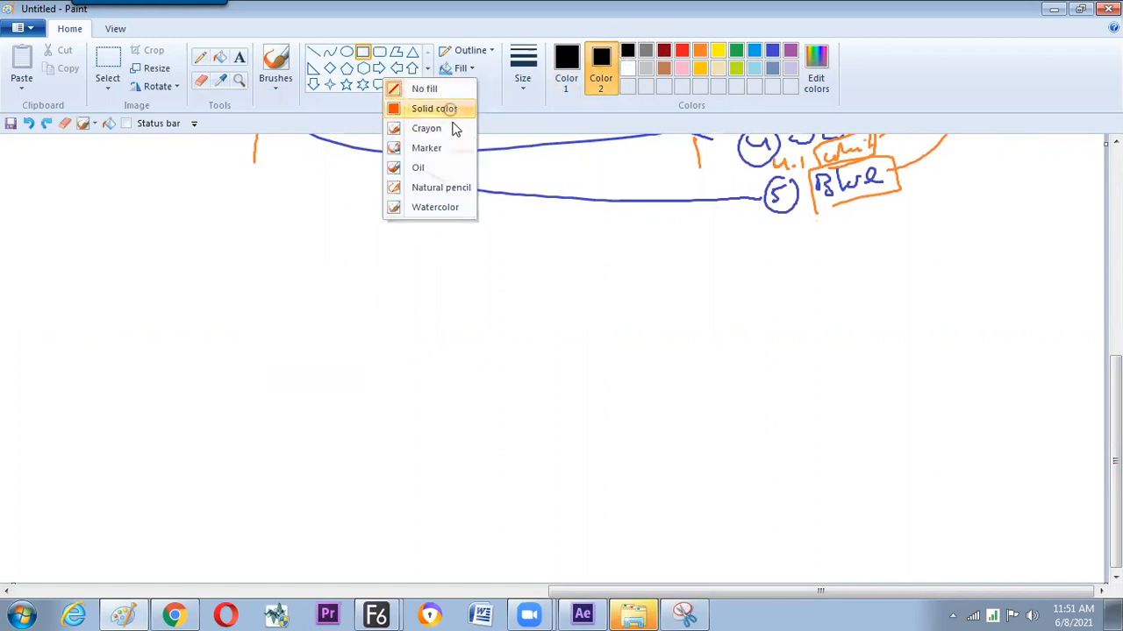
click(439, 107)
drag(297, 265, 431, 389)
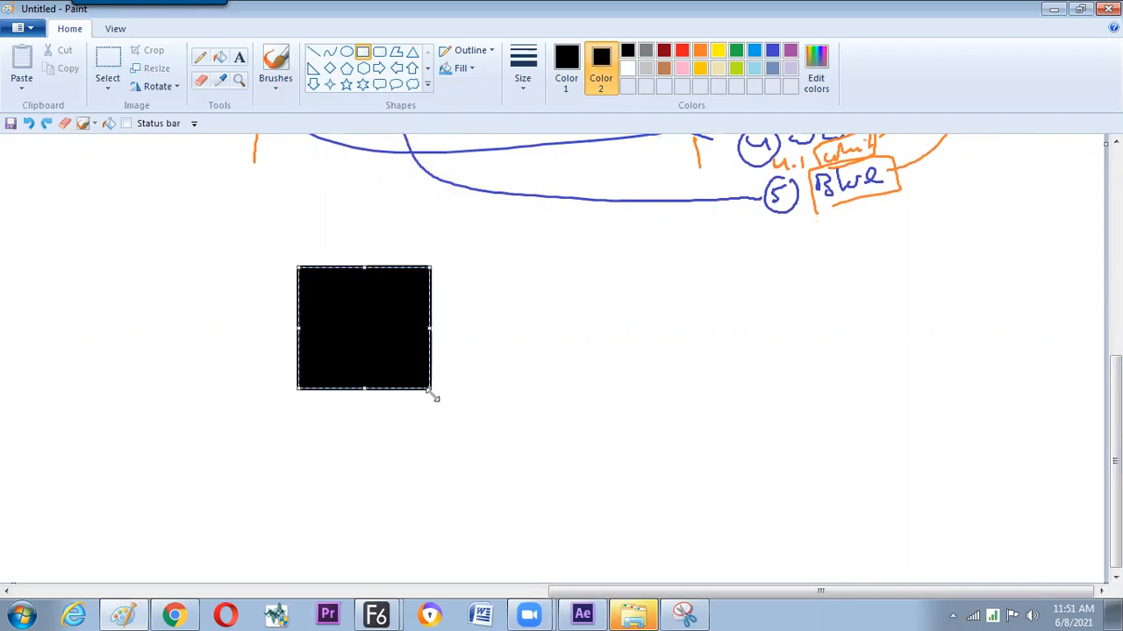
click(447, 416)
Draw a second solid black square of the same size diagonally below the first, touching its lower-right corner.
drag(431, 391, 569, 517)
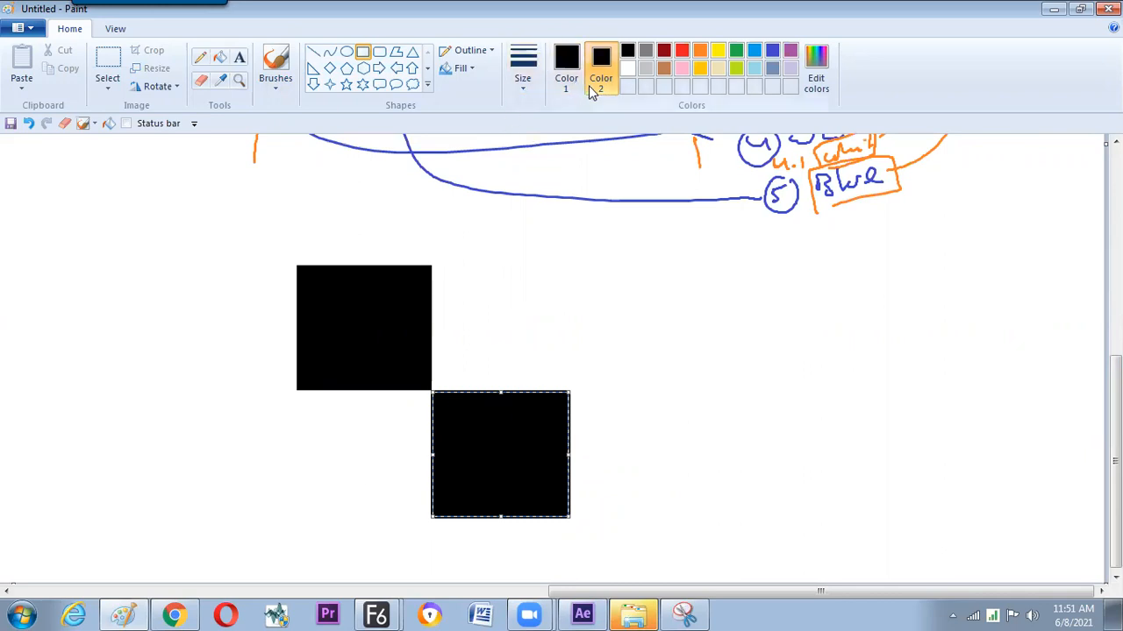
click(628, 69)
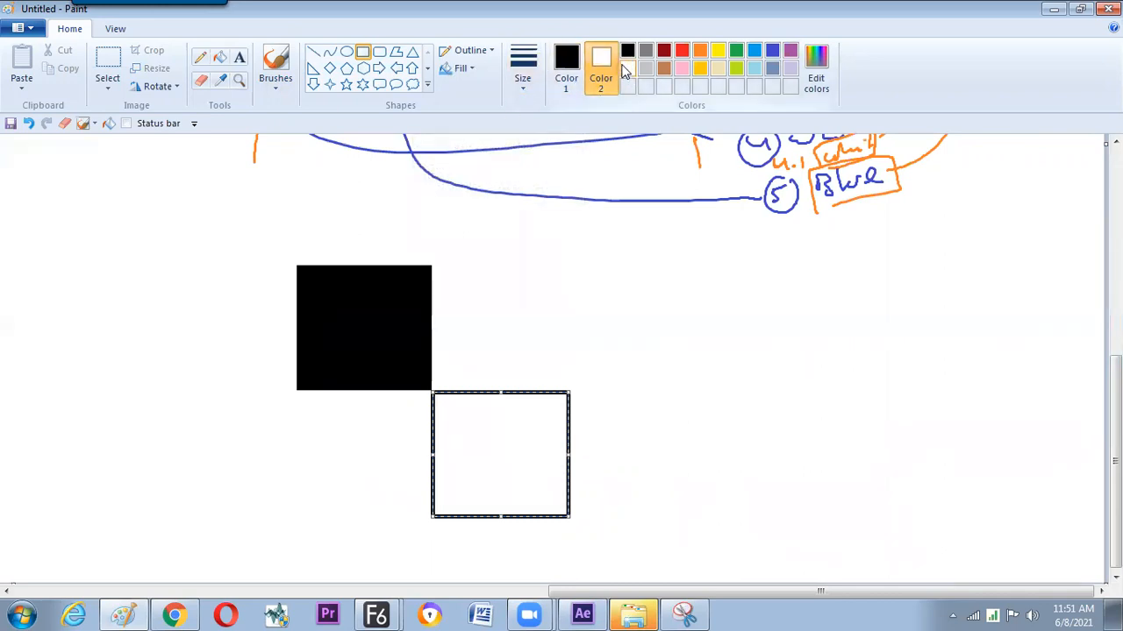
click(627, 51)
click(535, 252)
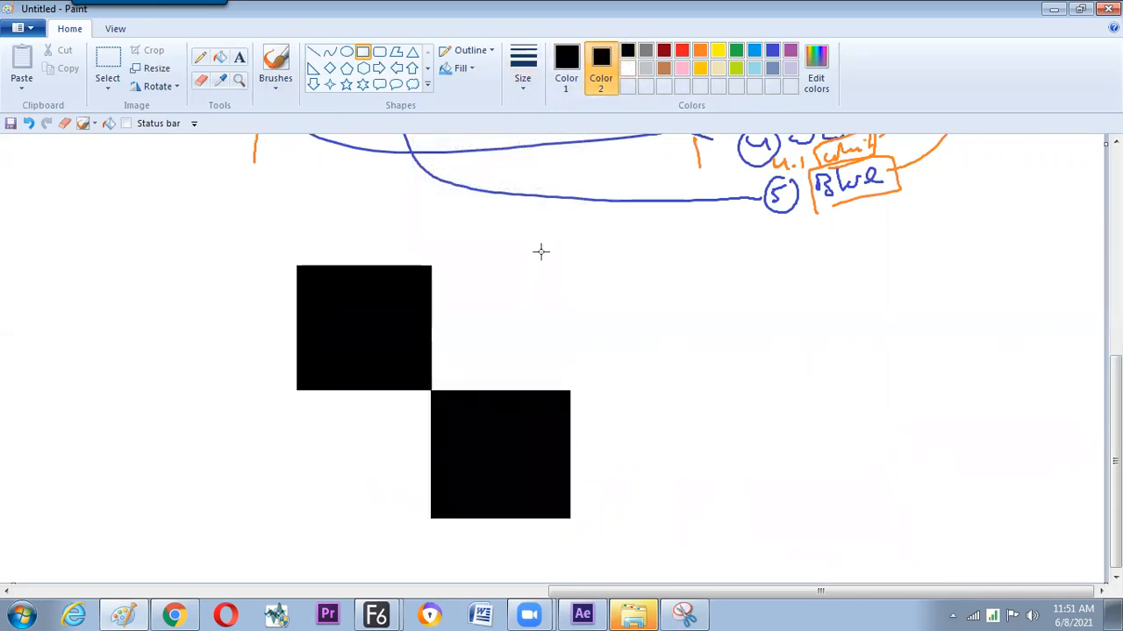
Draw two white-filled, black-outlined squares in the upper-right and lower-left gaps to complete the two-by-two checkerboard.
click(628, 70)
mouse_move(431, 264)
mouse_down()
mouse_move(591, 392)
mouse_move(570, 392)
mouse_up()
mouse_move(296, 392)
mouse_down()
mouse_move(362, 465)
mouse_move(432, 517)
mouse_up()
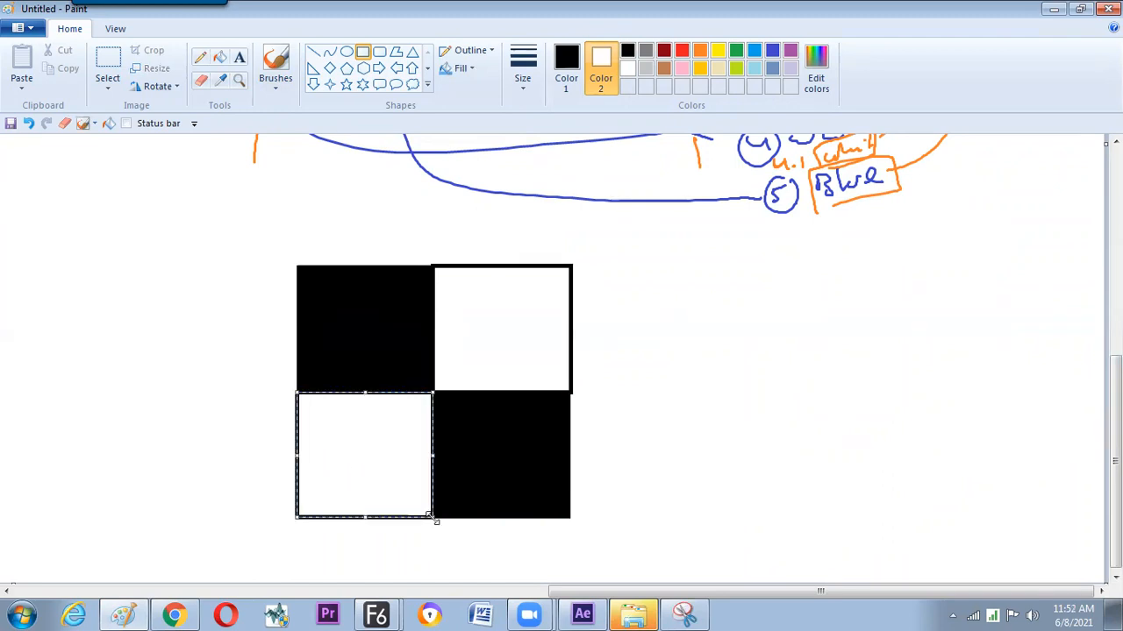
click(260, 393)
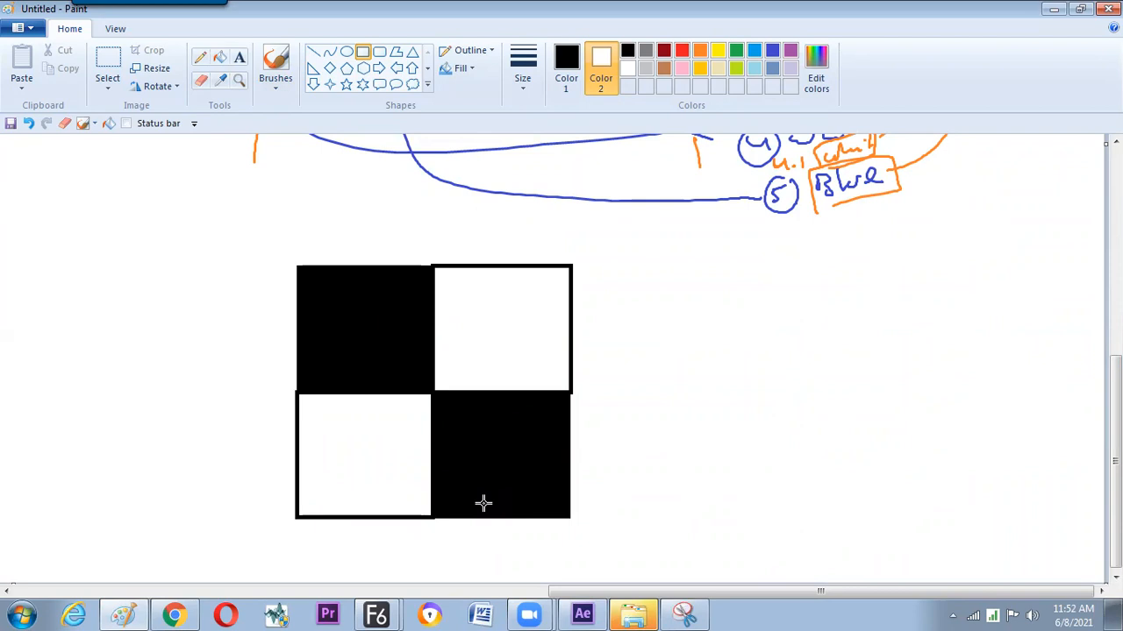
In Paint, draw a large white-filled, black-outlined square beside the checkerboard and a second one about half its size to its right.
key(alt+Tab)
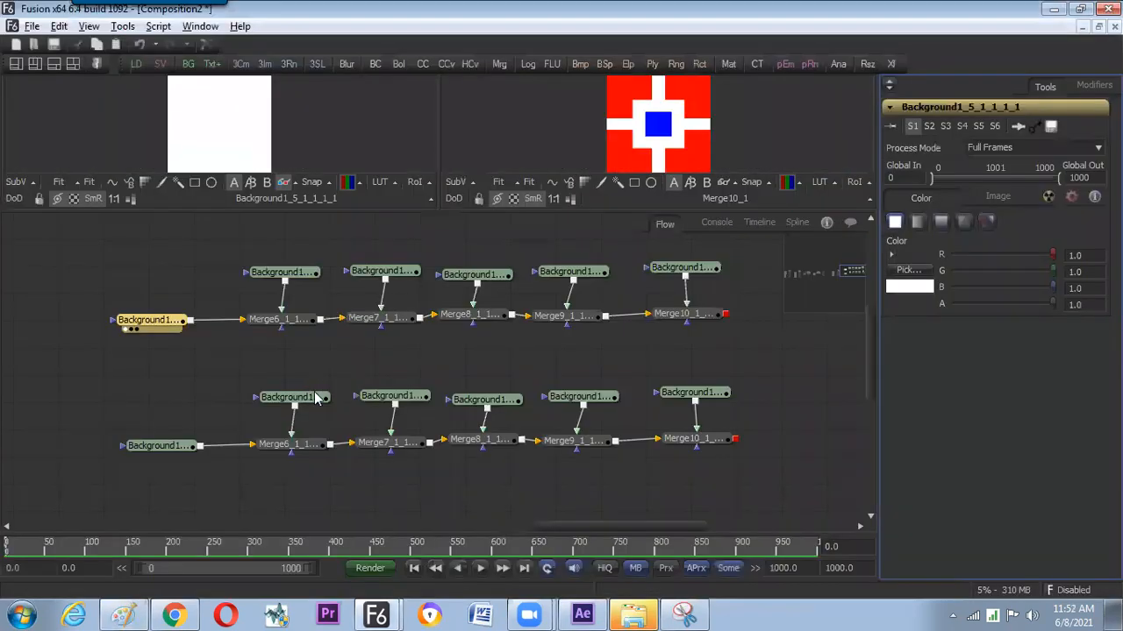
drag(429, 448, 39, 448)
drag(452, 396, 332, 419)
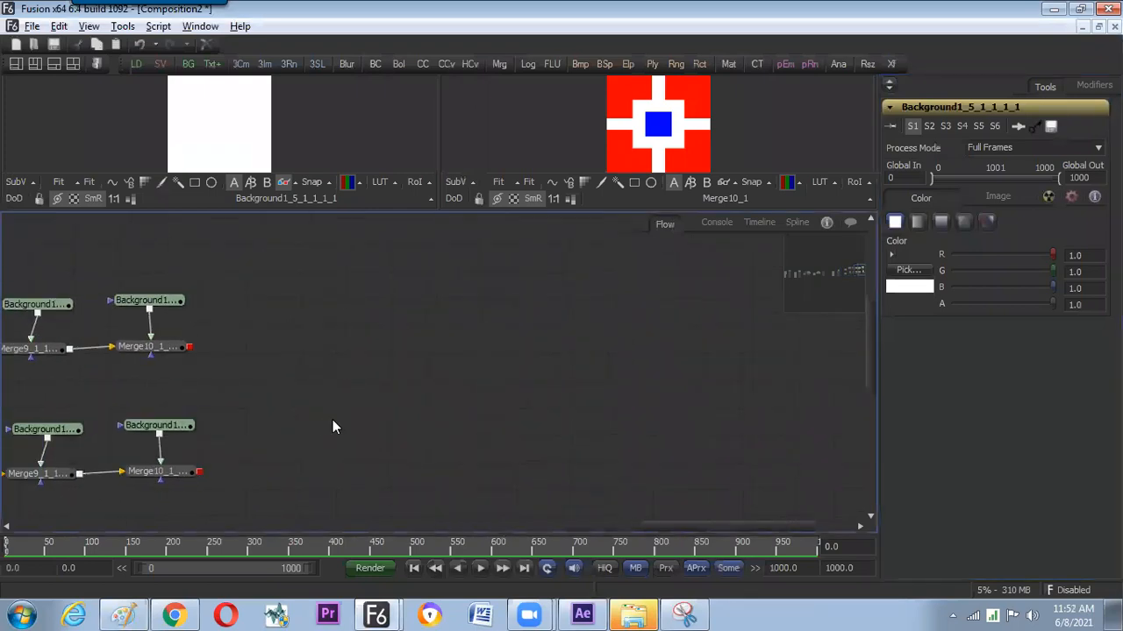
key(alt+Tab)
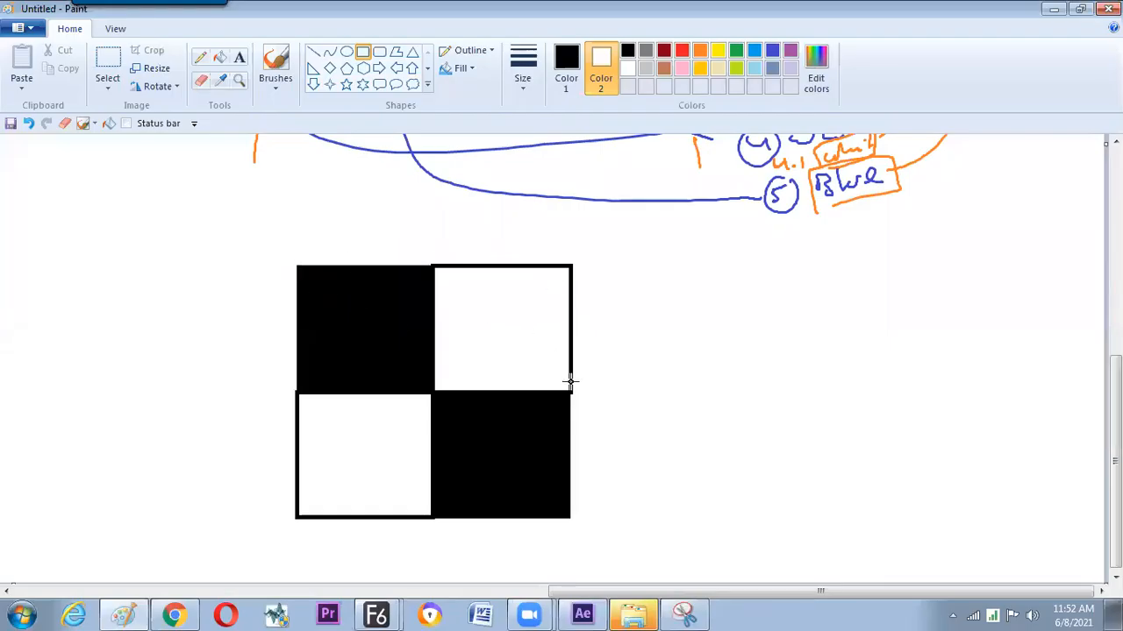
drag(681, 272, 933, 523)
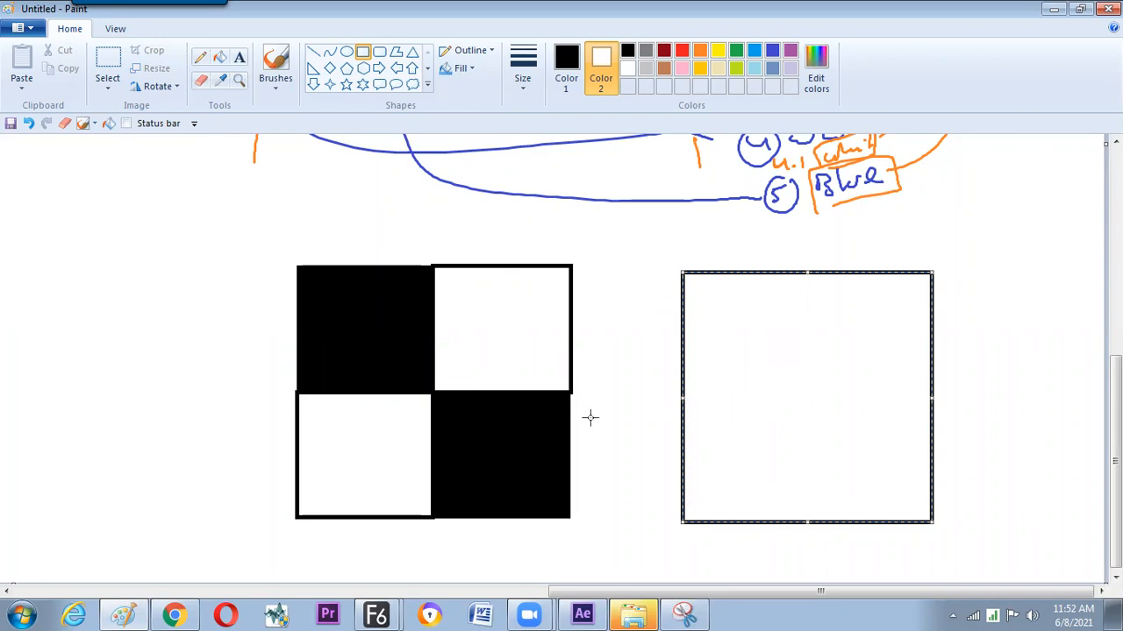
drag(948, 273, 1068, 398)
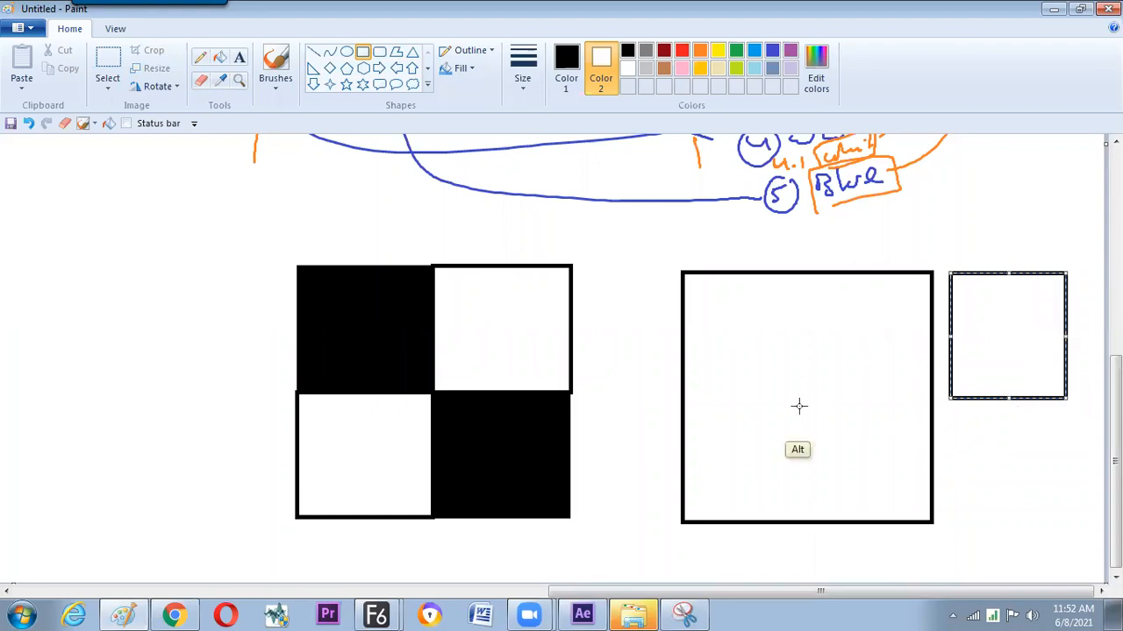
Switch to Fusion and add a Background node in the empty flow area, with image width and height set to 400.
key(alt+Tab)
drag(188, 63, 410, 337)
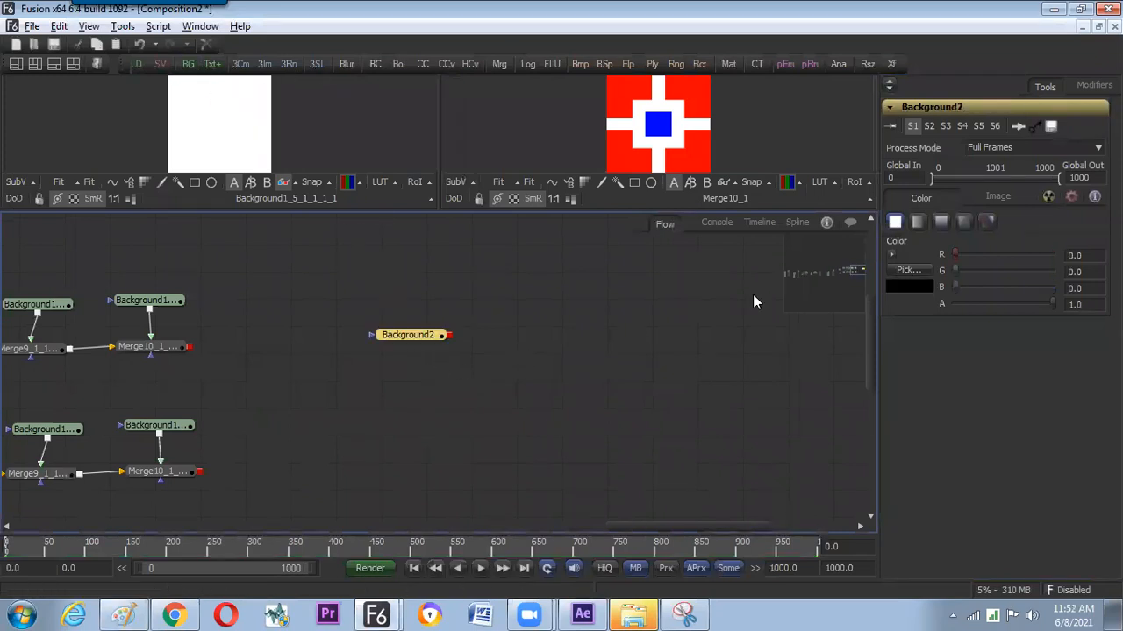
click(1008, 197)
drag(1038, 246, 1, 611)
text(400)
key(Tab)
text(400)
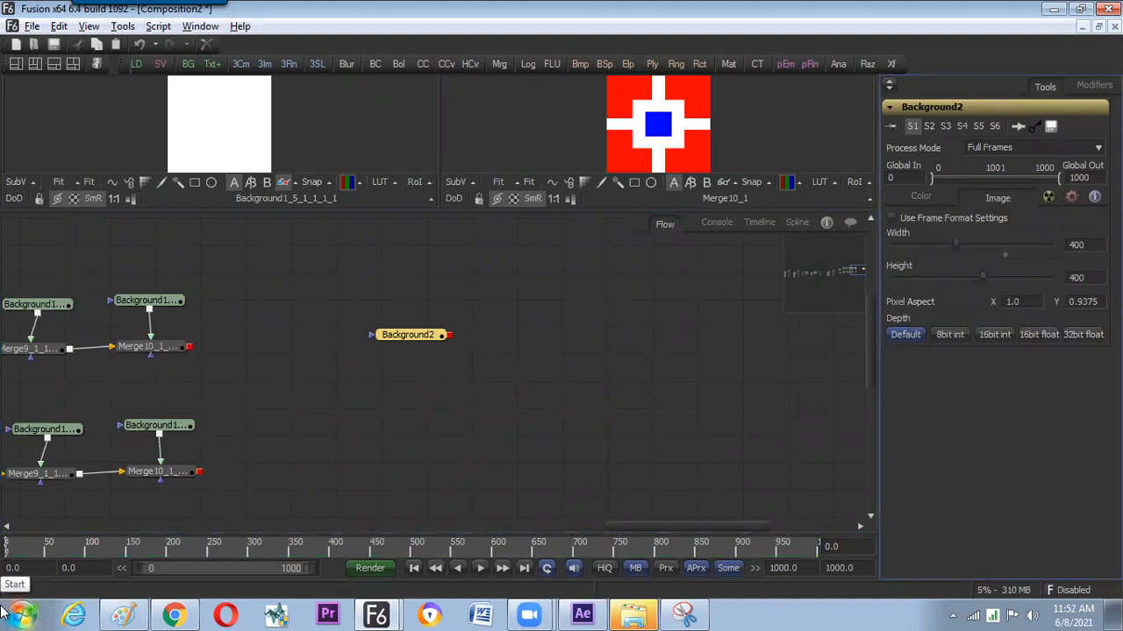
Show the new 400-pixel Background in the left viewer and paste a copy of the node just below it.
click(406, 337)
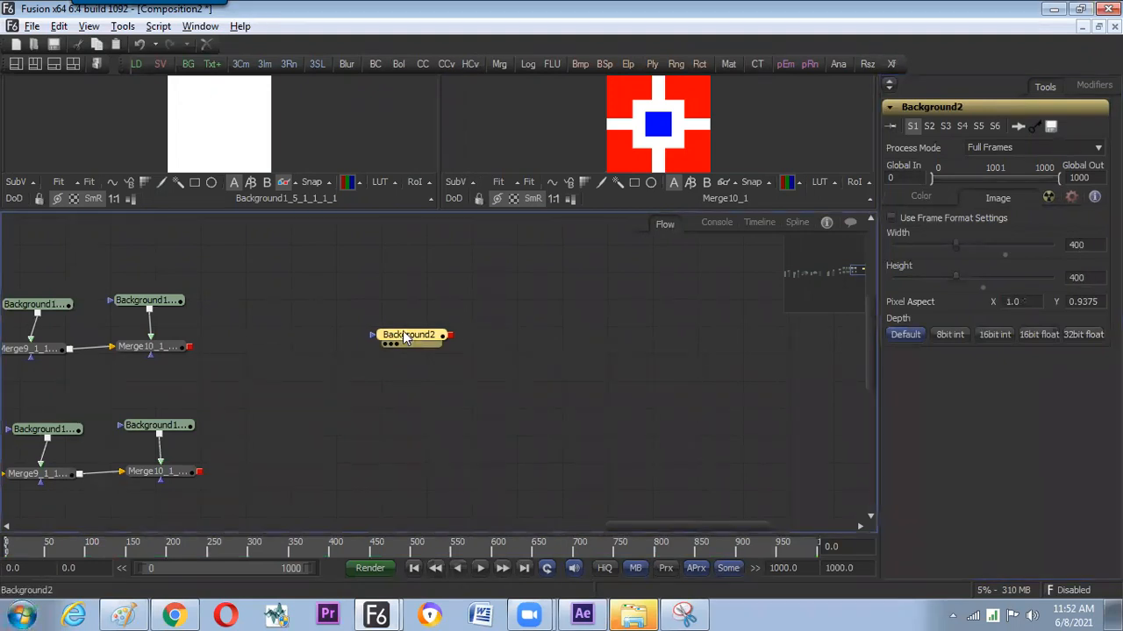
drag(406, 337, 299, 156)
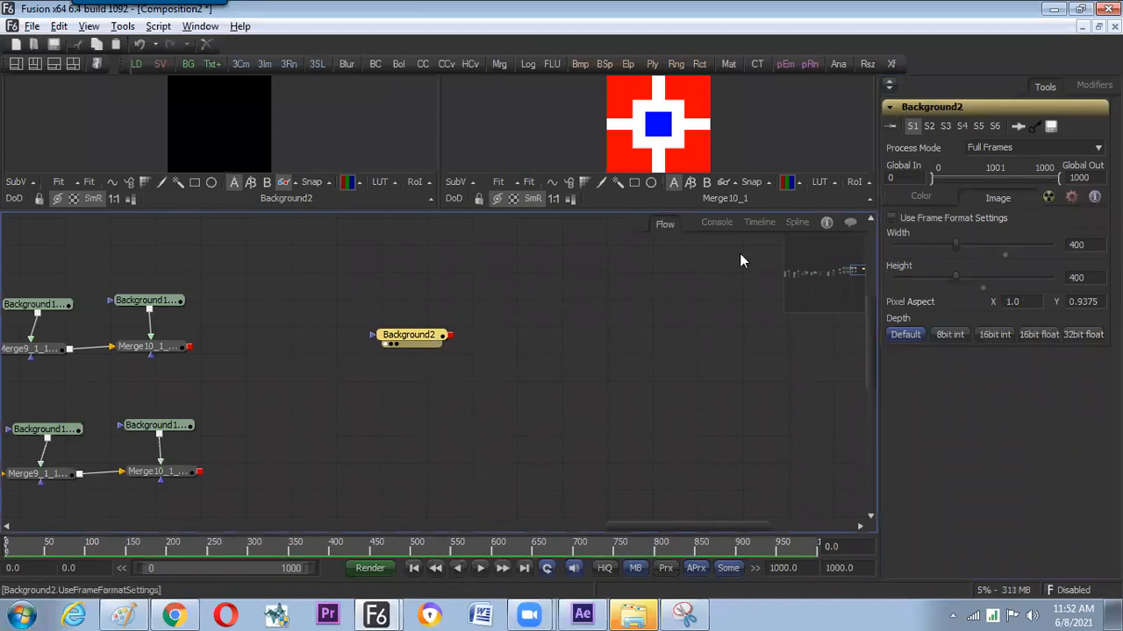
click(357, 377)
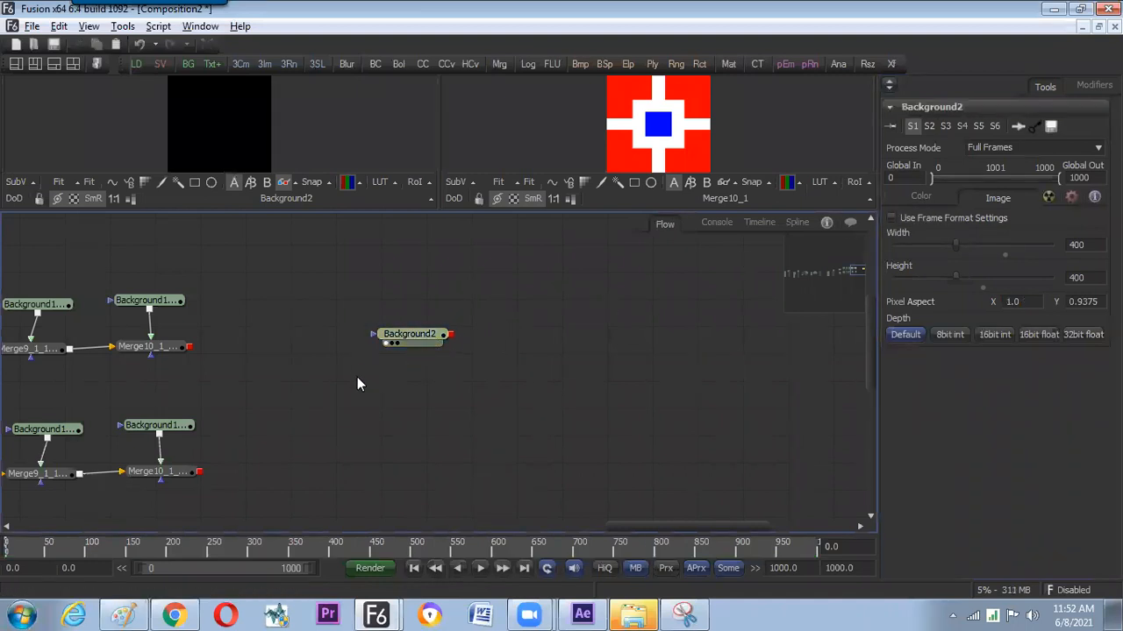
key(ctrl+v)
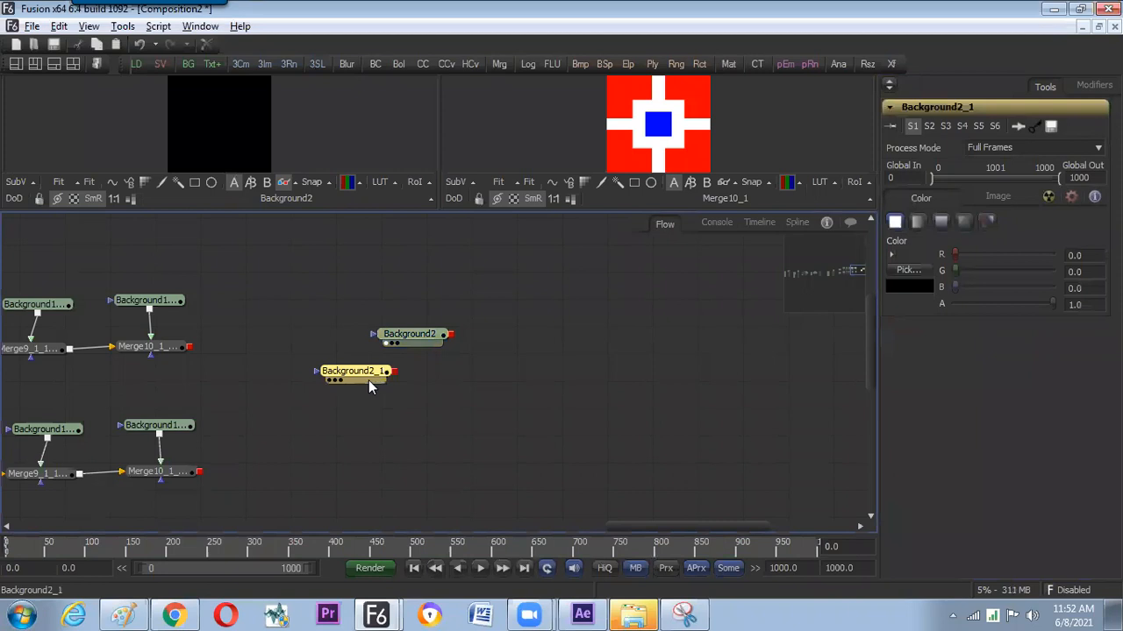
Set the colour of the original Background2 node to white.
click(419, 335)
click(938, 199)
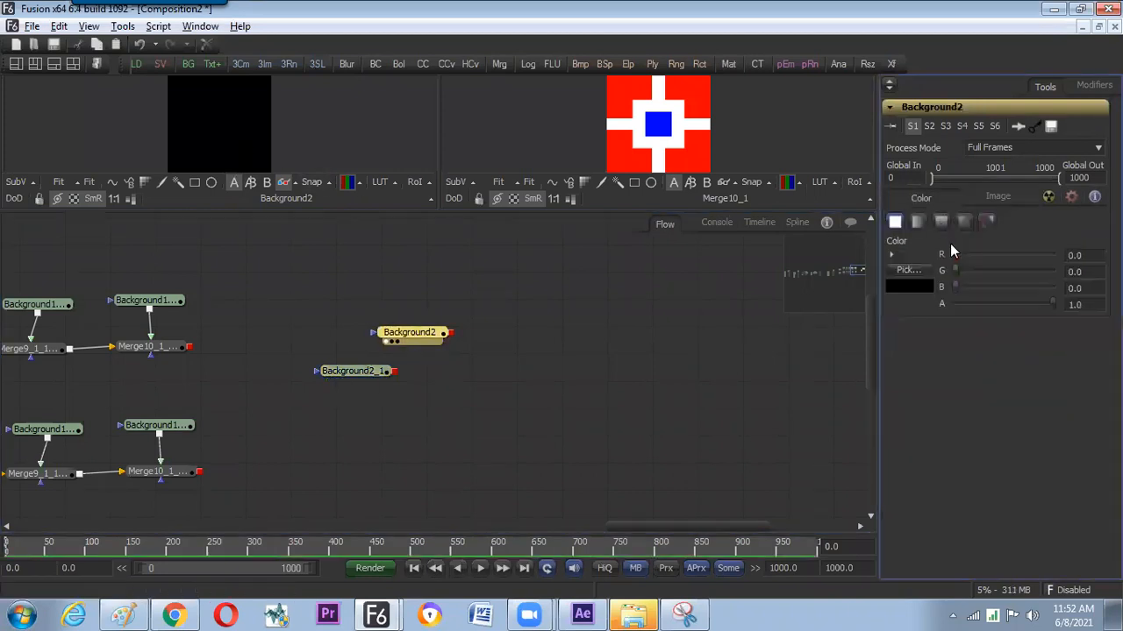
click(891, 254)
drag(1037, 340, 997, 220)
Move the copied black Background farther left of the original node and show it in the right viewer.
drag(350, 373, 325, 373)
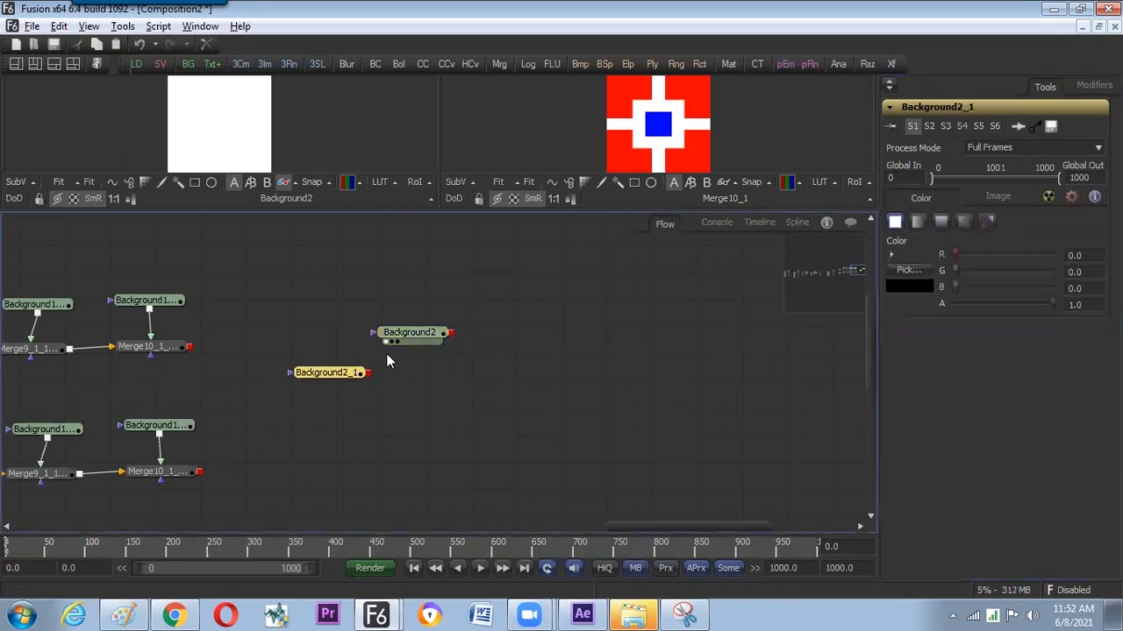
click(352, 389)
click(345, 376)
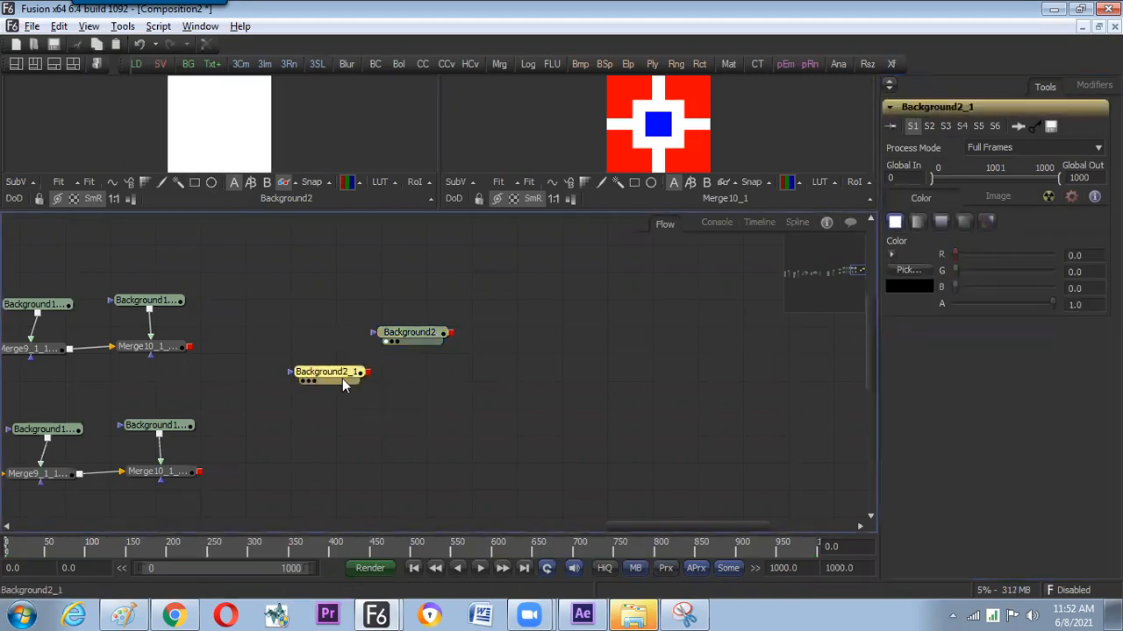
drag(348, 379, 628, 126)
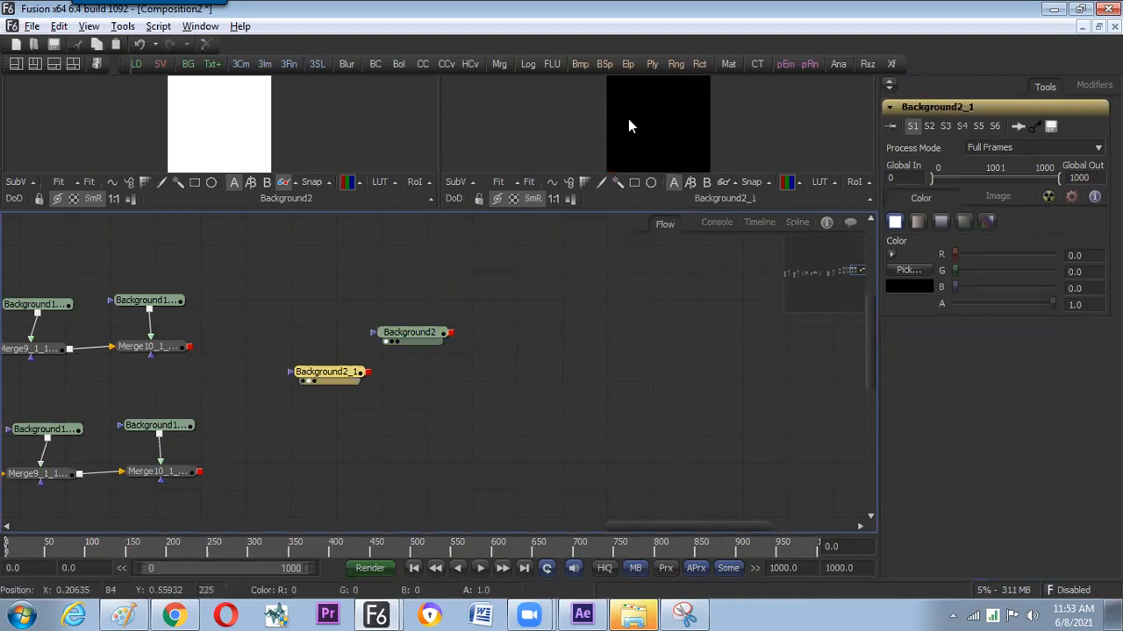
Set the black Background copy's image width and height to 200.
click(996, 196)
click(1089, 245)
text(200)
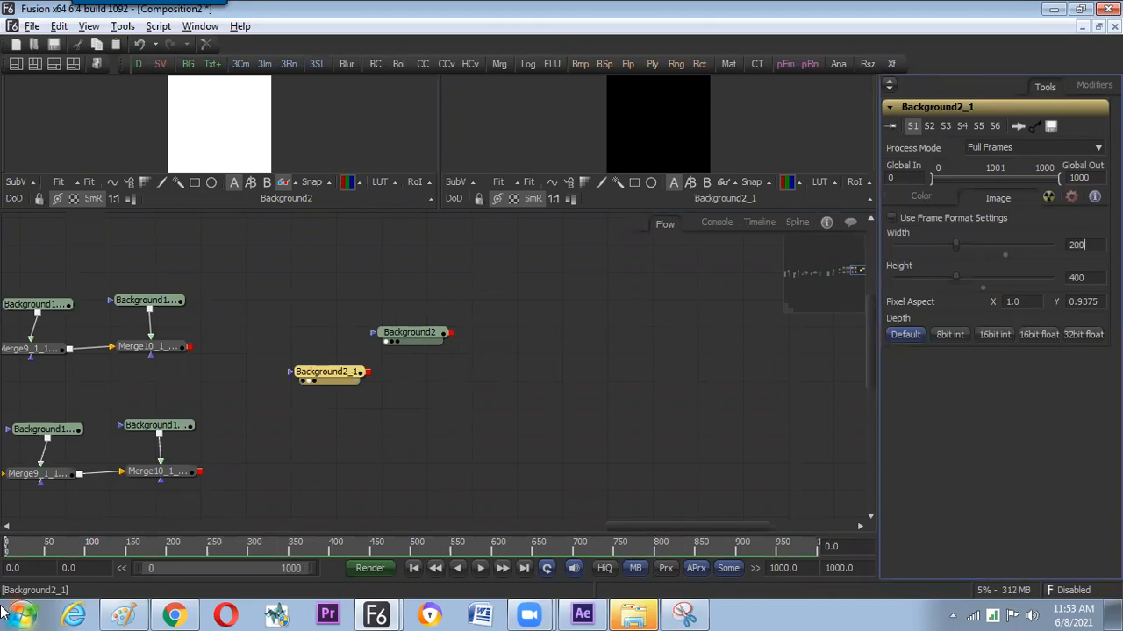
key(Tab)
text(200)
key(Tab)
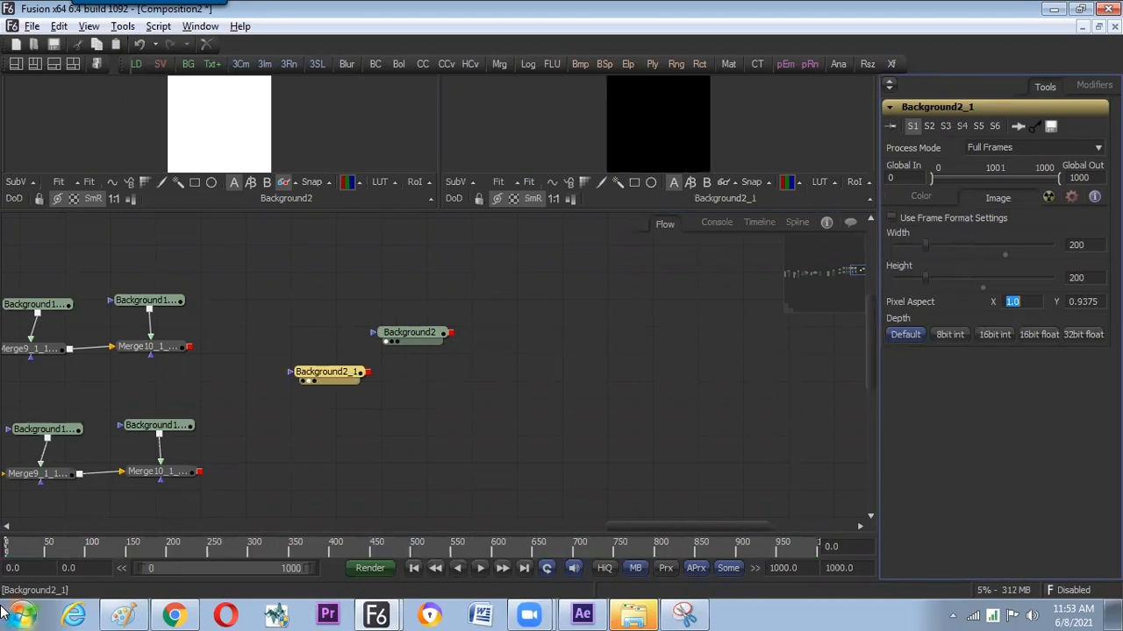
Merge the 200-pixel black Background over the white one and show the Merge node in the left viewer.
drag(333, 378, 451, 339)
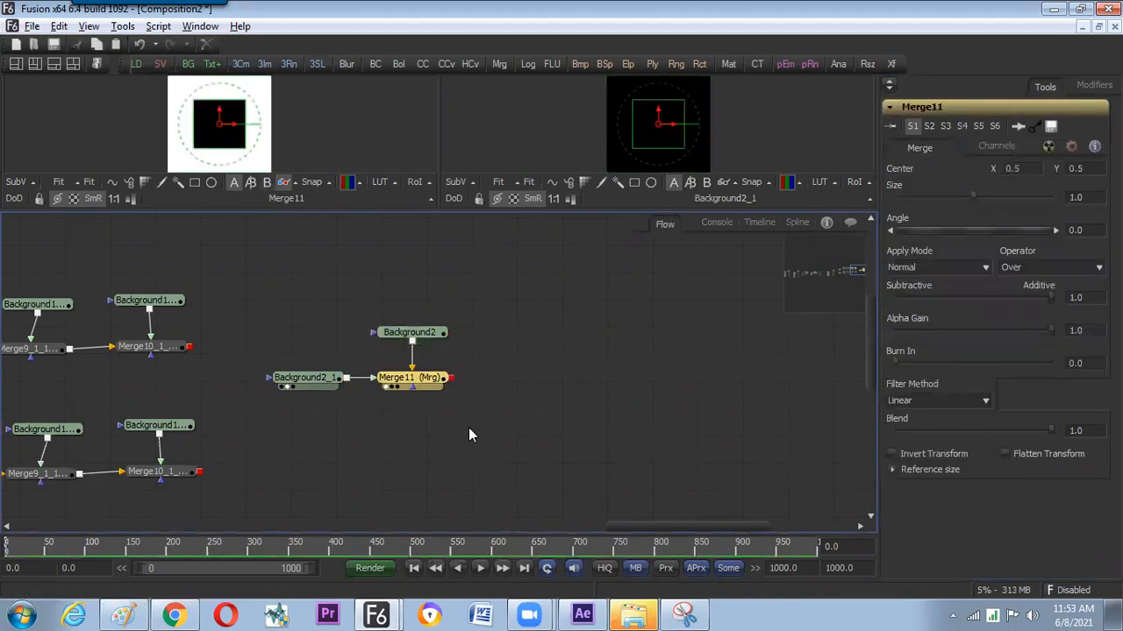
click(412, 382)
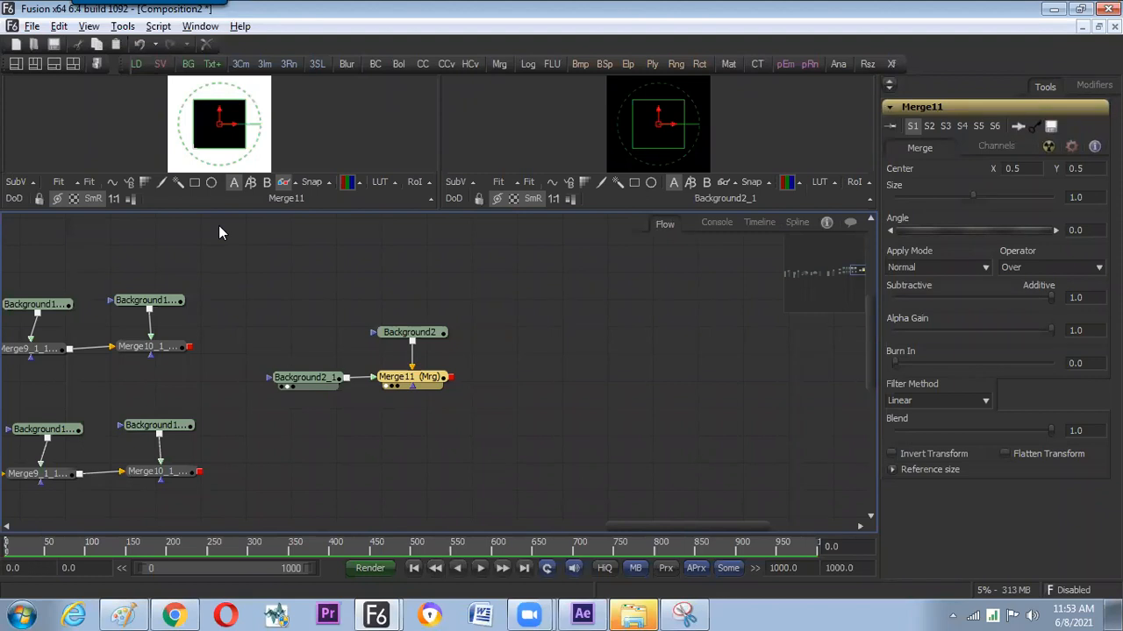
click(421, 379)
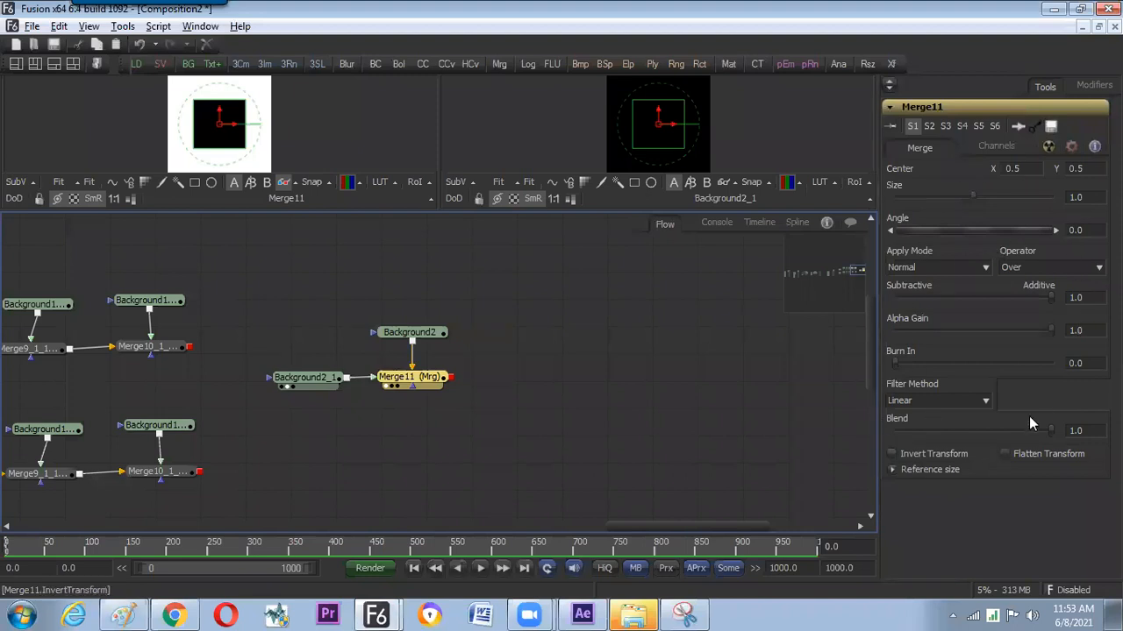
Examine the white Background's colour and image size settings and compare them with the Merge node's parameters.
click(601, 403)
click(437, 342)
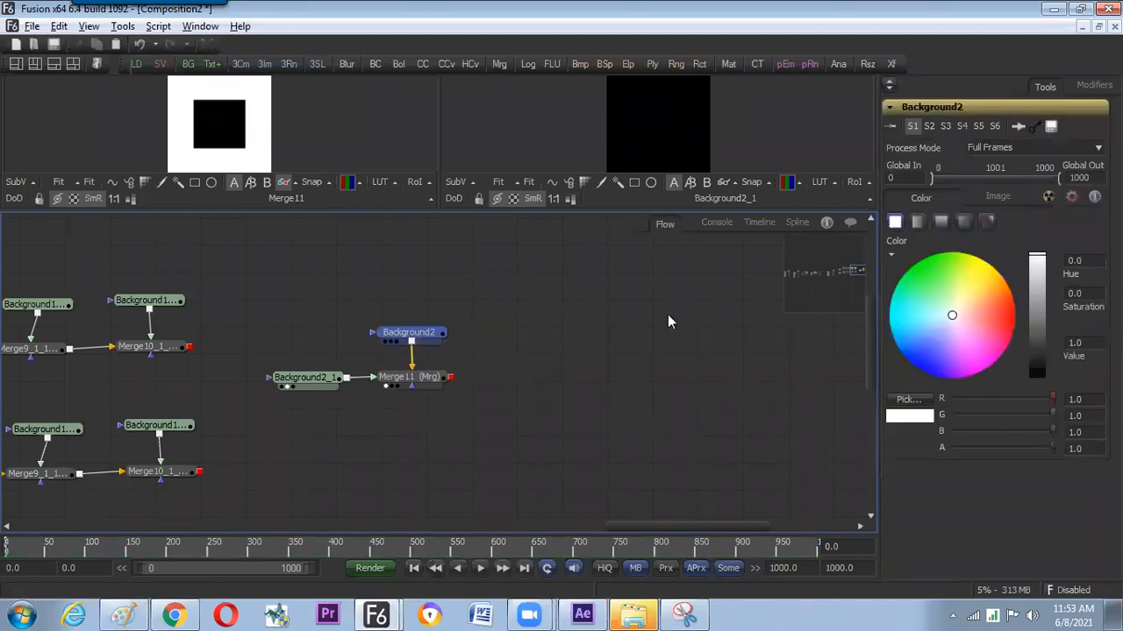
click(444, 383)
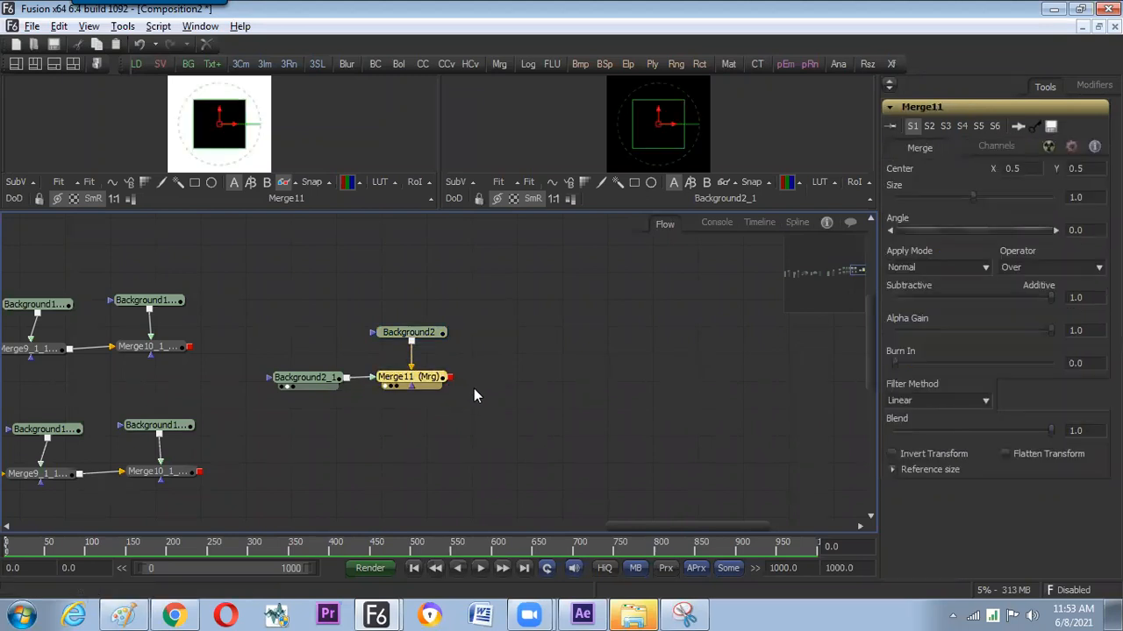
click(419, 335)
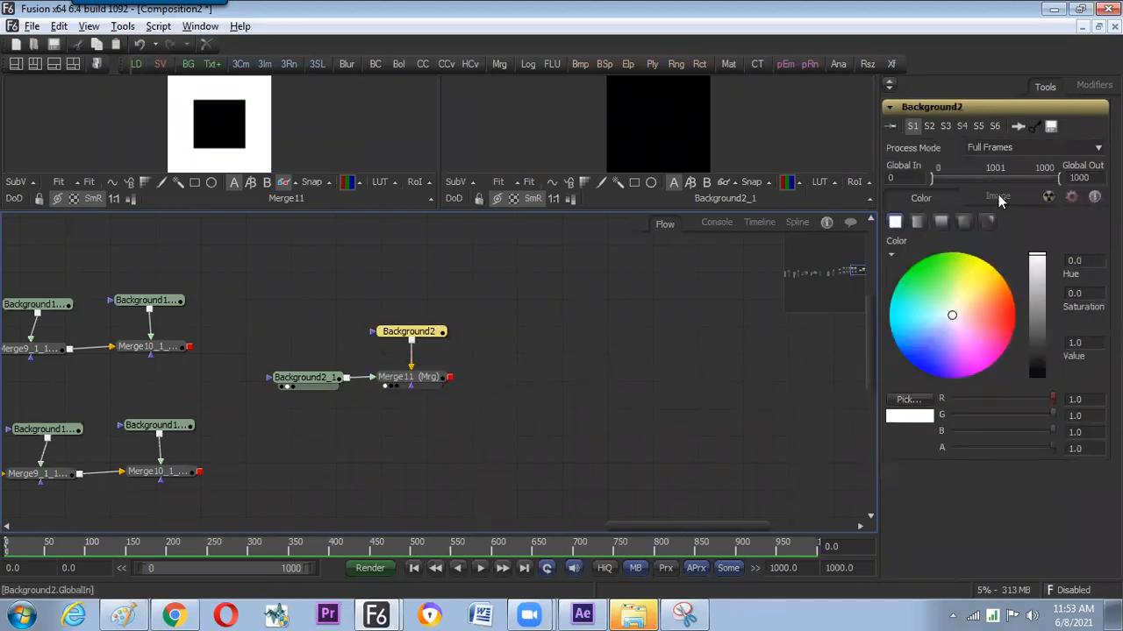
click(998, 198)
click(921, 200)
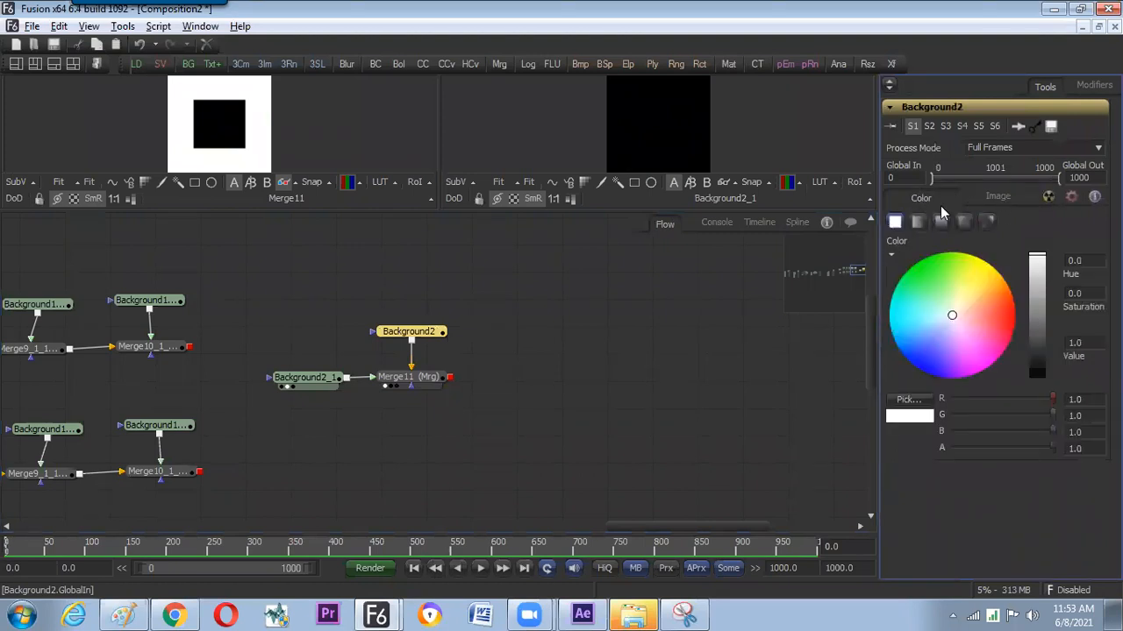
click(992, 200)
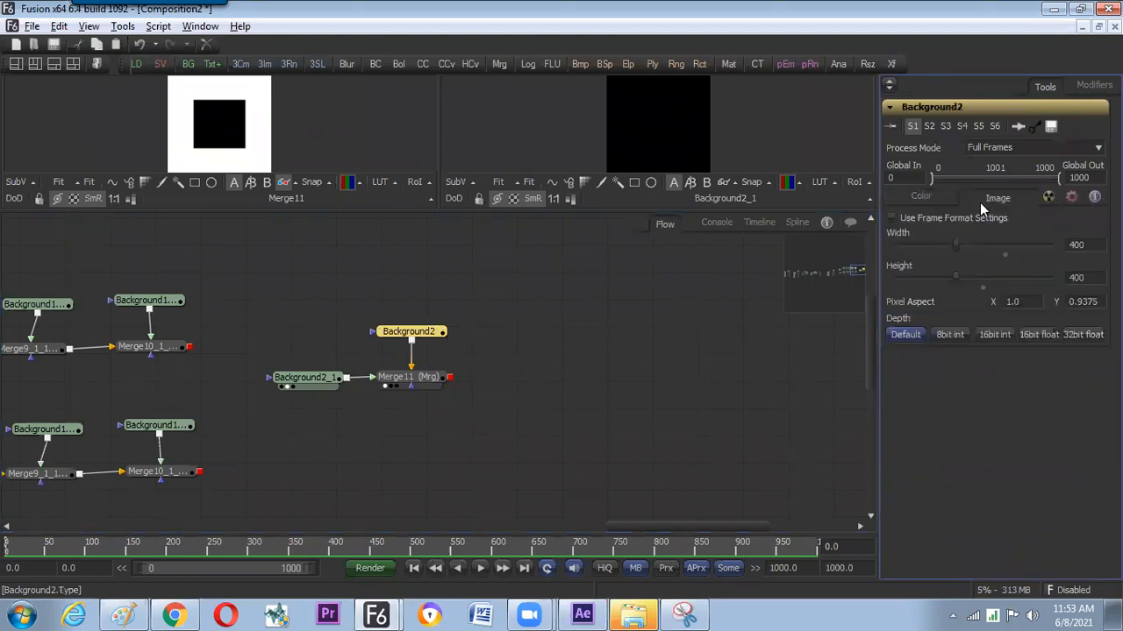
click(426, 379)
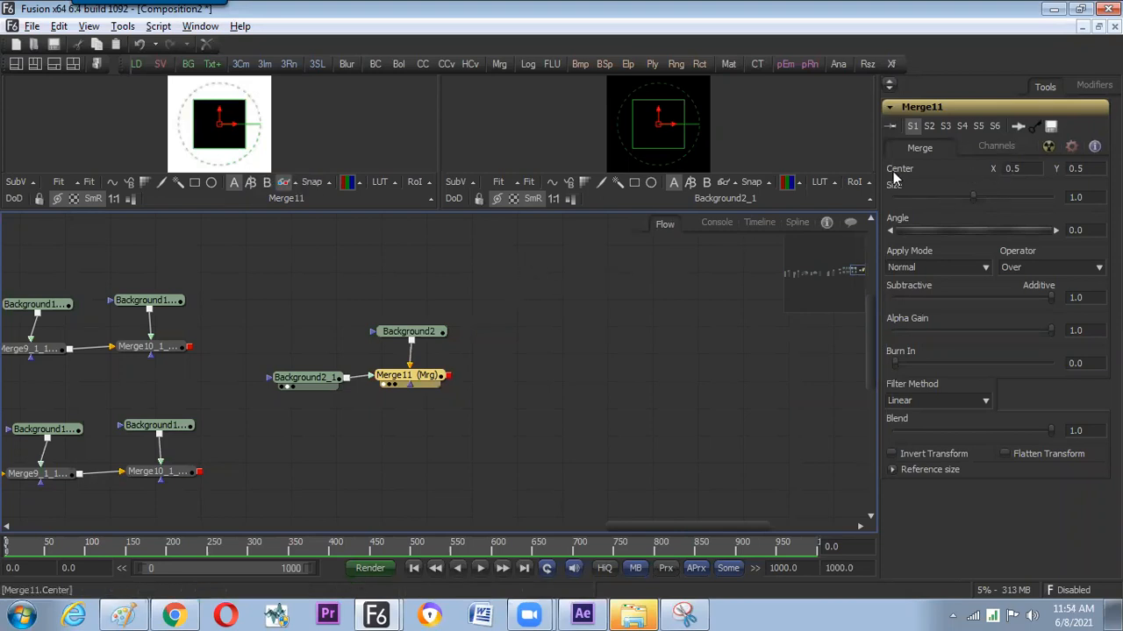
Switch to Paint and brush a two-column table beside the checkerboard, headed Afx and Fusion, with vertical and horizontal divider lines.
key(alt+Tab)
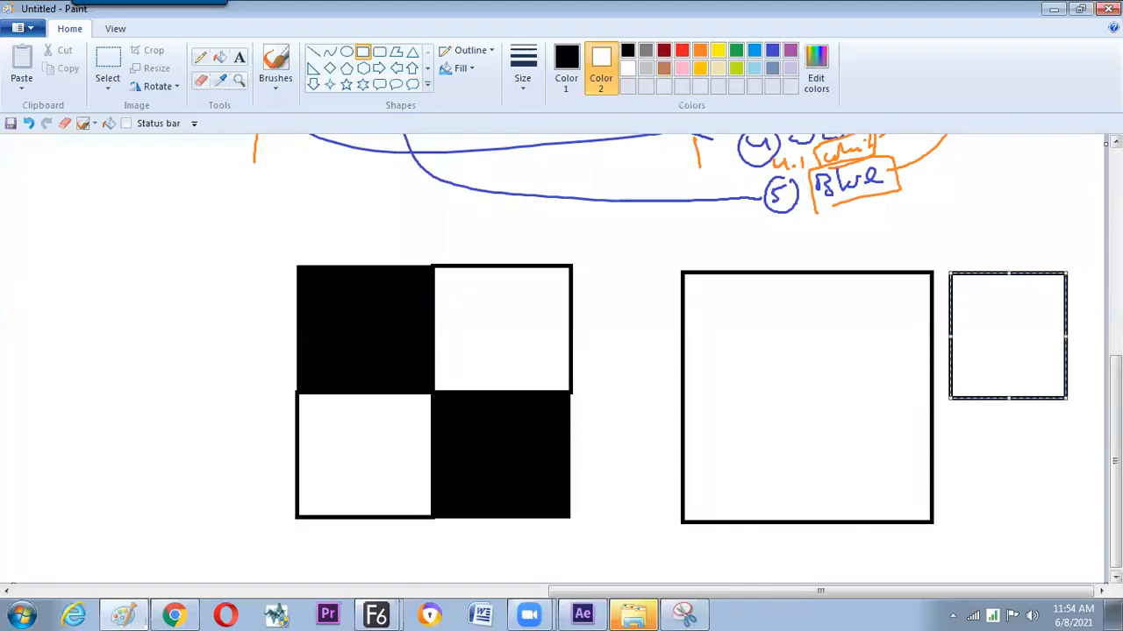
mouse_move(1115, 439)
mouse_down()
mouse_move(1116, 337)
mouse_move(1116, 444)
mouse_up()
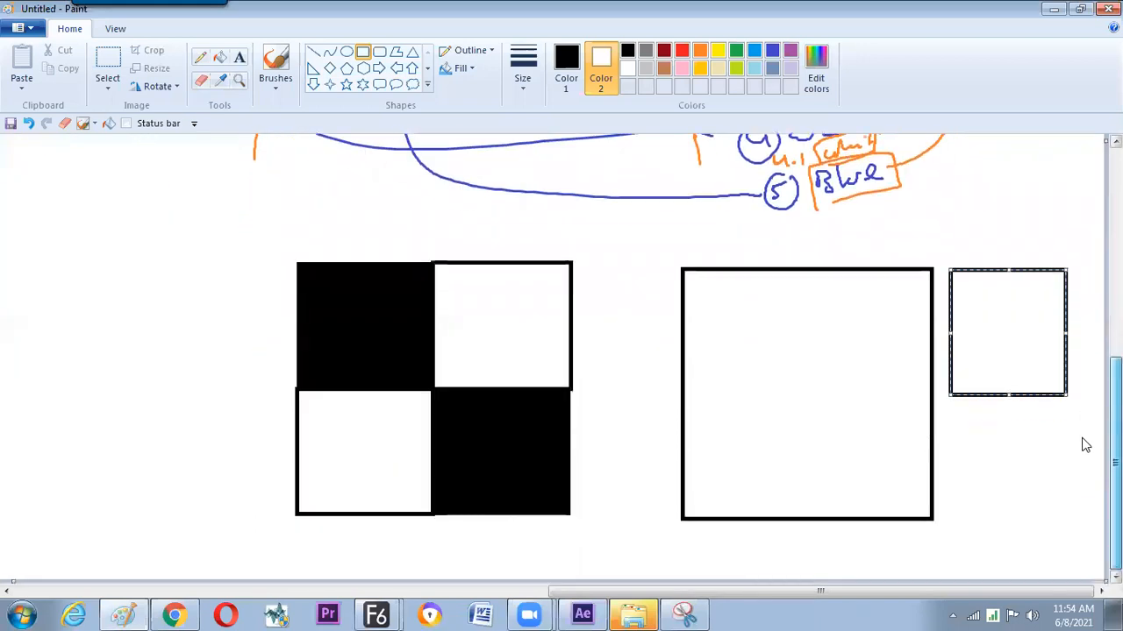
click(275, 66)
drag(33, 288, 58, 279)
mouse_move(145, 252)
mouse_down()
mouse_move(145, 270)
mouse_move(207, 260)
mouse_up()
drag(145, 261, 152, 268)
drag(93, 249, 104, 300)
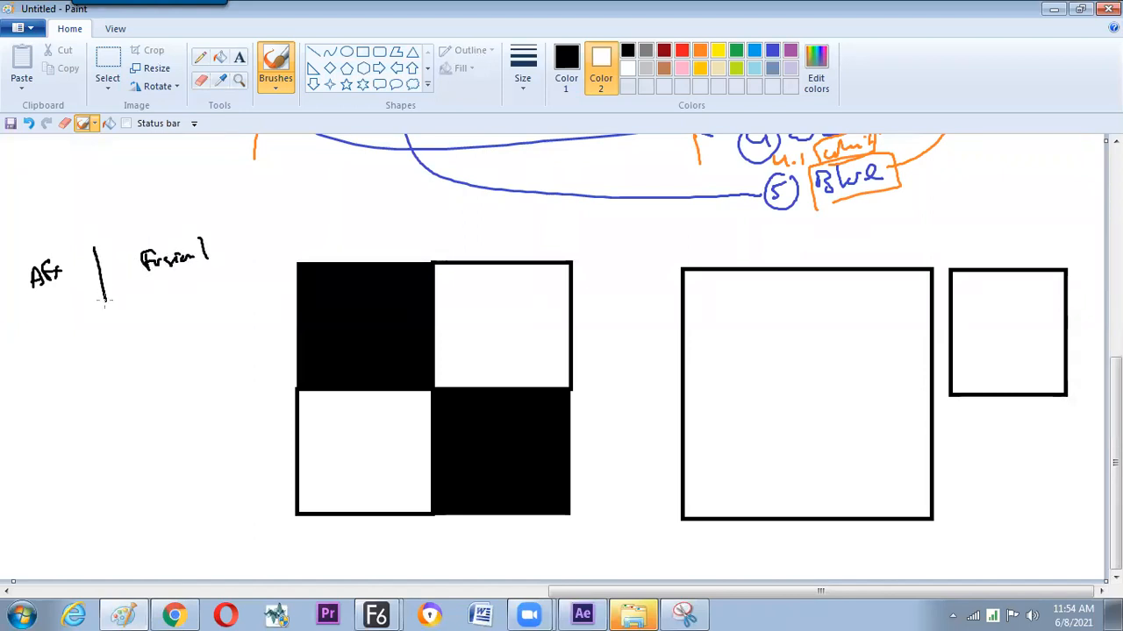
drag(16, 314, 238, 259)
drag(102, 300, 112, 363)
Handwrite the table's first row, pairing an underlined Position with Center.
mouse_move(18, 334)
mouse_down()
mouse_move(21, 346)
mouse_move(61, 326)
mouse_move(87, 334)
mouse_up()
drag(33, 370, 90, 349)
mouse_move(159, 300)
mouse_down()
mouse_move(156, 321)
mouse_move(190, 310)
mouse_up()
drag(195, 293, 202, 300)
Check the Merge parameters in Fusion, and handwrite the Paint table's second row, pairing Rotation with Angle.
key(alt+Tab)
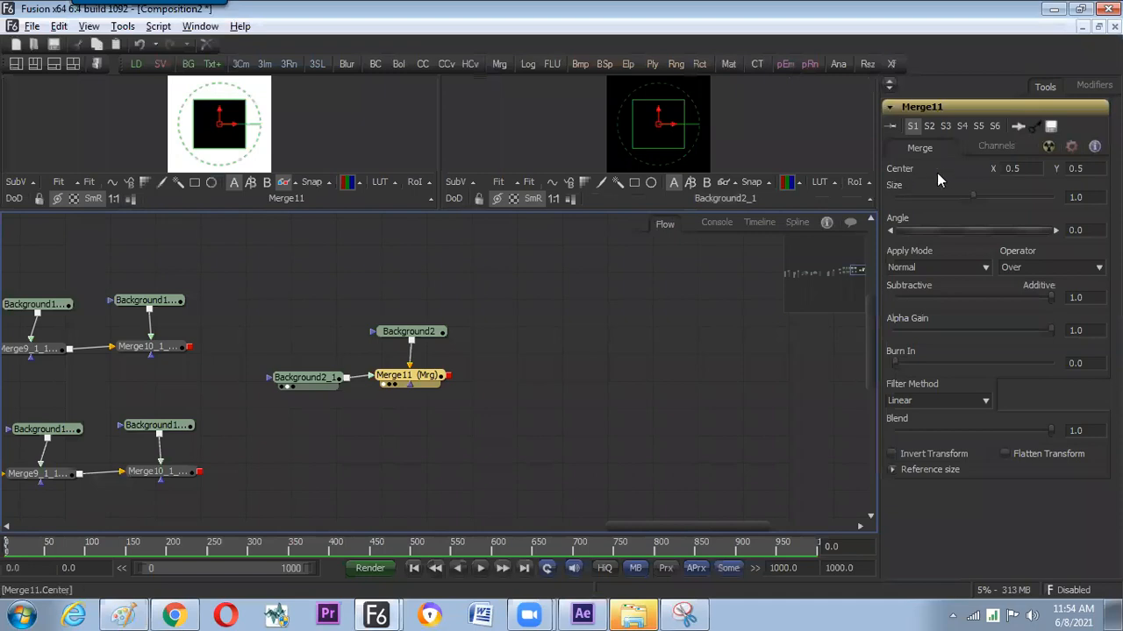
key(alt+Tab)
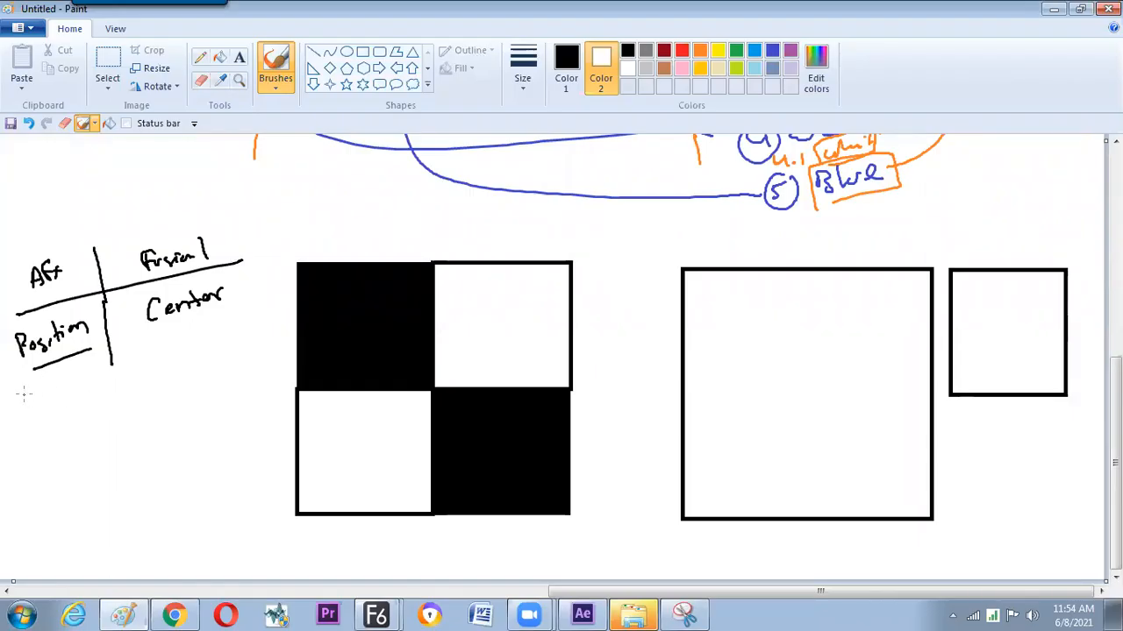
mouse_move(27, 385)
mouse_down()
mouse_move(78, 388)
mouse_move(106, 360)
mouse_move(124, 398)
mouse_up()
mouse_move(143, 370)
mouse_down()
mouse_move(149, 353)
mouse_move(166, 370)
mouse_move(204, 333)
mouse_move(224, 341)
mouse_up()
Recheck the Merge parameters, handwrite the Paint table's third row pairing Scale with Size, and switch back to Fusion.
key(alt+Tab)
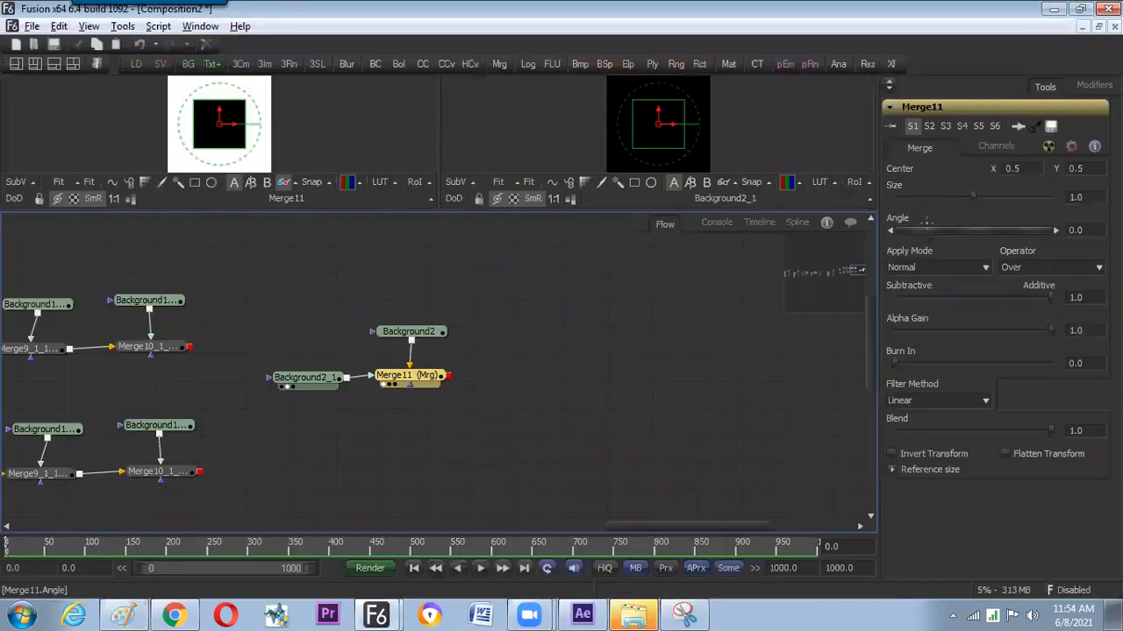
key(alt+Tab)
drag(55, 444, 47, 452)
mouse_move(68, 433)
mouse_down()
mouse_move(63, 448)
mouse_move(77, 447)
mouse_up()
mouse_move(86, 421)
mouse_down()
mouse_move(88, 443)
mouse_move(111, 423)
mouse_up()
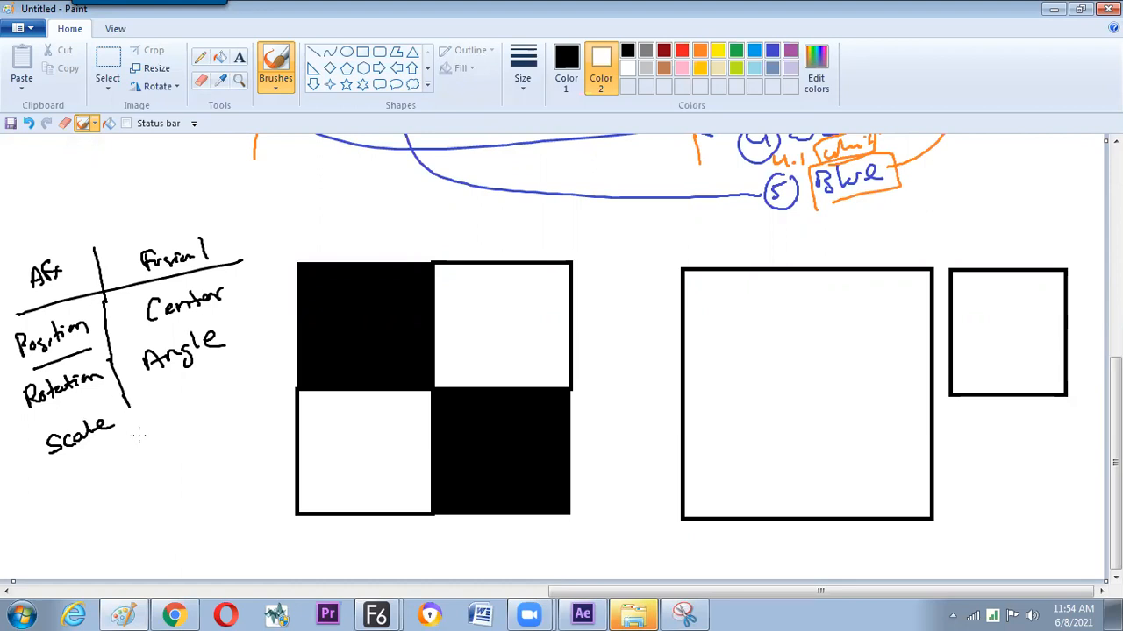
mouse_move(176, 389)
mouse_down()
mouse_move(169, 404)
mouse_move(209, 399)
mouse_up()
drag(212, 391, 222, 383)
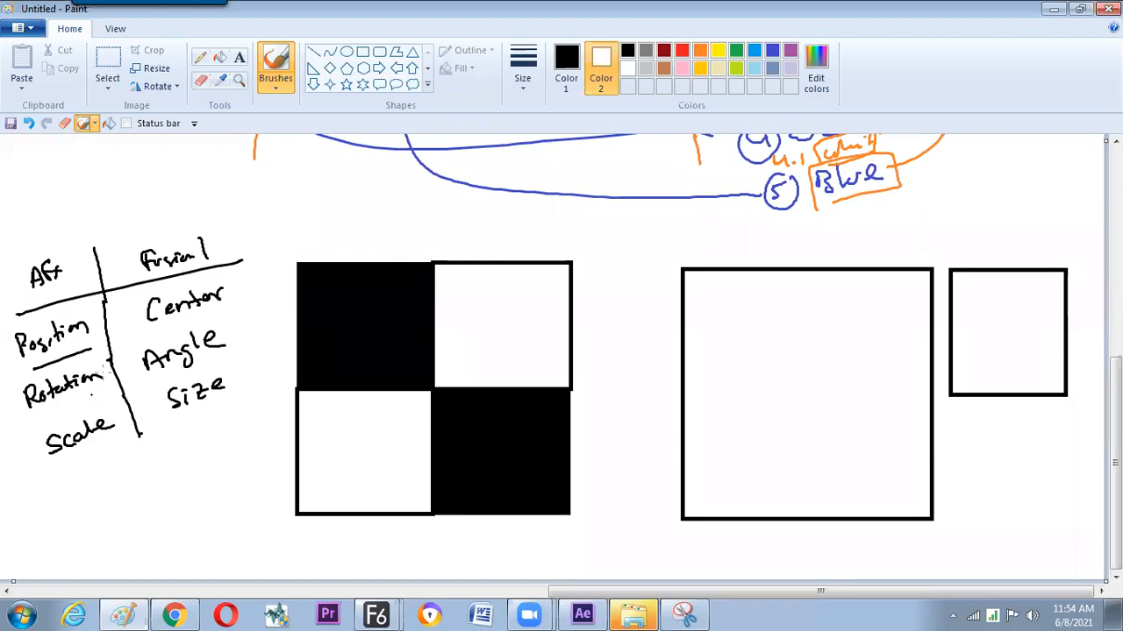
key(alt+Tab)
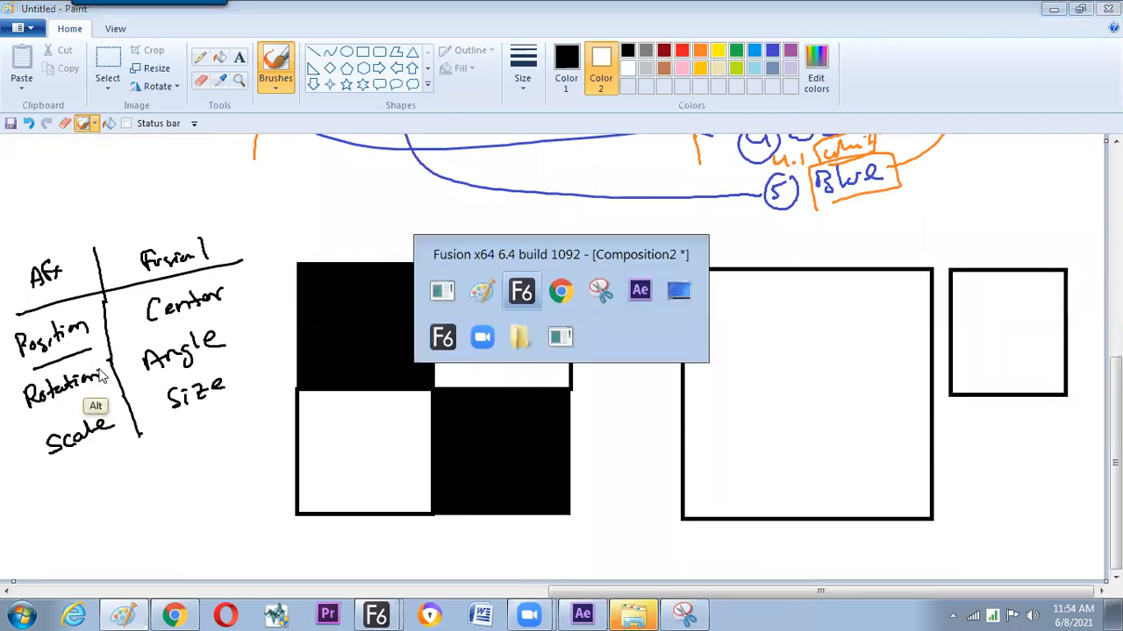
Try a Center X of 0 on Merge11, and return it to 0.5.
drag(401, 386, 410, 392)
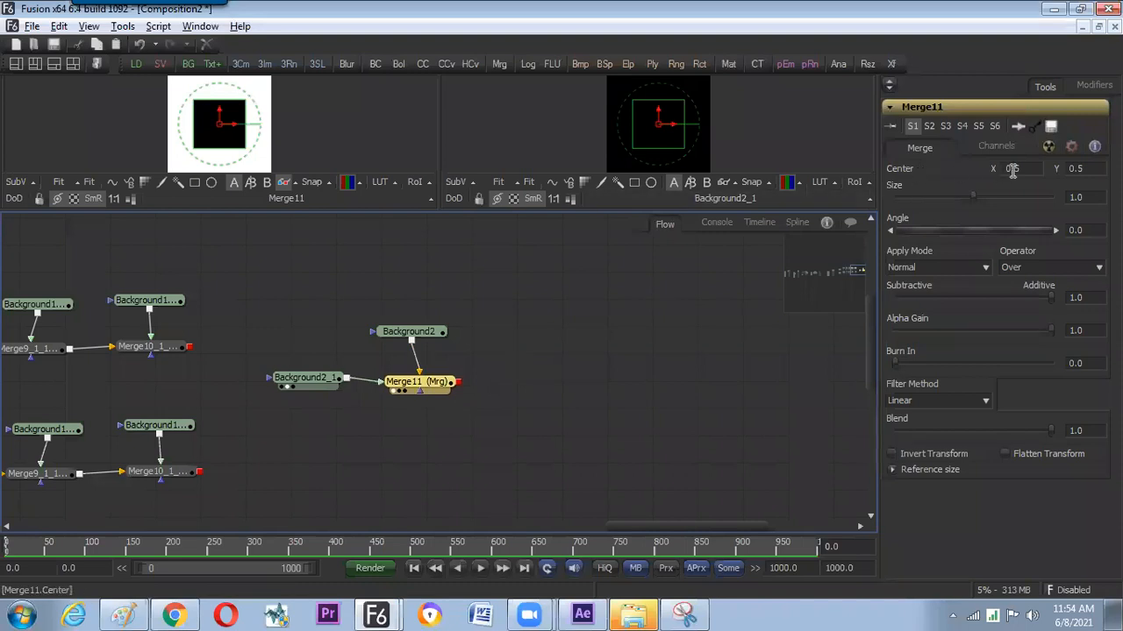
click(1026, 169)
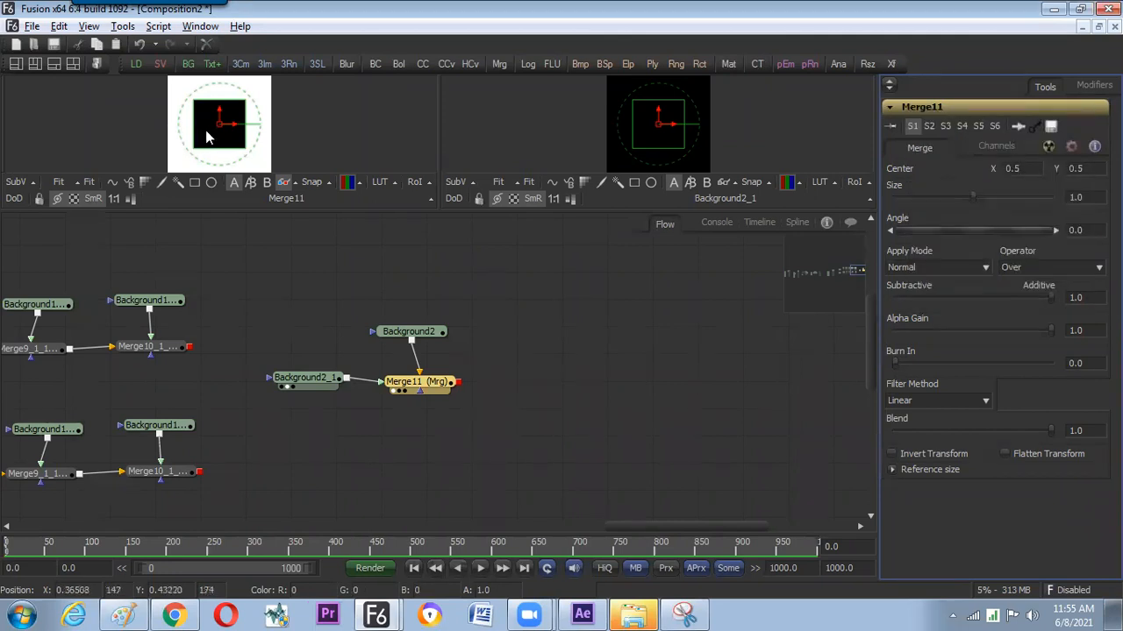
double_click(1017, 168)
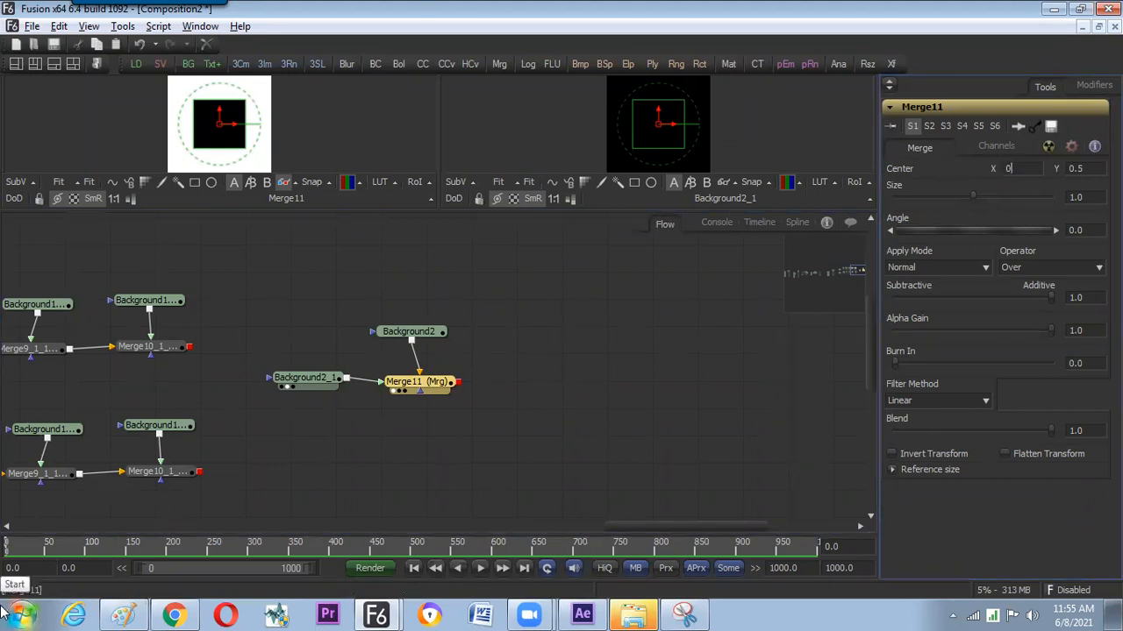
text(0)
key(Tab)
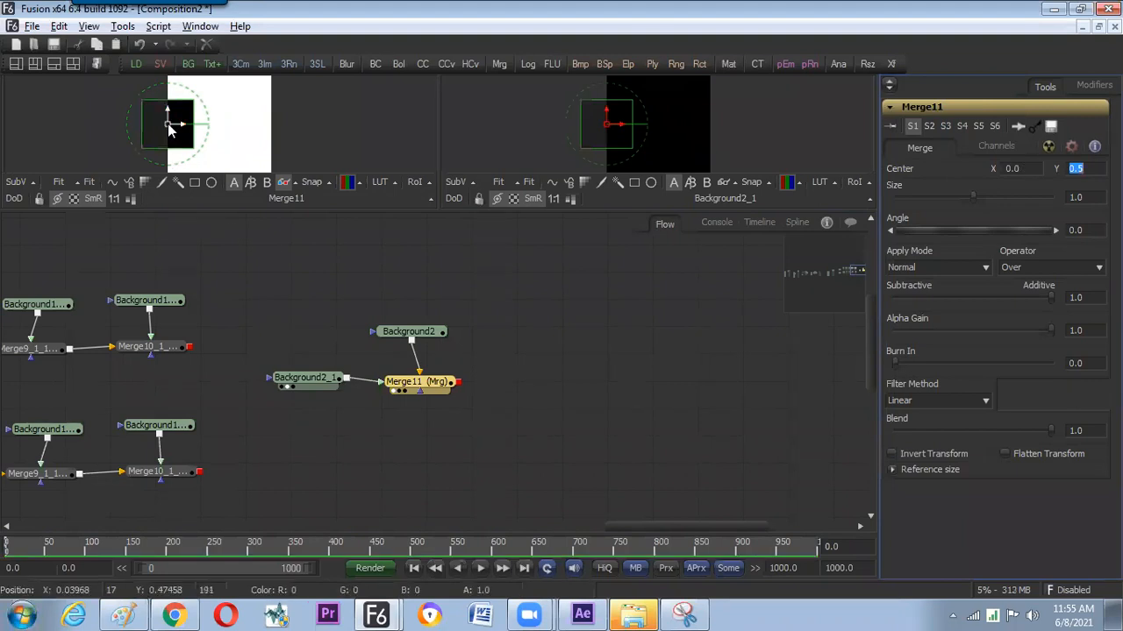
click(144, 128)
click(1013, 169)
text(0.5)
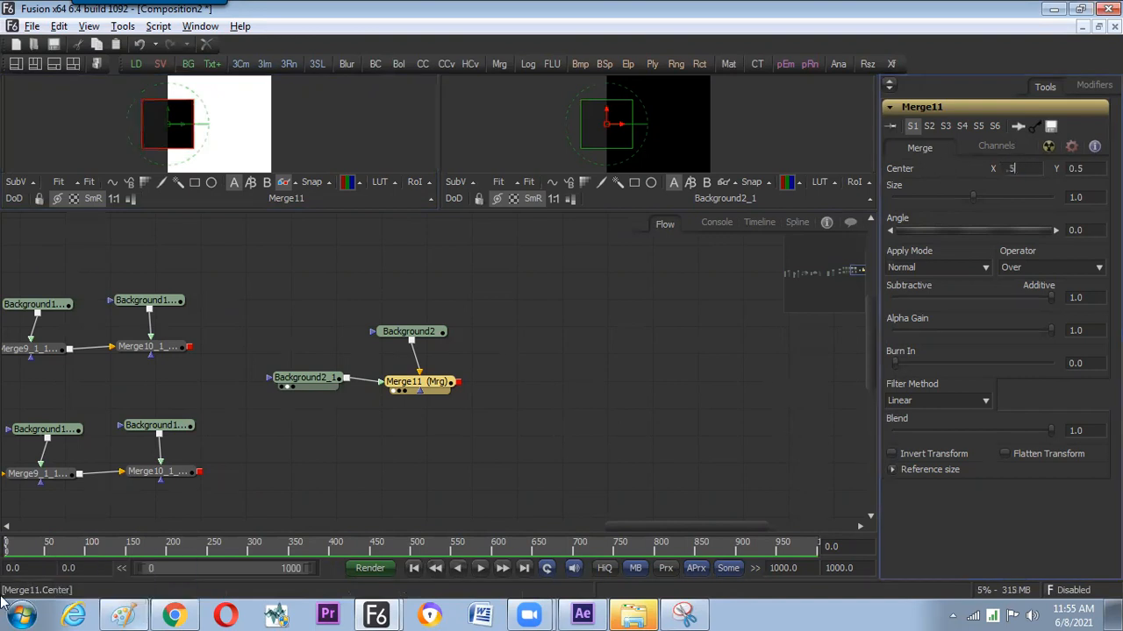
key(Tab)
Set Merge11's Center X to 0.25 and its Center Y to 0.5/2.
click(1028, 169)
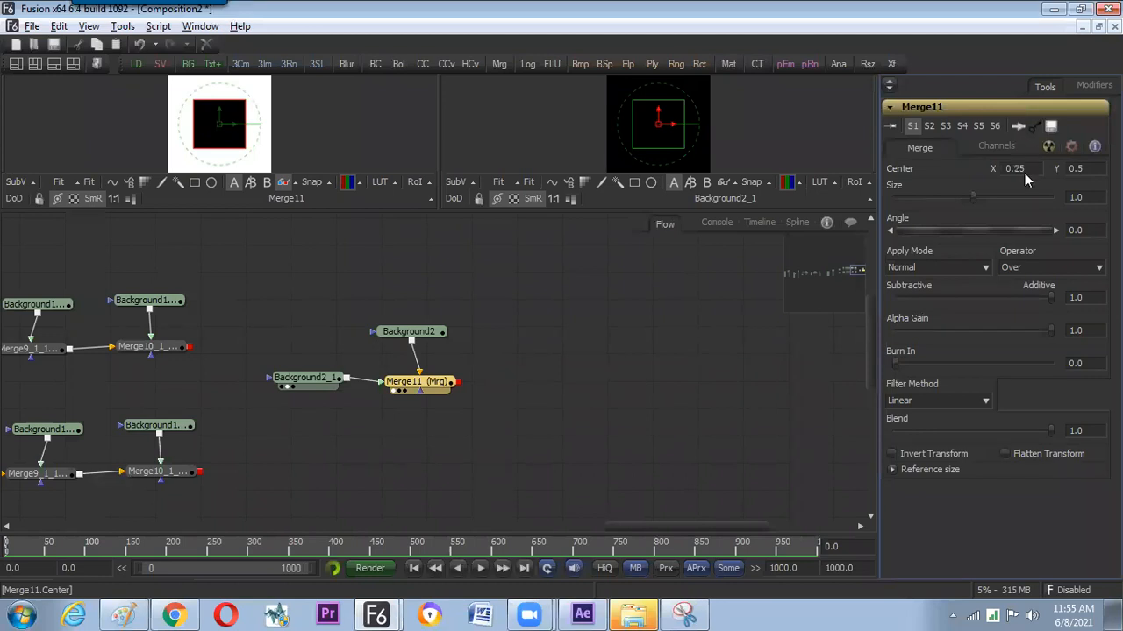
key(Tab)
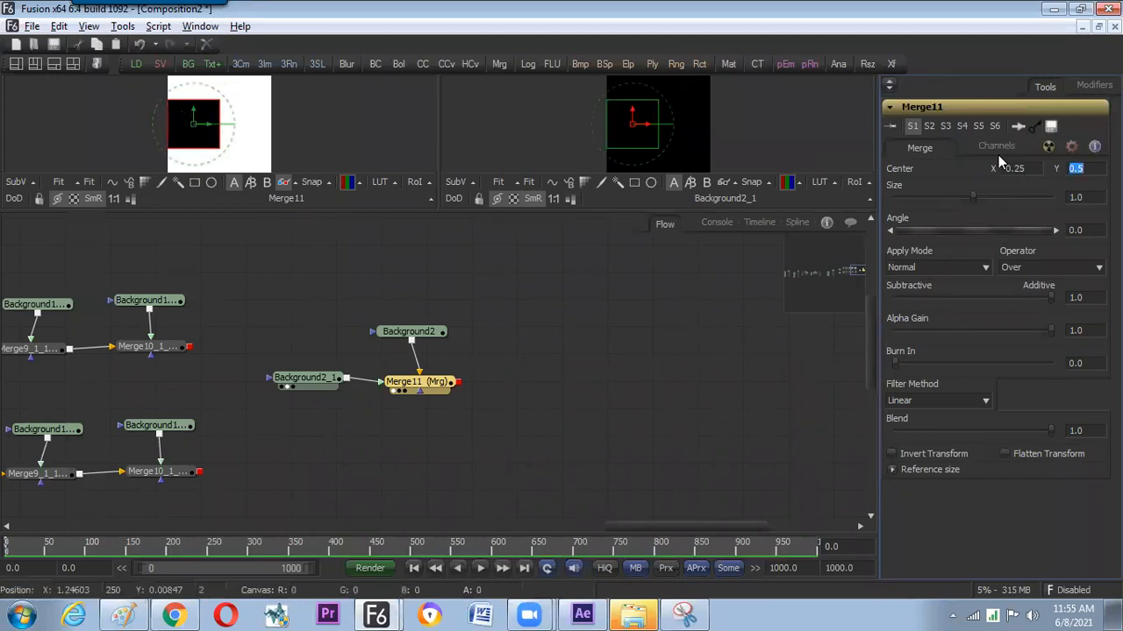
text(0.5/2)
key(Return)
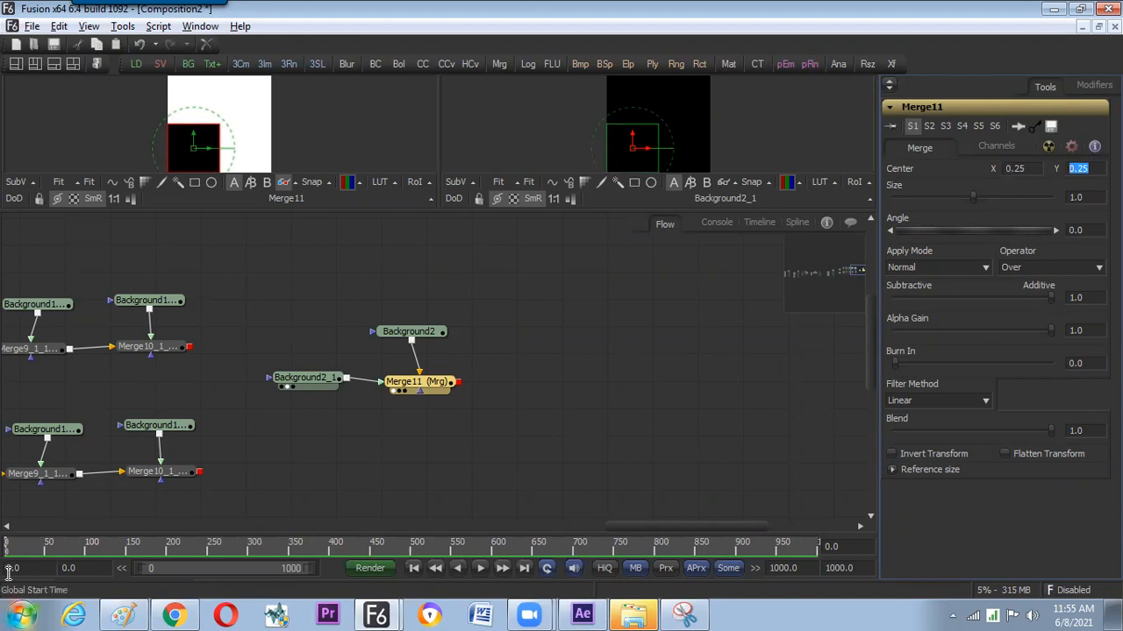
Return Merge11's Center Y to 0.5, add 1/4 to make it 0.75, and level the node with Background2_1.
text(0.5)
key(Tab)
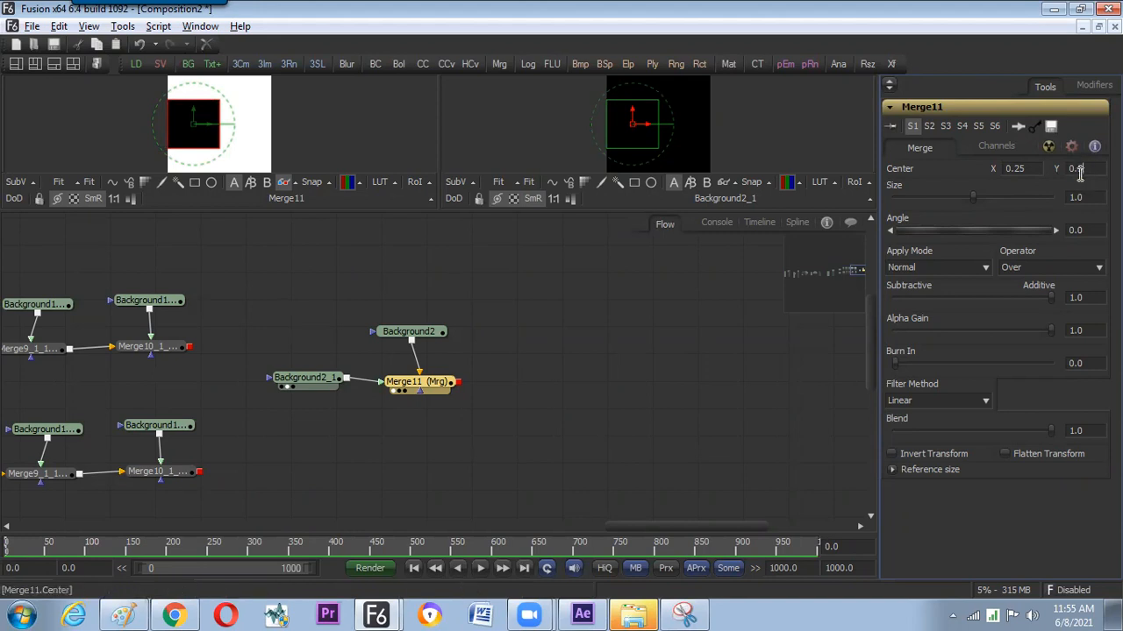
click(1079, 169)
text(+)
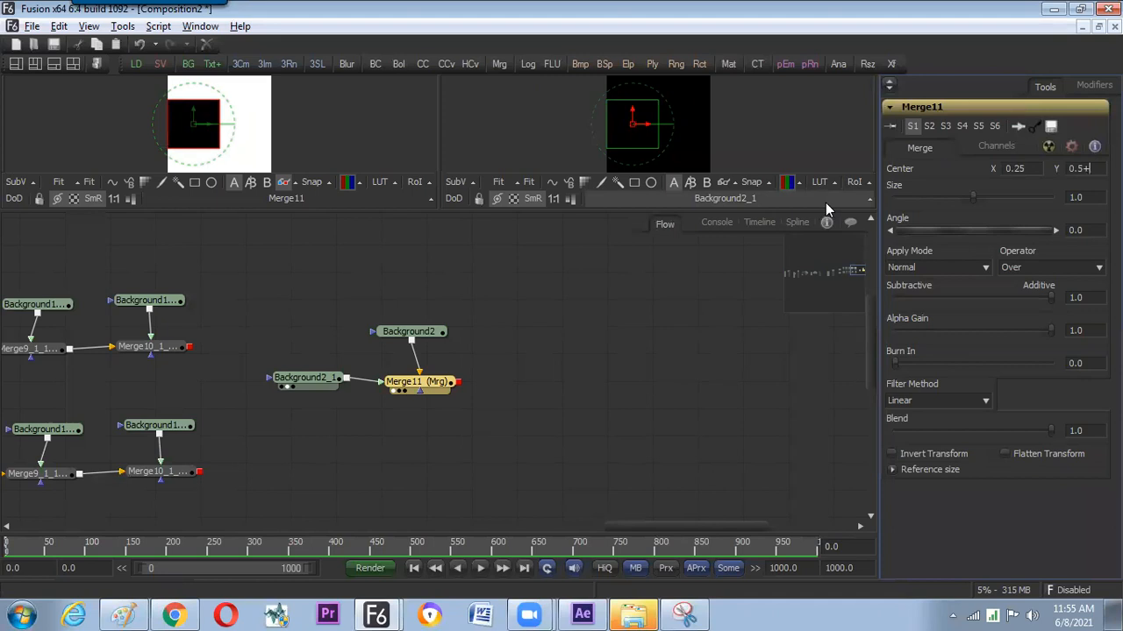
text(1/4)
key(Tab)
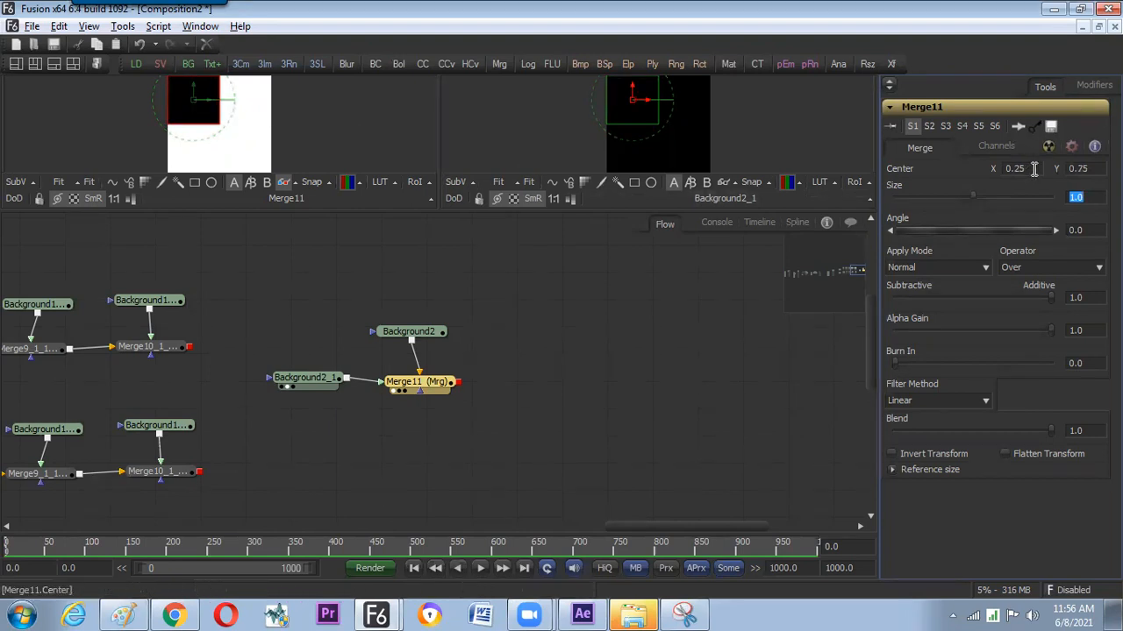
drag(1031, 169, 939, 174)
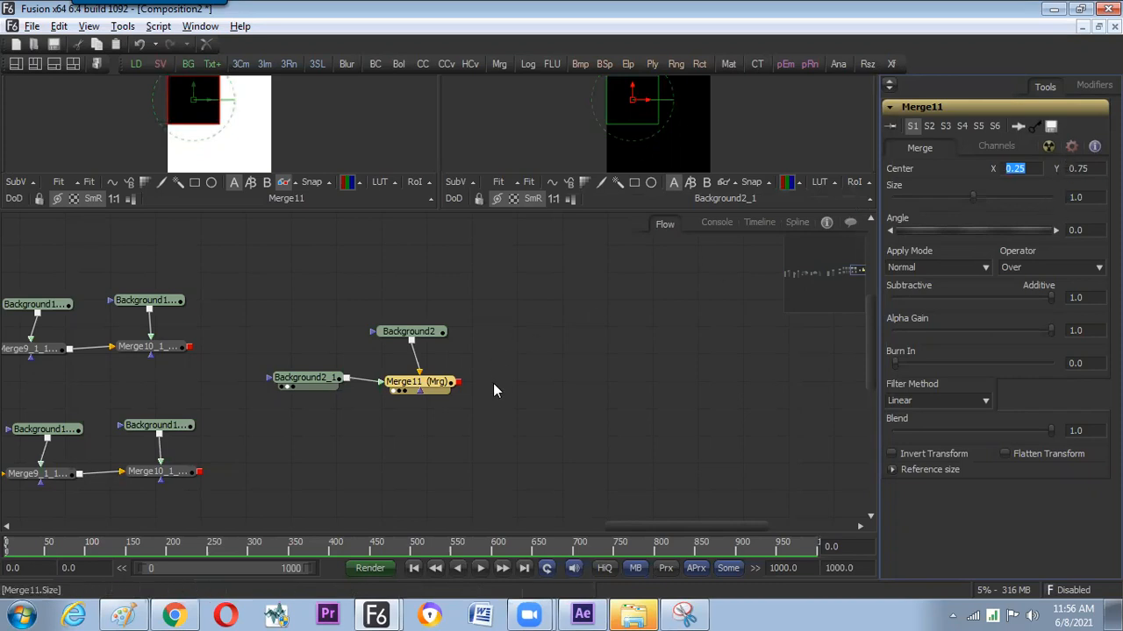
drag(435, 383, 436, 379)
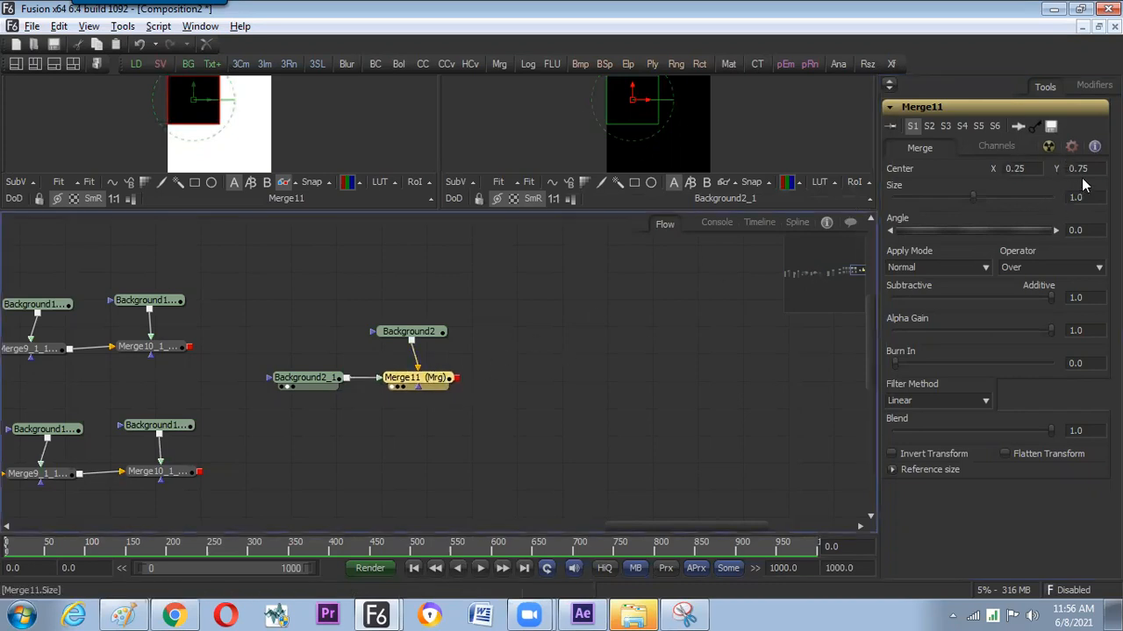
mouse_move(192, 98)
mouse_down()
mouse_move(209, 109)
mouse_move(191, 97)
mouse_move(206, 108)
mouse_move(242, 102)
mouse_move(213, 110)
mouse_move(196, 97)
mouse_move(201, 109)
mouse_up()
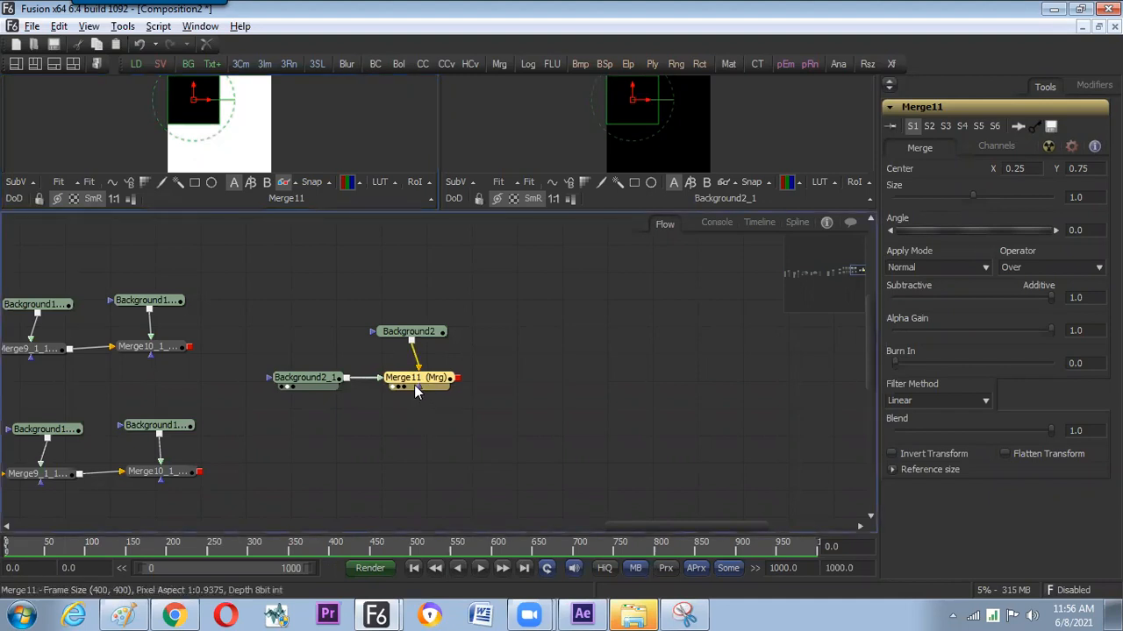
key(ctrl+v)
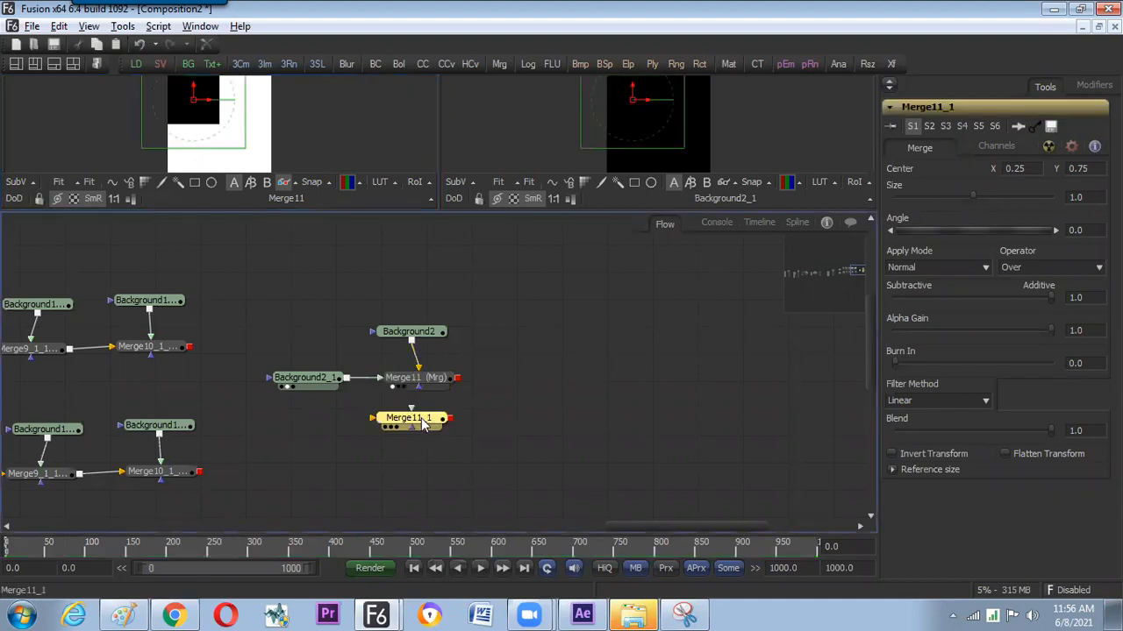
drag(425, 421, 429, 420)
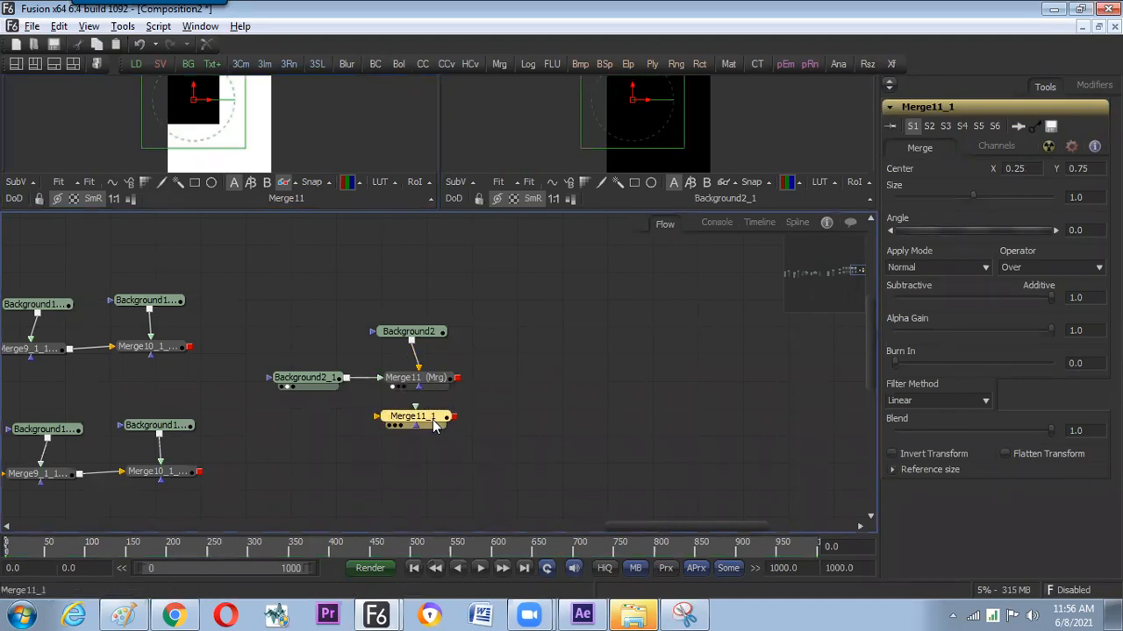
key(Delete)
Add another Merge node below Merge11 and feed Merge11's output into its background input.
drag(502, 64, 412, 422)
drag(454, 379, 381, 427)
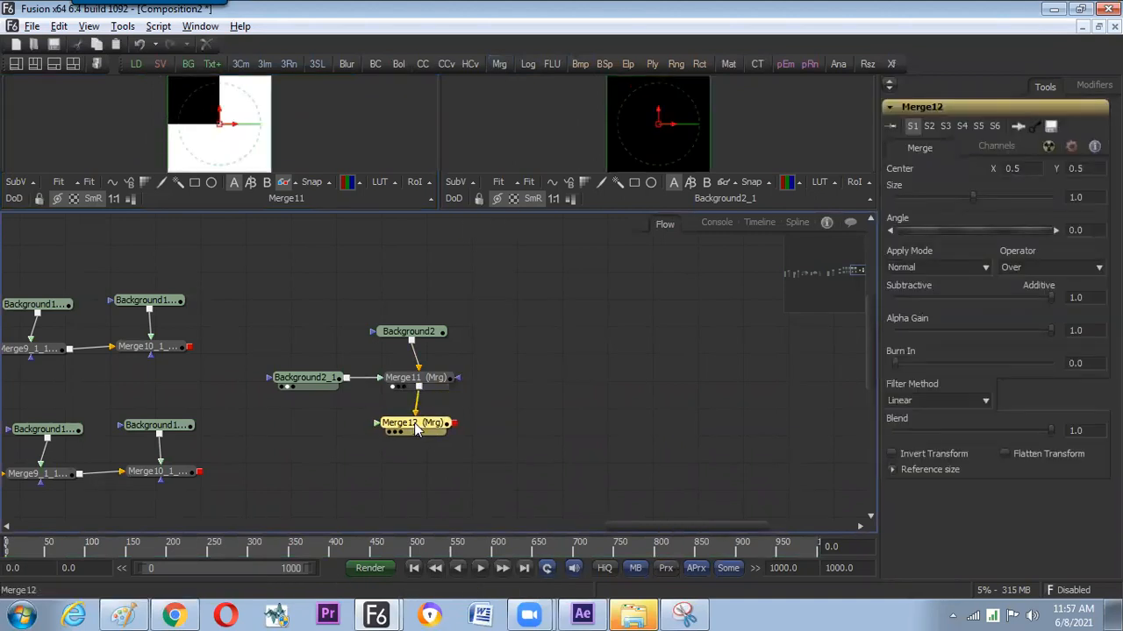
click(310, 382)
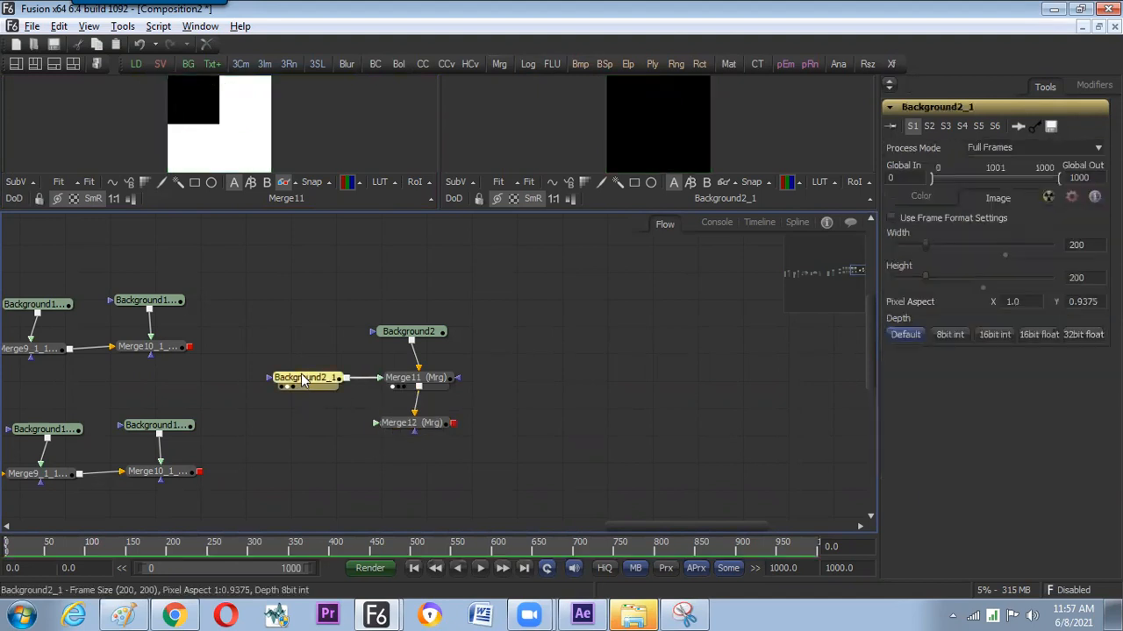
click(399, 428)
Duplicate Background2_1 beneath the original and connect the copy to the foreground input of Merge12.
click(320, 382)
key(ctrl+c)
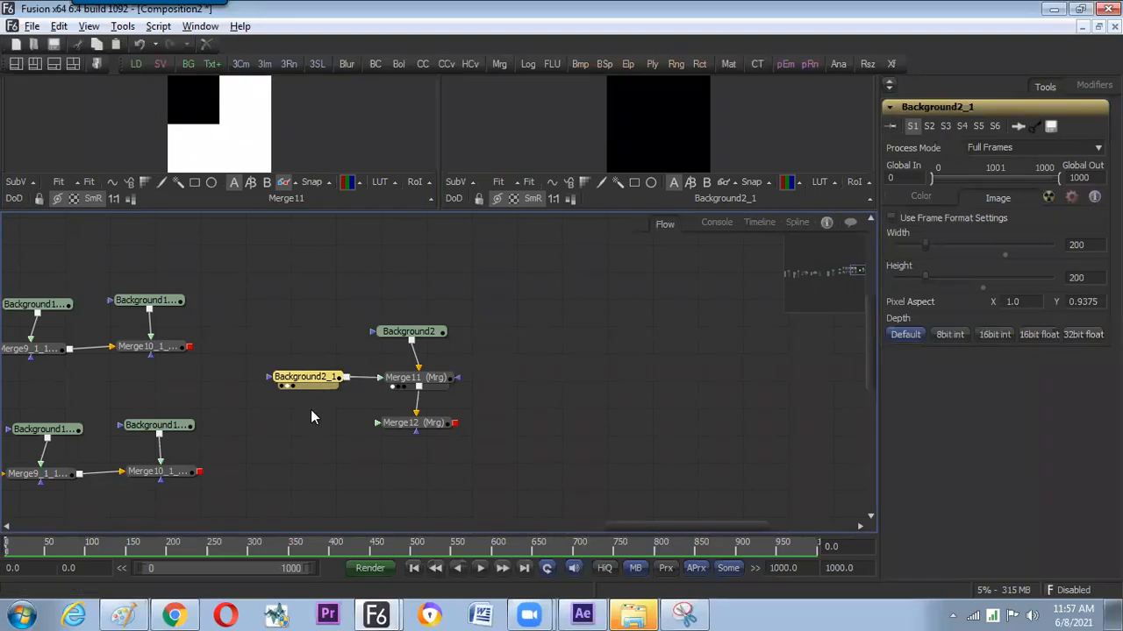
key(ctrl+v)
drag(329, 418, 219, 165)
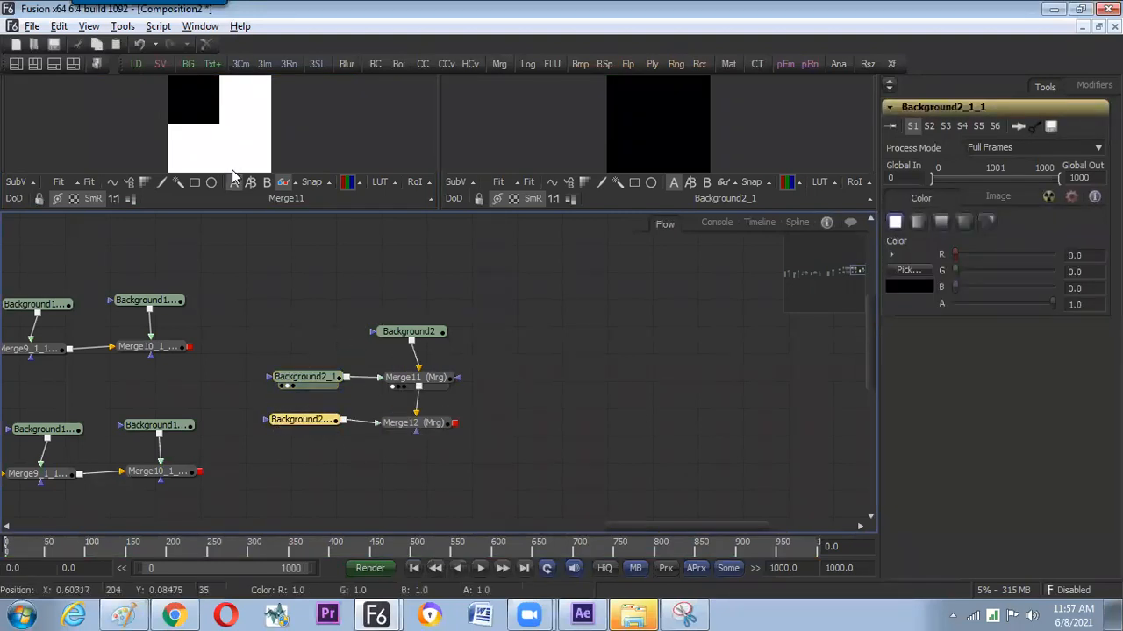
Show Merge12 in the first viewer and place its black square in the lower-right quarter with Center X 0.75 and Y 0.25.
drag(435, 426, 247, 155)
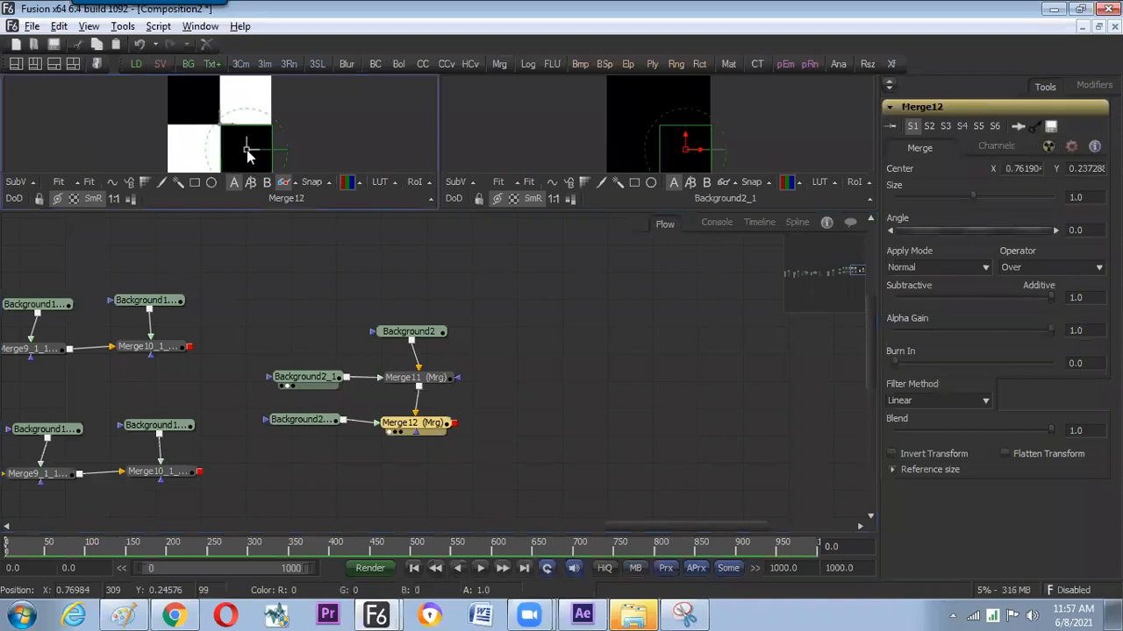
click(1018, 169)
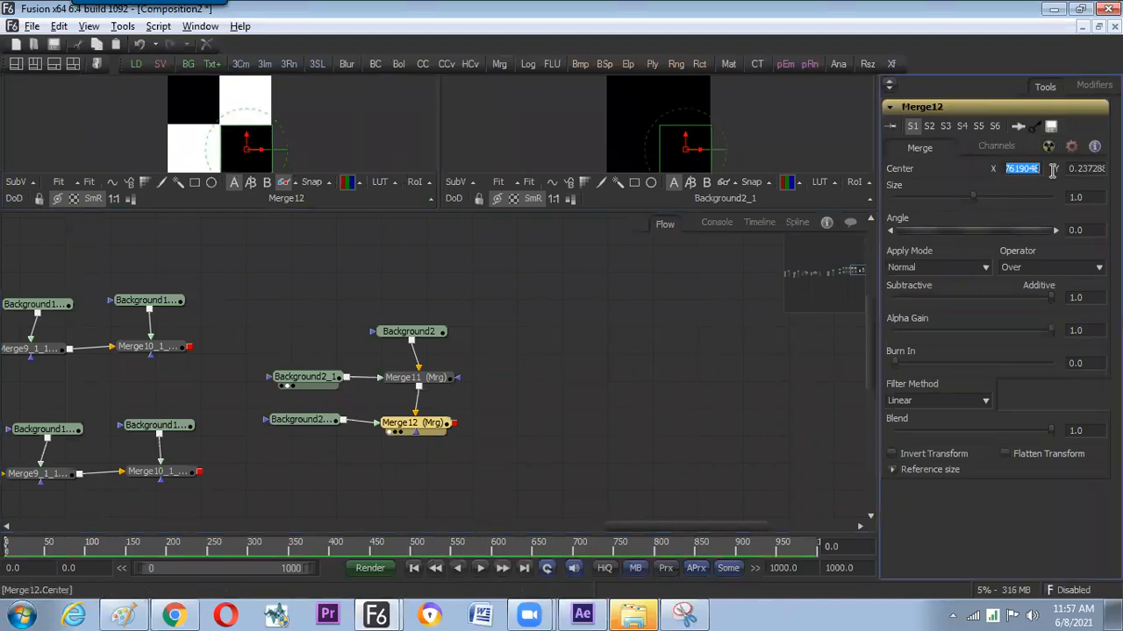
text(.75)
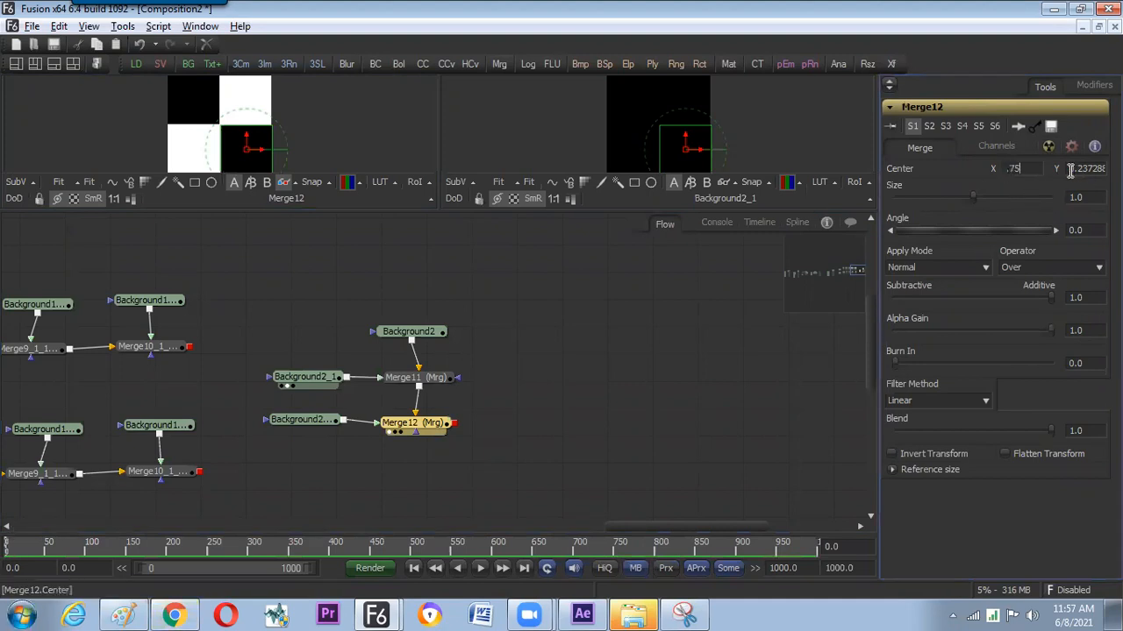
key(Tab)
text(.25)
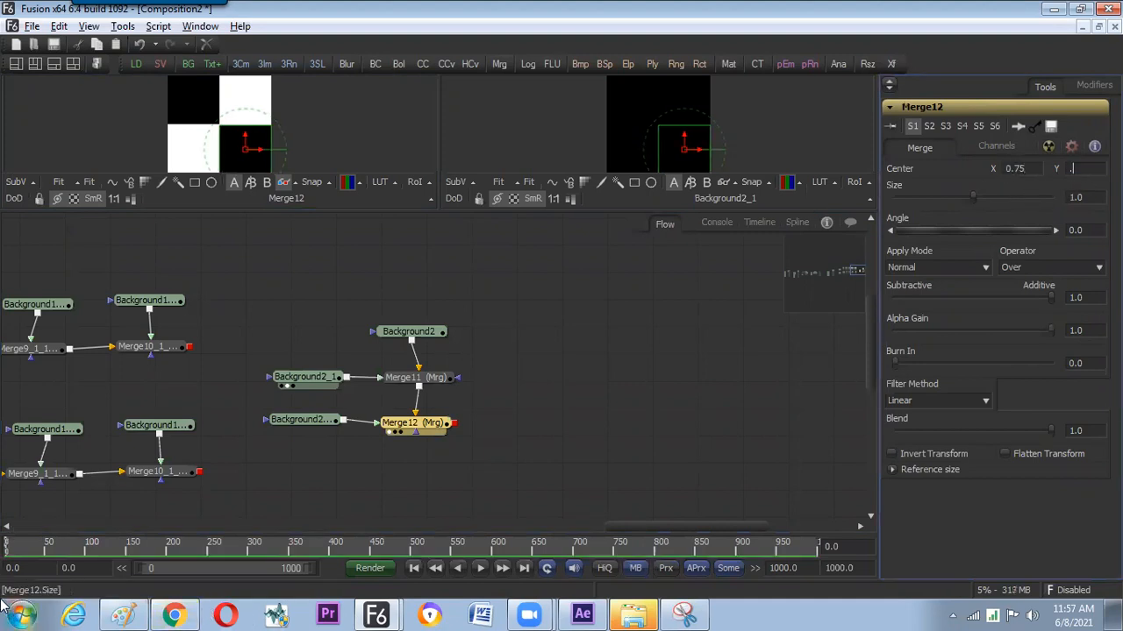
key(Tab)
click(495, 306)
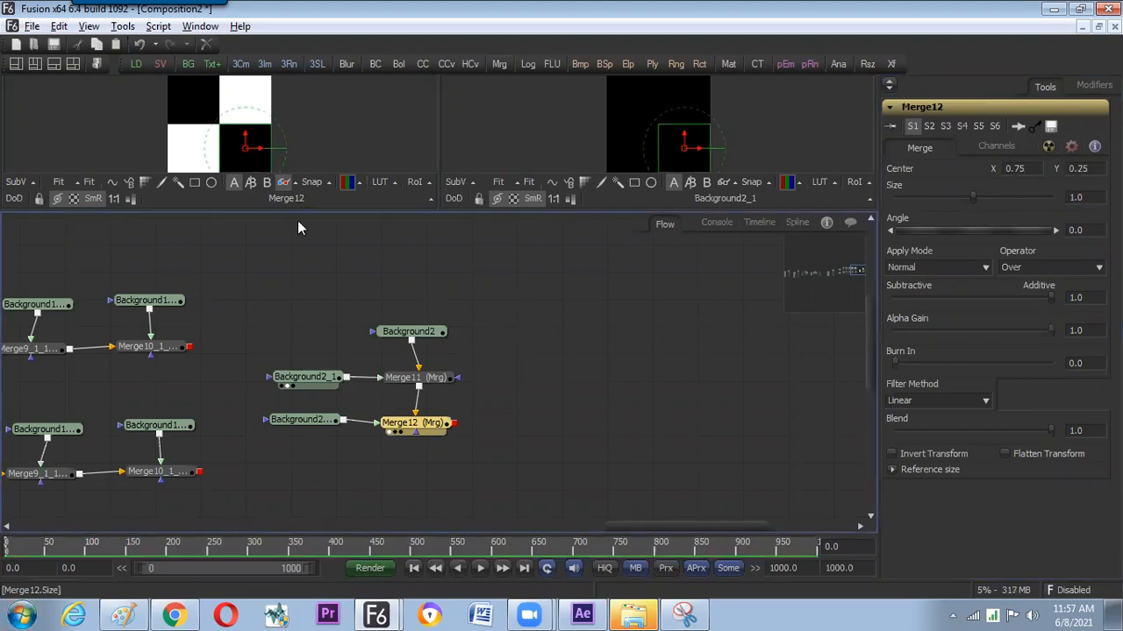
click(354, 303)
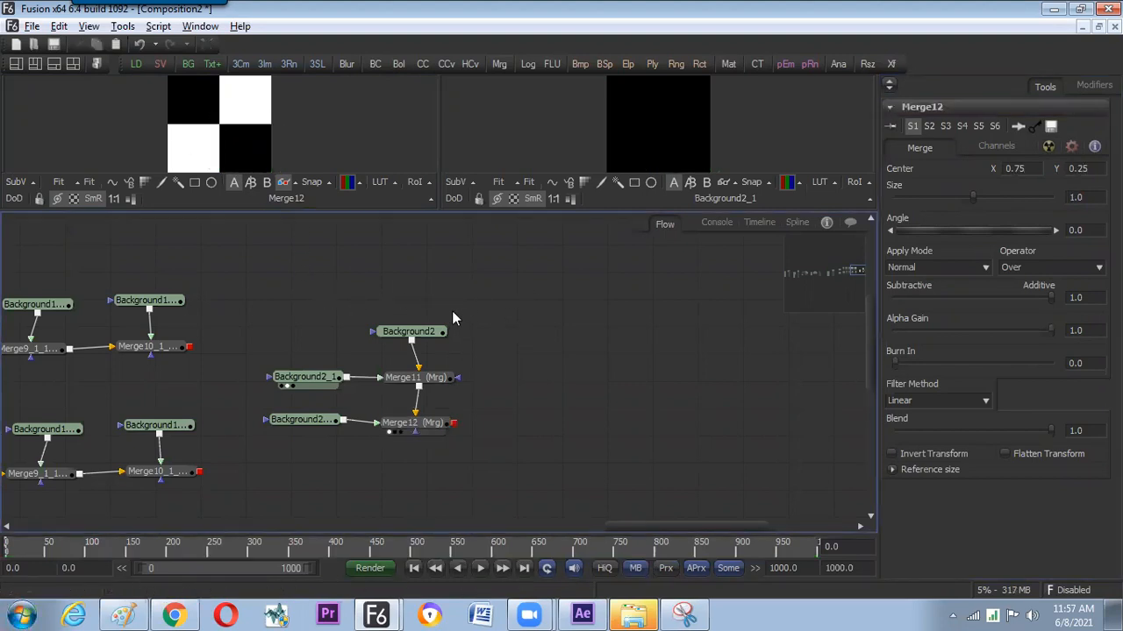
Shift the checkerboard node group away from the earlier groups, and preview the red, white and blue composite before redisplaying Merge12.
drag(268, 309, 489, 417)
click(564, 358)
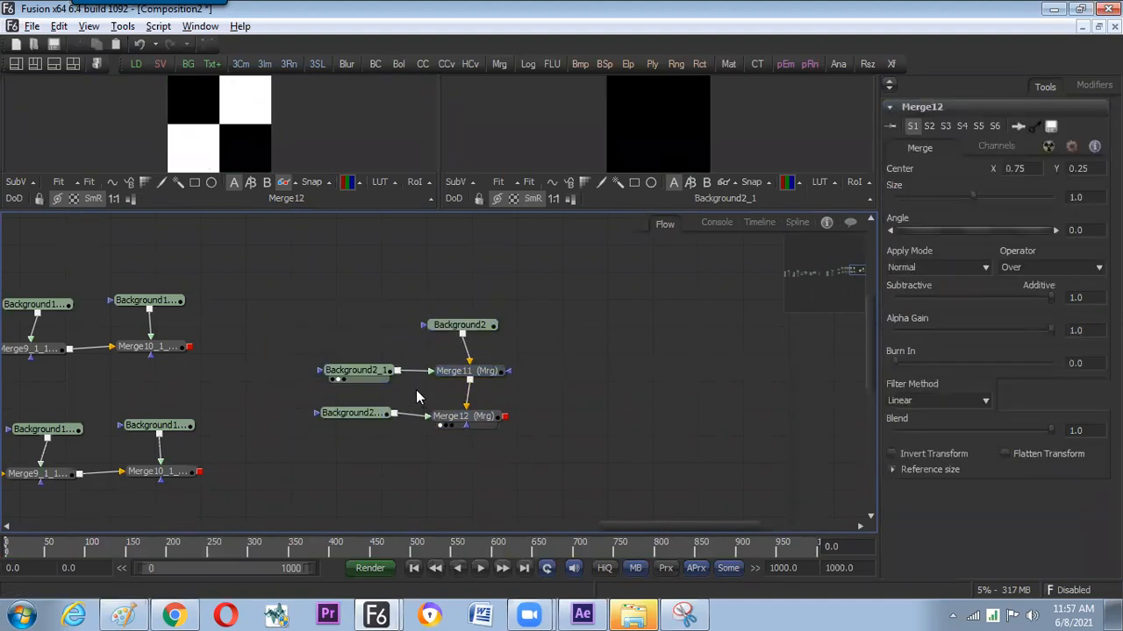
drag(332, 304, 428, 386)
drag(180, 475, 260, 141)
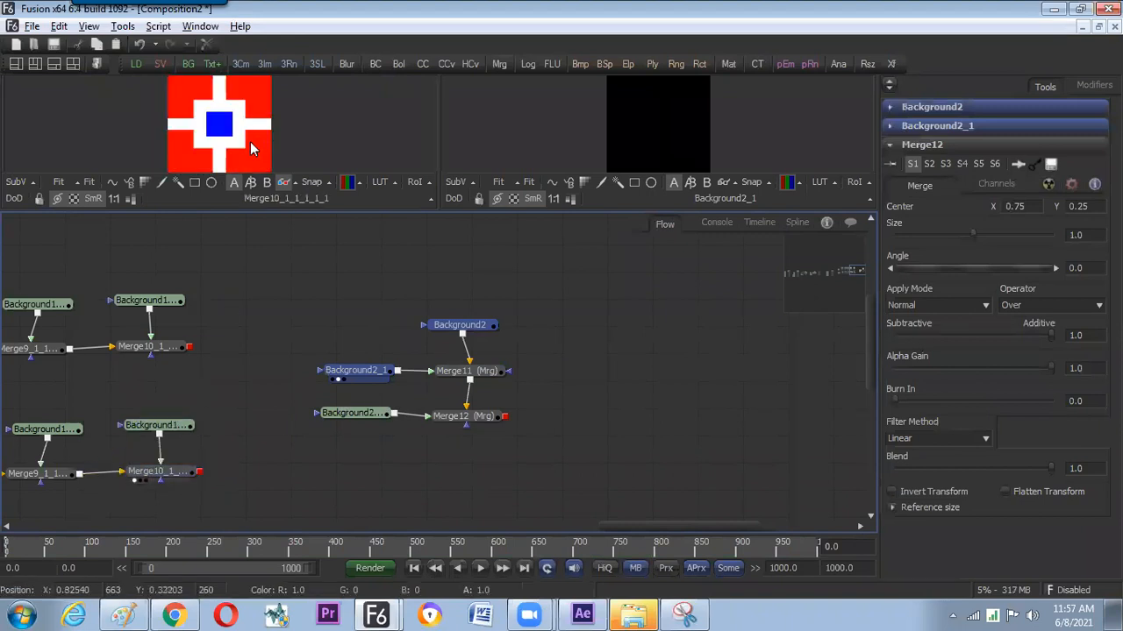
drag(314, 304, 274, 181)
click(503, 442)
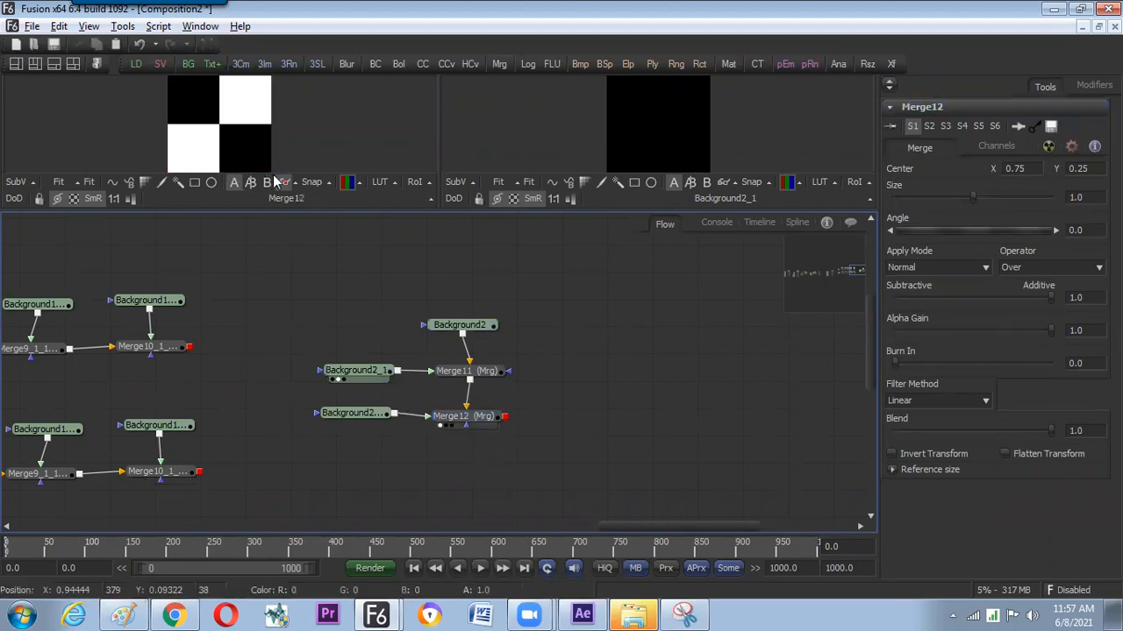
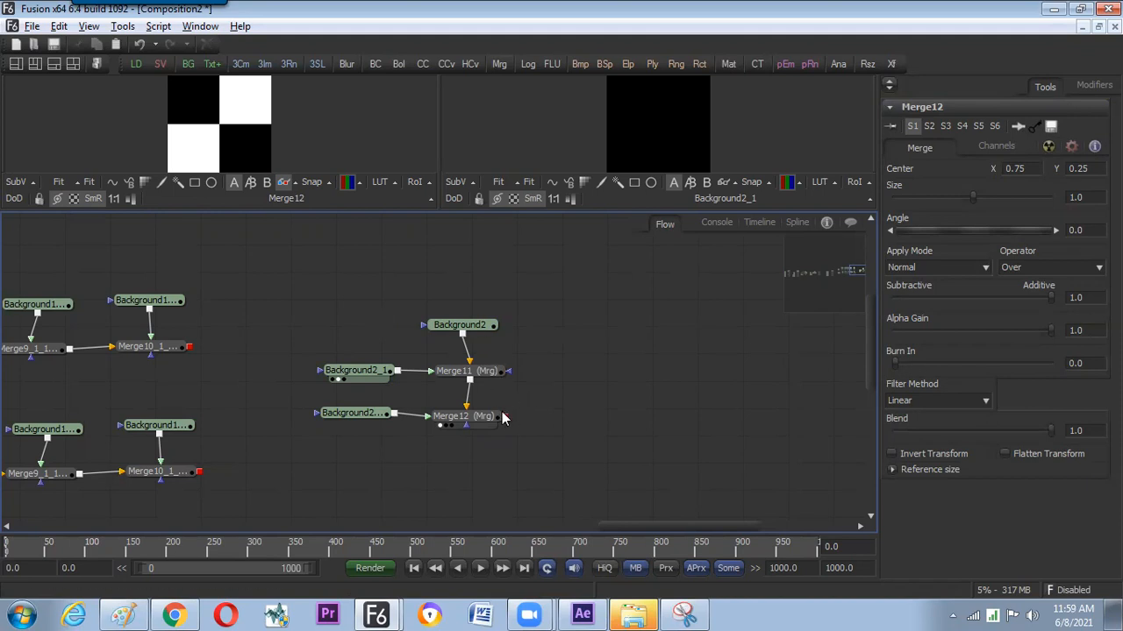
Level the copied black background node with Merge12, and review the settings of Merge11 and Background2_1.
click(465, 421)
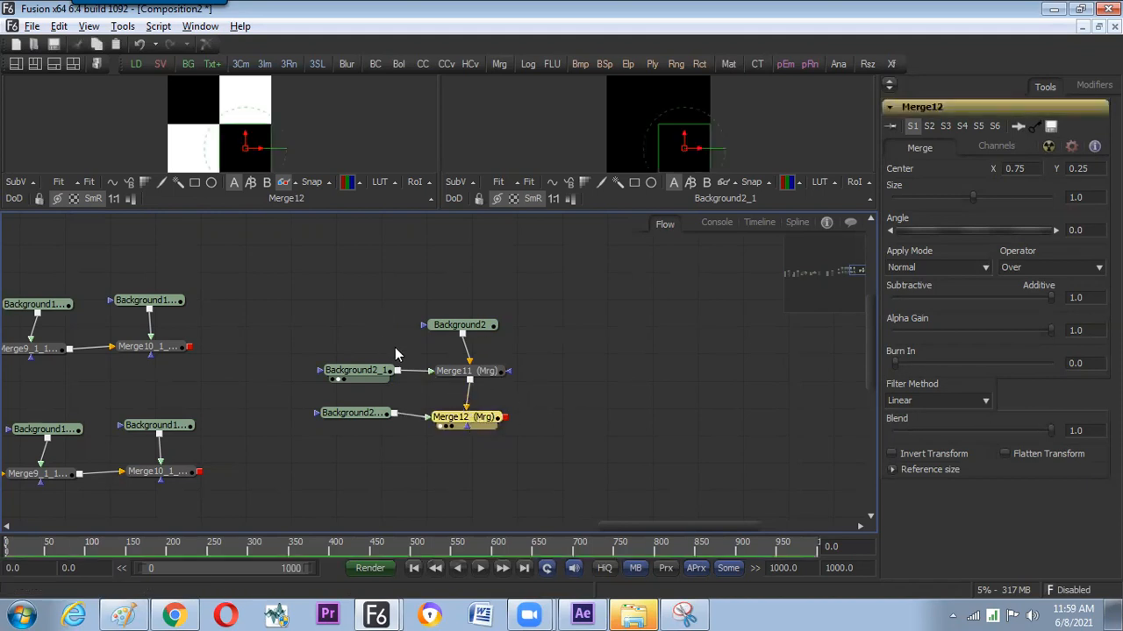
drag(373, 416, 390, 437)
drag(318, 300, 491, 438)
drag(327, 297, 515, 454)
click(510, 438)
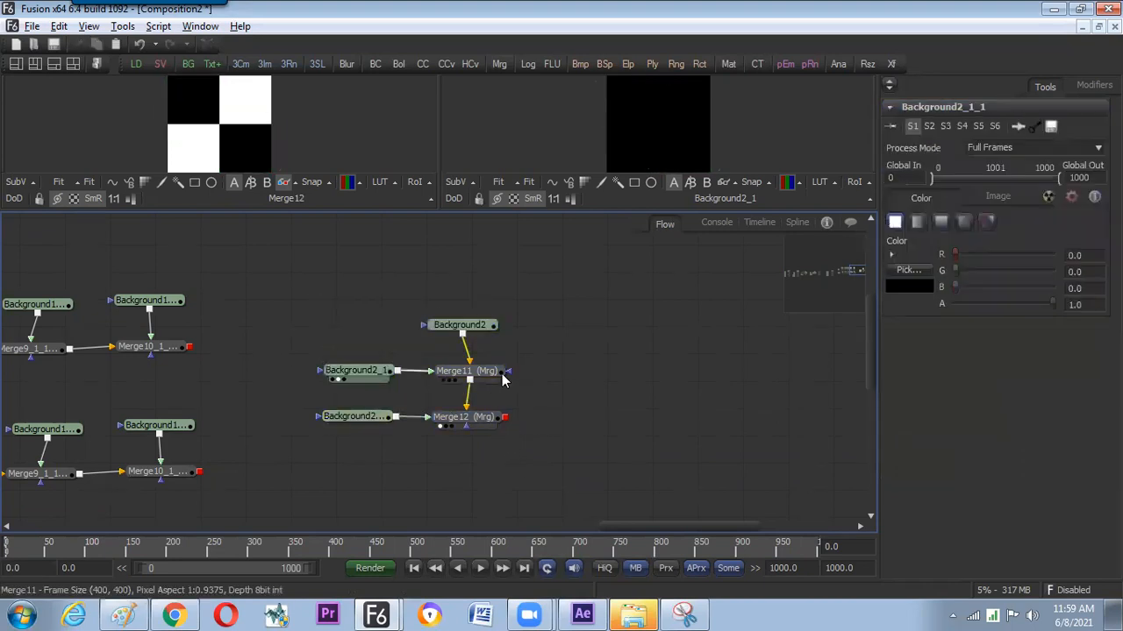
click(488, 462)
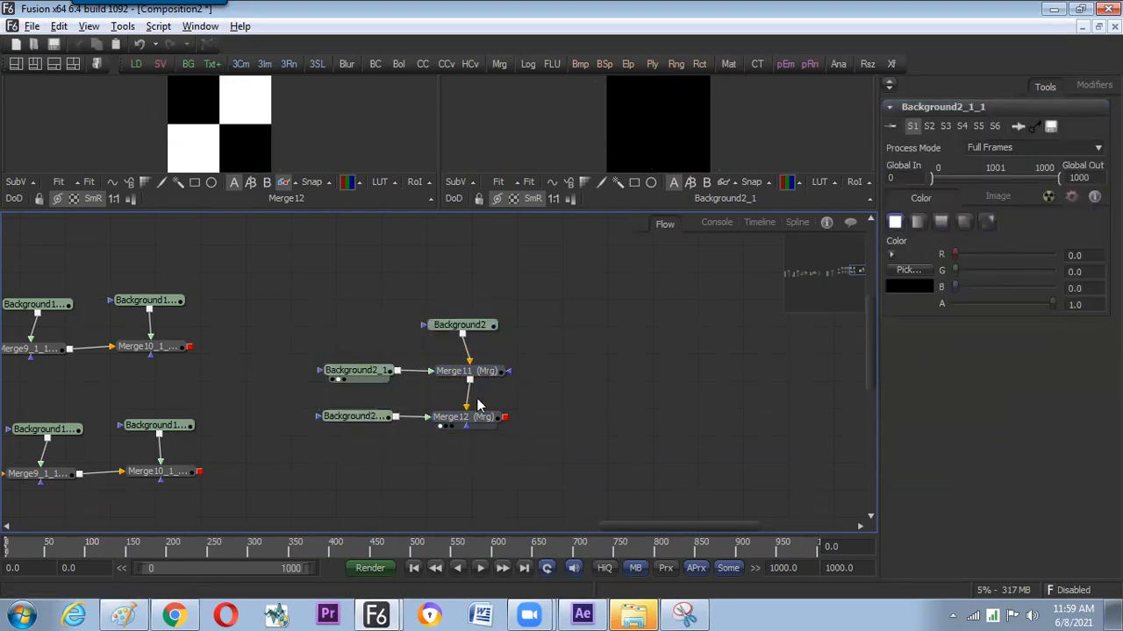
click(472, 376)
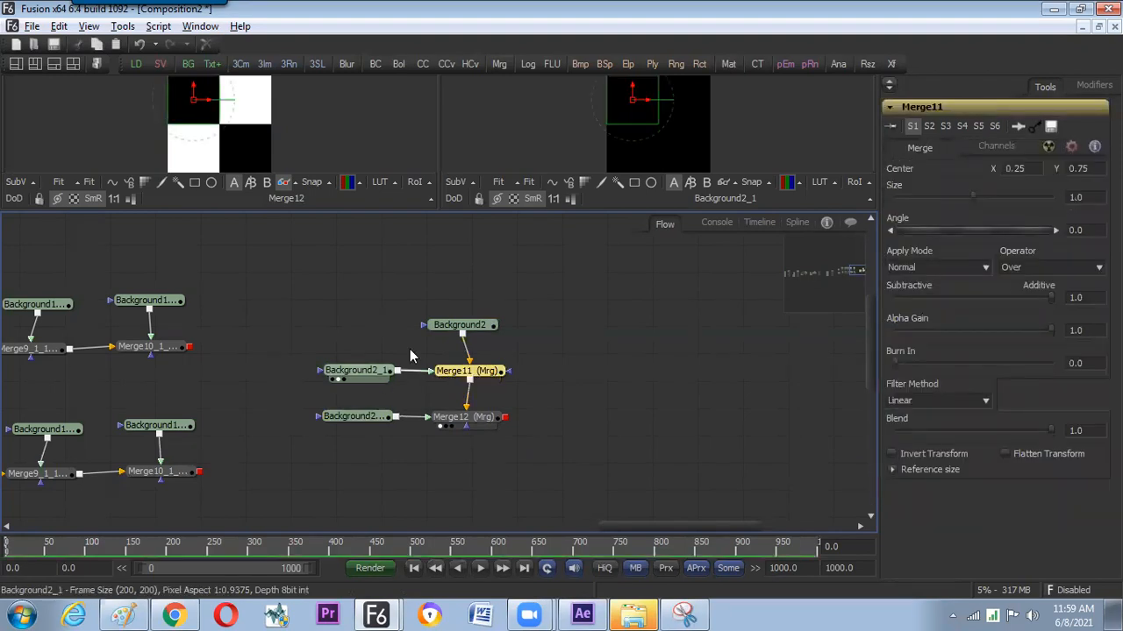
click(366, 378)
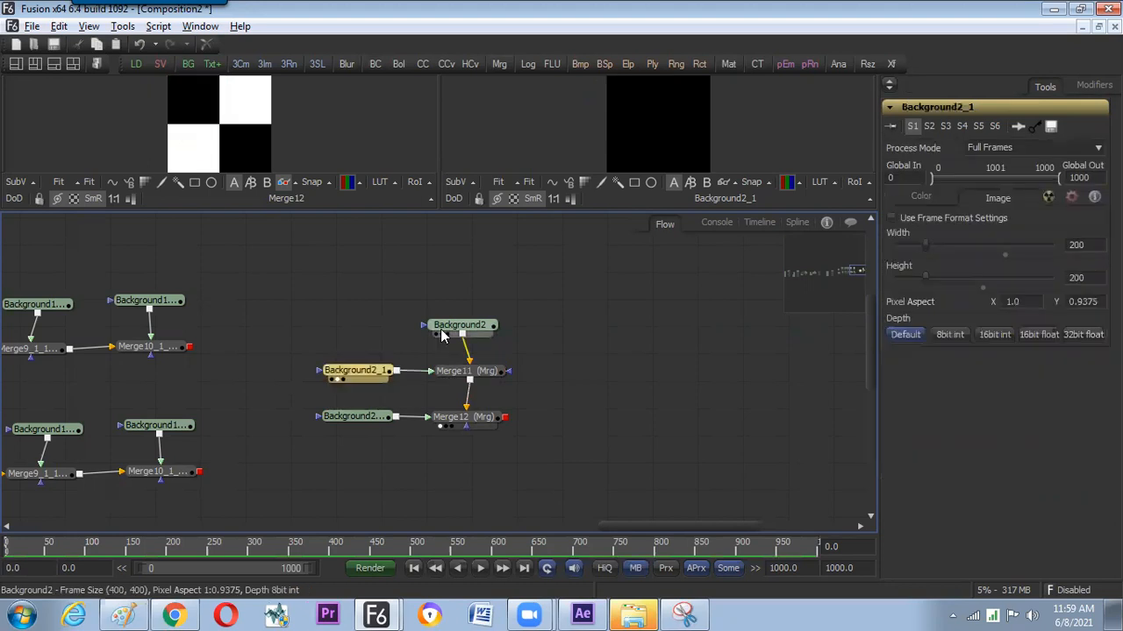
Review the settings of Merge11 and the large Background2 node in the checkerboard group.
click(451, 379)
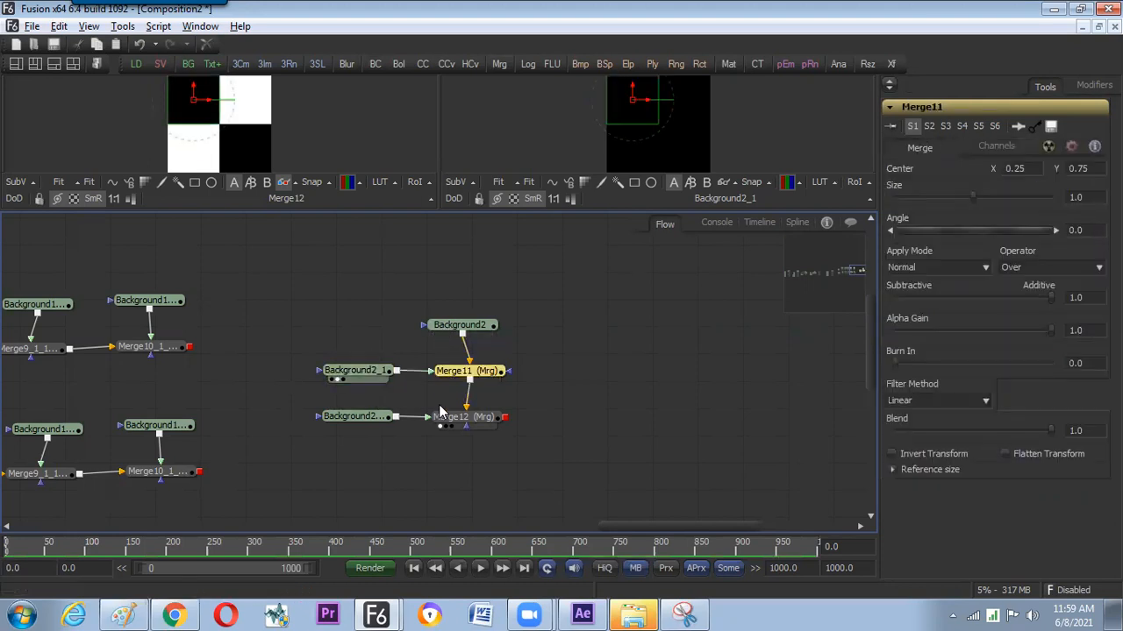
click(440, 404)
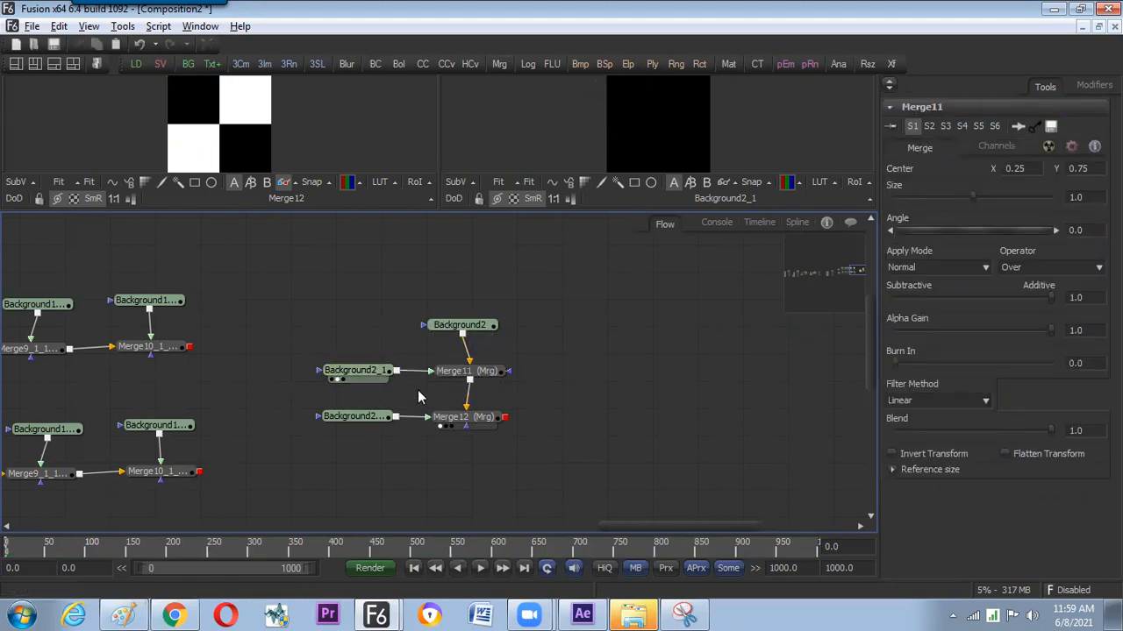
click(456, 326)
click(481, 379)
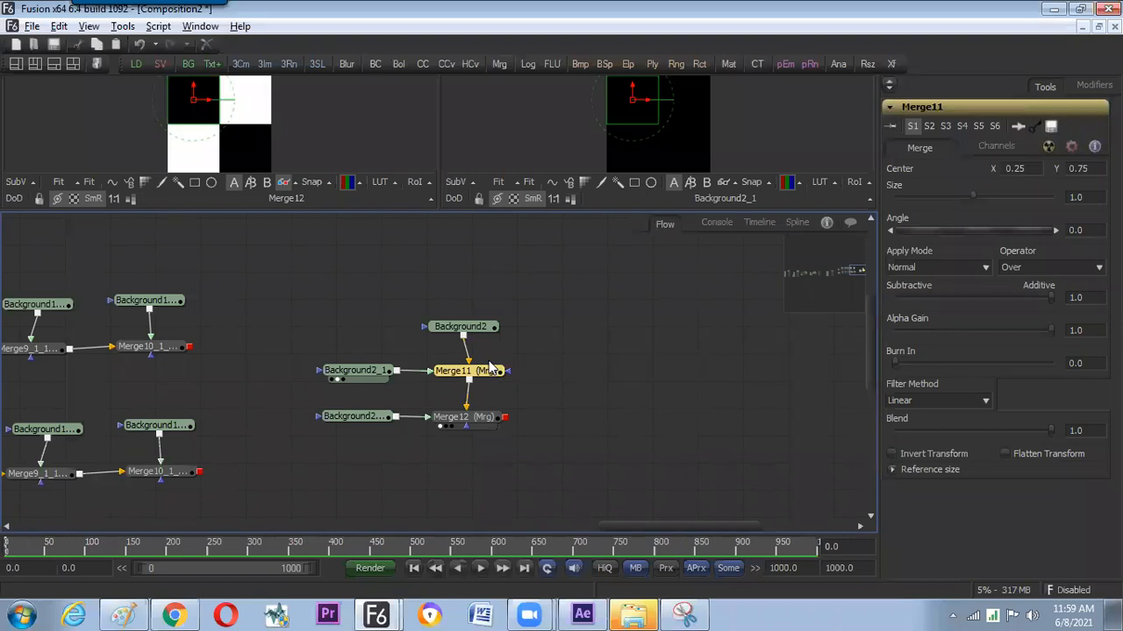
click(480, 339)
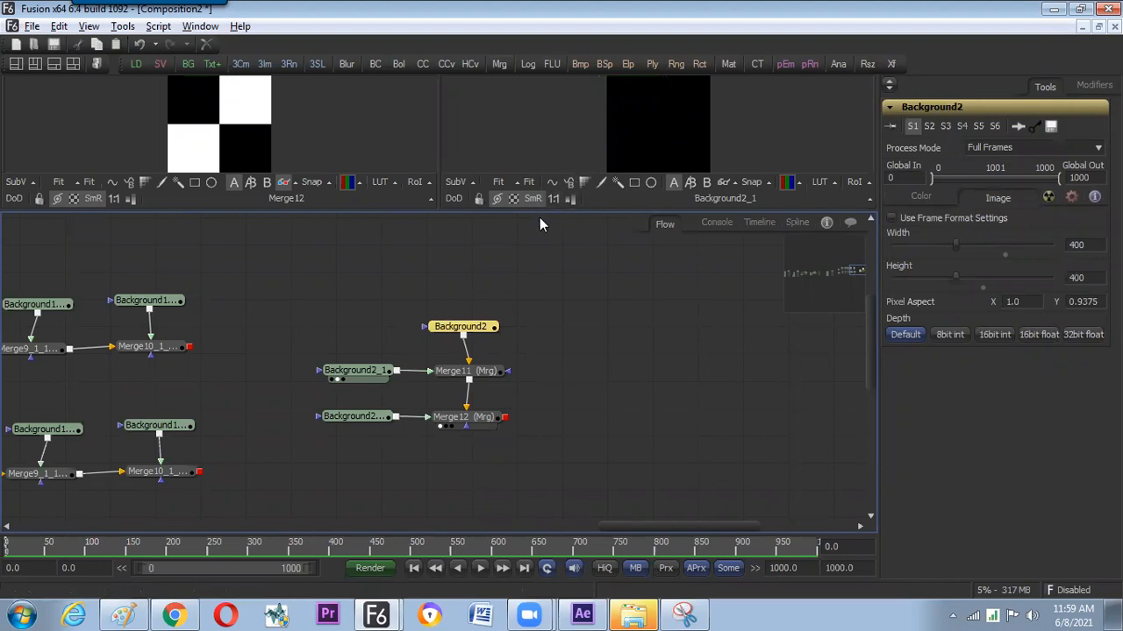
Switch to After Effects and examine Red Solid 1's transform properties and its source in the Solids folder before returning to Fusion.
click(581, 614)
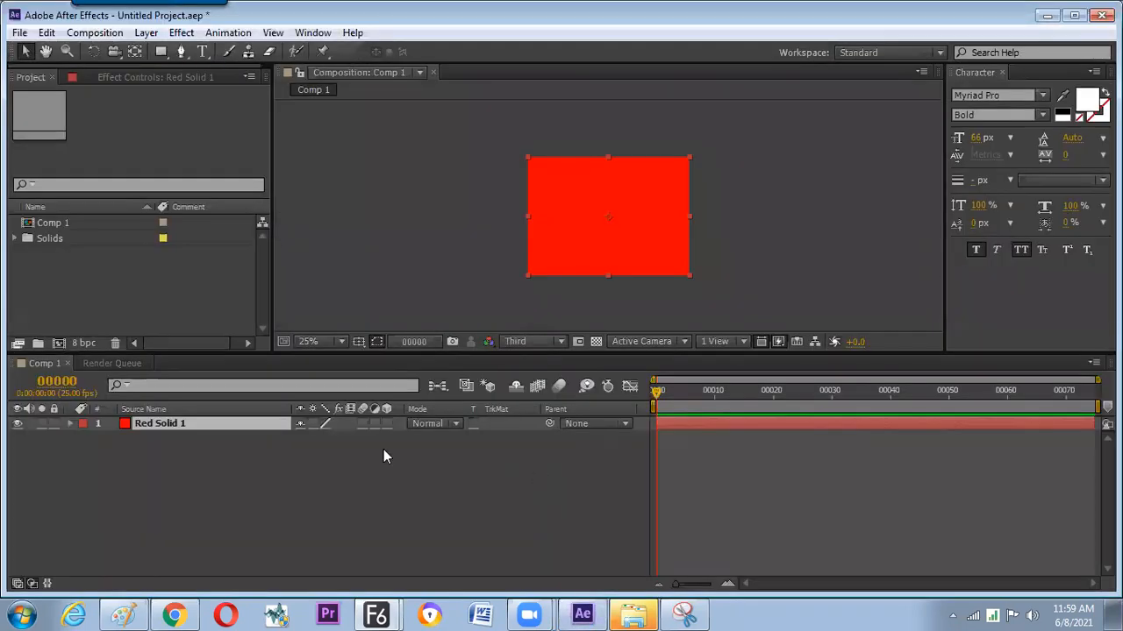
click(11, 252)
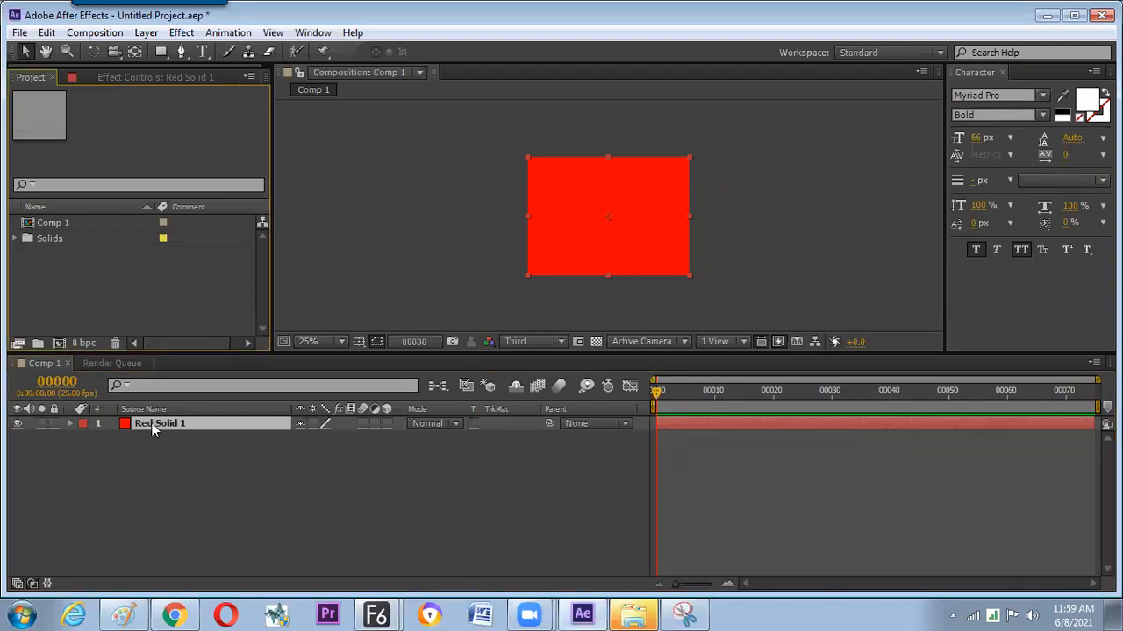
click(69, 424)
click(84, 437)
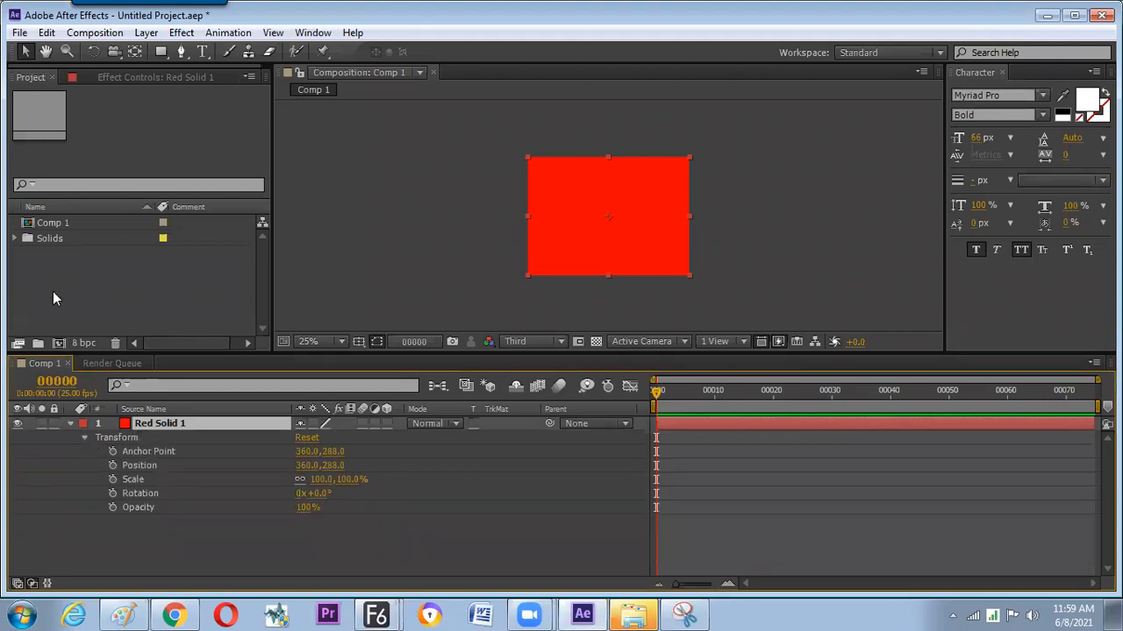
click(15, 239)
click(70, 255)
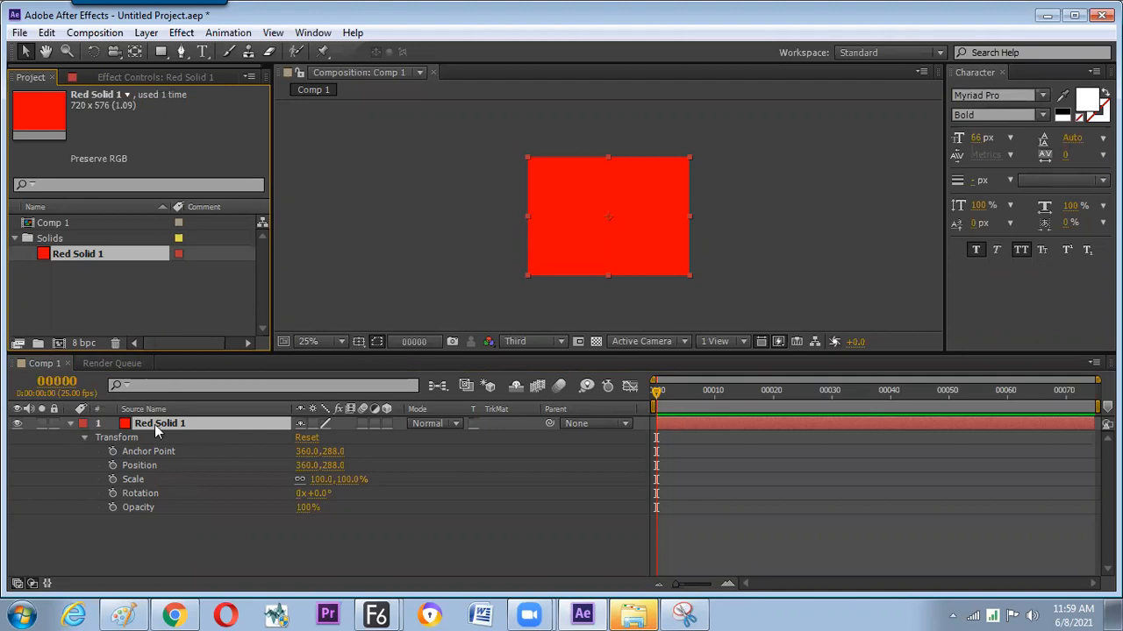
key(alt+Tab)
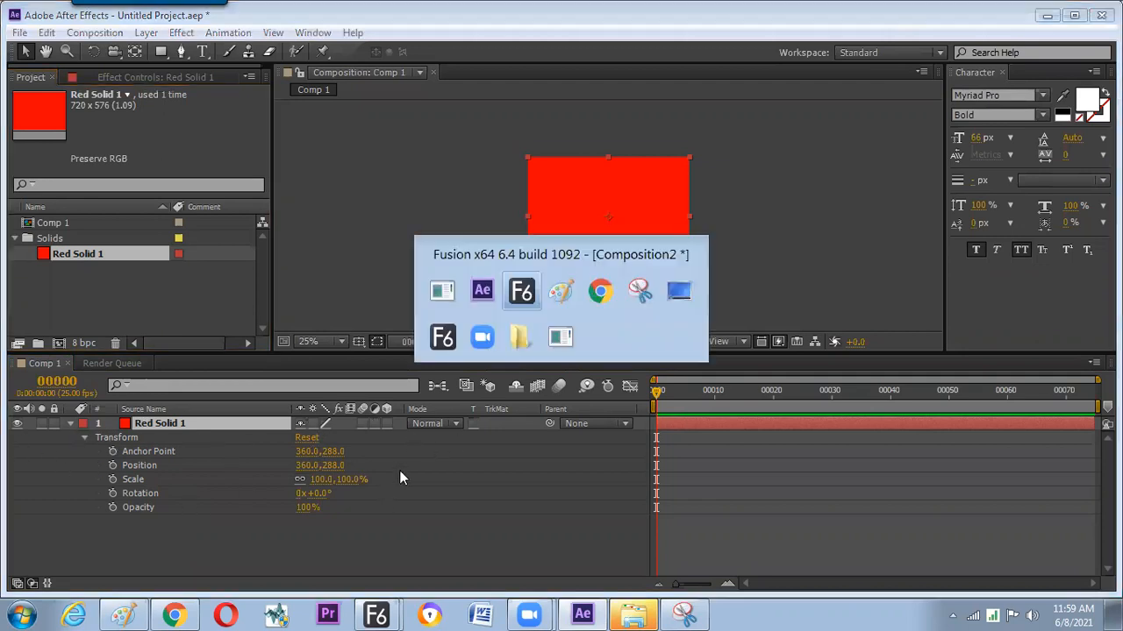
Check Merge11's settings and show Merge12 in the second viewer.
click(467, 373)
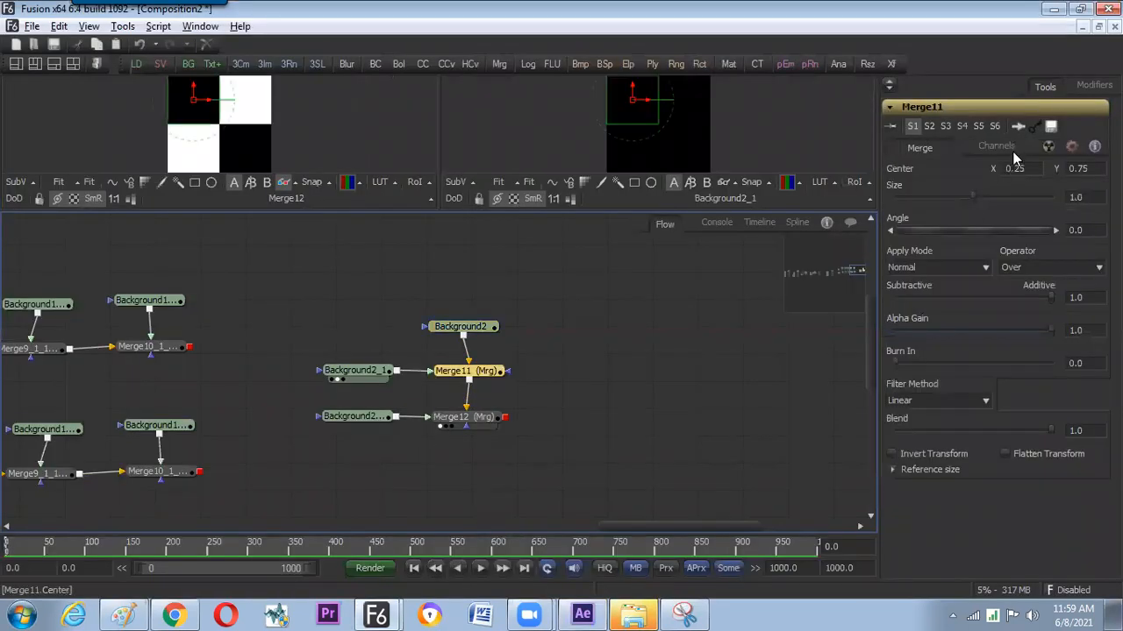
drag(463, 417, 664, 143)
click(624, 337)
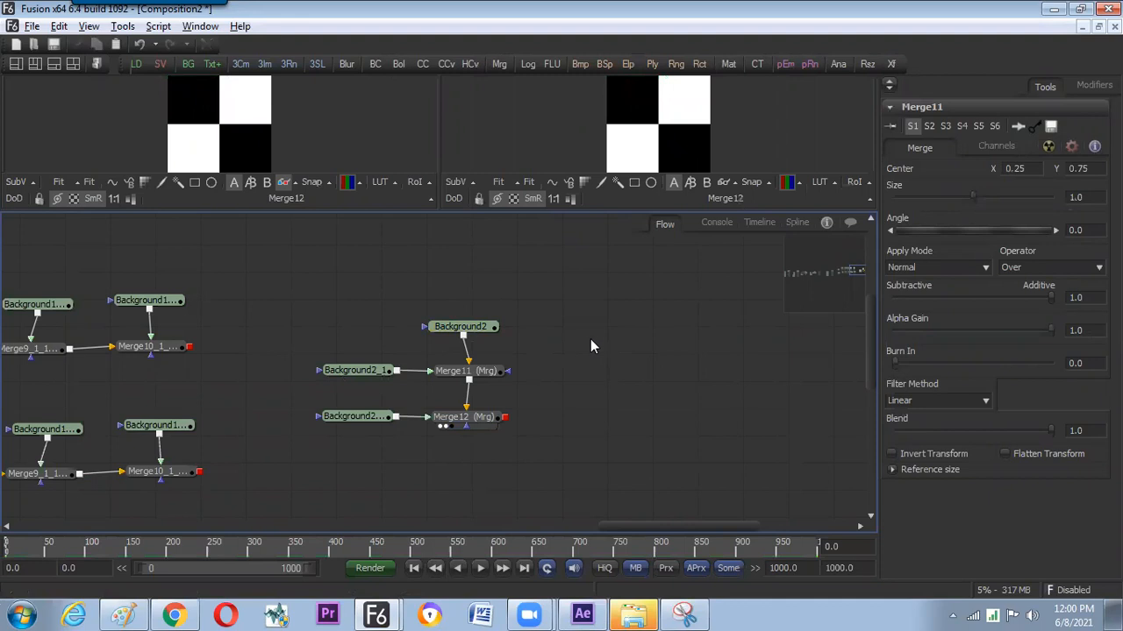
Duplicate the whole five-node checkerboard group and place the copy to the right of the original.
drag(552, 312, 321, 443)
drag(589, 369, 410, 380)
click(402, 321)
drag(377, 308, 203, 466)
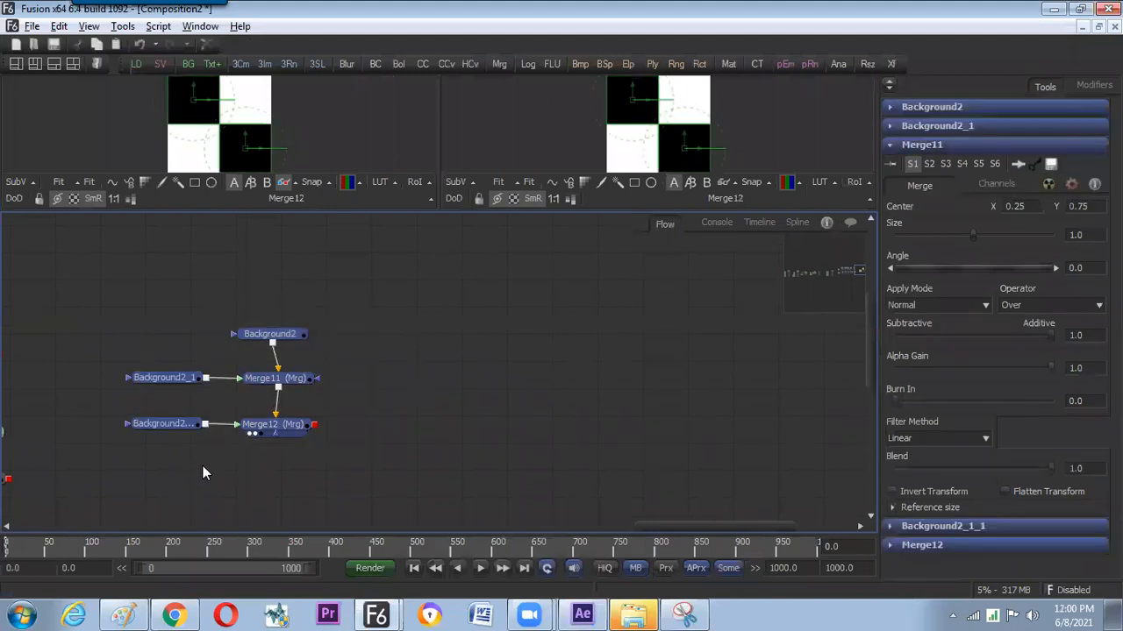
key(ctrl+c)
click(502, 352)
key(ctrl+v)
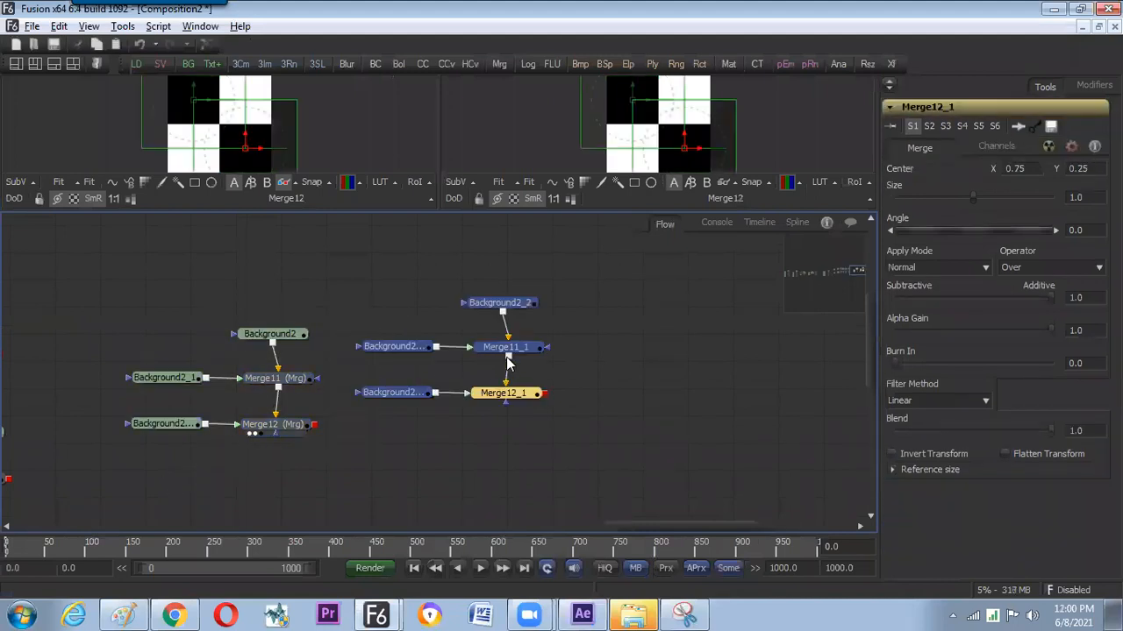
drag(542, 362, 579, 379)
click(516, 400)
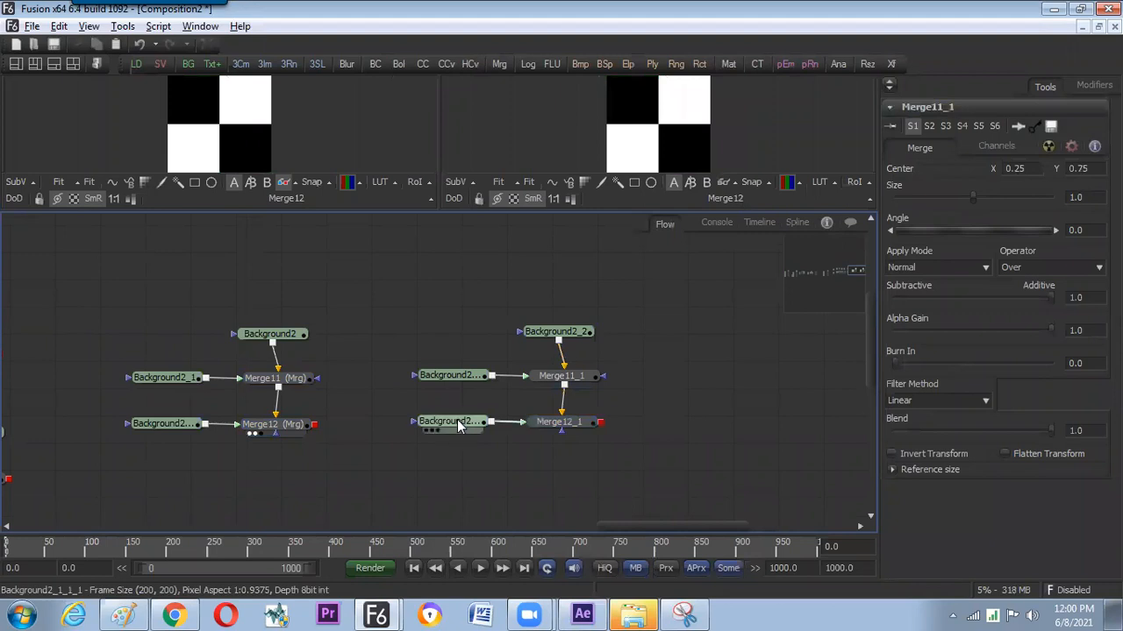
Delete the copied group's lower black background and connect its remaining one to both merges, centring it between them.
click(453, 426)
key(Delete)
drag(488, 379, 523, 422)
click(490, 471)
drag(436, 389, 440, 402)
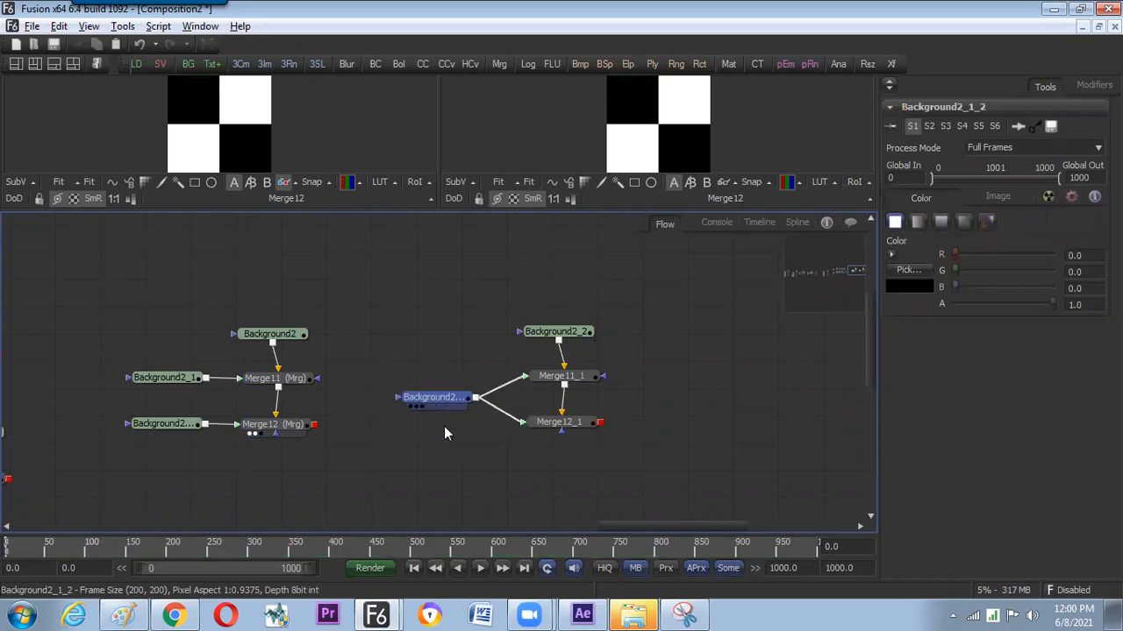
click(457, 435)
Show Merge12_1 in the second viewer and set the shared background's red value to 1.0.
drag(570, 418, 633, 145)
click(447, 399)
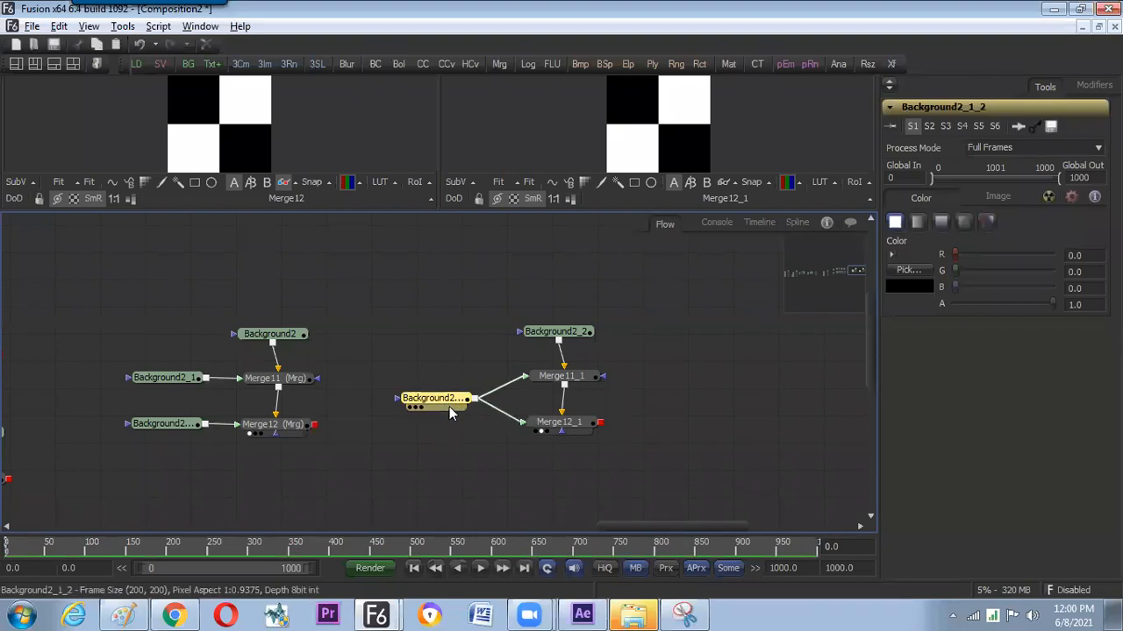
click(454, 444)
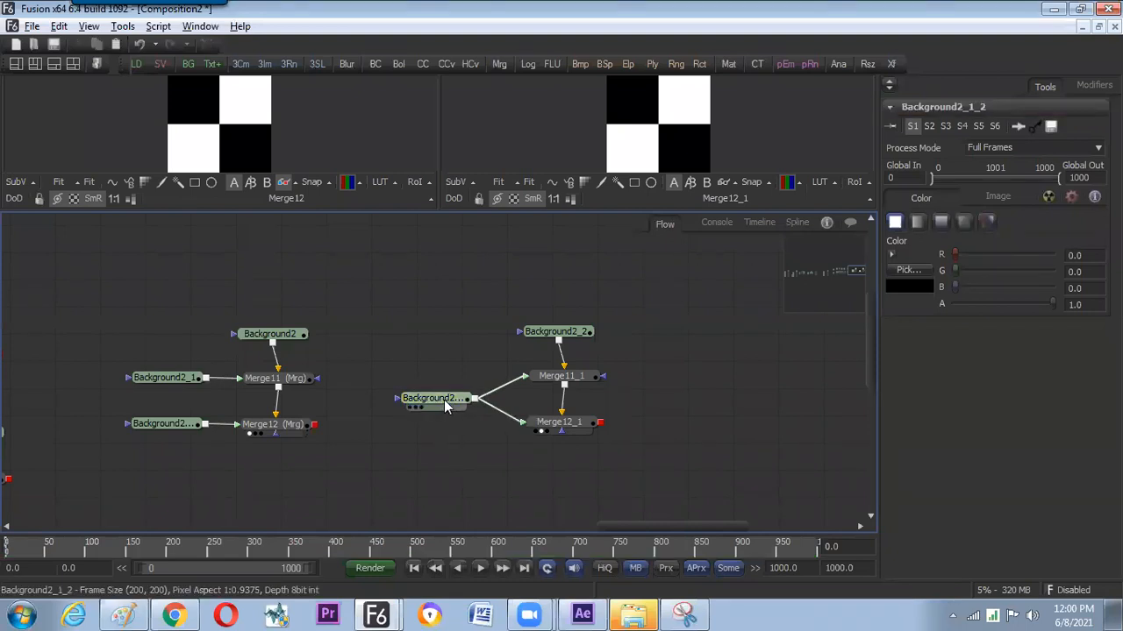
click(445, 404)
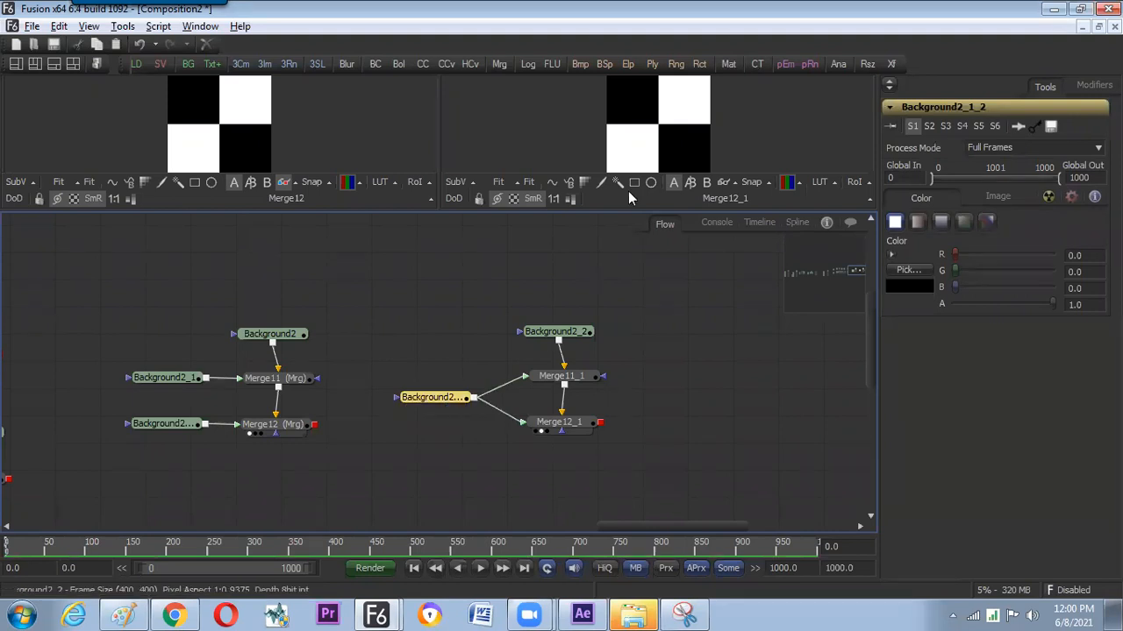
drag(955, 253, 1053, 256)
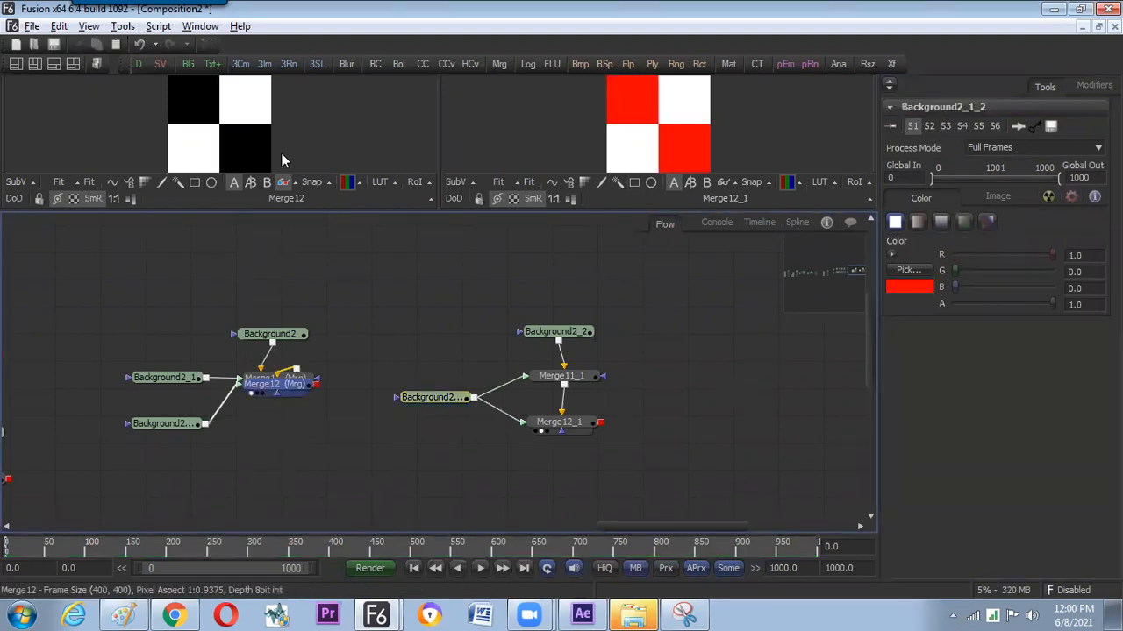
Set the red value of Background2_1 and Background2_1_1 to 1.0 in the original group, one after the other.
click(167, 378)
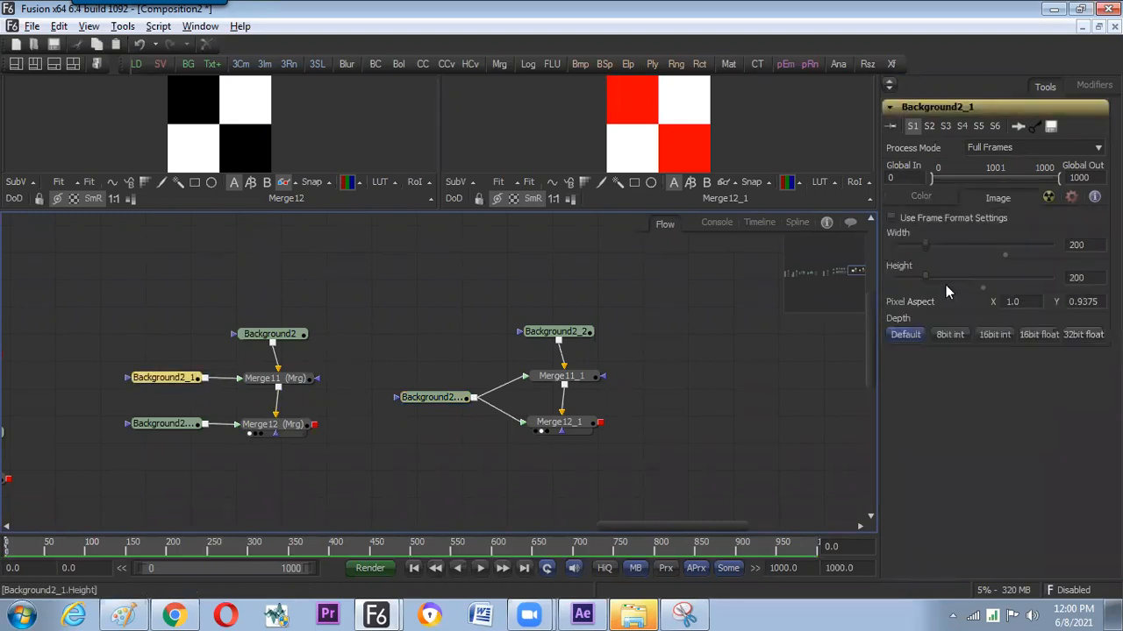
click(921, 198)
drag(961, 257, 1053, 255)
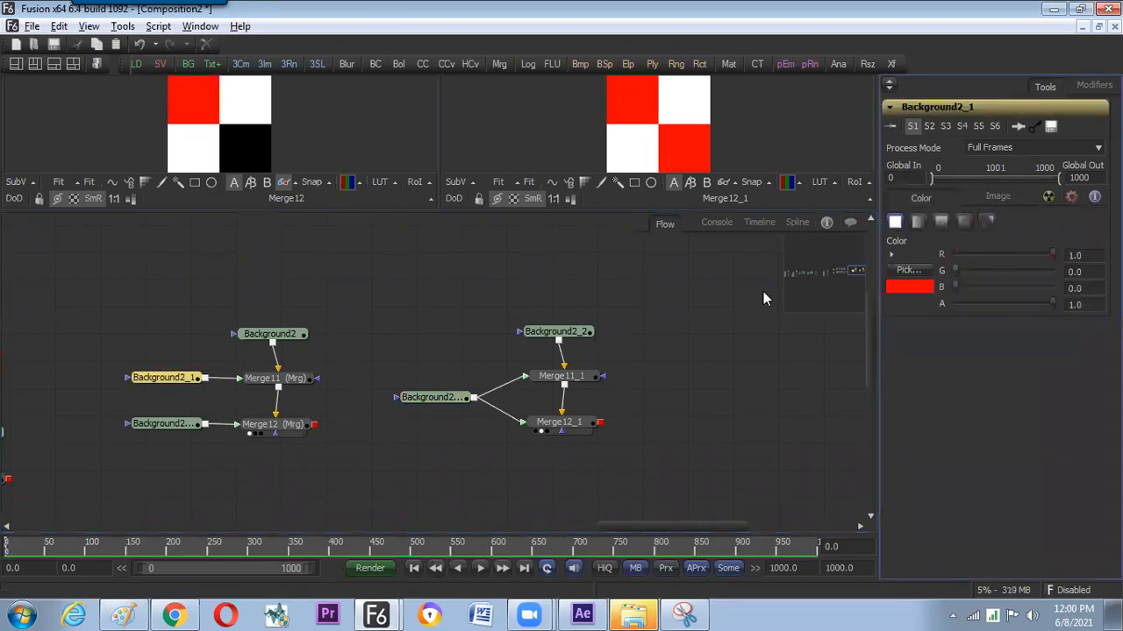
click(175, 424)
drag(970, 259, 1068, 254)
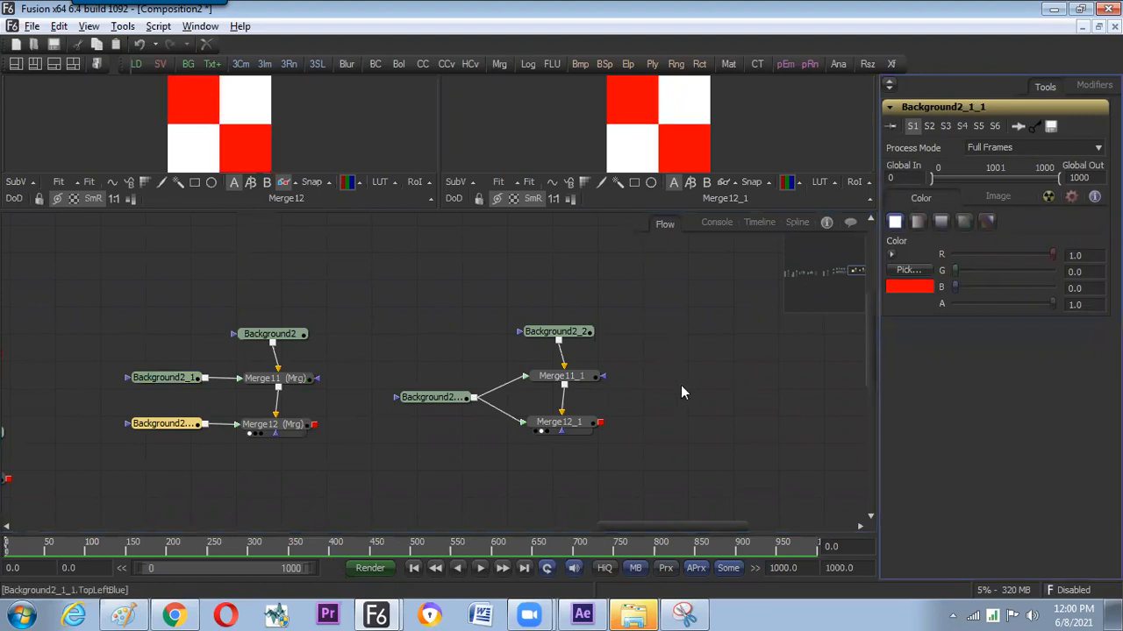
Return Background2_1 and Background2_1_1 to black by setting each one's red value to 0.0.
click(151, 376)
drag(155, 344, 169, 452)
drag(1053, 254, 916, 258)
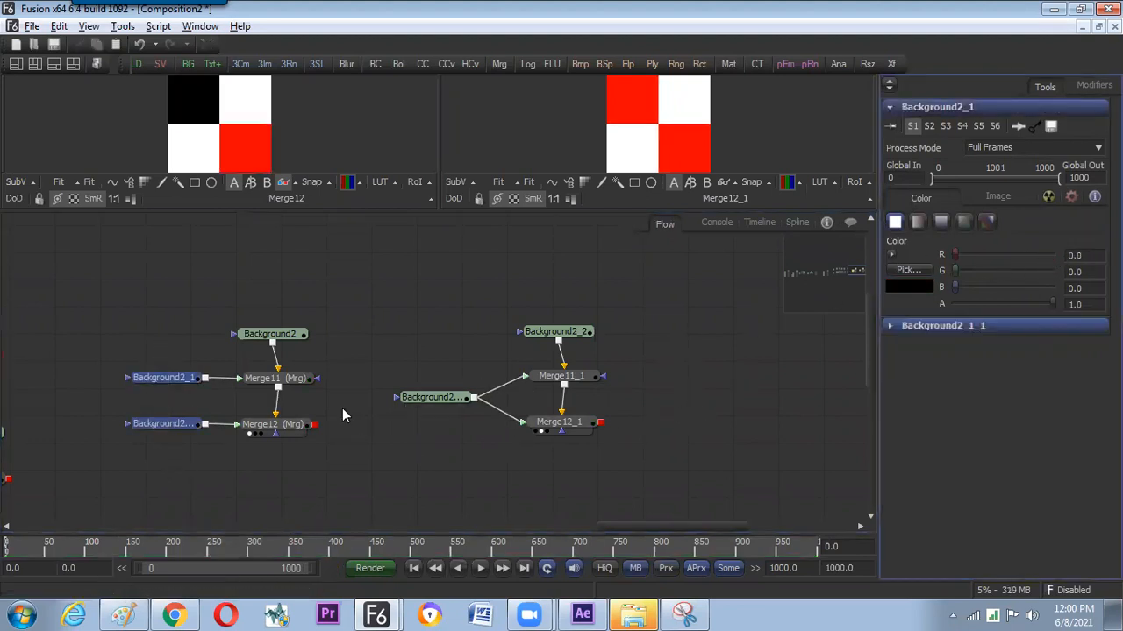
click(188, 428)
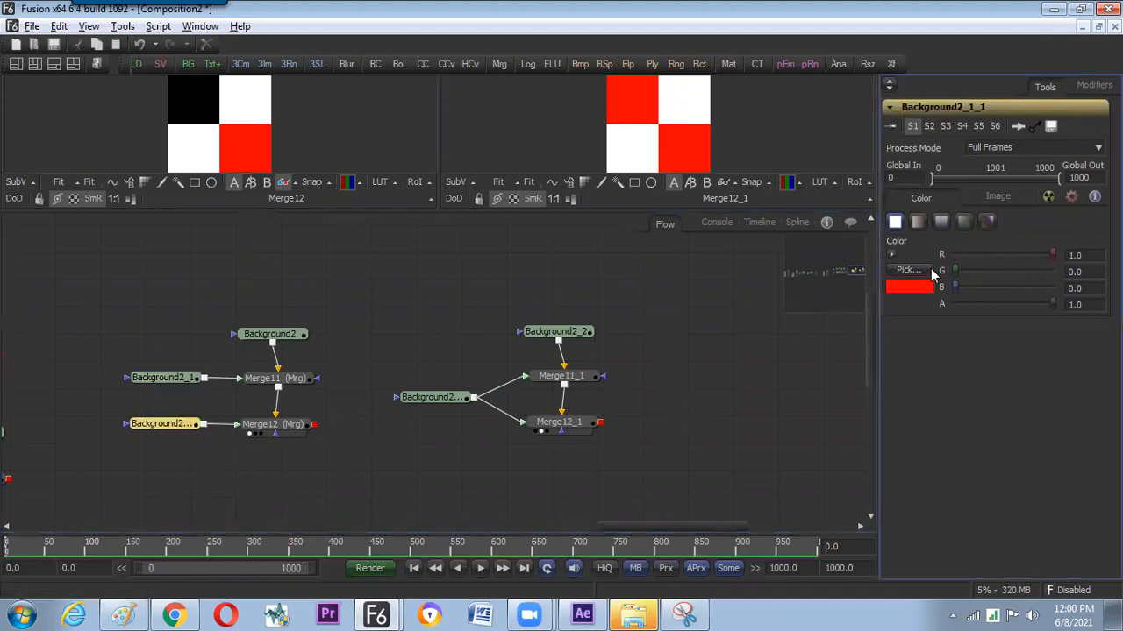
drag(1053, 254, 921, 259)
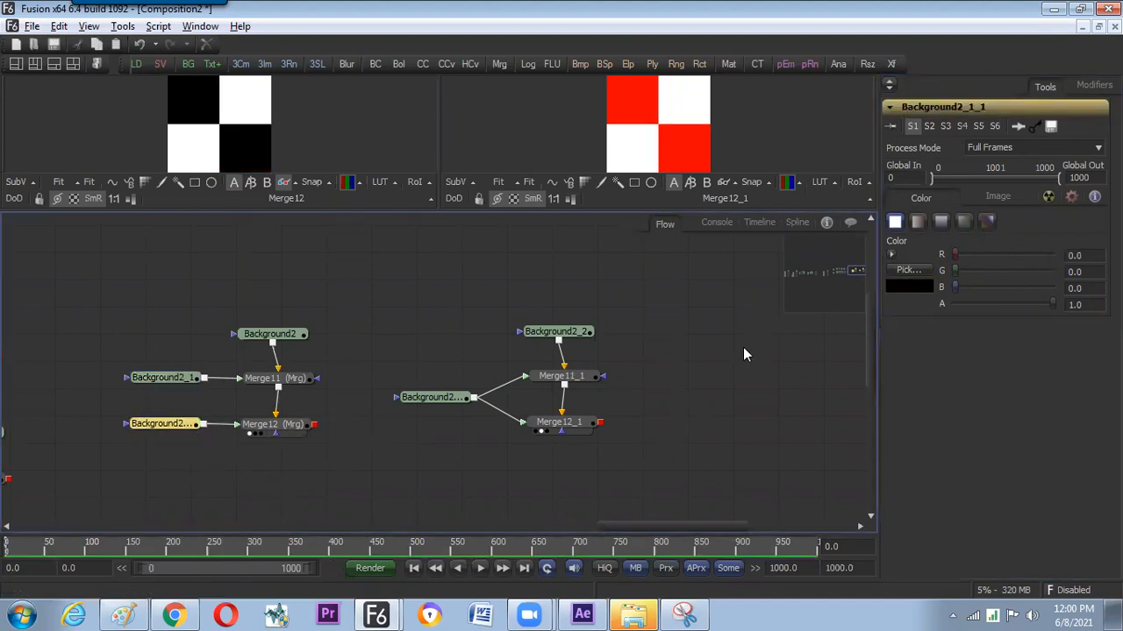
click(434, 402)
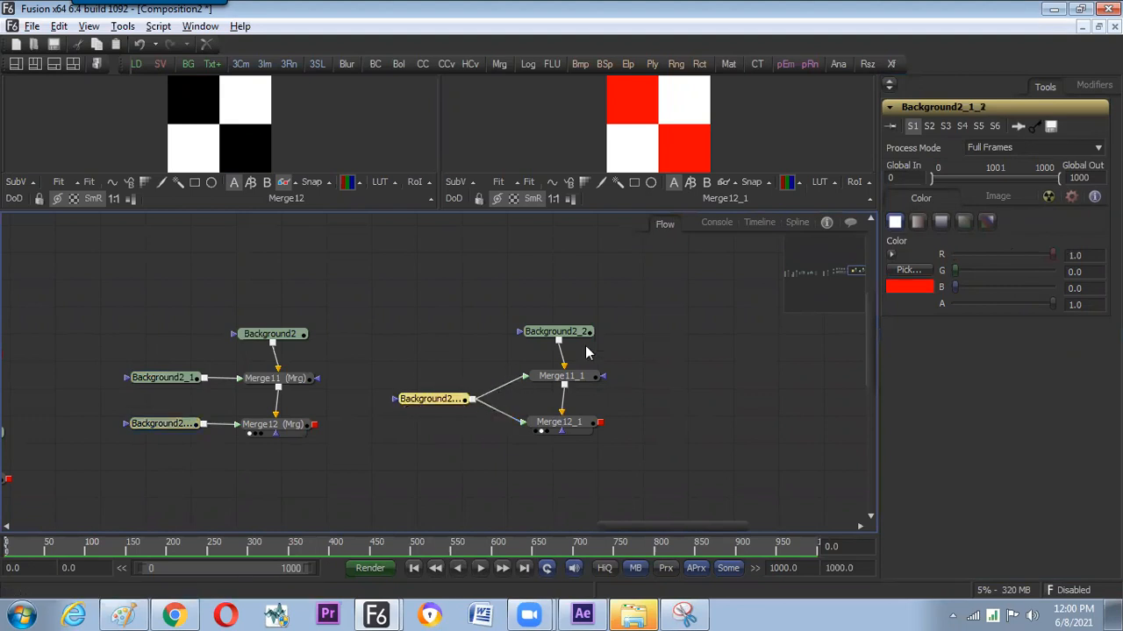
drag(443, 408, 471, 405)
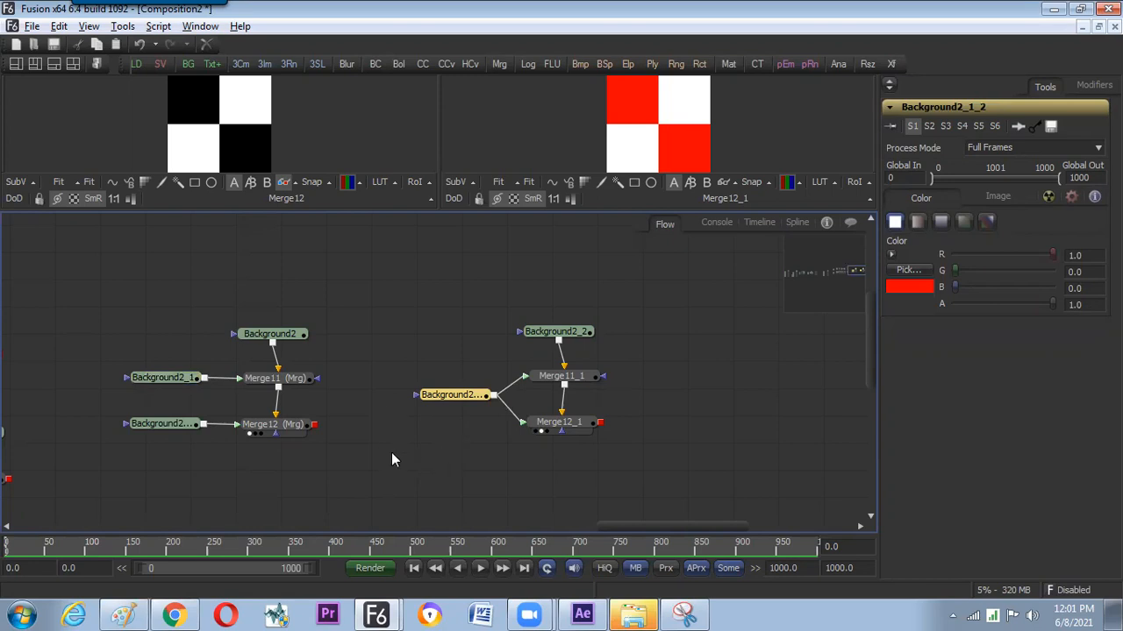
drag(451, 402, 429, 406)
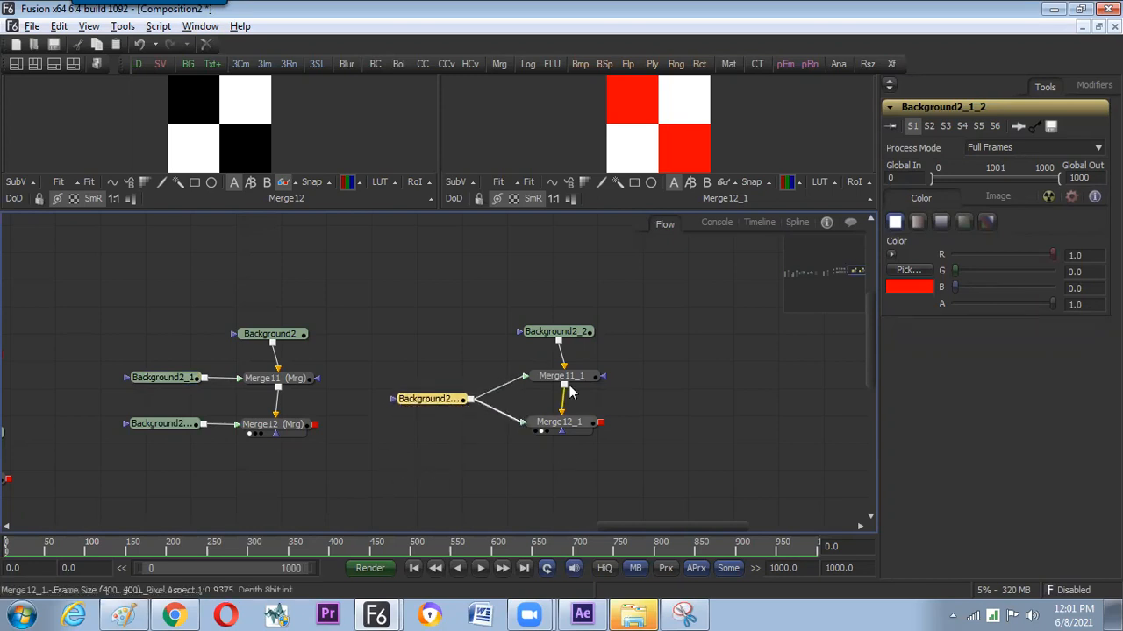
Select and copy the red-and-white checkerboard node group with its single shared background.
drag(481, 436, 428, 435)
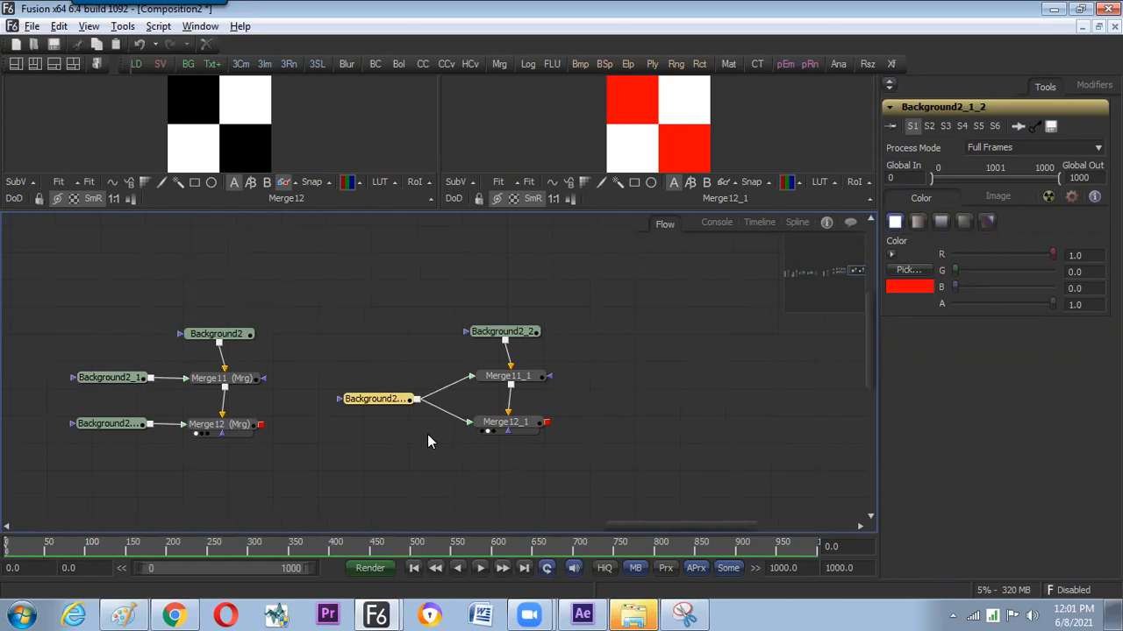
drag(347, 319, 527, 463)
drag(513, 421, 505, 426)
click(504, 459)
drag(337, 308, 389, 430)
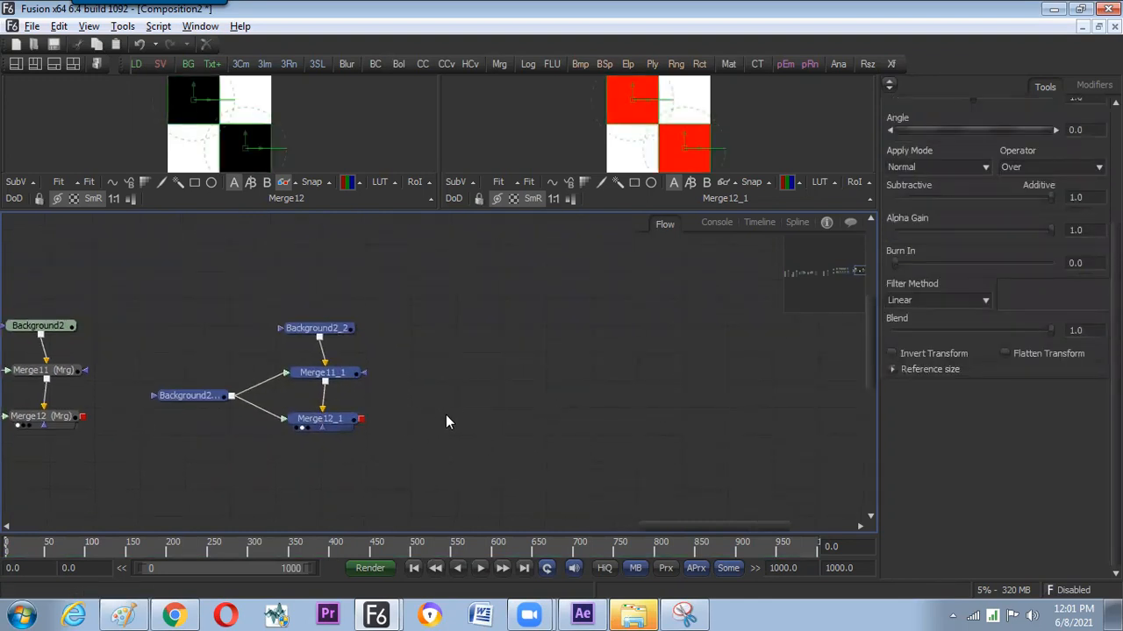
key(ctrl+v)
drag(333, 426, 416, 416)
key(ctrl+z)
key(ctrl+z)
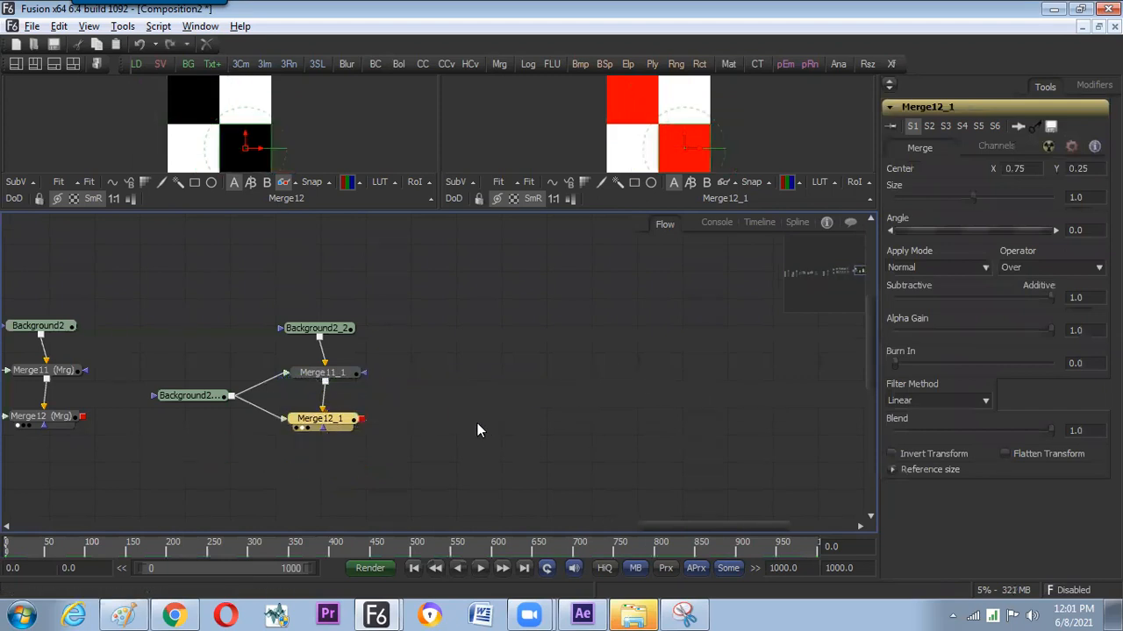
Paste the copied red-and-white node group to the right of its original.
click(614, 397)
key(ctrl+v)
drag(738, 375, 603, 378)
click(660, 441)
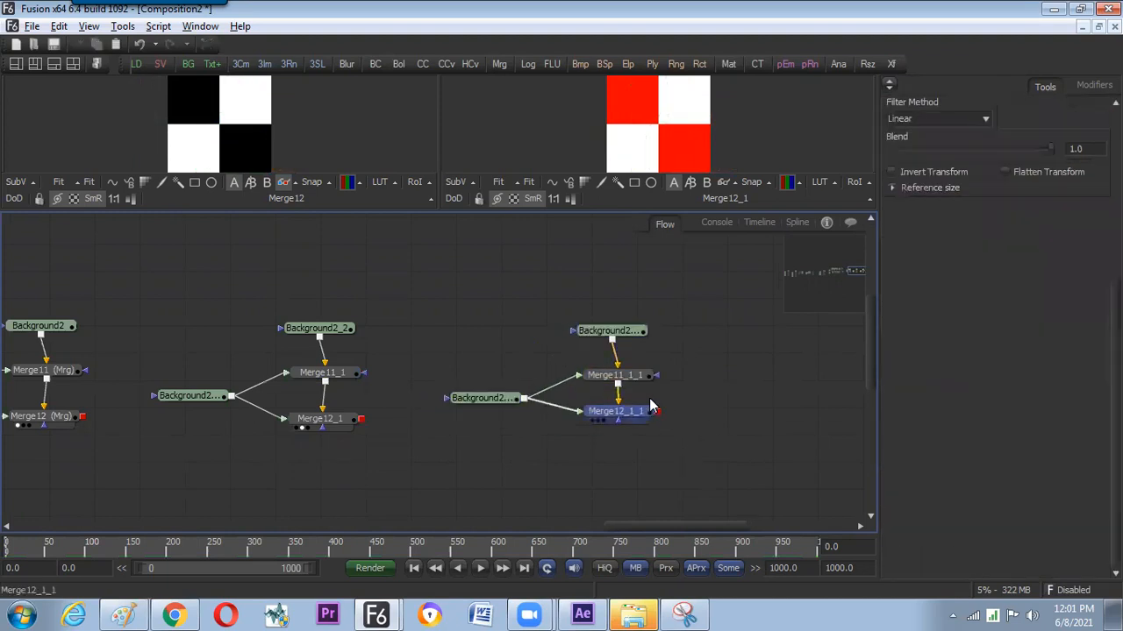
Show Merge12_1_1 in the second viewer and move its shared red background node closer to the two merges.
mouse_move(673, 527)
mouse_down()
mouse_move(262, 526)
mouse_move(692, 526)
mouse_up()
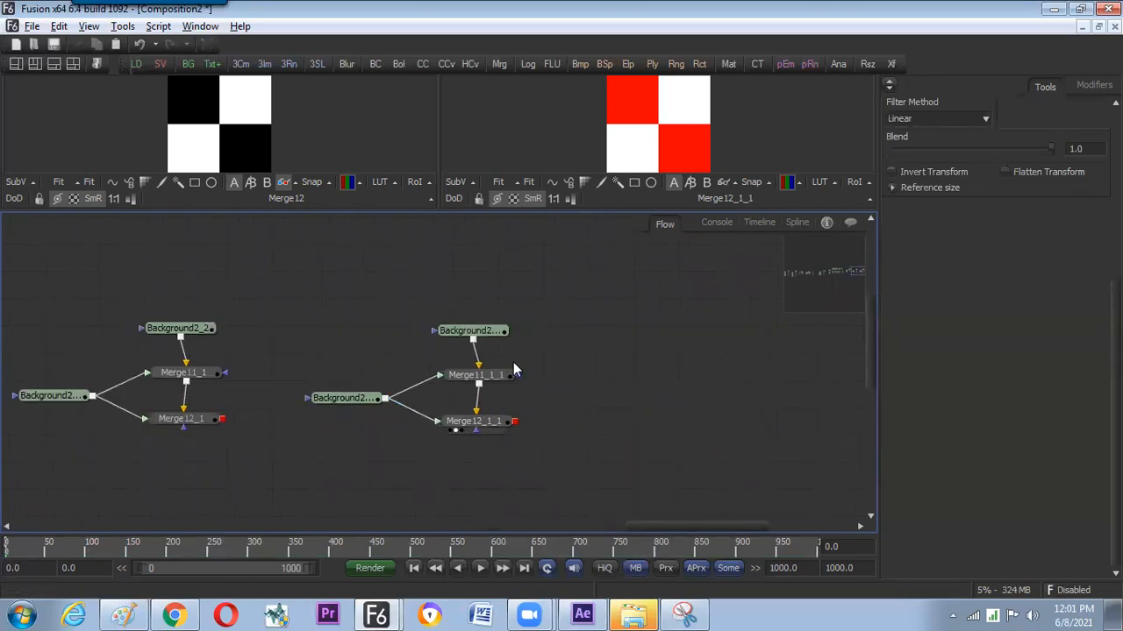
drag(550, 398, 500, 423)
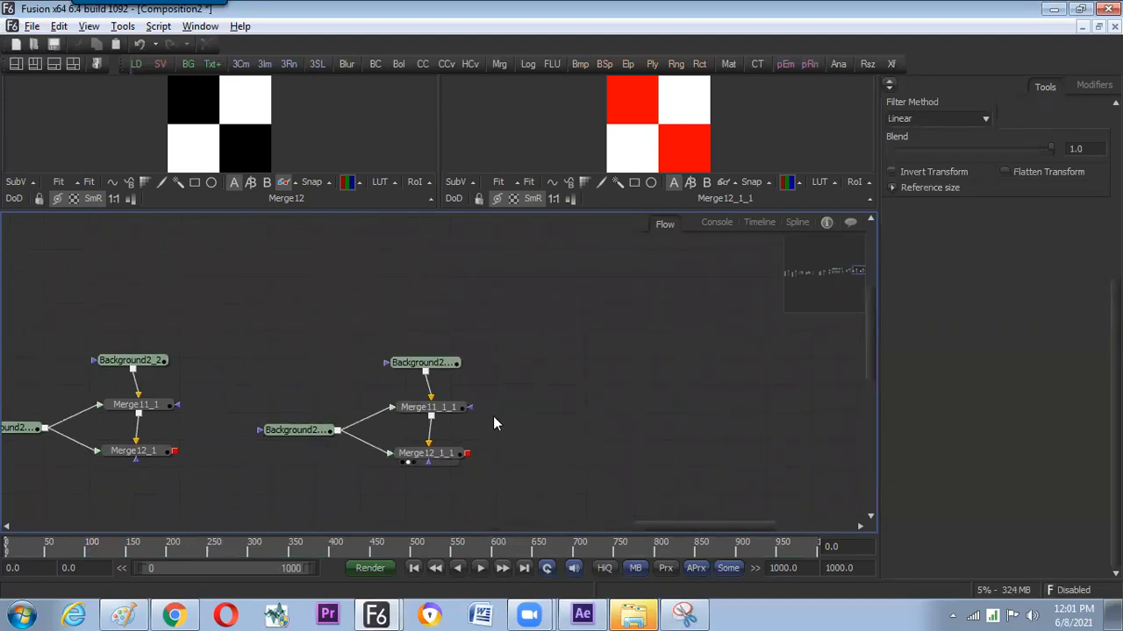
click(323, 431)
drag(326, 432, 343, 430)
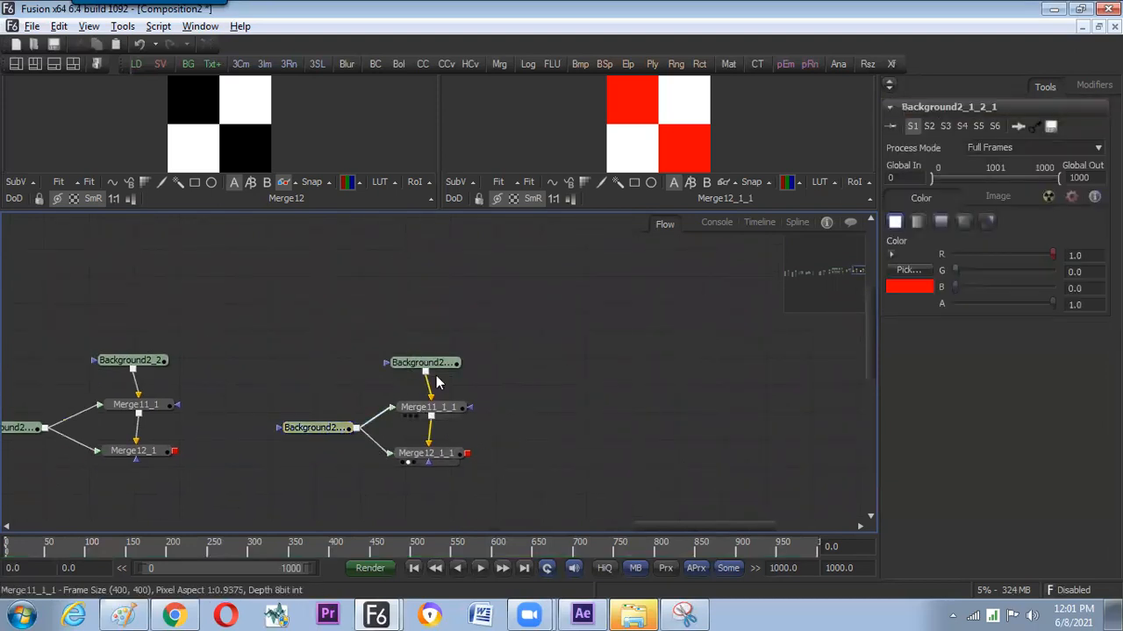
Move the pasted red-and-white checkerboard node group farther to the right of its original.
drag(286, 341, 460, 489)
drag(425, 453, 513, 443)
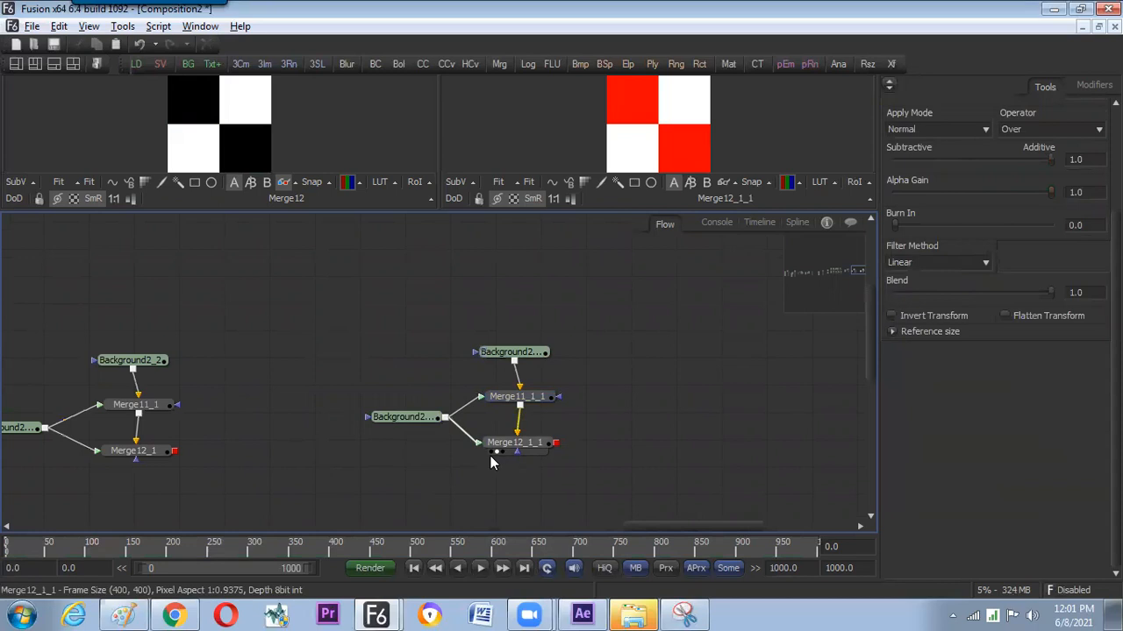
click(513, 352)
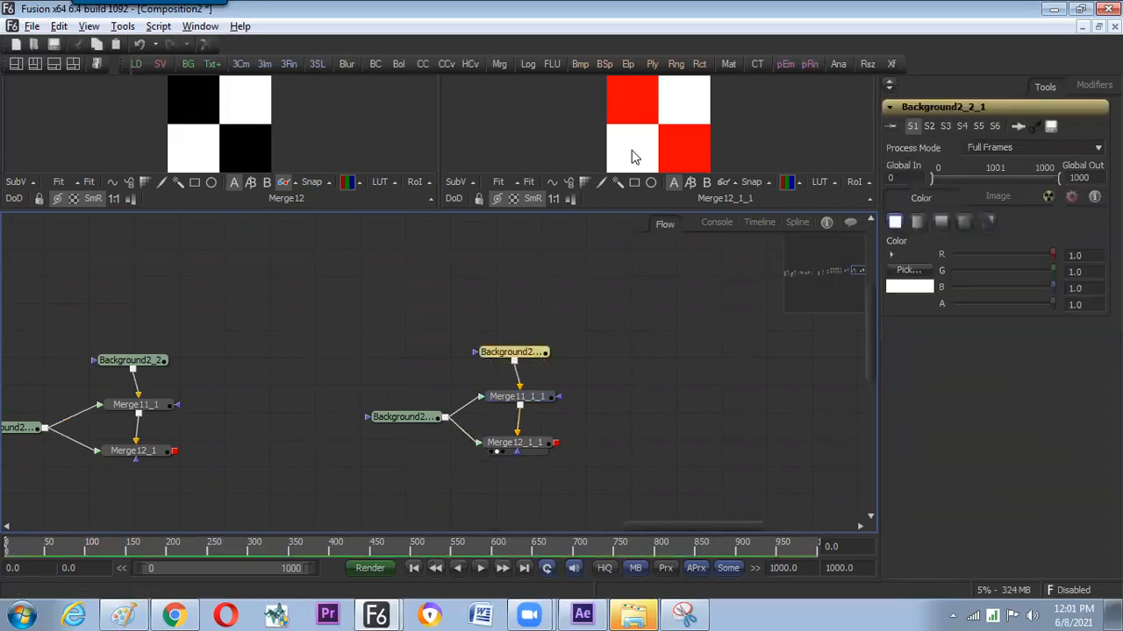
click(594, 302)
Set the red, green, blue and alpha values of Background2_2_1 to 0.0.
click(539, 356)
drag(1051, 305, 891, 328)
drag(1052, 287, 903, 297)
drag(1051, 271, 912, 273)
drag(1052, 254, 908, 256)
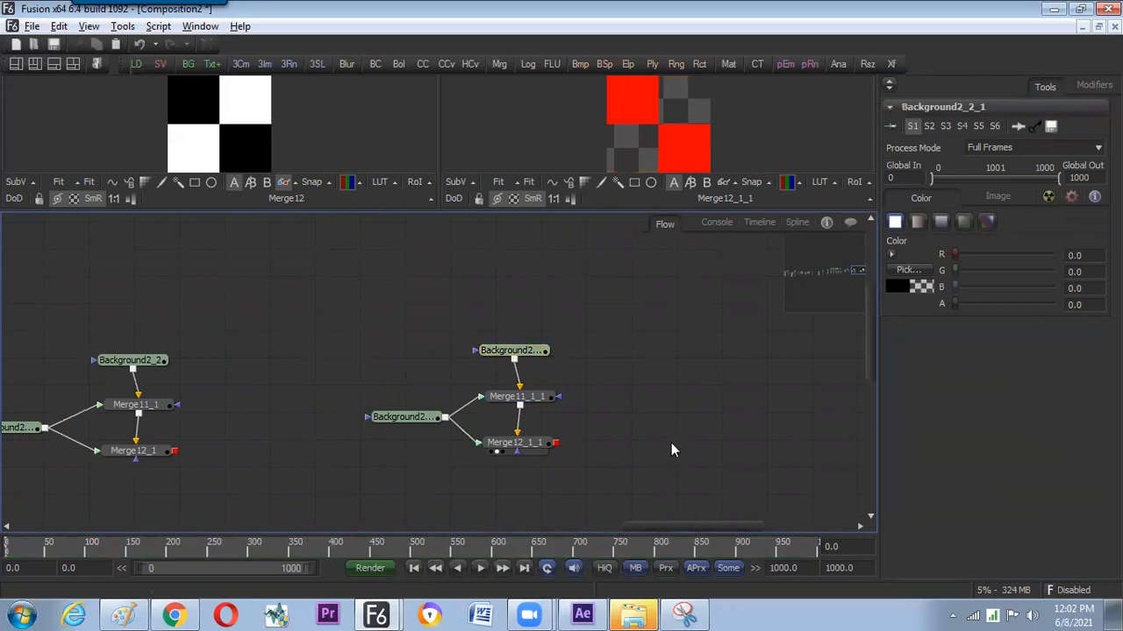
Return all four color channels of Background2_2_1 to 1.0.
double_click(956, 255)
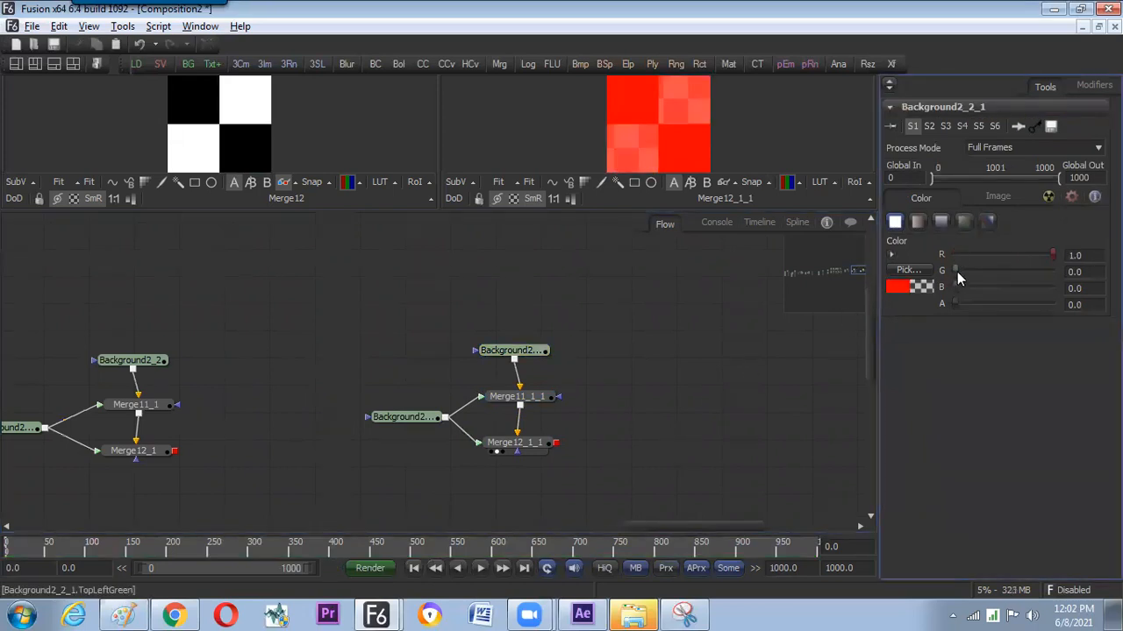
double_click(956, 271)
double_click(953, 287)
double_click(955, 303)
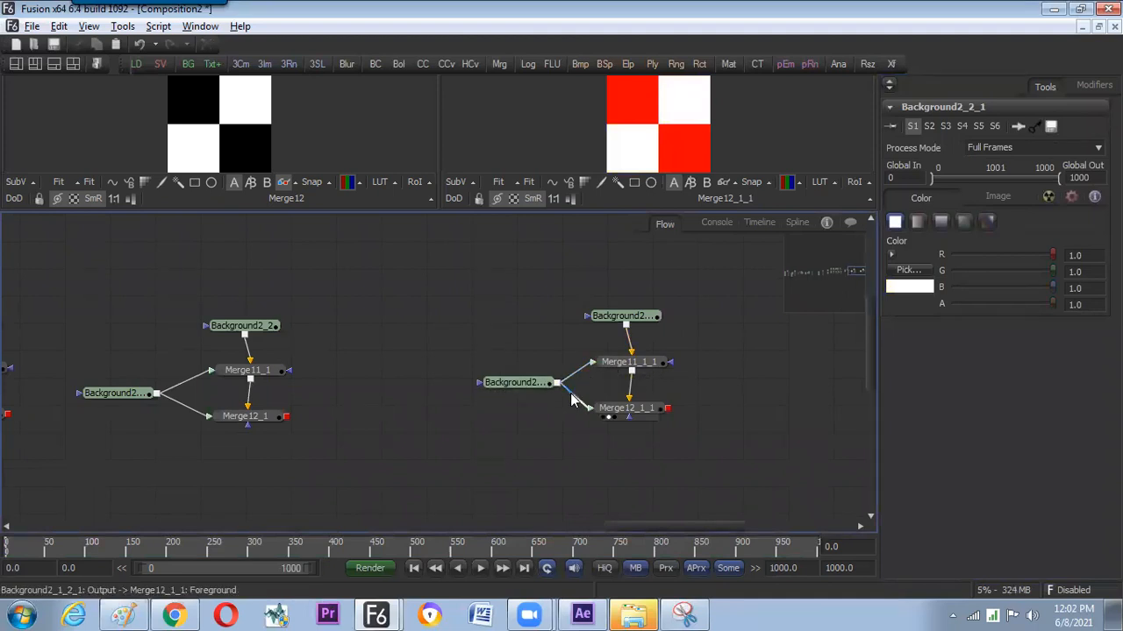
Paste a copy of the shared red background Background2_1_2_1 between the two node groups and show it in the first viewer.
click(514, 387)
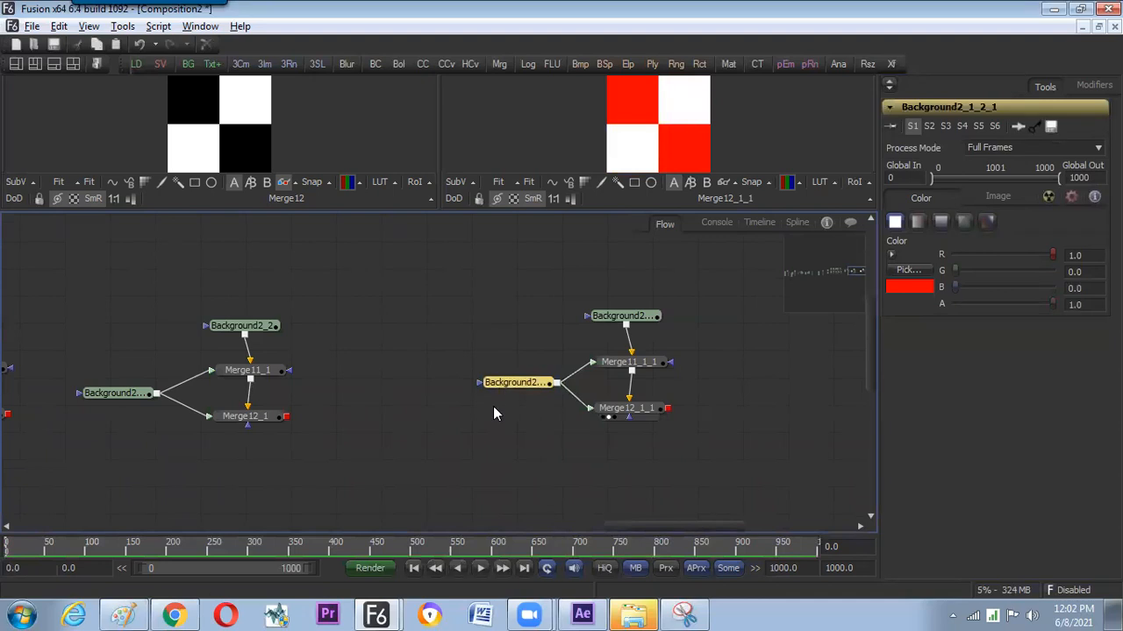
drag(407, 366, 470, 386)
key(ctrl+v)
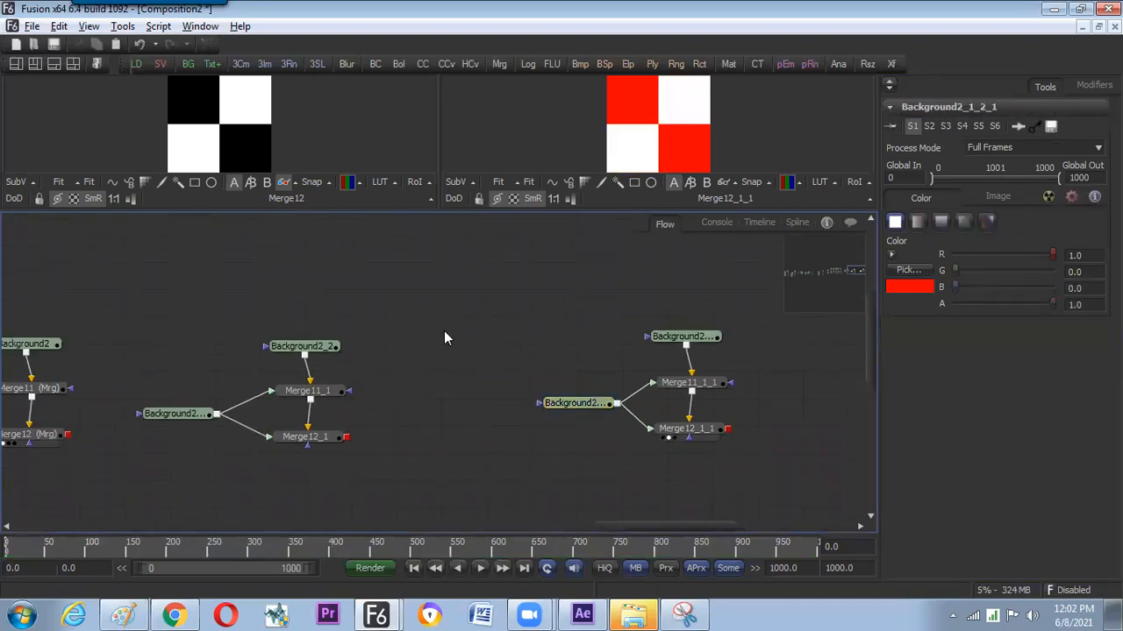
drag(456, 333, 284, 142)
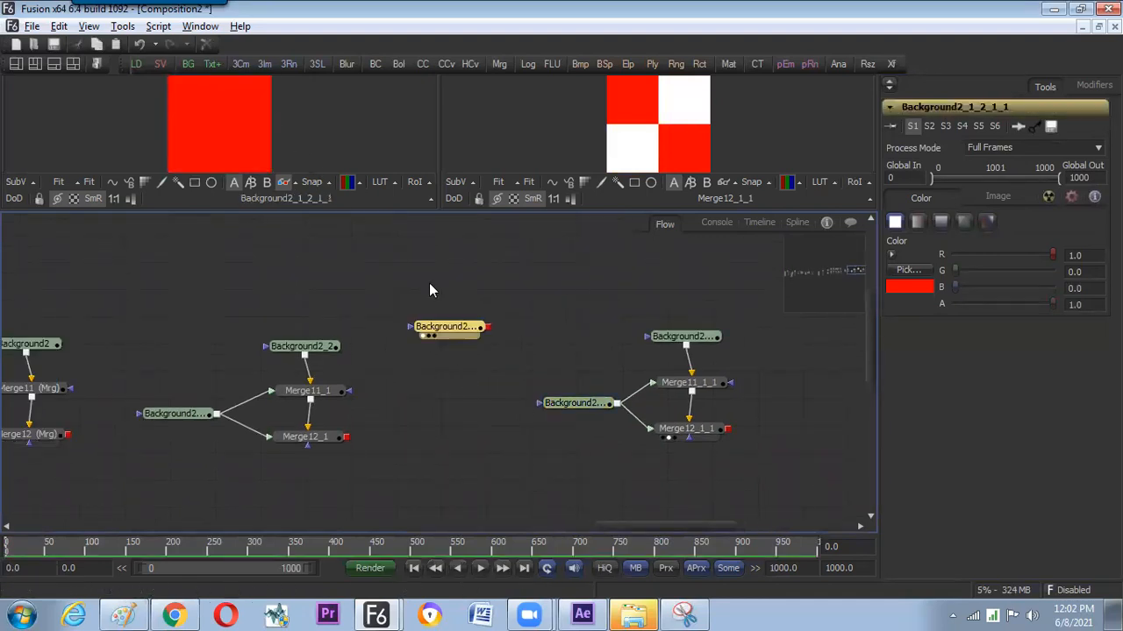
drag(447, 331, 466, 304)
Paste another red background copy, show it in the first viewer, and make it yellow by setting green to 1.0.
click(411, 340)
key(ctrl+v)
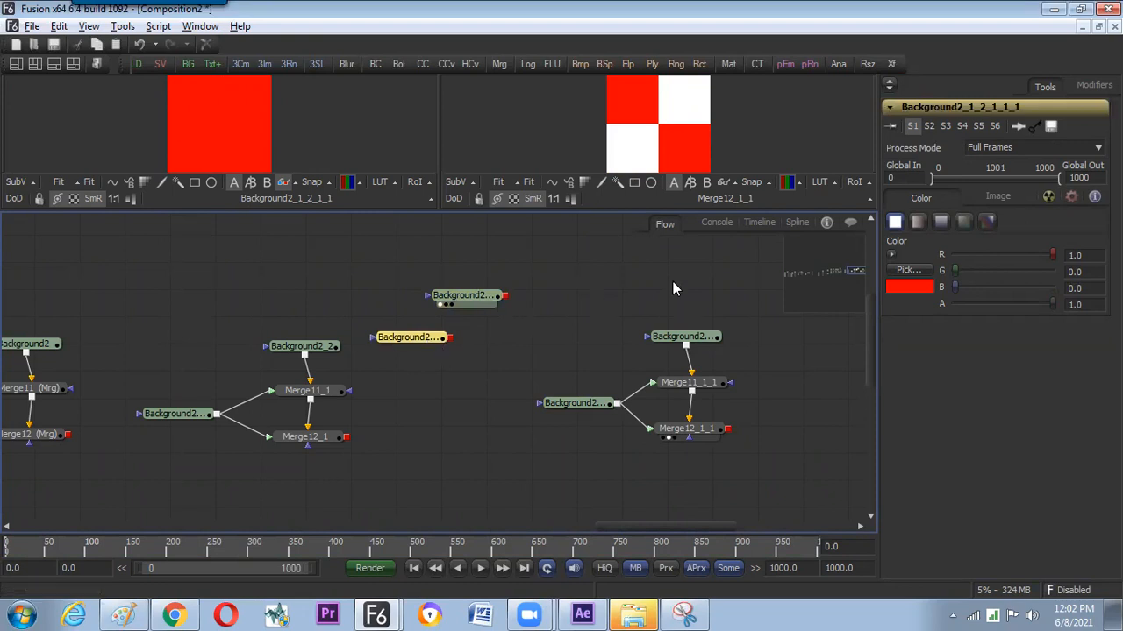
drag(400, 334, 403, 338)
key(1)
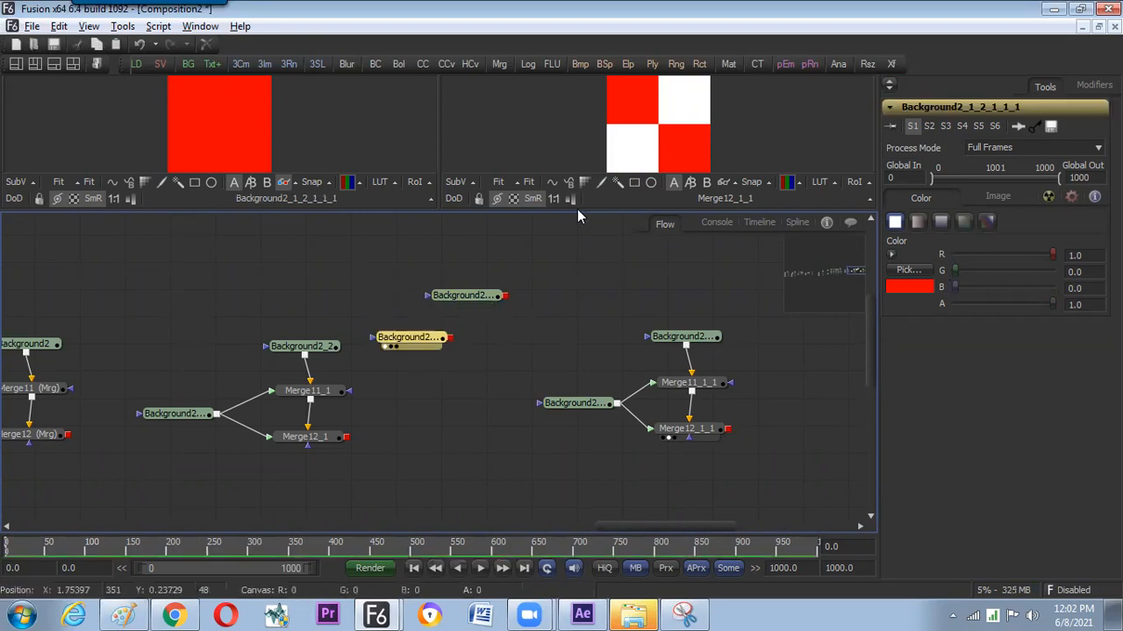
drag(955, 271, 1060, 271)
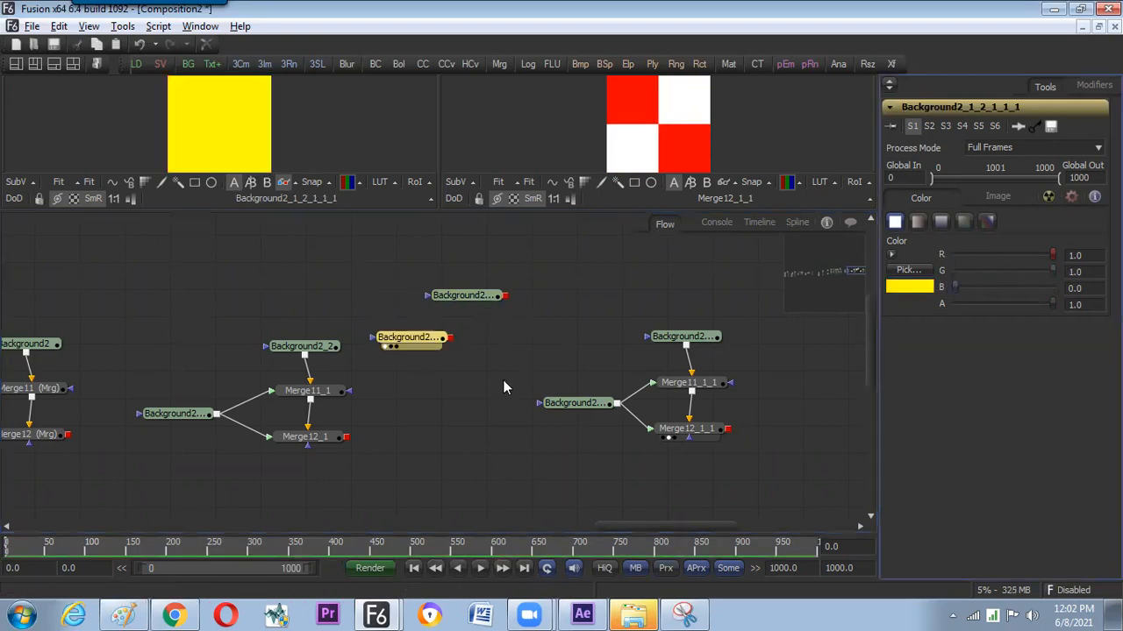
Compare the new red and yellow backgrounds by showing each in turn in the first viewer.
drag(483, 295, 231, 133)
click(429, 339)
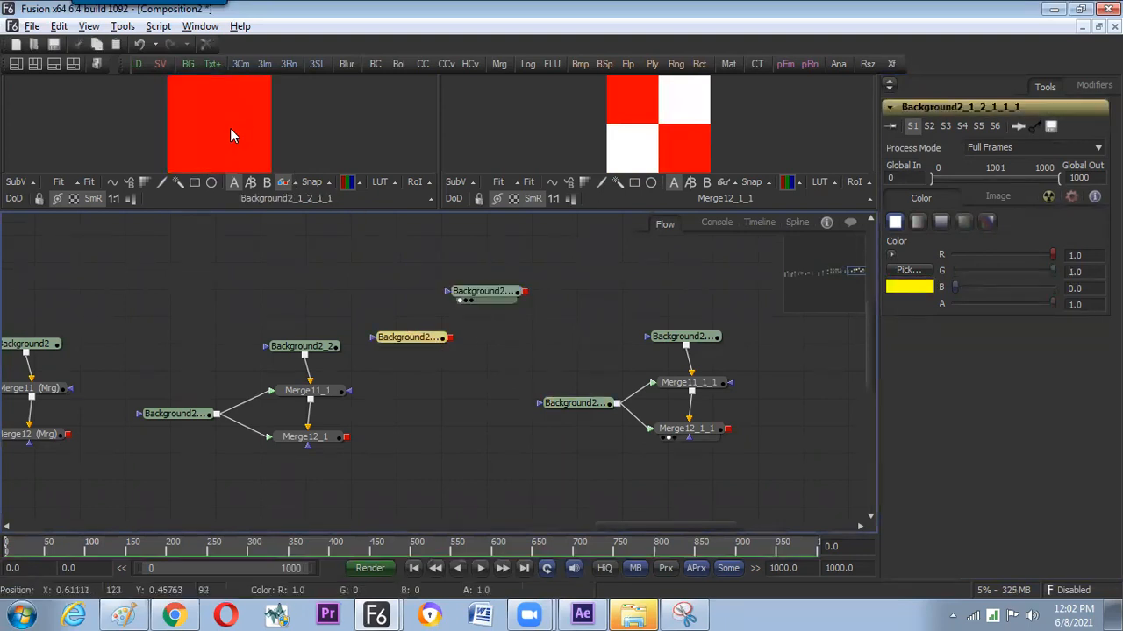
drag(278, 128, 283, 166)
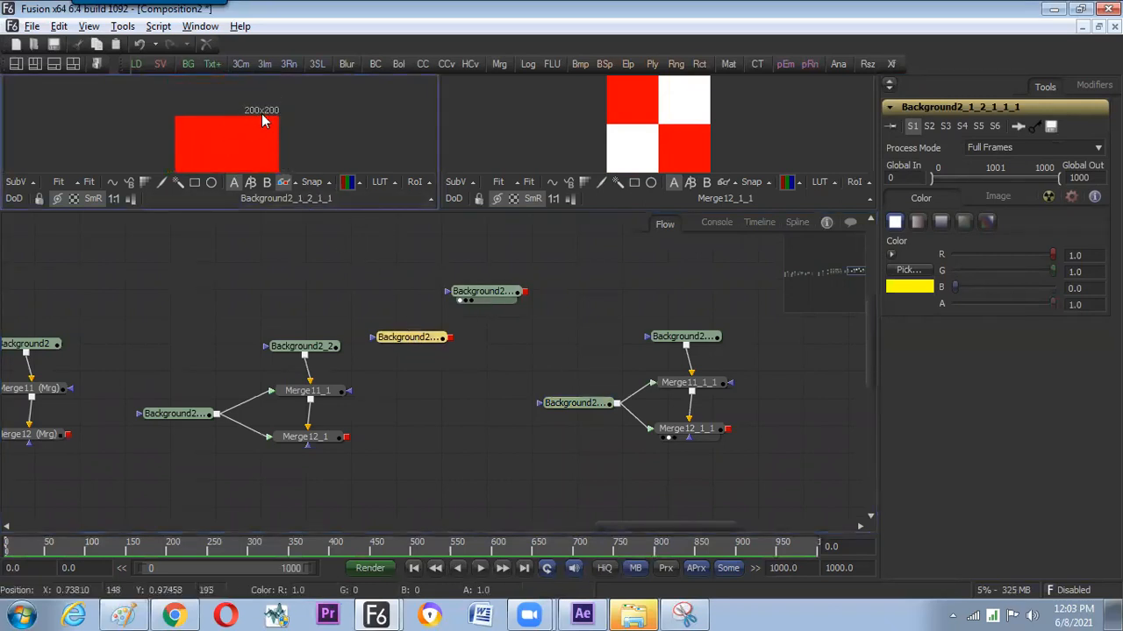
drag(419, 347, 258, 113)
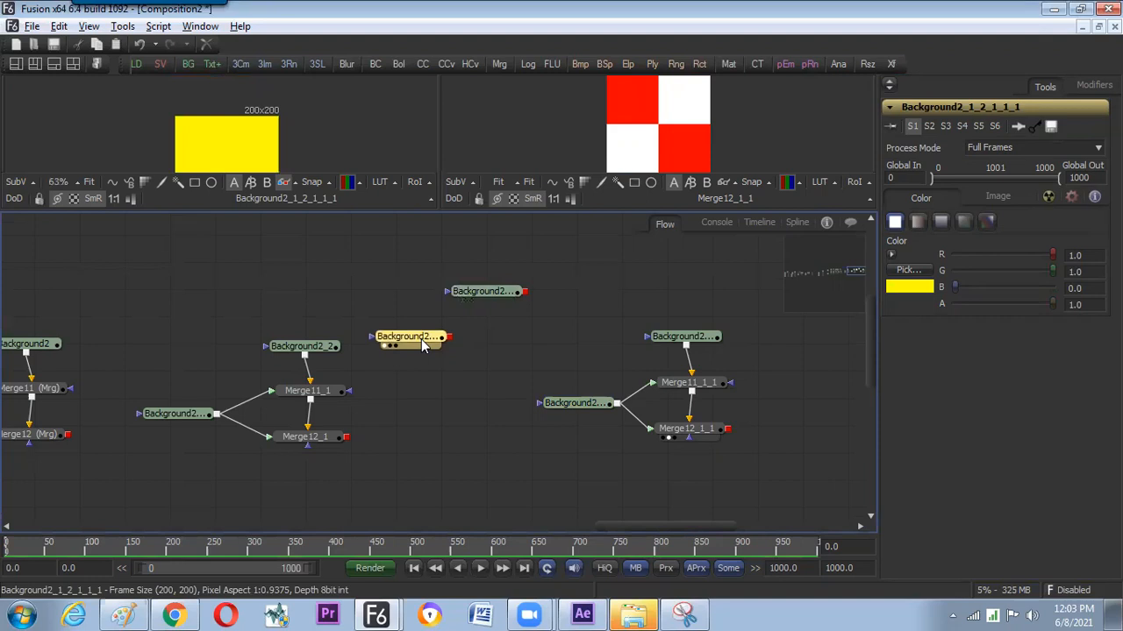
Halve the yellow background's width and height to 100 each.
click(1013, 197)
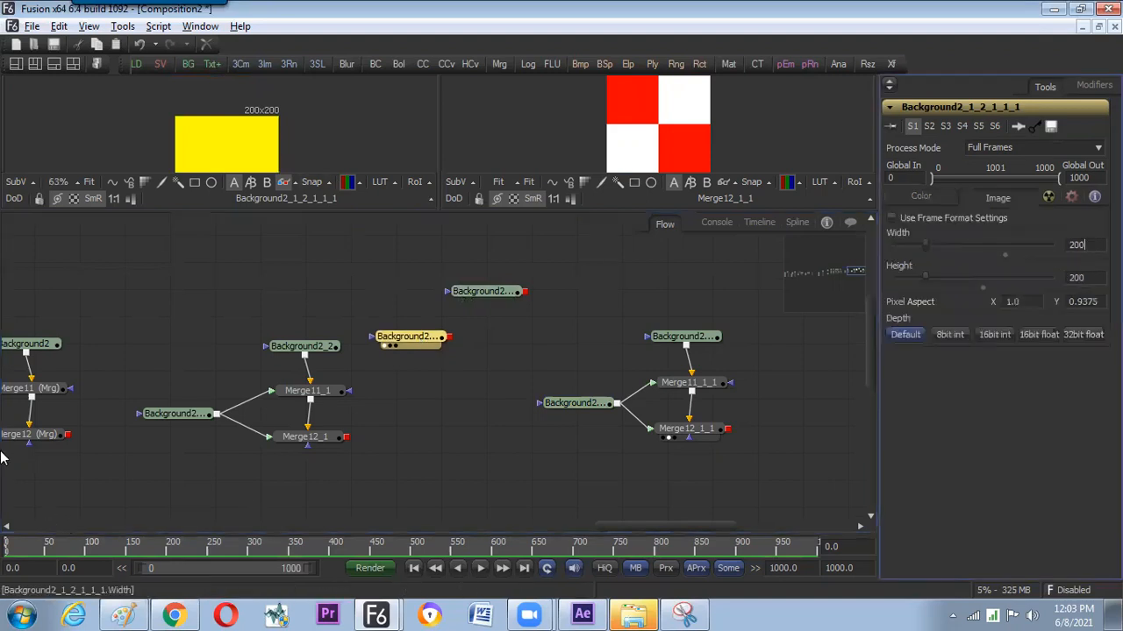
key(Tab)
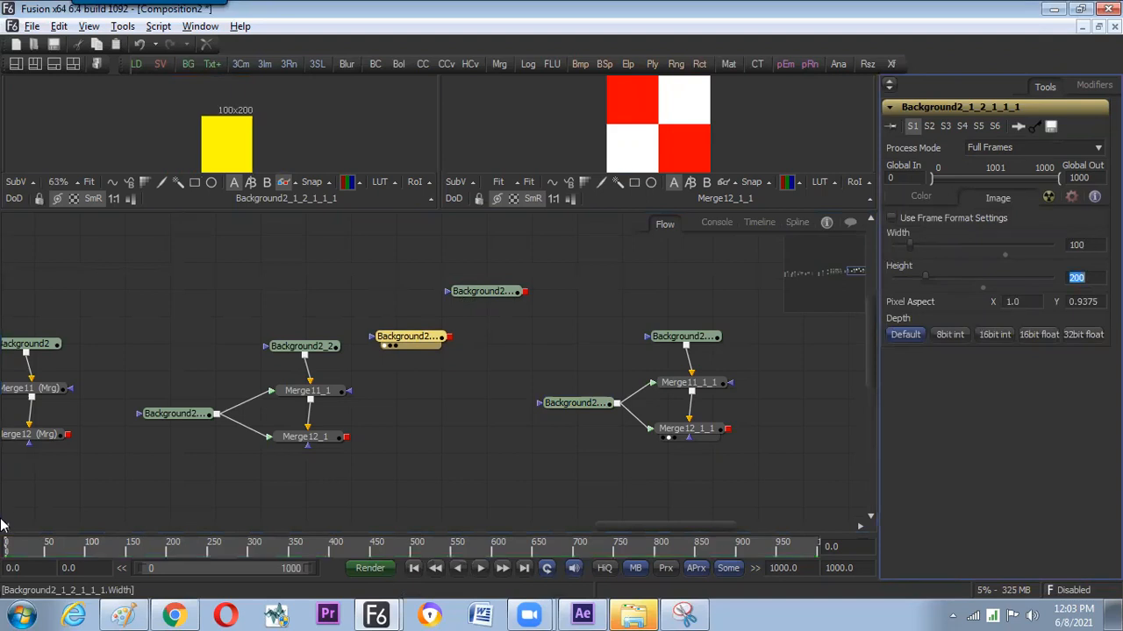
text(/2)
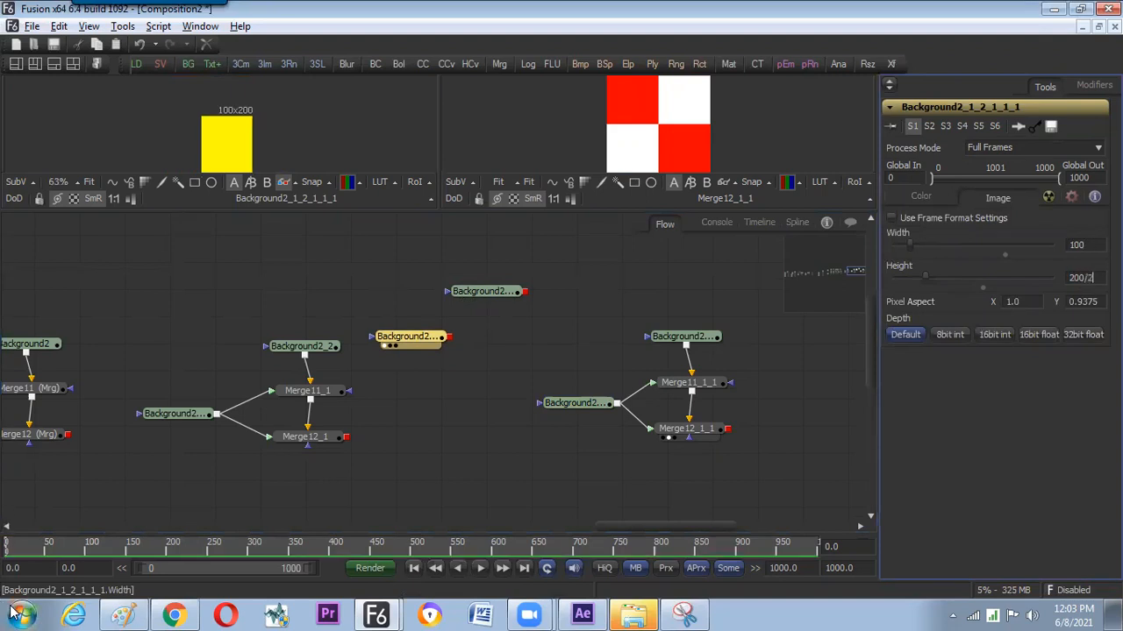
key(Tab)
Merge the yellow background over the new red one, arrange the nodes, and fit the merge result in the first viewer.
drag(450, 336, 525, 293)
drag(521, 344, 540, 350)
drag(500, 294, 529, 291)
drag(427, 344, 441, 348)
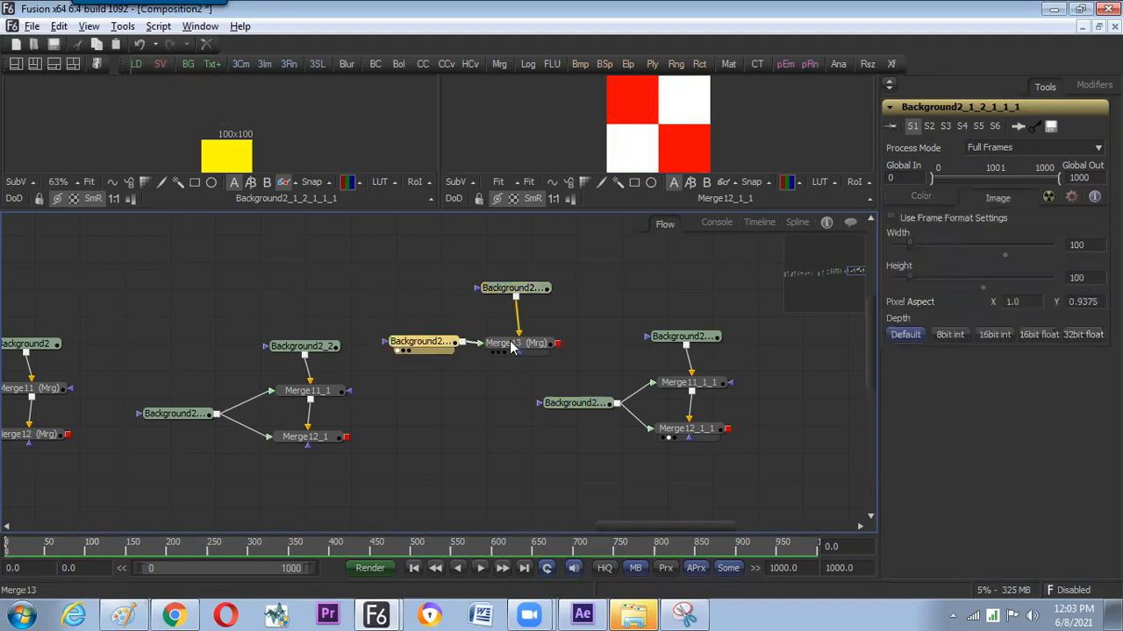
drag(517, 343, 298, 145)
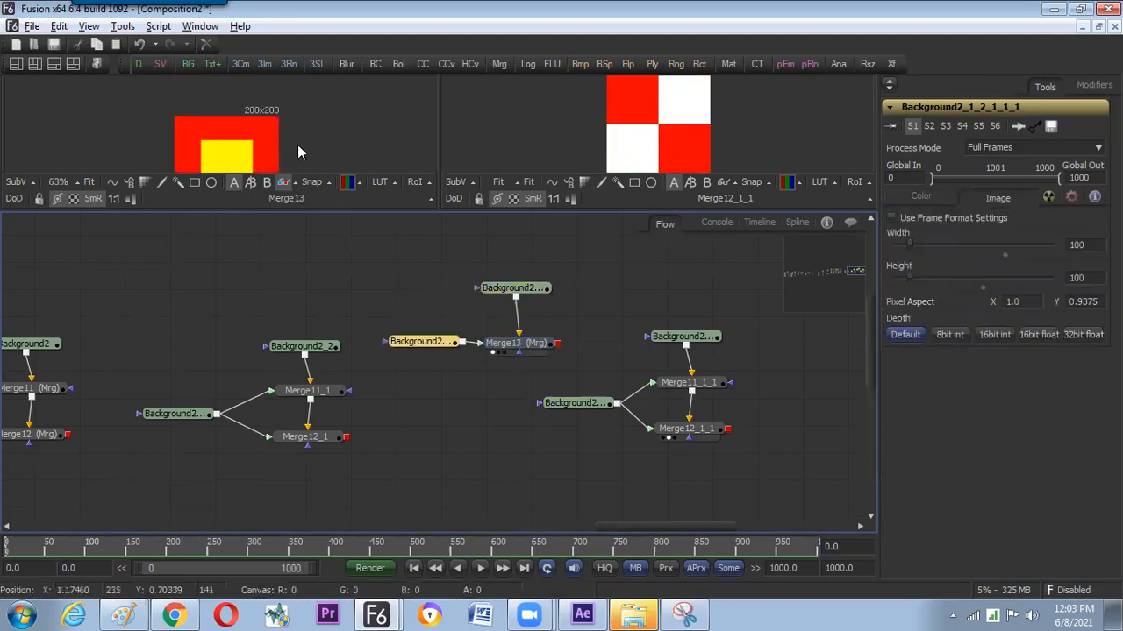
click(91, 181)
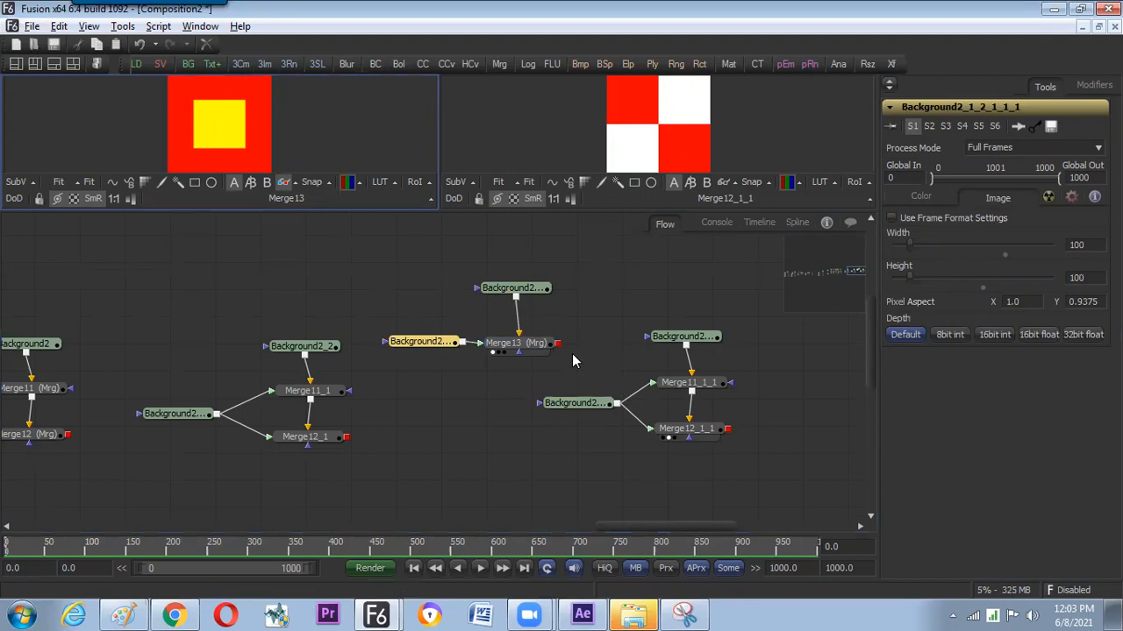
Connect Merge13 to the foreground of Merge11_1_1 and Merge12_1_1, replacing their shared red background, and move that background aside.
drag(557, 343, 651, 393)
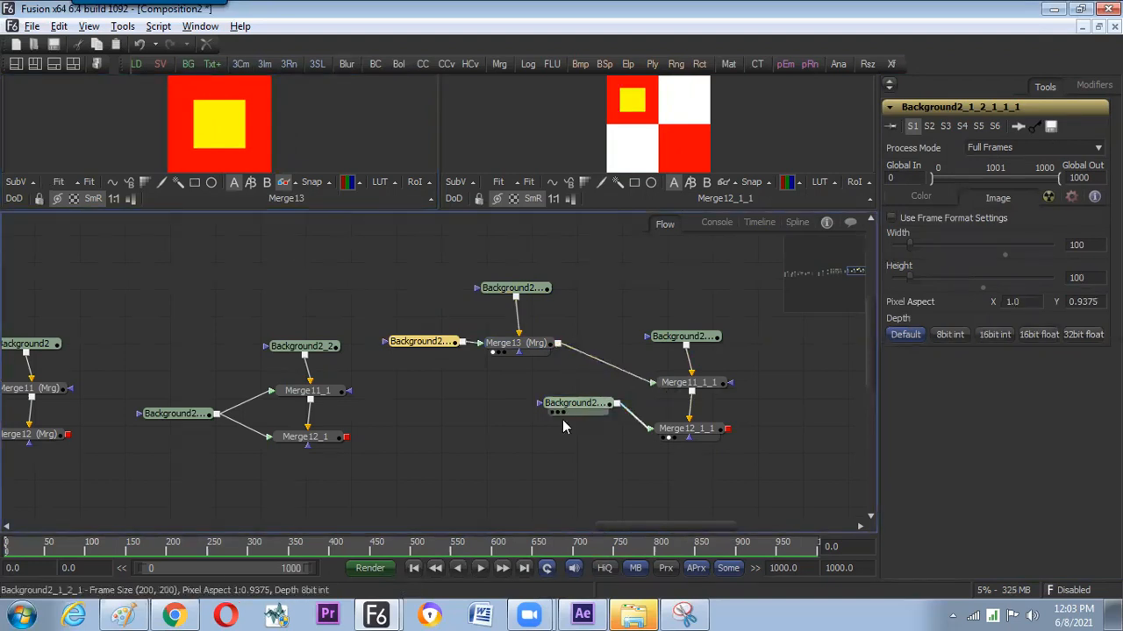
drag(566, 405, 502, 435)
drag(558, 344, 651, 430)
drag(536, 448, 520, 467)
Line up the white background and its two merges beside Merge13, and move the whole connected group farther right.
drag(653, 303, 721, 451)
drag(701, 428, 700, 370)
drag(632, 397, 646, 352)
click(664, 402)
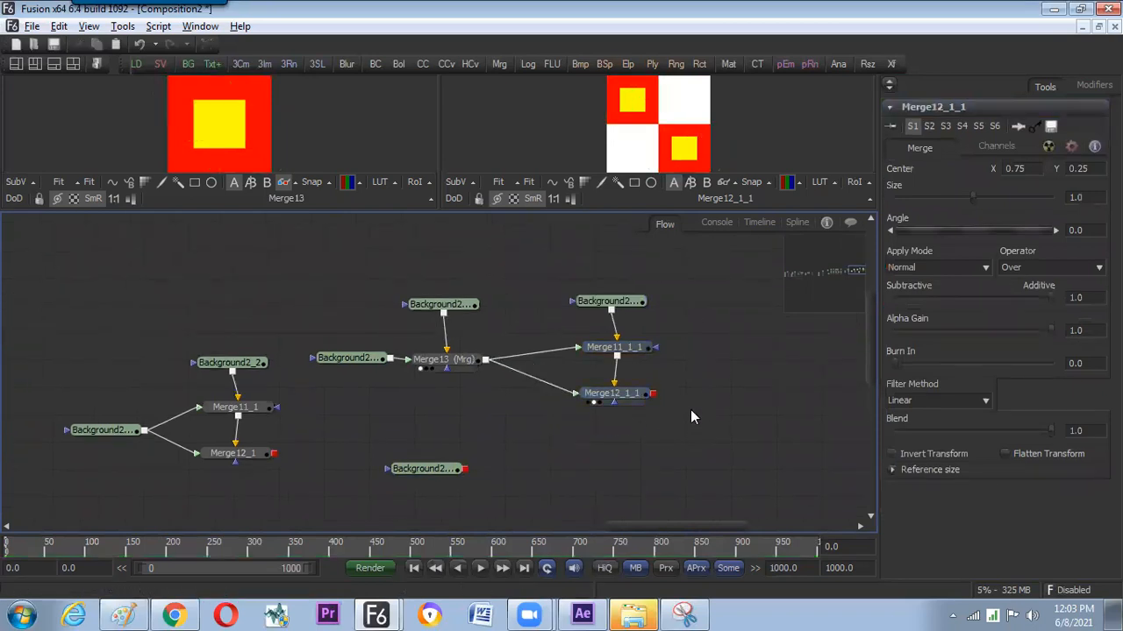
drag(322, 275, 640, 405)
drag(643, 395, 680, 391)
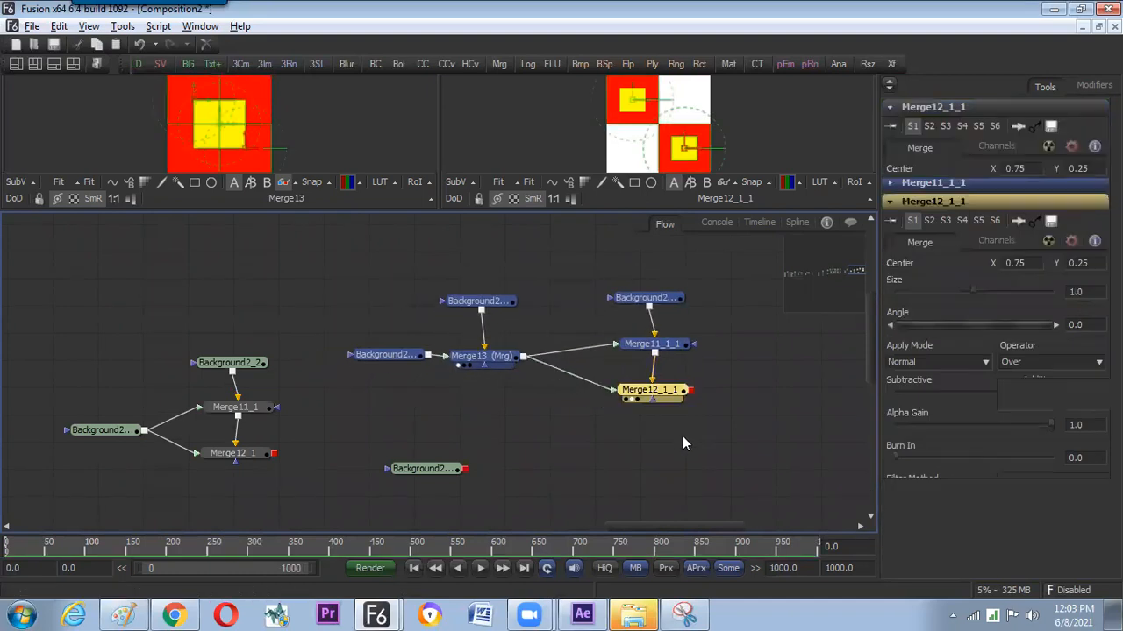
click(665, 441)
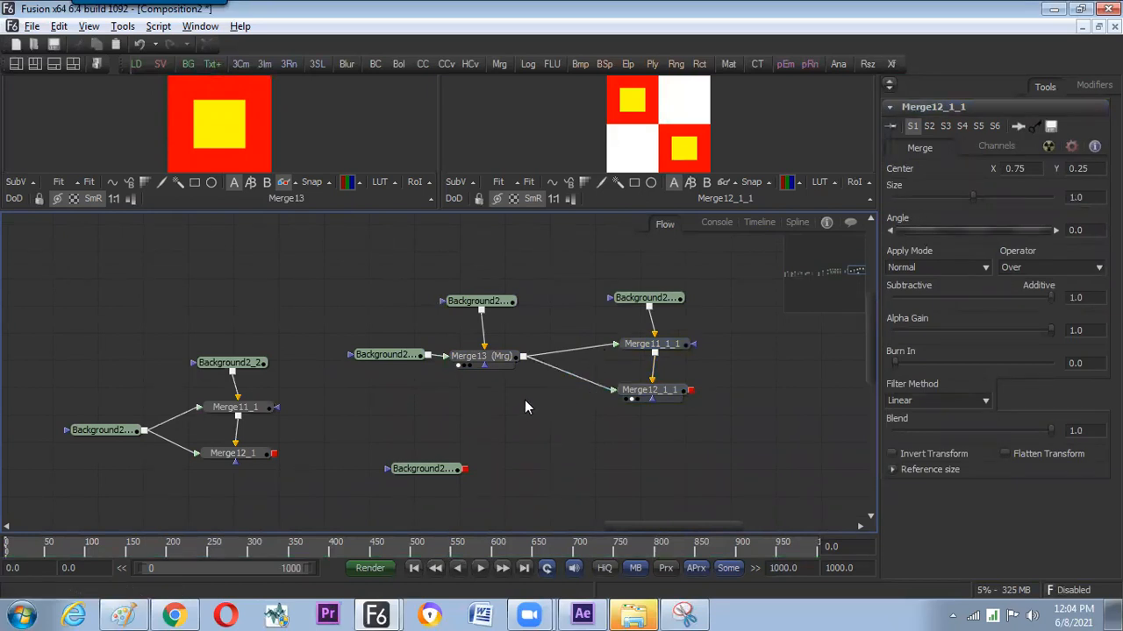
drag(383, 285, 481, 370)
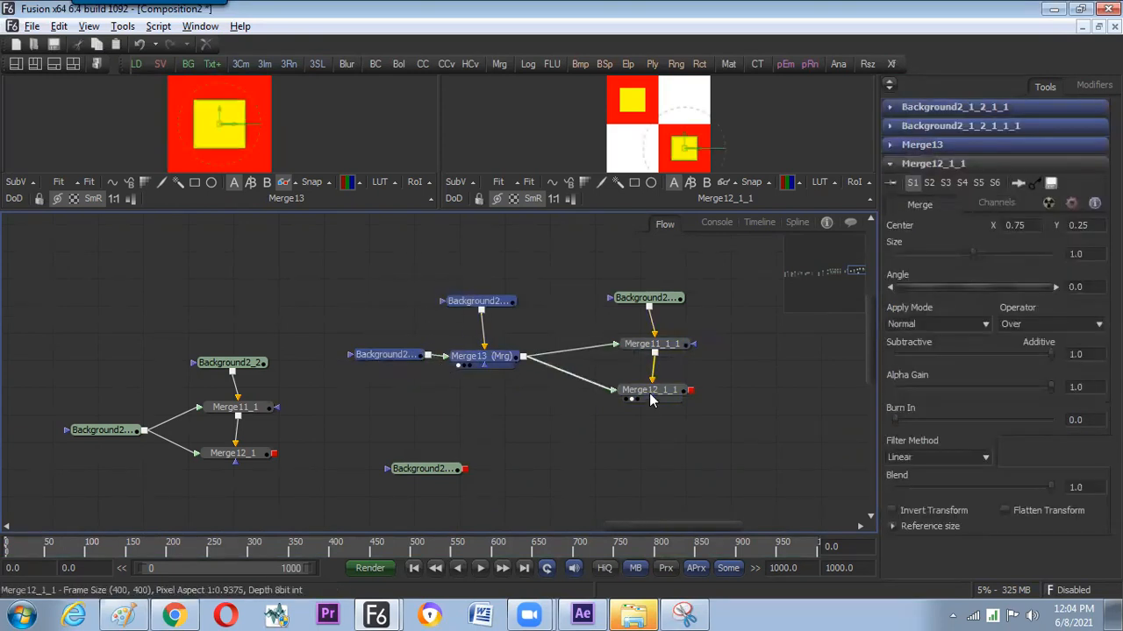
click(569, 434)
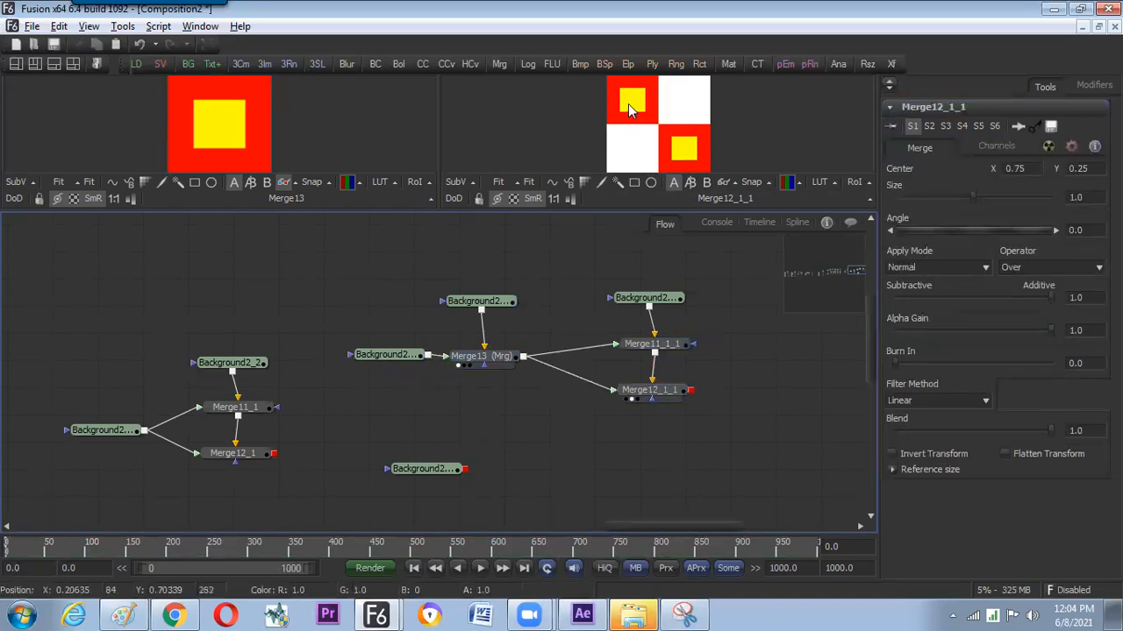
Move the yellow background away from Merge13 and paste a copy of it below.
drag(393, 357, 357, 354)
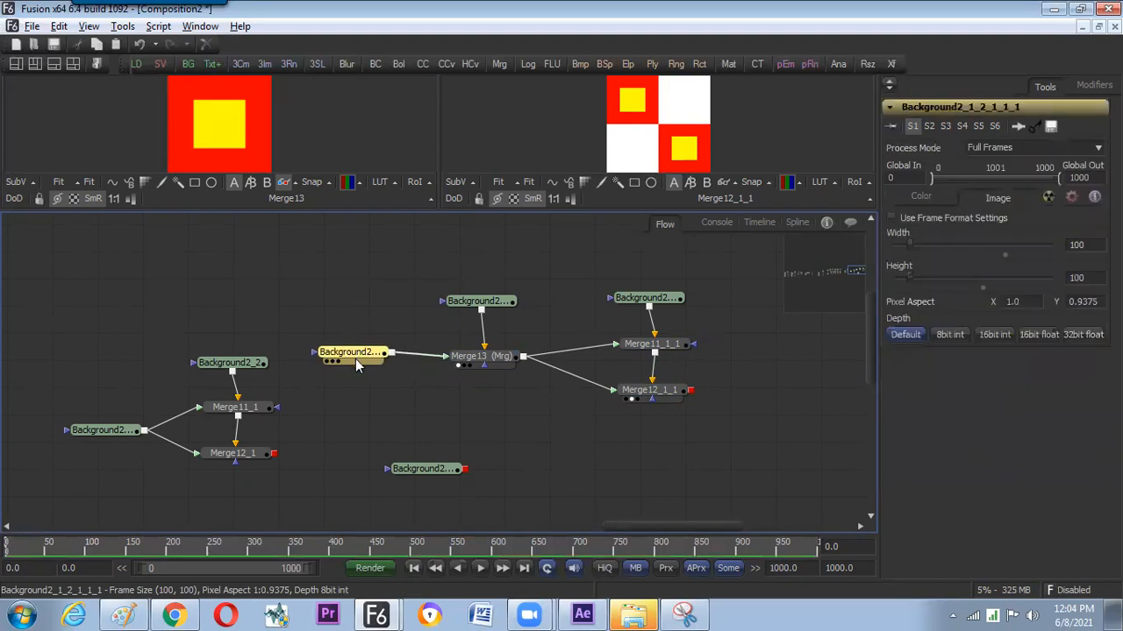
click(316, 418)
key(ctrl+v)
drag(347, 412, 356, 397)
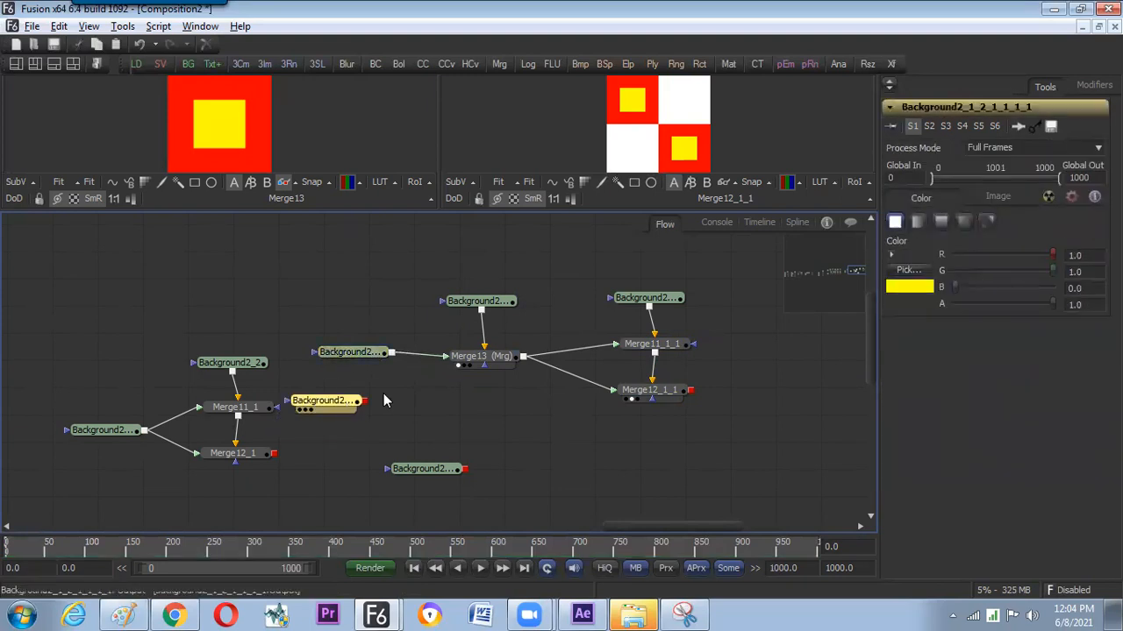
Halve the copied yellow background's width and height to 50 each.
click(999, 197)
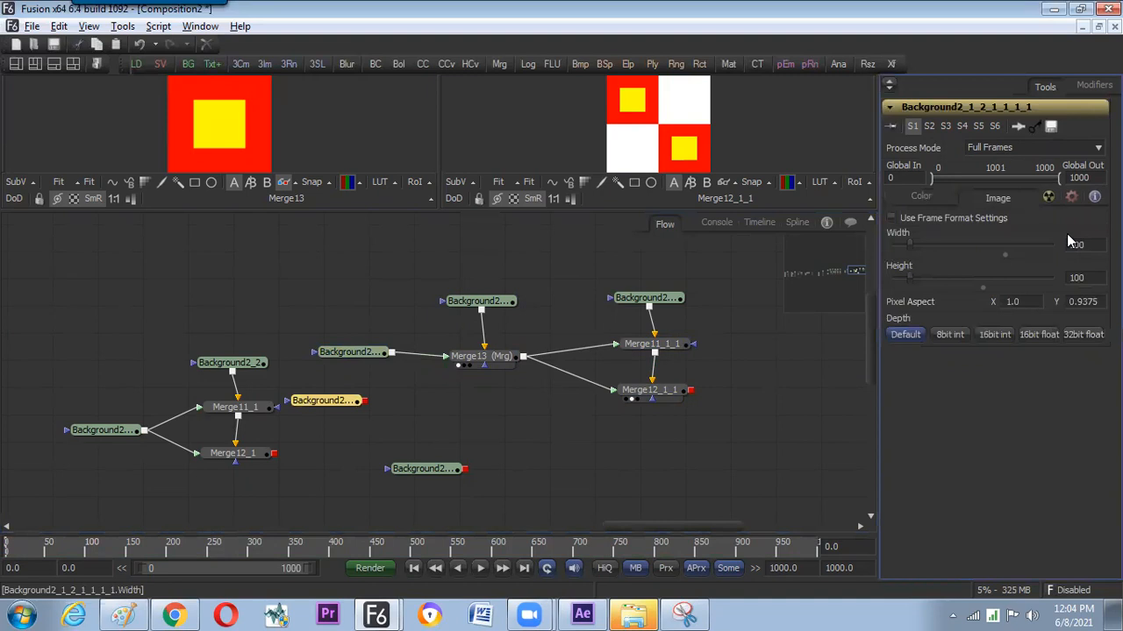
text(100/2)
key(Tab)
text(100/2)
key(Tab)
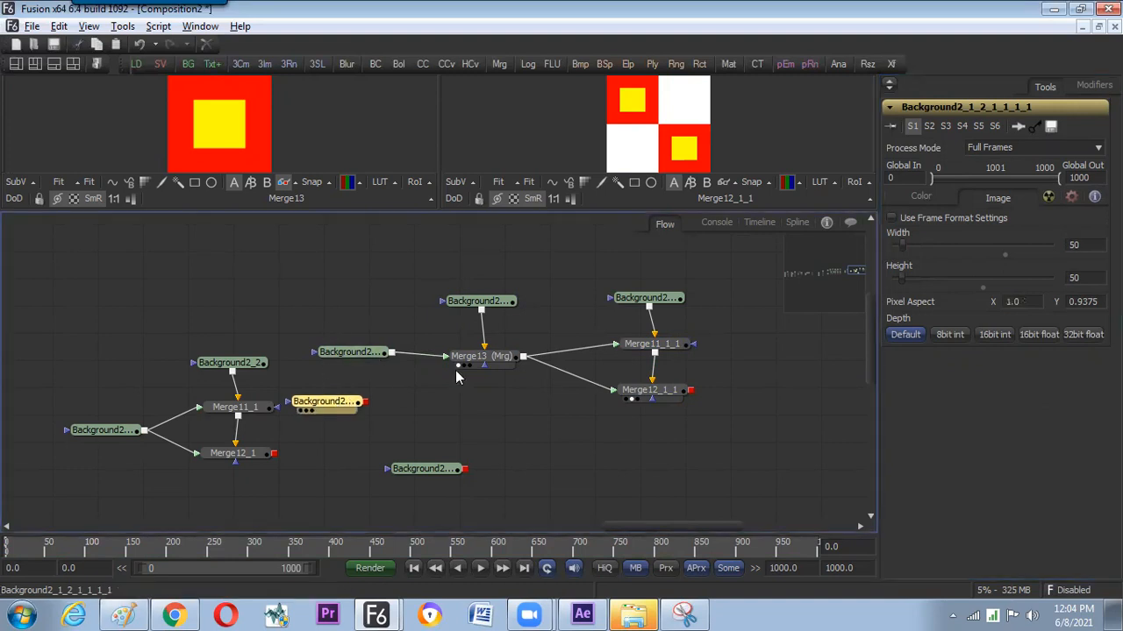
Turn the 50 by 50 background black by lowering its color value to 0.0.
click(940, 194)
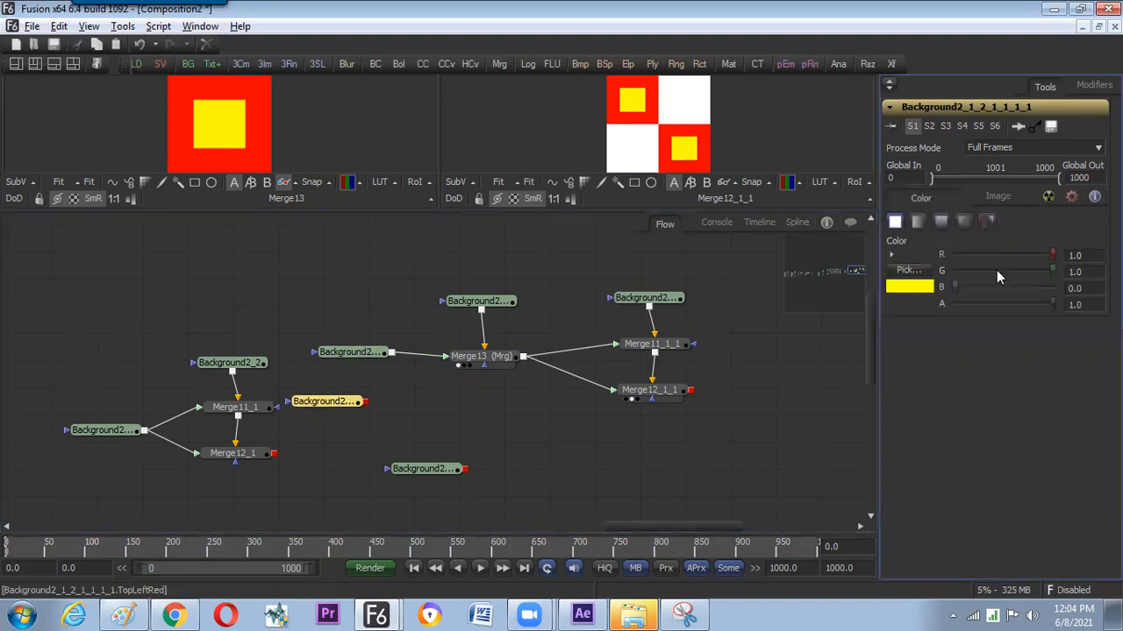
click(891, 254)
drag(1037, 263, 1038, 429)
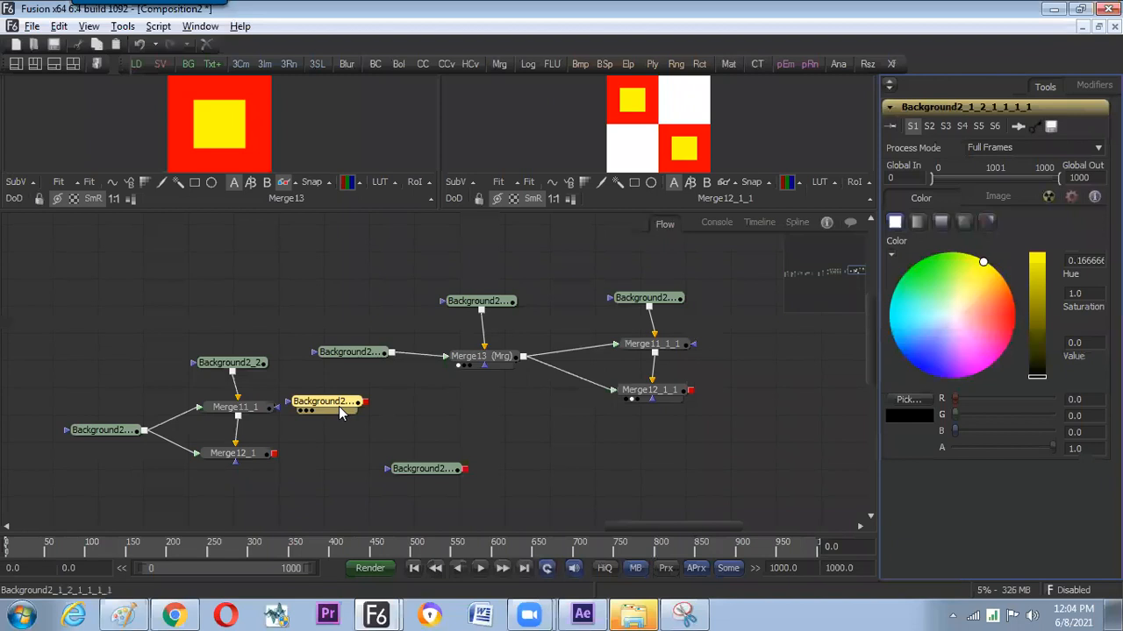
Move the Merge13 node tree to the right to make room, and show the black background in the first viewer.
drag(281, 400, 225, 401)
drag(252, 263, 667, 488)
drag(296, 355, 430, 317)
click(414, 380)
drag(416, 387, 201, 145)
drag(424, 375, 392, 383)
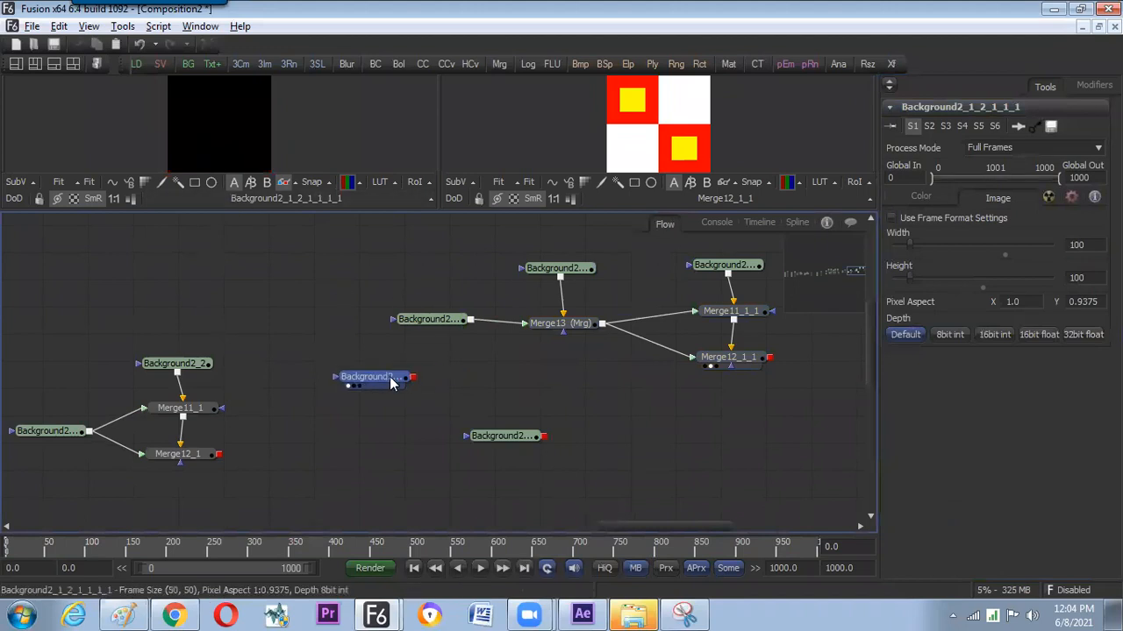
drag(438, 322, 423, 321)
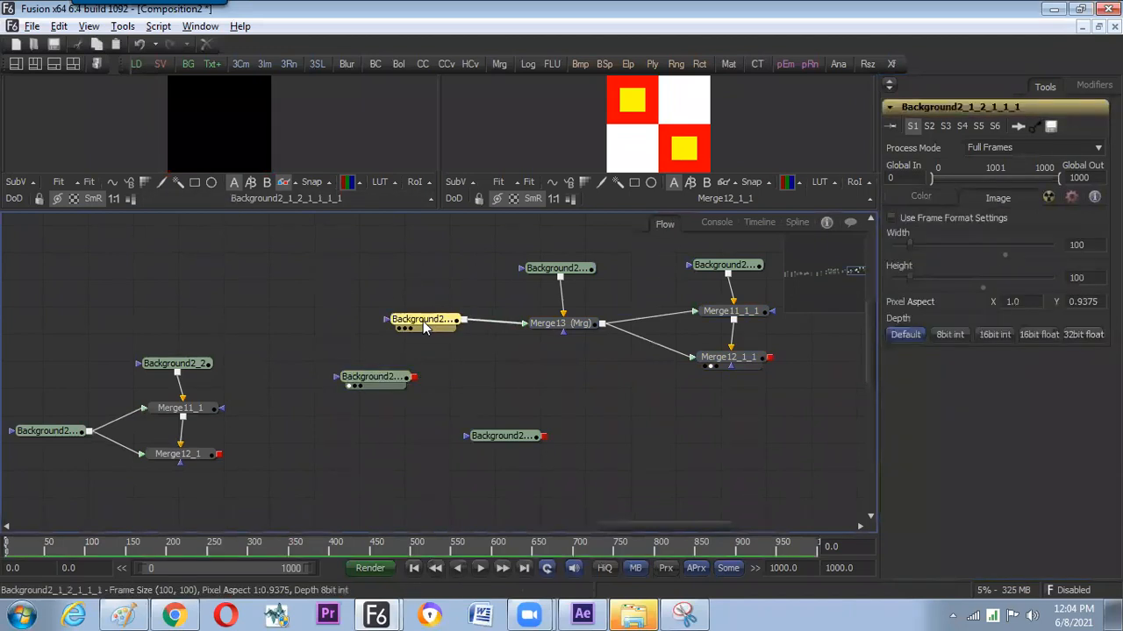
Merge the black background over the yellow one feeding Merge13, and line up the new merge with its two backgrounds.
drag(396, 379, 429, 317)
drag(330, 286, 457, 400)
drag(465, 379, 442, 326)
click(451, 349)
drag(409, 266, 438, 263)
click(463, 396)
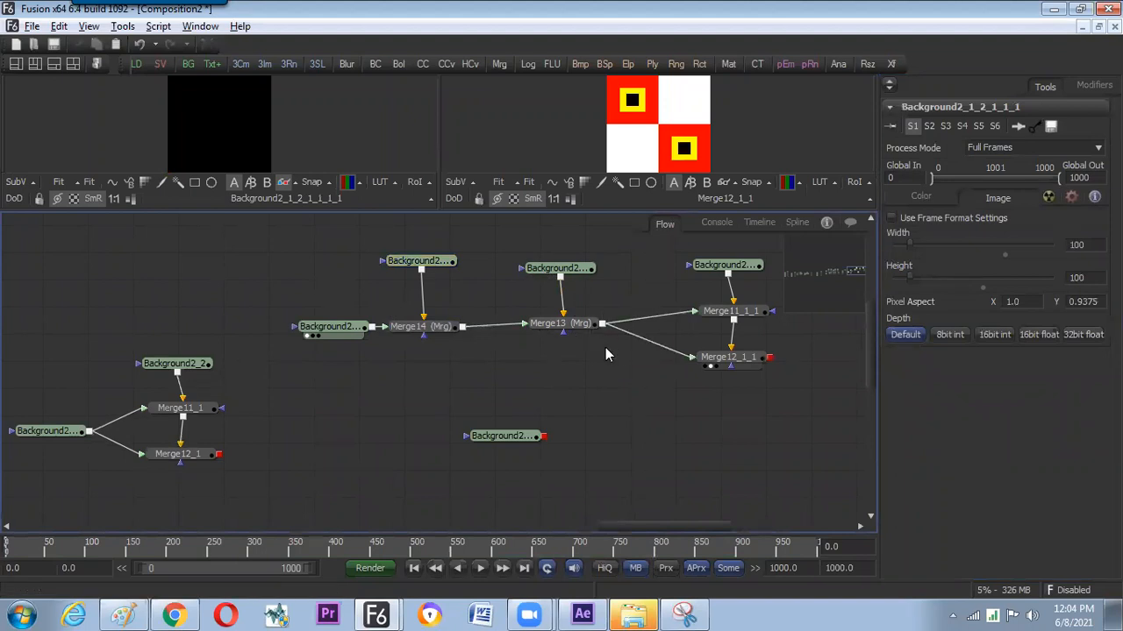
Move Merge11_1_1, Merge12_1_1 and their background farther from Merge13, and show Merge14 followed by Merge13 in the first viewer.
drag(606, 348, 483, 386)
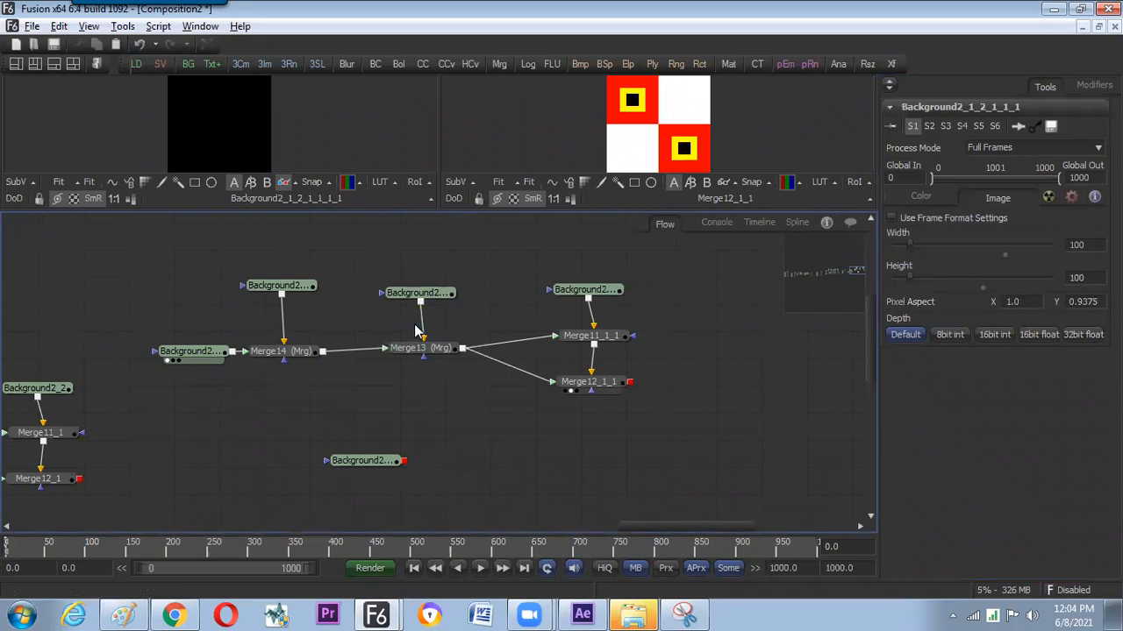
drag(570, 254, 630, 365)
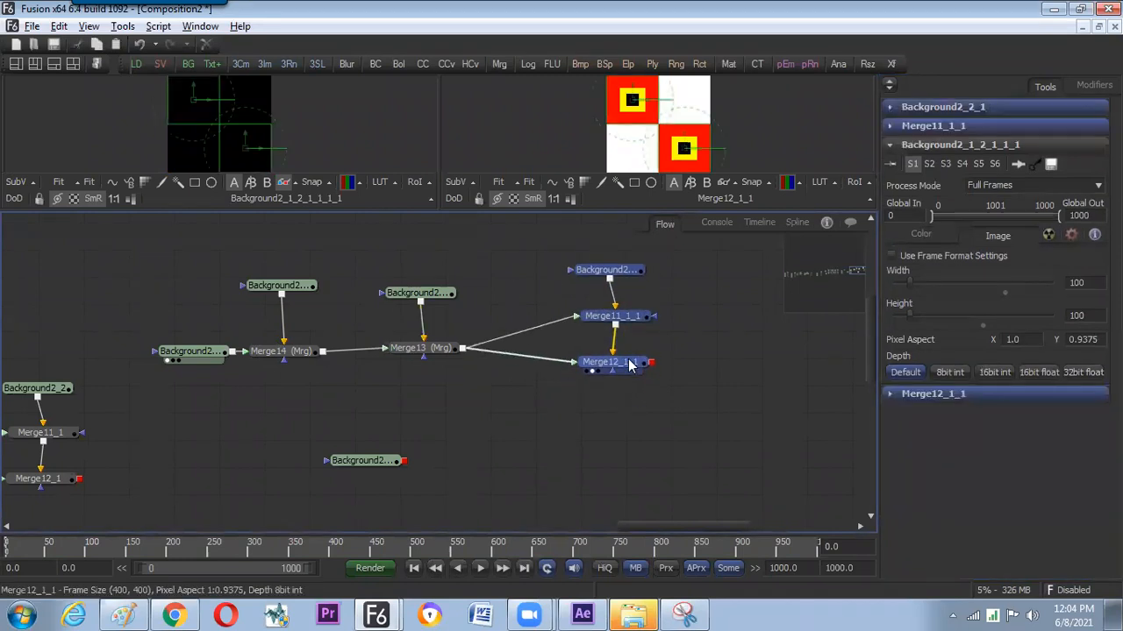
click(591, 457)
drag(281, 350, 276, 158)
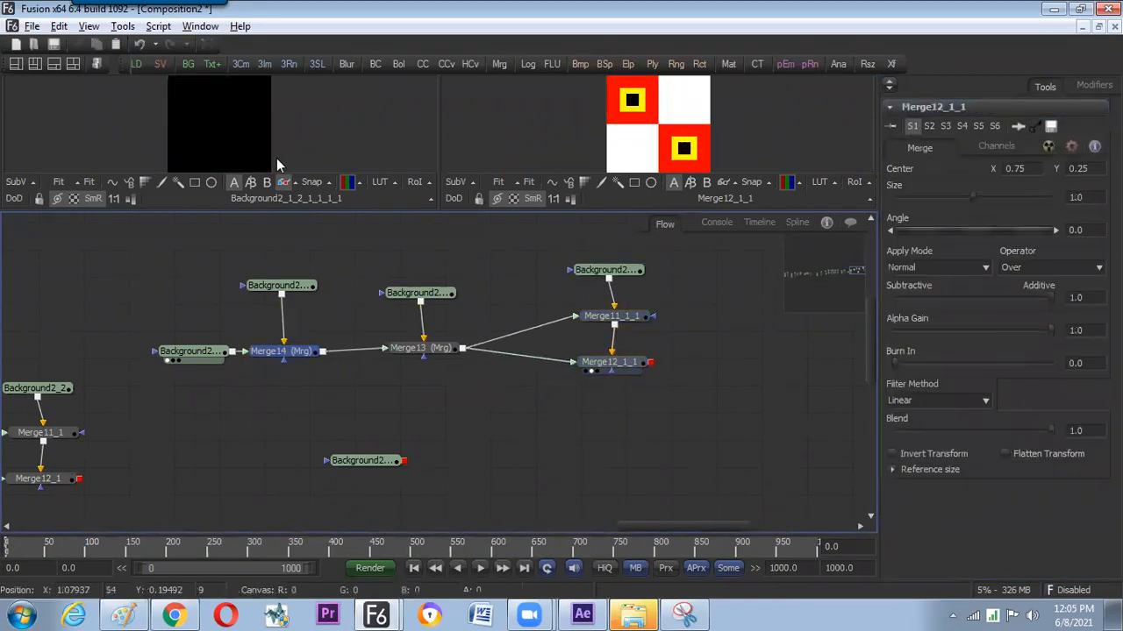
drag(449, 349, 289, 135)
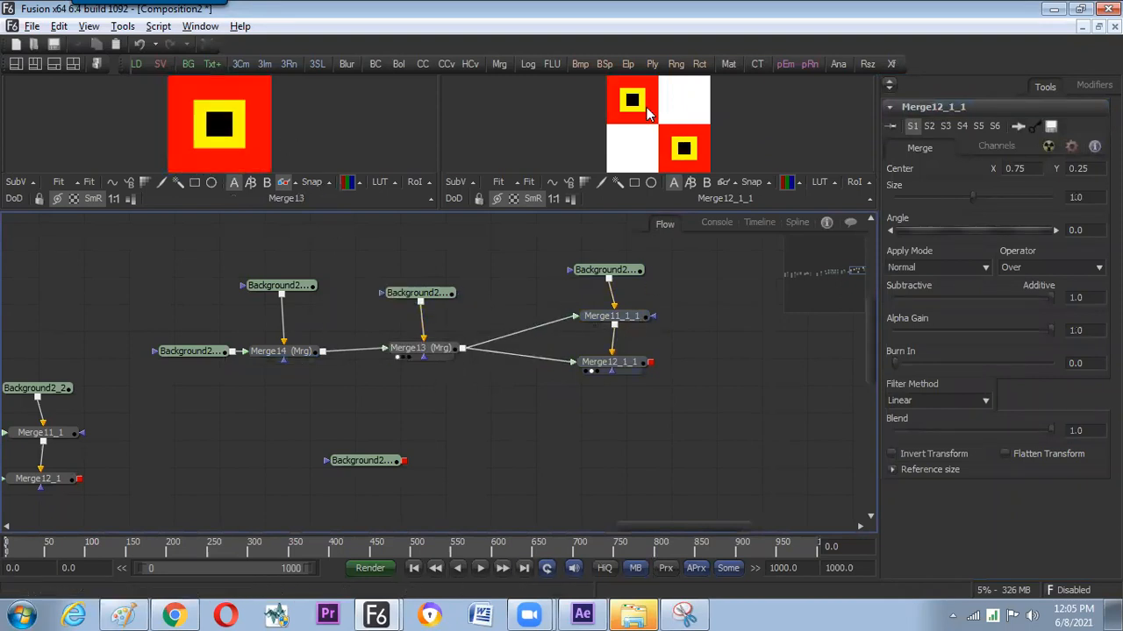
drag(615, 386, 640, 365)
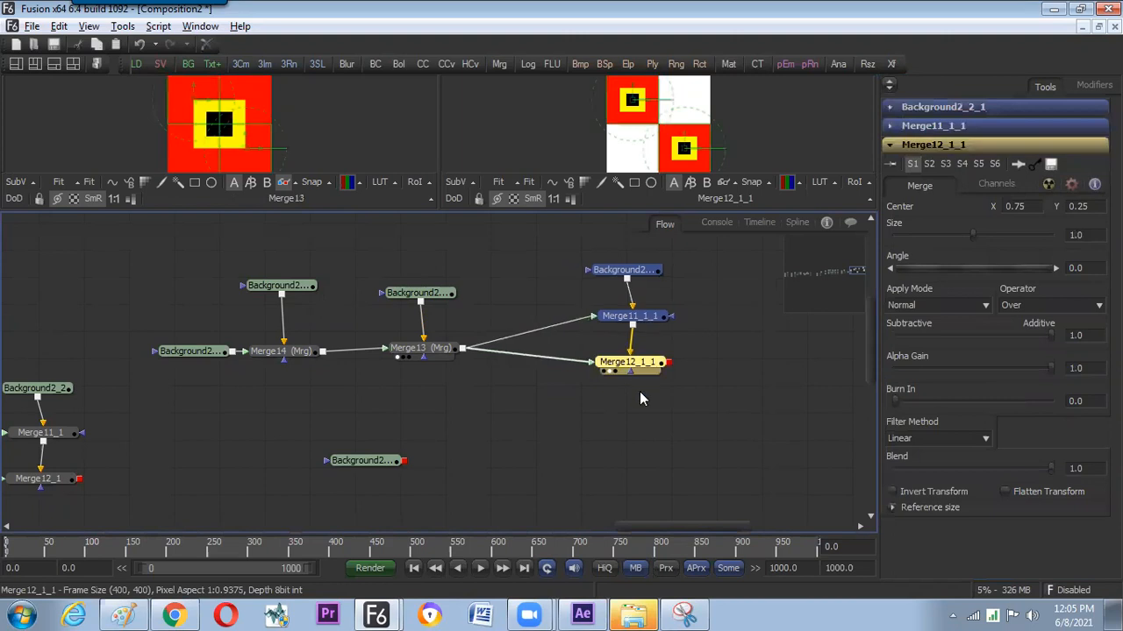
click(623, 419)
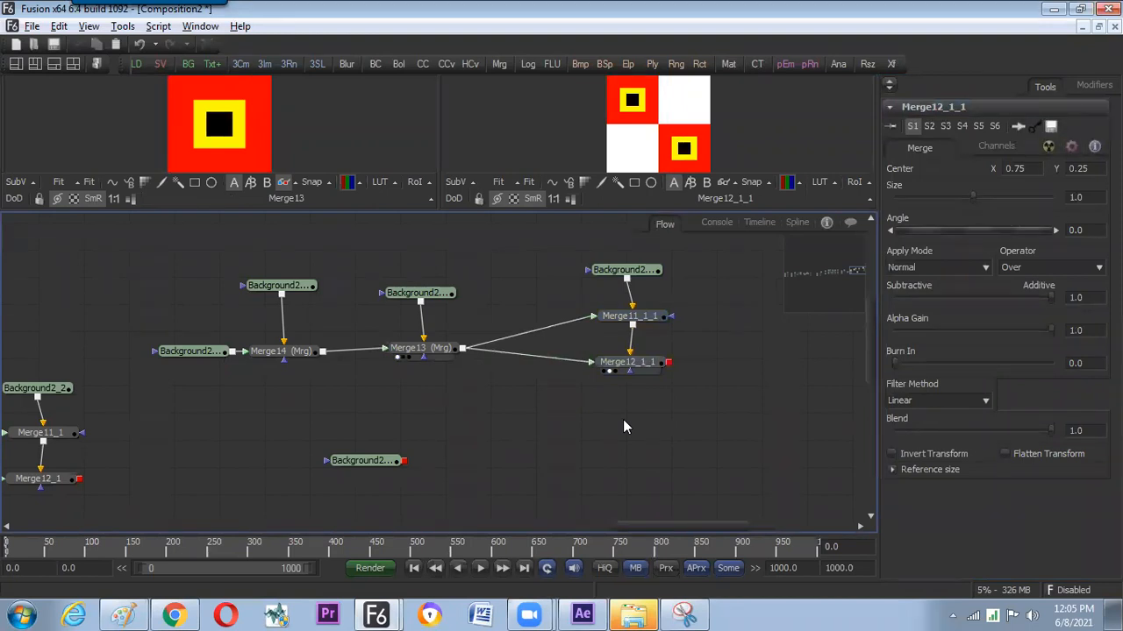
Return to the first node tree of the composition and show Merge5 in the first viewer.
scroll(658, 524, left, 10)
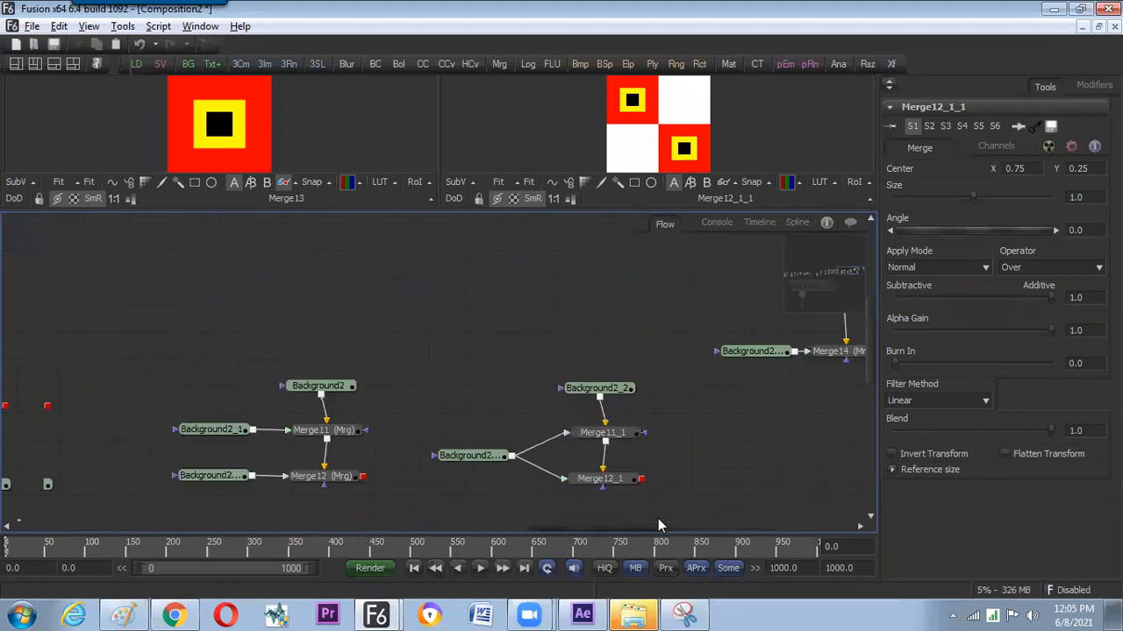
scroll(658, 524, left, 10)
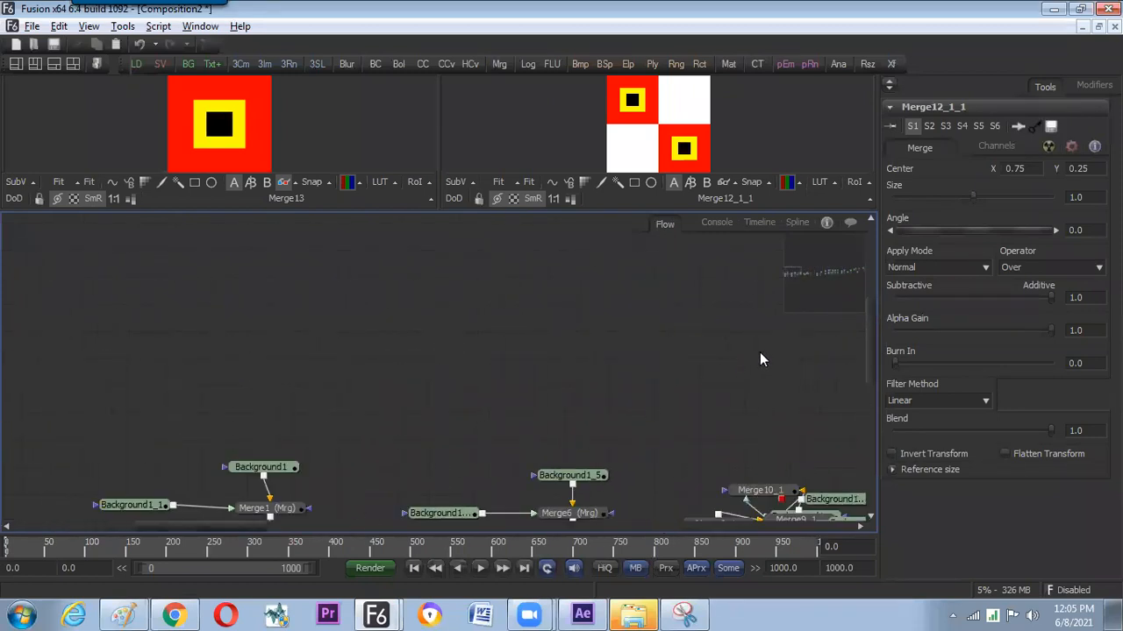
drag(871, 348, 864, 405)
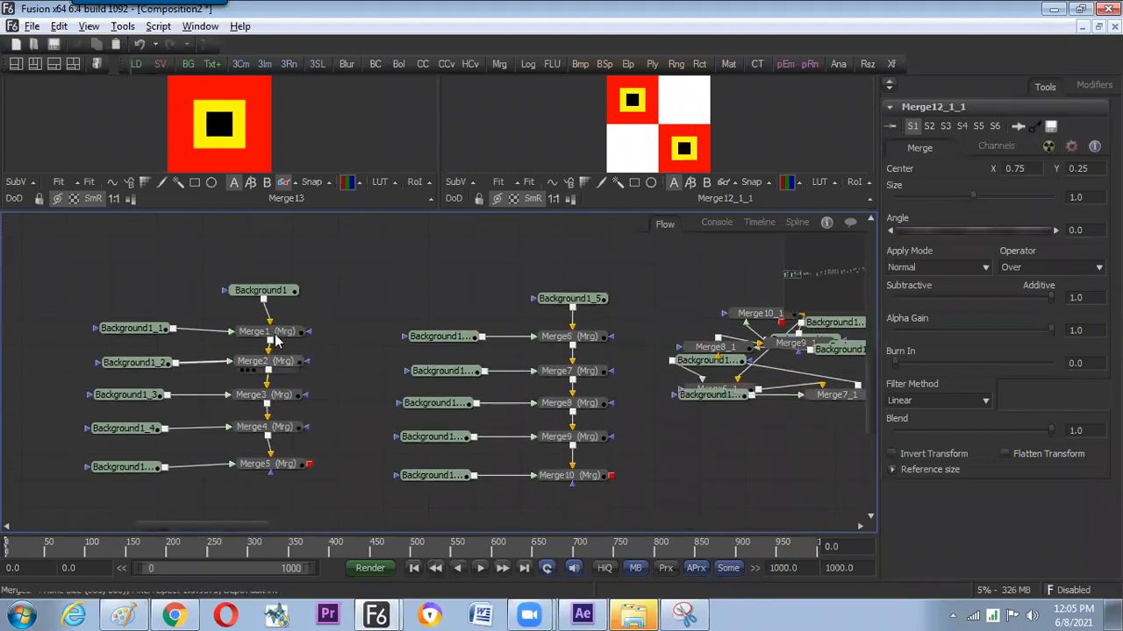
drag(302, 464, 258, 167)
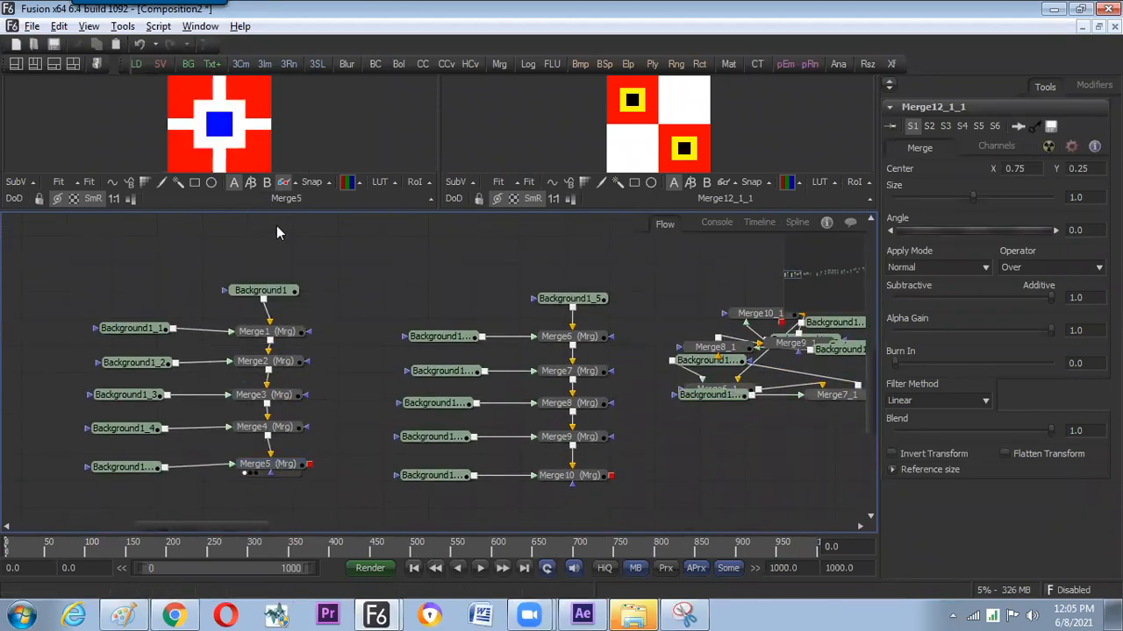
Examine the Merge6 to Merge10 column and its tangled and rearranged copies along the flow.
drag(385, 312, 334, 311)
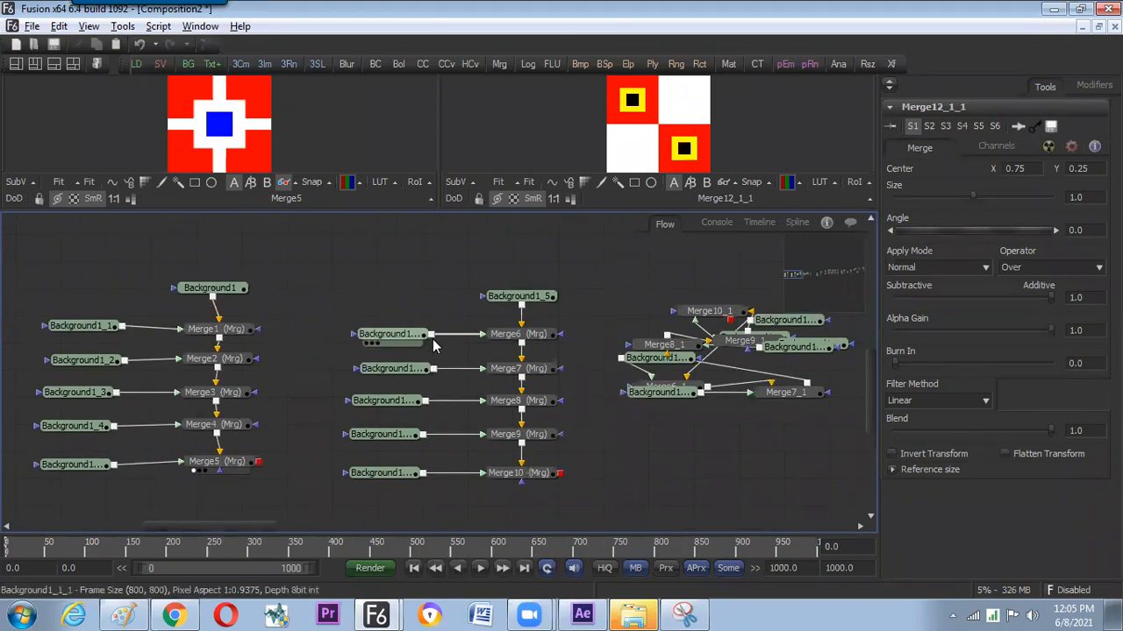
scroll(415, 369, down, 1)
scroll(415, 369, down, 1)
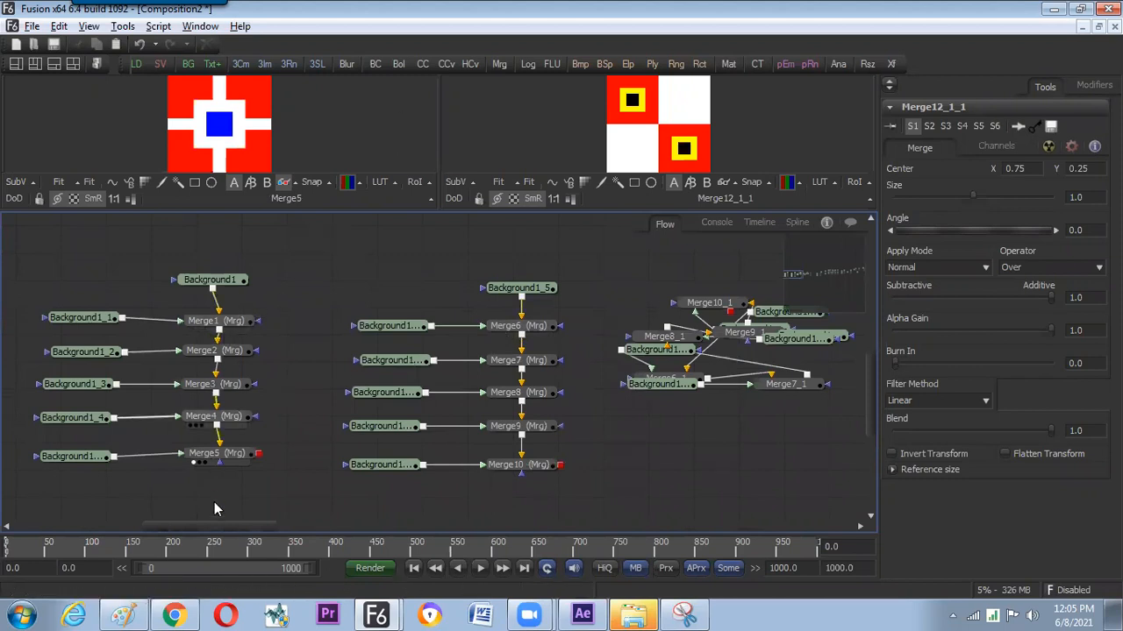
drag(400, 390, 29, 438)
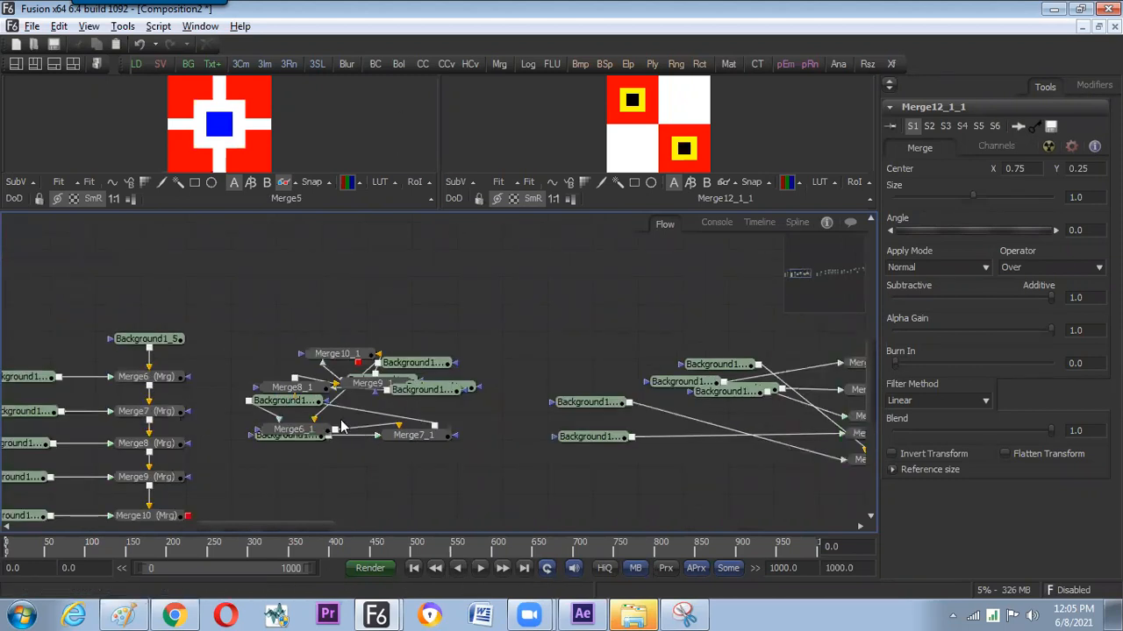
drag(343, 426, 300, 397)
drag(225, 289, 425, 427)
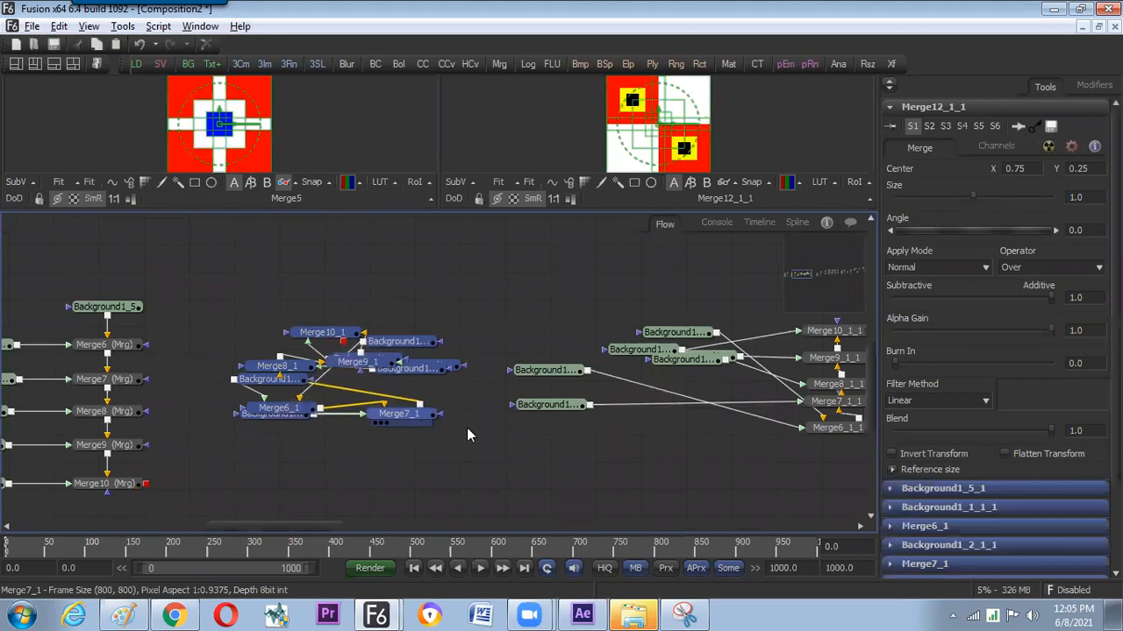
drag(563, 376, 418, 392)
mouse_move(778, 415)
mouse_down()
mouse_move(526, 405)
mouse_move(416, 438)
mouse_up()
mouse_move(487, 234)
mouse_down()
mouse_move(741, 456)
mouse_move(757, 457)
mouse_move(631, 427)
mouse_up()
drag(365, 458, 523, 437)
drag(632, 407, 363, 462)
click(387, 466)
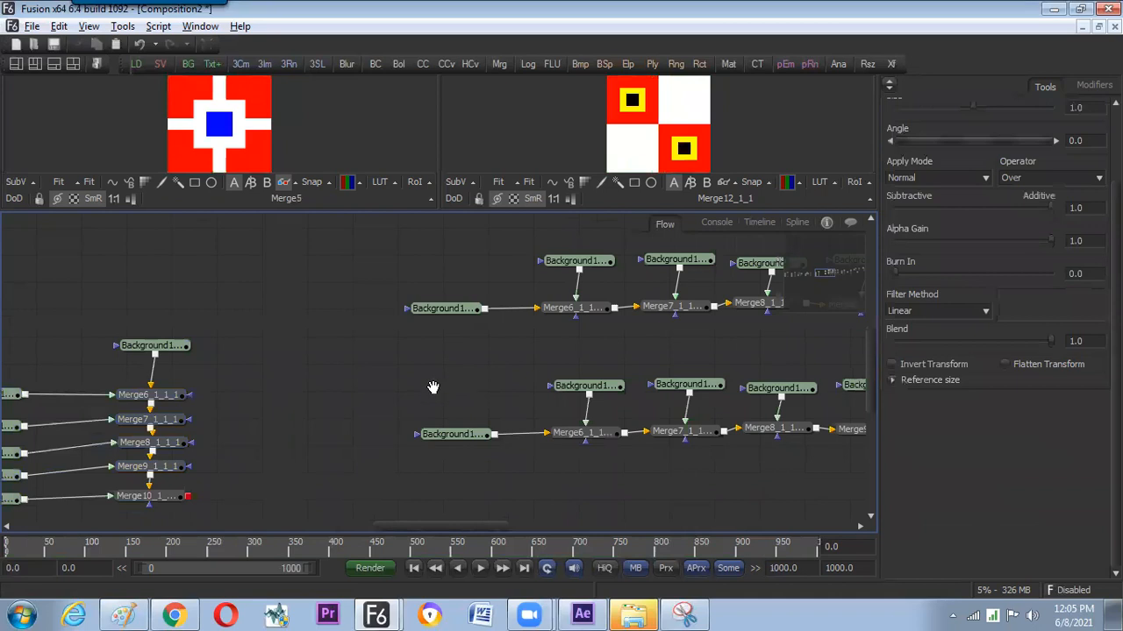
Show the final merge of the upper horizontal chain in the first viewer and that of the lower chain in the second.
drag(431, 386, 264, 433)
drag(384, 413, 287, 408)
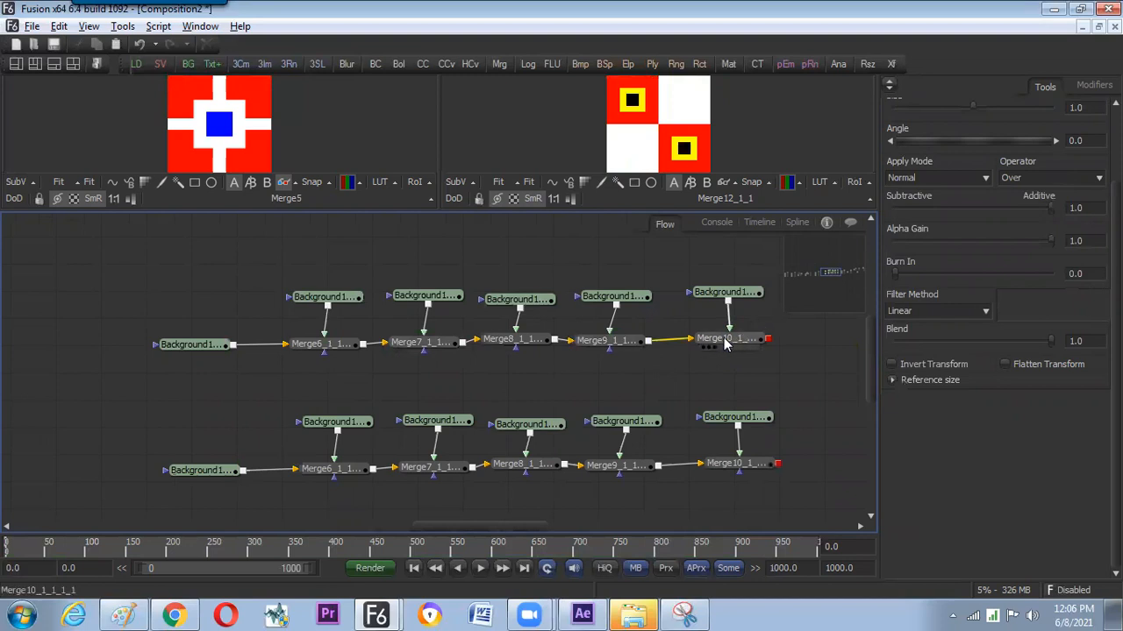
drag(727, 340, 249, 135)
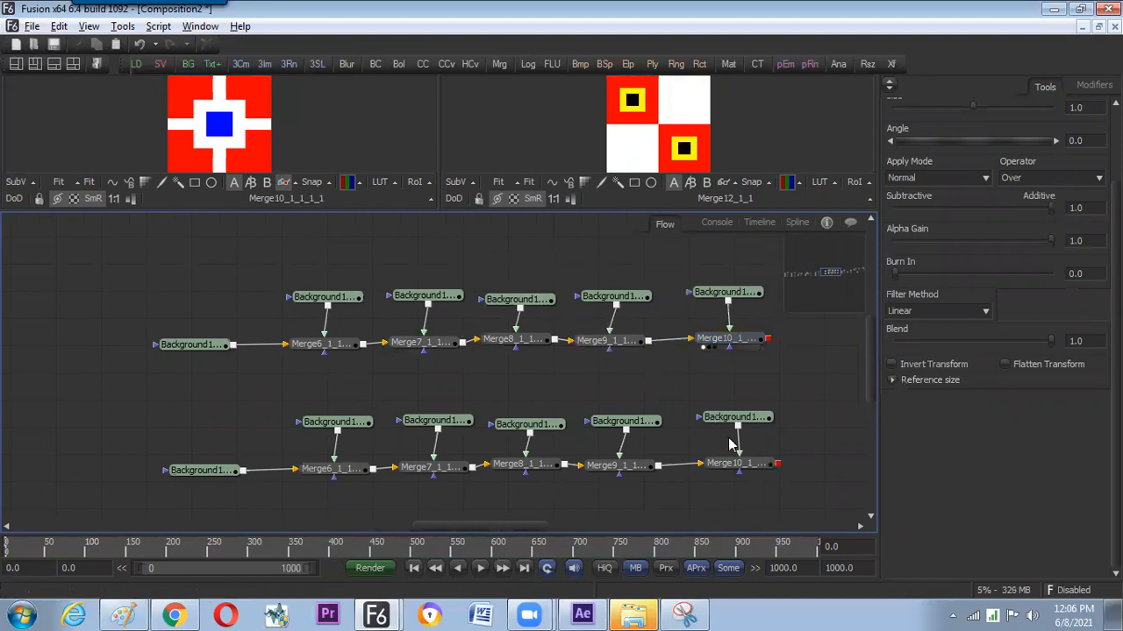
drag(745, 469, 657, 131)
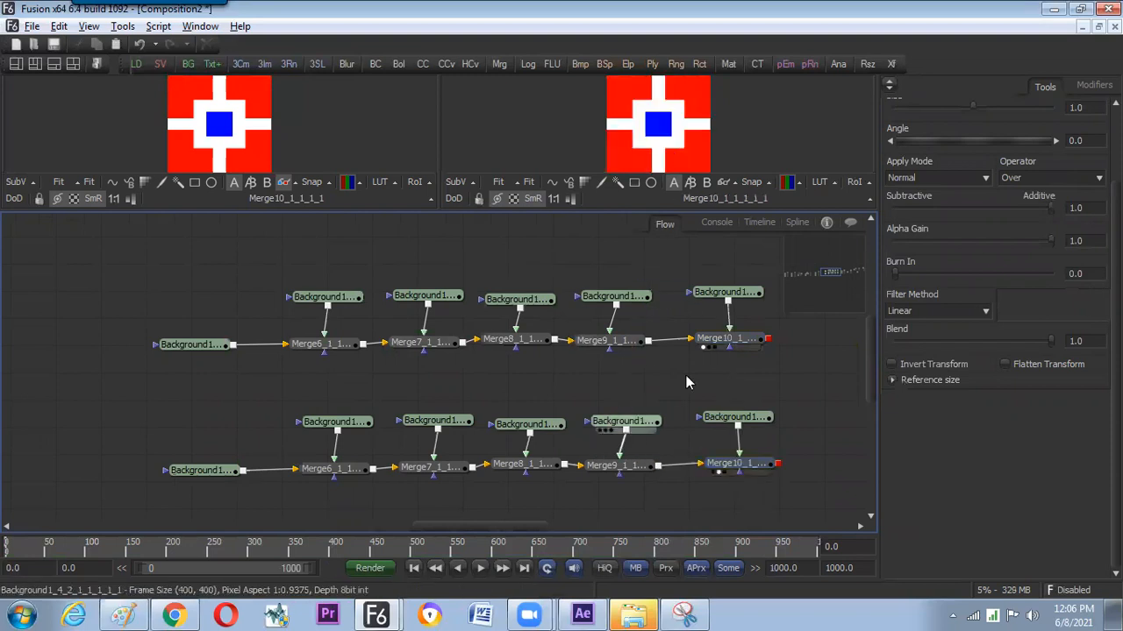
drag(711, 339, 262, 139)
Show Merge12 in the first viewer and select its checkerboard tree with the three backgrounds.
scroll(535, 382, right, 10)
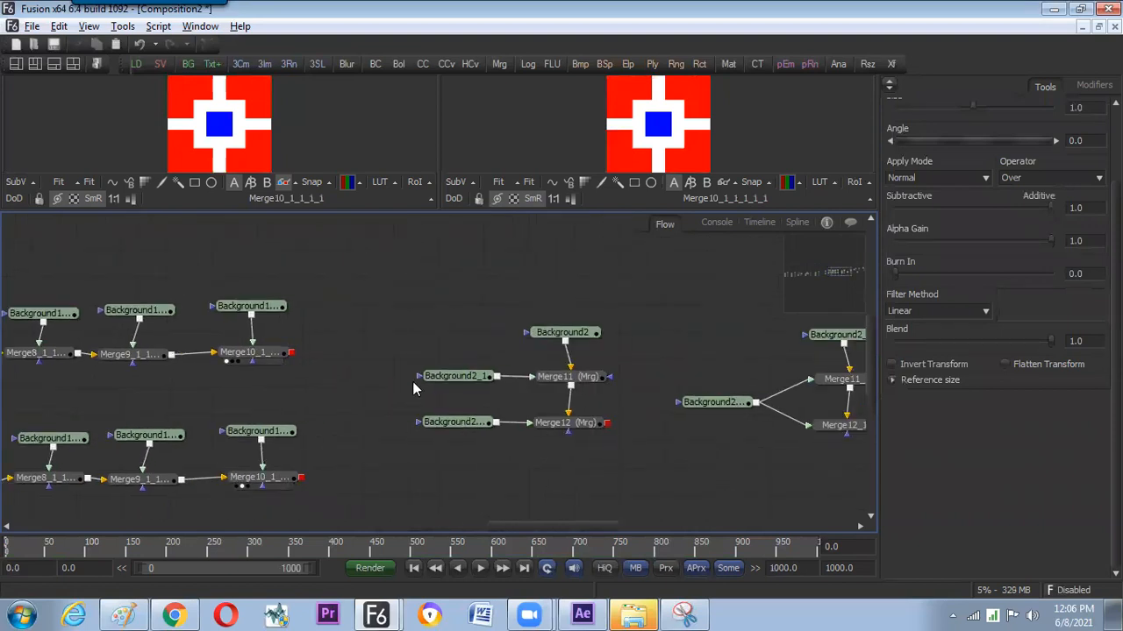
drag(566, 423, 273, 137)
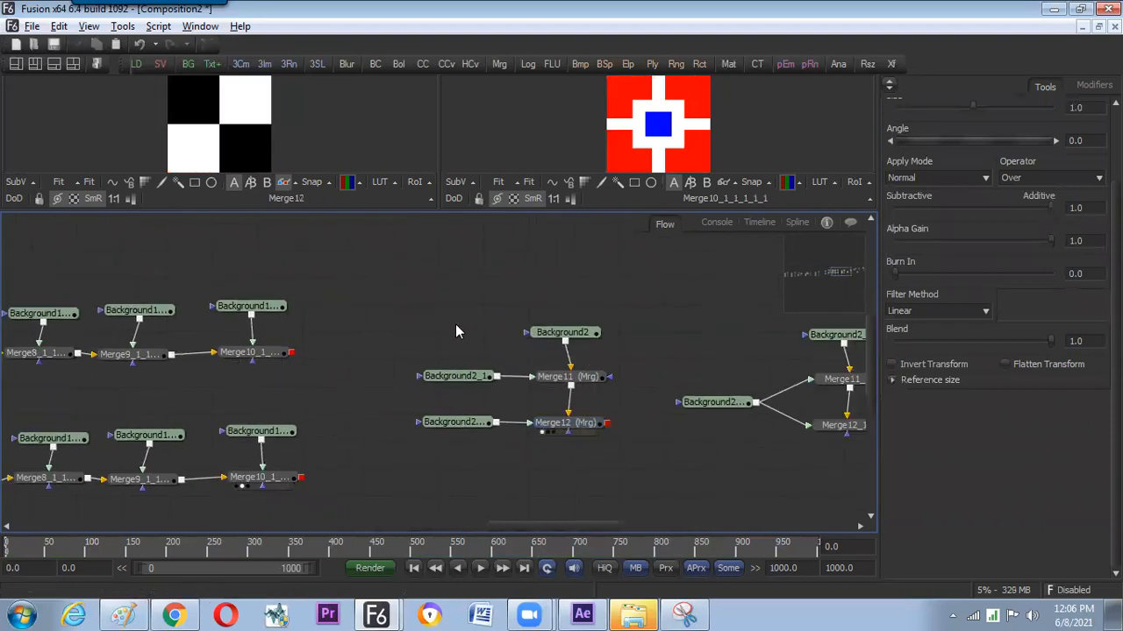
drag(421, 313, 570, 443)
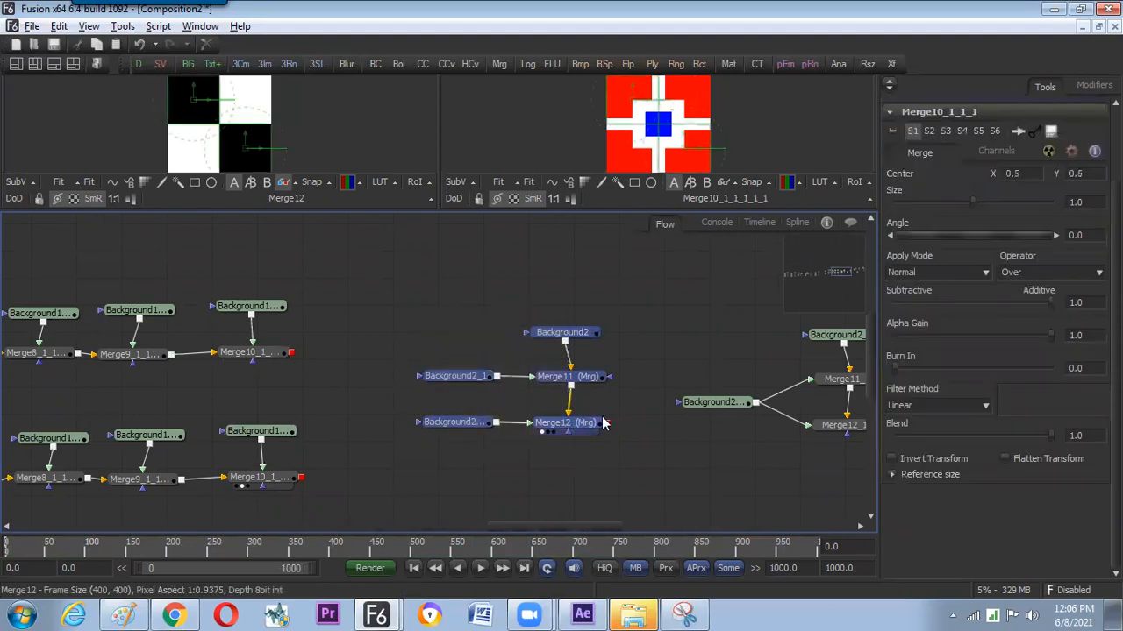
Show Merge12_1 in the first viewer and move its shared red background slightly closer to the two merges.
drag(702, 421, 317, 414)
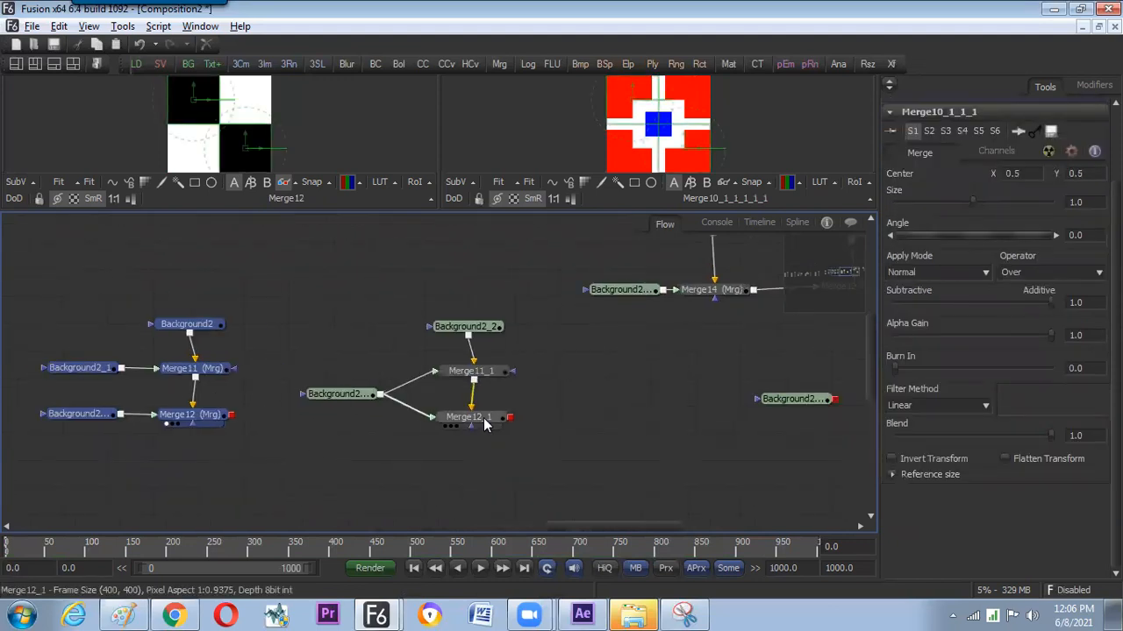
click(332, 330)
drag(307, 309, 414, 401)
drag(259, 302, 125, 433)
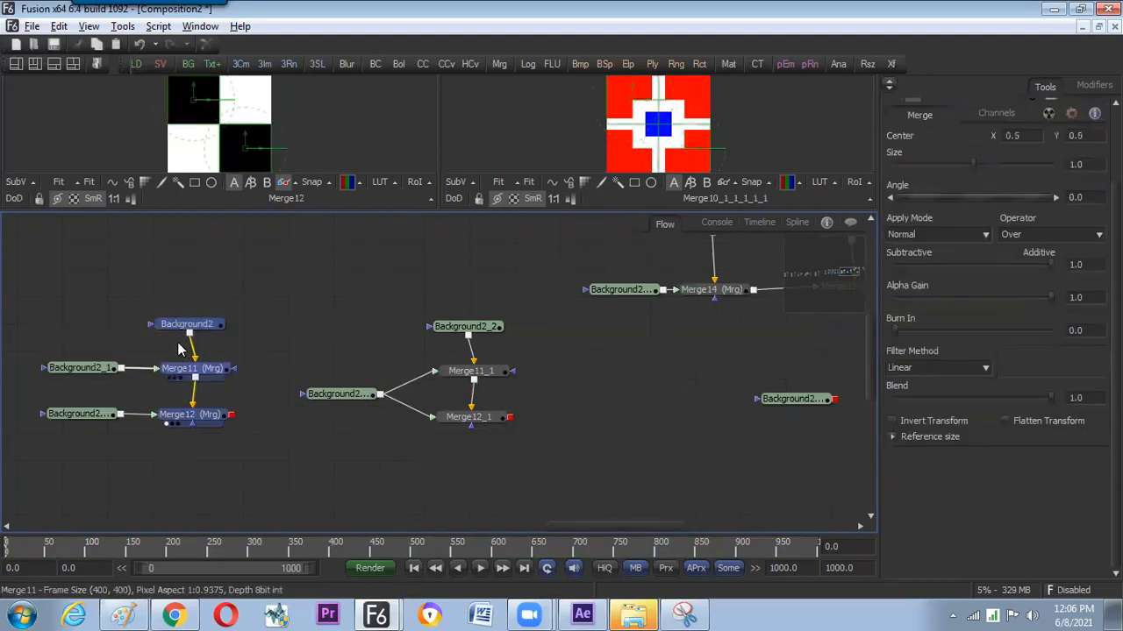
click(132, 339)
drag(330, 288, 254, 143)
click(517, 440)
drag(359, 400, 379, 403)
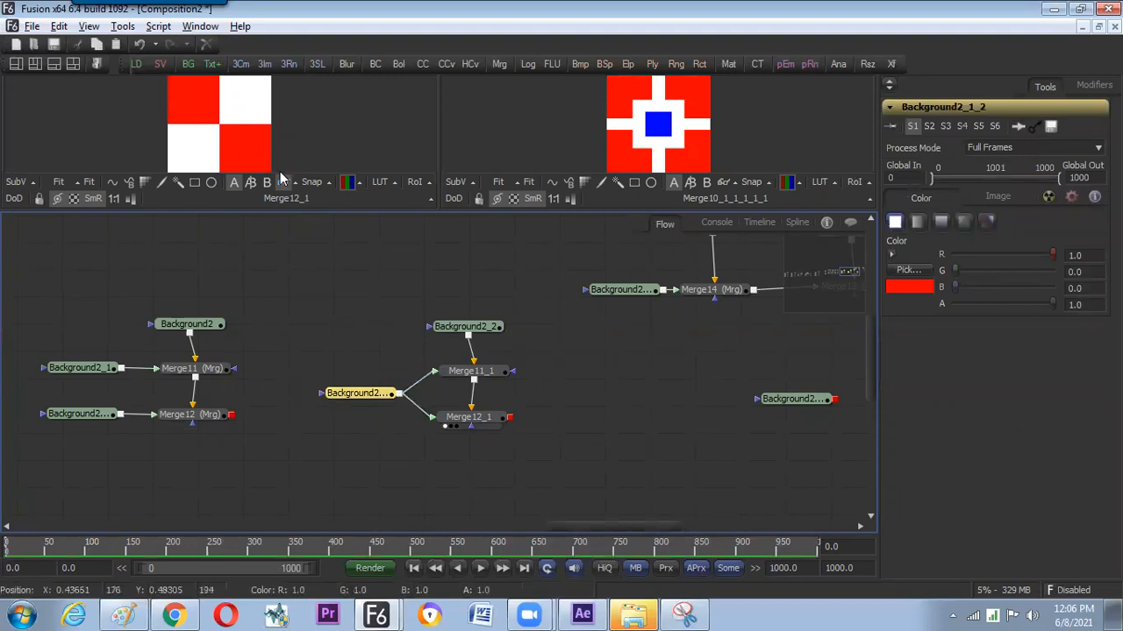
Show Merge12_1_1 from the nested squares tree in the second viewer.
drag(602, 346, 387, 405)
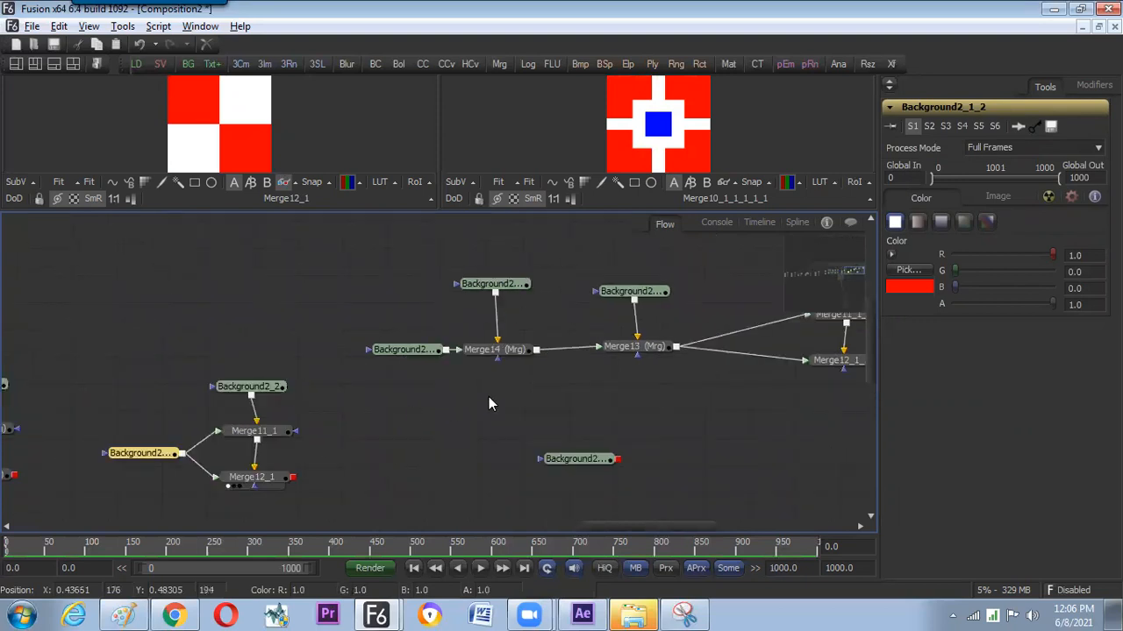
drag(574, 384, 419, 444)
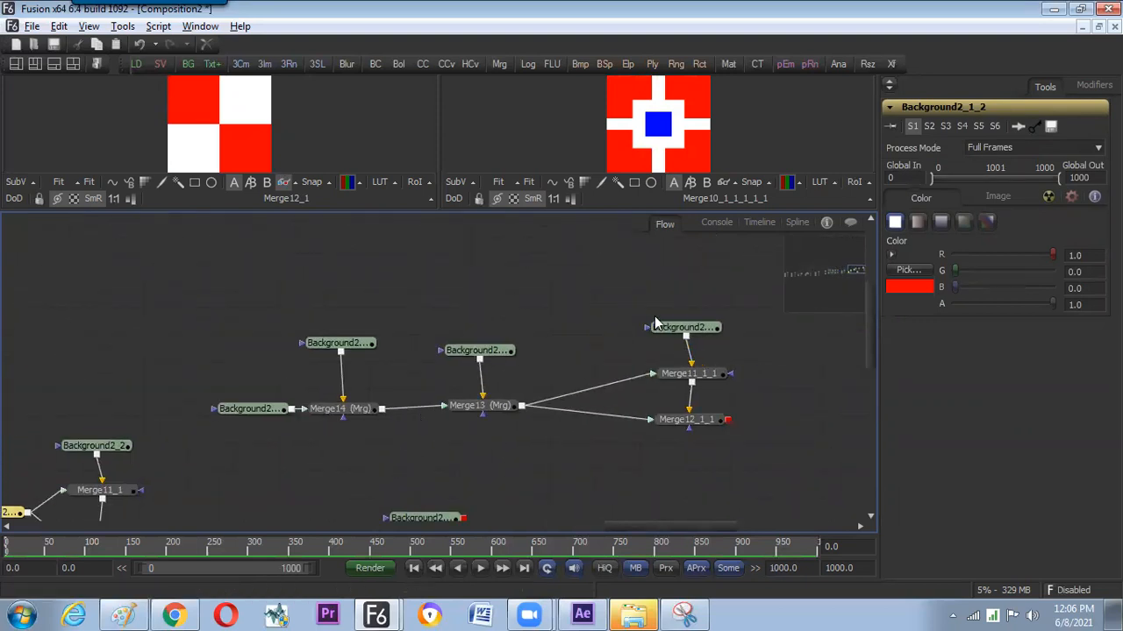
drag(685, 419, 667, 178)
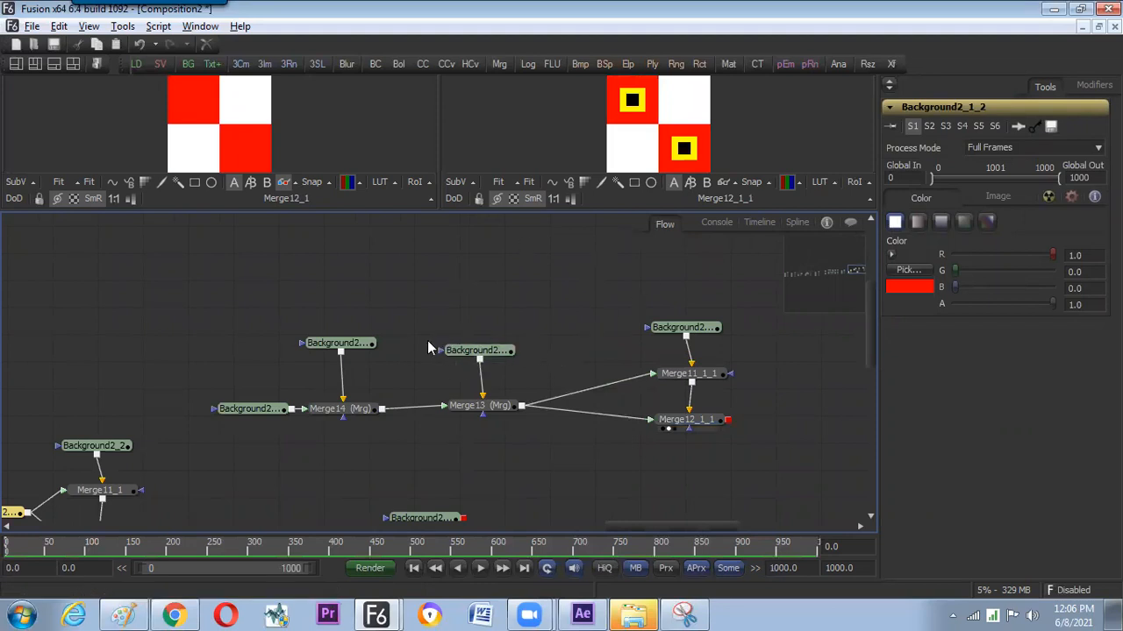
Disconnect Merge14 from Merge13, select the Merge13 branch, and reconnect Merge14 to Merge13's foreground input.
drag(440, 405, 454, 404)
drag(447, 307, 727, 436)
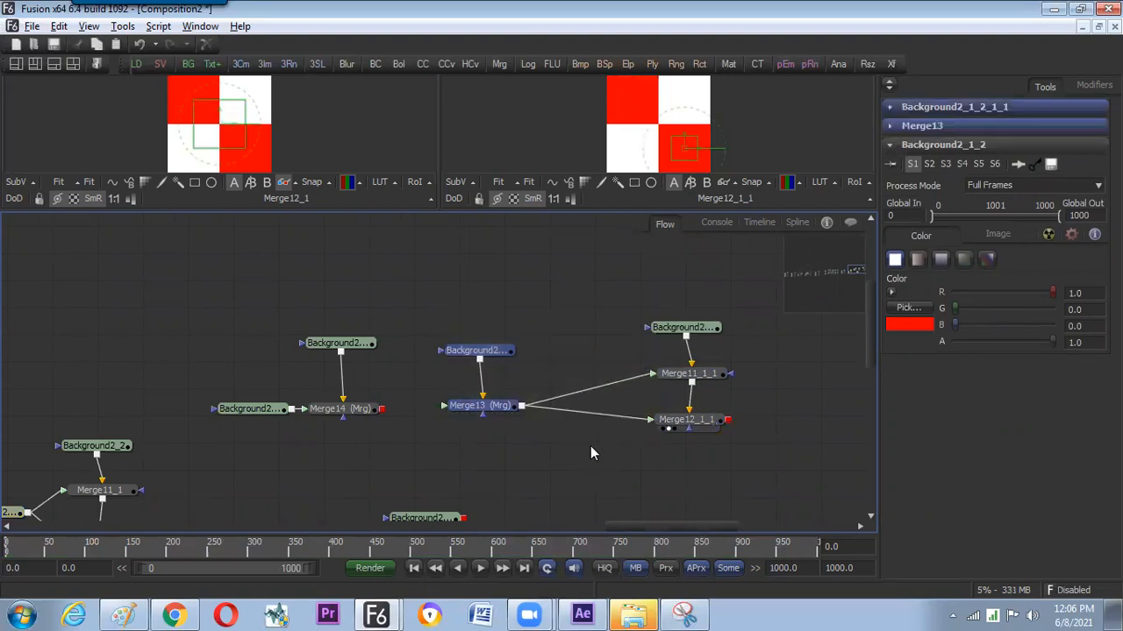
click(571, 416)
drag(382, 409, 446, 406)
Delete the unconnected background node below the Merge13 tree.
drag(526, 432, 481, 425)
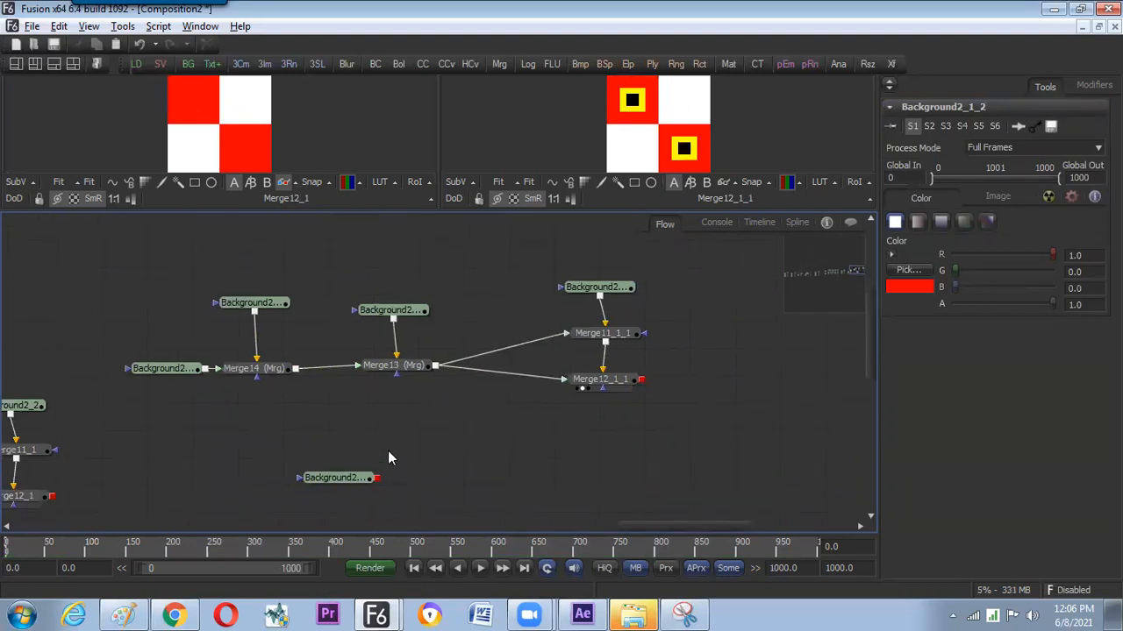
click(323, 477)
key(Delete)
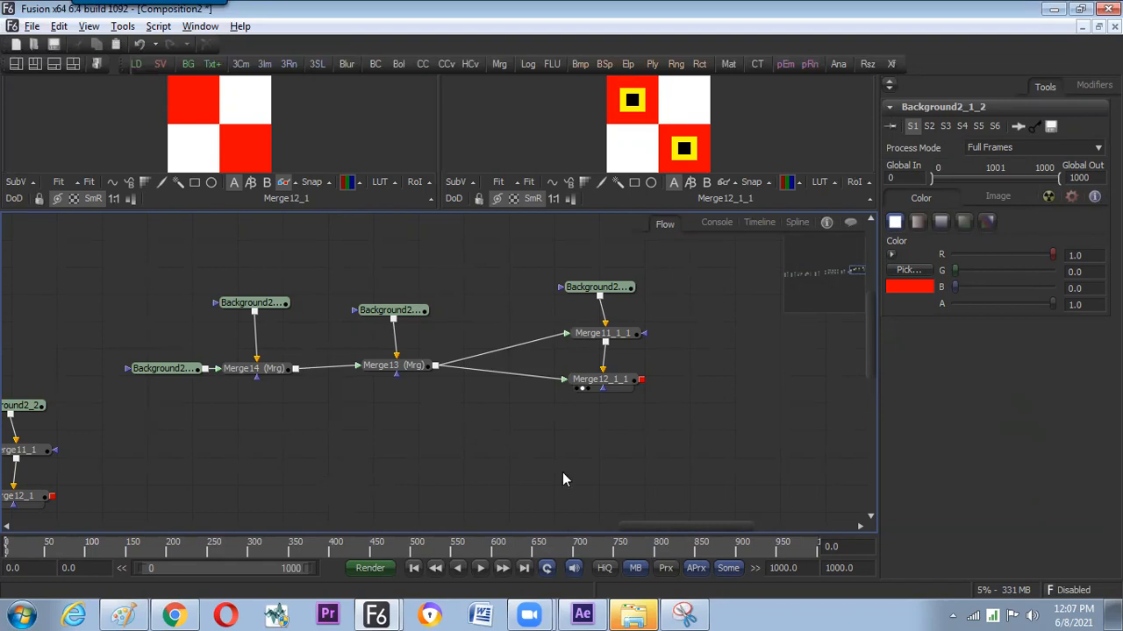
scroll(651, 525, down, 10)
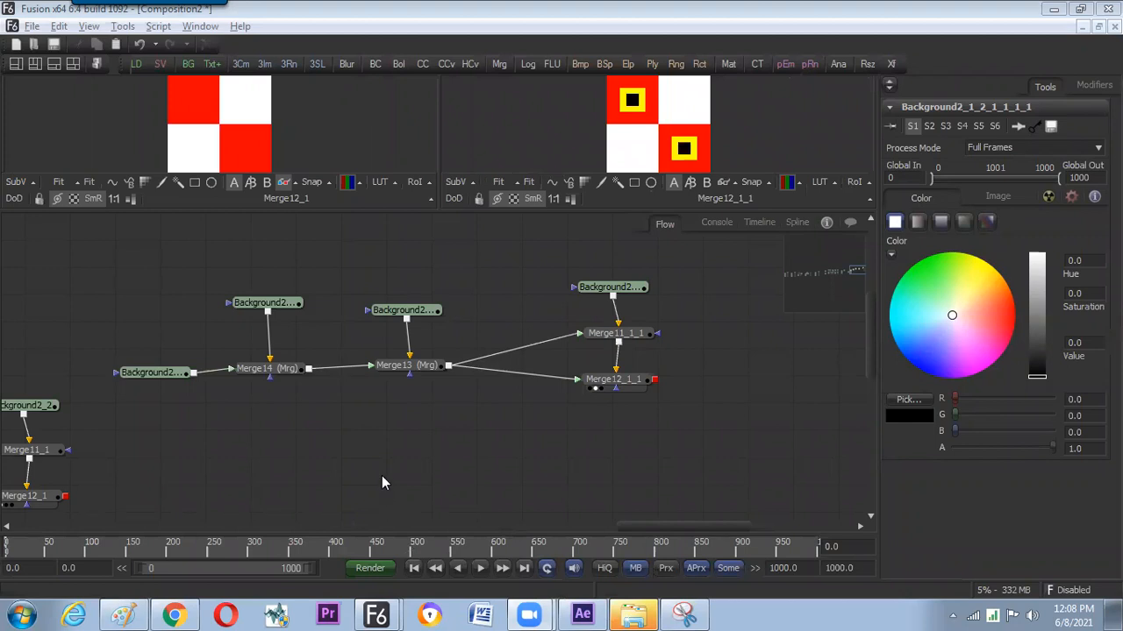
Switch to the Paint sketch and zoom out until the whole drawing of notes and diagrams fits.
click(130, 613)
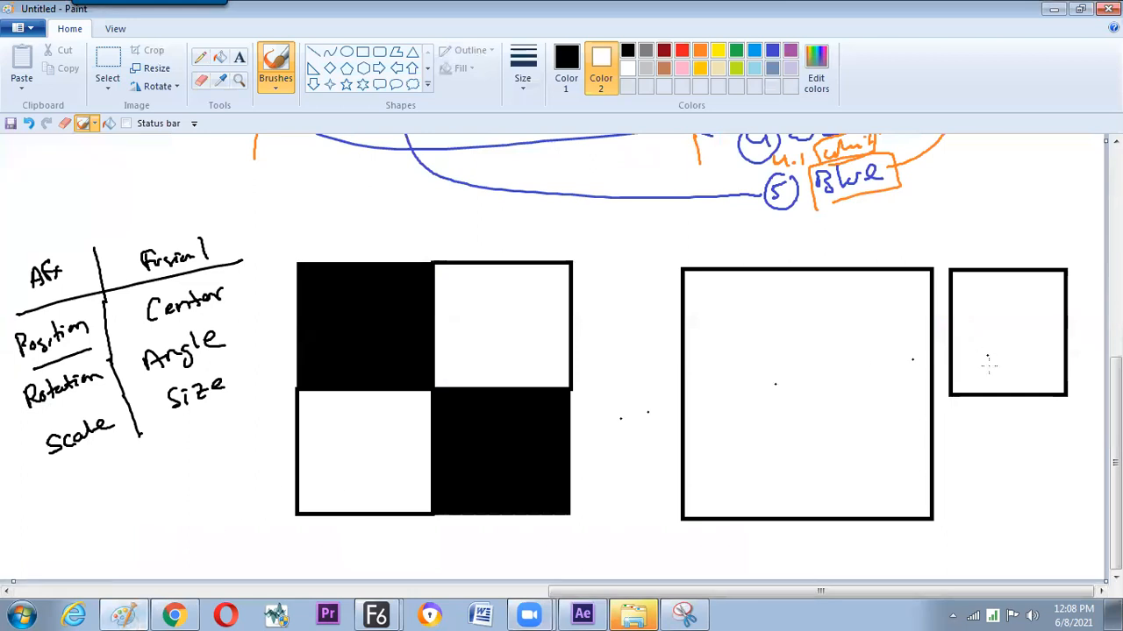
click(117, 29)
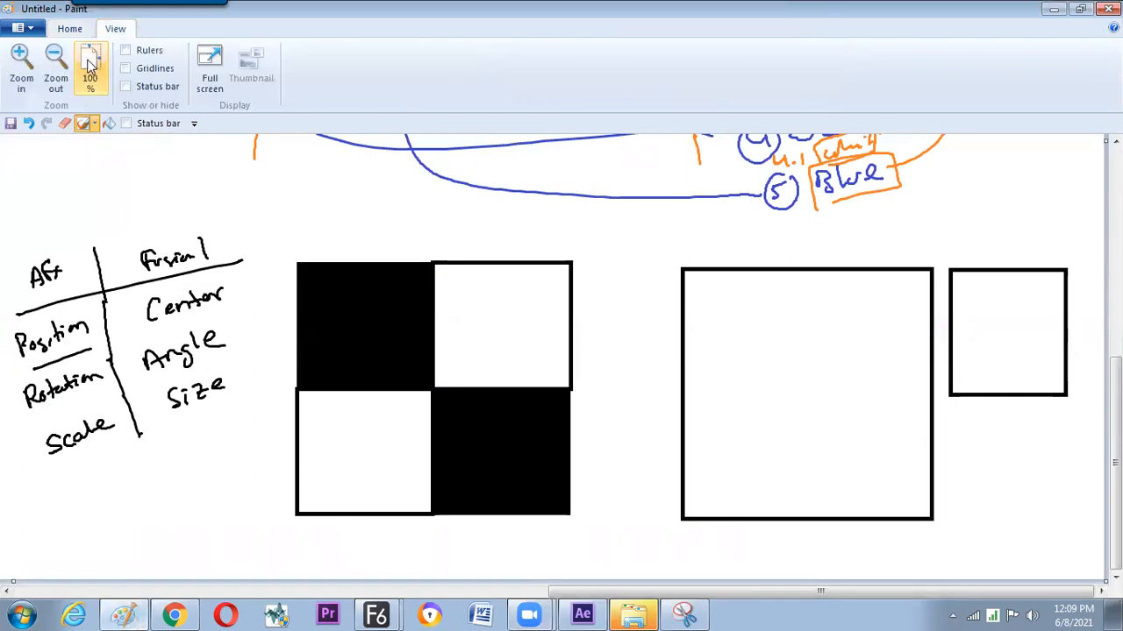
click(69, 28)
click(115, 29)
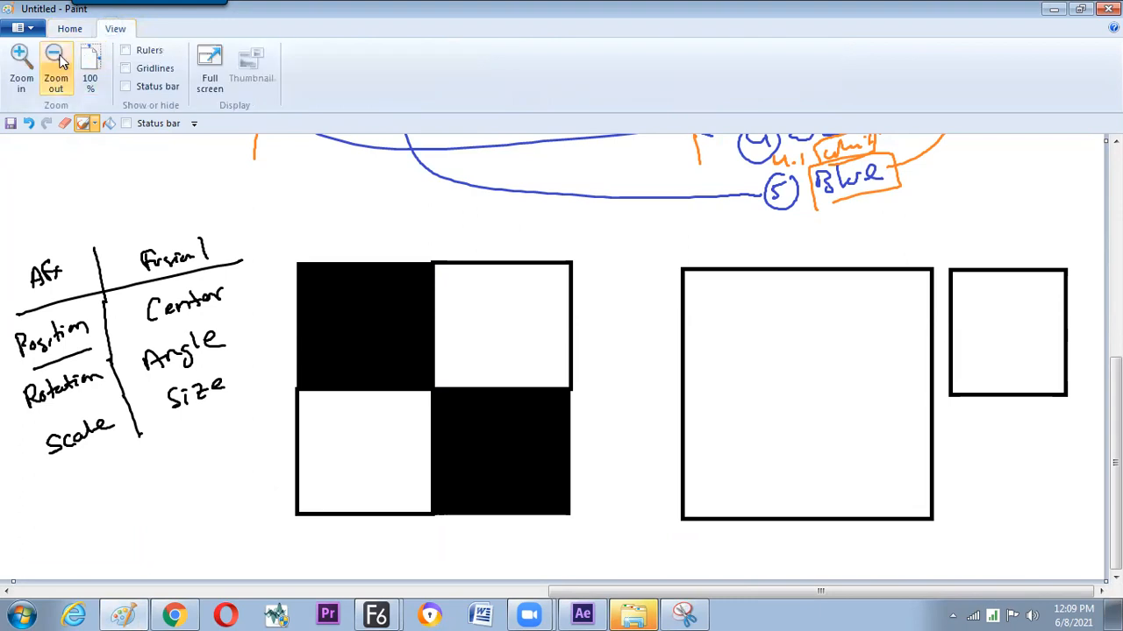
click(56, 60)
click(56, 60)
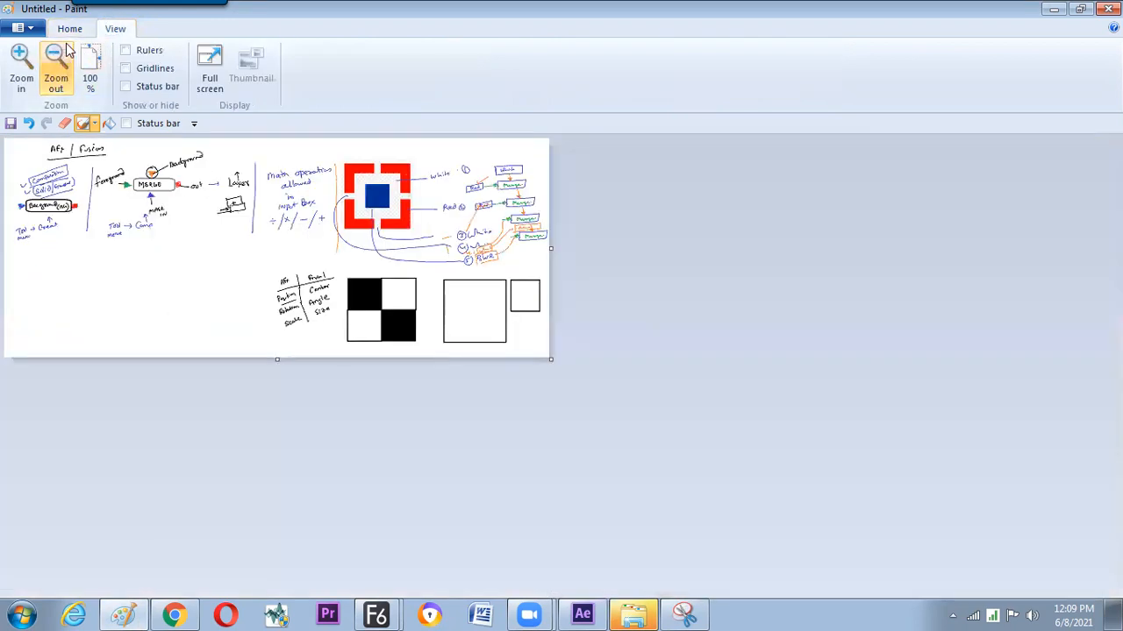
click(21, 60)
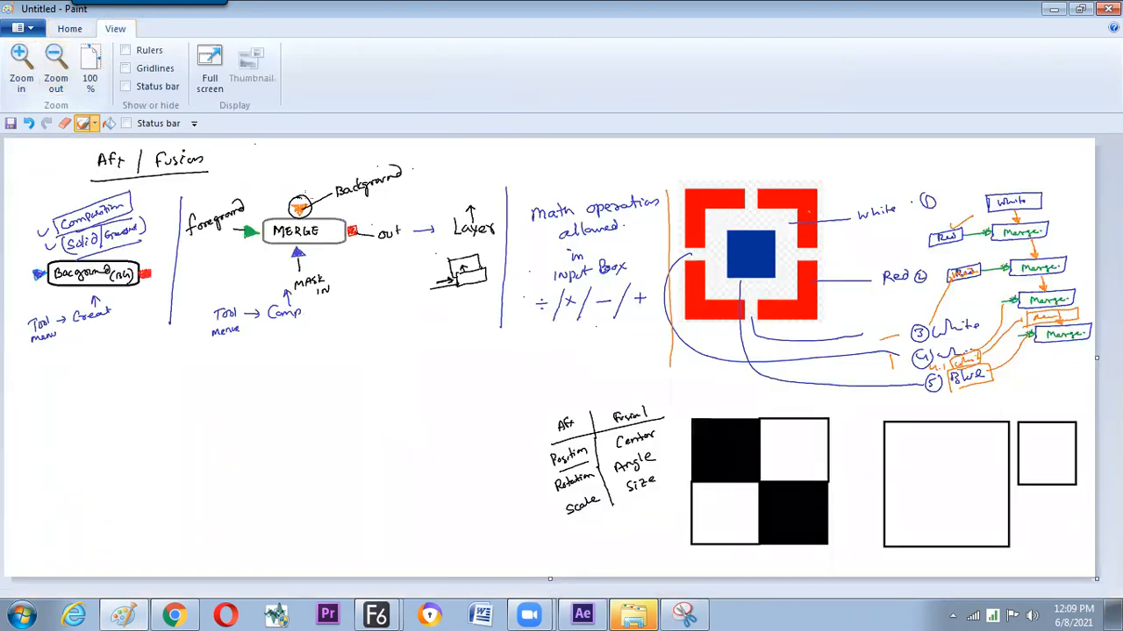
click(56, 60)
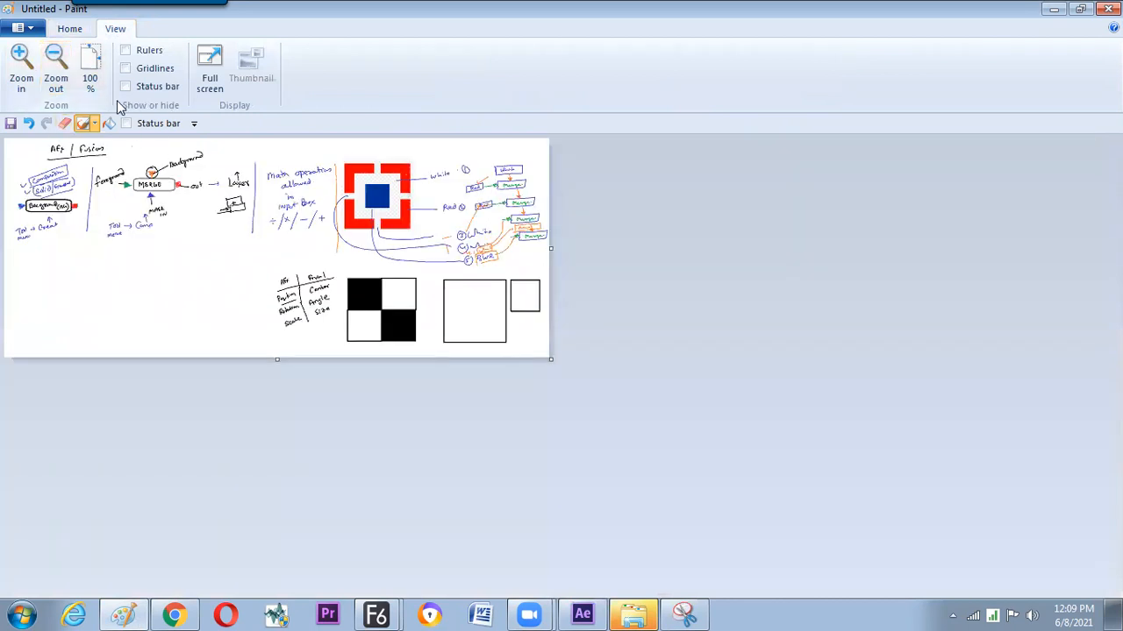
Display the whole Paint drawing in full screen.
click(72, 30)
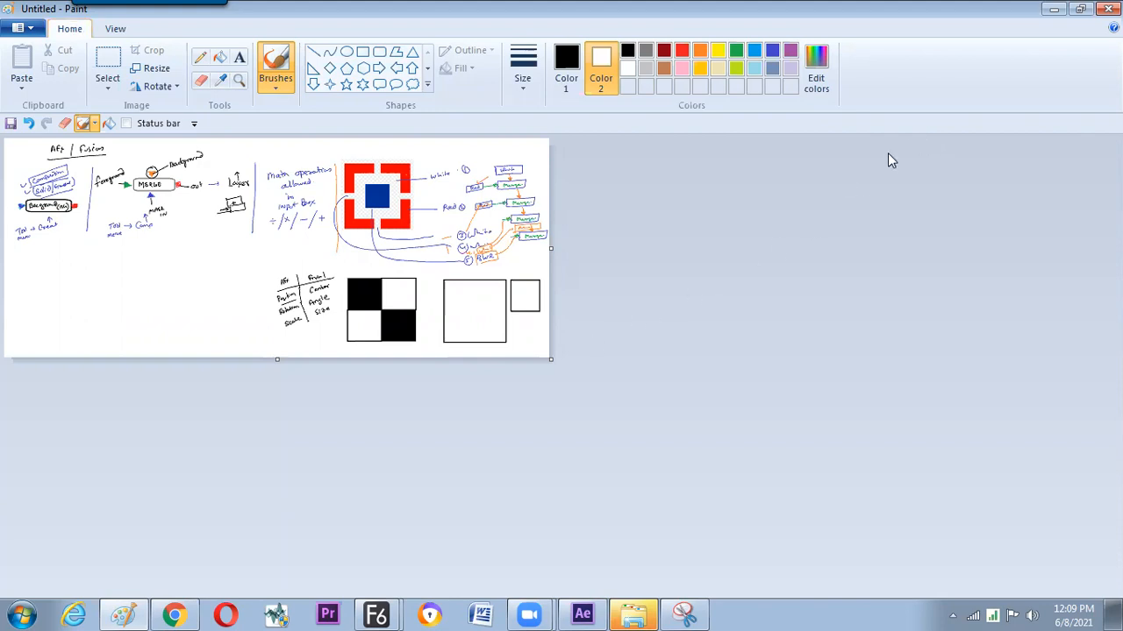
click(115, 29)
click(210, 66)
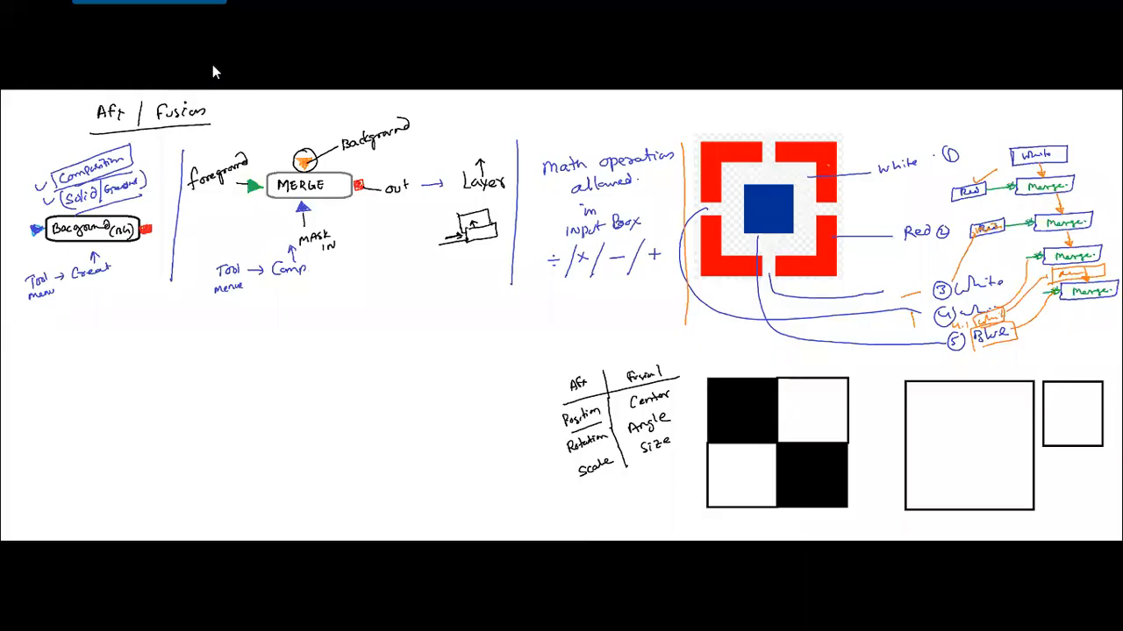